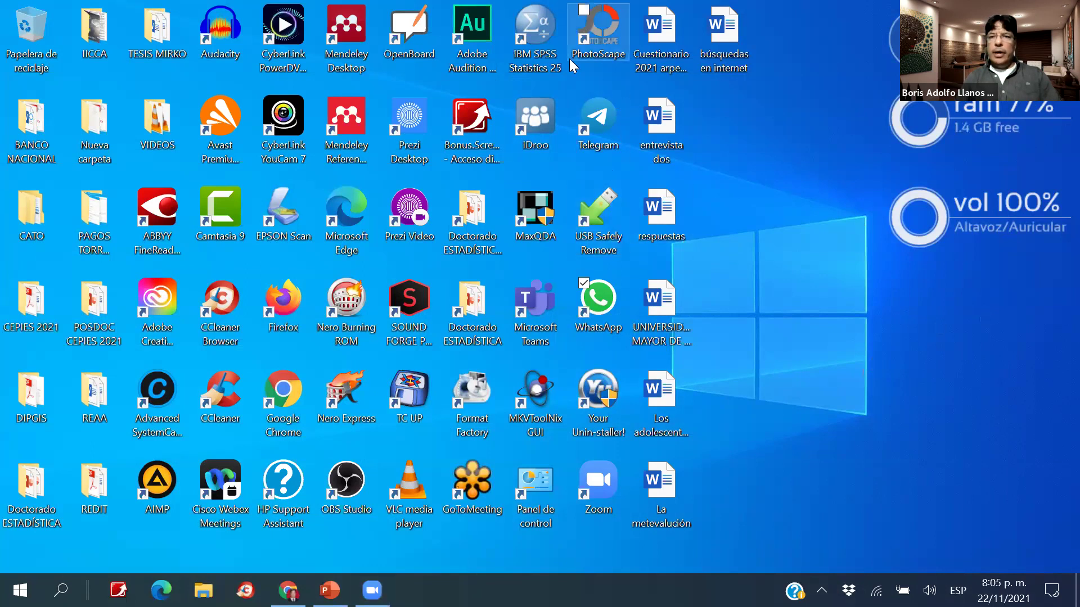
Launch IBM SPSS Statistics 25 from the desktop and nudge its welcome dialog aside.
double_click(536, 31)
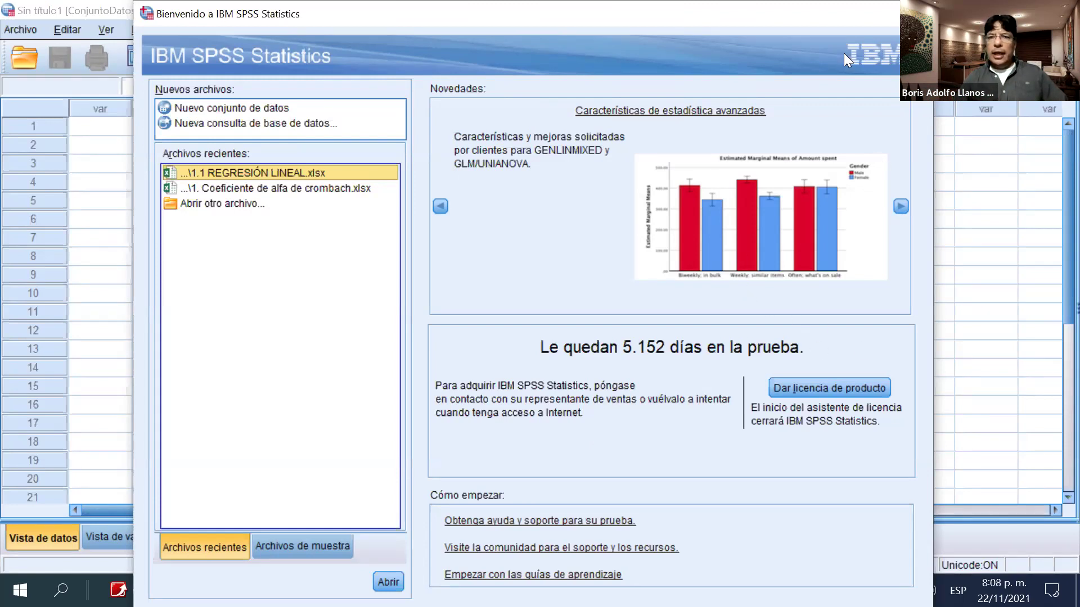
left_click_drag(683, 16, 678, 16)
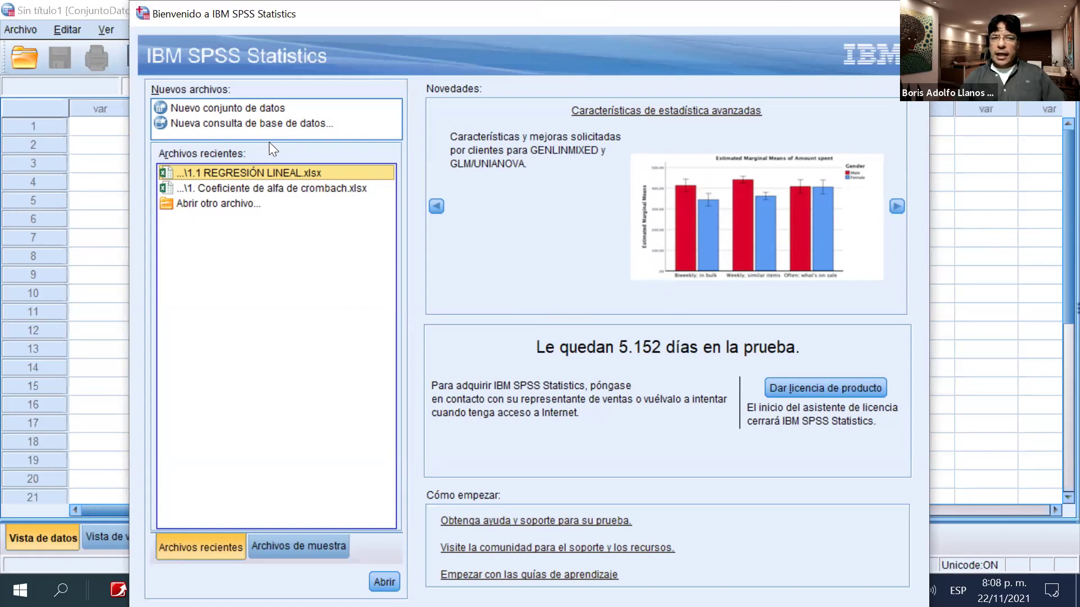
left_click(238, 108)
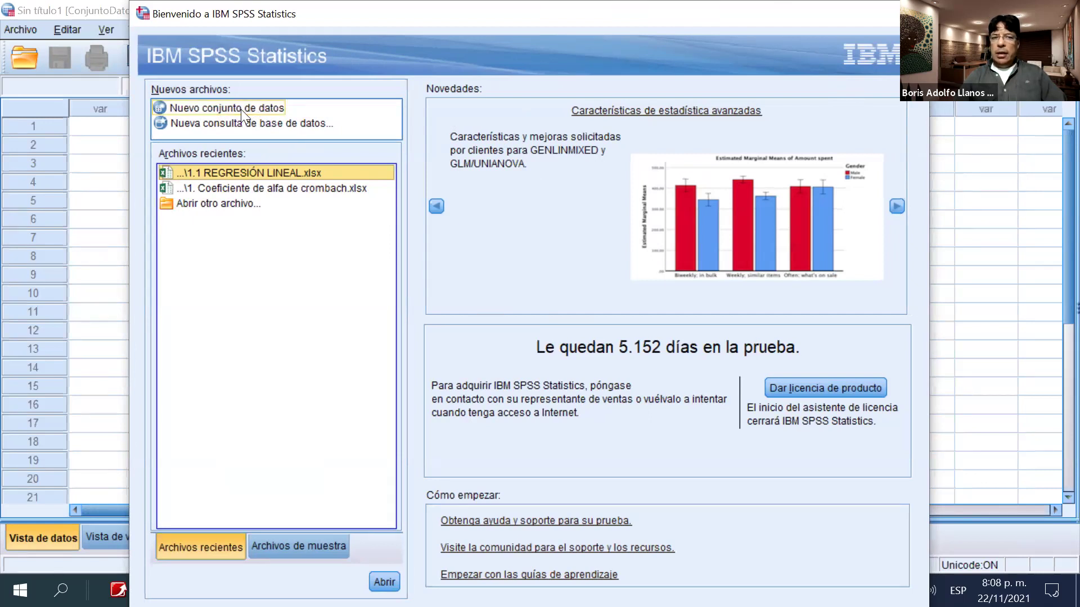
left_click(251, 116)
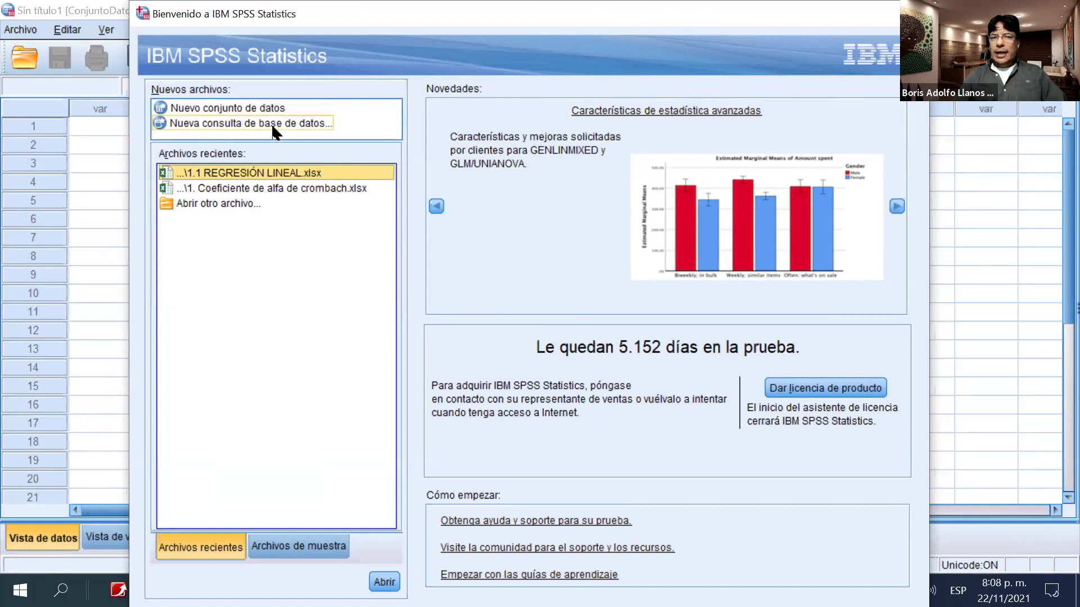
left_click(255, 108)
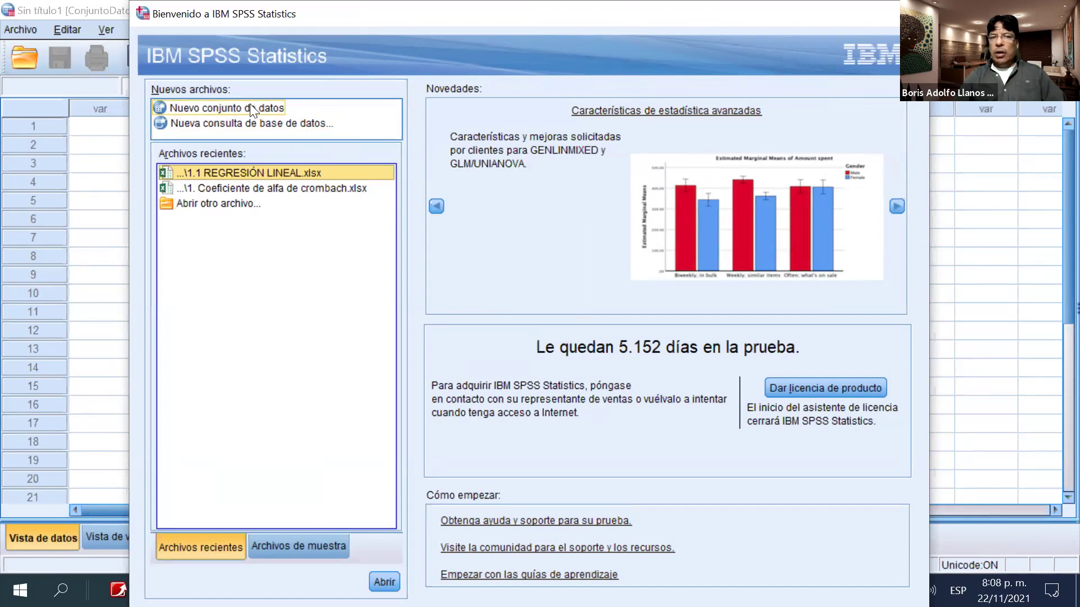
left_click(215, 123)
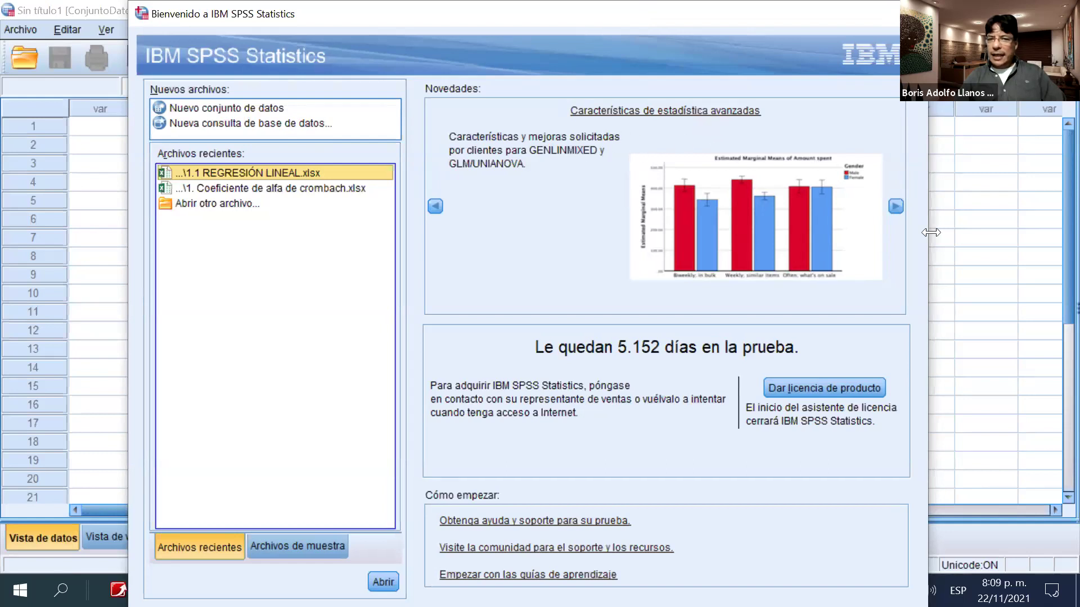
Browse through the next three feature highlights under Novedades in the welcome dialog.
left_click(896, 206)
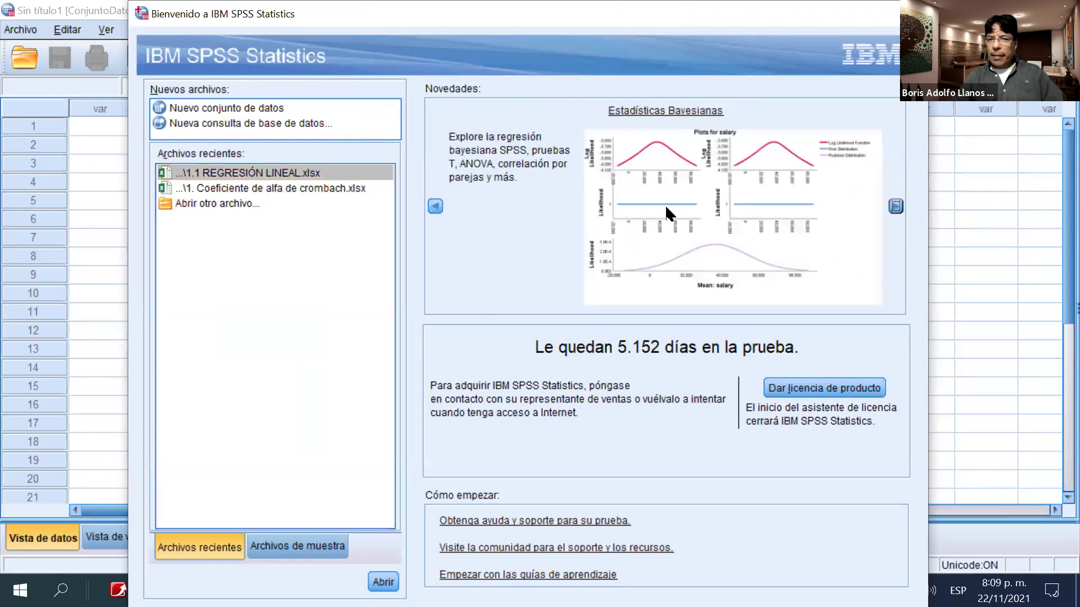
left_click(895, 206)
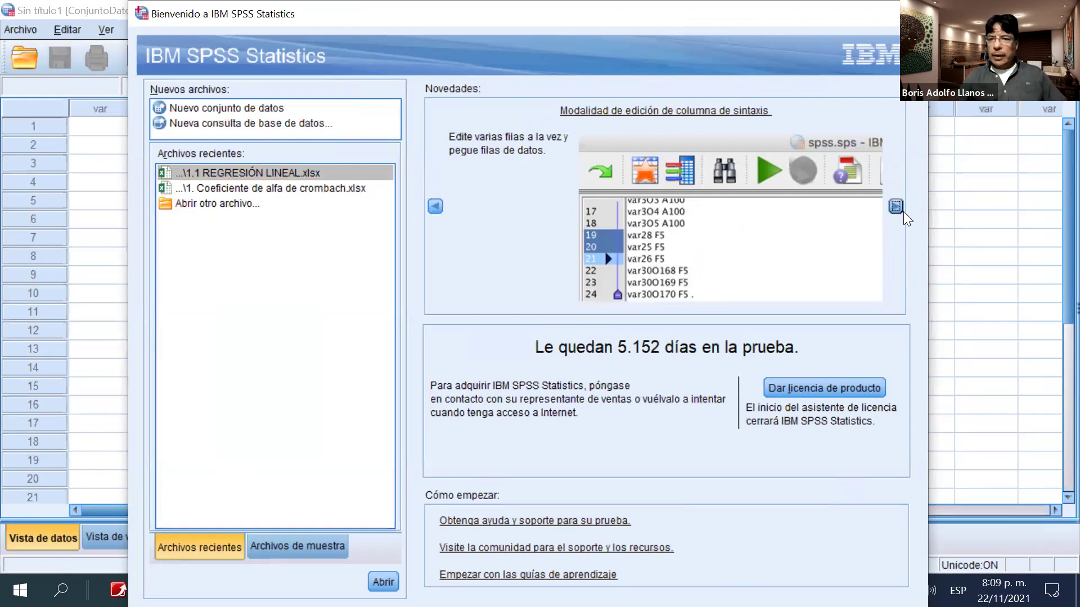
left_click(896, 207)
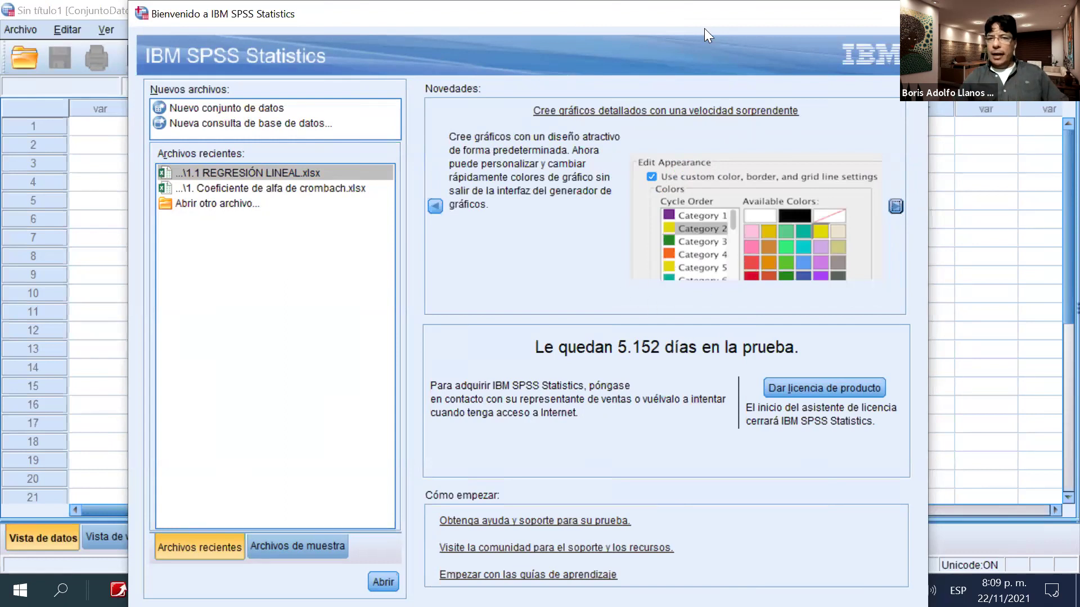
Set the welcome dialog not to show in the future and create a new dataset with Nuevo conjunto de datos.
left_click_drag(704, 14, 699, 14)
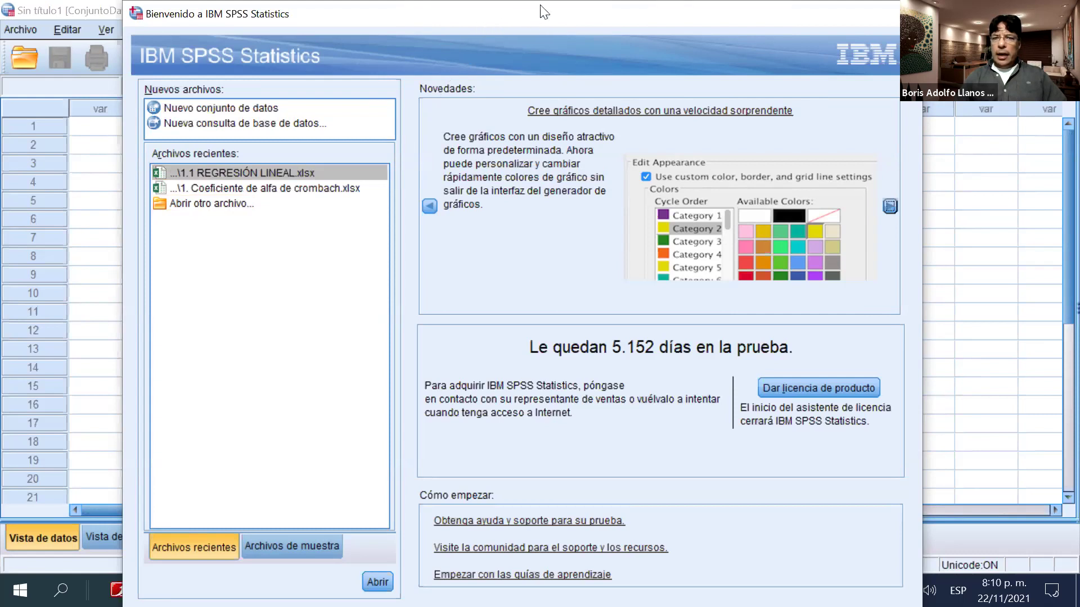
left_click_drag(544, 11, 699, 13)
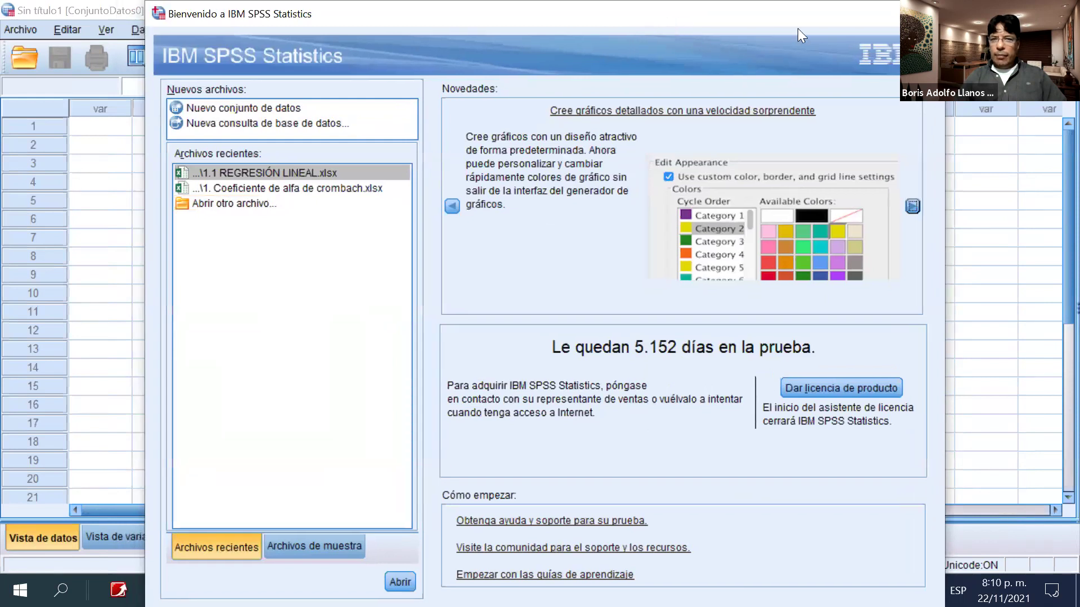
left_click_drag(797, 13, 179, 25)
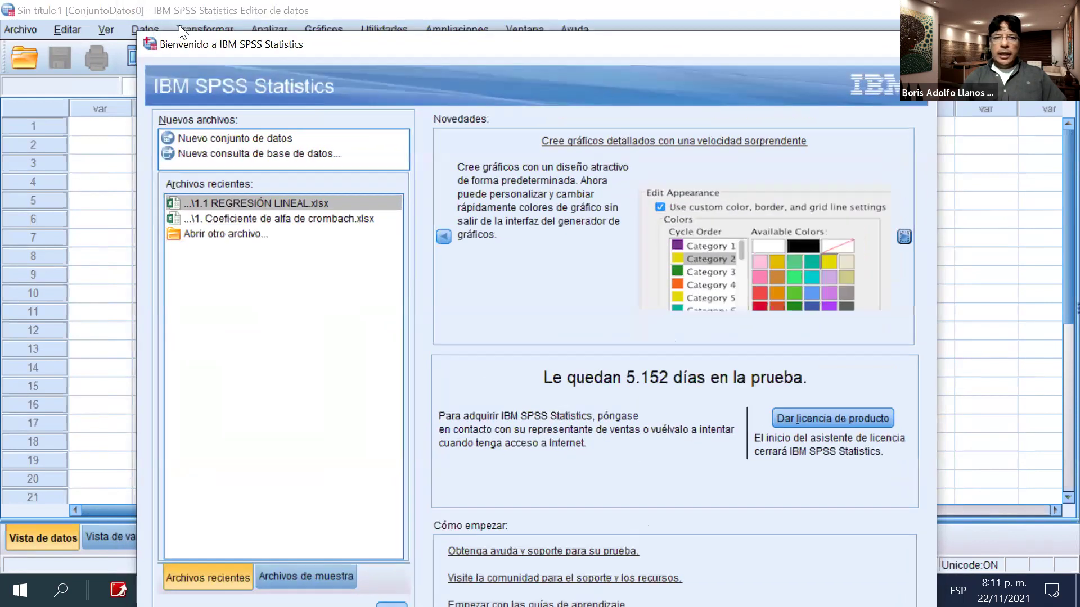
left_click_drag(258, 27, 396, 18)
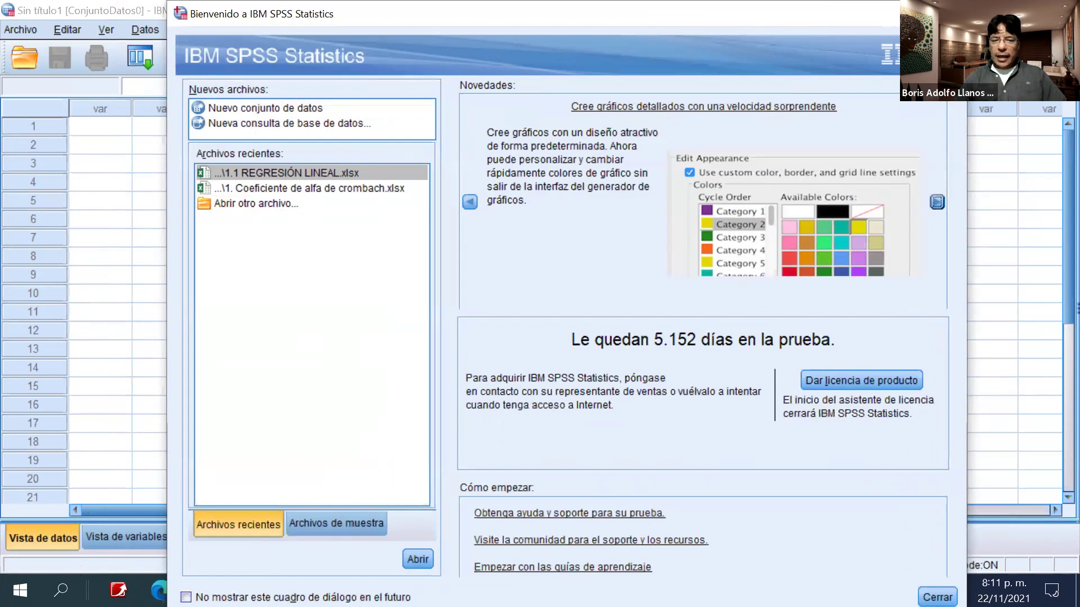
left_click(185, 597)
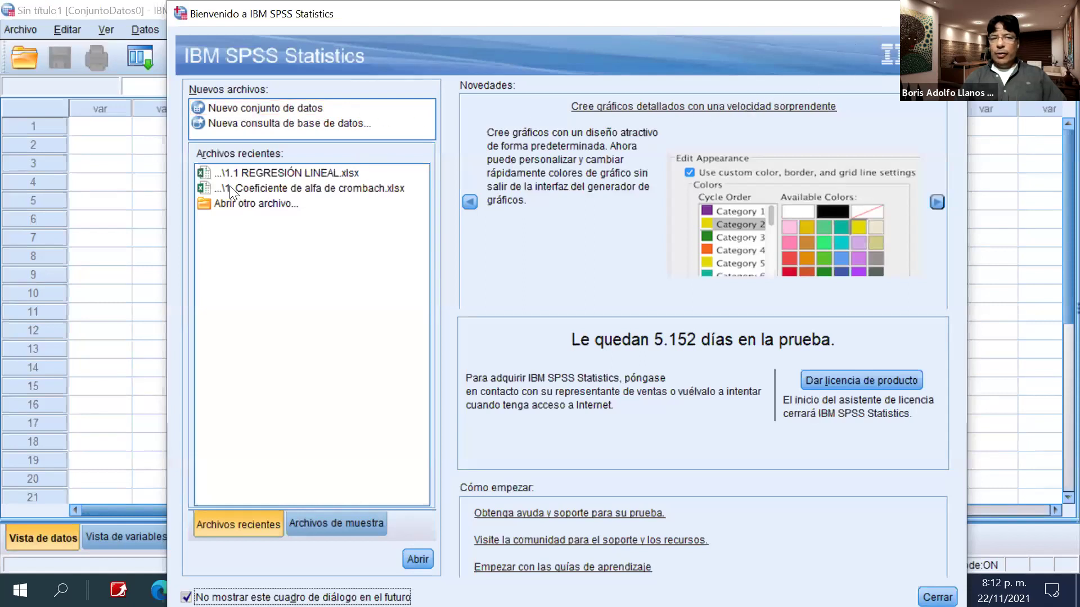
left_click(277, 107)
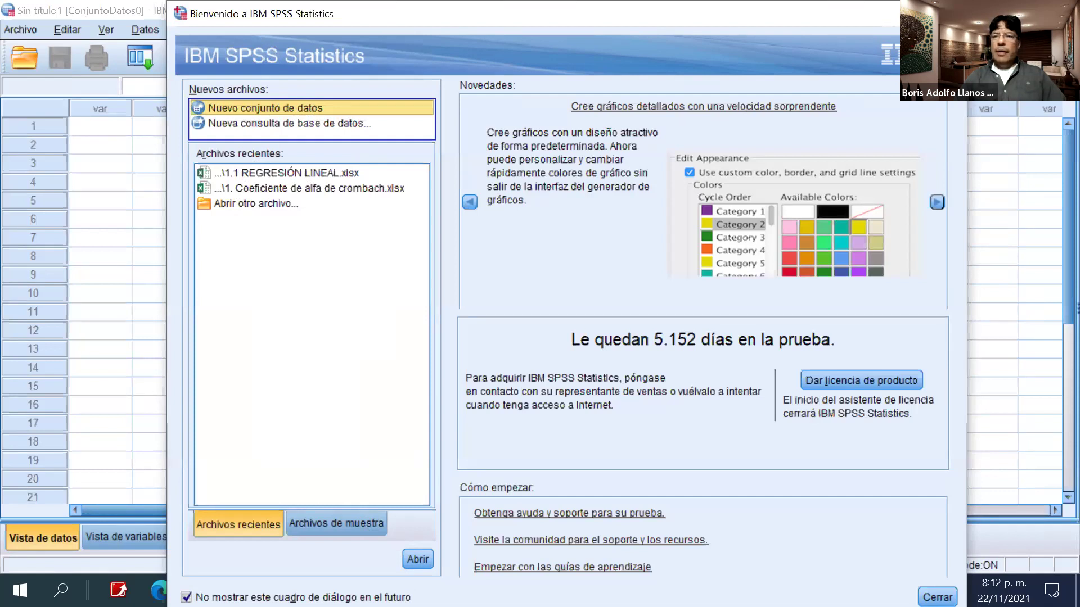
key("Return")
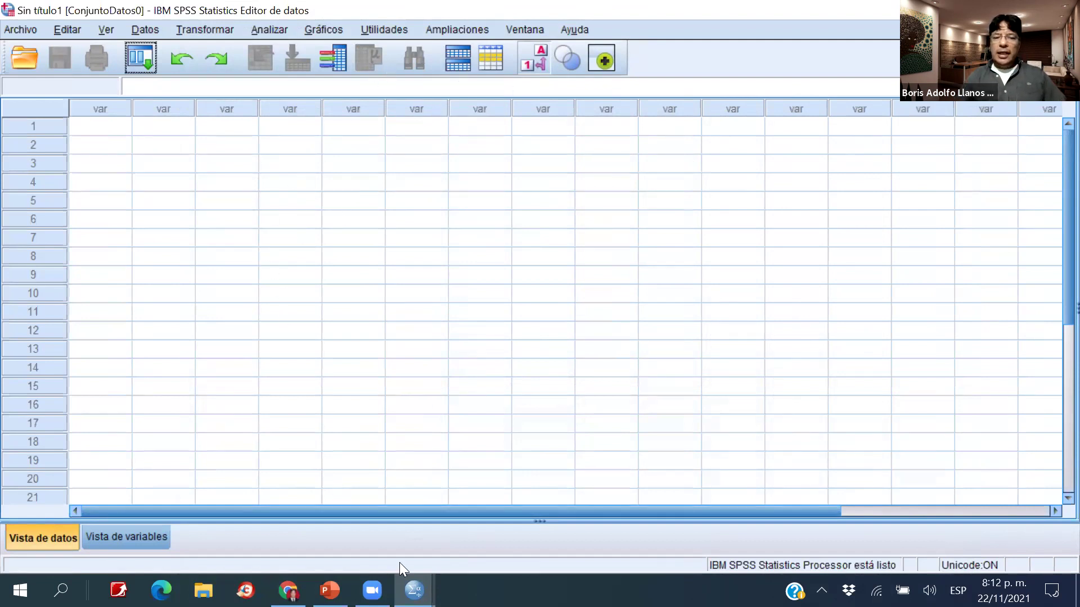
Compare the output viewer window with the data editor window by alternating between them, ending in the data editor.
mouse_move(414, 591)
left_click(492, 526)
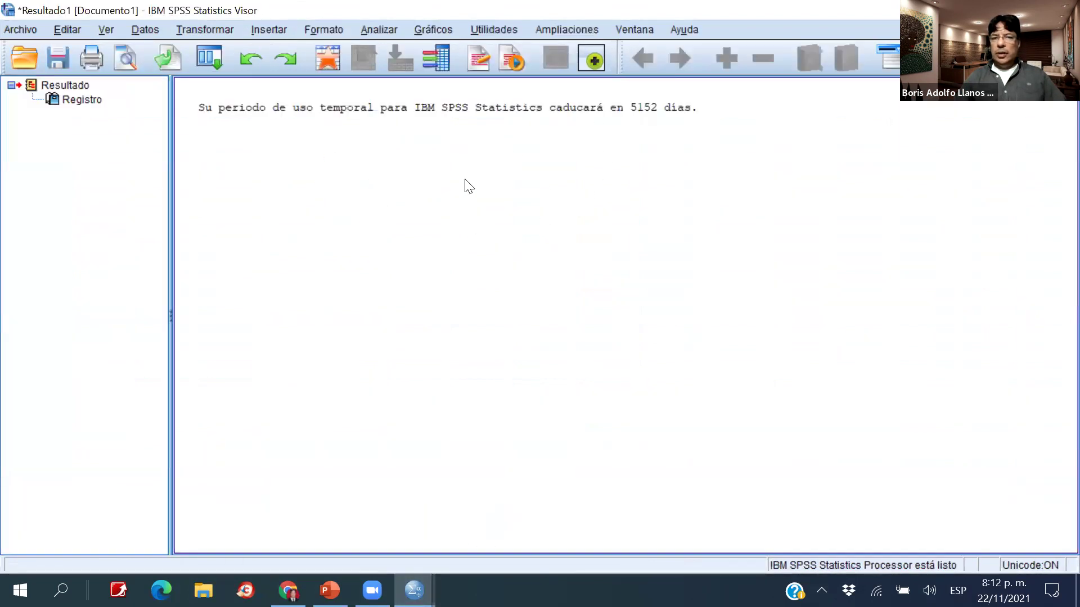
mouse_move(414, 590)
left_click(406, 463)
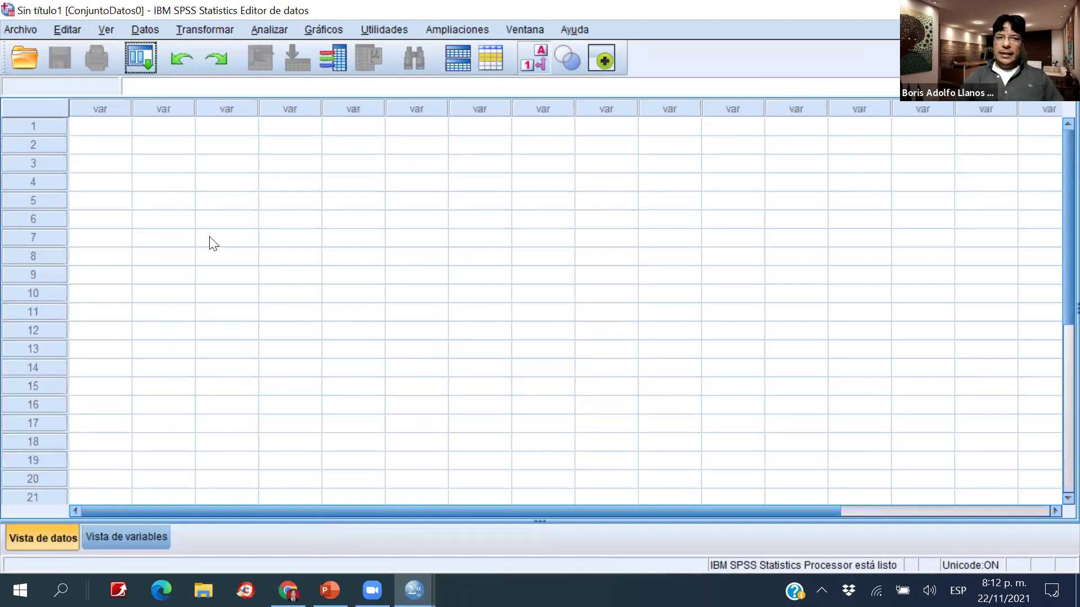
mouse_move(414, 590)
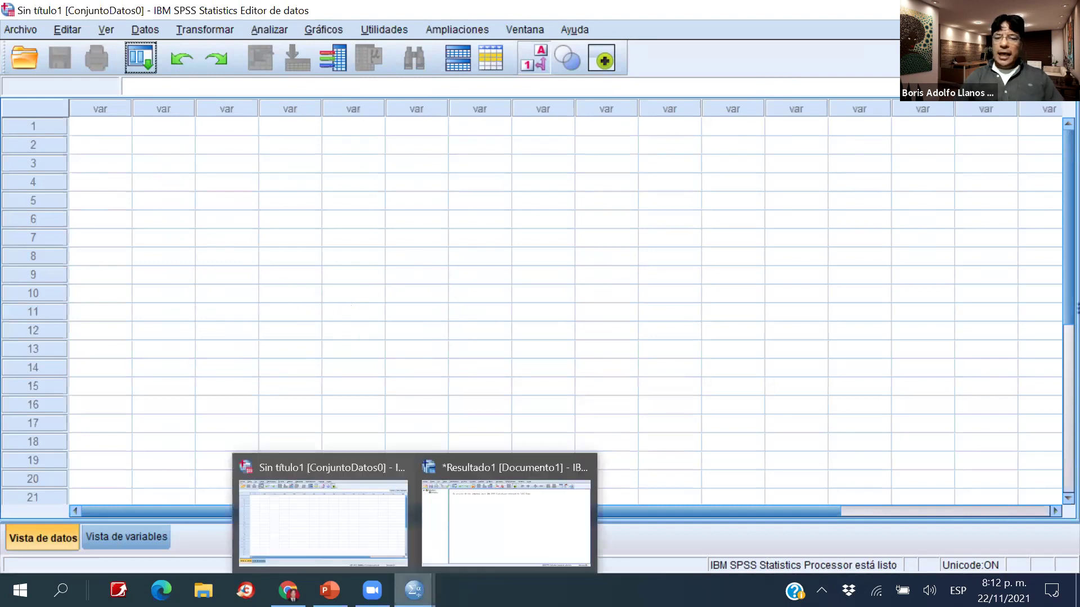
left_click(510, 519)
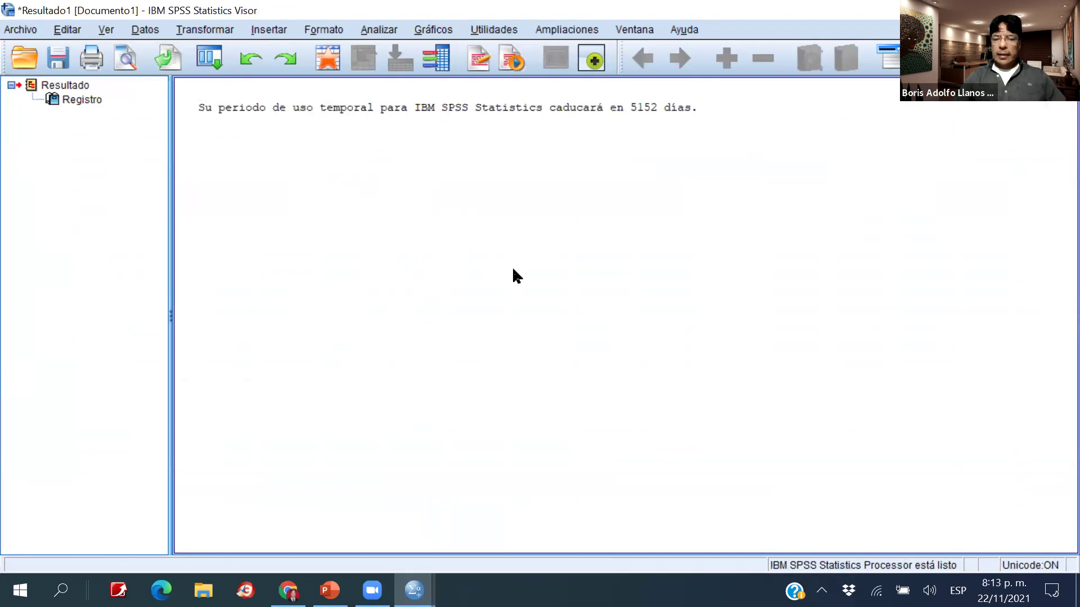
mouse_move(414, 590)
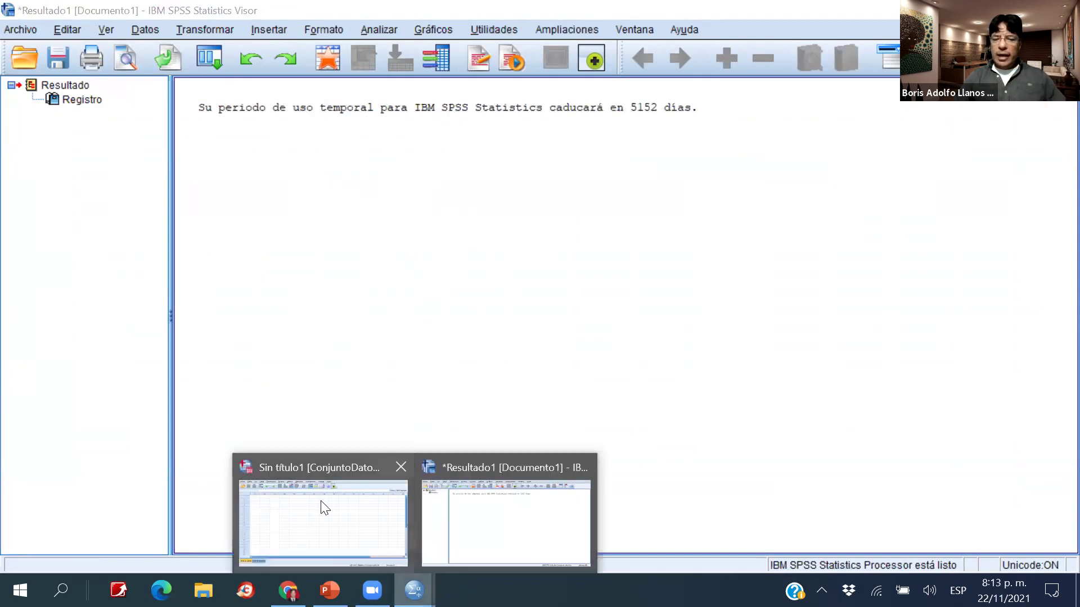
left_click(355, 524)
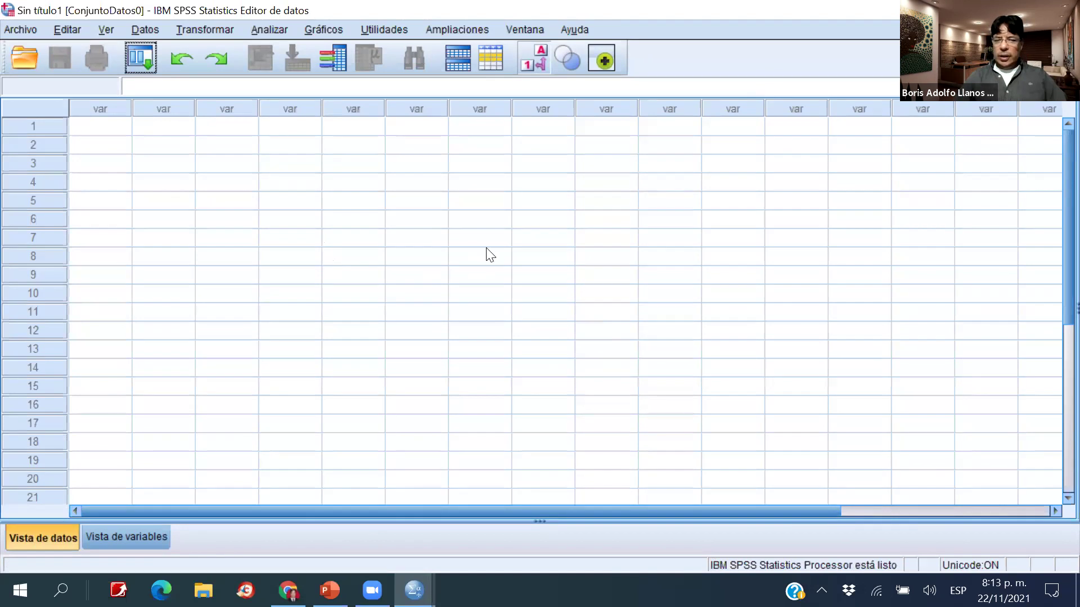
Look over the variable attribute columns in Vista de variables and return to Vista de datos.
left_click(147, 537)
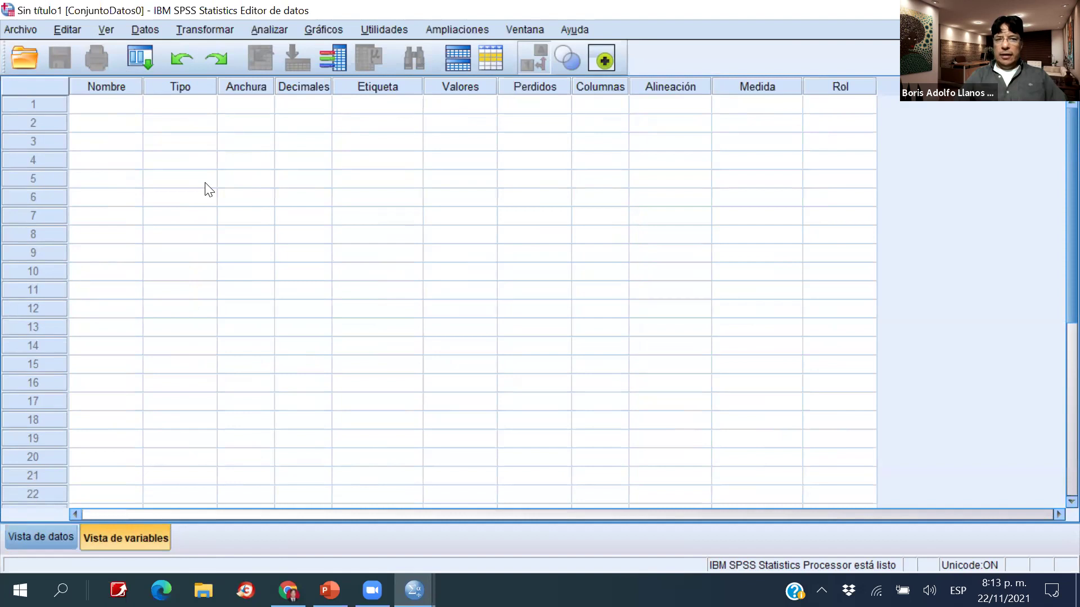
left_click(37, 536)
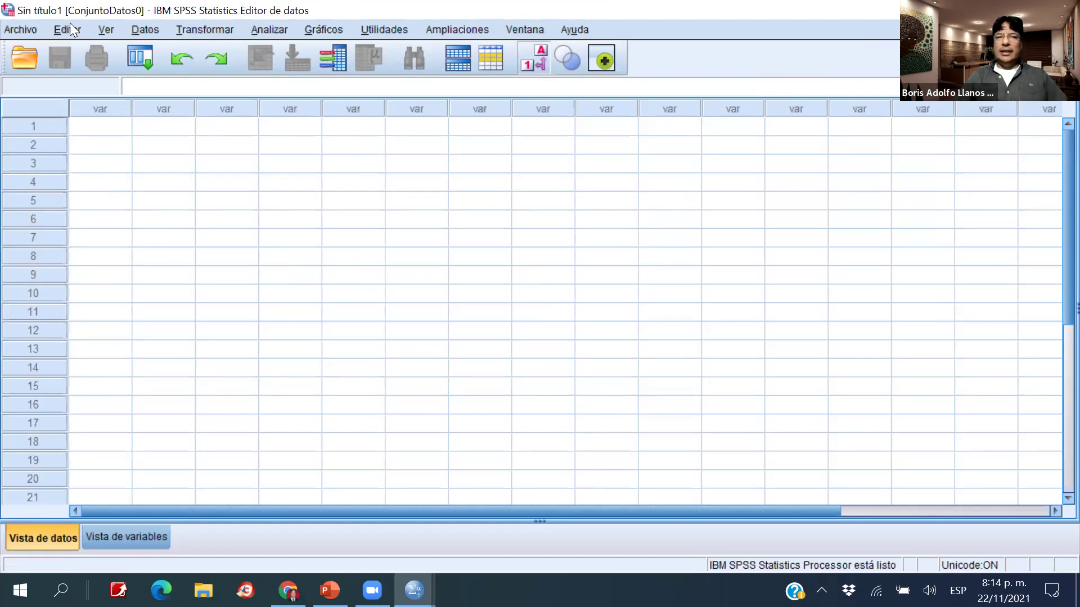
Look over the file, editing and view commands available in the data editor.
left_click(28, 31)
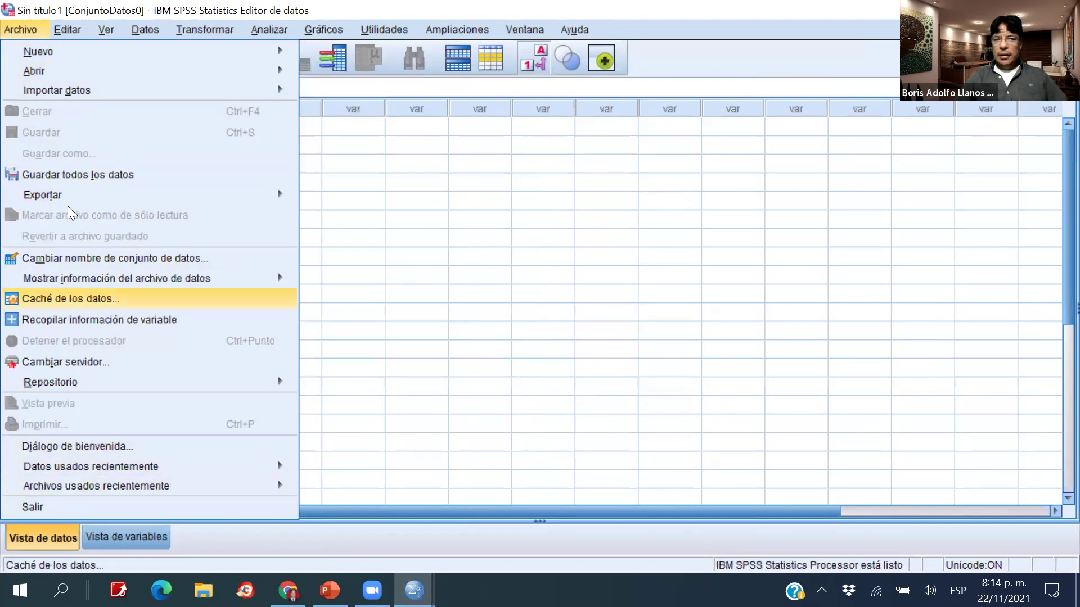
left_click(67, 30)
left_click(67, 29)
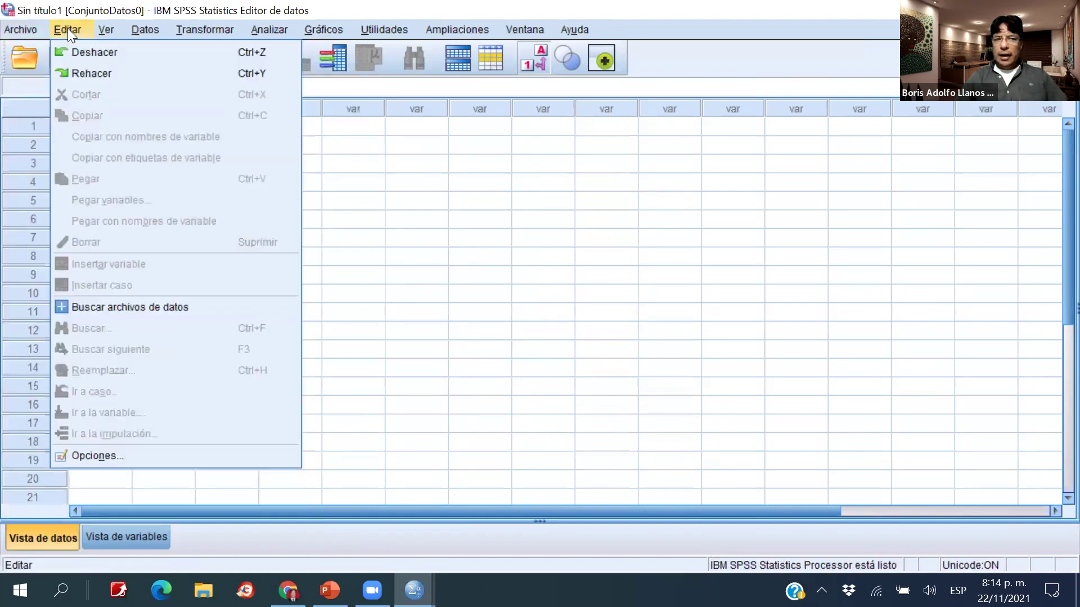
left_click(105, 30)
left_click(105, 29)
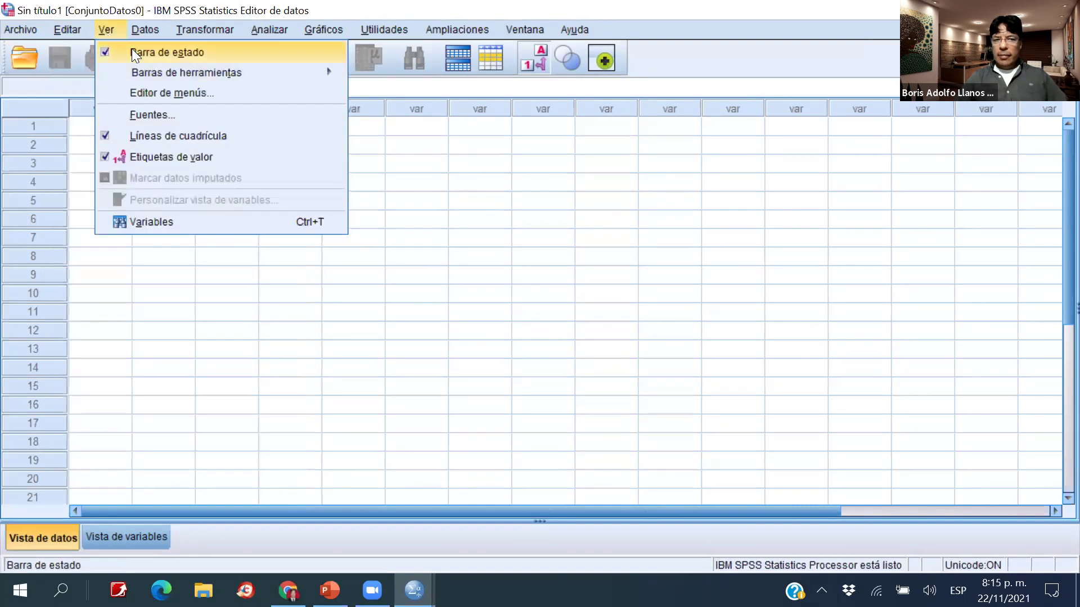
Look over the data management commands, including Validación, and the variable transformation commands.
mouse_move(141, 31)
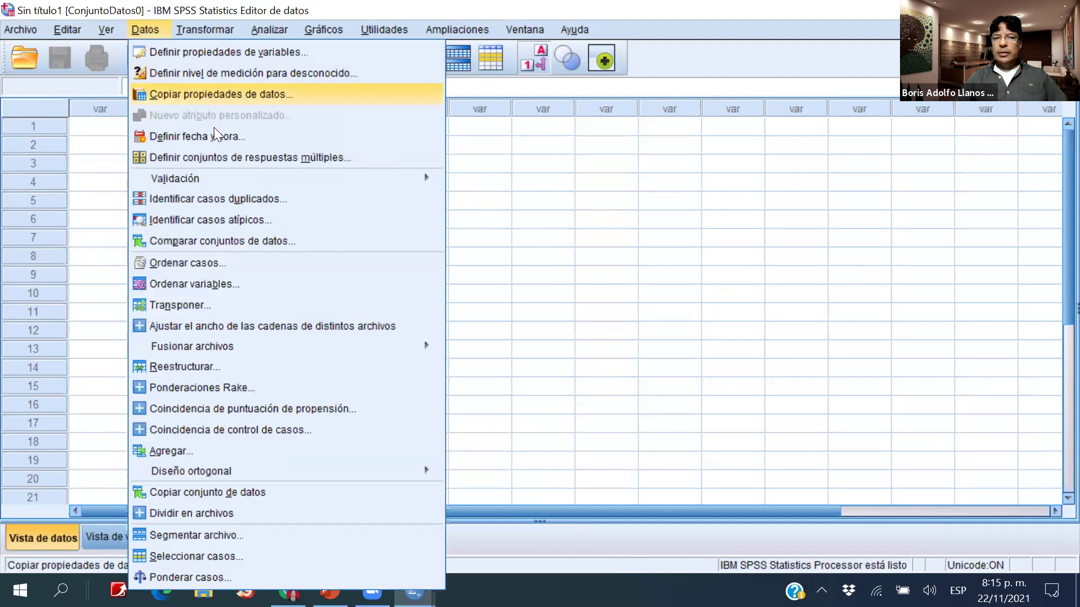
mouse_move(250, 179)
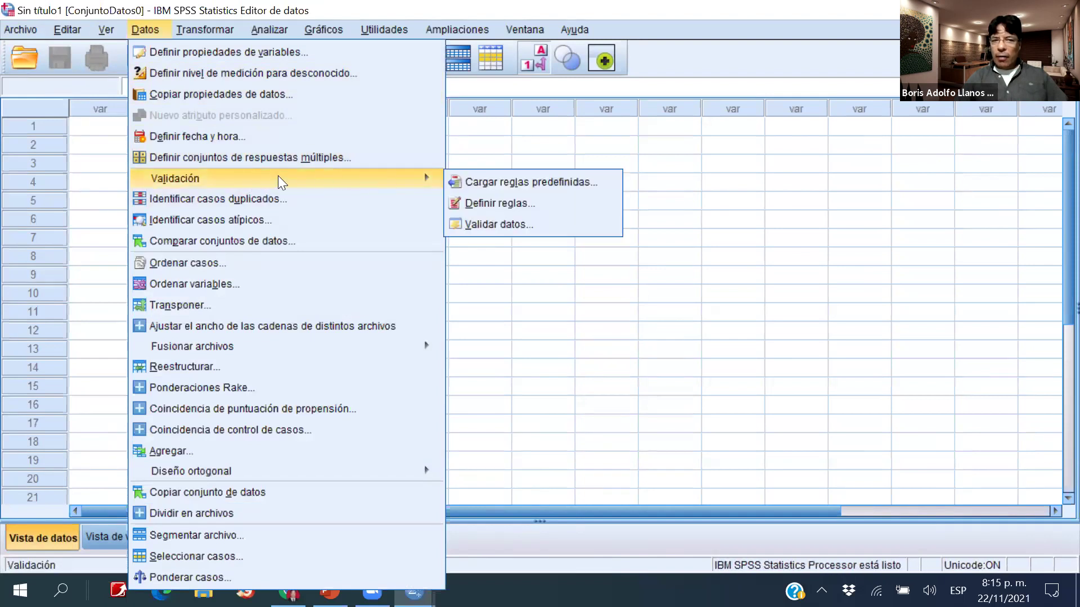
mouse_move(312, 352)
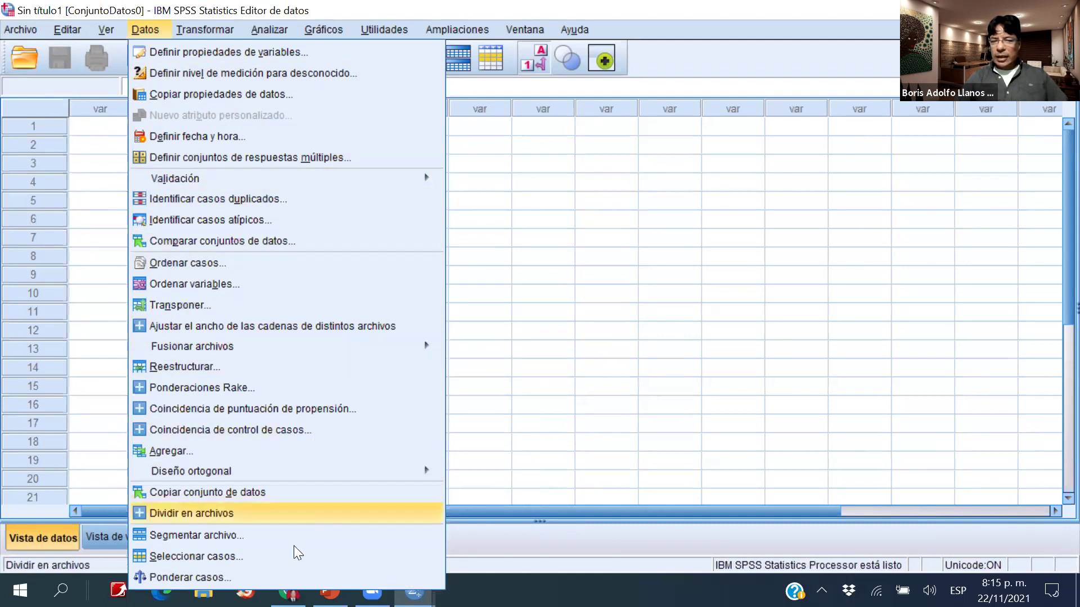
mouse_move(207, 28)
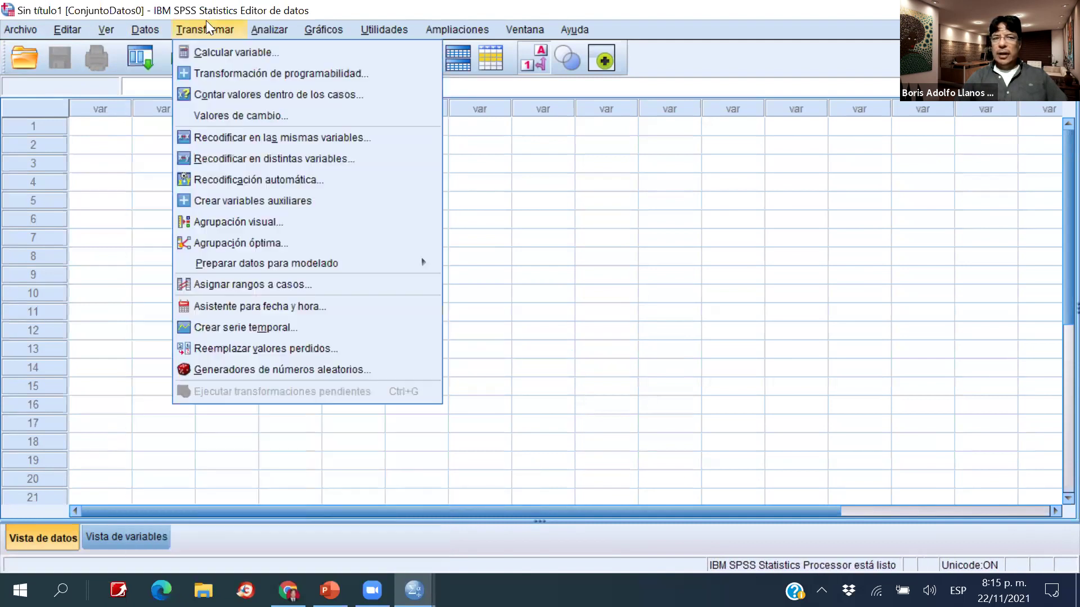
mouse_move(264, 267)
Look through the statistical analysis categories, including Informes, Tablas and Regresión, and revisit the file commands.
mouse_move(256, 28)
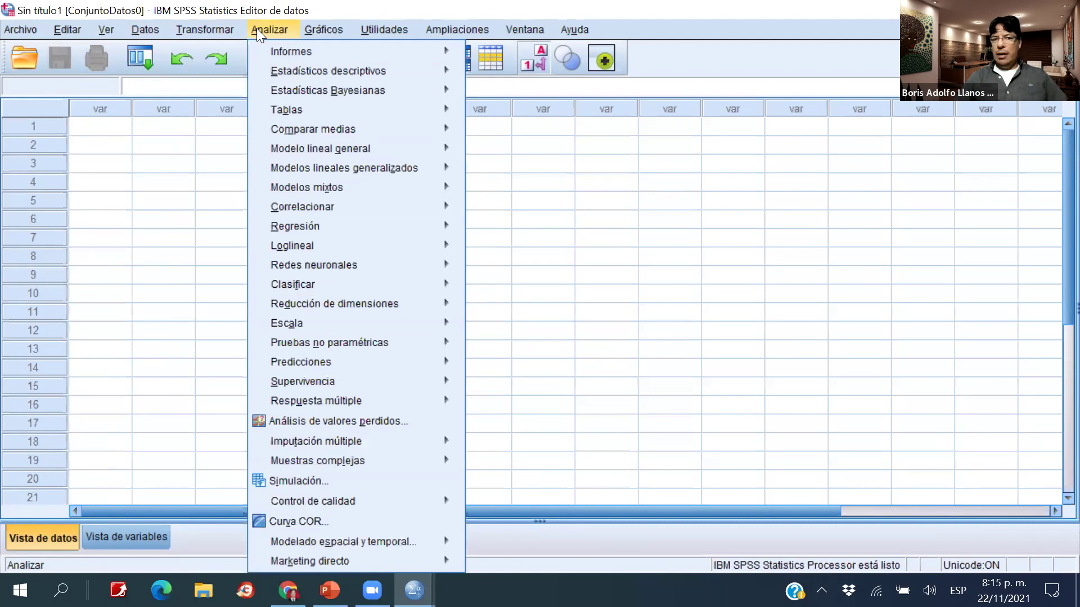
mouse_move(283, 50)
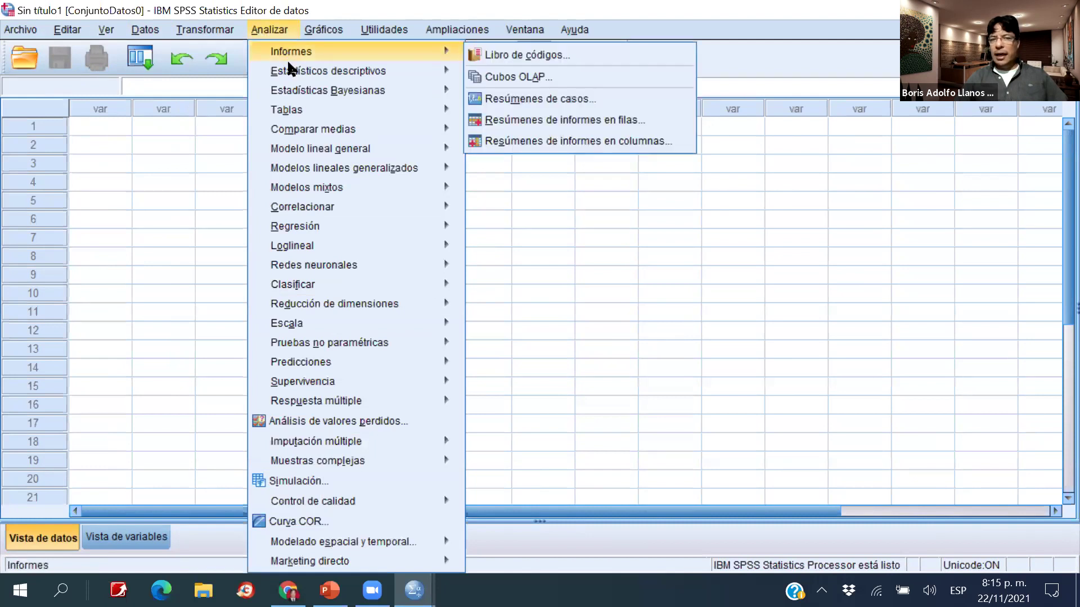
mouse_move(293, 95)
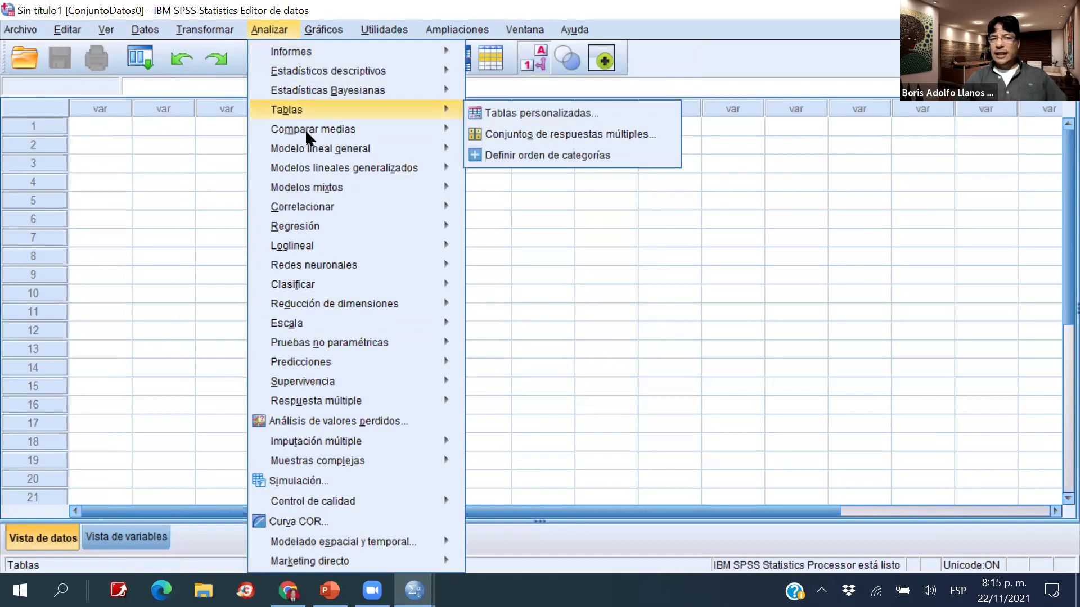
mouse_move(307, 246)
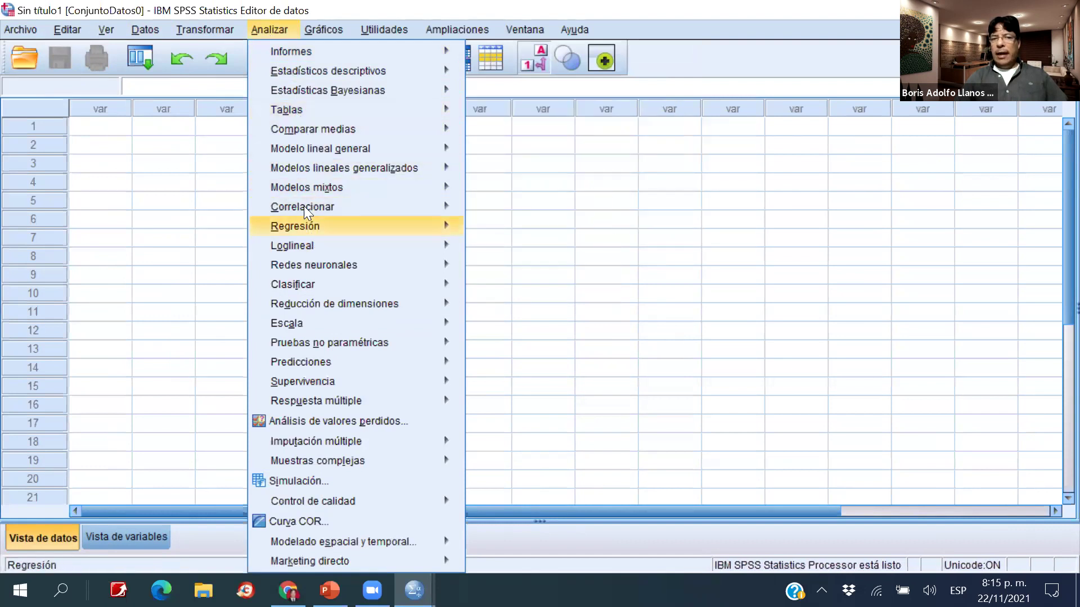
left_click(272, 29)
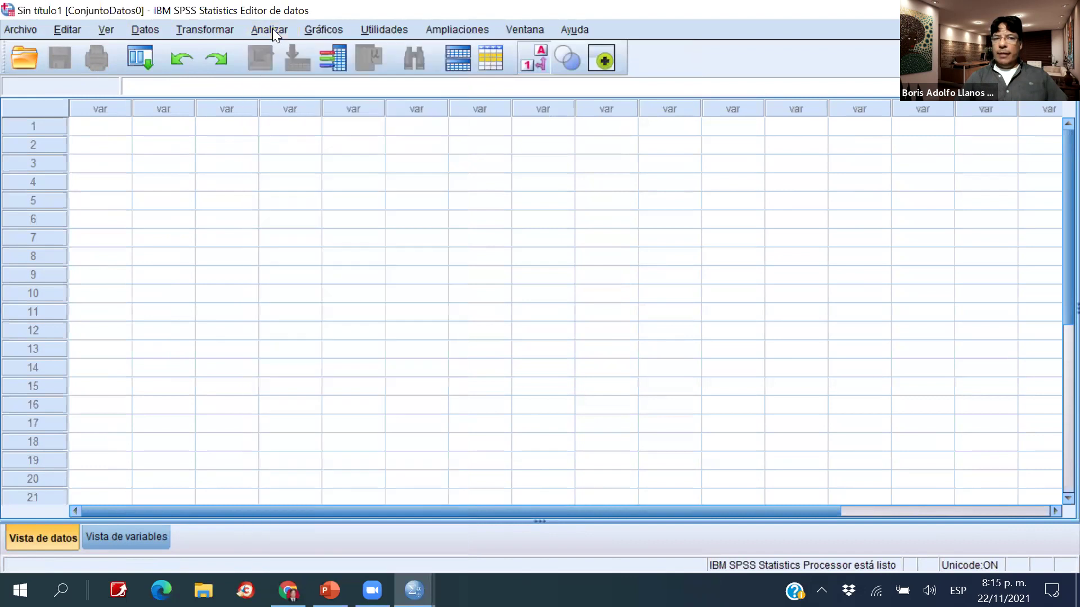
left_click(275, 30)
mouse_move(326, 28)
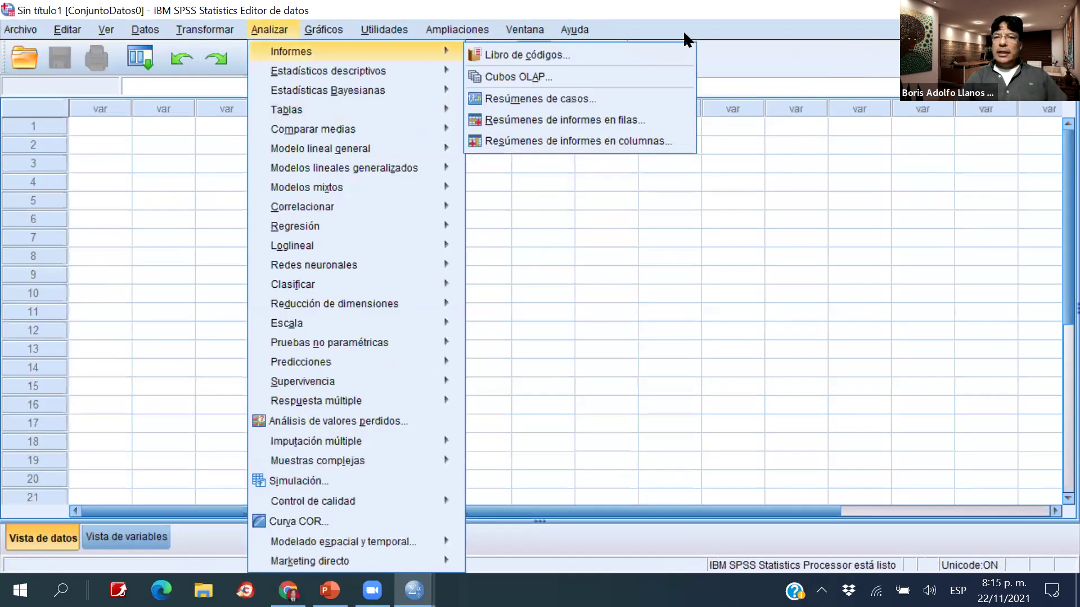
left_click(684, 7)
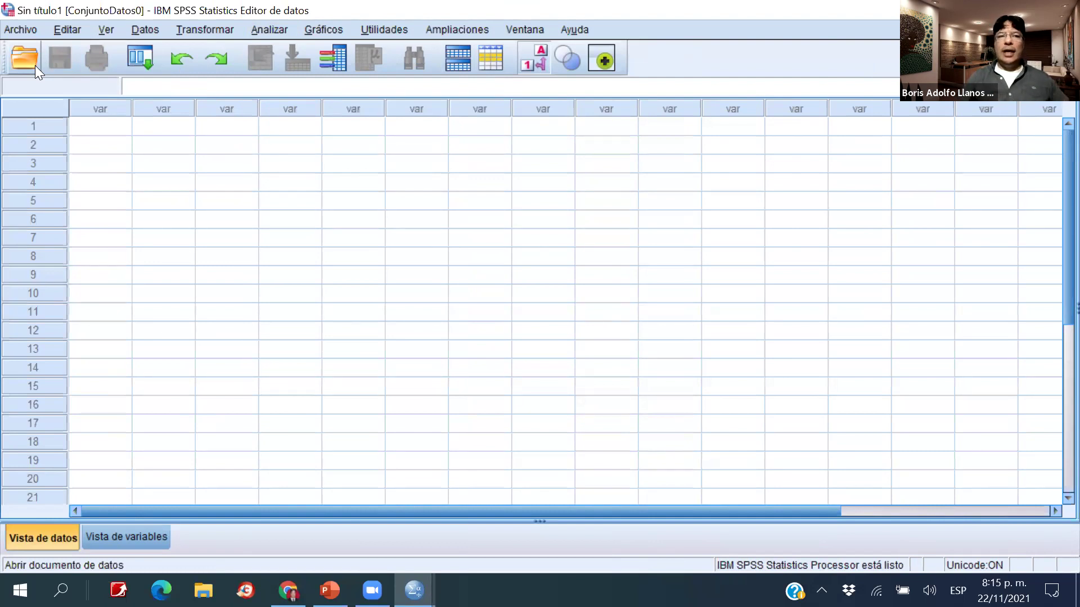
left_click(26, 29)
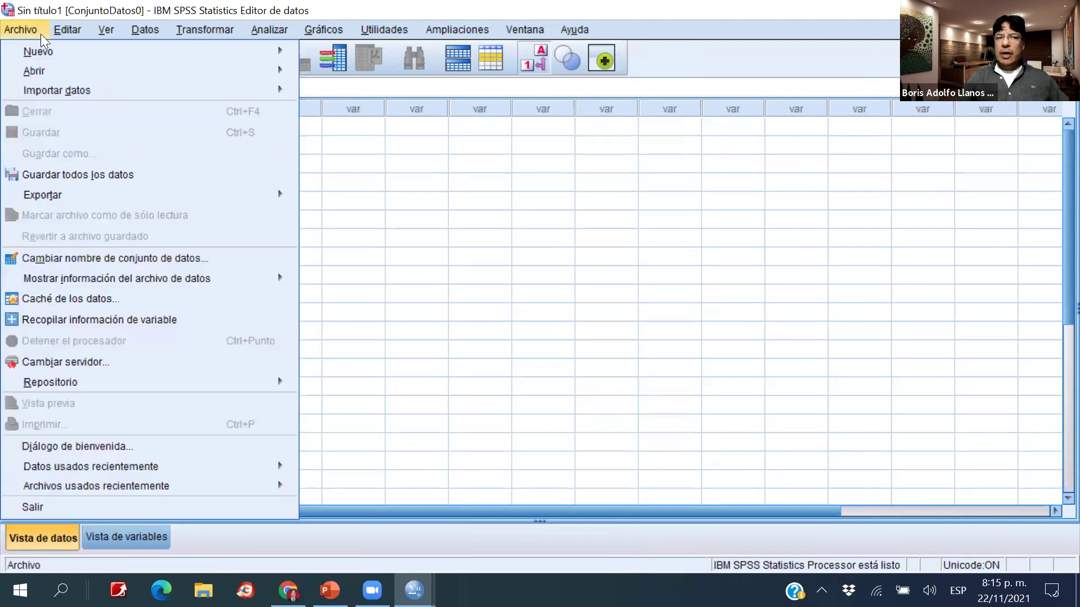
left_click(668, 22)
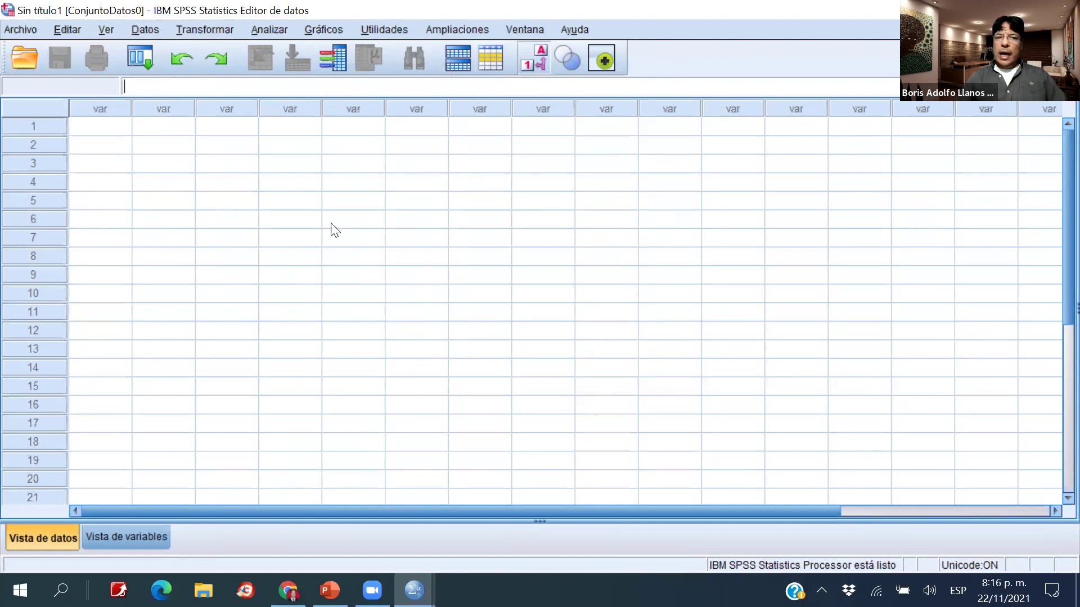
Highlight the empty variable columns one by one, from the first through the thirteenth.
left_click(108, 109)
left_click(153, 107)
left_click(227, 107)
left_click(296, 110)
left_click(363, 112)
left_click(417, 110)
left_click(484, 108)
left_click(542, 106)
left_click(600, 104)
left_click(678, 103)
left_click(734, 105)
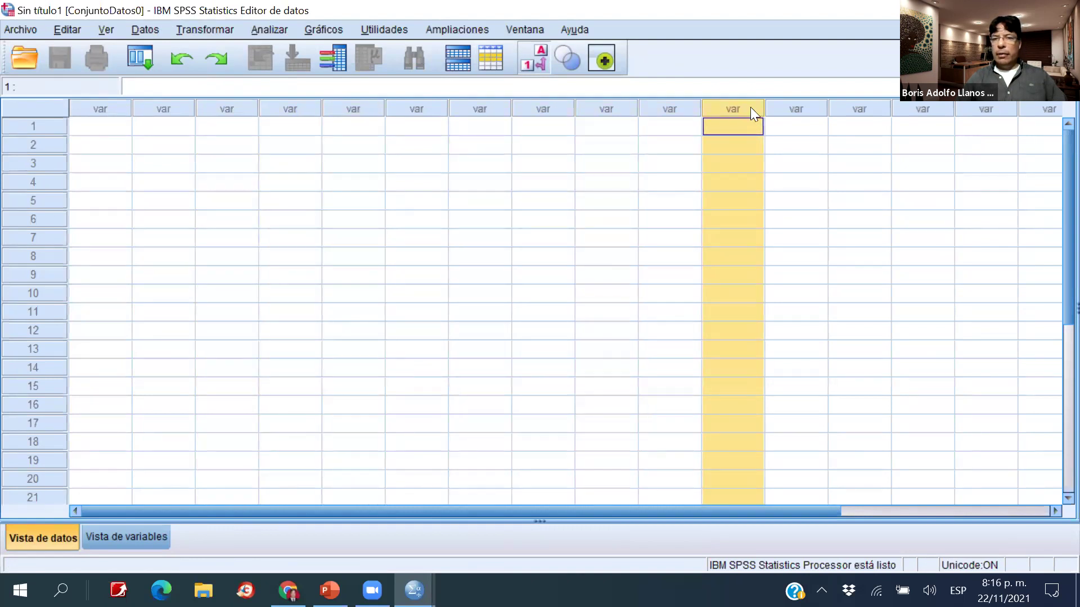
left_click(803, 120)
left_click(853, 110)
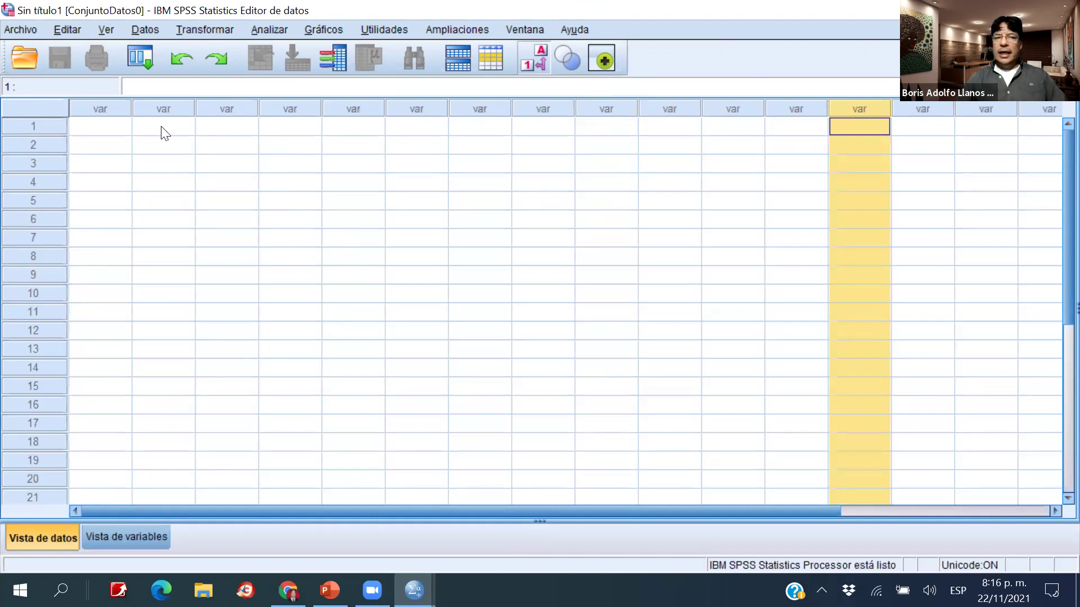
Highlight the case rows one by one from row 1 through row 16, and return to row 4.
left_click(49, 125)
left_click(43, 143)
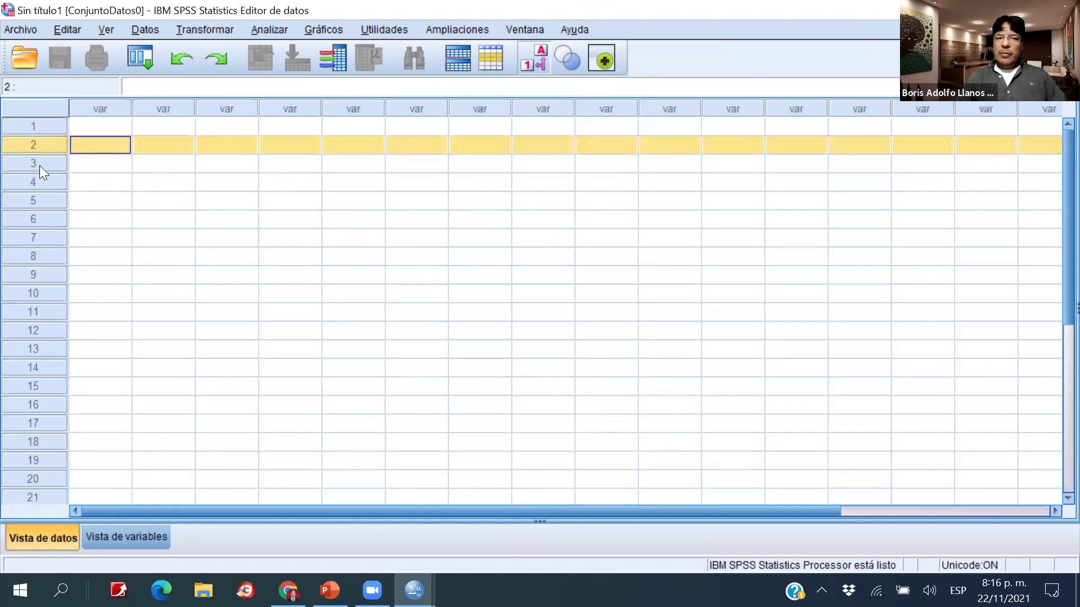
left_click(37, 163)
left_click(31, 182)
left_click(28, 200)
left_click(29, 219)
left_click(32, 238)
left_click(31, 256)
left_click(31, 274)
left_click(31, 293)
left_click(32, 312)
left_click(35, 330)
left_click(39, 349)
left_click(40, 368)
left_click(43, 386)
left_click(39, 404)
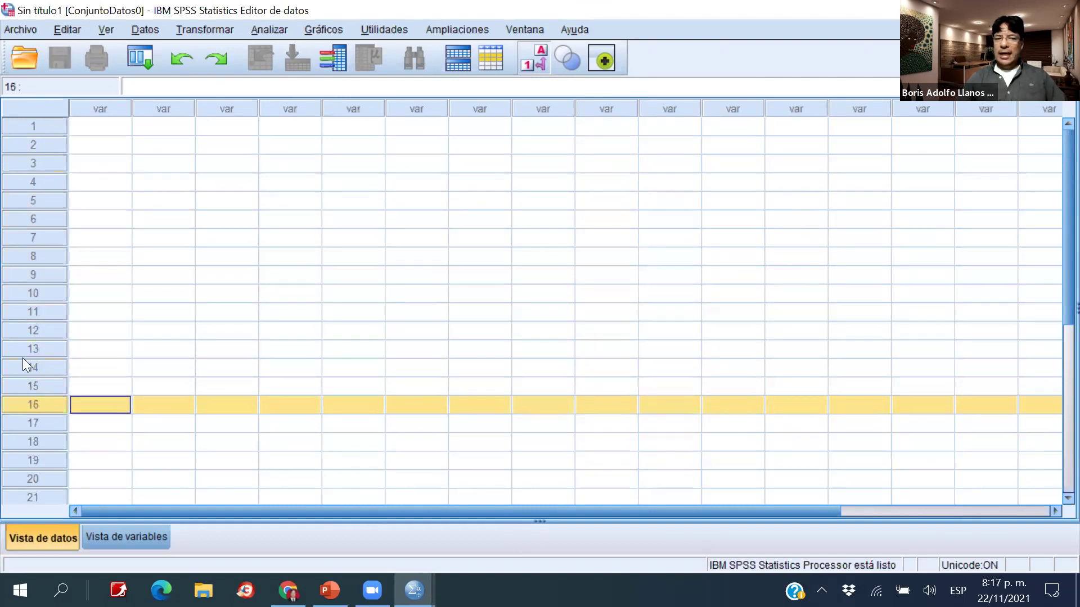
left_click(23, 125)
left_click(14, 176)
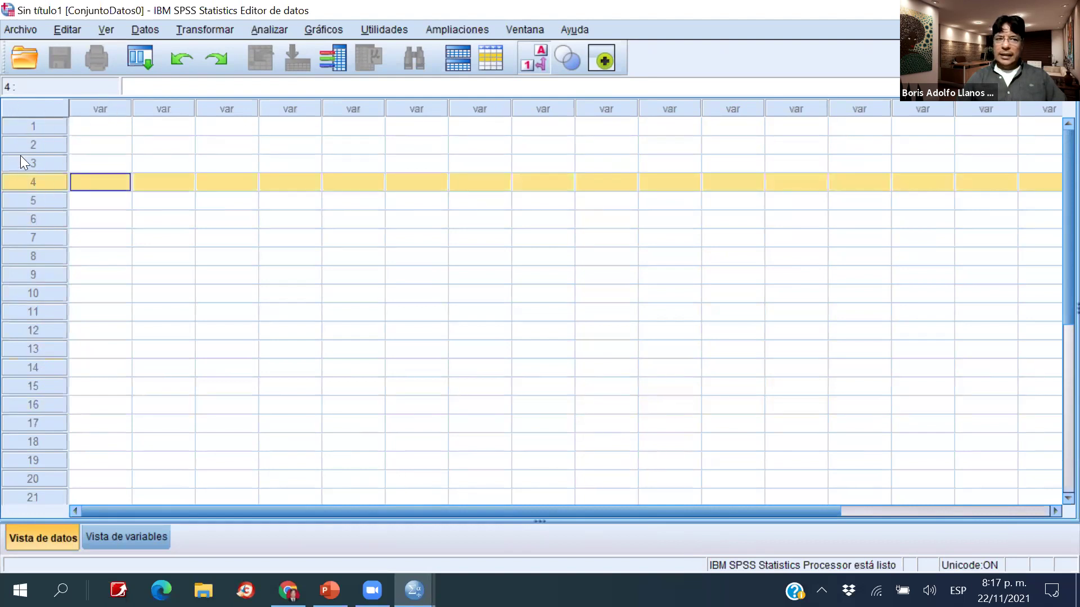
Enter 1010 in row 1 of the first variable column.
left_click(144, 183)
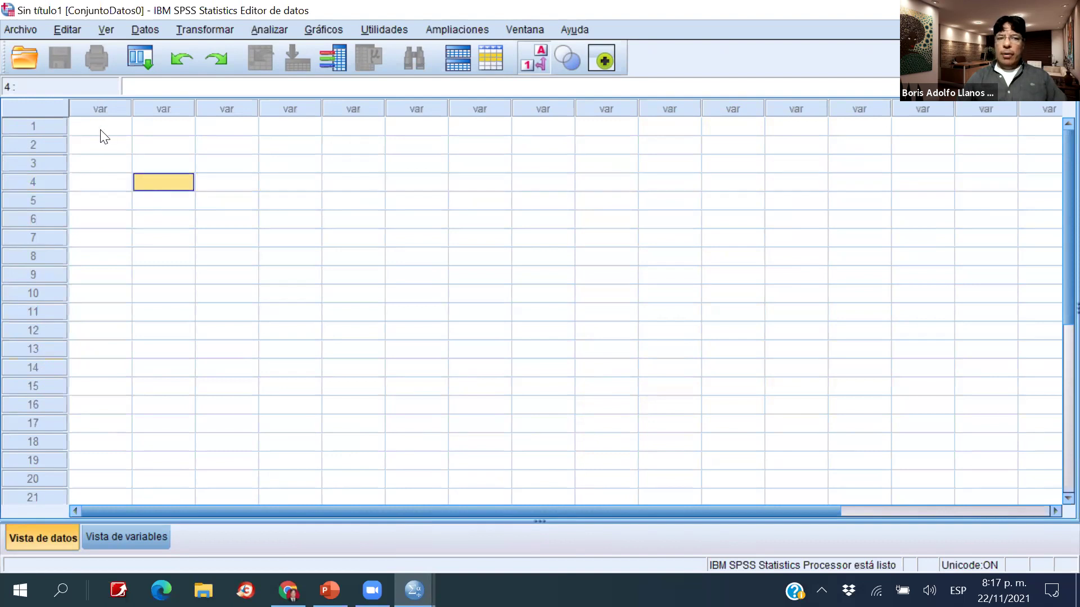
left_click(103, 128)
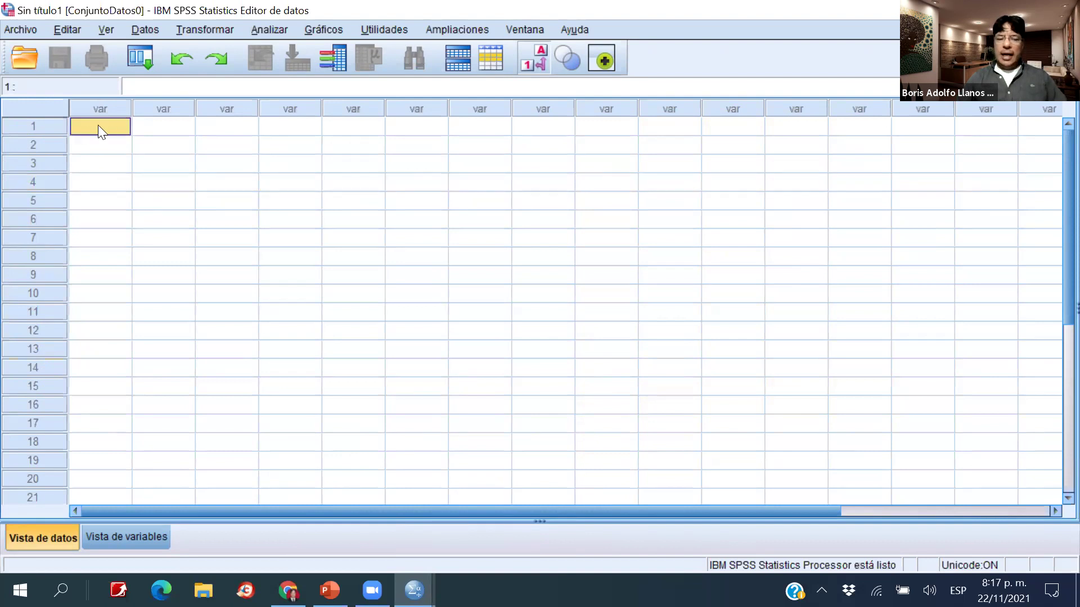
type("1010")
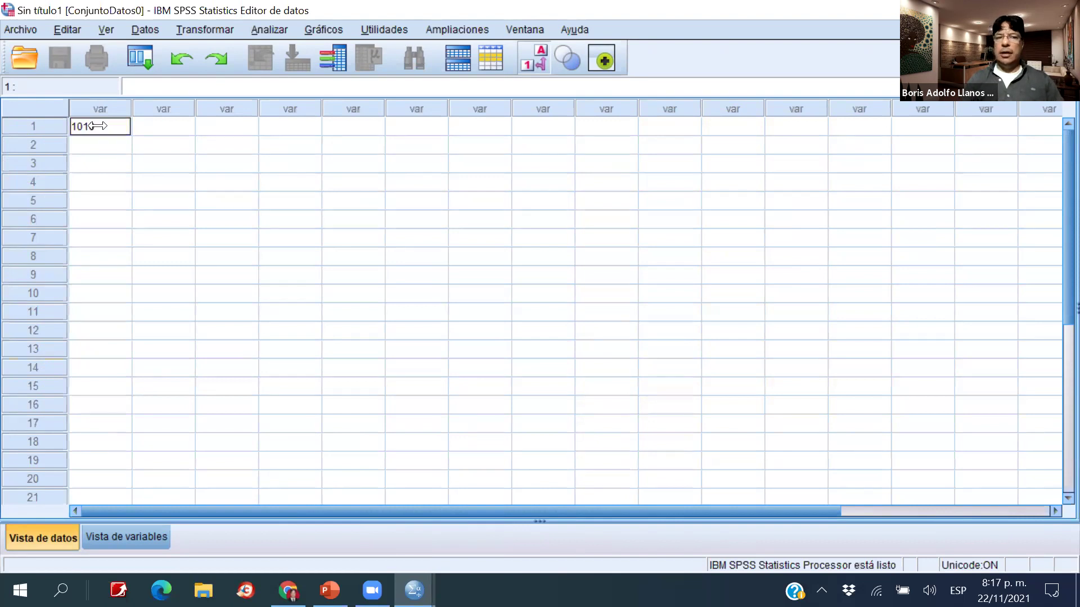
key("Return")
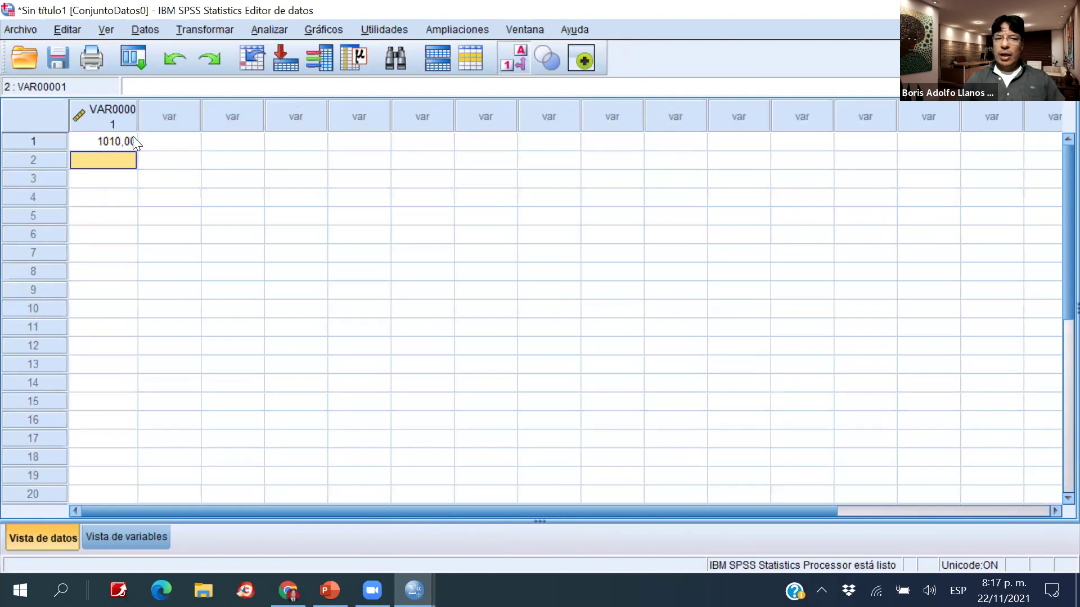
Enter 2020 in row 1 of the second variable column.
left_click(104, 142)
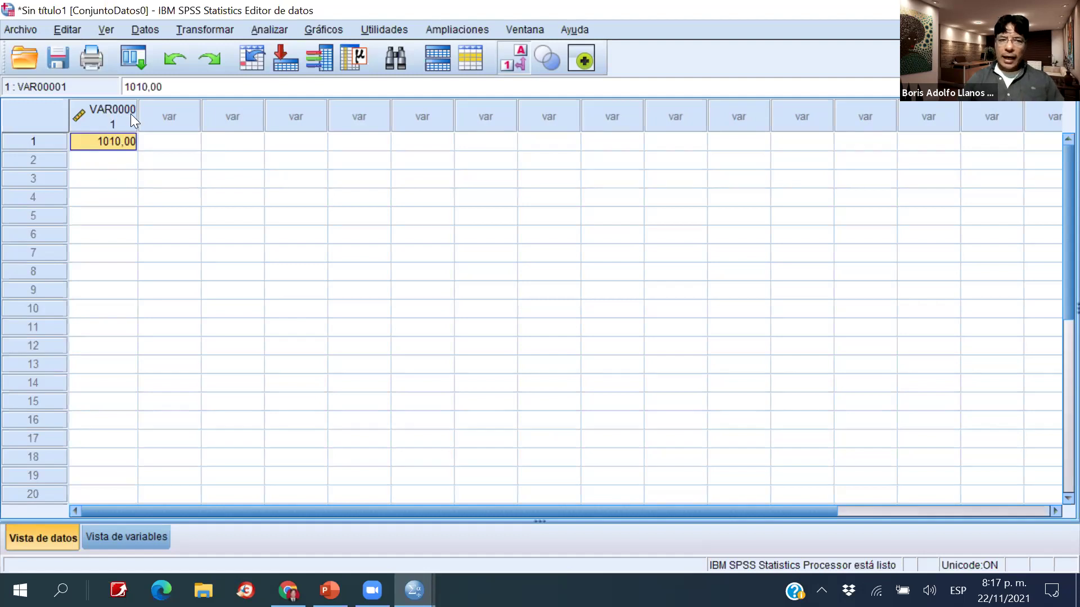
left_click(170, 144)
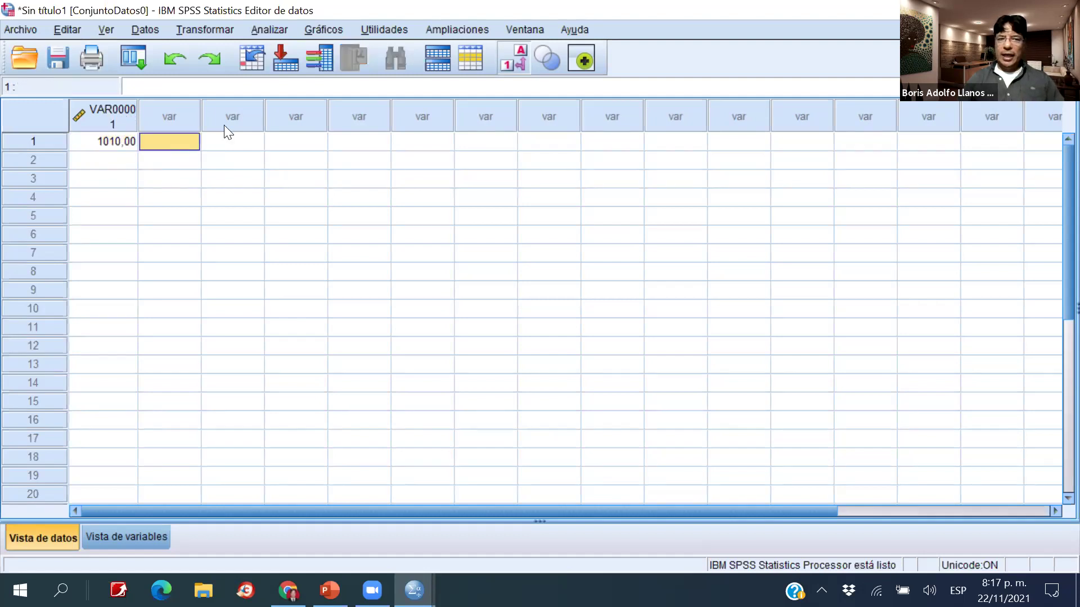
type("2020")
key("Return")
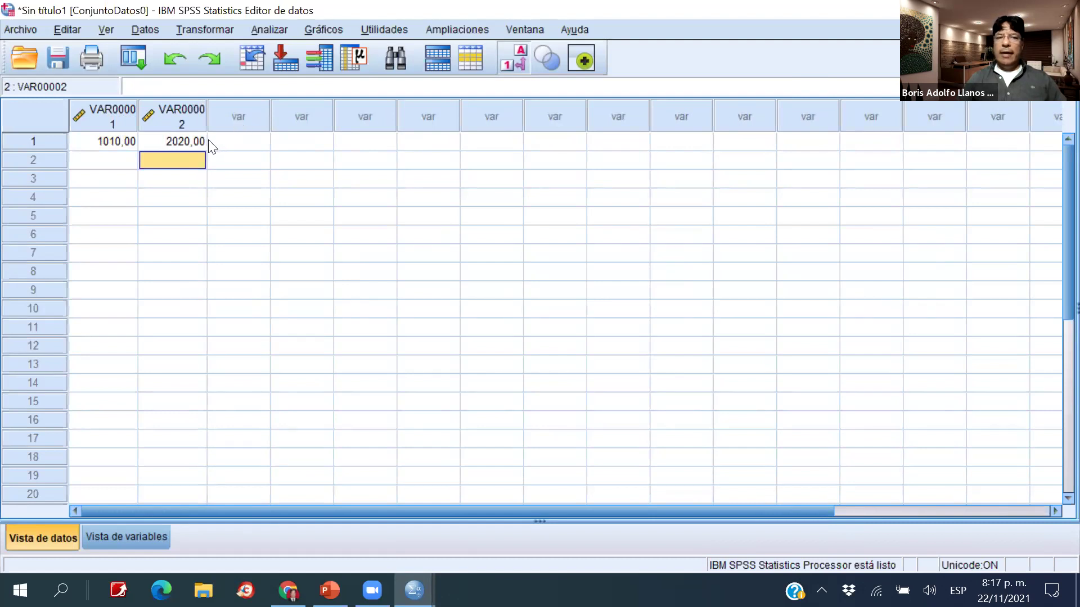
Change the value in row 1 of the first variable to 1011 through the cell editor line.
left_click(112, 141)
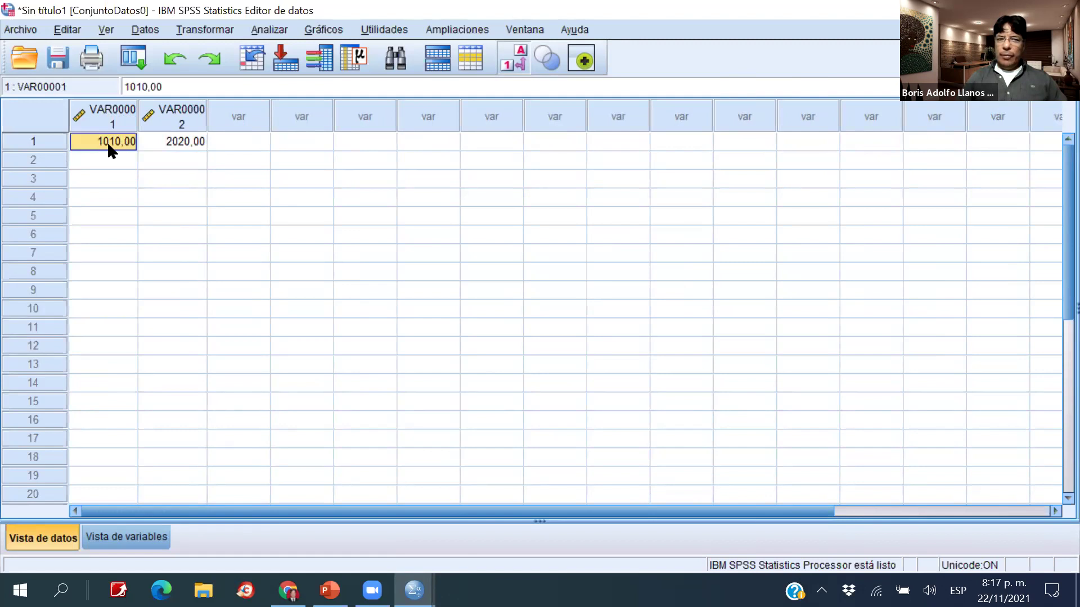
left_click(163, 86)
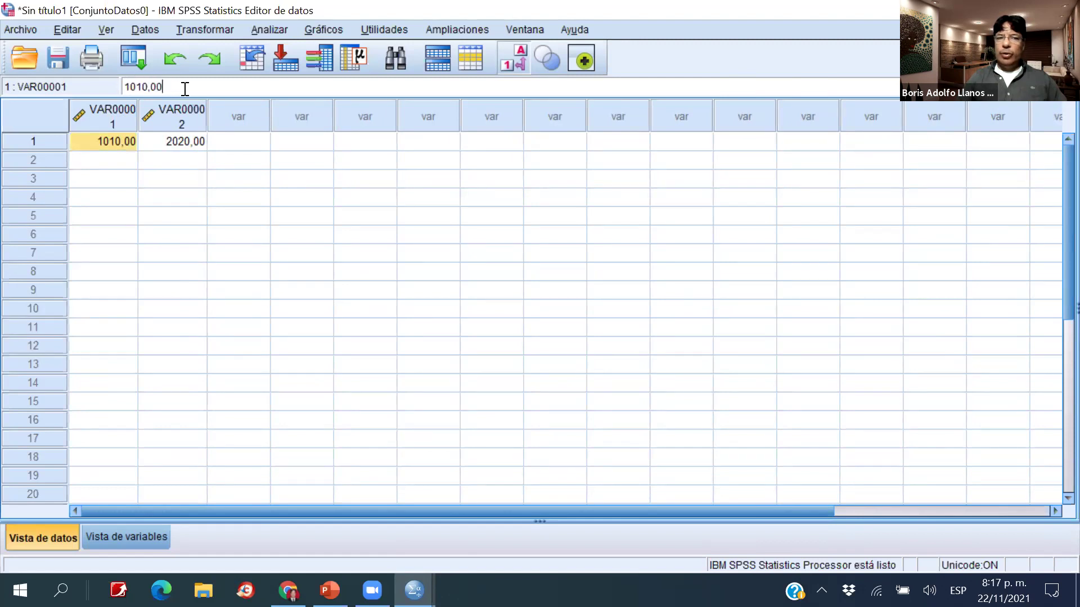
key("BackSpace")
key("BackSpace")
key("BackSpace")
key("BackSpace")
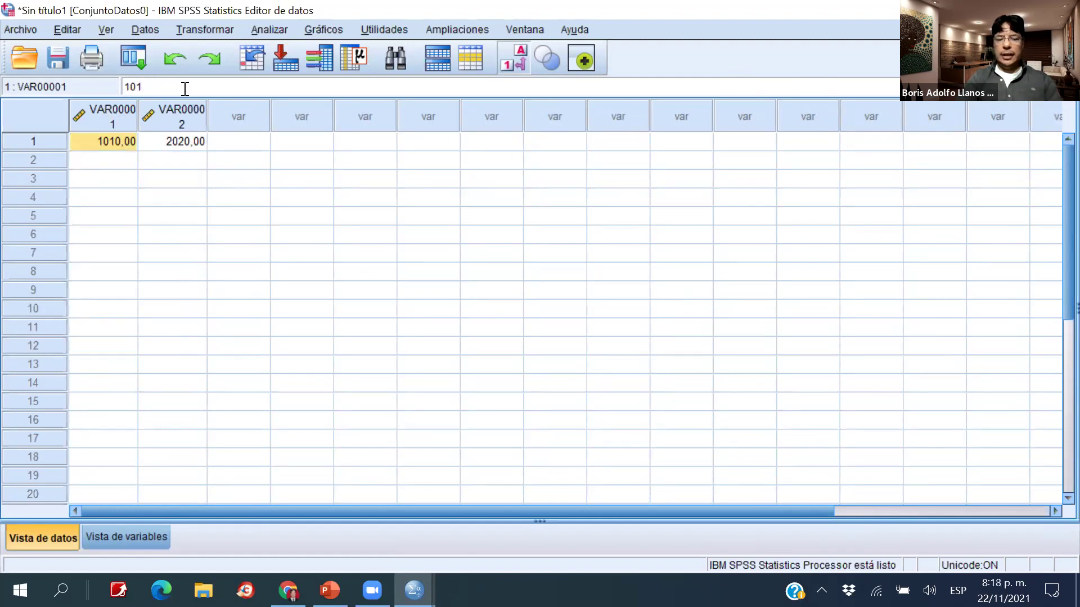
type("1")
key("Return")
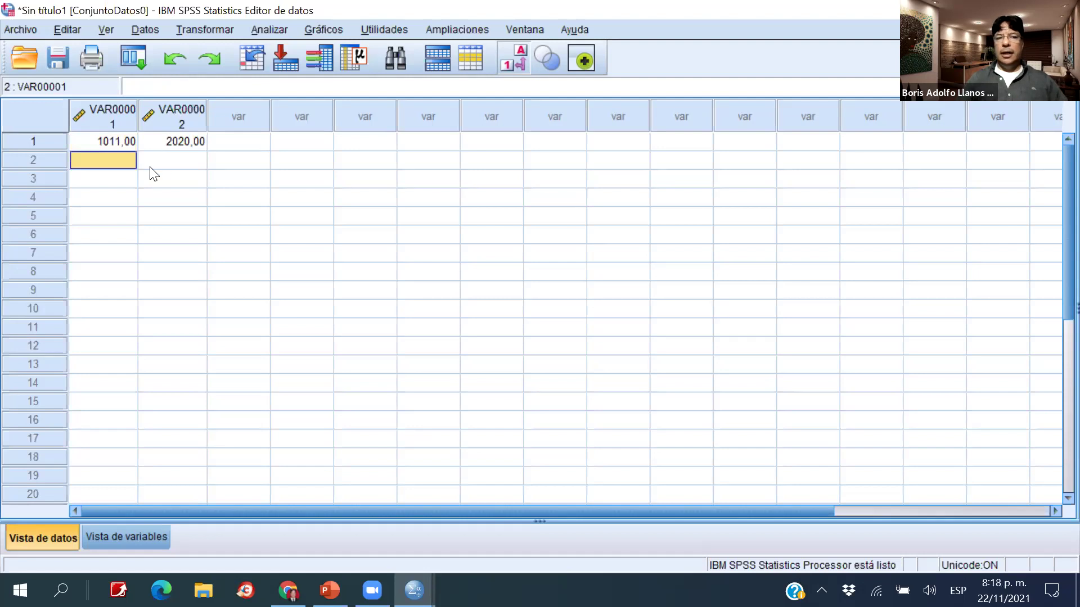
Delete the second variable column, VAR00002.
left_click(161, 85)
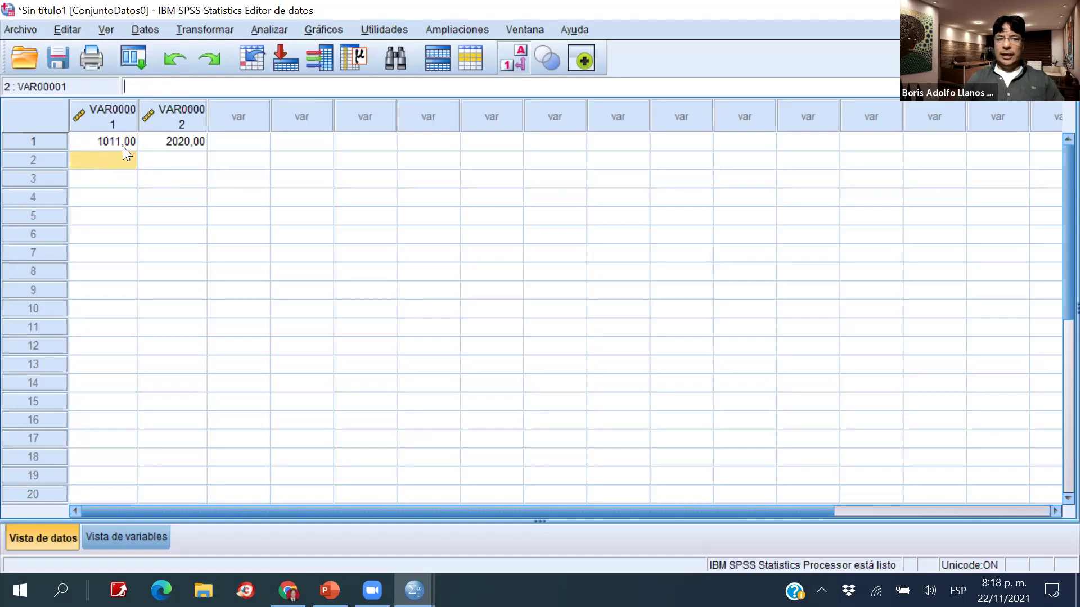
right_click(172, 120)
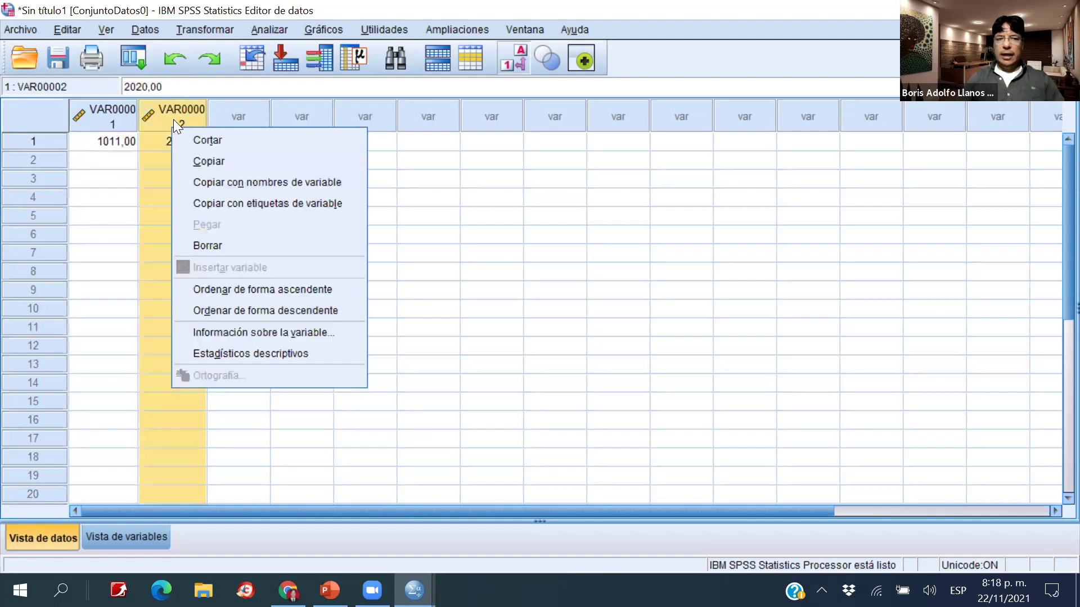
left_click(229, 245)
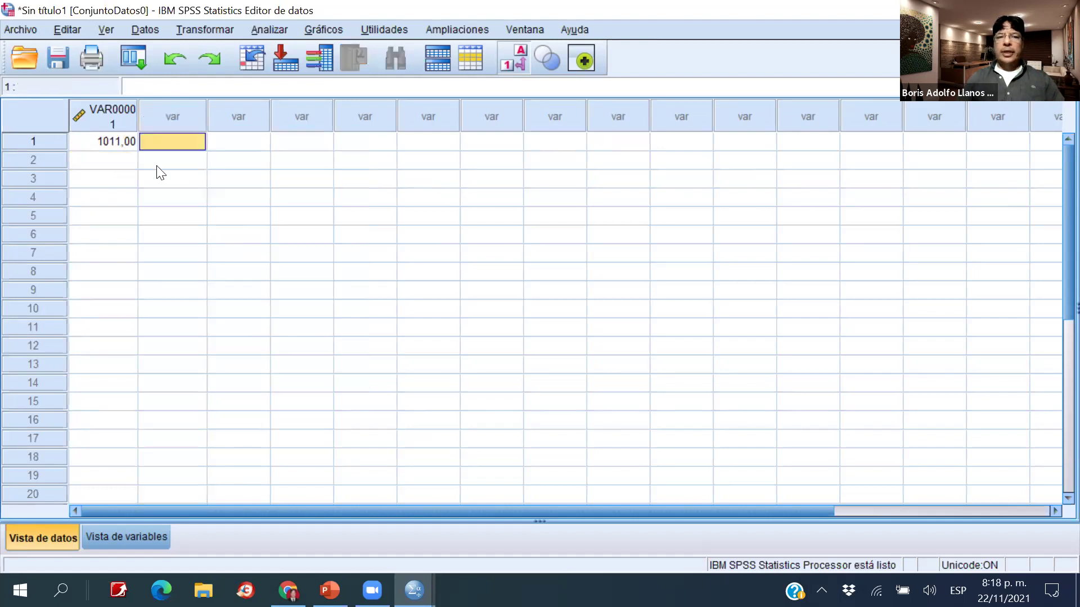
Rename the variable VAR00001 to UNO in the variable view.
left_click(115, 147)
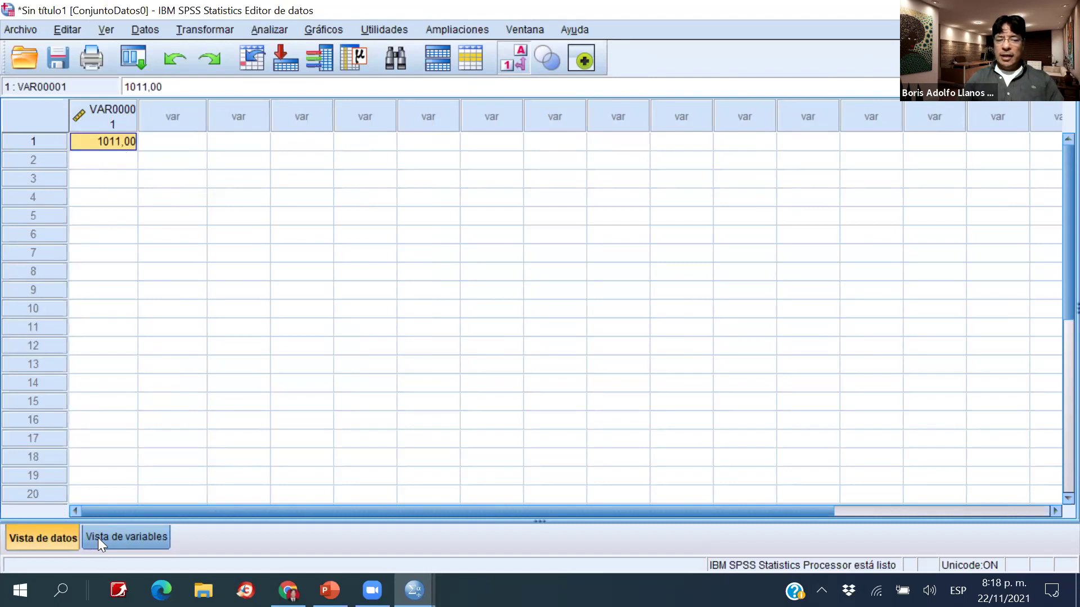
left_click(128, 537)
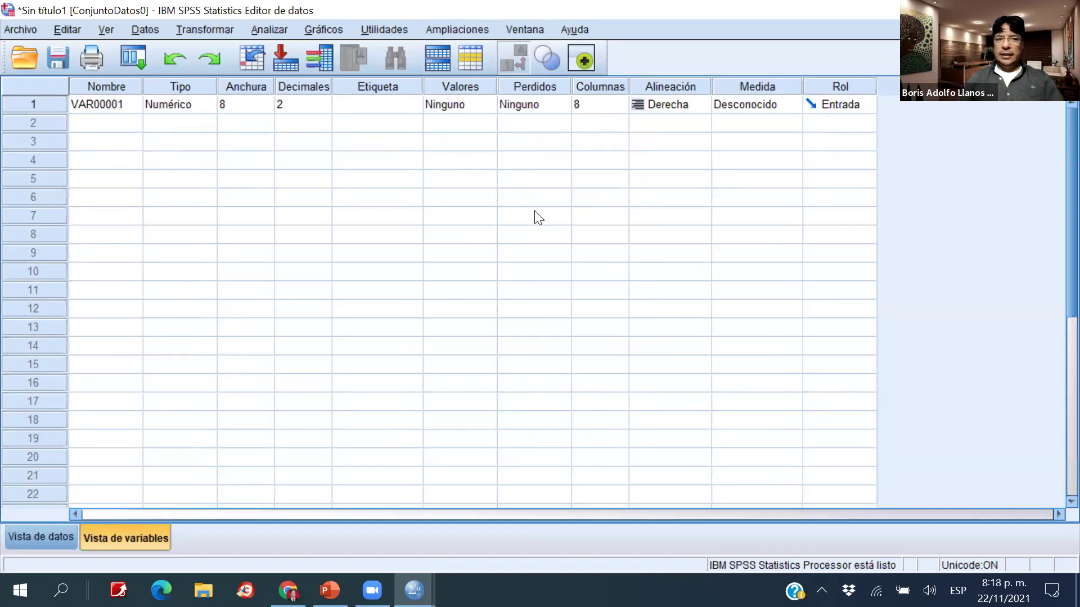
left_click(121, 107)
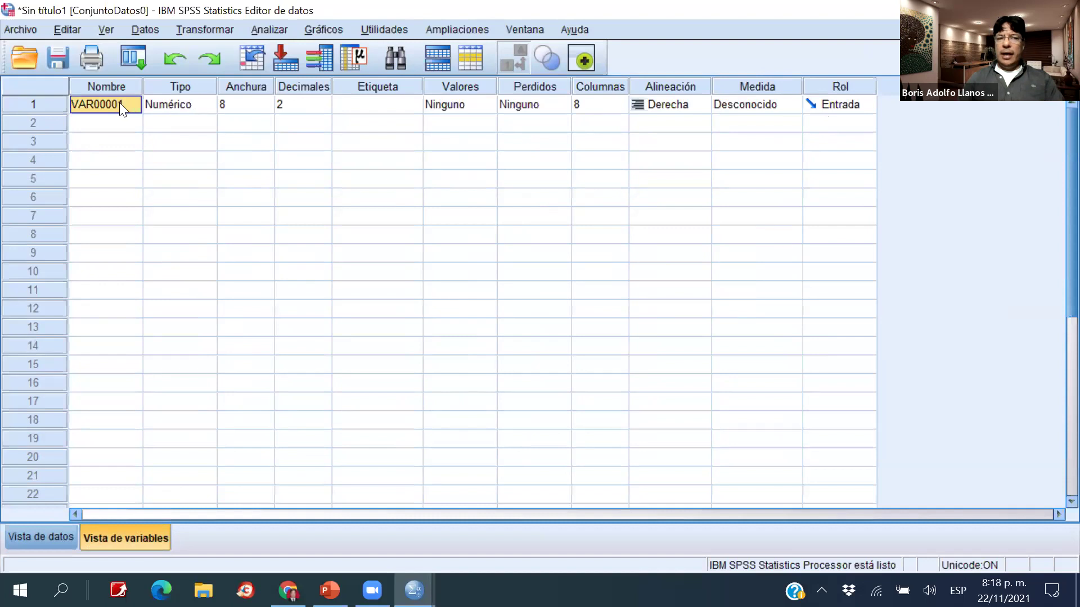
left_click(123, 104)
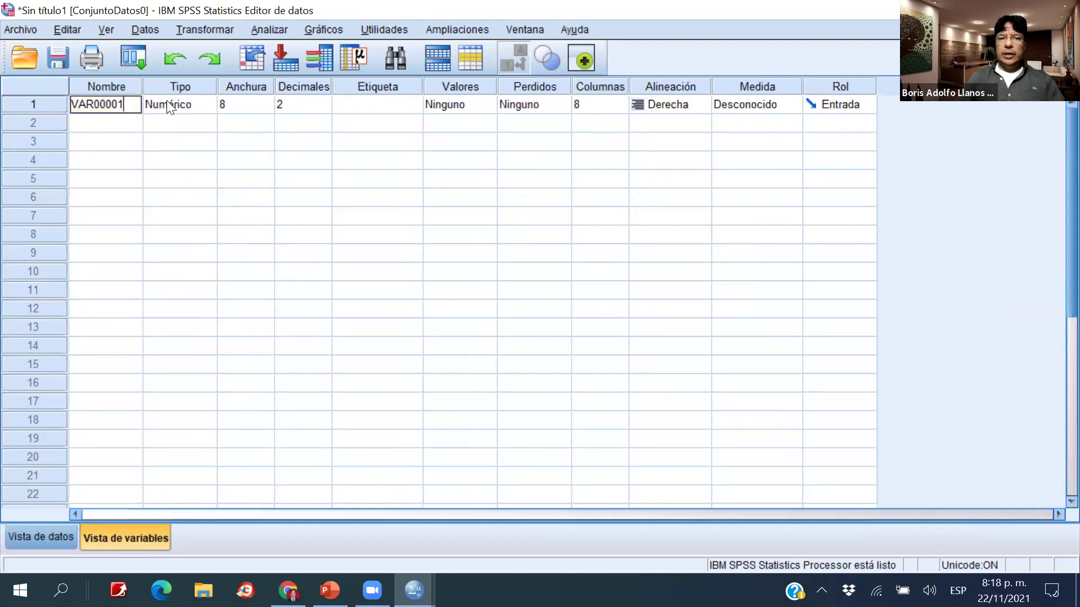
key("shift+Home")
key("BackSpace")
type("UNO")
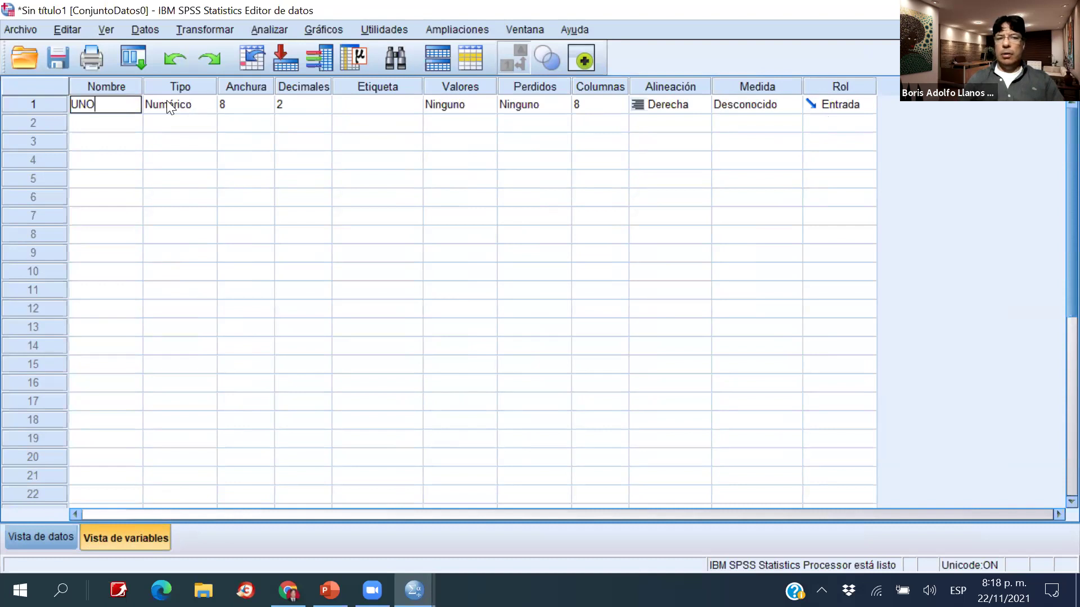
left_click(128, 119)
left_click(100, 103)
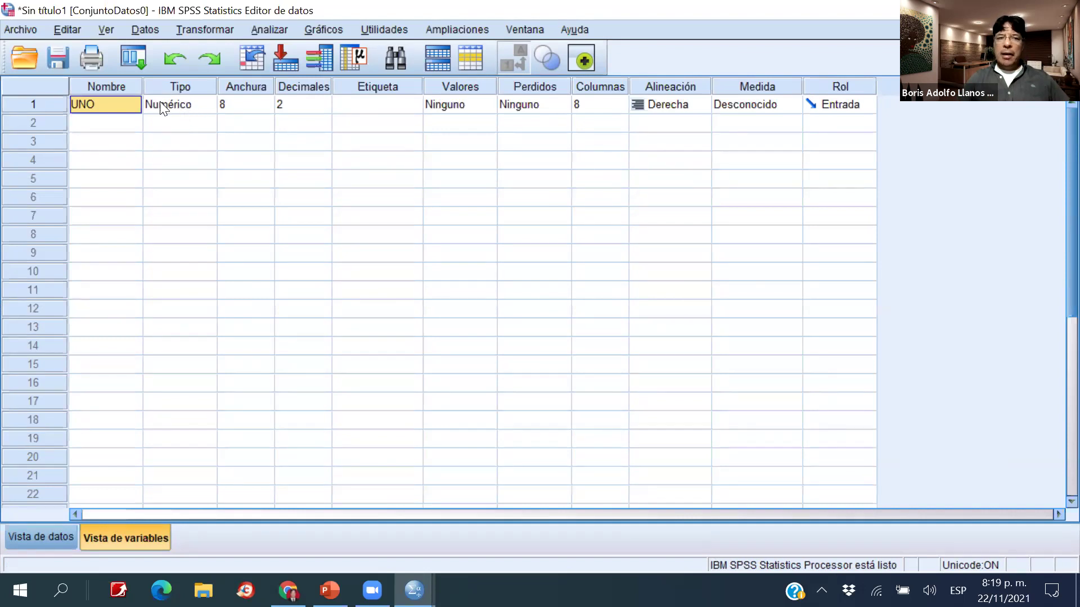
Open the variable type settings of UNO and set the width to 10 with 2 decimal places.
left_click(210, 104)
left_click(210, 104)
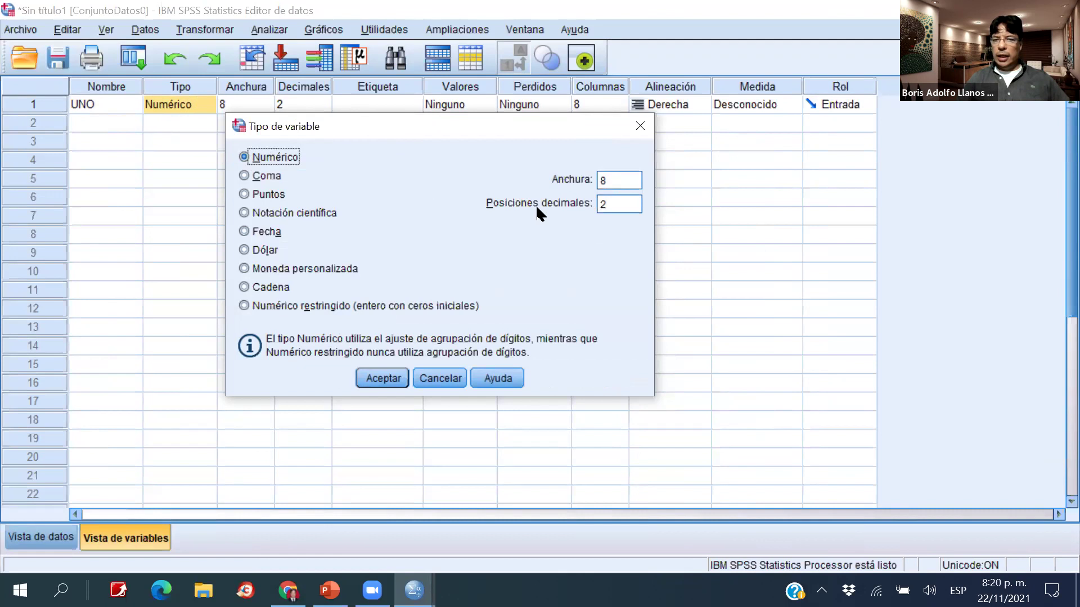
double_click(603, 180)
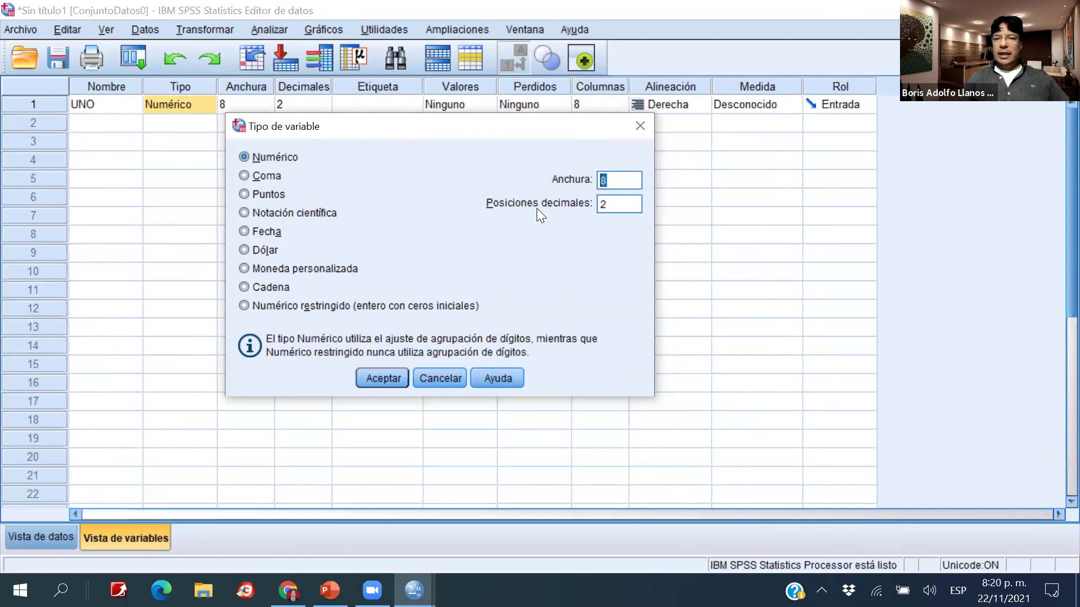
double_click(602, 206)
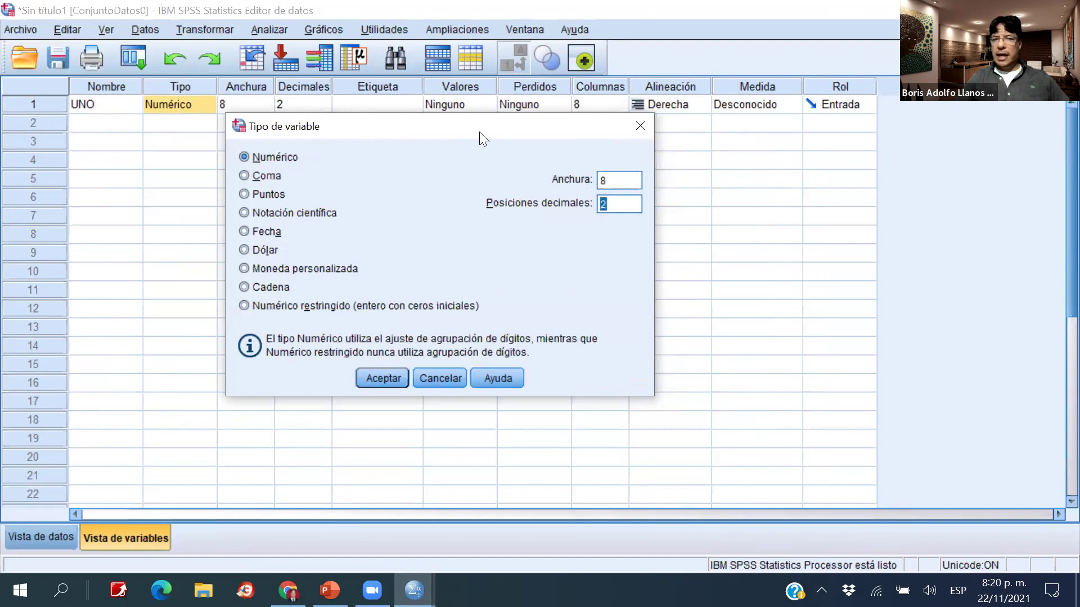
double_click(605, 181)
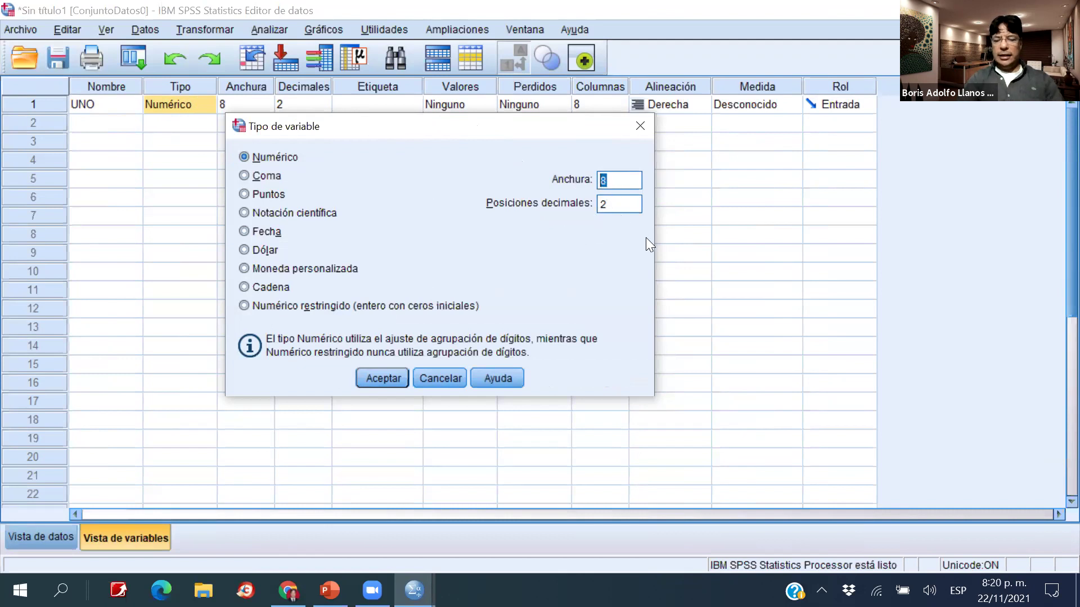
type("10")
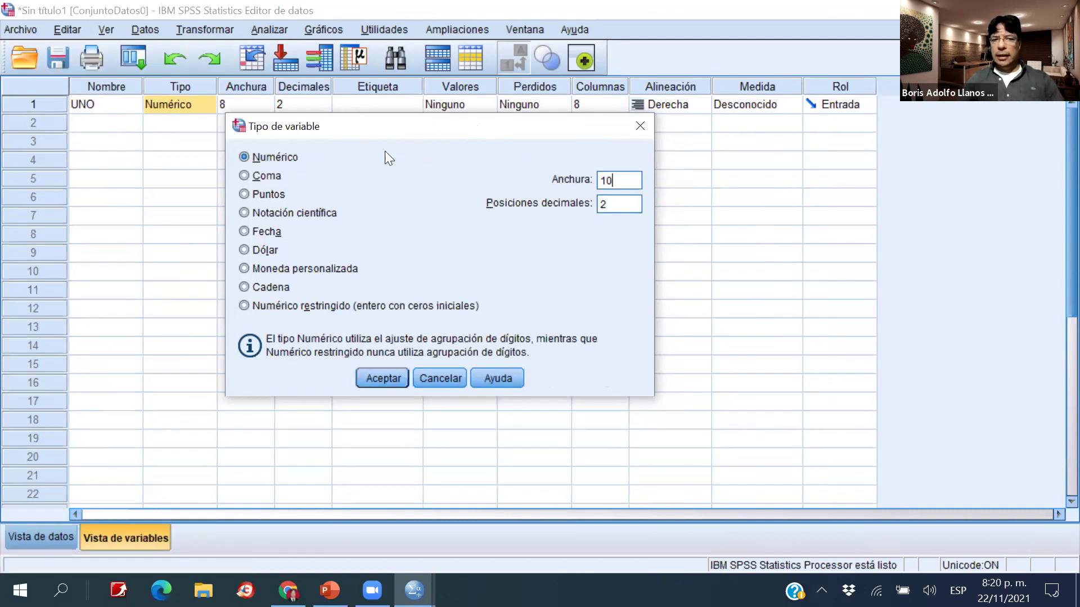
double_click(611, 211)
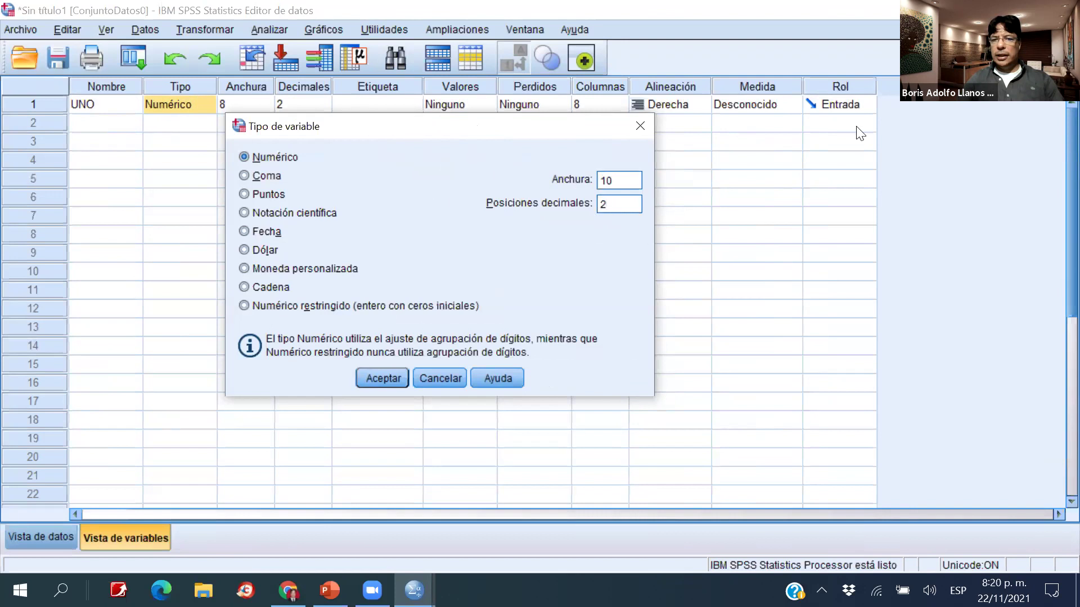
key("BackSpace")
type("0")
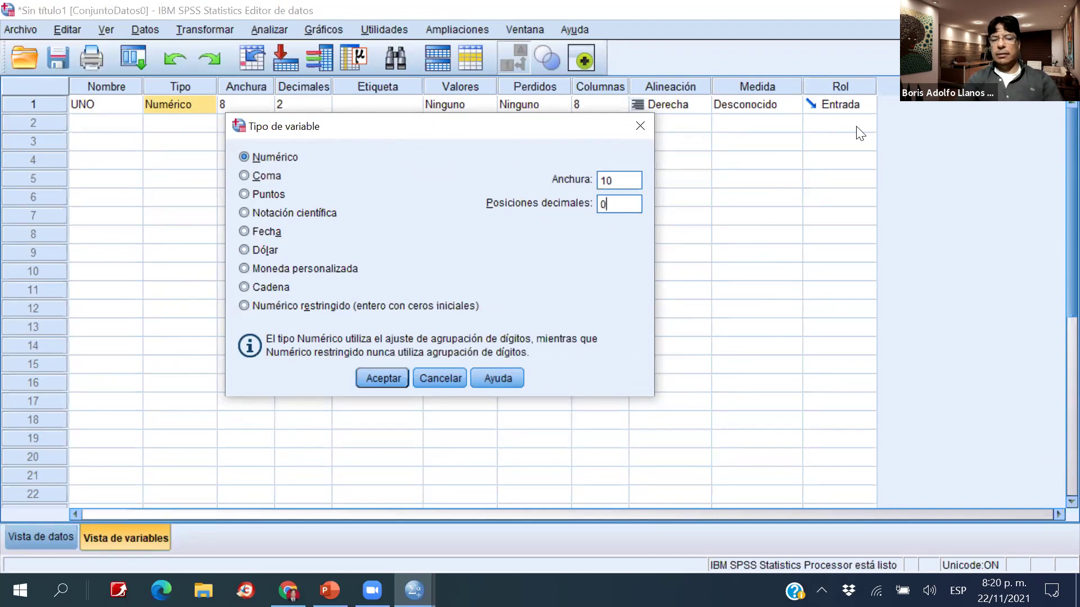
key("BackSpace")
type("2")
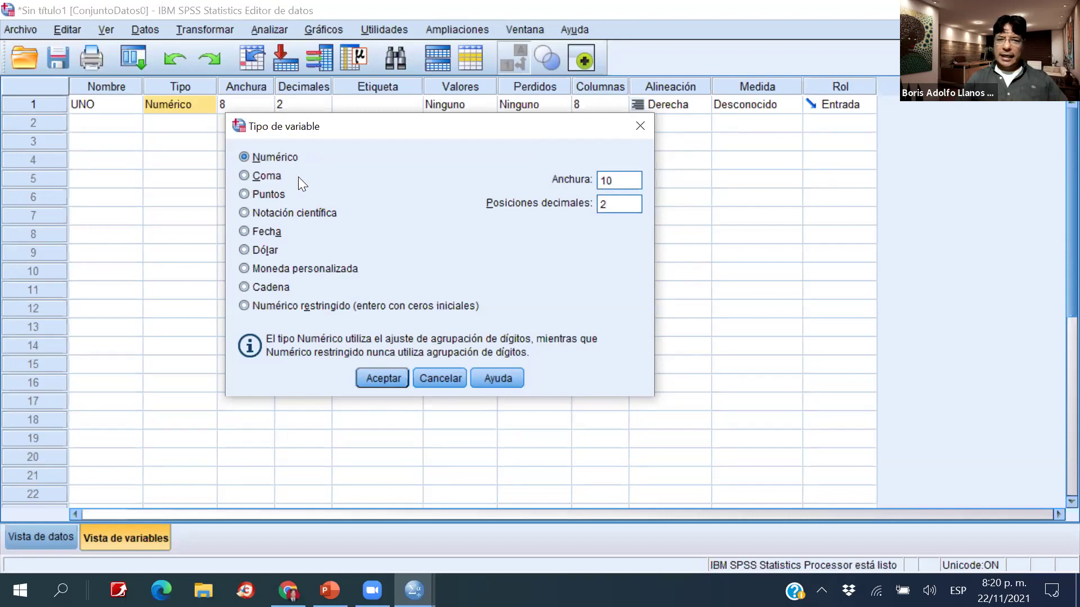
Apply the Coma type to UNO and show its value in the data view.
left_click(245, 175)
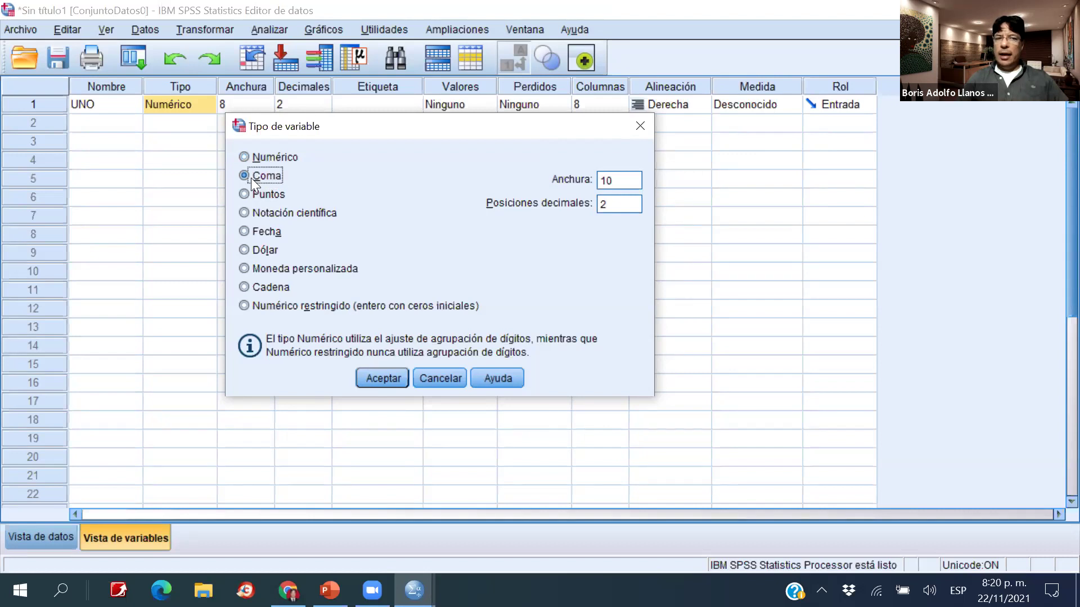
left_click(382, 379)
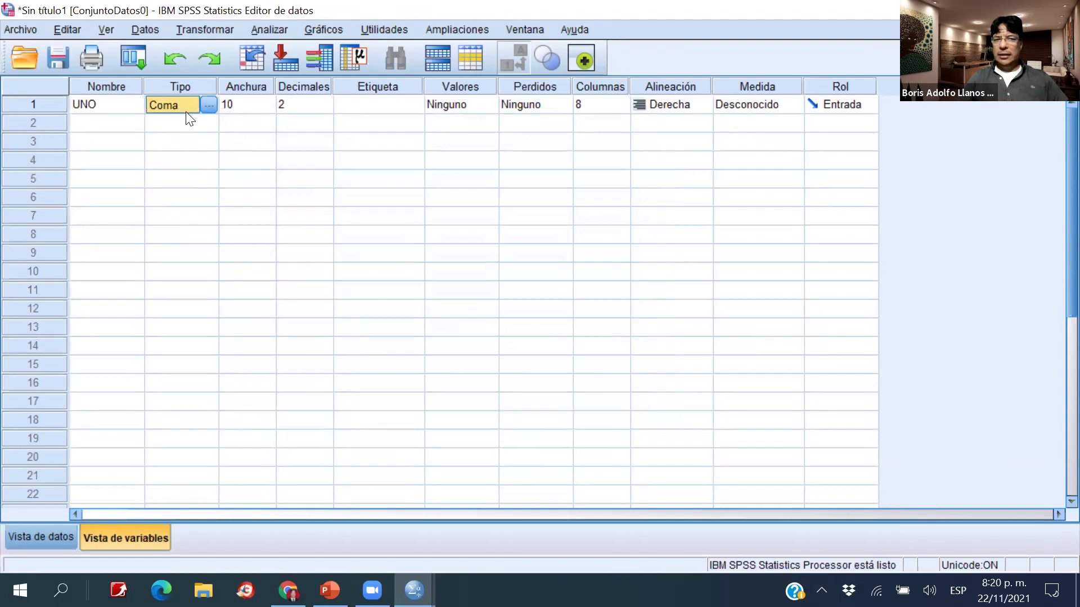
left_click(49, 542)
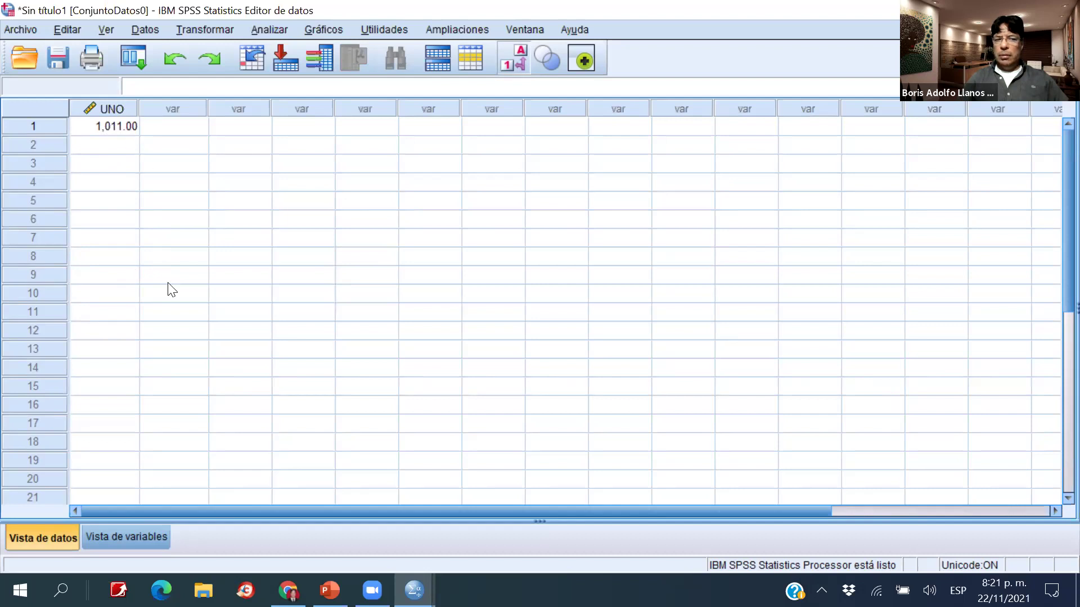
Change the type of UNO to Puntos and check how its value is displayed in the data view.
left_click(137, 534)
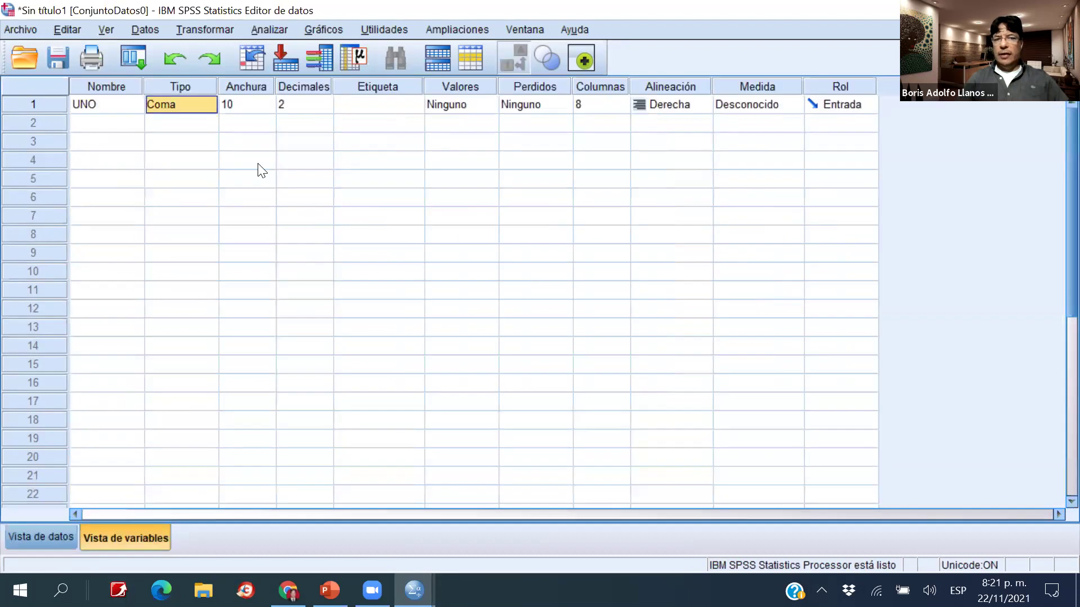
left_click(210, 106)
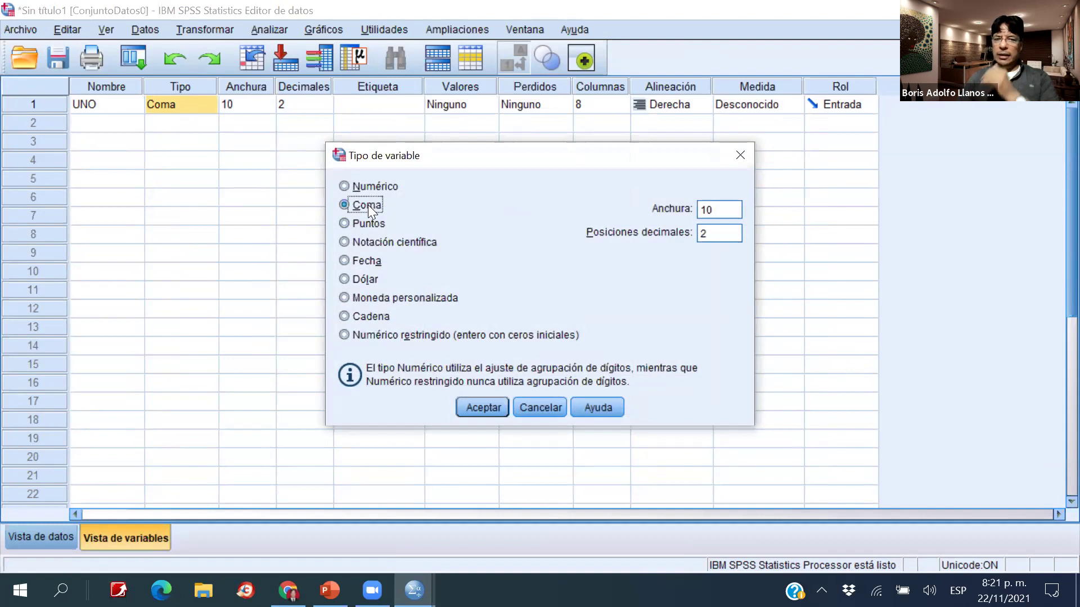
left_click(368, 222)
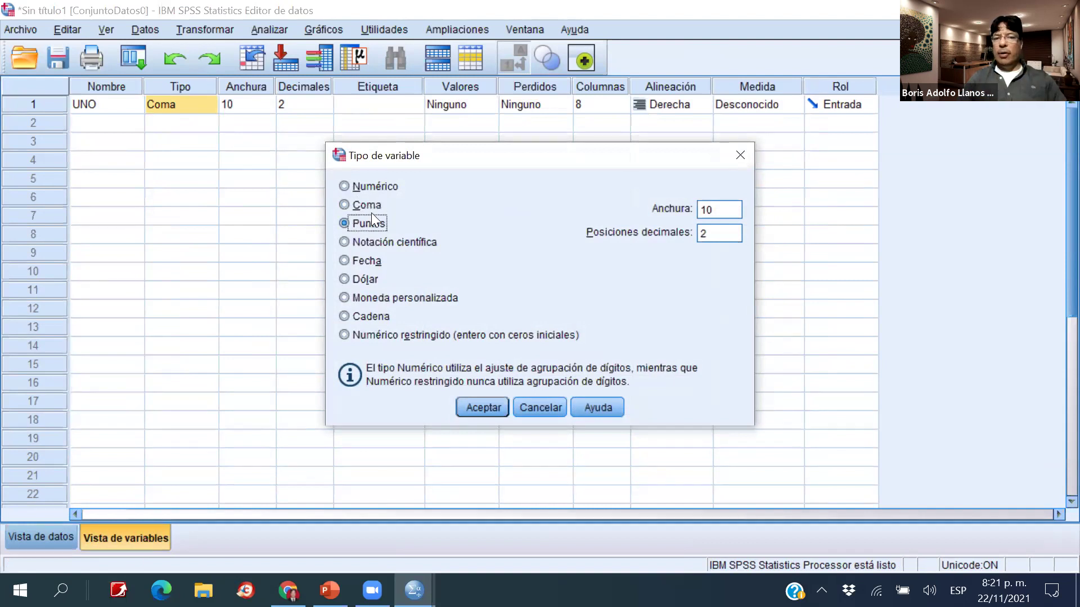
left_click(482, 406)
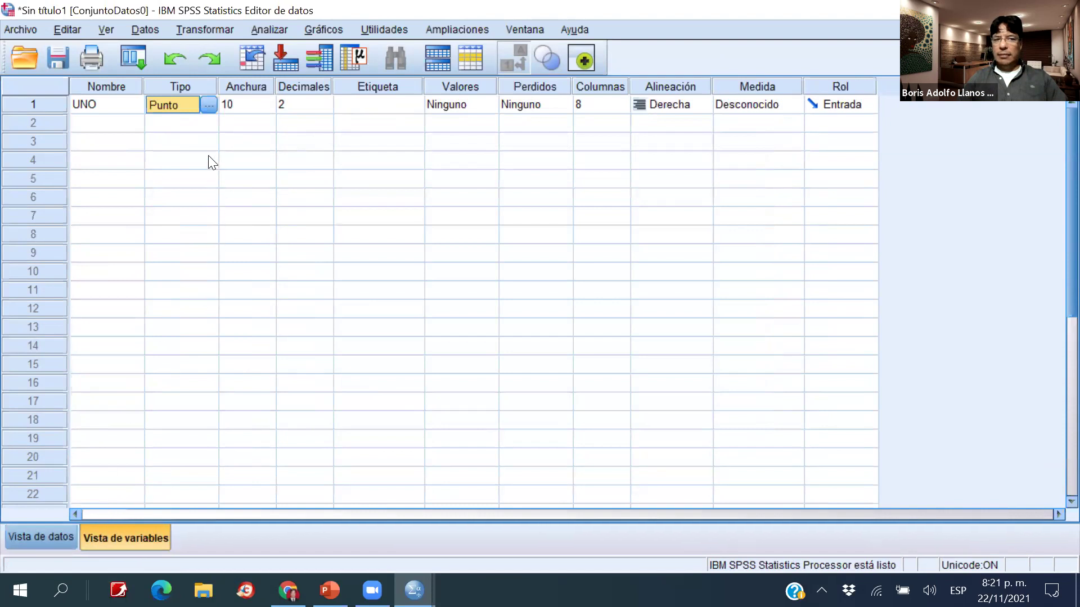
left_click(52, 531)
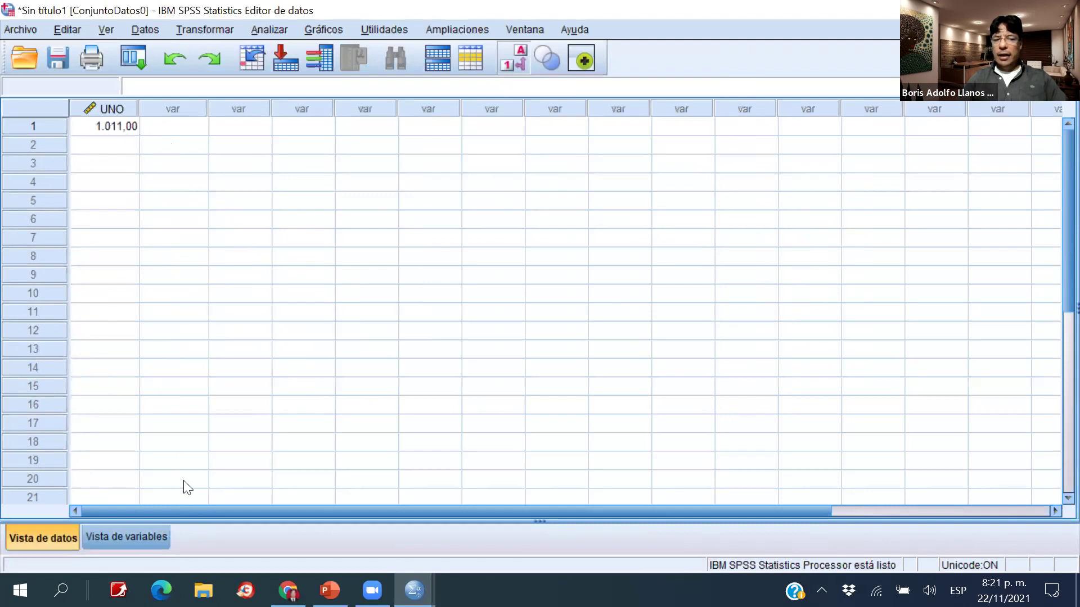
Change the type of UNO to Notación científica and check its value in the data view.
left_click(153, 532)
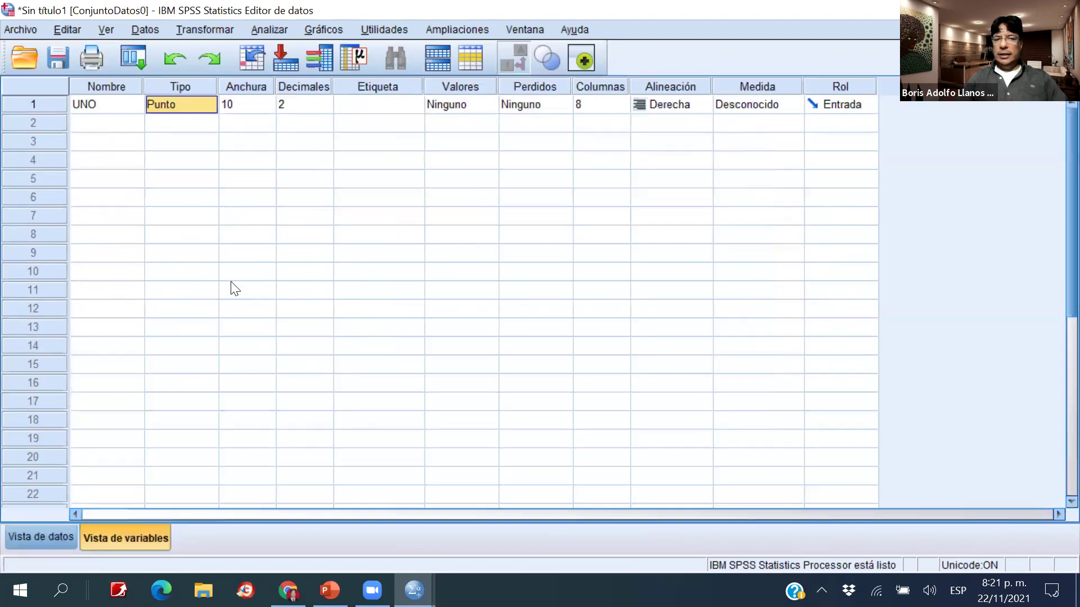
left_click(209, 104)
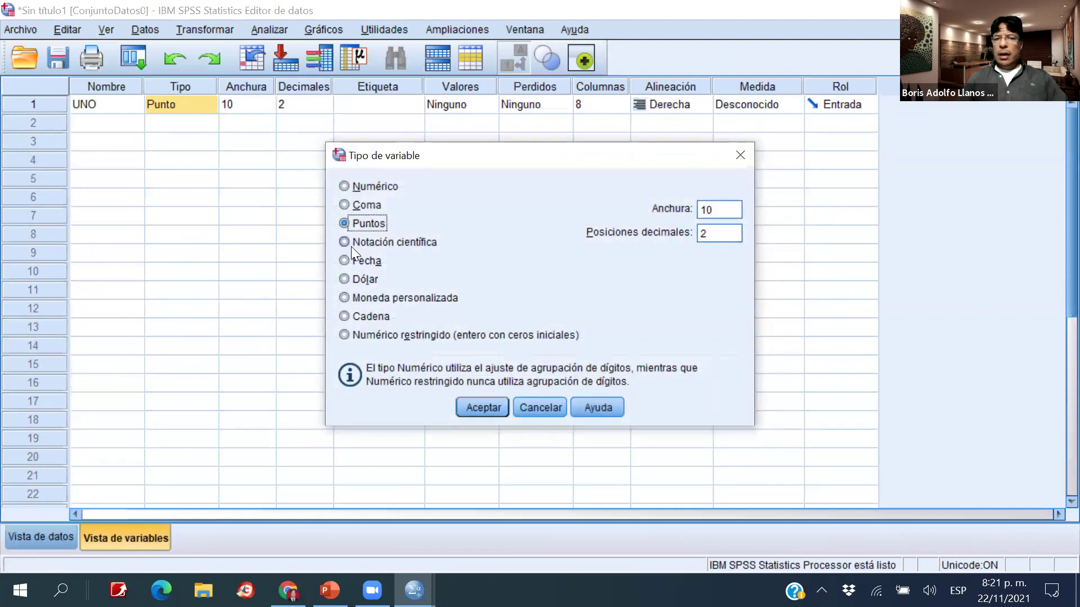
left_click(347, 241)
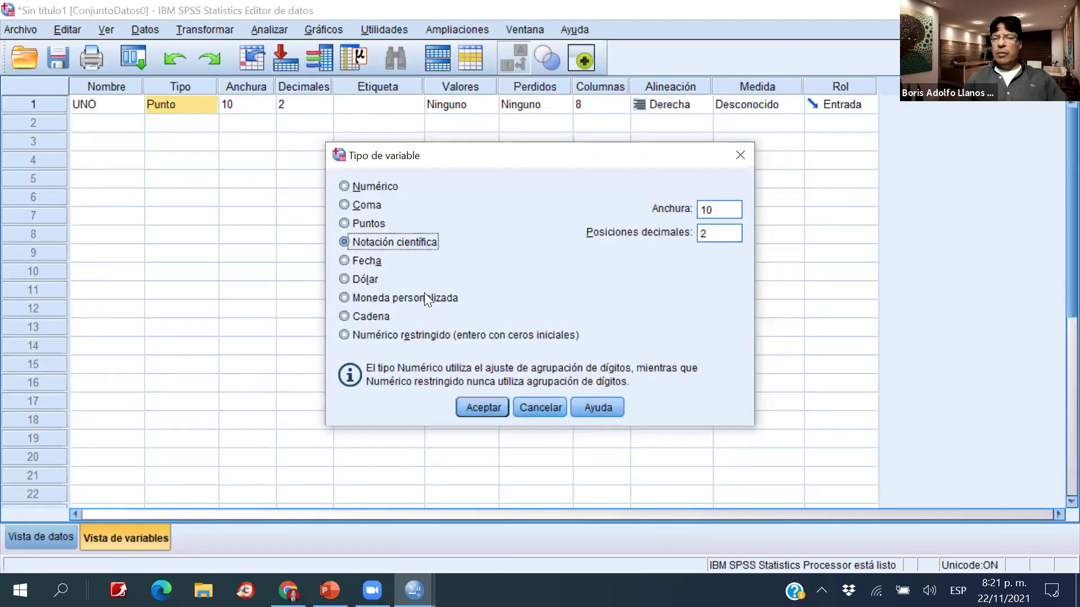
left_click(480, 406)
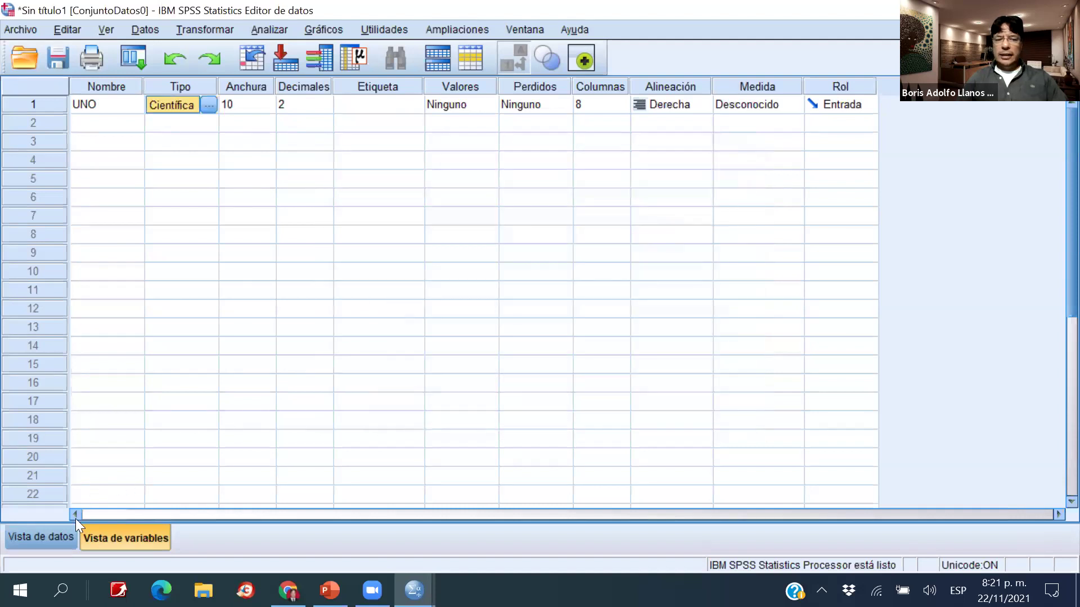
left_click(56, 535)
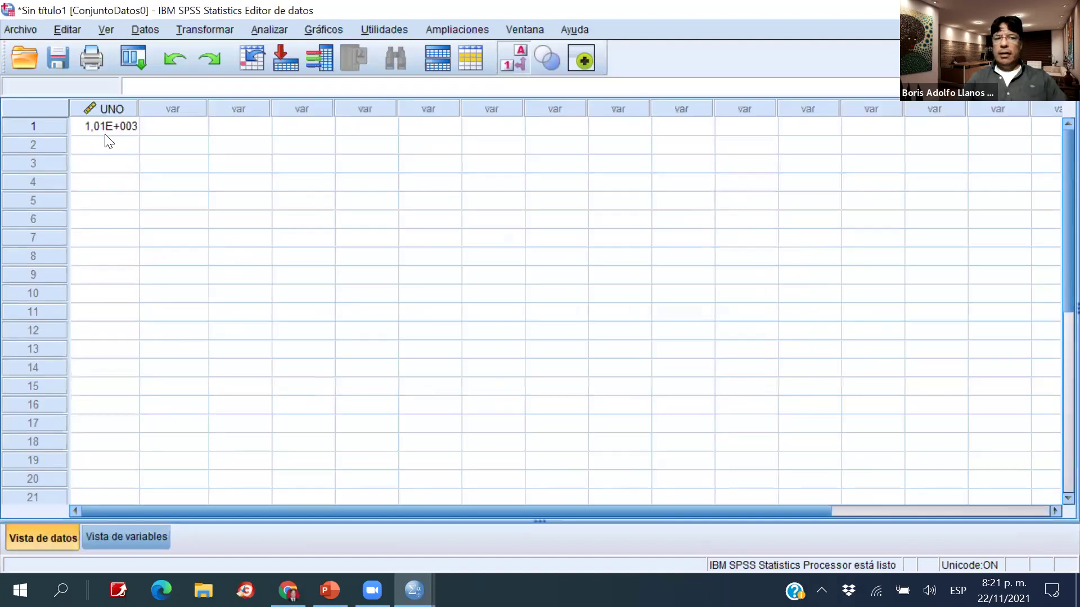
Select the Fecha type in the variable type settings of UNO and examine the available date formats.
left_click(156, 541)
left_click(208, 105)
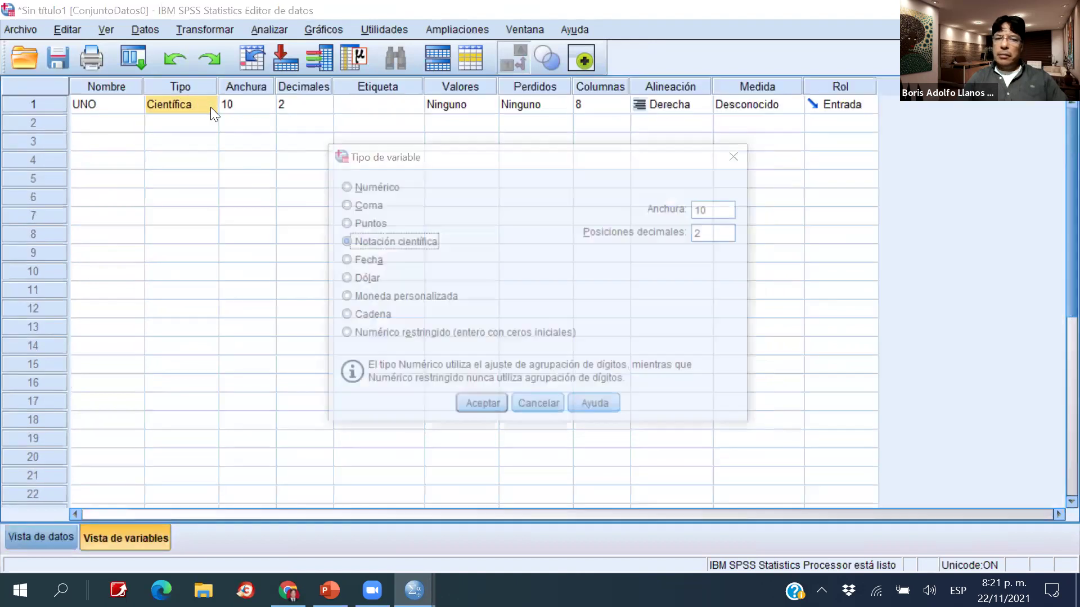
left_click(346, 259)
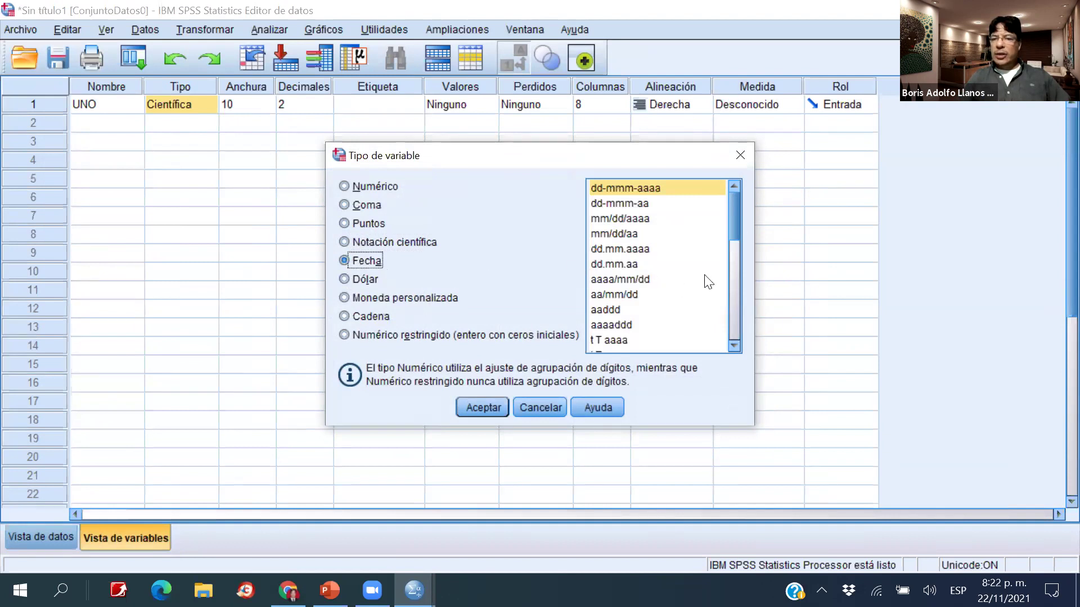
left_click(734, 277)
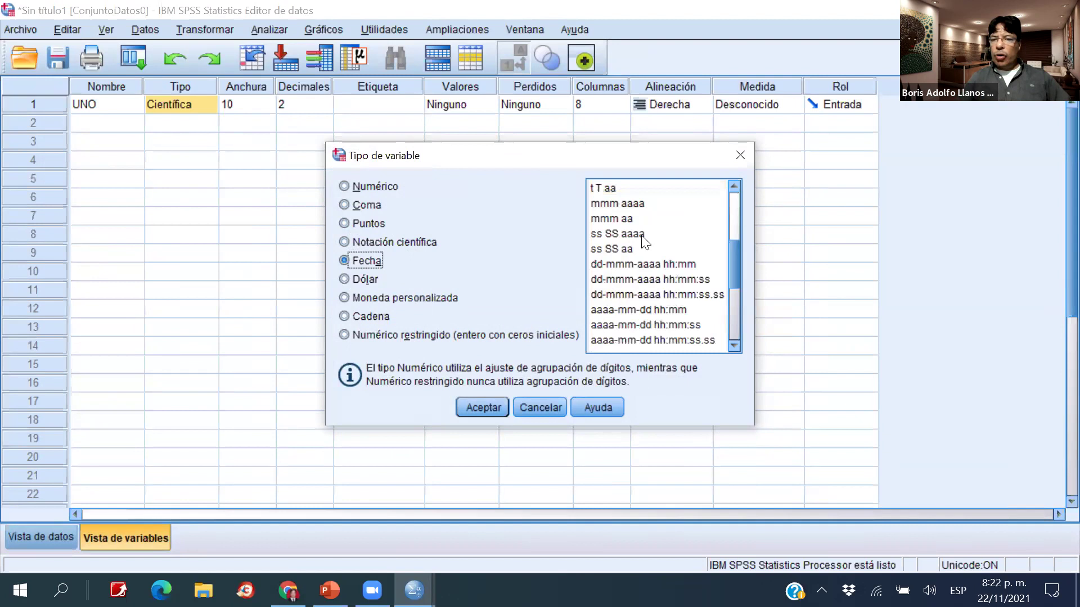
scroll(641, 235, "up", 4)
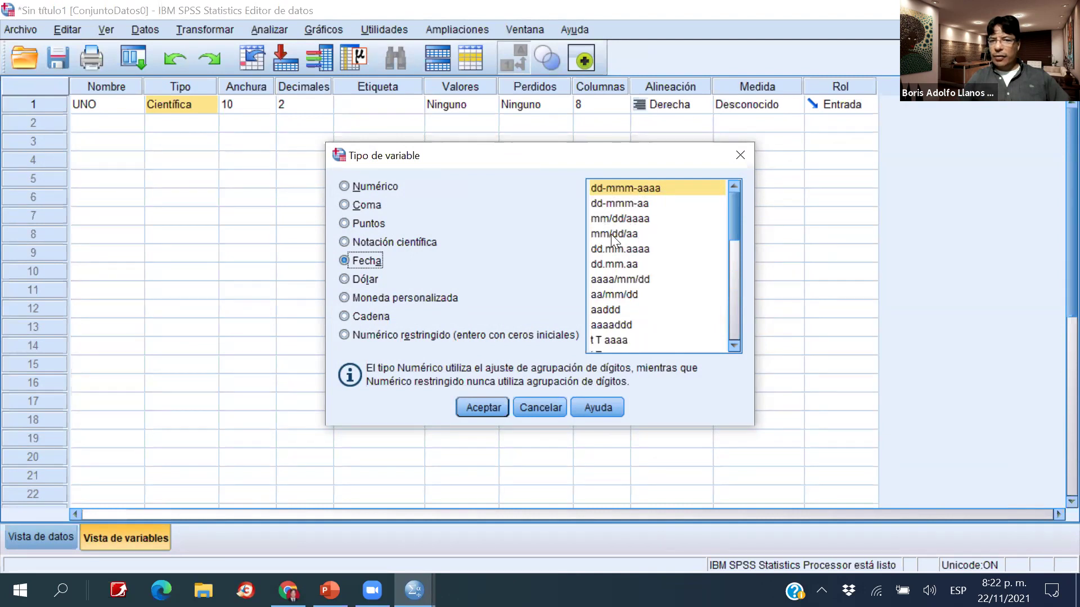
scroll(631, 263, "down", 9)
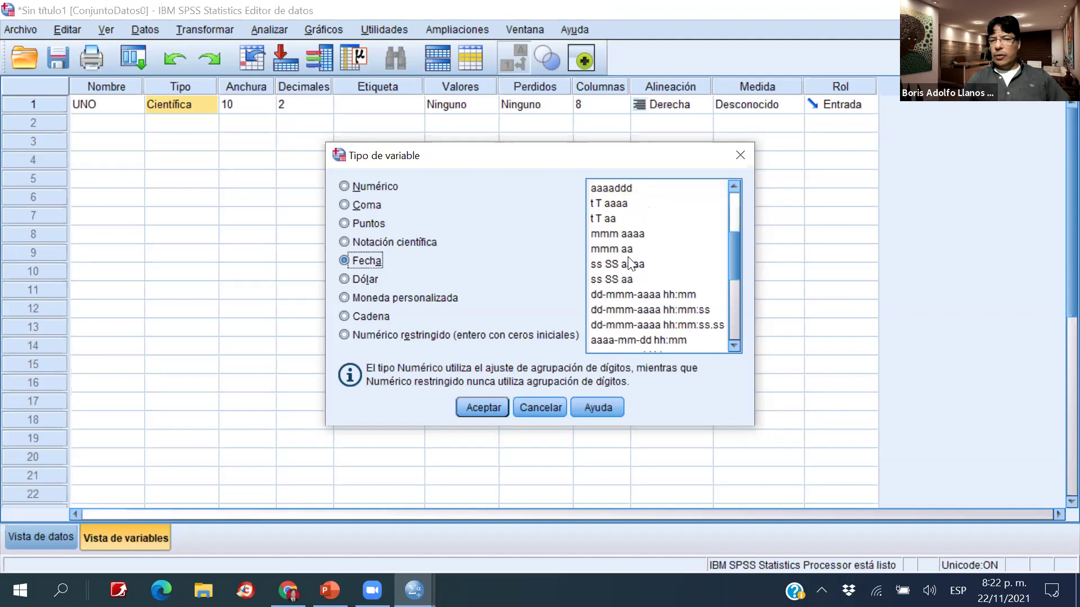
scroll(635, 253, "up", 5)
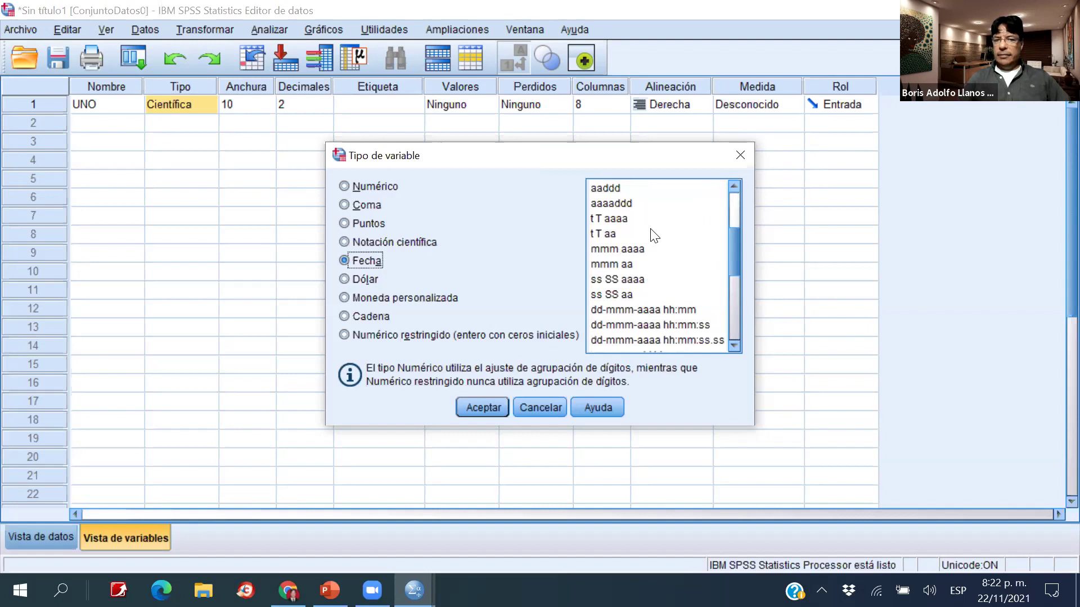
Examine the Dólar formats, including $###.###, and the Moneda personalizada type for UNO, leaving the variable type settings without applying changes.
left_click(348, 278)
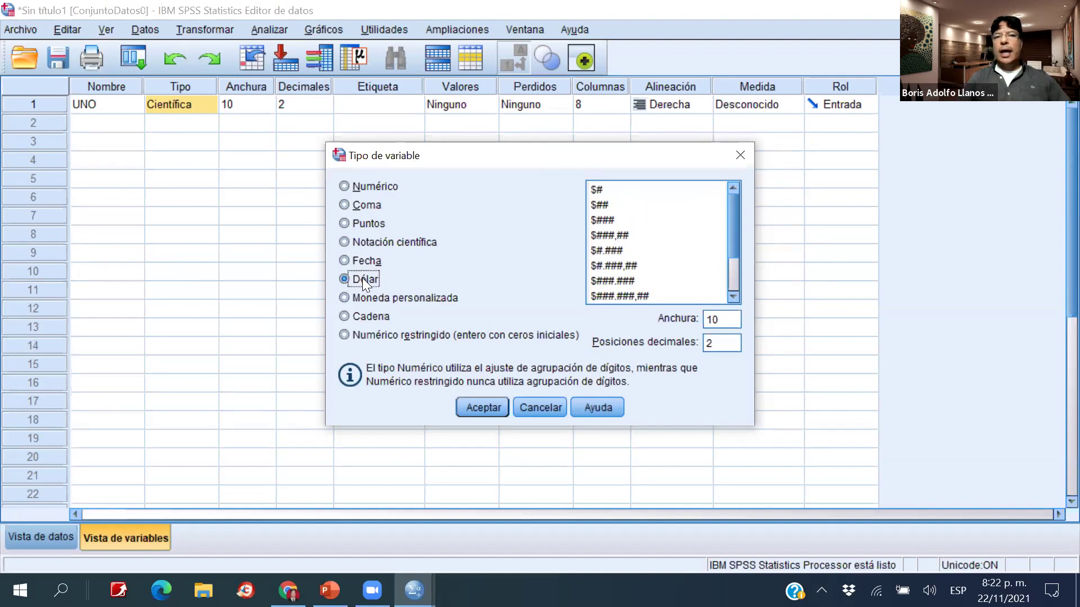
left_click_drag(612, 191, 604, 284)
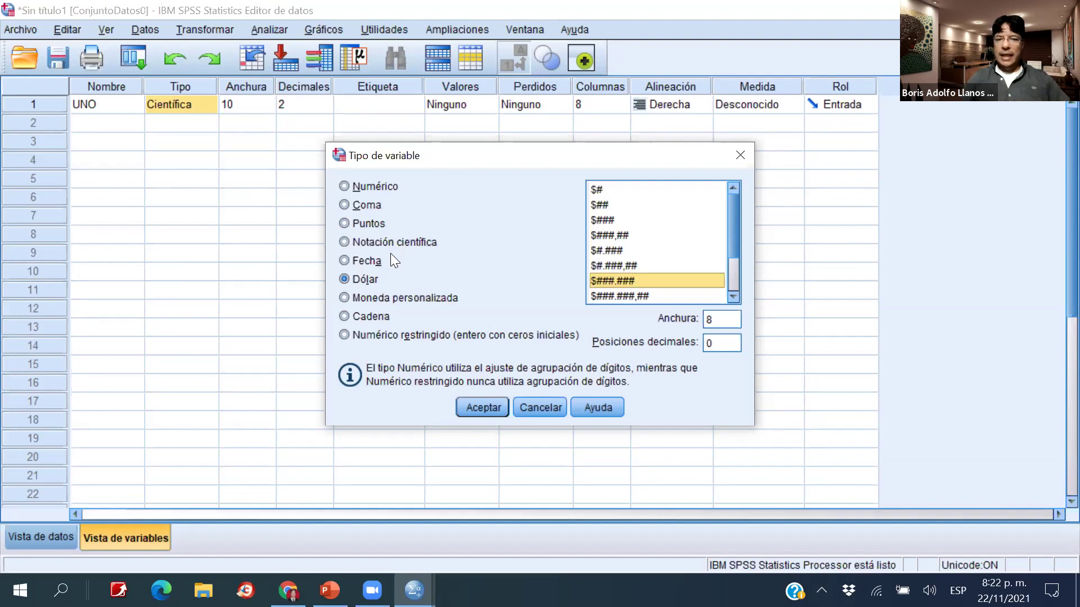
left_click(350, 296)
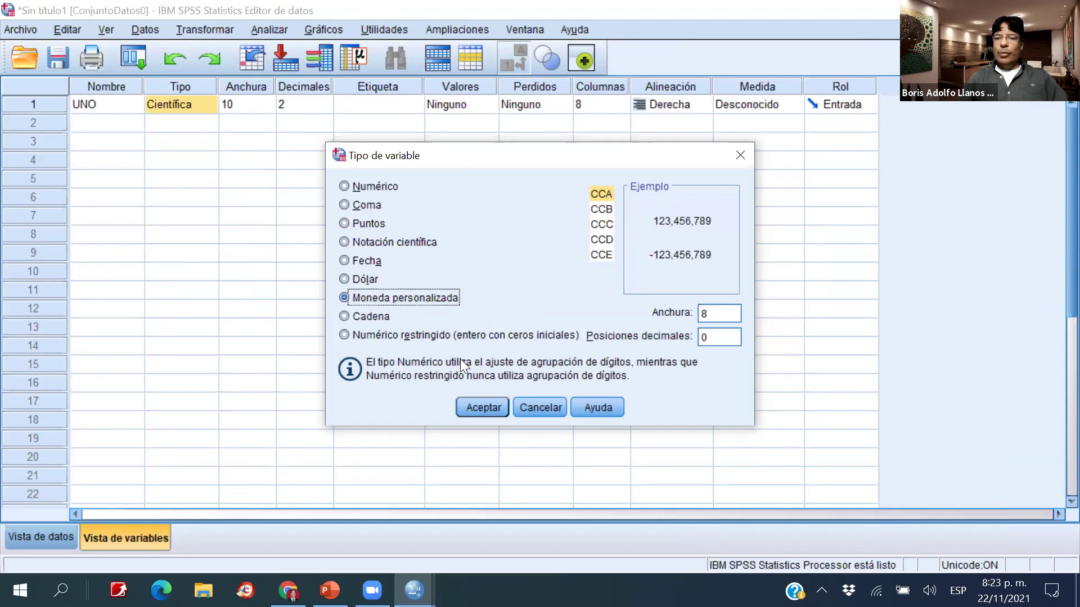
left_click(518, 406)
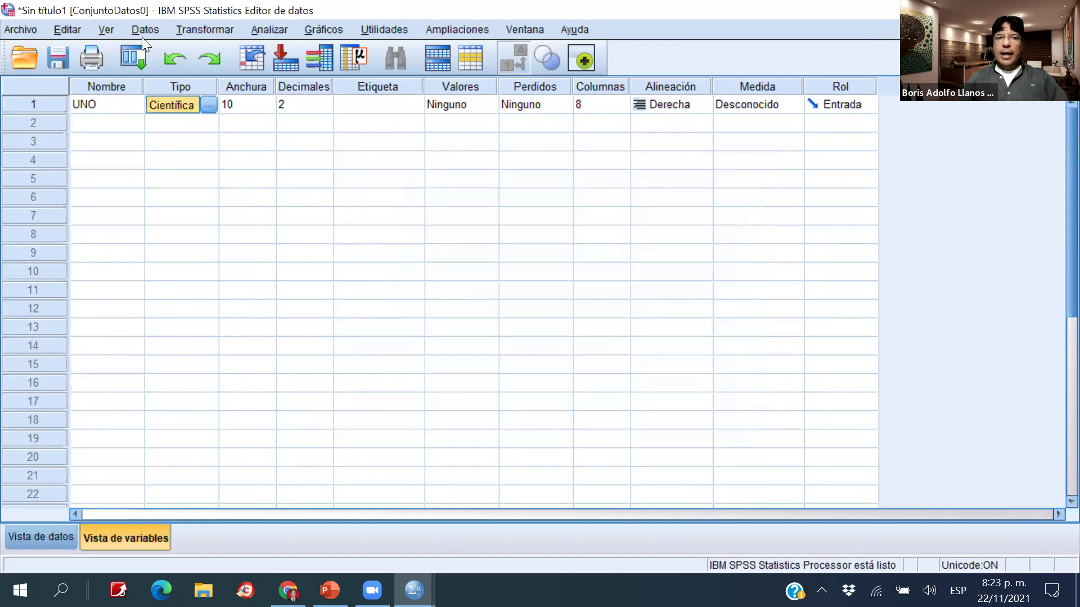
In the program's currency options, set the prefix for all values of custom format CCA to "Bs. ".
left_click(64, 25)
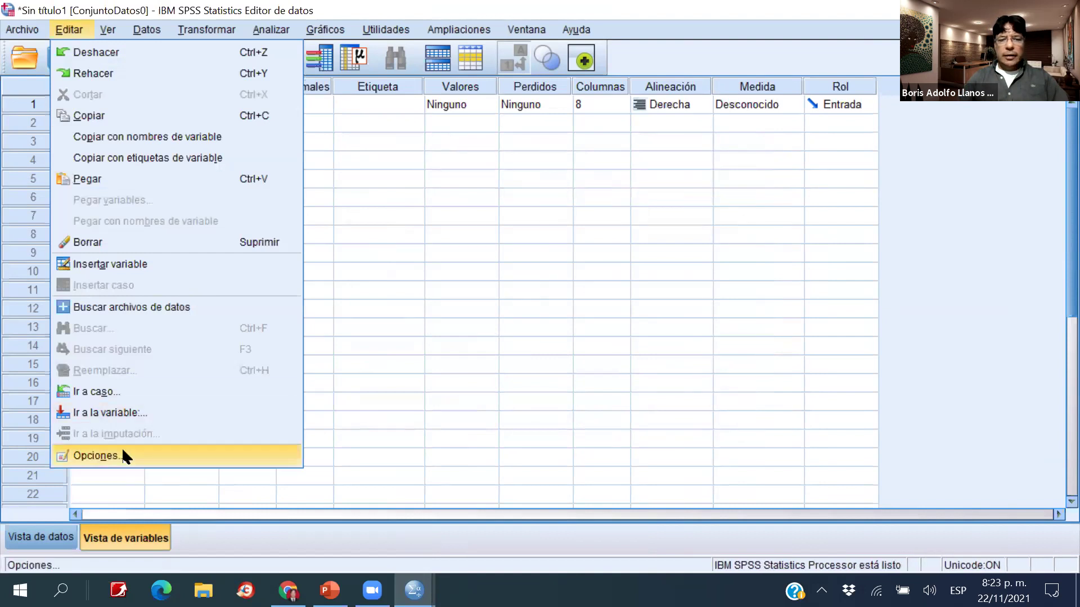
left_click(95, 456)
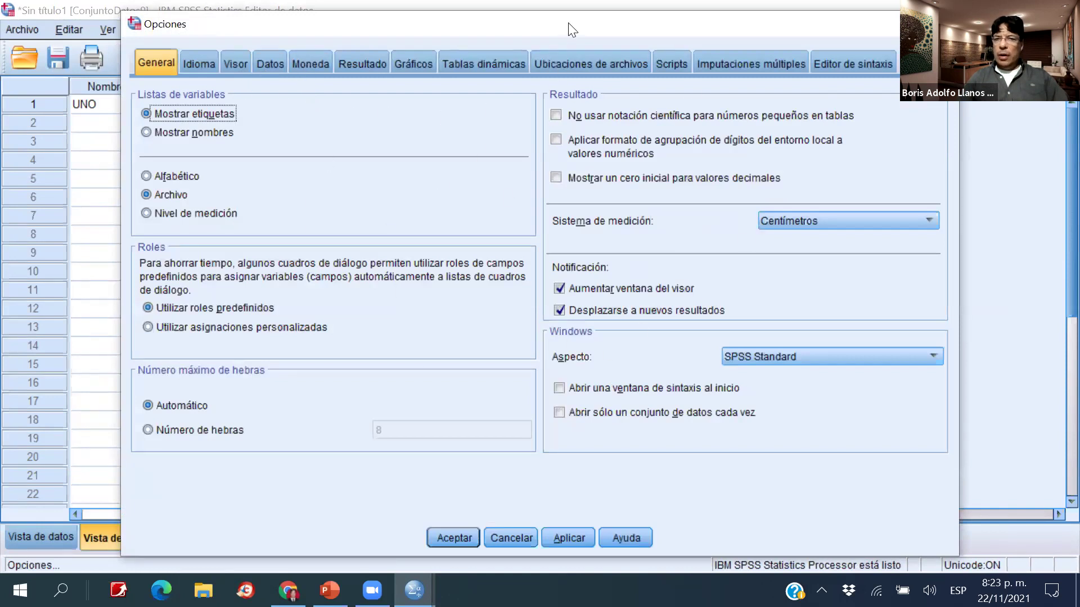
left_click_drag(569, 24, 567, 13)
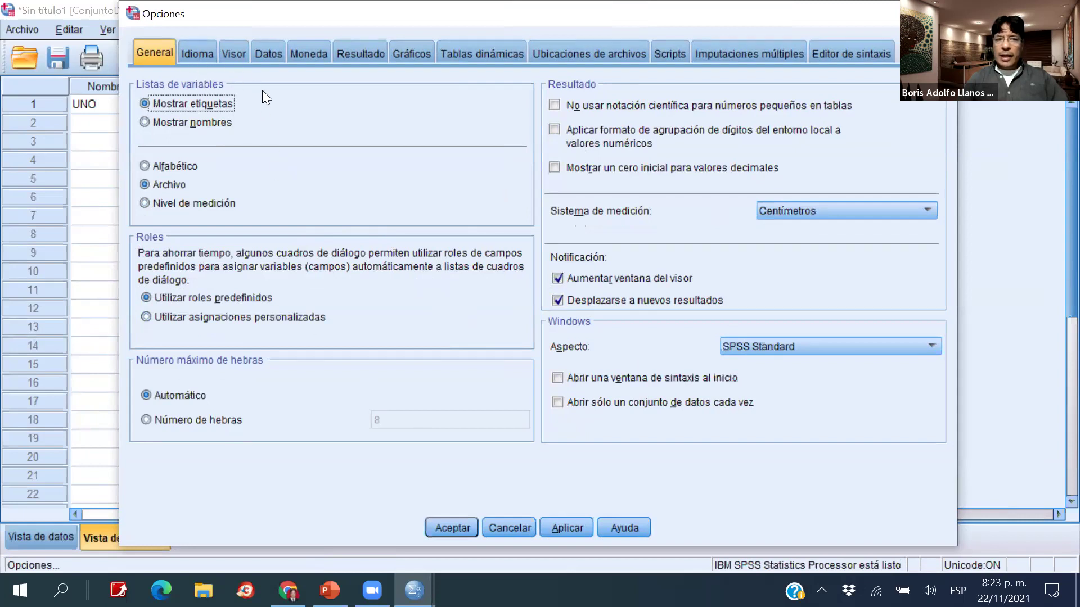
left_click(307, 53)
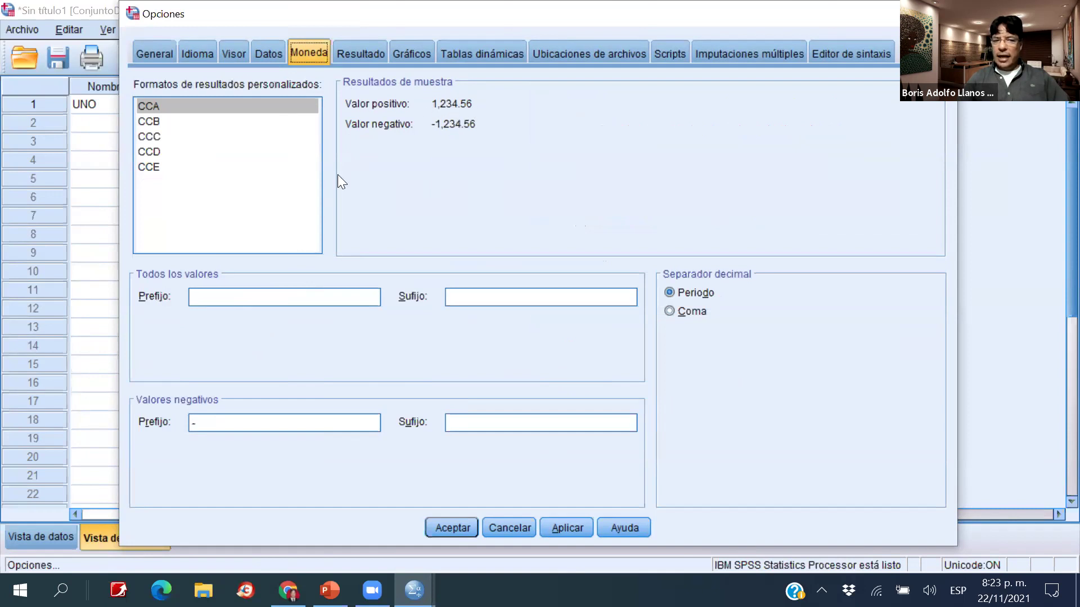
left_click(229, 297)
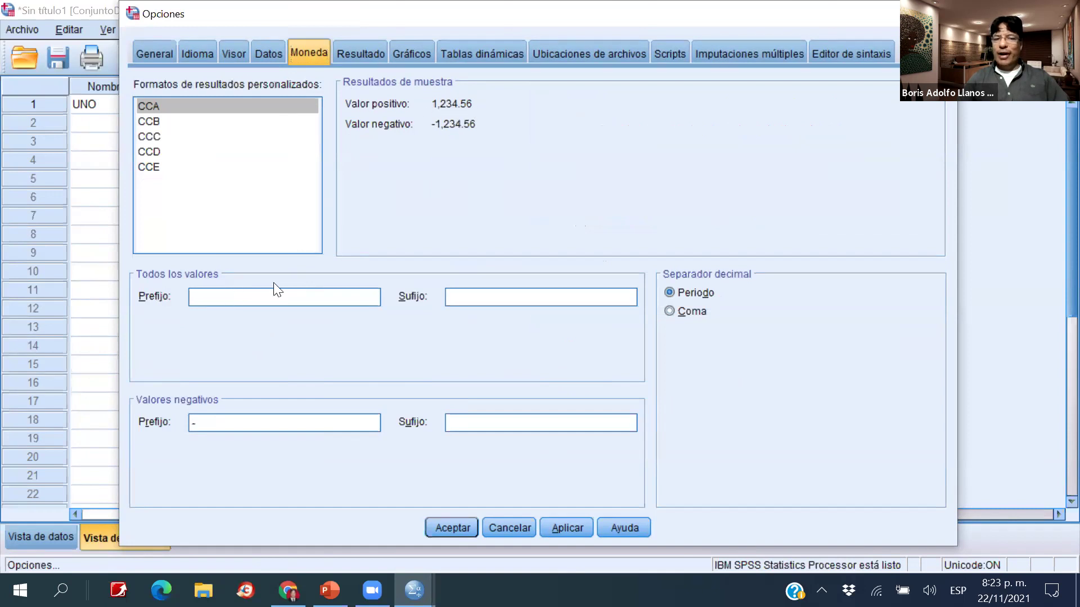
type("Bs.")
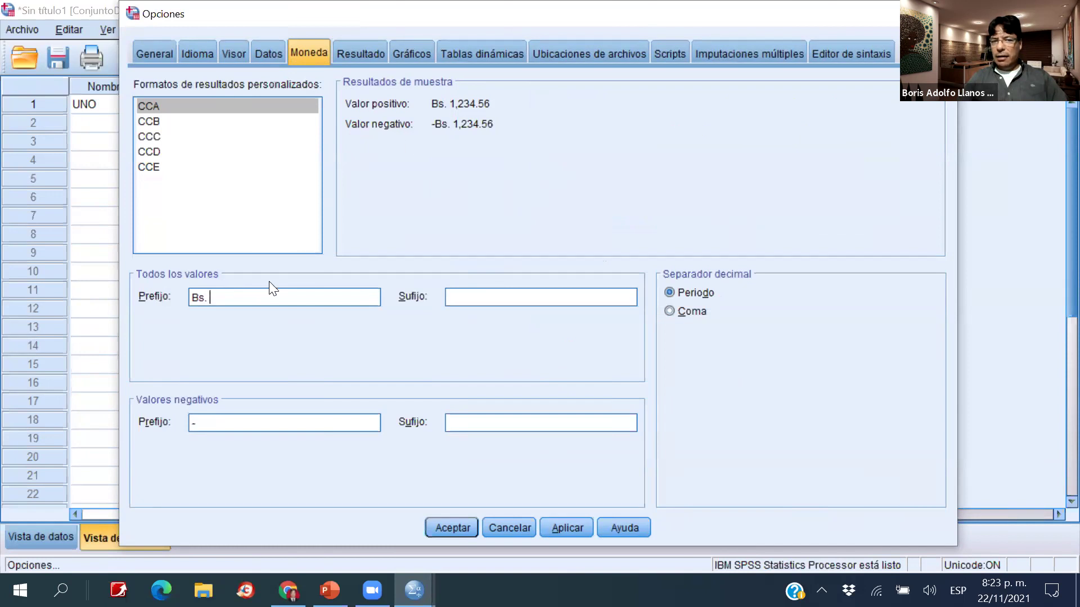
Clear the CCA prefix for all values and set "Bs." as the suffix instead.
left_click_drag(217, 298, 188, 297)
key("End")
key("BackSpace")
key("BackSpace")
key("BackSpace")
key("BackSpace")
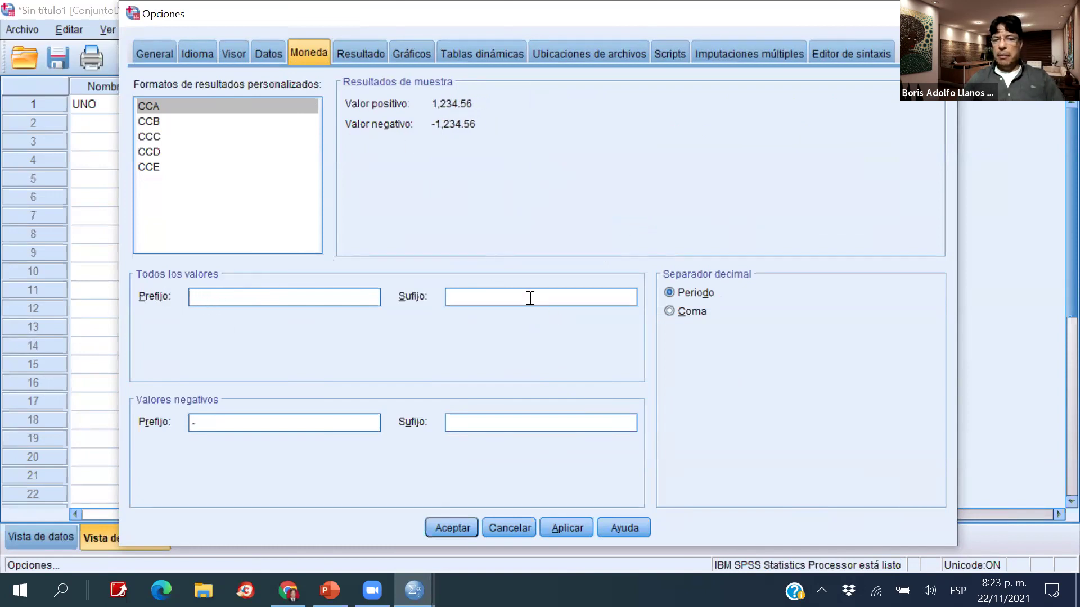
left_click(600, 292)
type("Bs.")
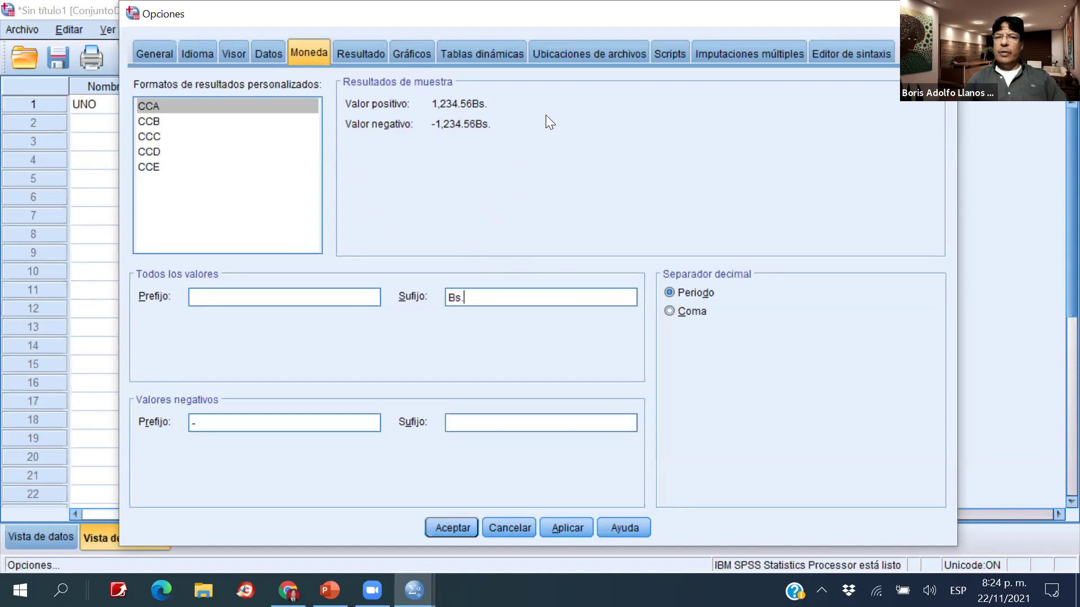
Review the General and Idioma options, including the output language, and close the options without saving the currency format.
left_click(164, 53)
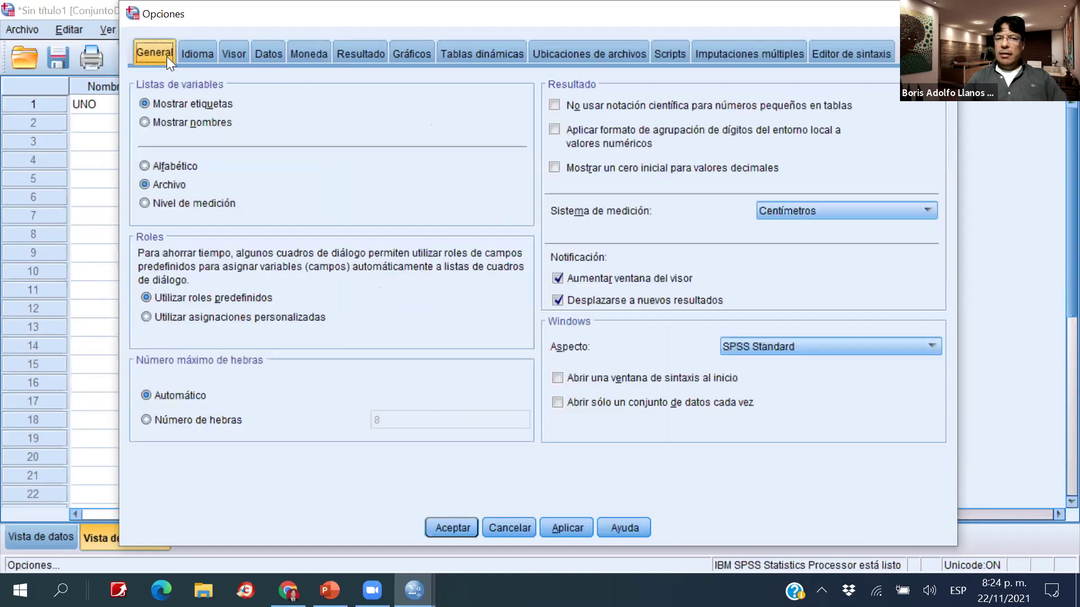
left_click(196, 55)
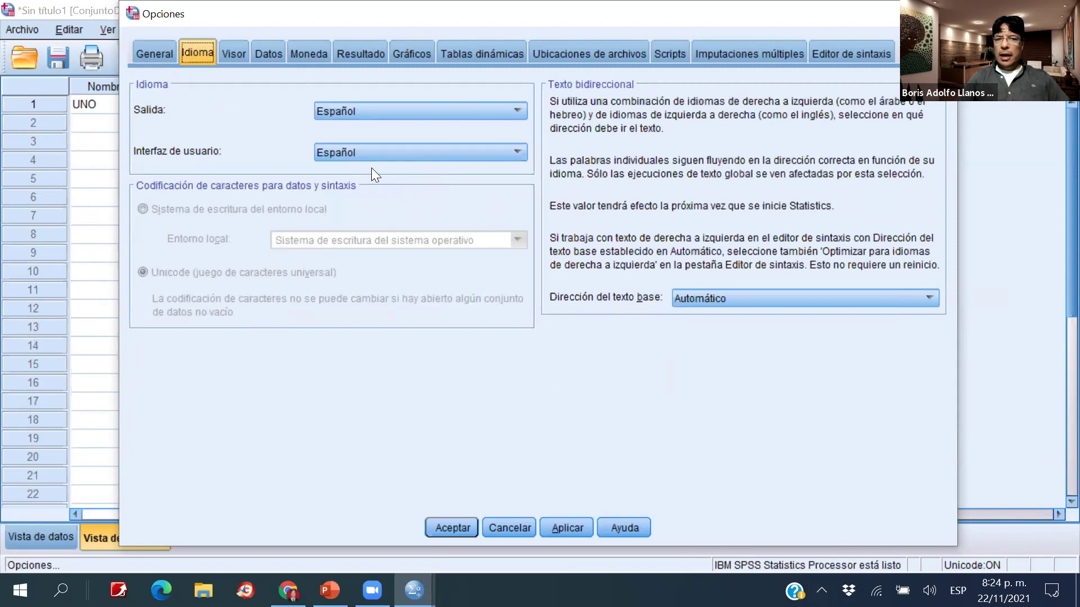
left_click(365, 116)
left_click(380, 109)
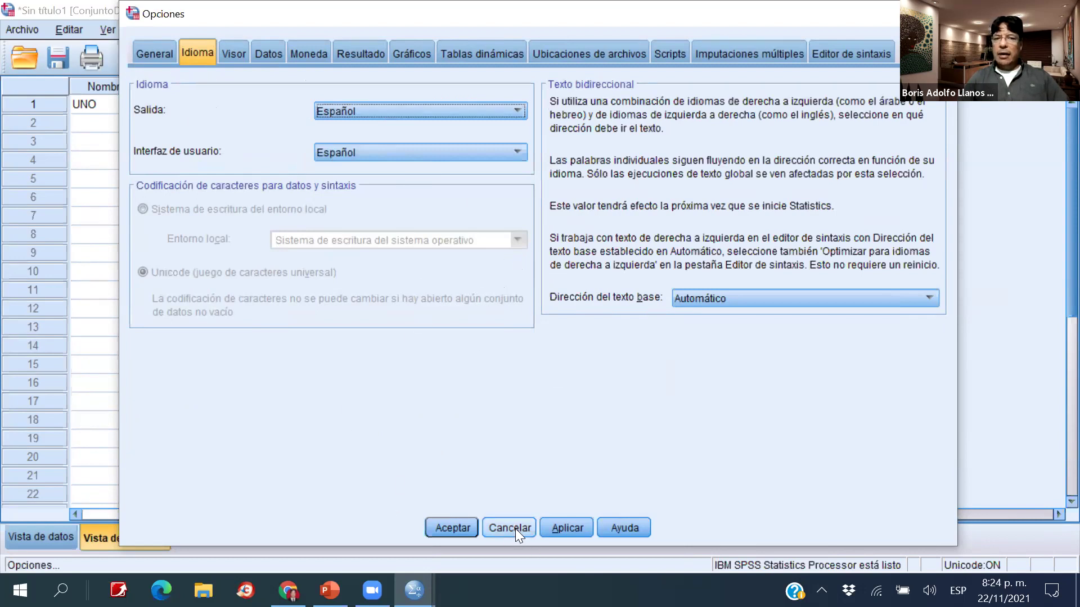
left_click(308, 53)
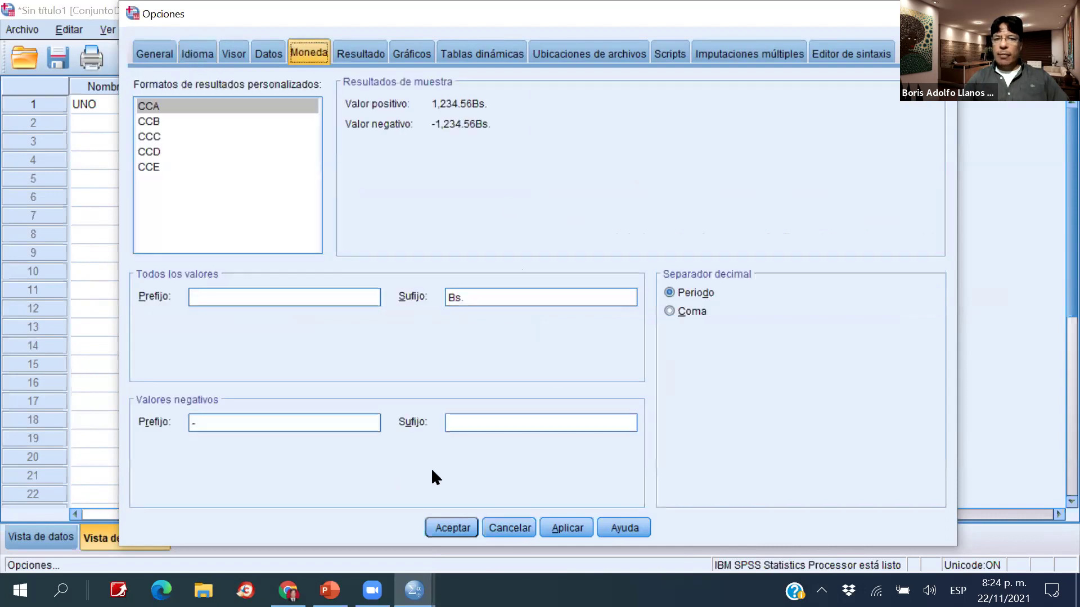
left_click(529, 536)
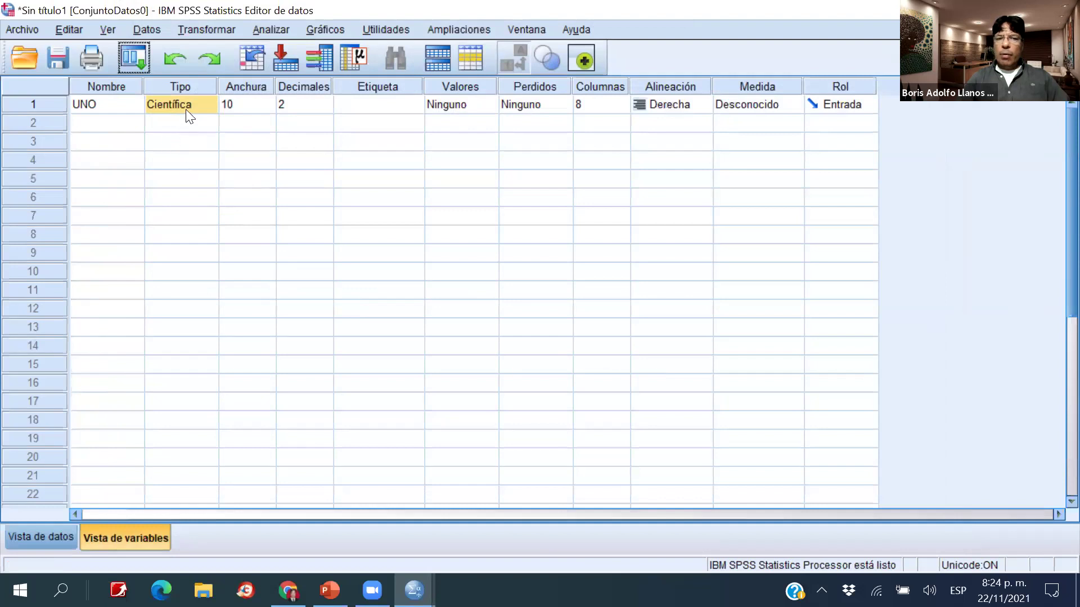
Change the type of UNO to Cadena with 10 characters and rename the variable PROCEDENCIA.
left_click(208, 106)
left_click(209, 105)
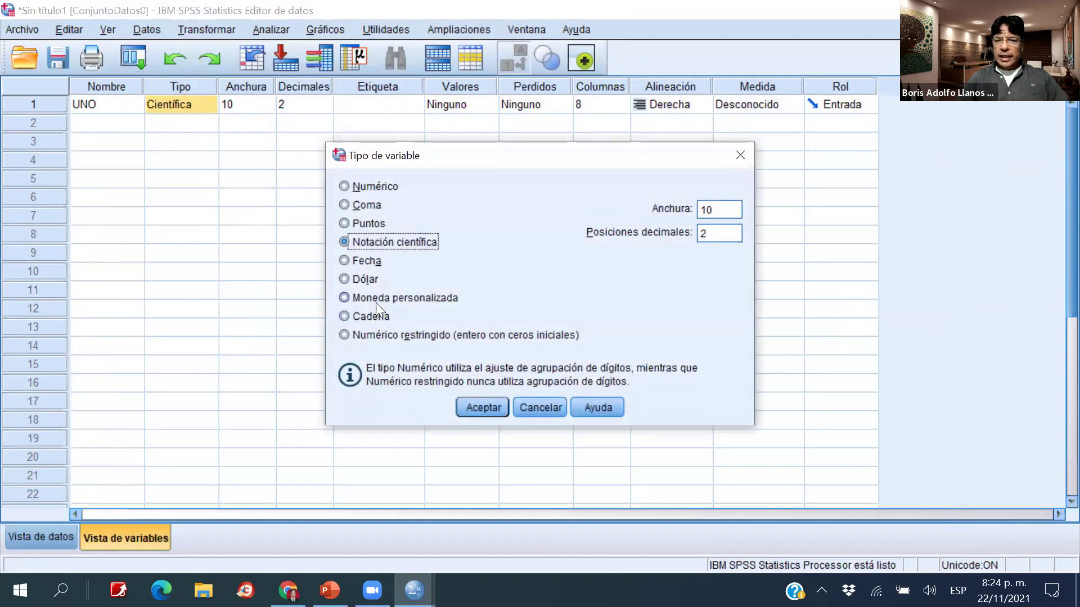
left_click(344, 316)
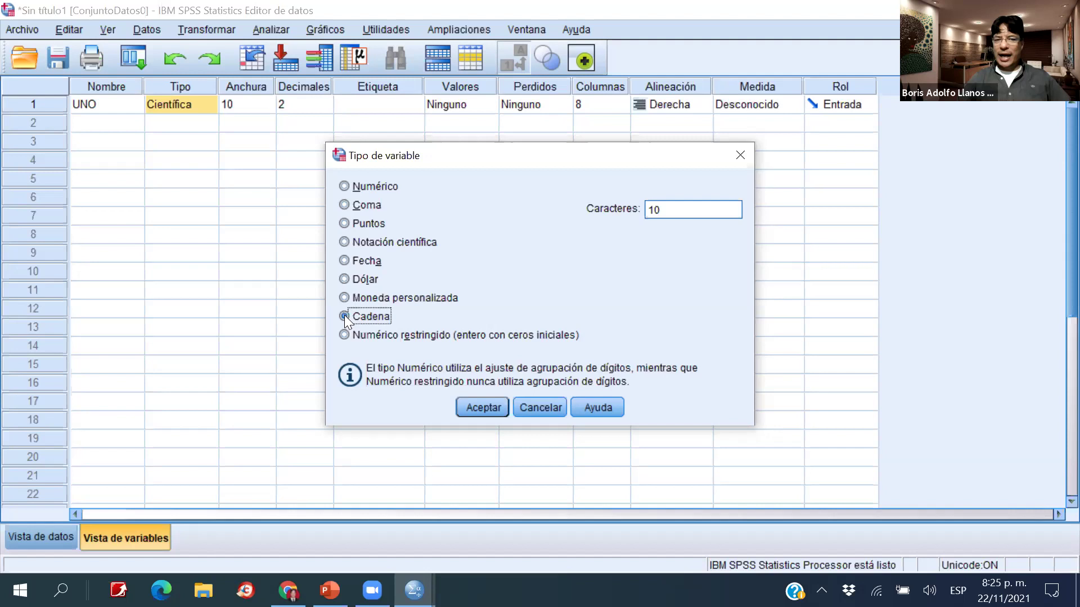
key("Return")
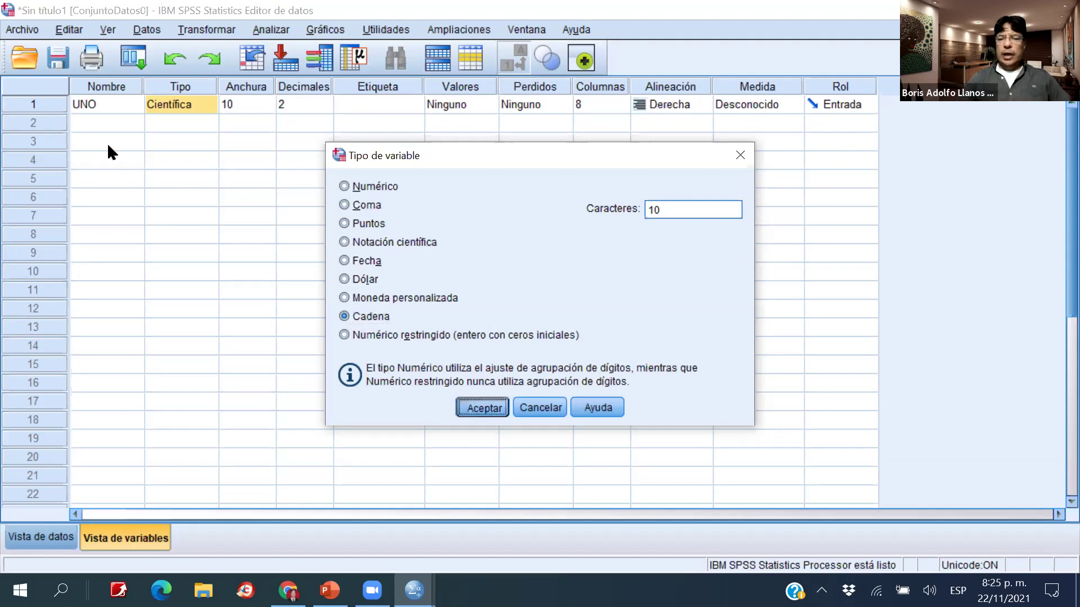
key("Left")
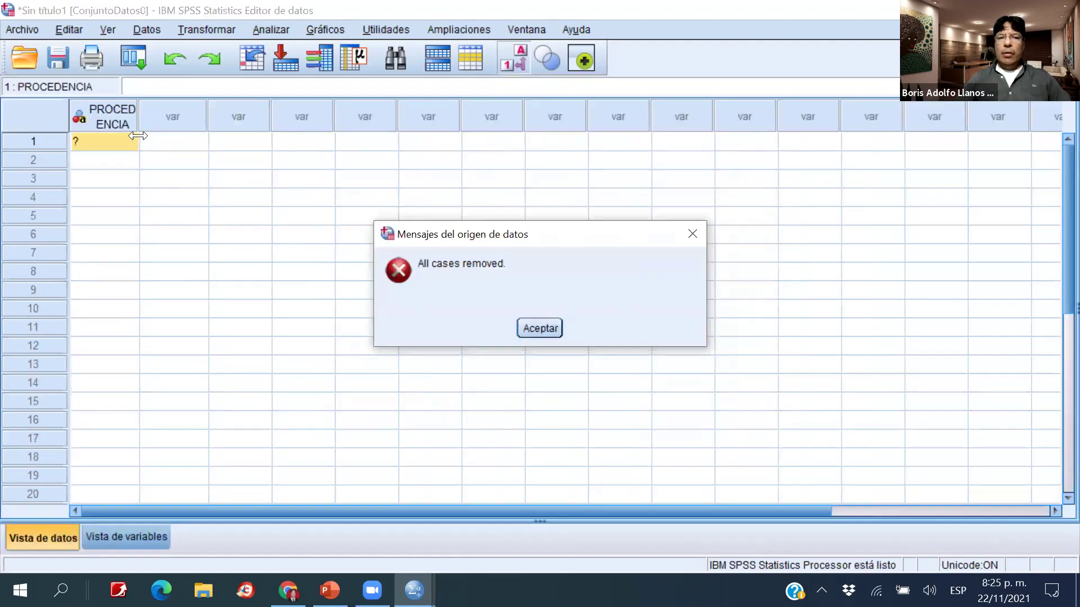
Widen the PROCEDENCIA column in the data view and enter BOLIVIA in its first row.
key("Return")
left_click_drag(140, 122, 192, 122)
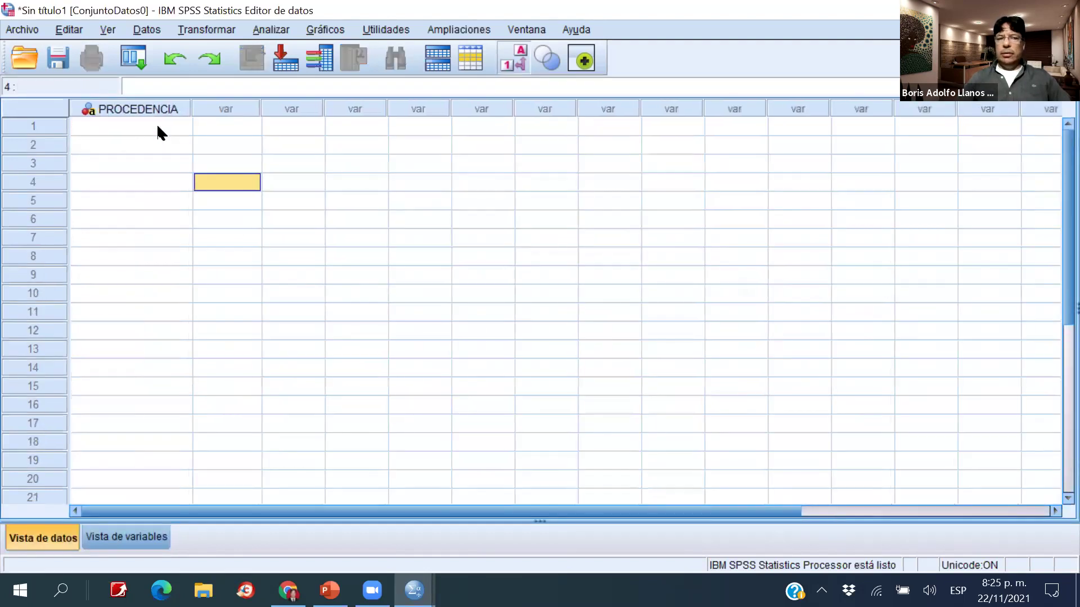
left_click(158, 127)
type("BOLIVIA")
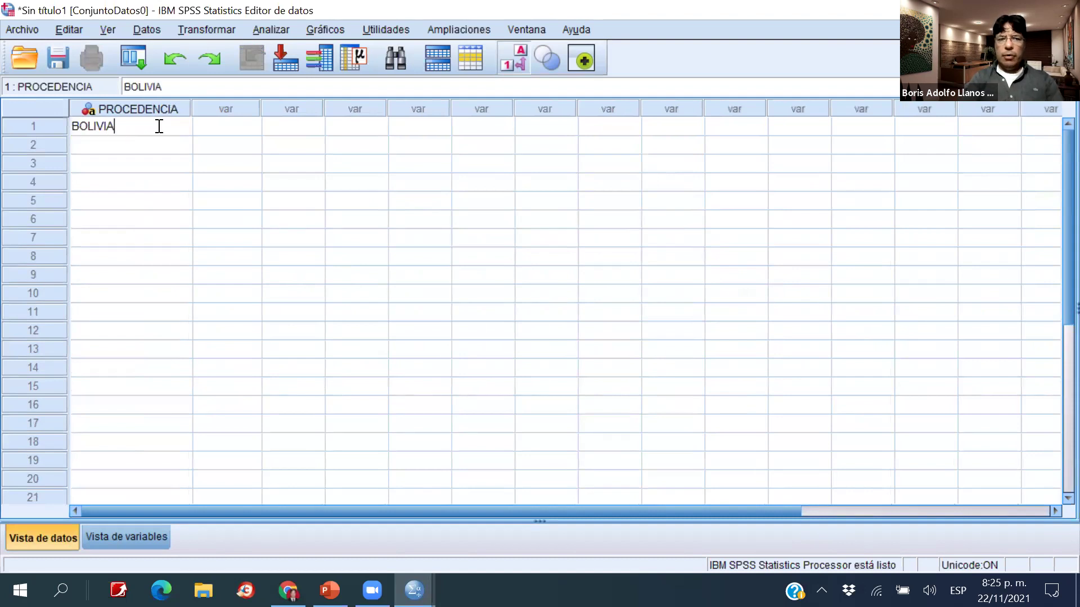
key("Return")
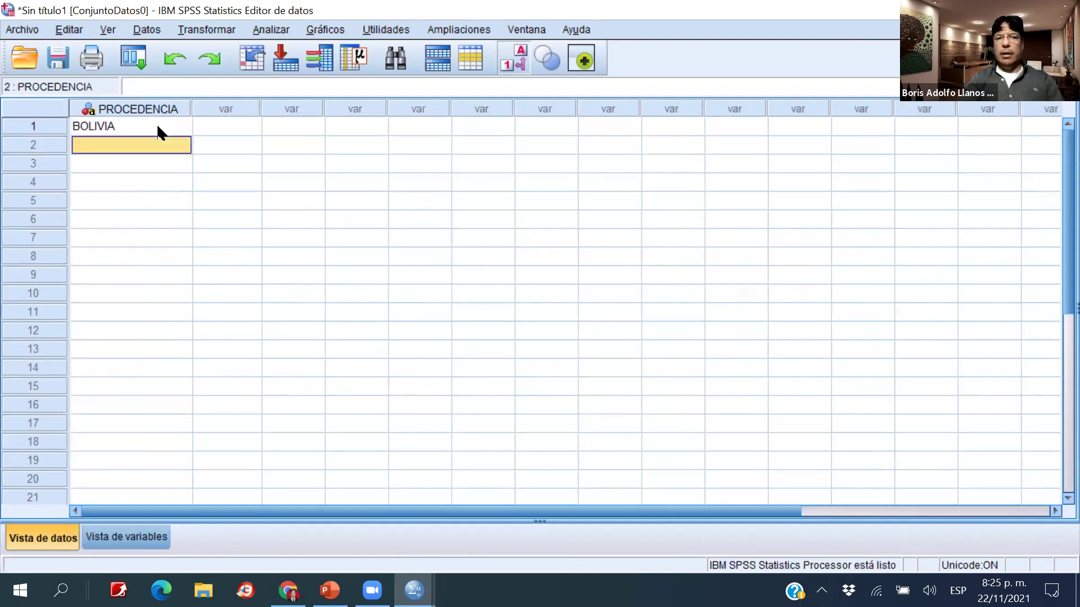
Replace the first PROCEDENCIA value with Perú and enter Peru without the accent in the second row.
left_click(125, 123)
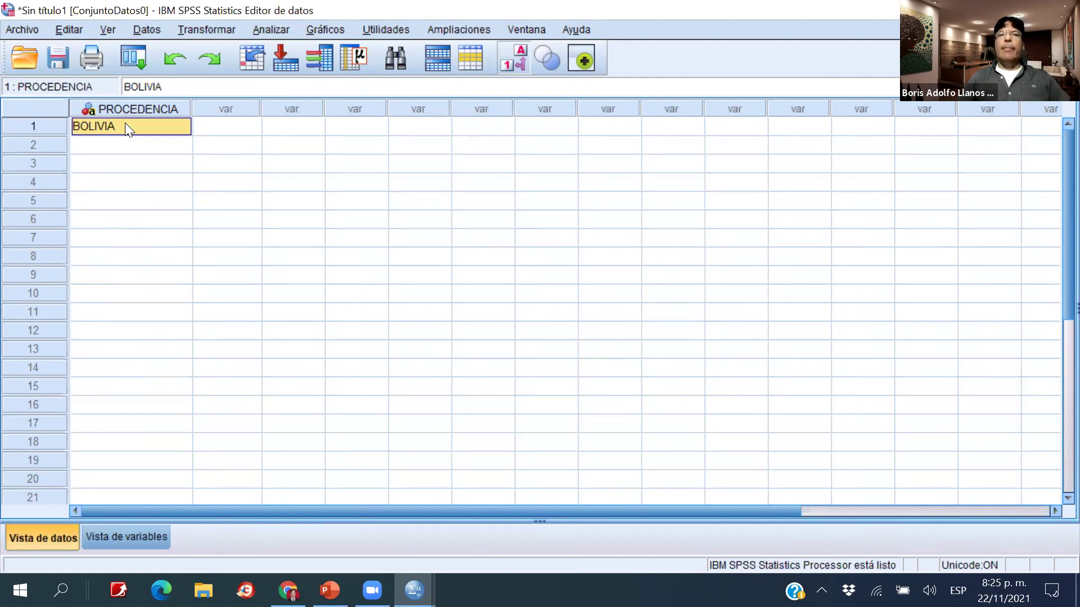
double_click(170, 127)
type("Perú")
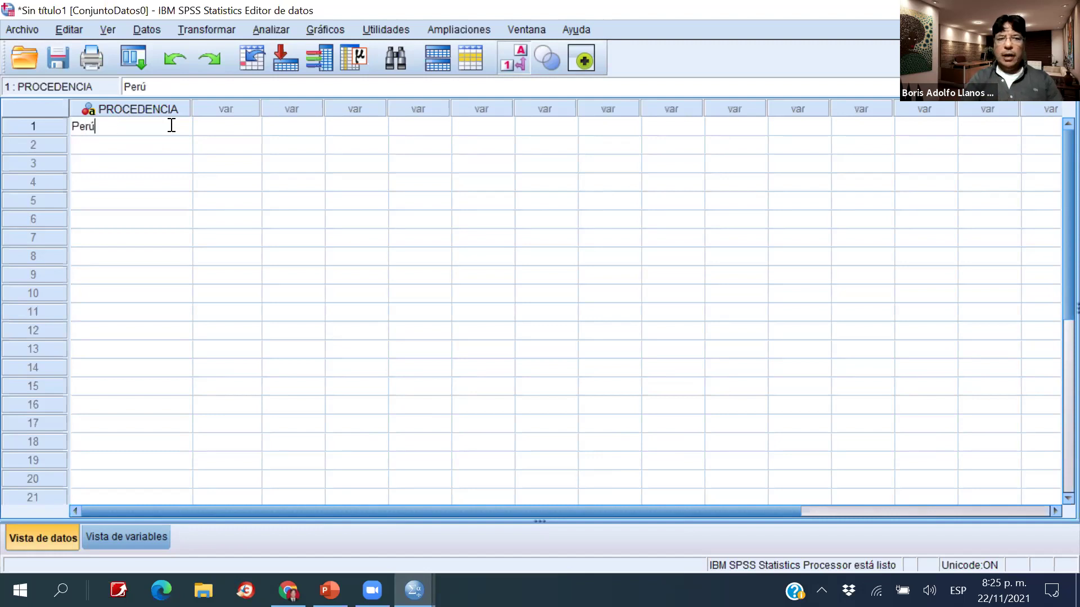
key("Return")
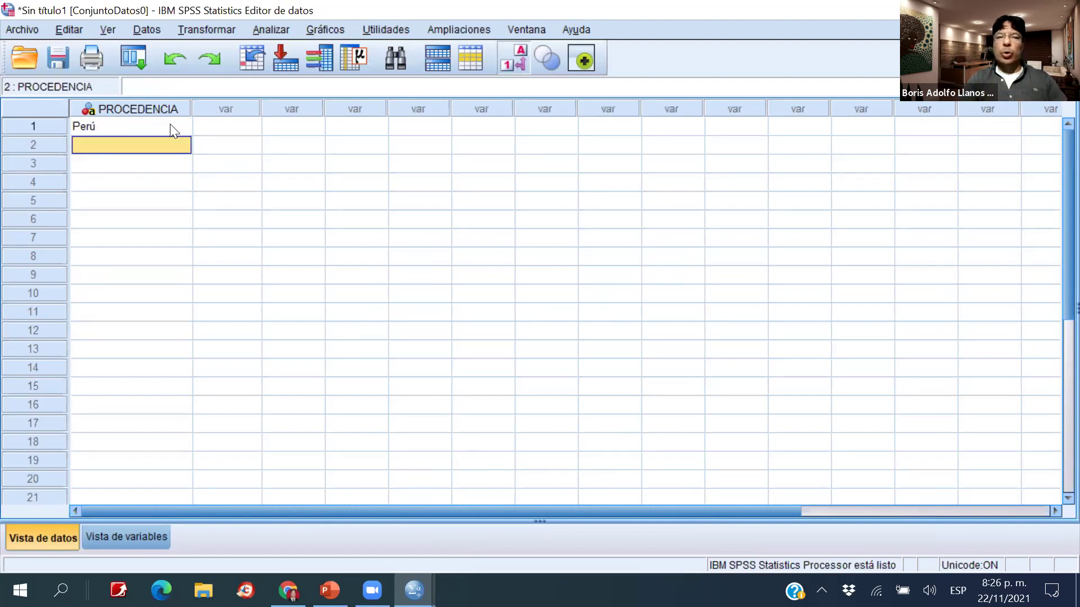
type("Peru")
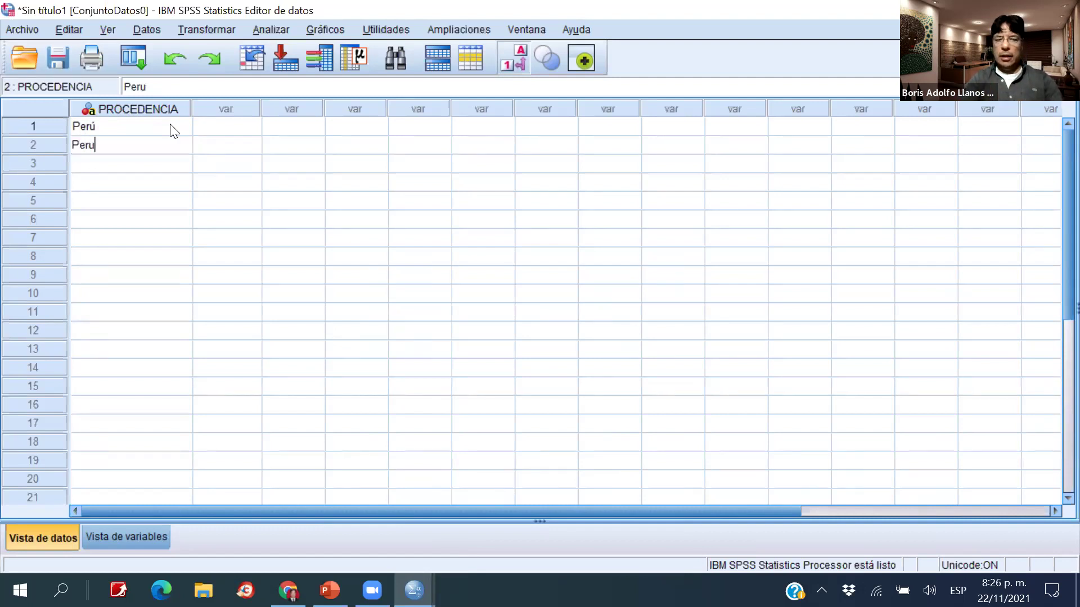
key("Return")
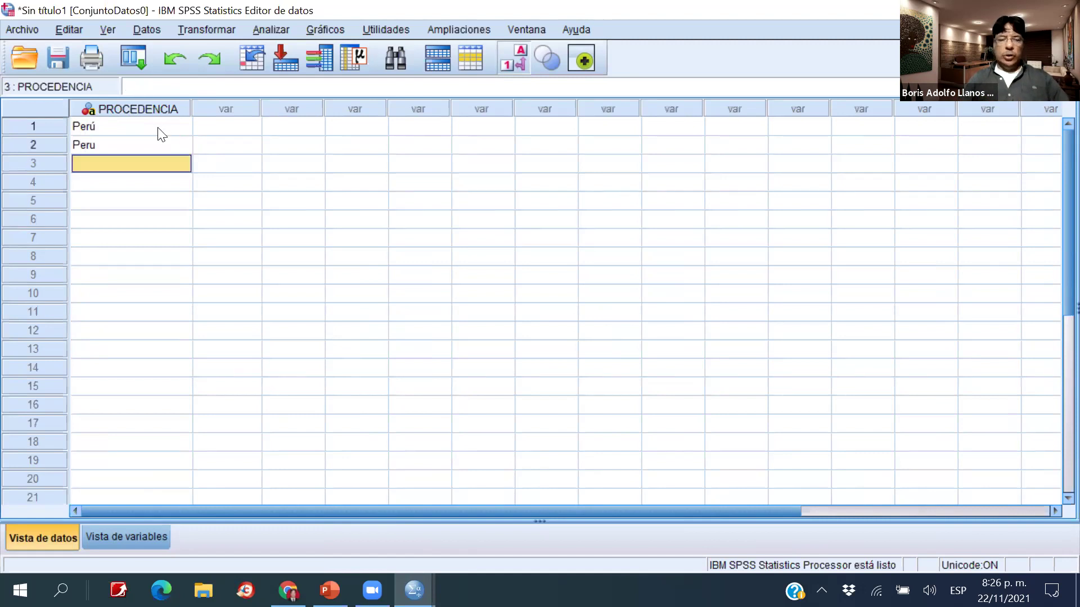
Compare the accented and unaccented country entries in the first two rows of PROCEDENCIA.
left_click(115, 128)
left_click(119, 149)
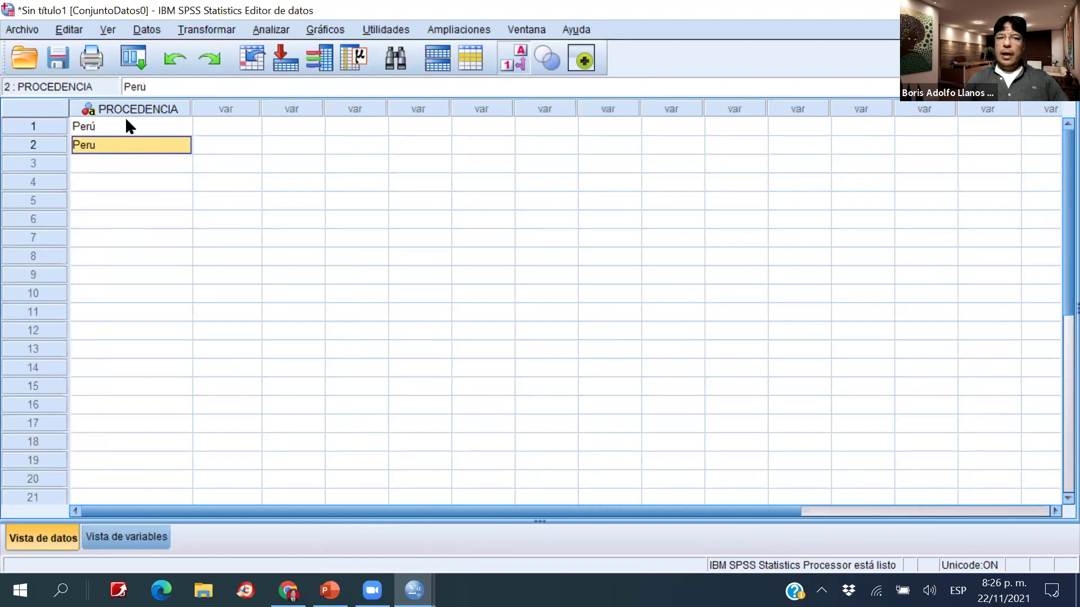
left_click(109, 145)
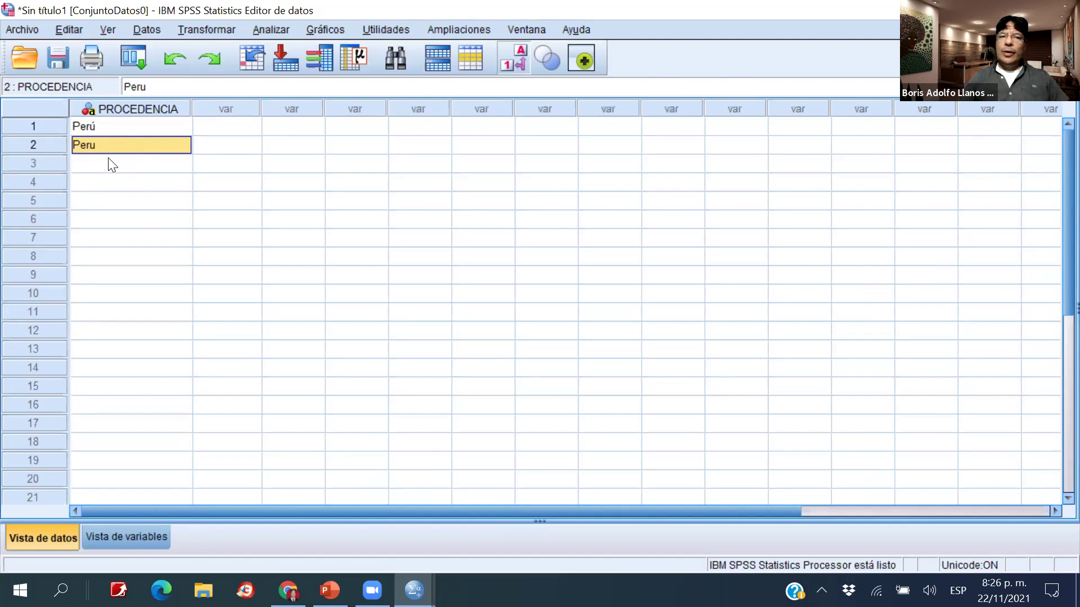
Check the character limit in the Cadena type settings of PROCEDENCIA and return to its second value in the data view.
left_click(96, 533)
left_click(219, 105)
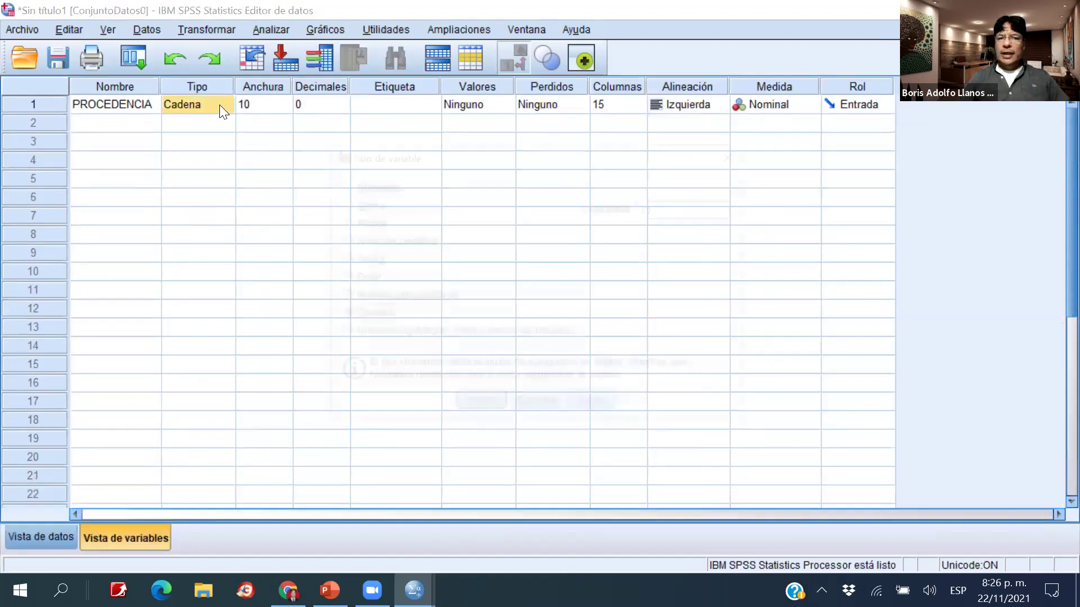
left_click(228, 104)
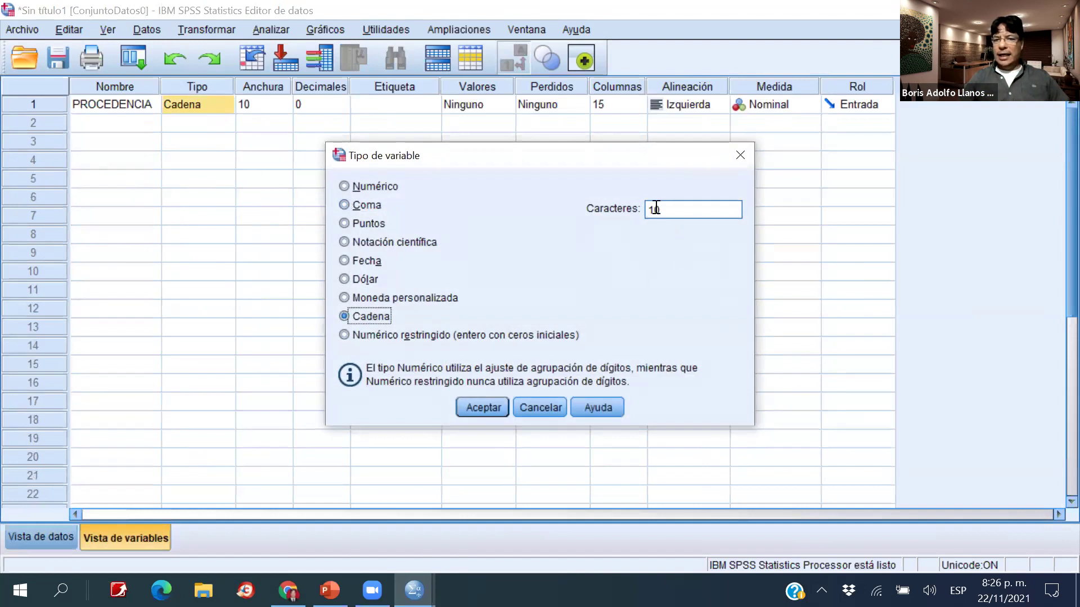
left_click(478, 408)
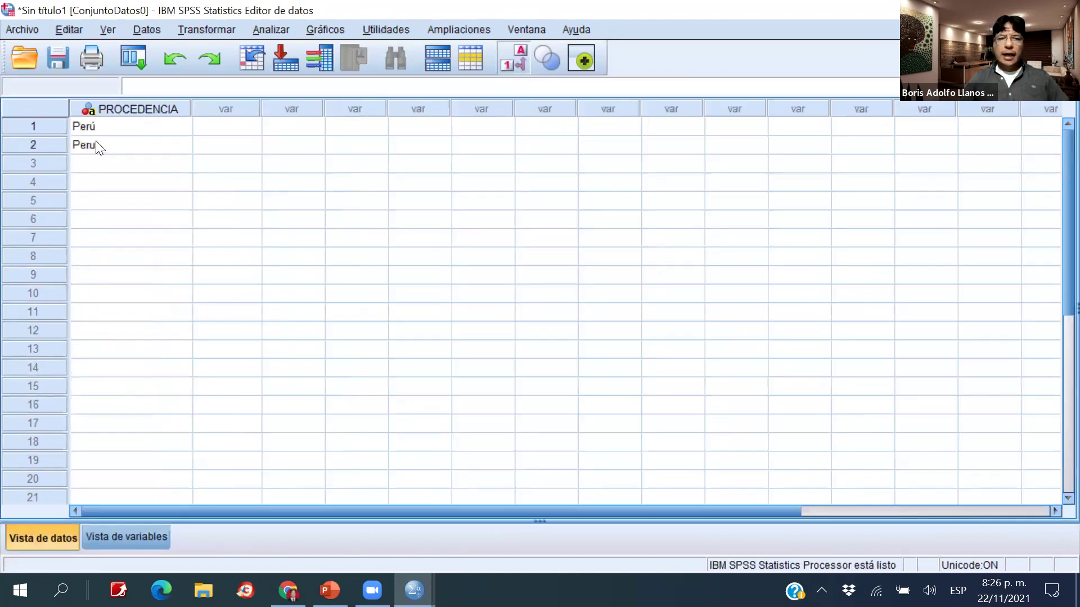
left_click(150, 147)
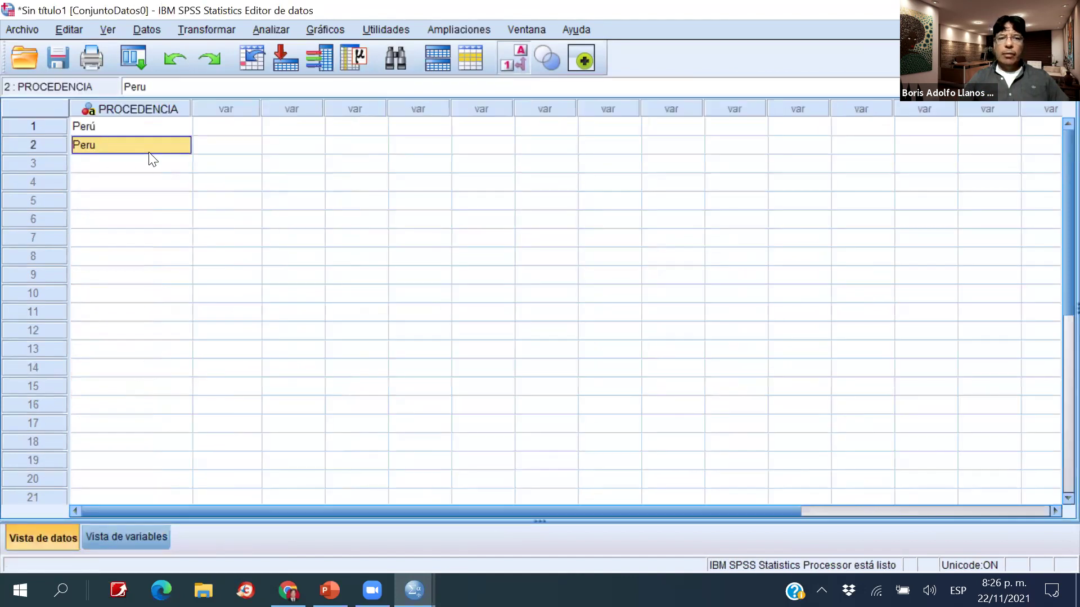
Replace the second PROCEDENCIA value with checolslov to test the string's character limit.
key("BackSpace")
type("checo")
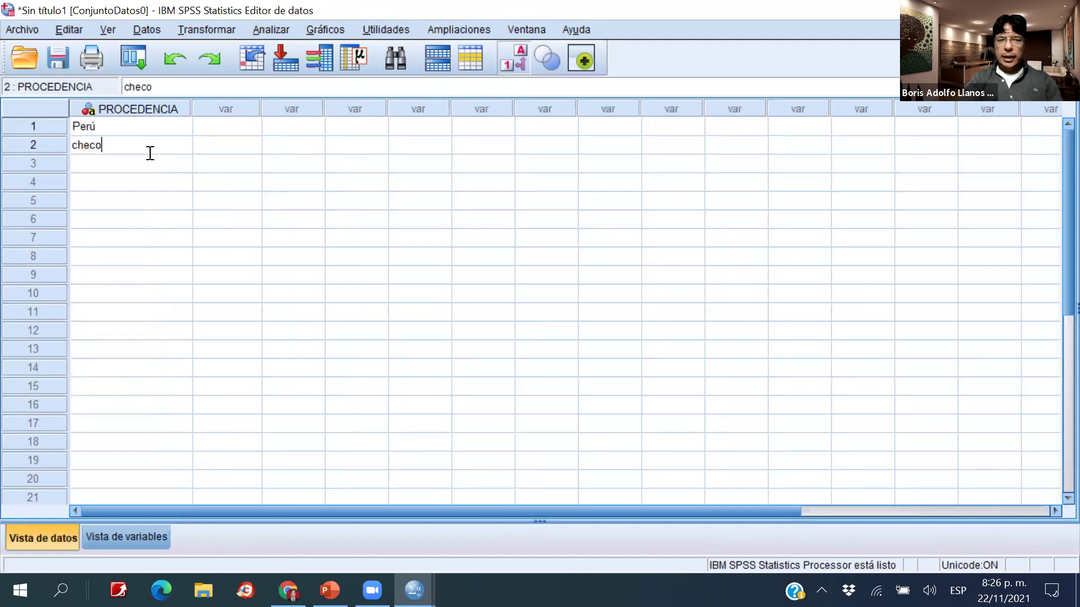
type("lslov")
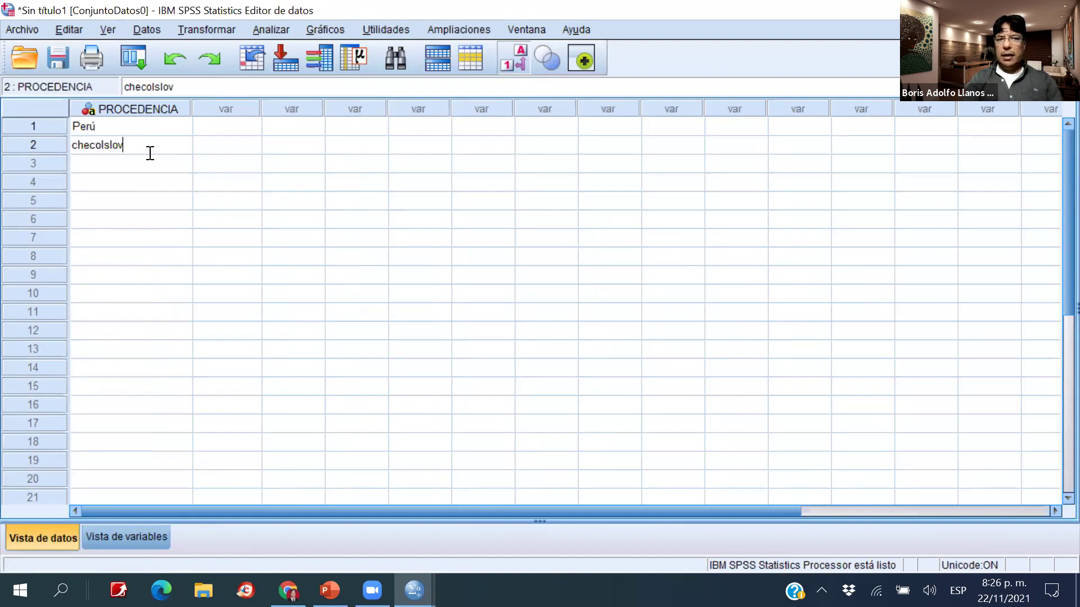
left_click(150, 152)
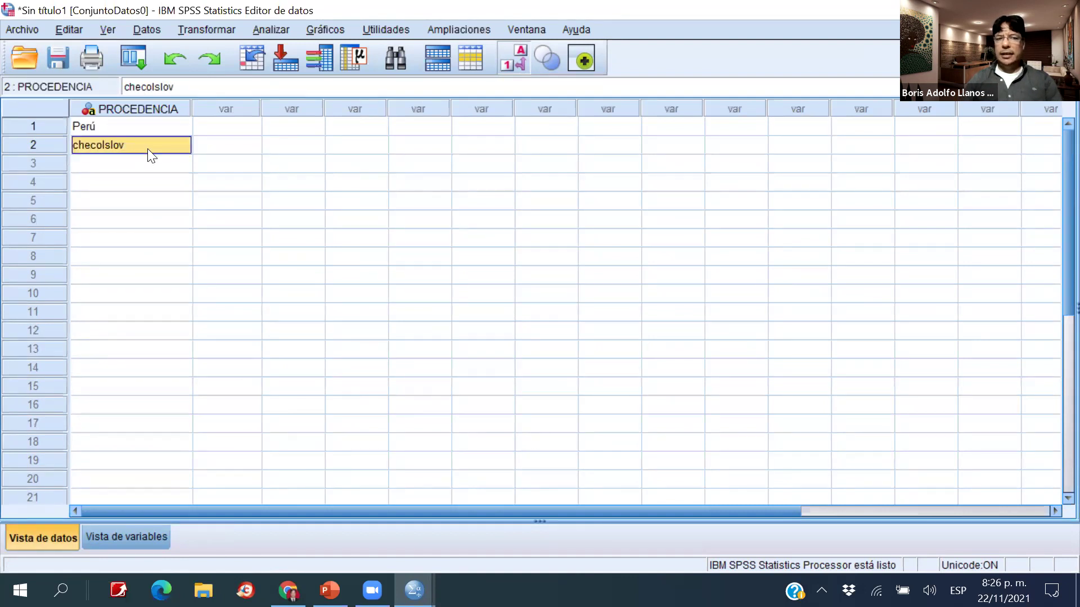
key("Up")
key("Down")
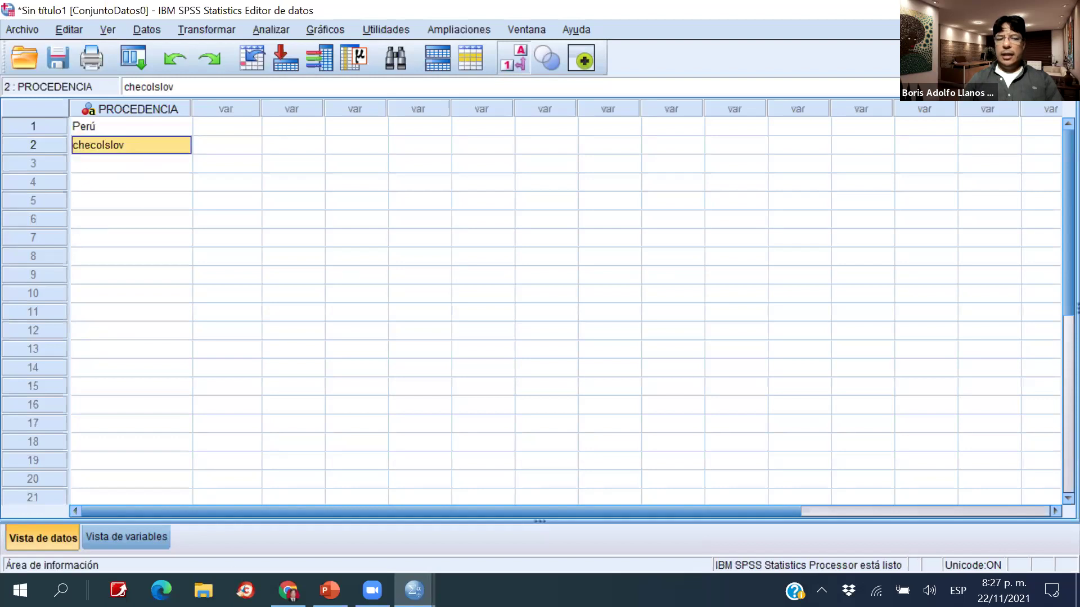
Enter 30 as the Cadena character limit in the type settings of PROCEDENCIA.
left_click(133, 539)
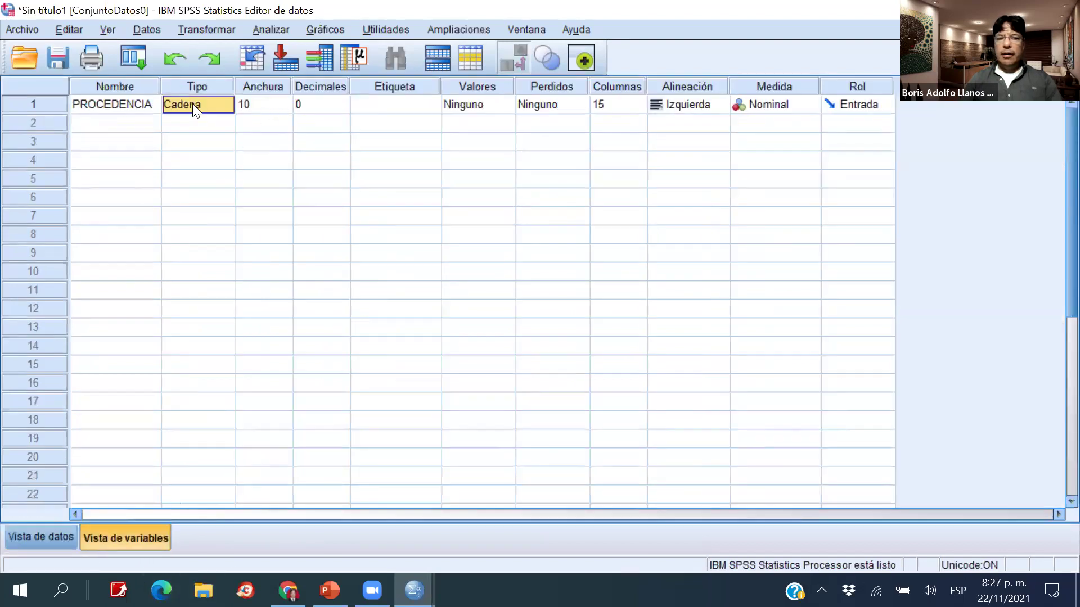
left_click(225, 105)
left_click(671, 213)
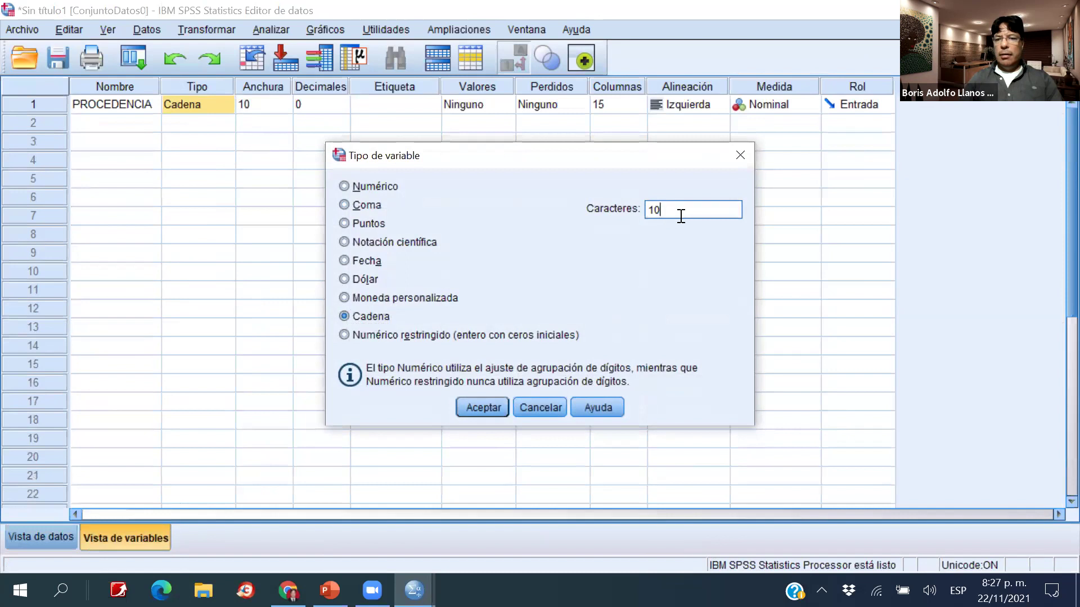
key("BackSpace")
key("BackSpace")
type("30")
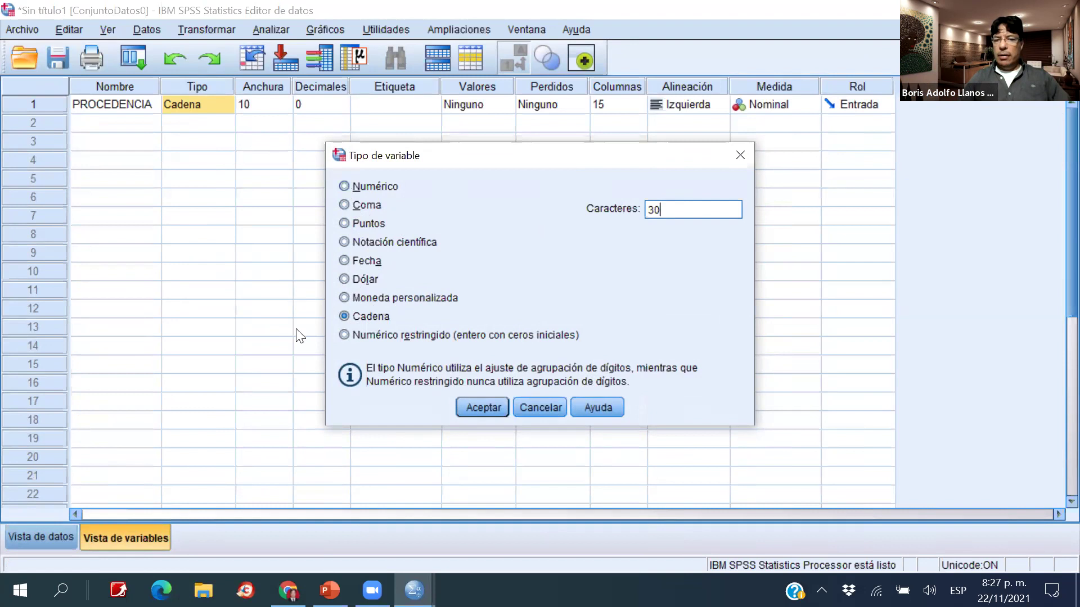
Change the PROCEDENCIA type to Numérico restringido and rename the variable edad.
left_click(340, 334)
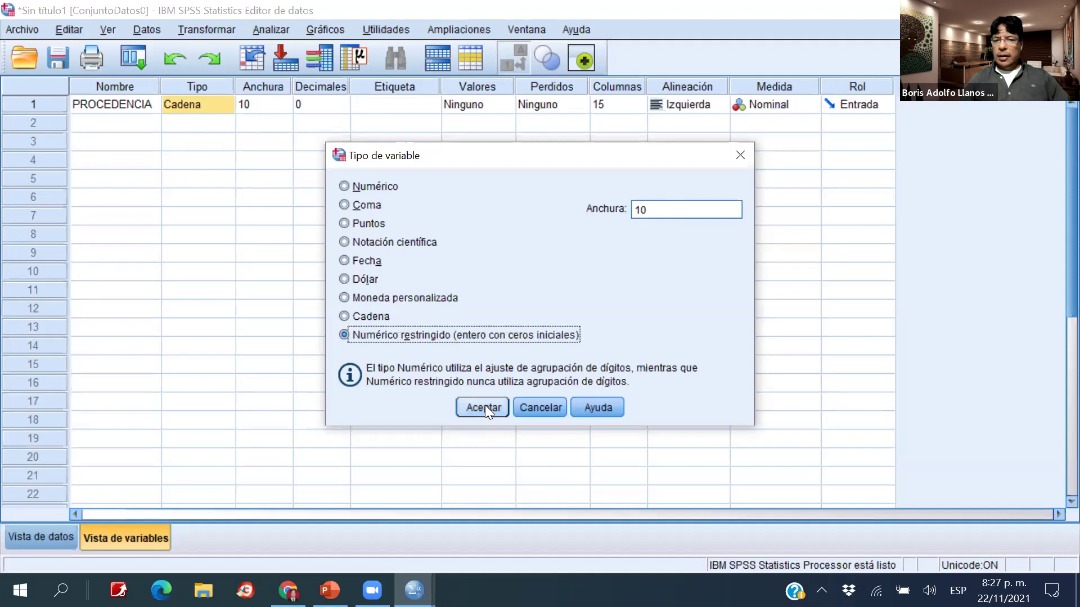
left_click_drag(647, 209, 634, 219)
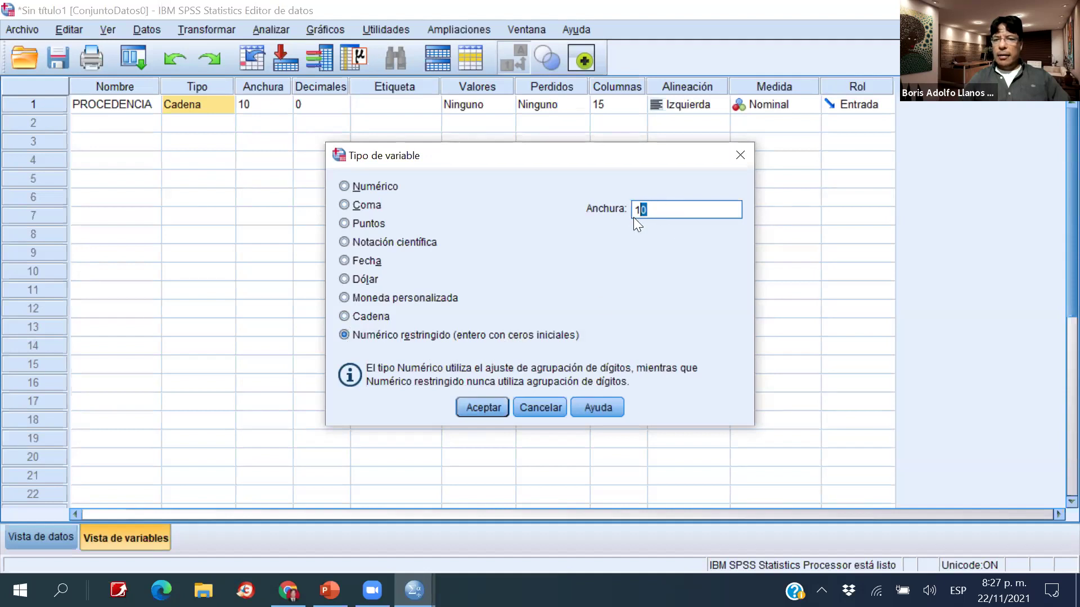
left_click(474, 409)
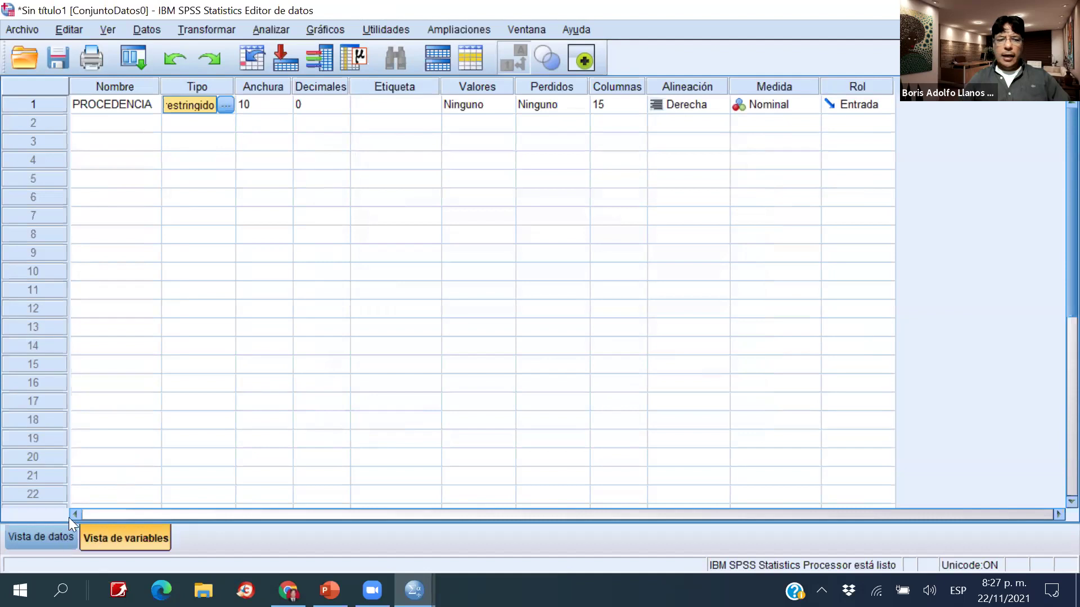
left_click(115, 106)
type("edad")
key("Return")
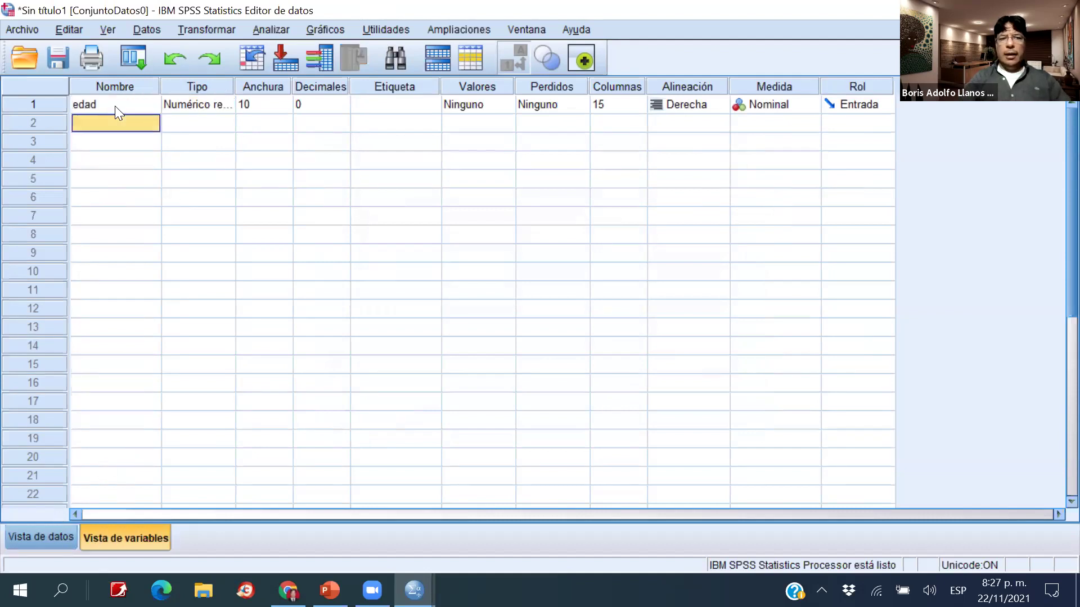
Enter 38 as the first edad value in the data view.
left_click(69, 536)
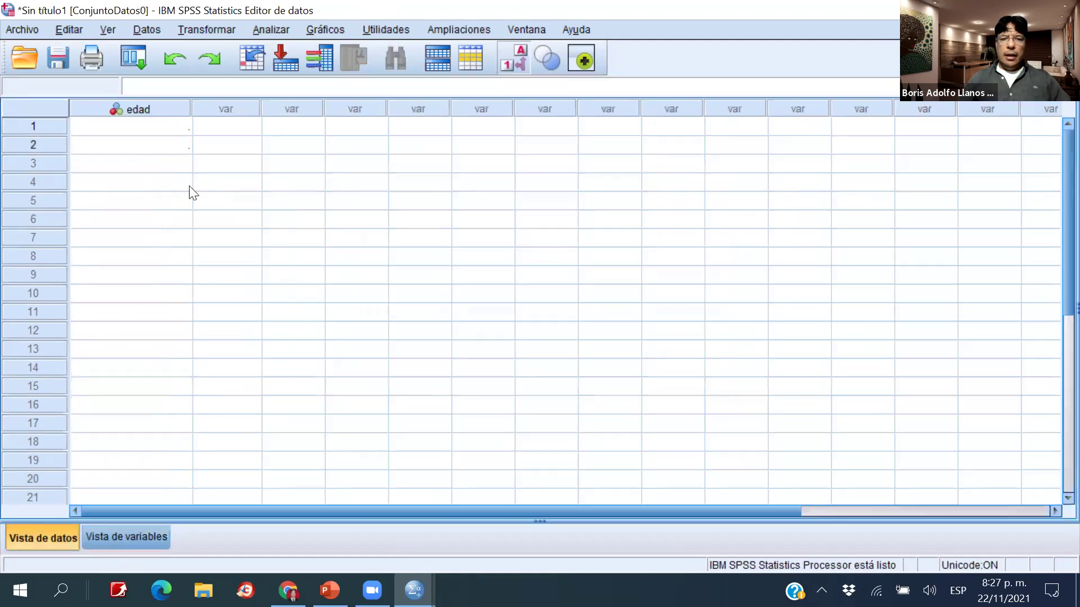
left_click(147, 127)
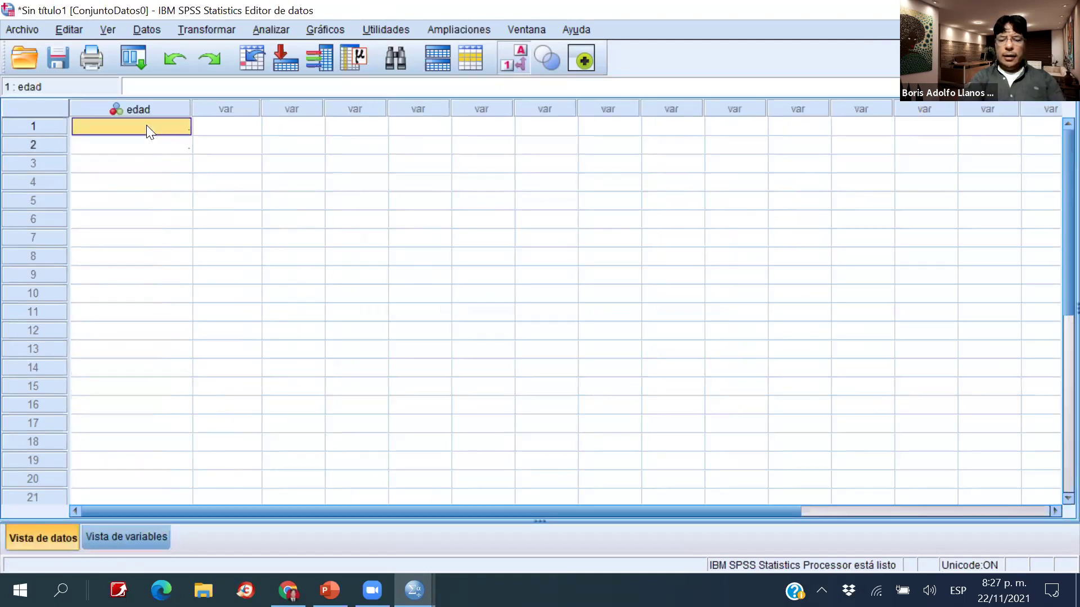
type("38")
key("Return")
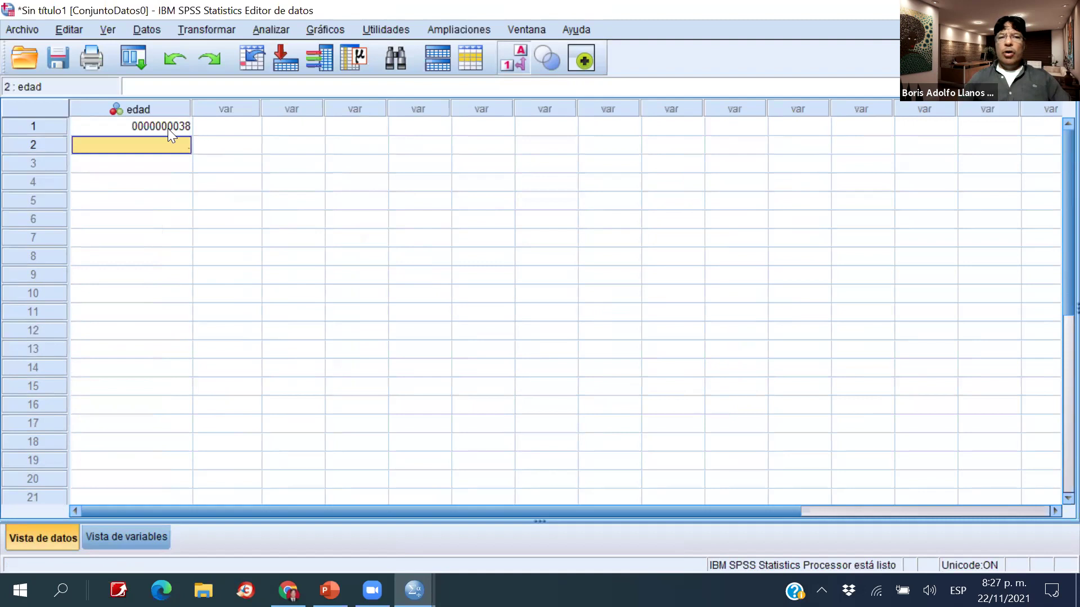
Compare the edad variable's definition with how its first value is displayed in the data view.
left_click(119, 536)
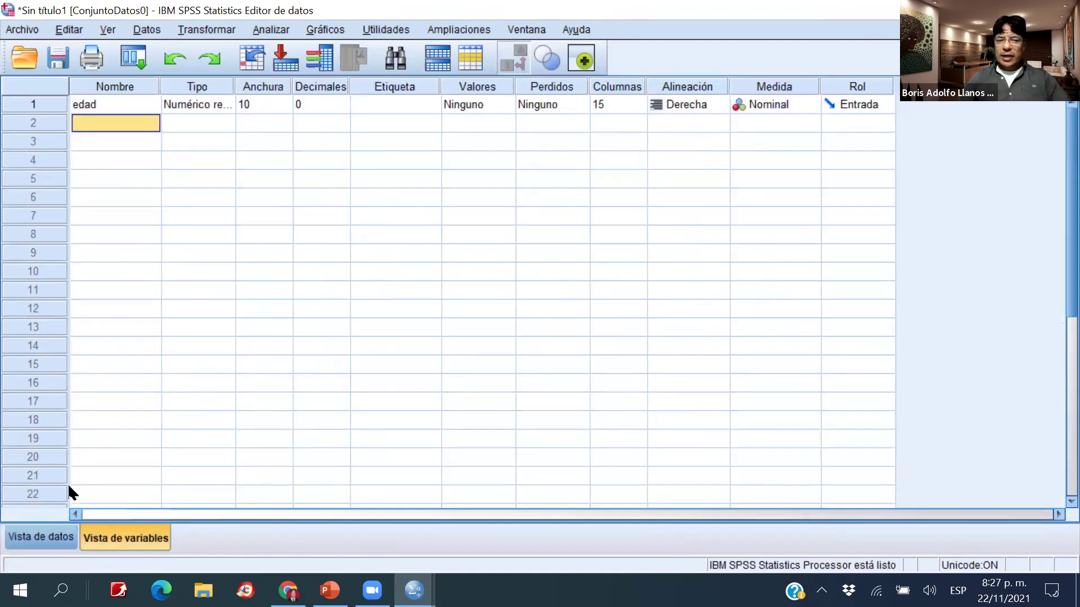
left_click(43, 538)
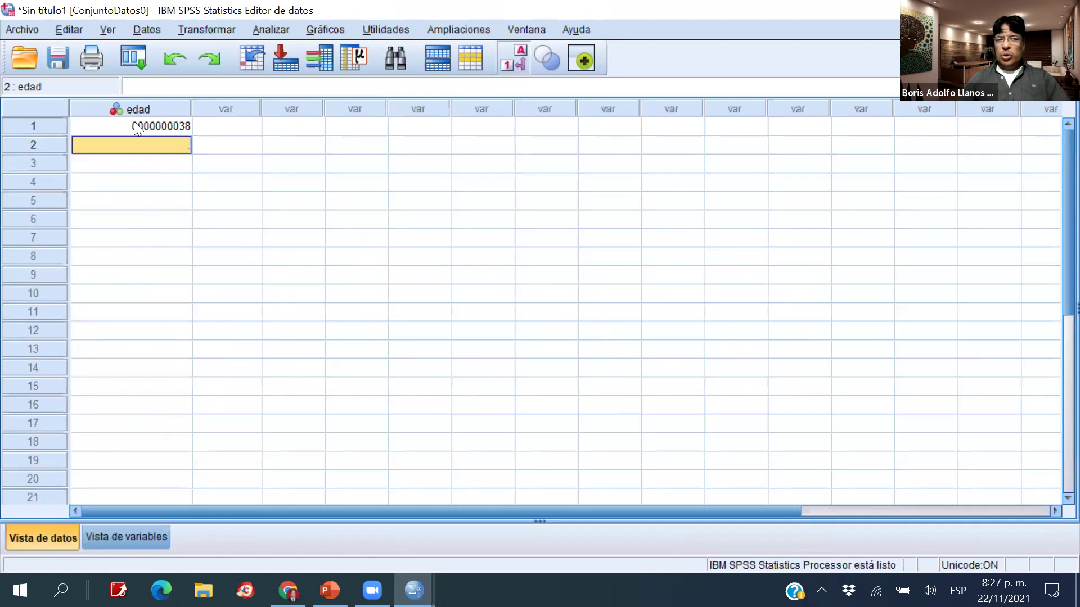
left_click(165, 121)
Change the type of the edad variable to Numérico in the variable view.
left_click(141, 538)
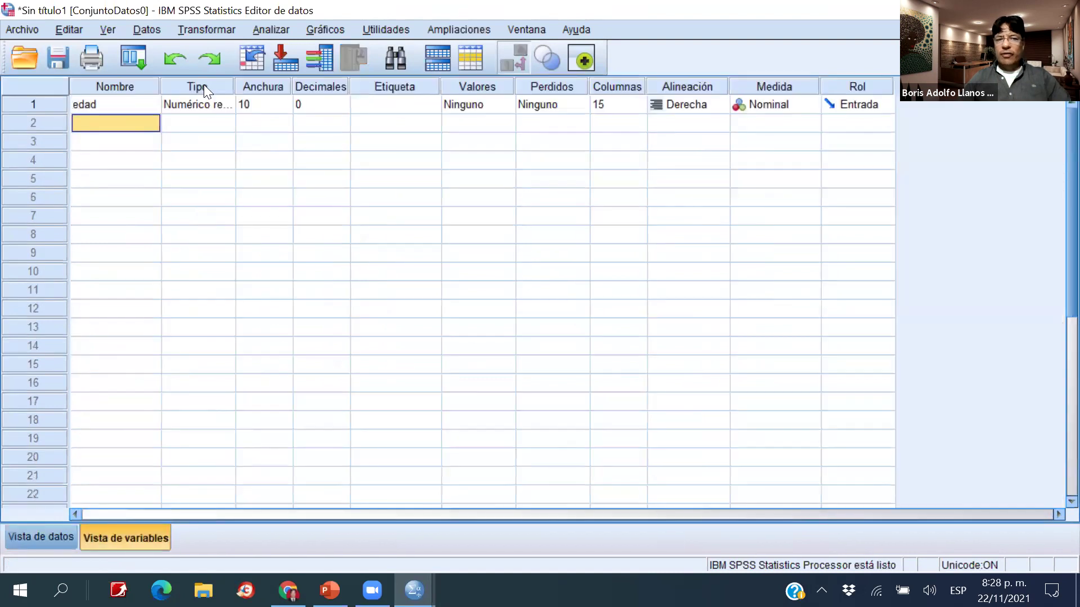
left_click(224, 107)
left_click(227, 105)
left_click(360, 186)
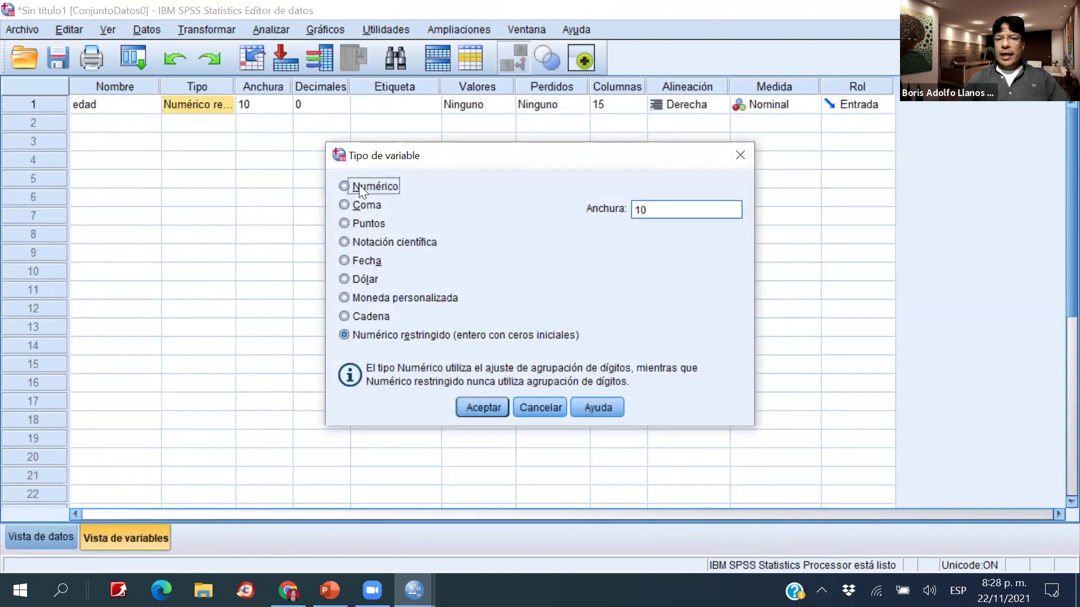
left_click(484, 407)
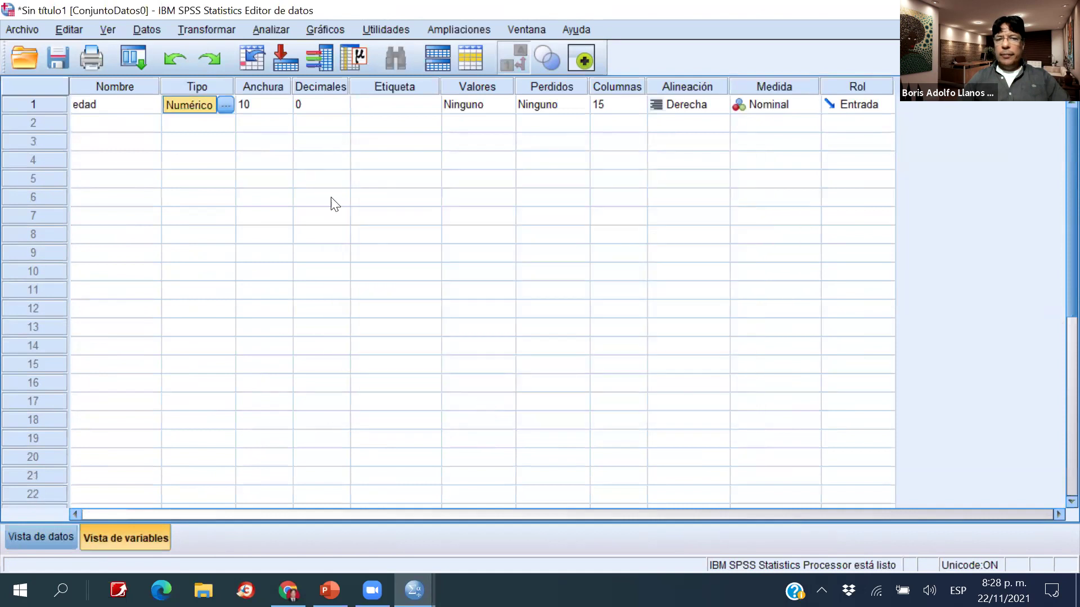
Rename the edad variable as Sexo.
left_click(109, 110)
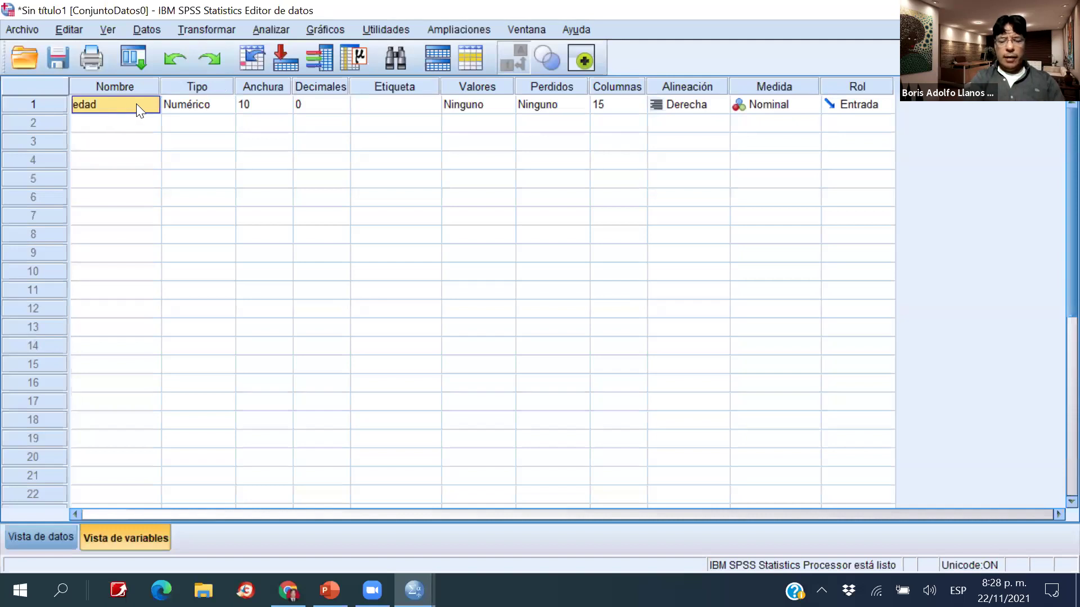
type("Sexo")
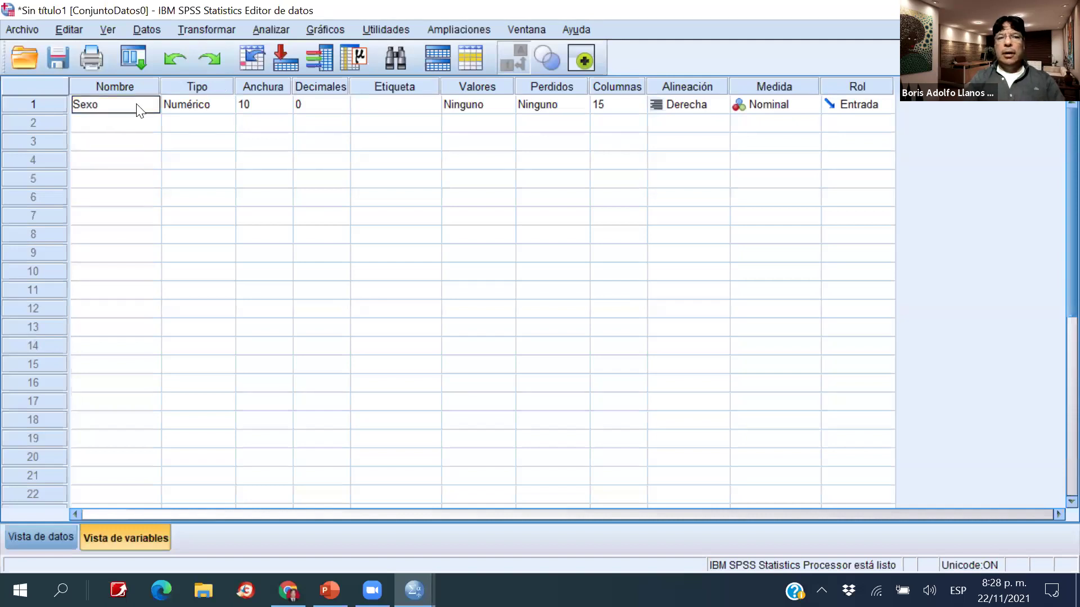
key("Tab")
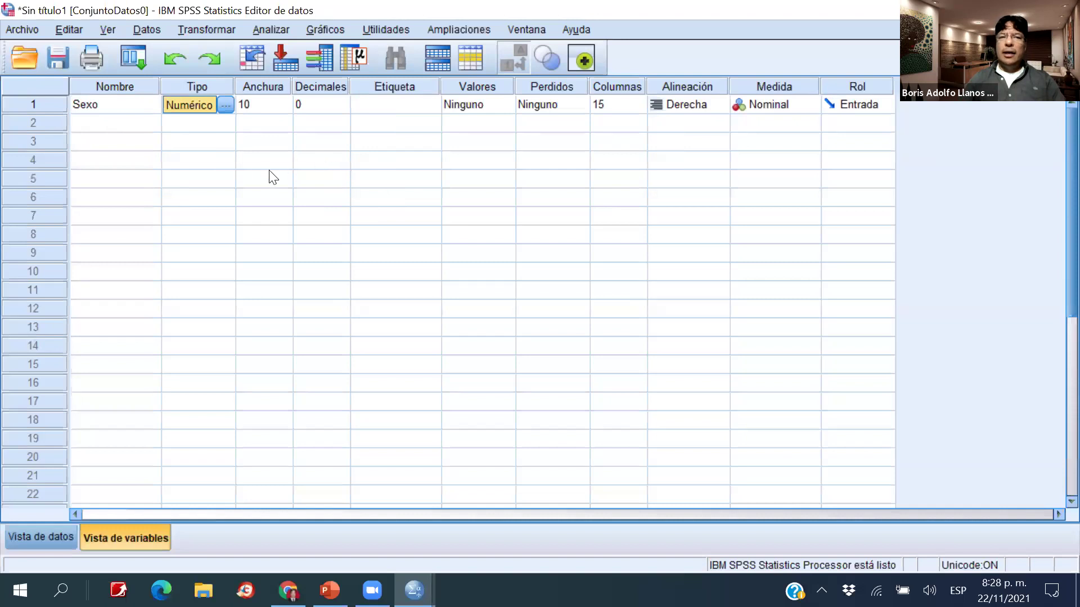
Examine the type settings, width and decimals of the Sexo variable without changing them.
left_click(226, 105)
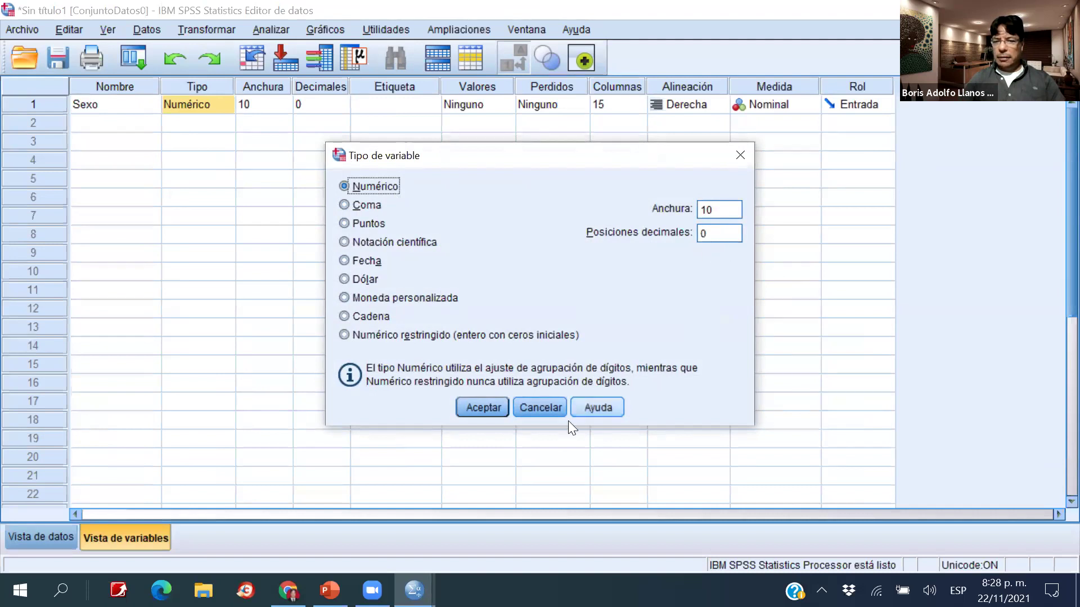
left_click(538, 409)
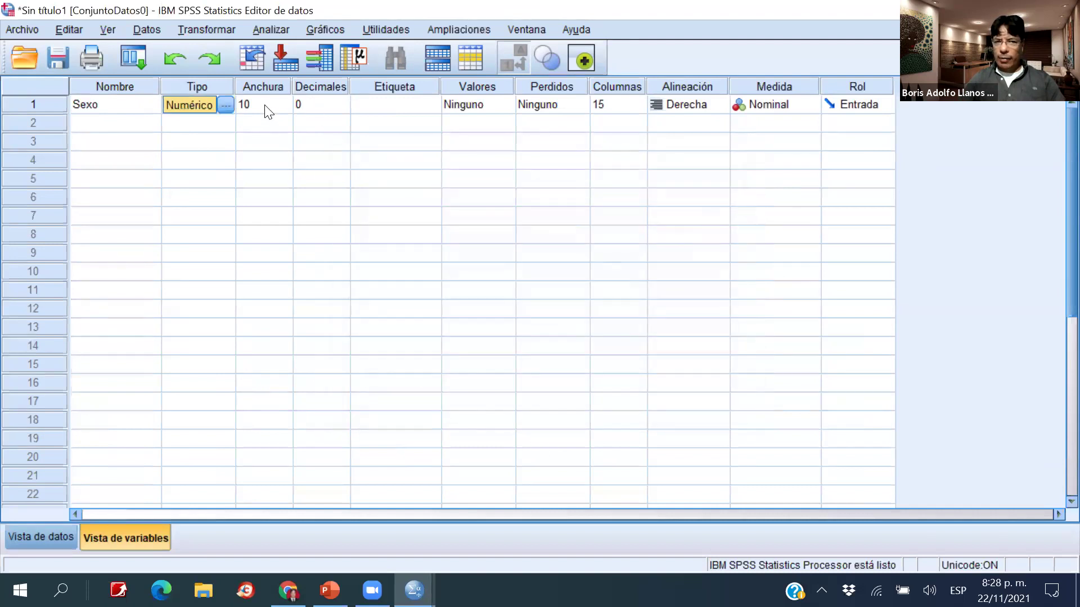
left_click(266, 108)
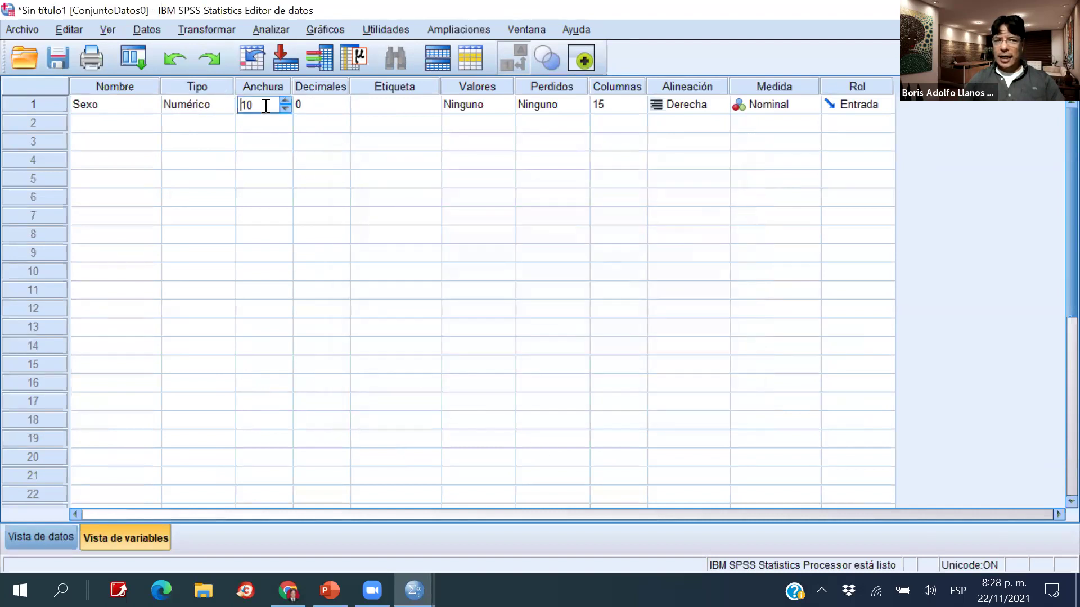
left_click(306, 104)
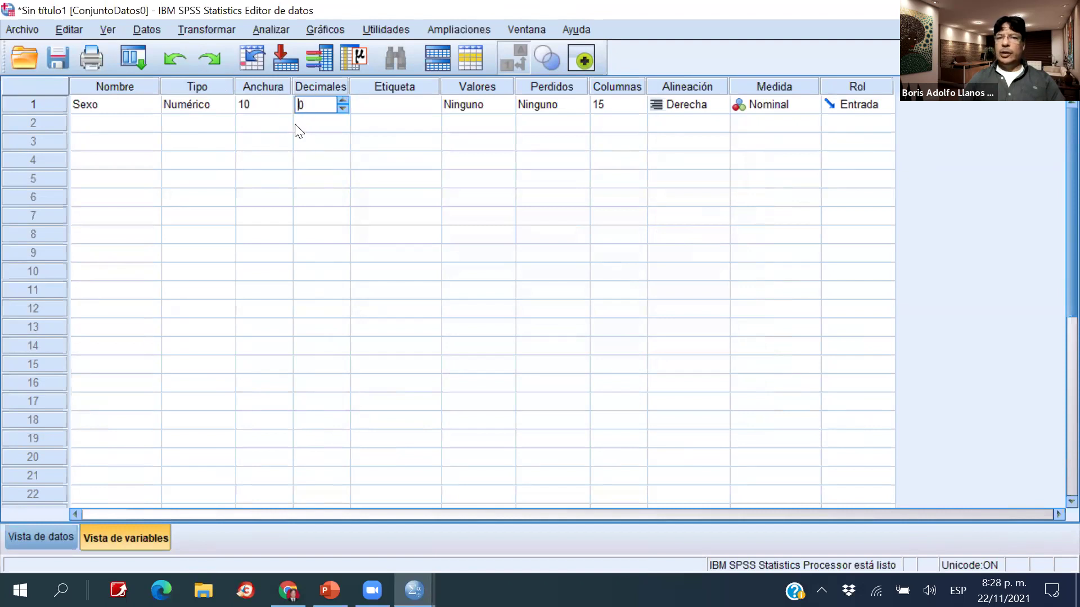
Try entering Sexo as the label of the Sexo variable.
left_click(400, 109)
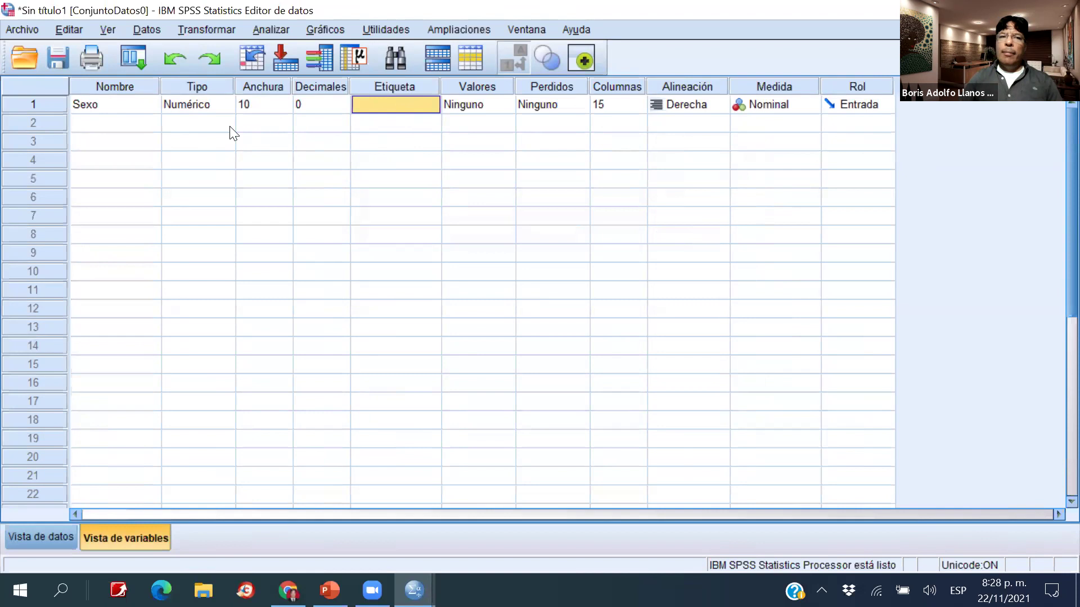
type("Seco")
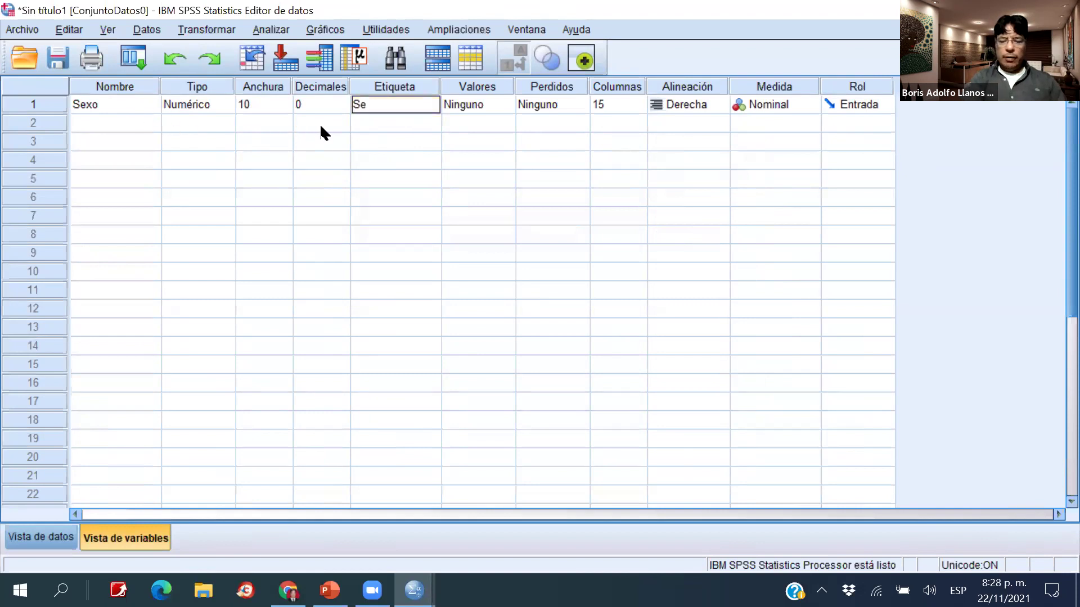
key("BackSpace")
key("BackSpace")
type("xo")
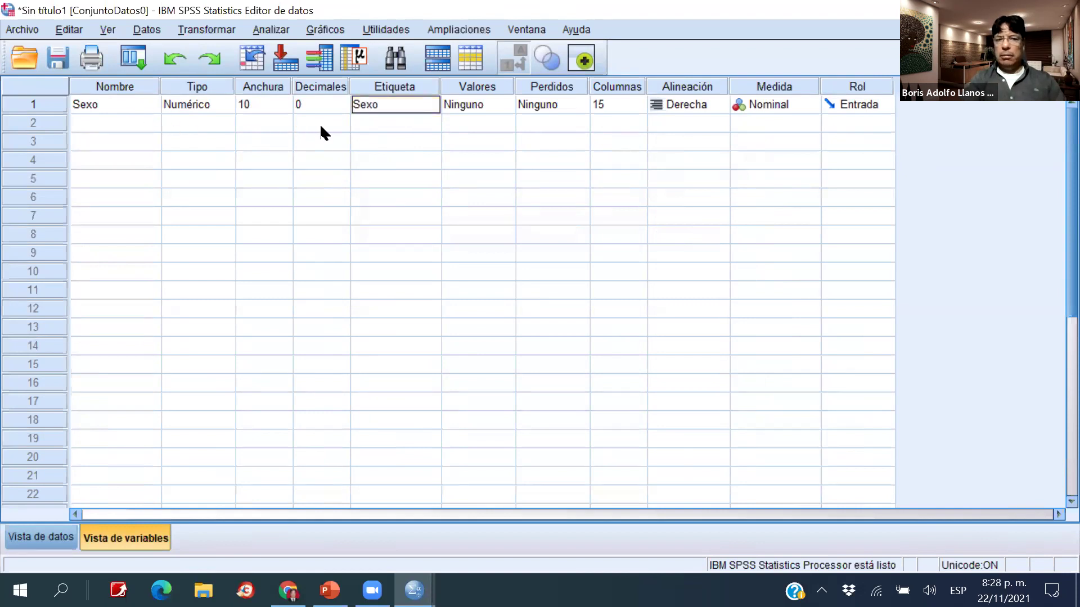
type("}}")
key("Escape")
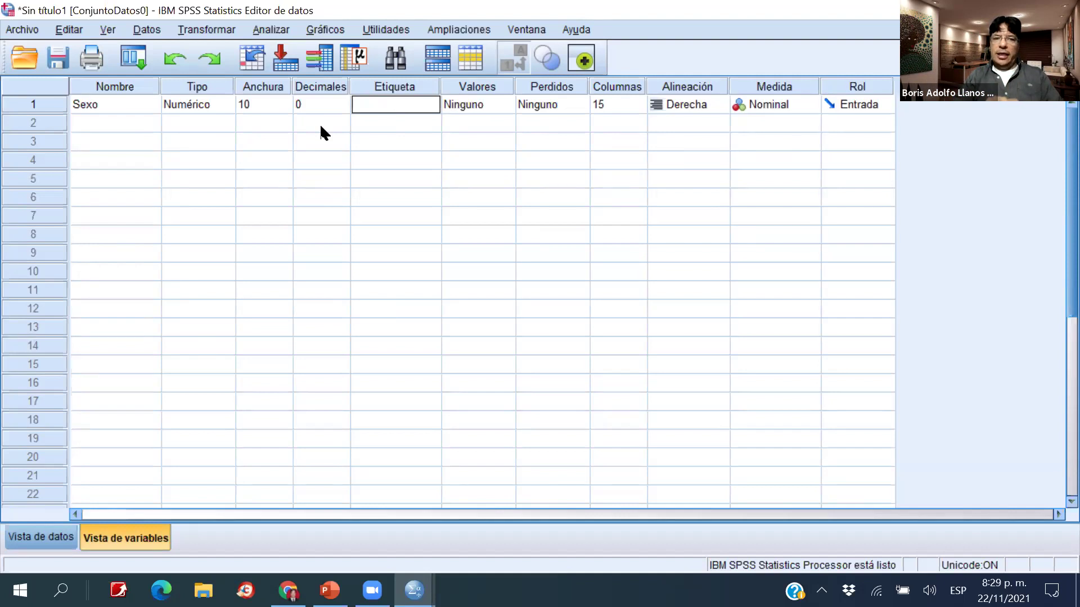
Enter "Género de los encuestados" as the label of the Sexo variable.
type("G")
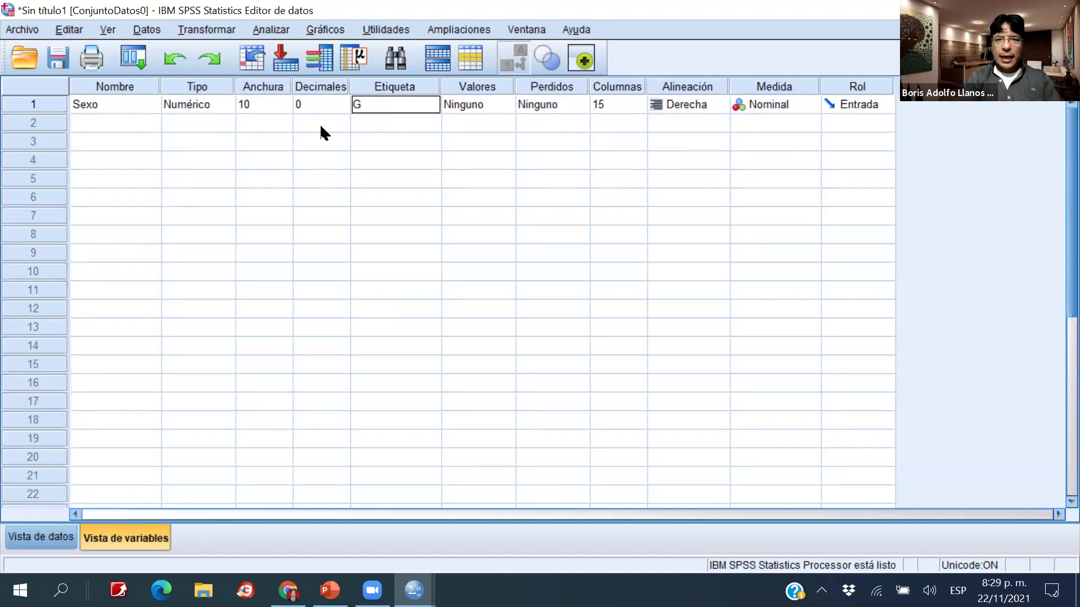
type("énero de las")
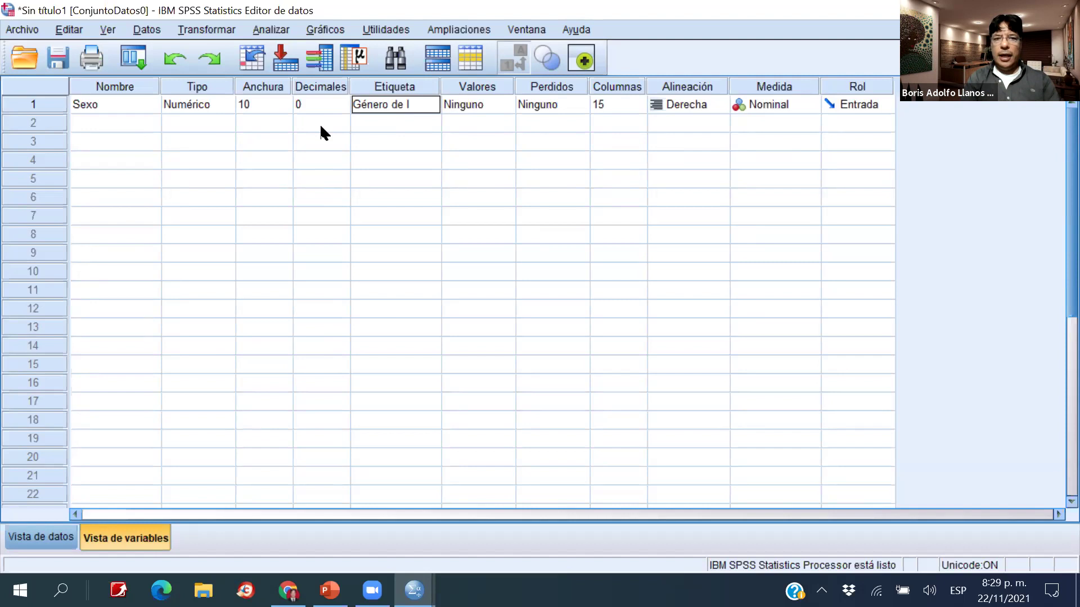
key("BackSpace")
key("BackSpace")
type("os encuestdos")
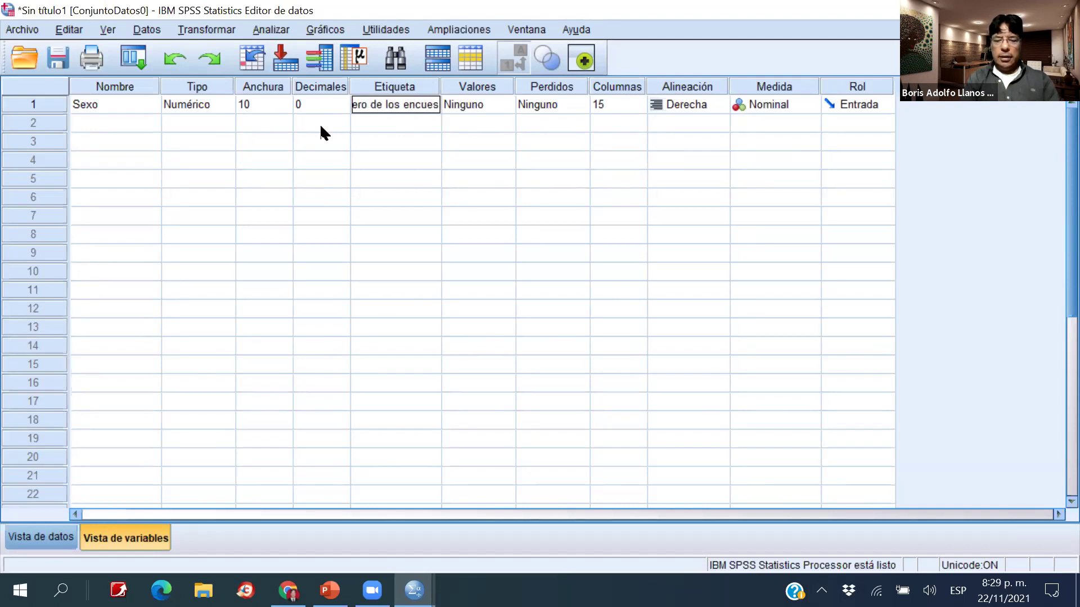
key("BackSpace")
key("BackSpace")
key("BackSpace")
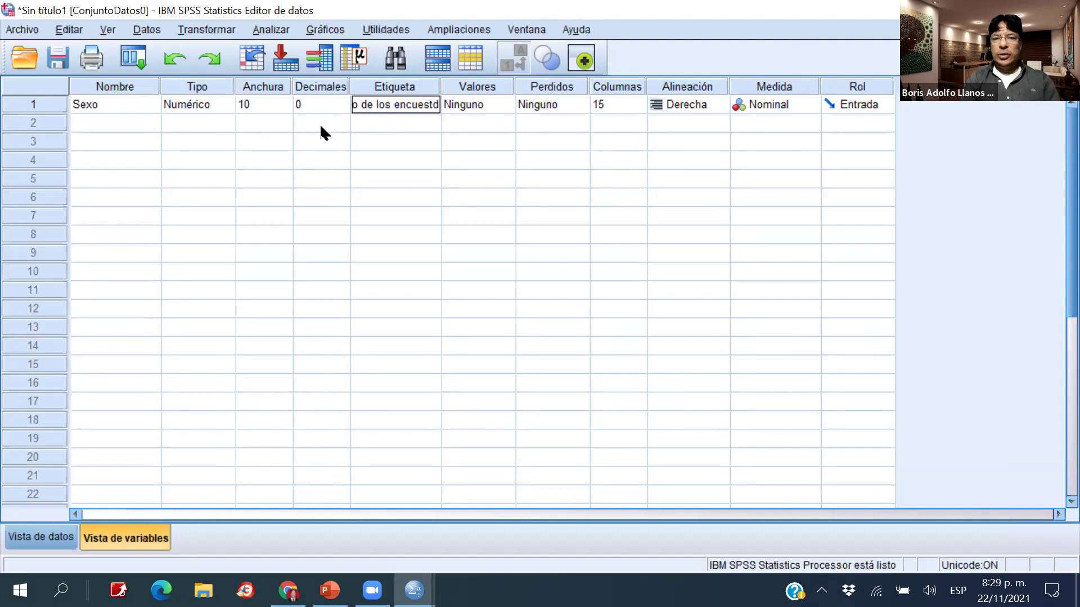
type("ados")
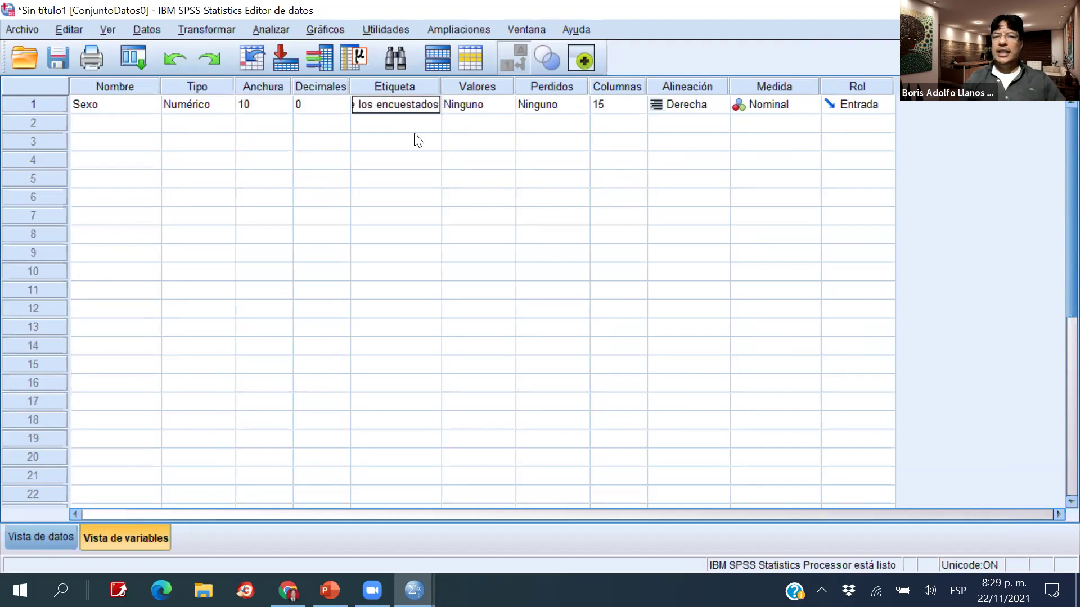
Widen the Etiqueta column to read the full label of the Sexo variable.
double_click(439, 88)
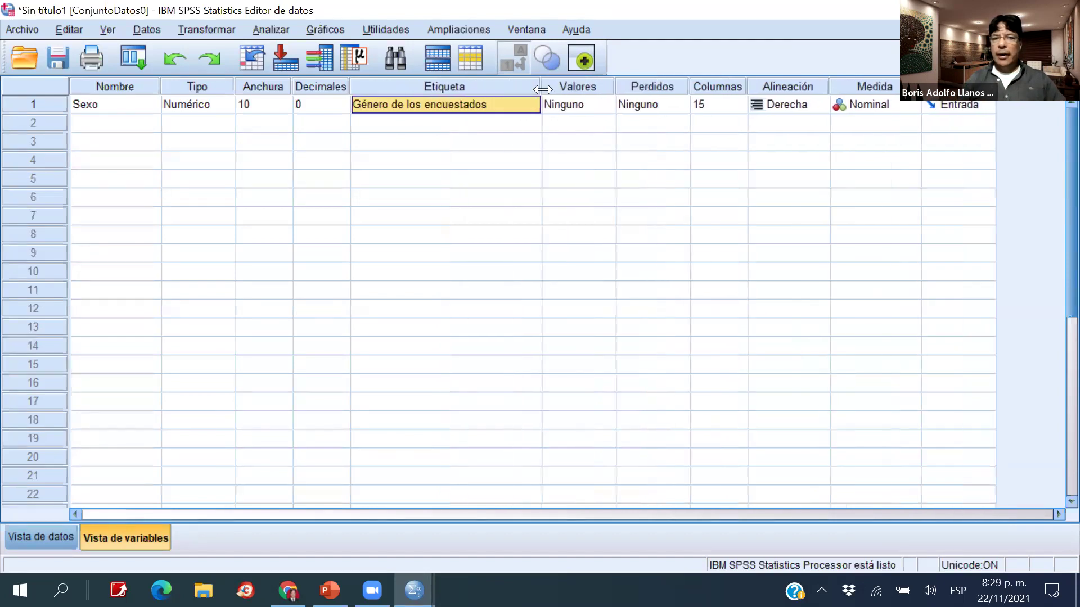
left_click(498, 122)
left_click(491, 105)
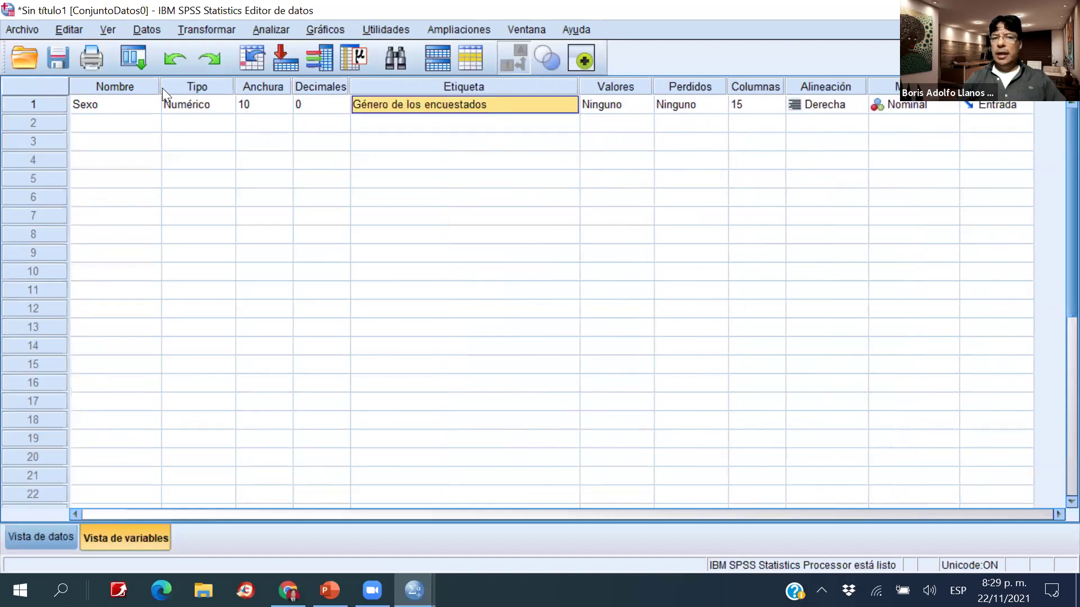
left_click(123, 104)
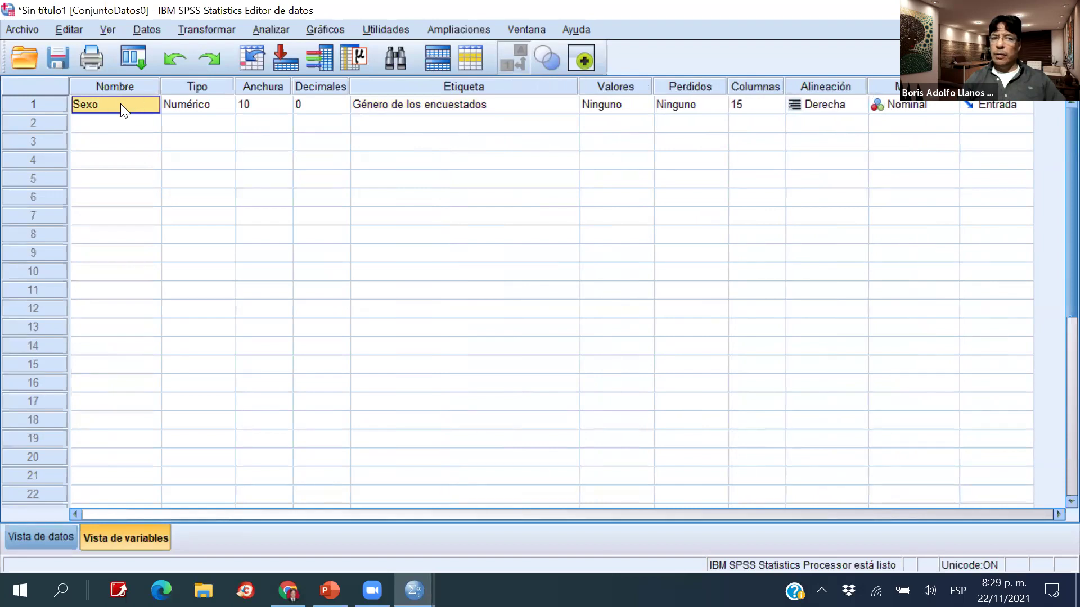
left_click(395, 105)
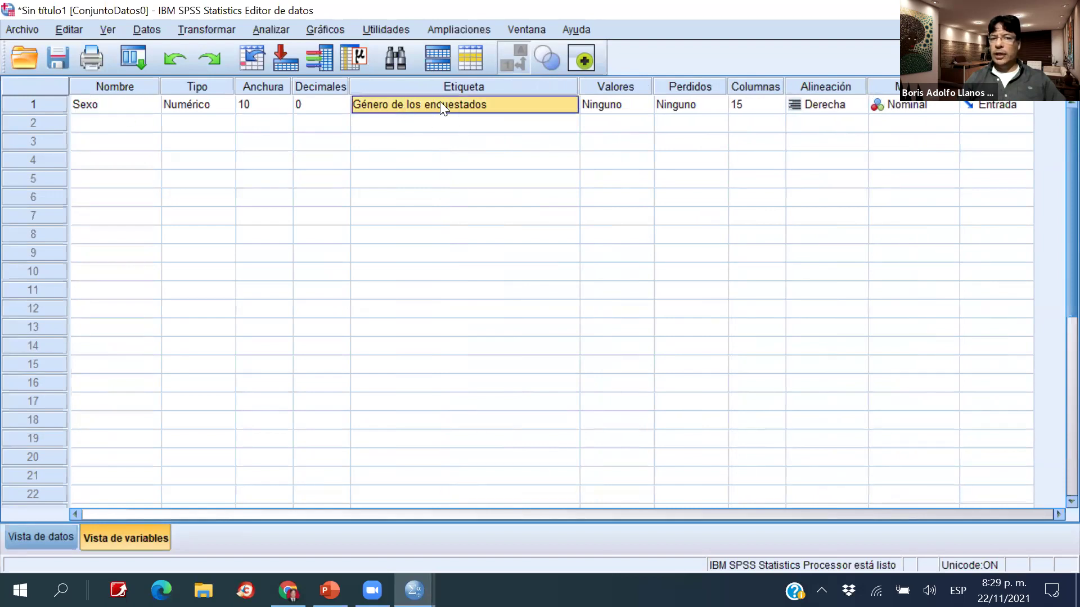
Narrow the Etiqueta column to roughly half its width.
left_click(574, 89)
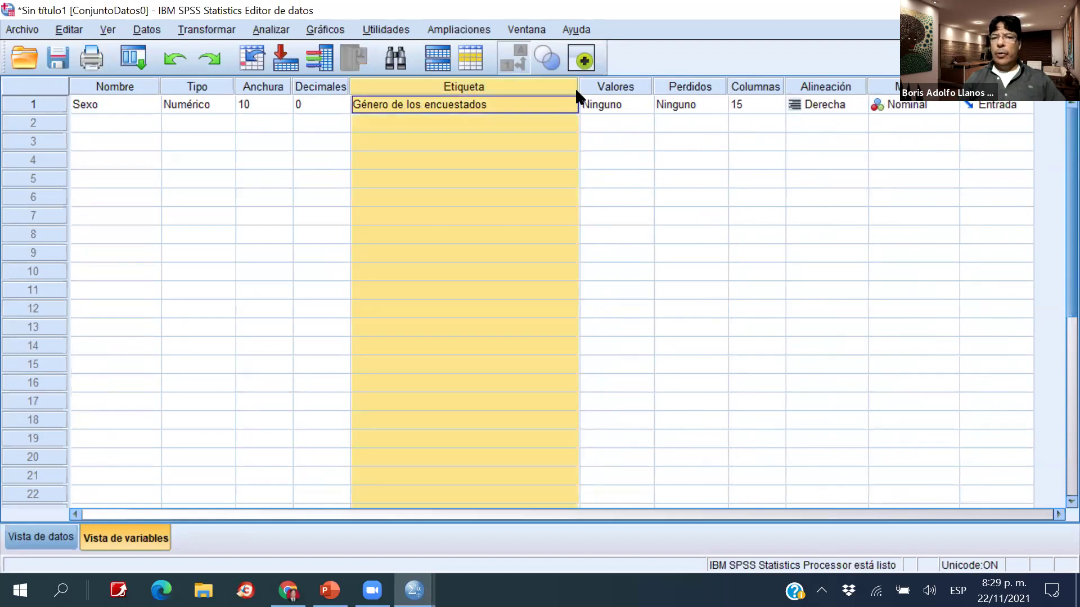
left_click(556, 99)
left_click_drag(575, 86, 465, 95)
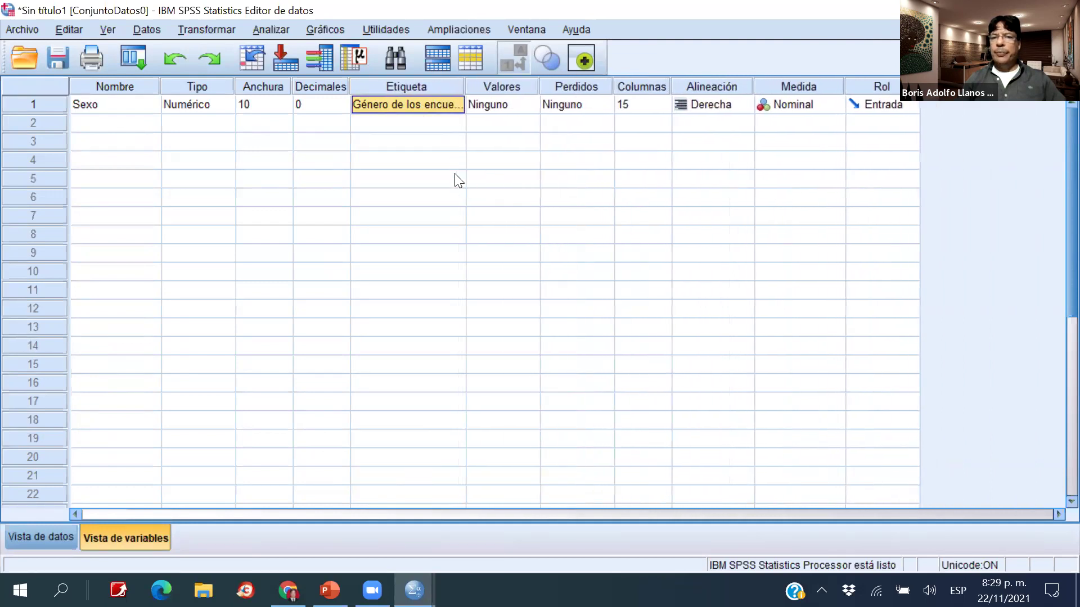
left_click(508, 111)
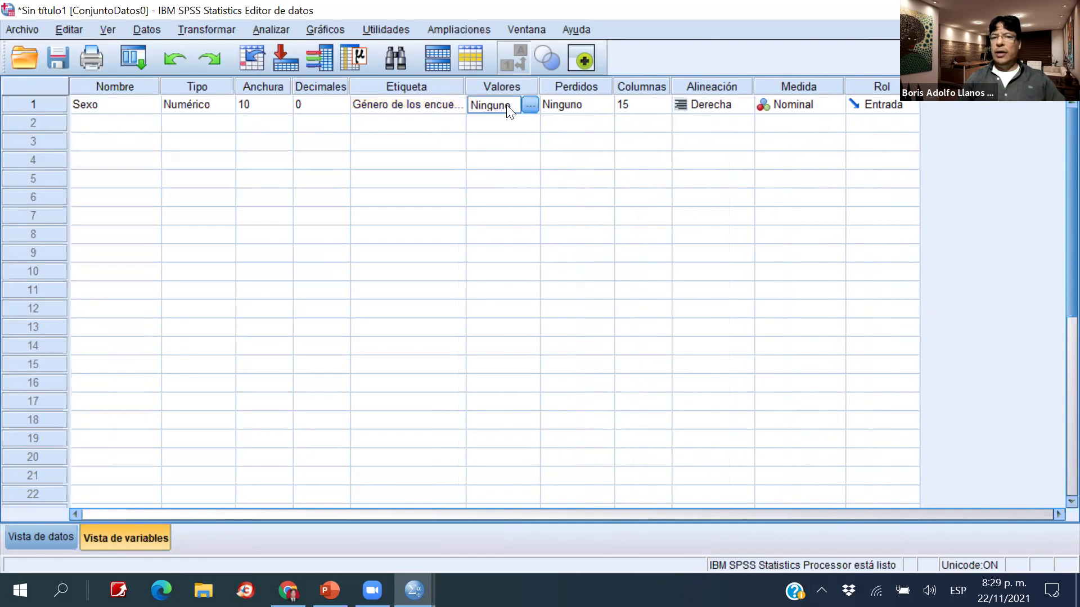
left_click(529, 107)
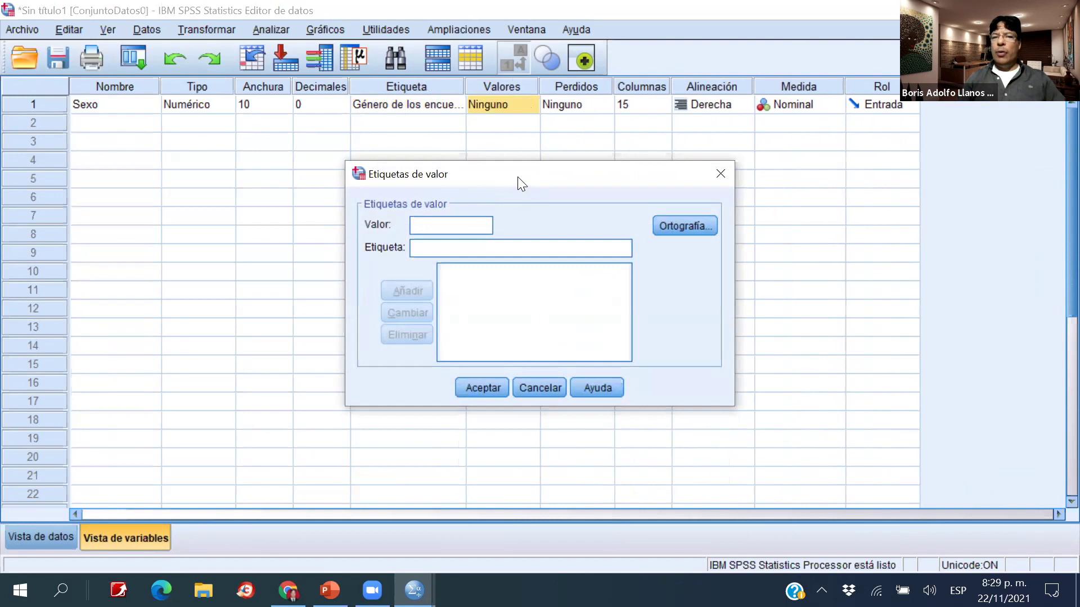
left_click(529, 387)
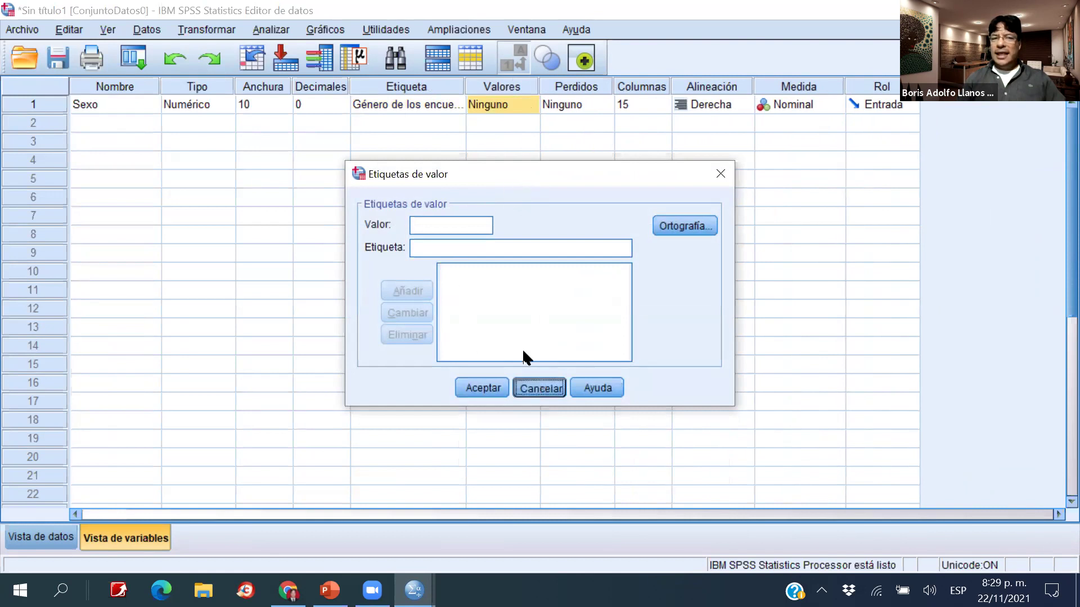
Change the type of the Sexo variable to Cadena with 10 characters.
left_click(223, 105)
left_click(224, 105)
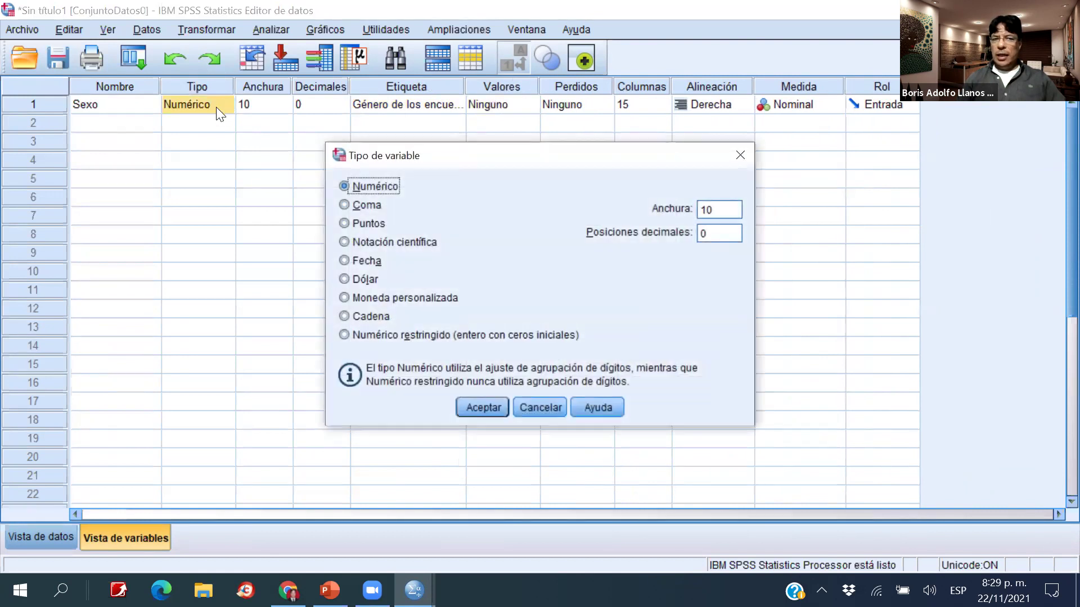
left_click(347, 315)
left_click(494, 410)
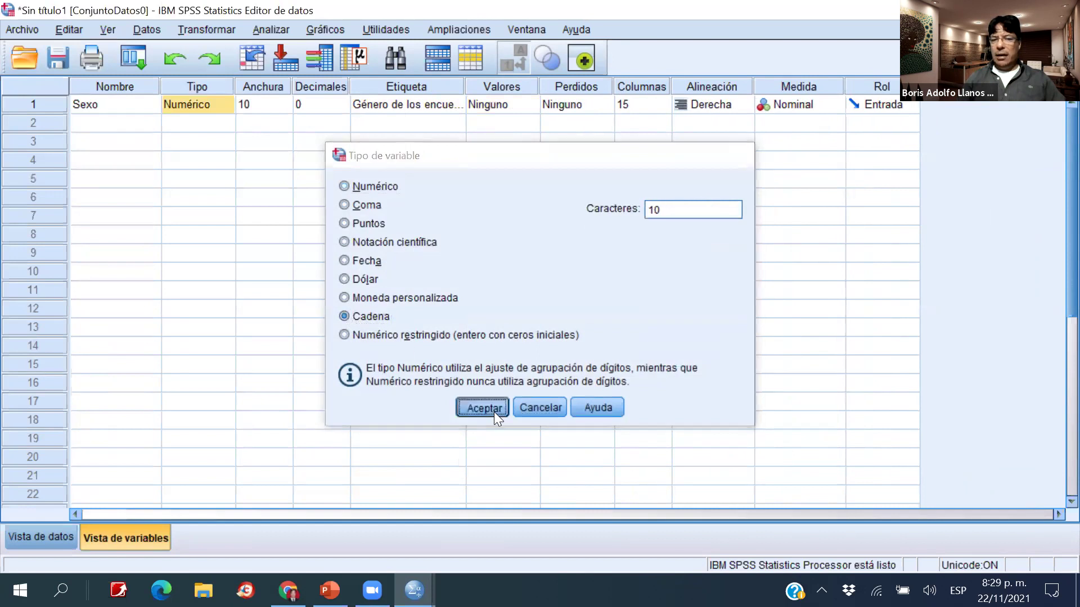
Enter veron and mujer as the Sexo values of the first two cases in the data view.
left_click(41, 537)
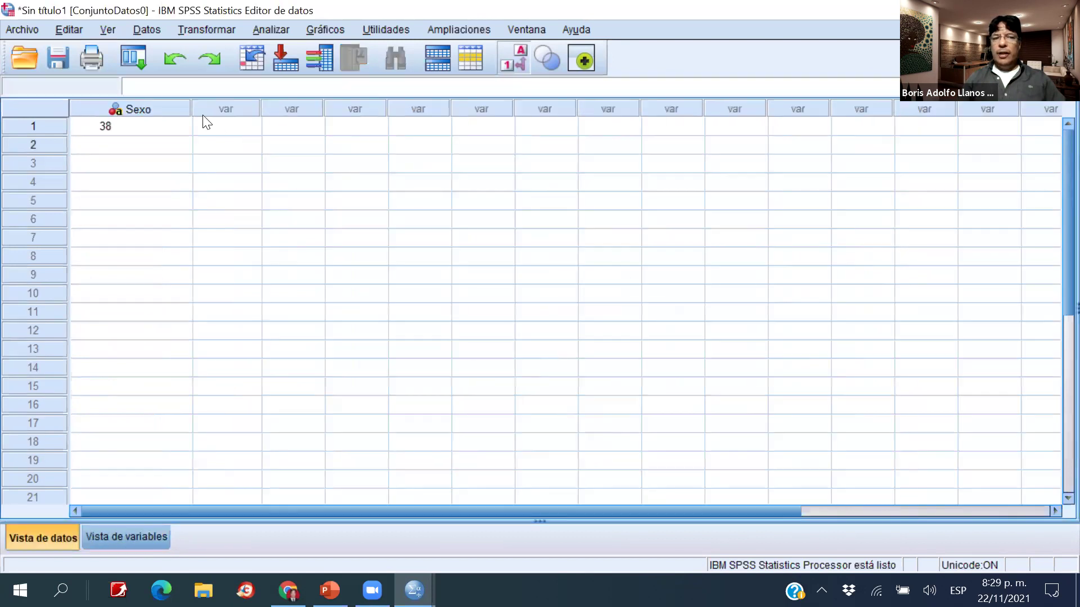
left_click(130, 131)
type("veron")
key("Return")
type("mujer")
key("Return")
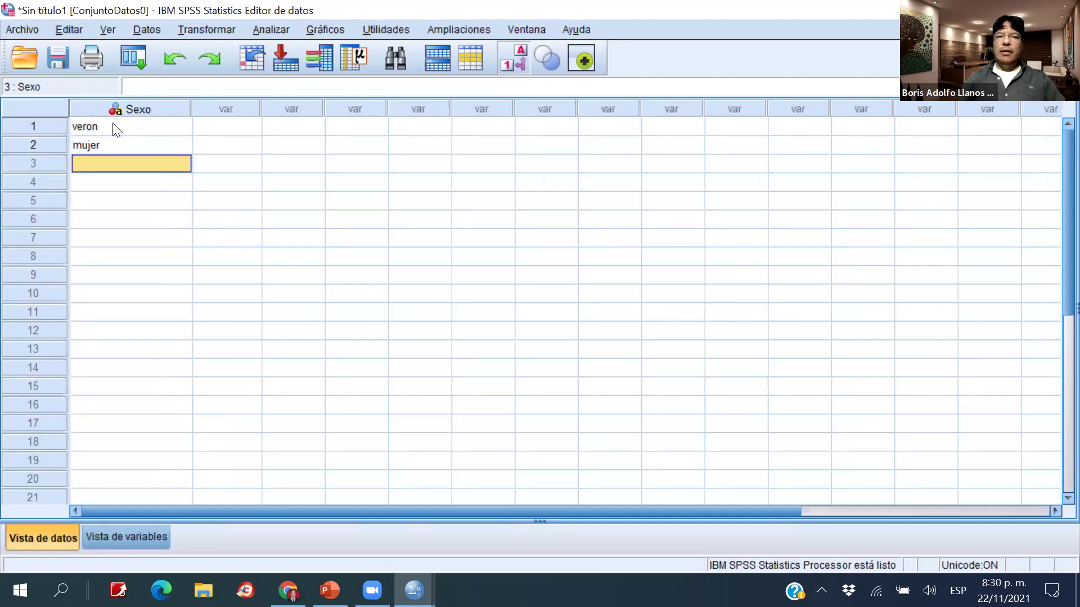
Delete the values of the first two Sexo cases and dismiss the resulting message.
left_click(113, 124)
key("shift+Down")
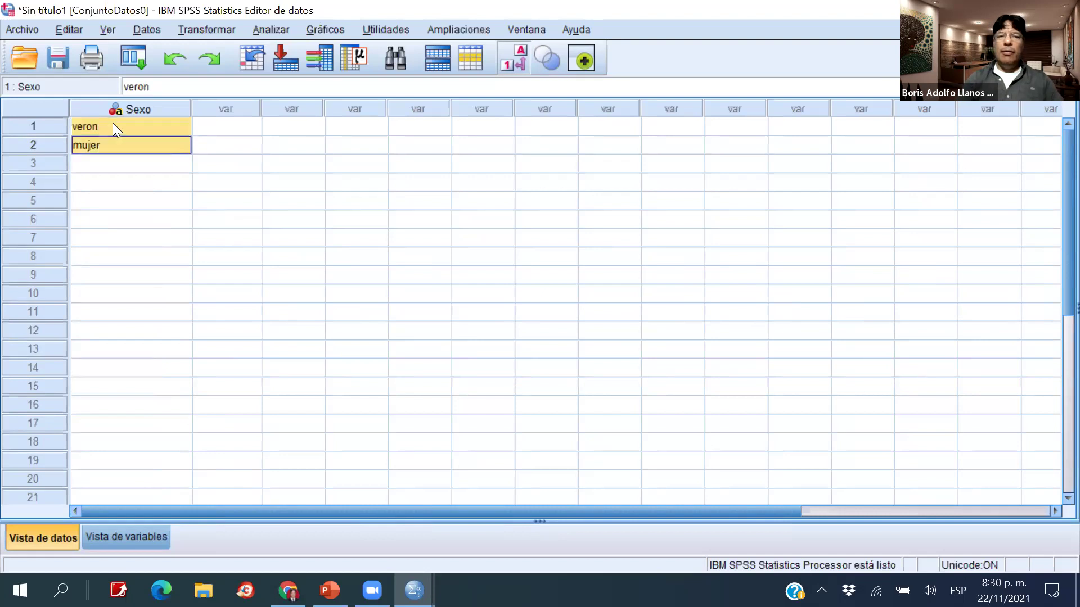
key("Delete")
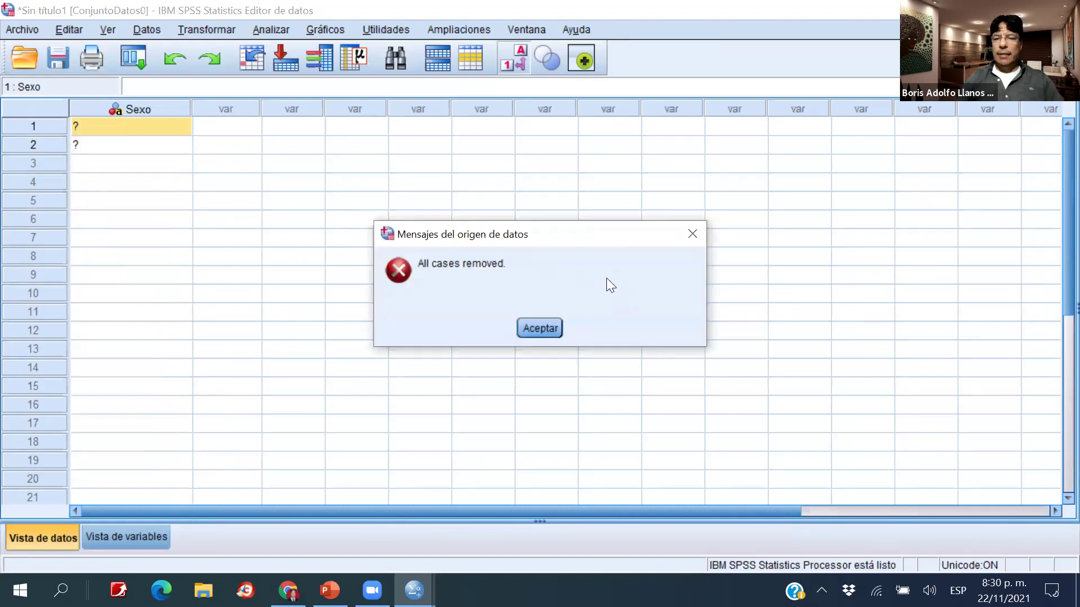
left_click(548, 326)
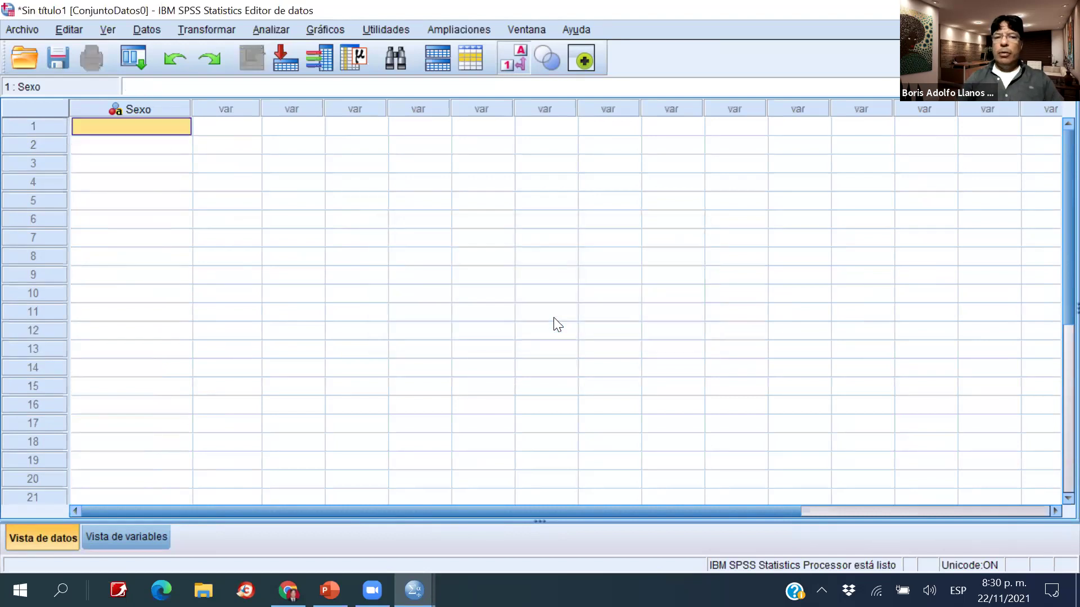
Add the value label 1 = Femenino to the Sexo variable in the variable view.
left_click(120, 540)
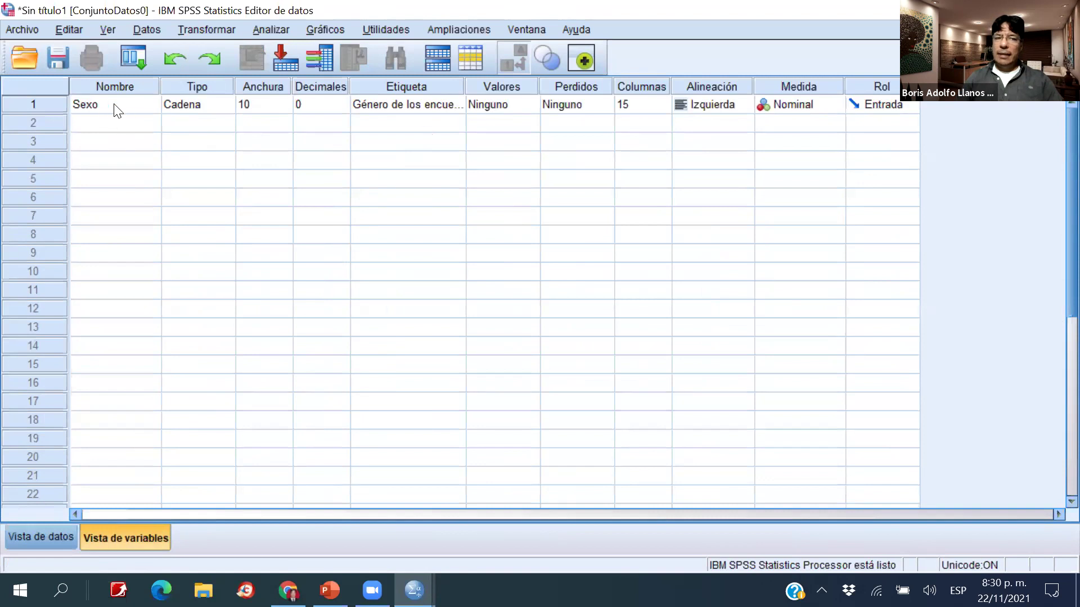
double_click(525, 107)
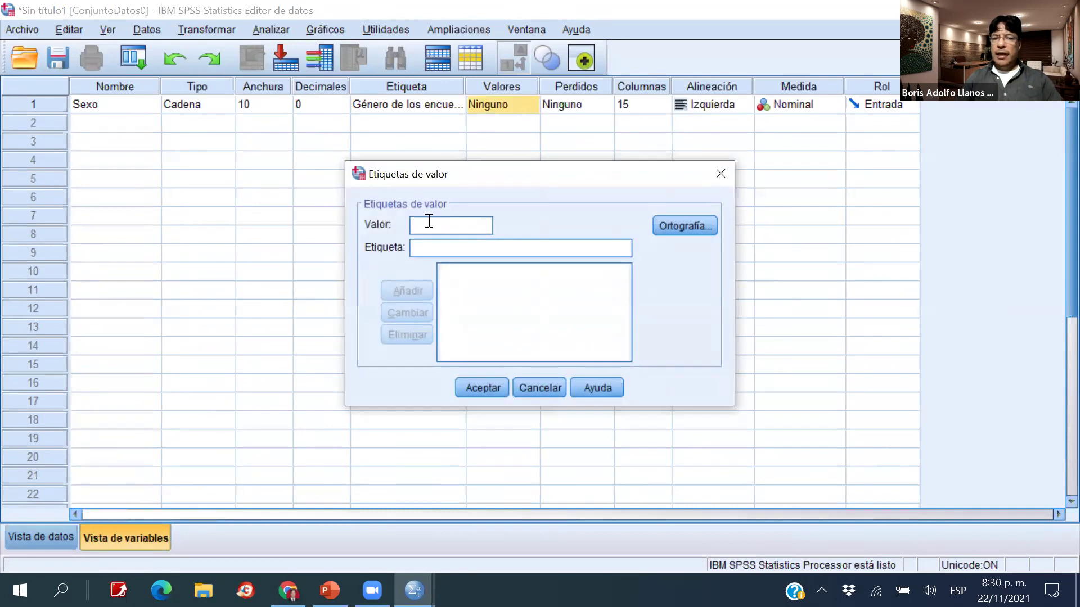
type("1")
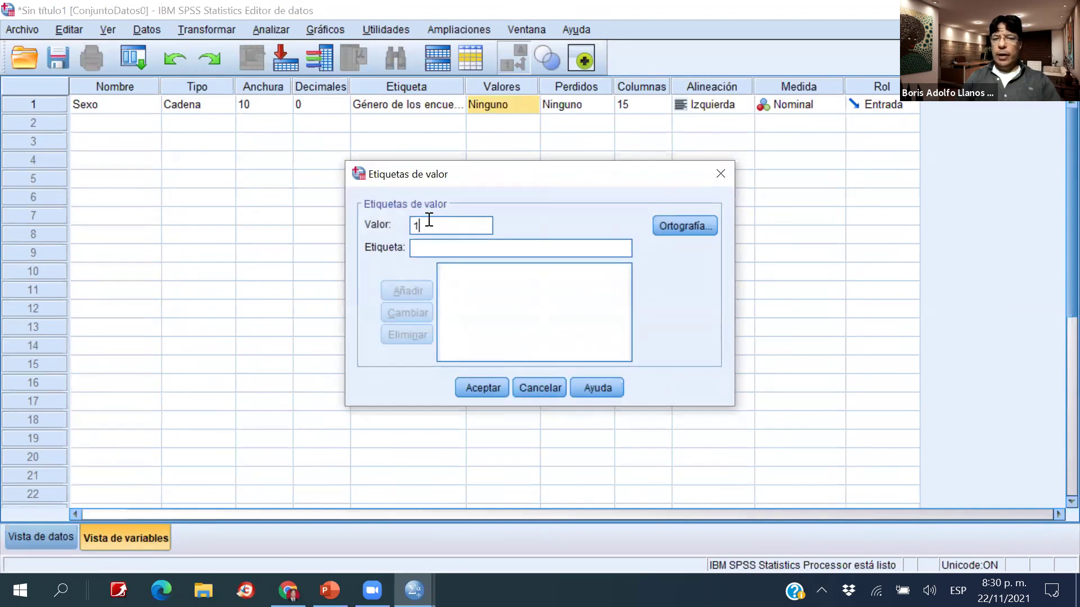
left_click(442, 245)
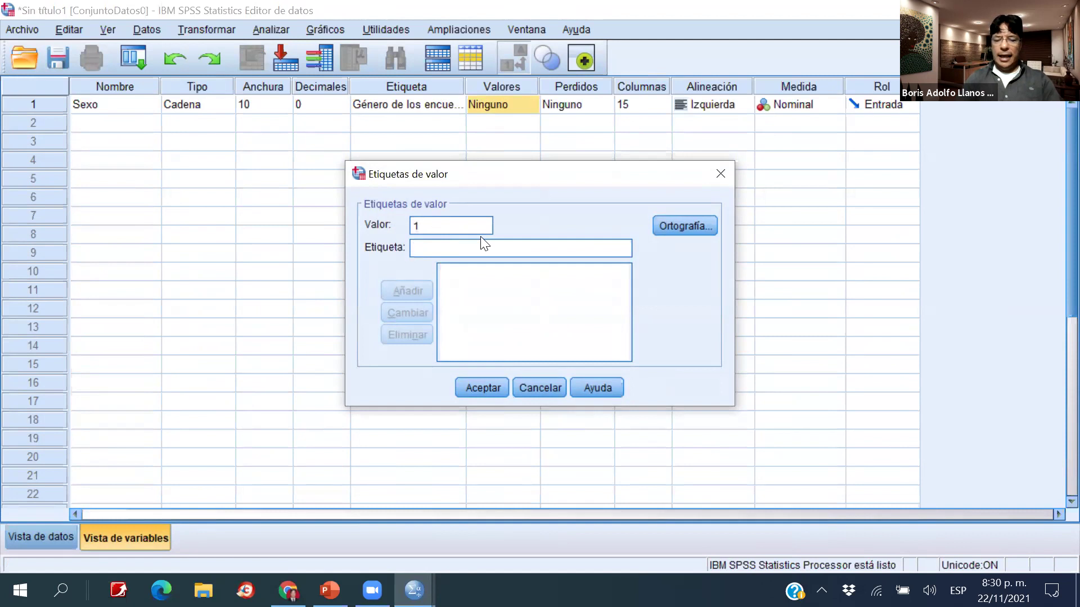
type("Femenino")
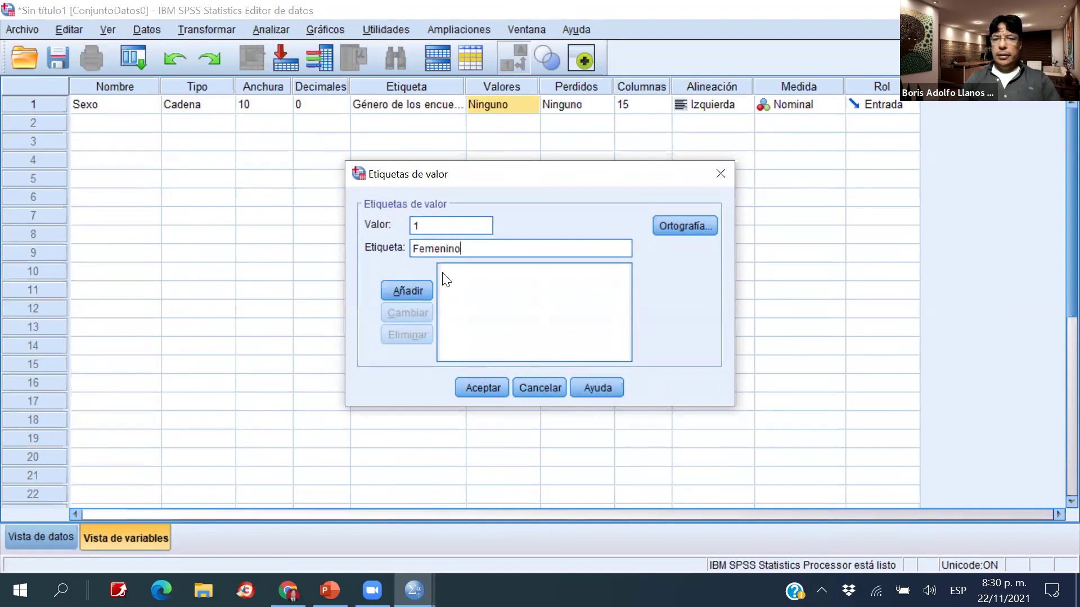
left_click(410, 288)
Add the value label 2 = Masculino to the Sexo variable.
type("2")
left_click(465, 248)
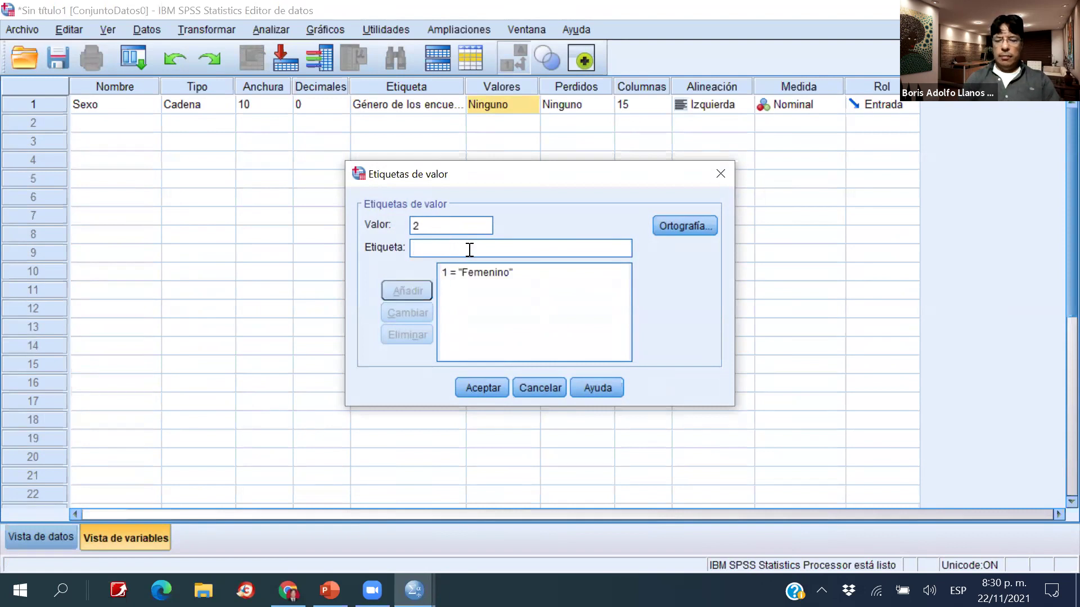
type("Masculino")
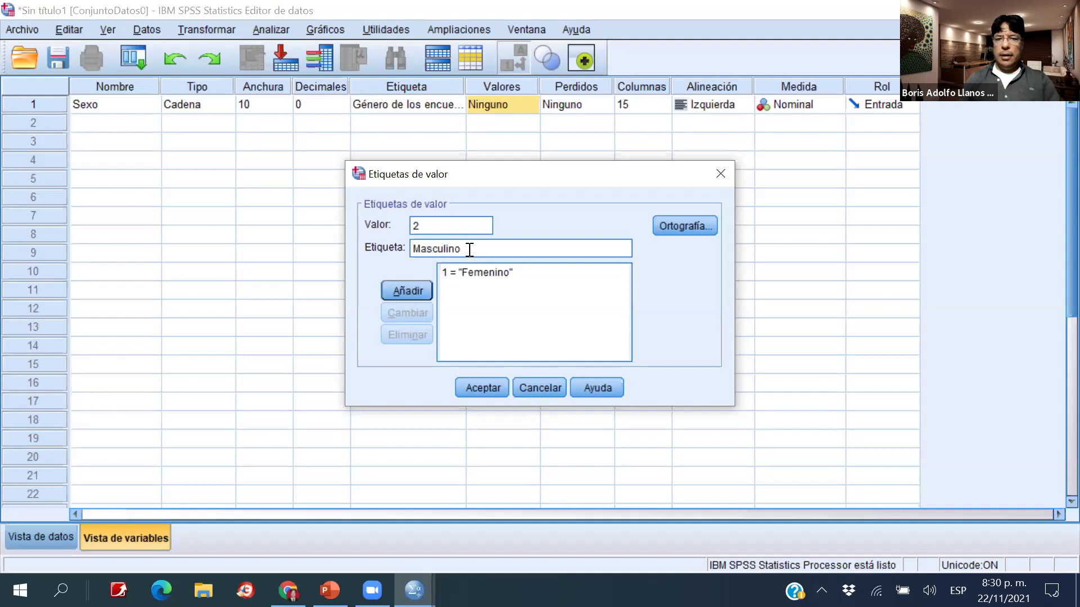
left_click(400, 302)
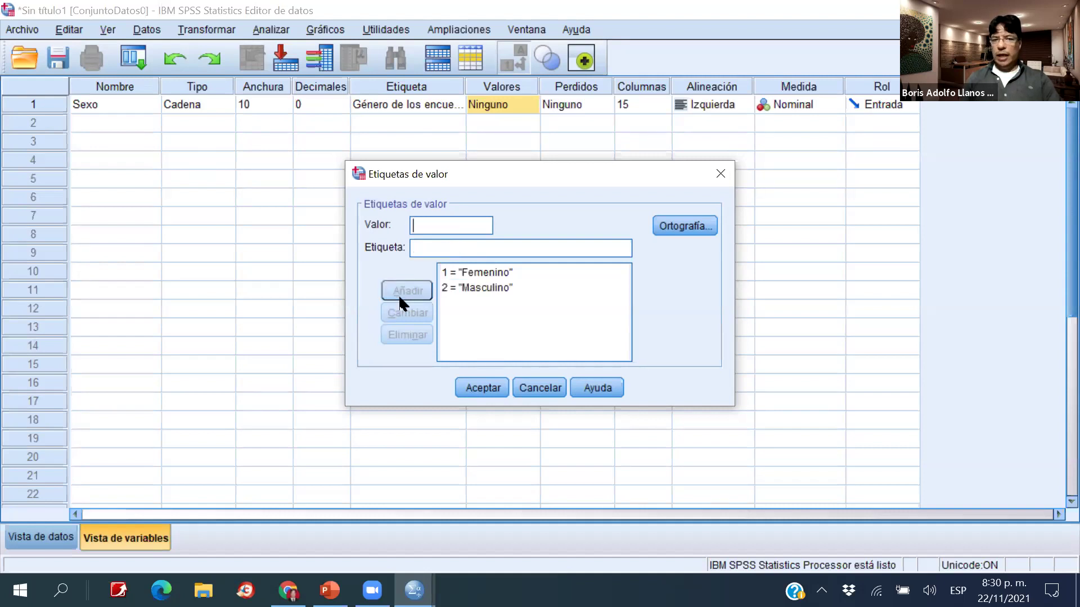
Add the value label 3 = Prefiero no decirlo to the Sexo variable and accept the value labels.
type("3")
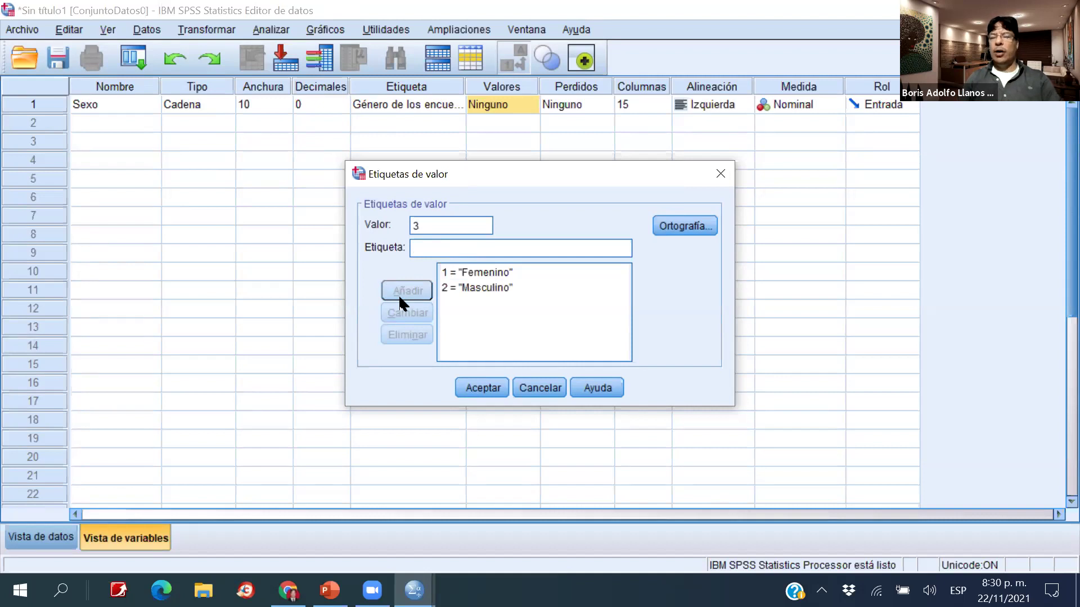
left_click(438, 246)
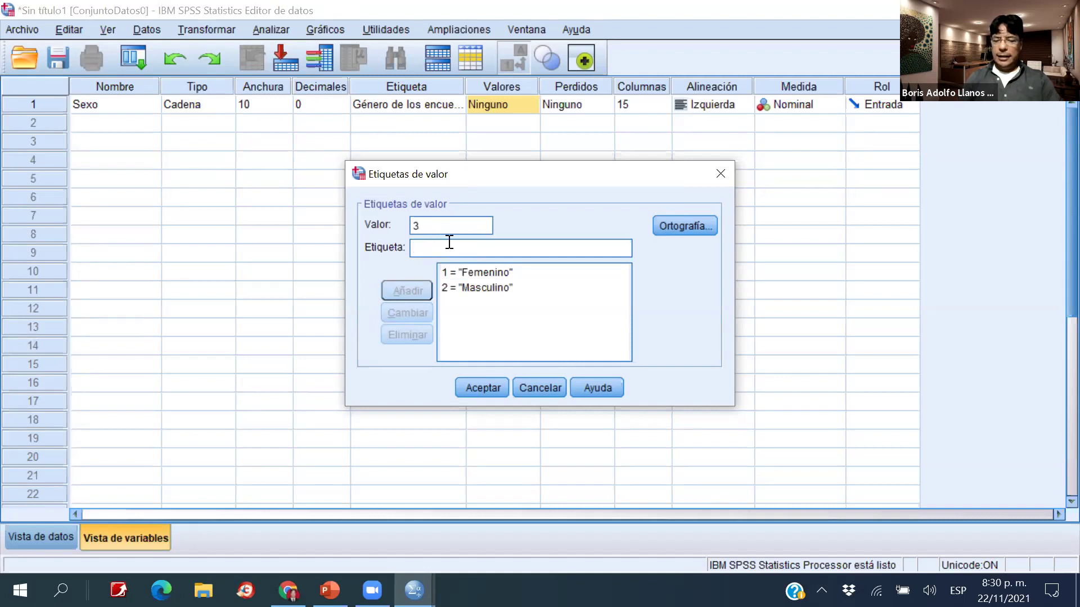
type("Preferio")
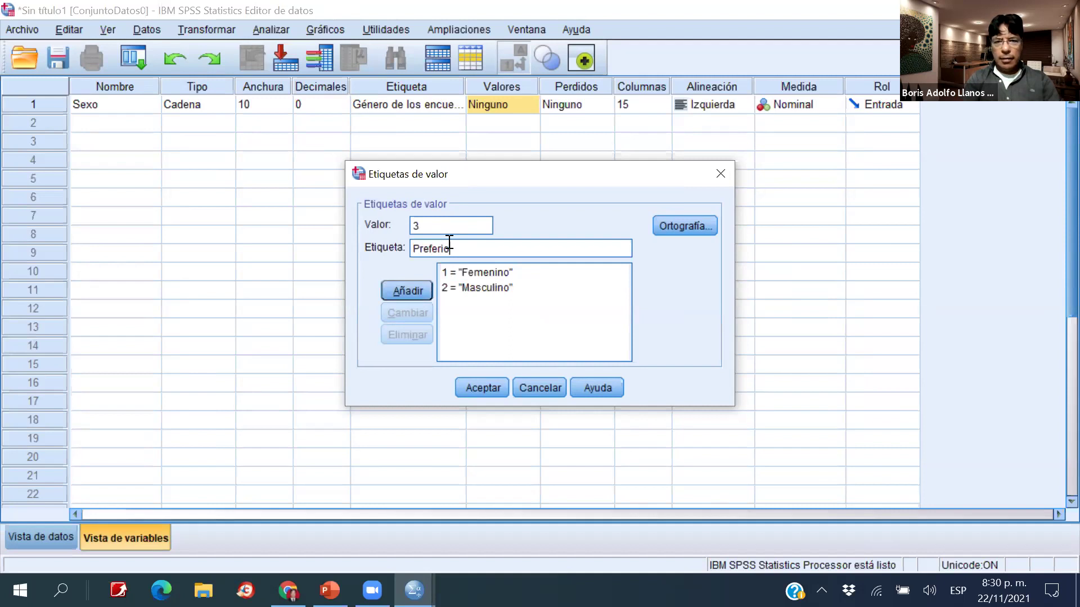
key("BackSpace")
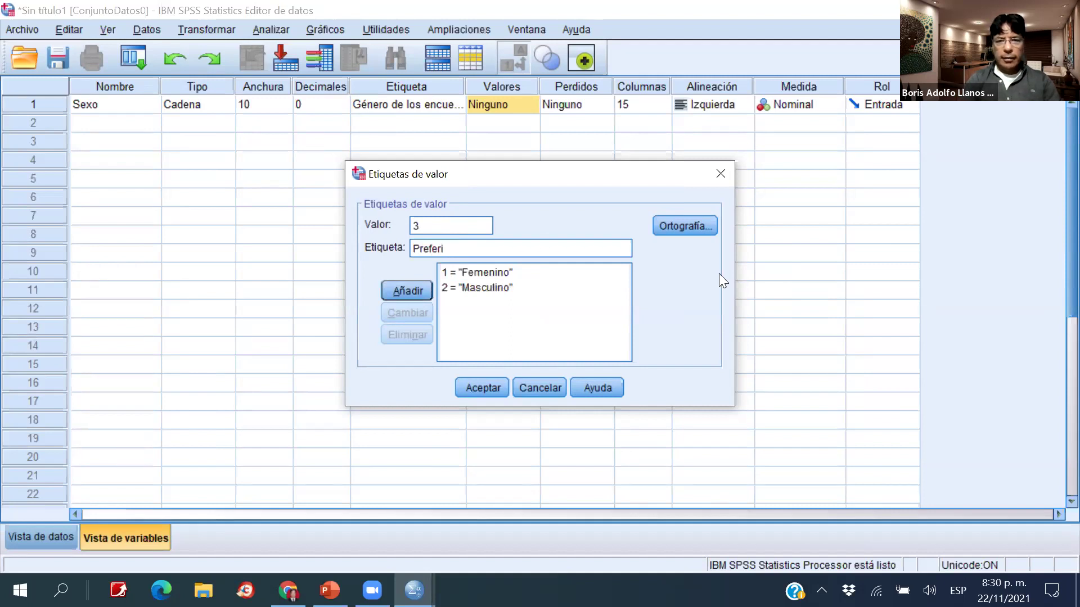
key("BackSpace")
key("BackSpace")
key("BackSpace")
type("iero no decirlo")
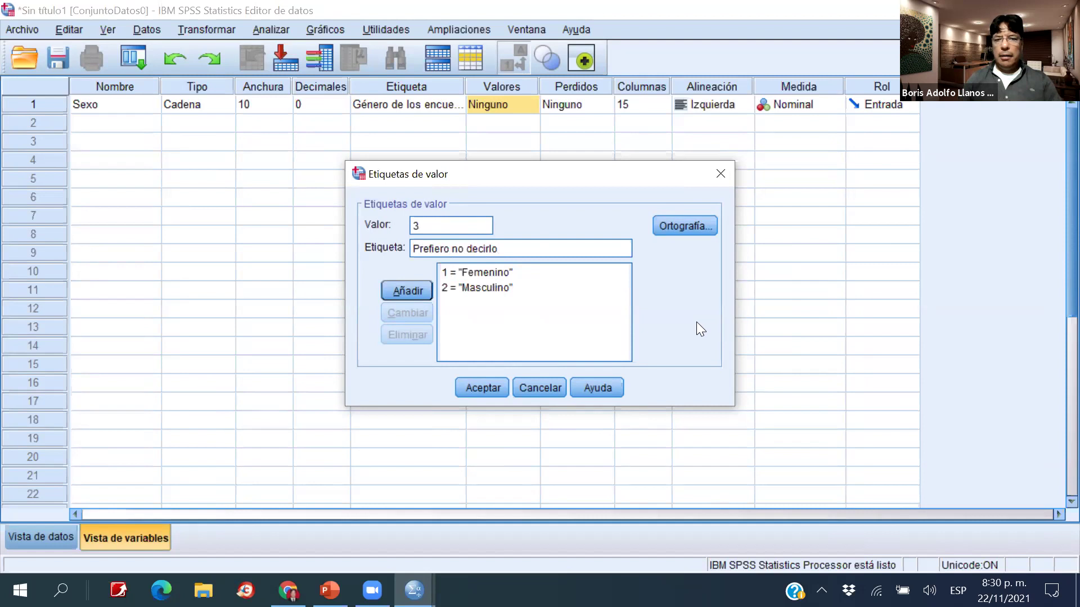
key("Return")
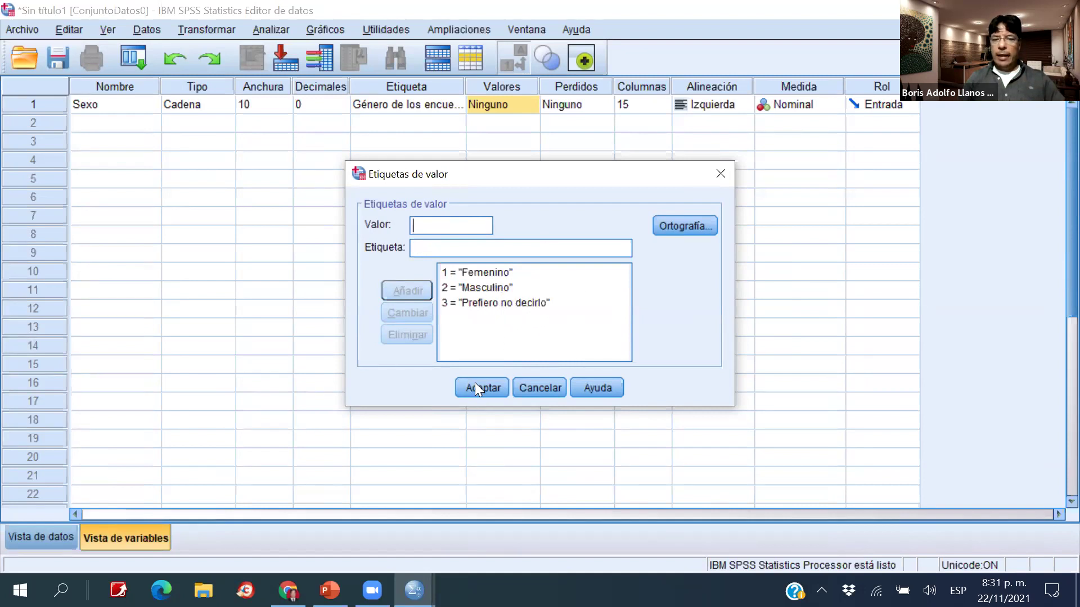
key("Return")
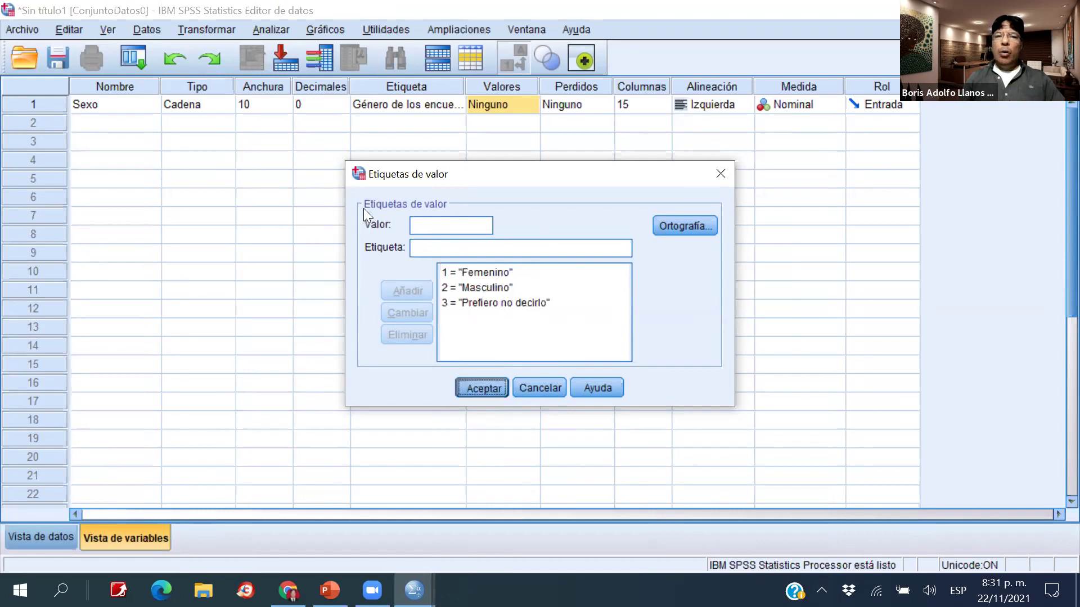
Choose Femenino as the Sexo value of the first case in the data view.
left_click(67, 529)
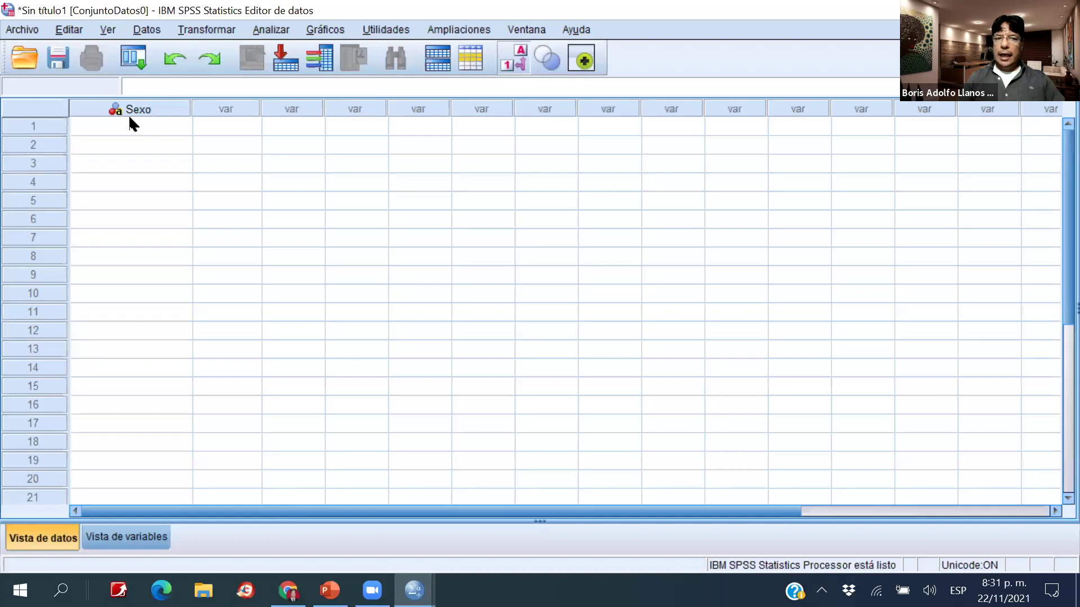
left_click(182, 131)
left_click(183, 127)
left_click(184, 127)
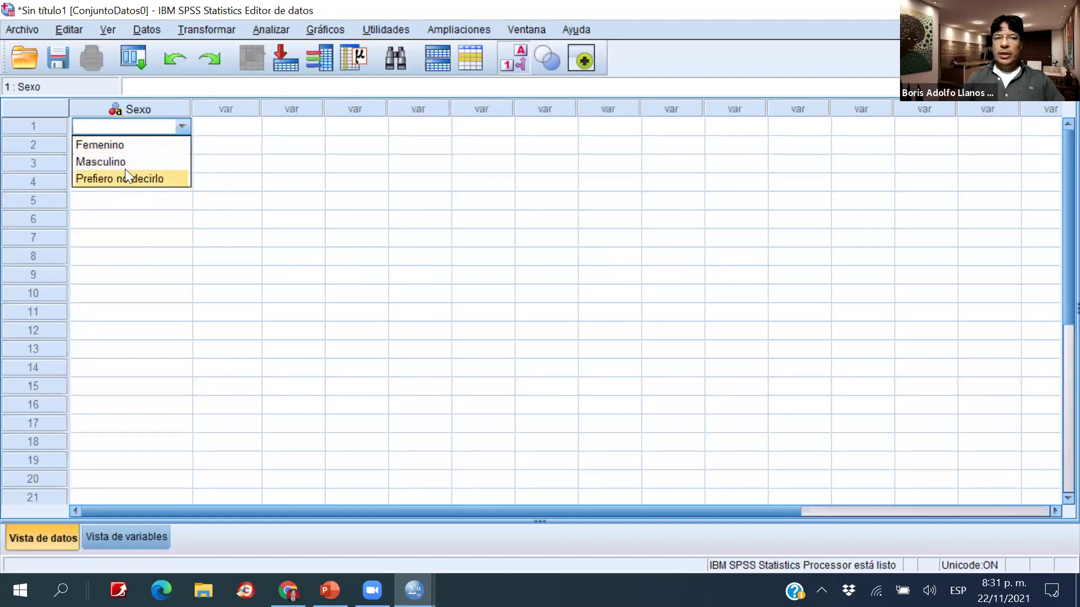
left_click(110, 146)
Choose Masculino as the Sexo value of the second case.
left_click(172, 146)
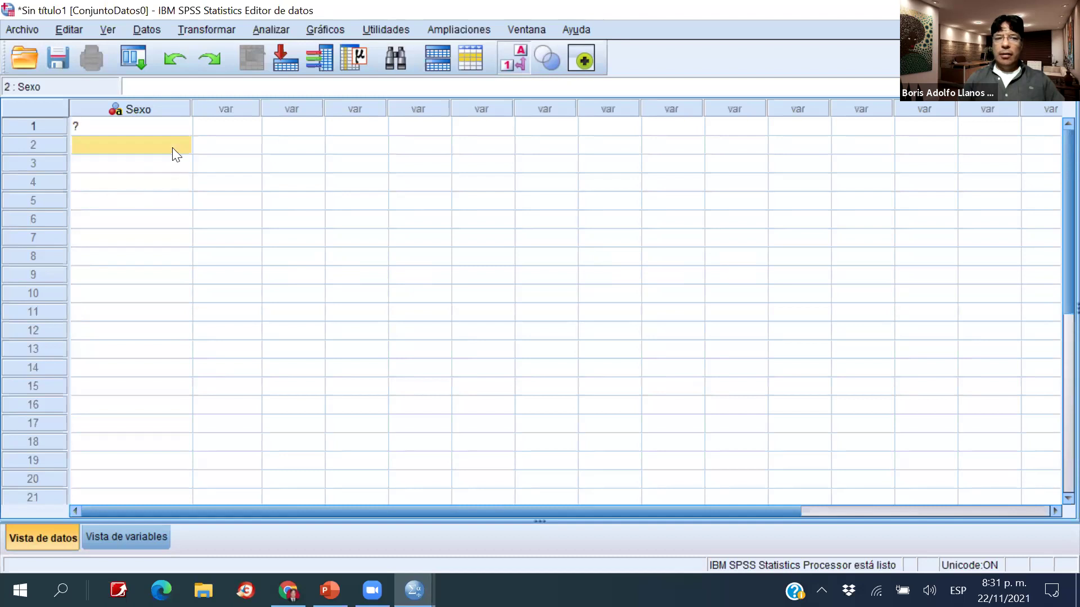
left_click(182, 148)
left_click(182, 145)
left_click(175, 147)
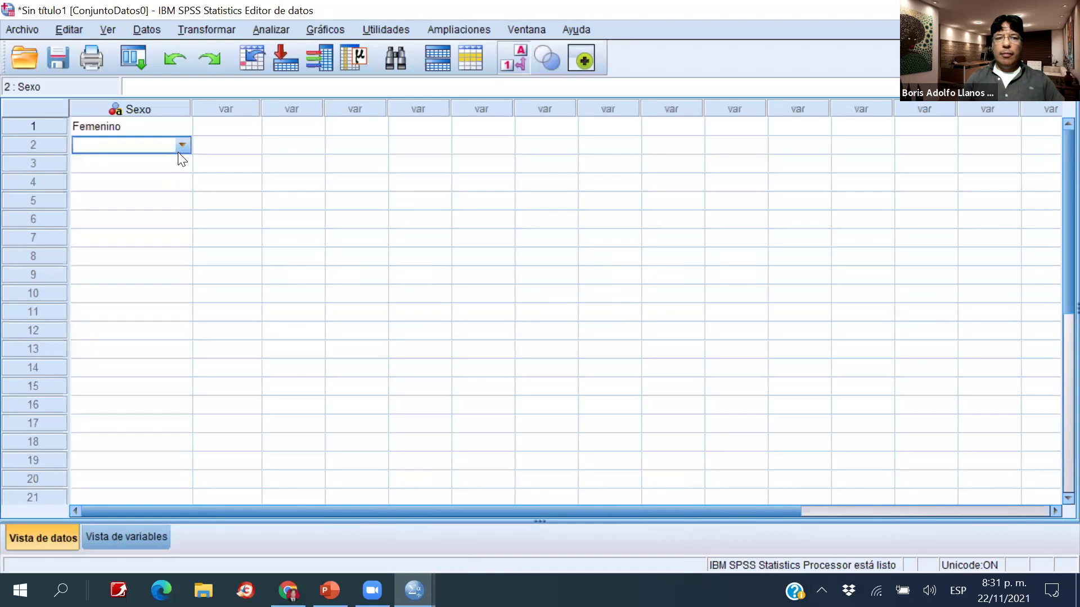
left_click(183, 146)
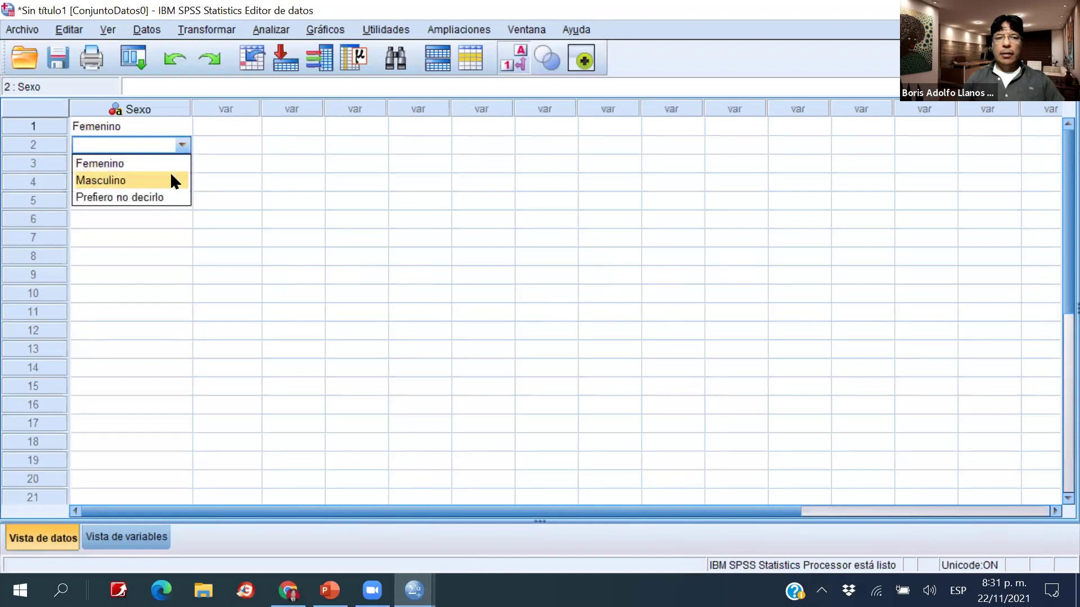
key("Return")
Choose Prefiero no decirlo as the Sexo value of the third case.
left_click(182, 167)
left_click(182, 165)
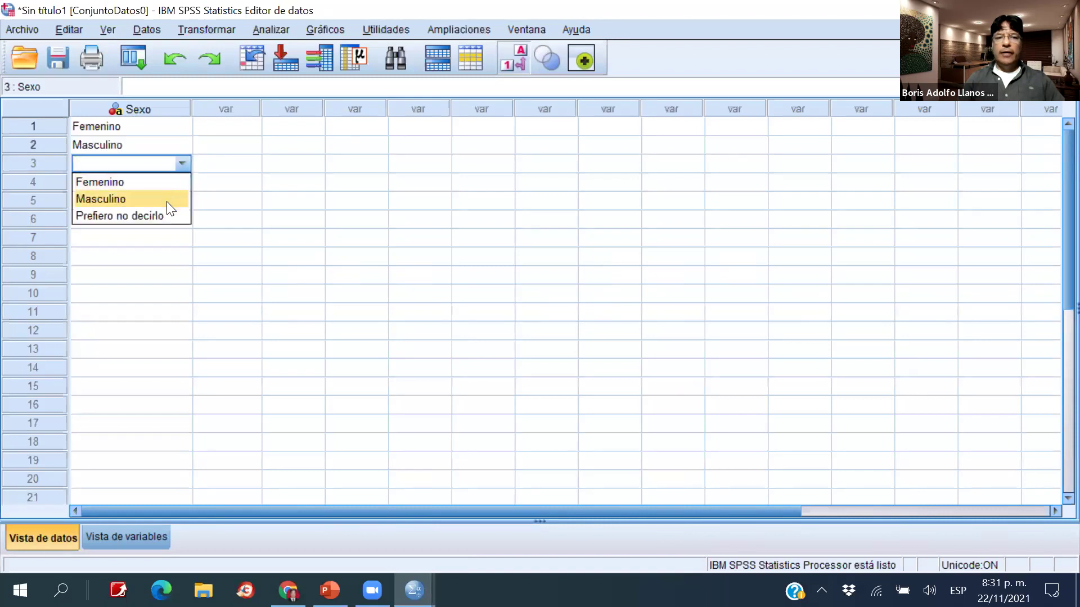
left_click(165, 214)
left_click(153, 195)
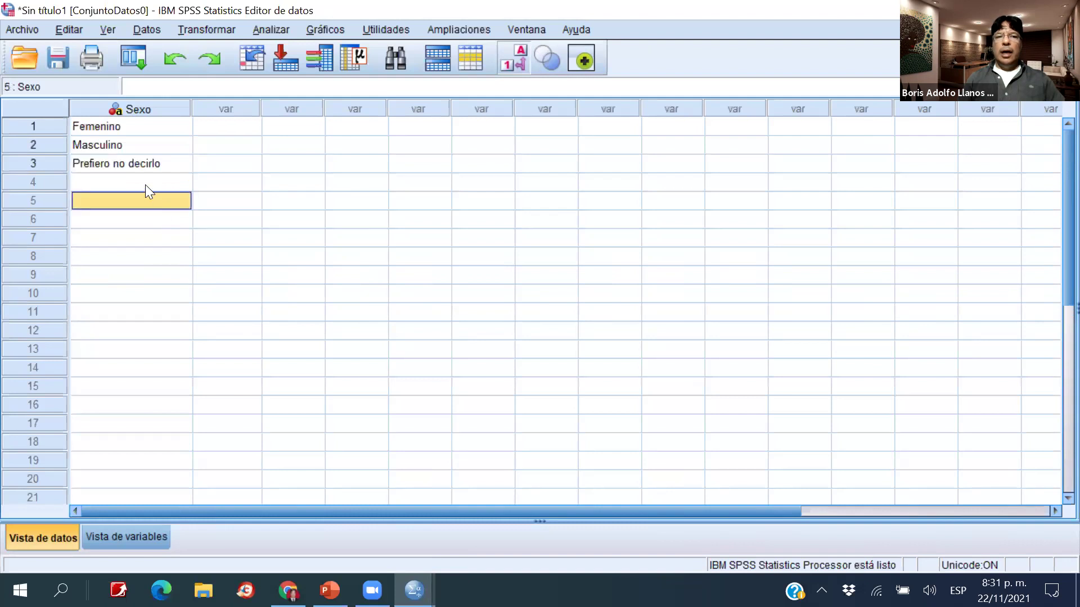
left_click(145, 184)
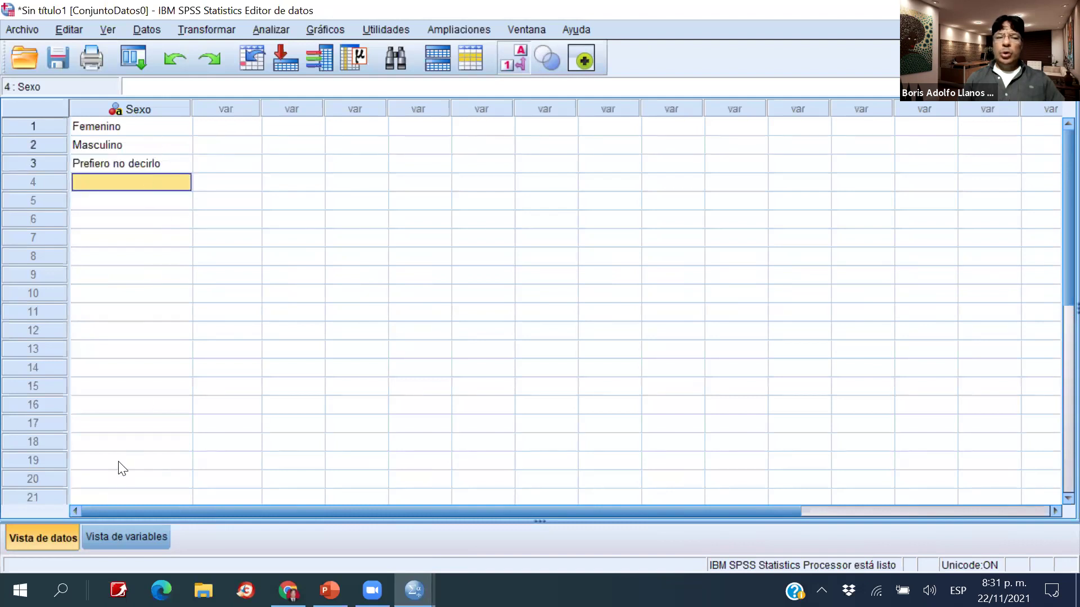
Check the numeric codes in the value labels of the Sexo variable and return to the data view.
left_click(128, 537)
left_click(502, 103)
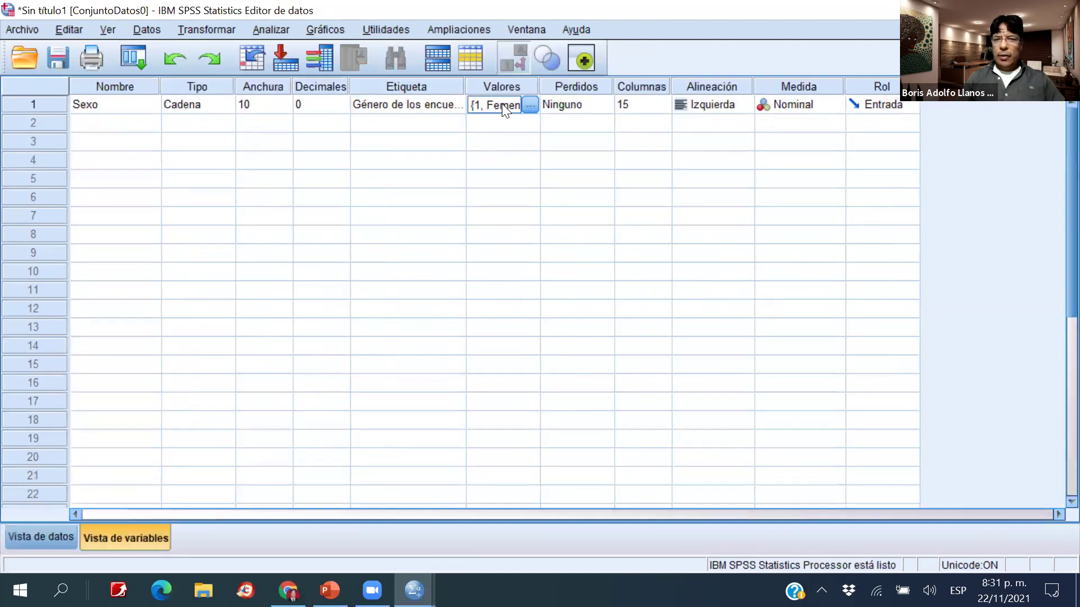
left_click(530, 105)
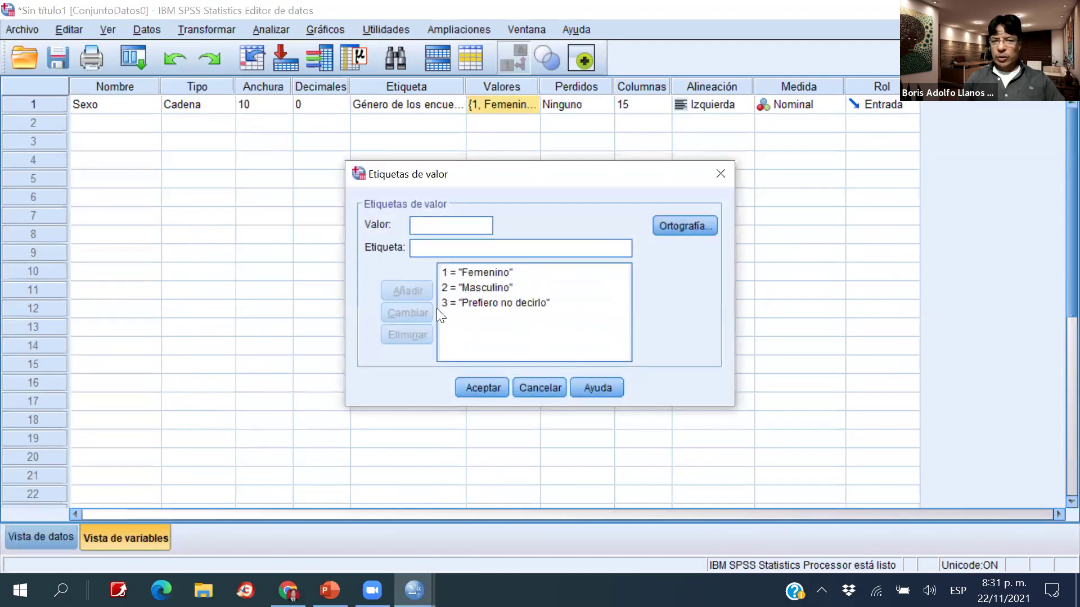
left_click(543, 389)
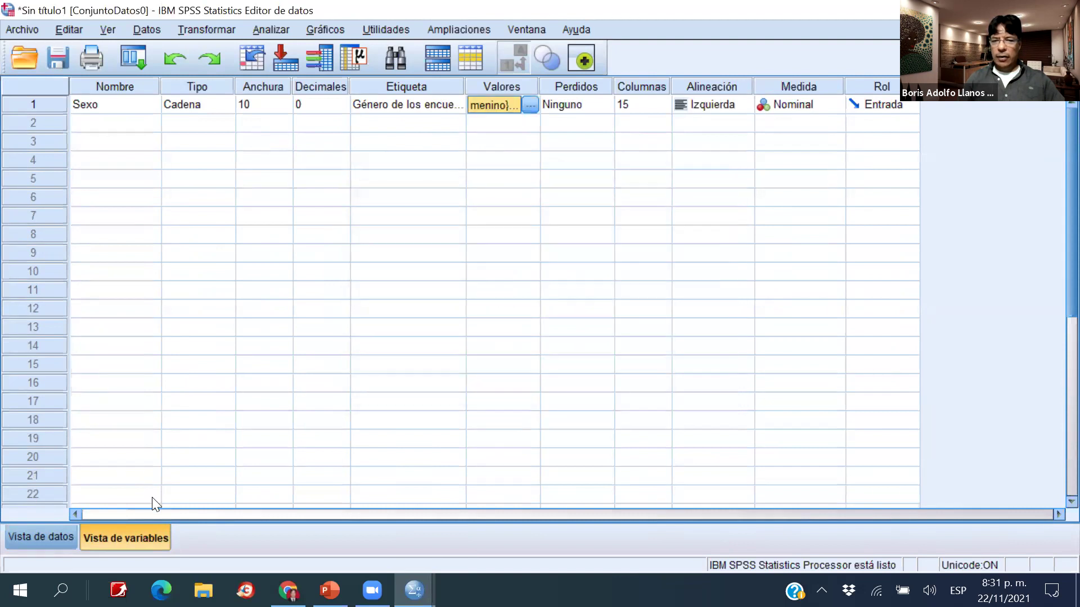
left_click(57, 536)
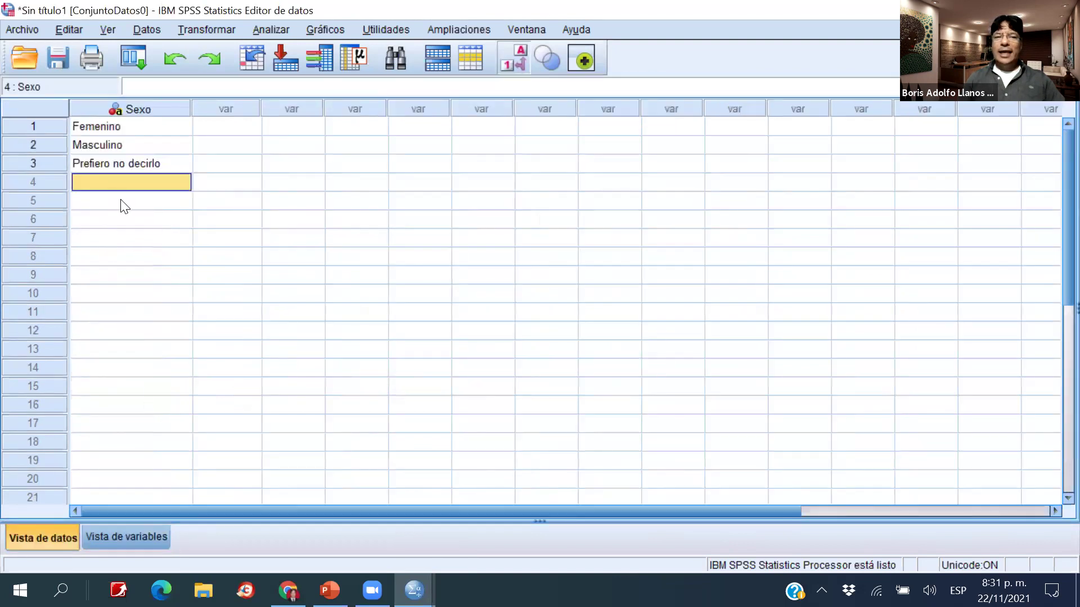
Choose Femenino as the Sexo value of case 4 and enter code 2 for case 5.
left_click(185, 188)
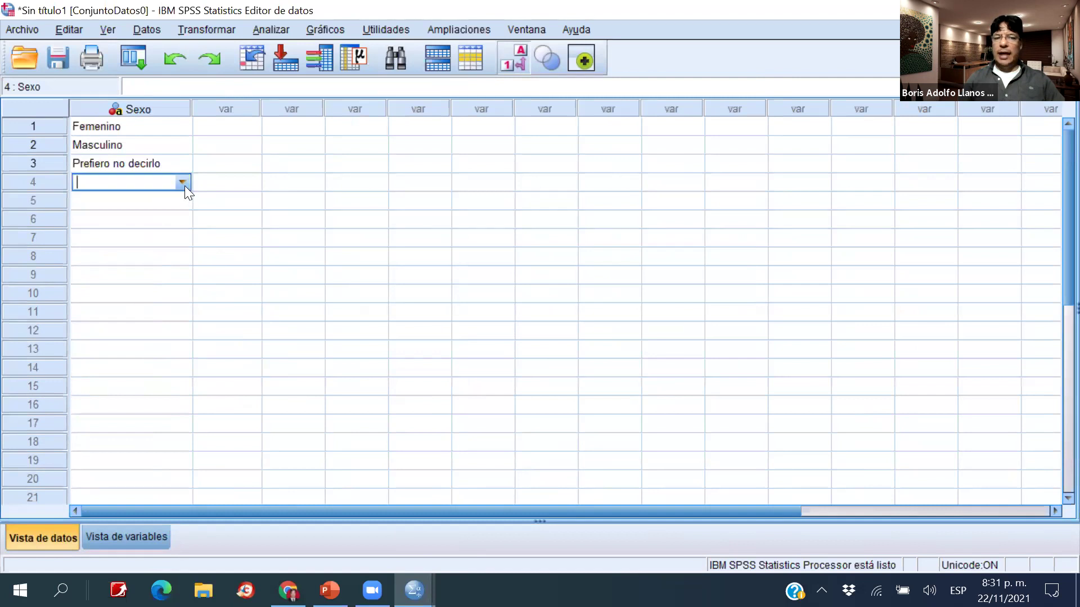
left_click(183, 184)
left_click(120, 201)
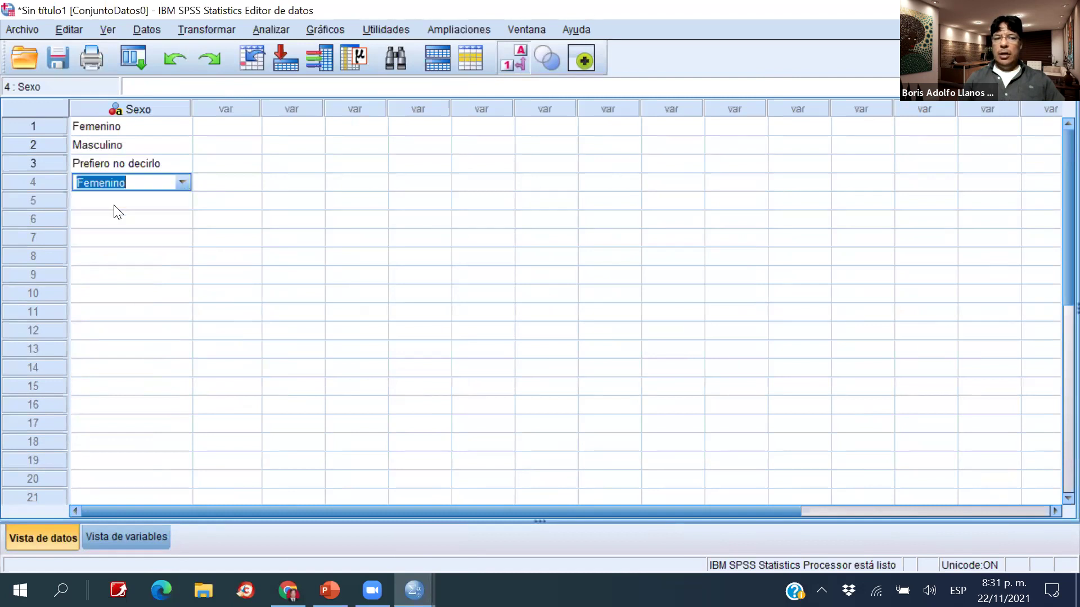
left_click(119, 203)
type("2")
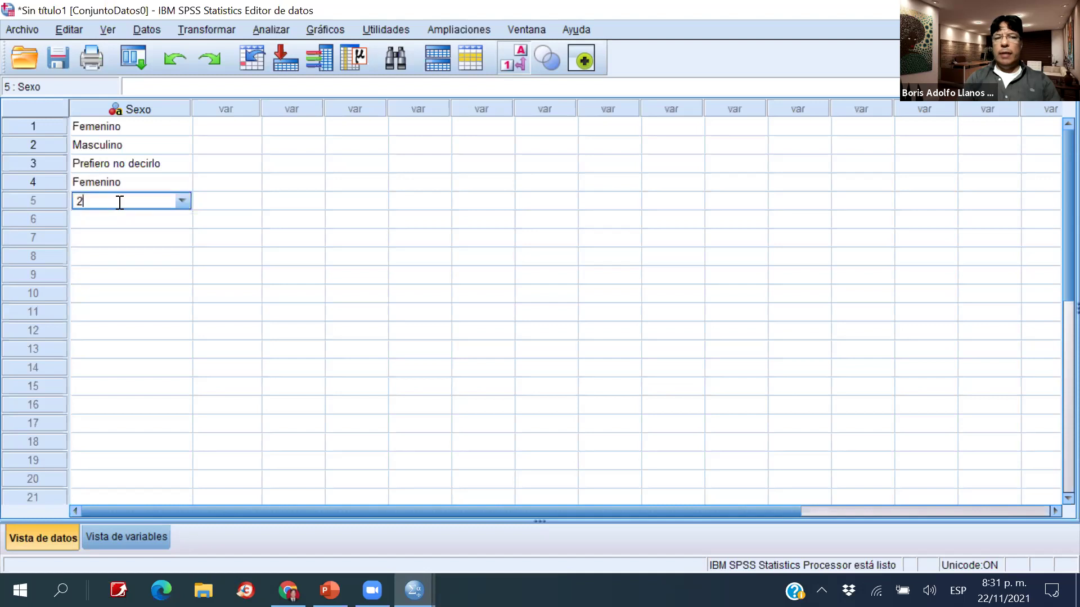
key("Return")
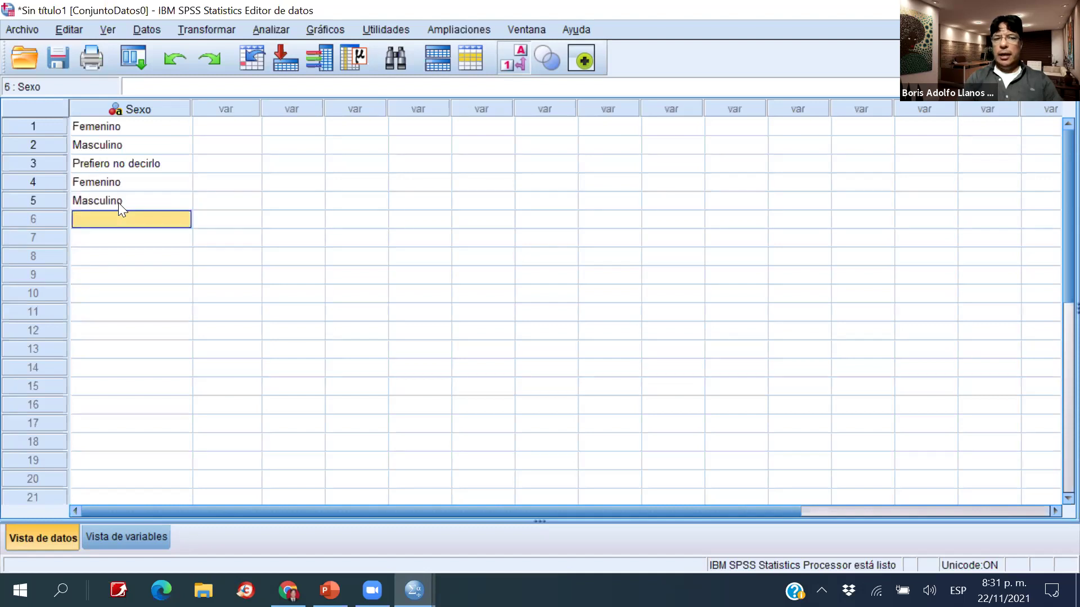
Enter the Sexo codes 3, 1, 2, 1, 1, 1, 3 and 2 for cases 6 to 13.
type("3")
key("Return")
type("1")
key("Return")
type("2")
key("Return")
type("1")
key("Return")
type("1")
key("Return")
type("1")
key("Return")
type("3")
key("Return")
type("2")
key("Tab")
Go through the Sexo values entered in the data view case by case.
key("Left")
key("Up")
key("Up")
key("Up")
key("Up")
key("Up")
key("Up")
key("Up")
key("Up")
key("Up")
key("Up")
key("Up")
key("Up")
key("Down")
key("Down")
key("Down")
key("Down")
key("Down")
key("Down")
key("Down")
key("Down")
key("Down")
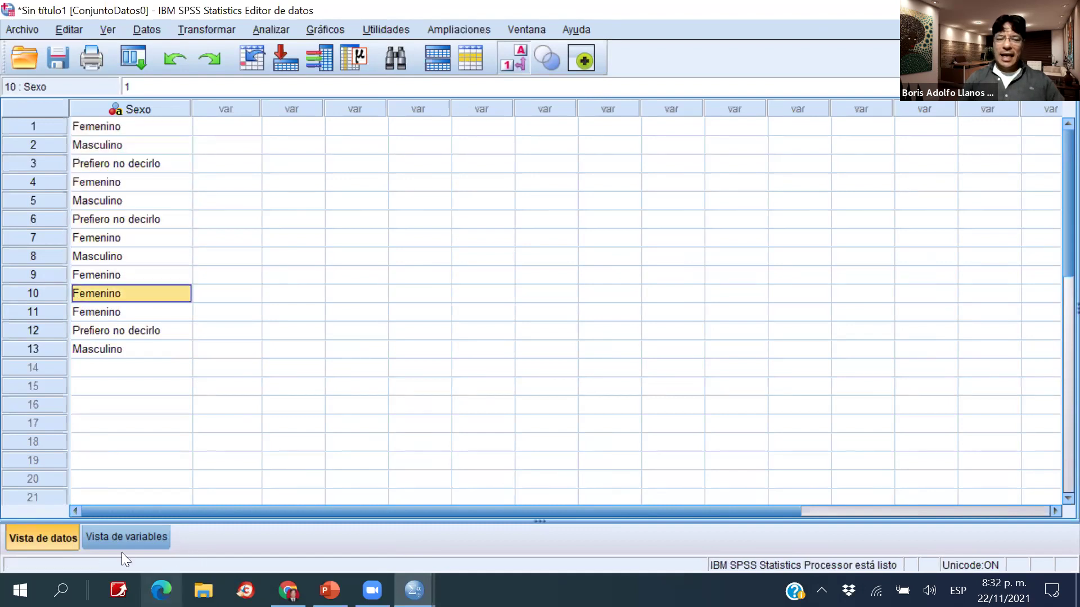
Compare the entered data with the Sexo variable's defined value labels, leaving the definitions as they are.
left_click(127, 536)
left_click(517, 106)
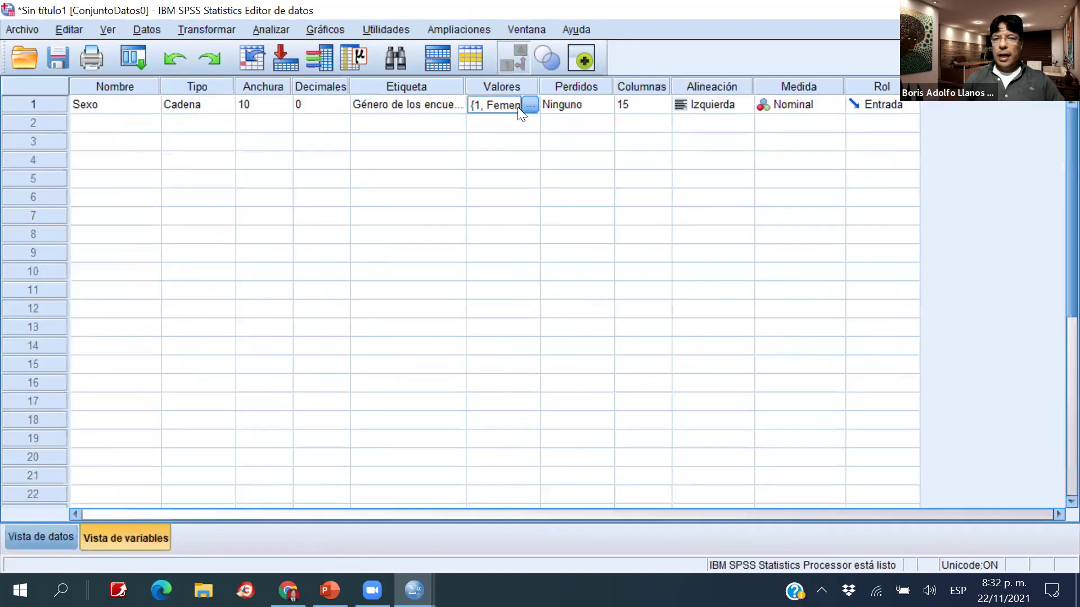
left_click(531, 106)
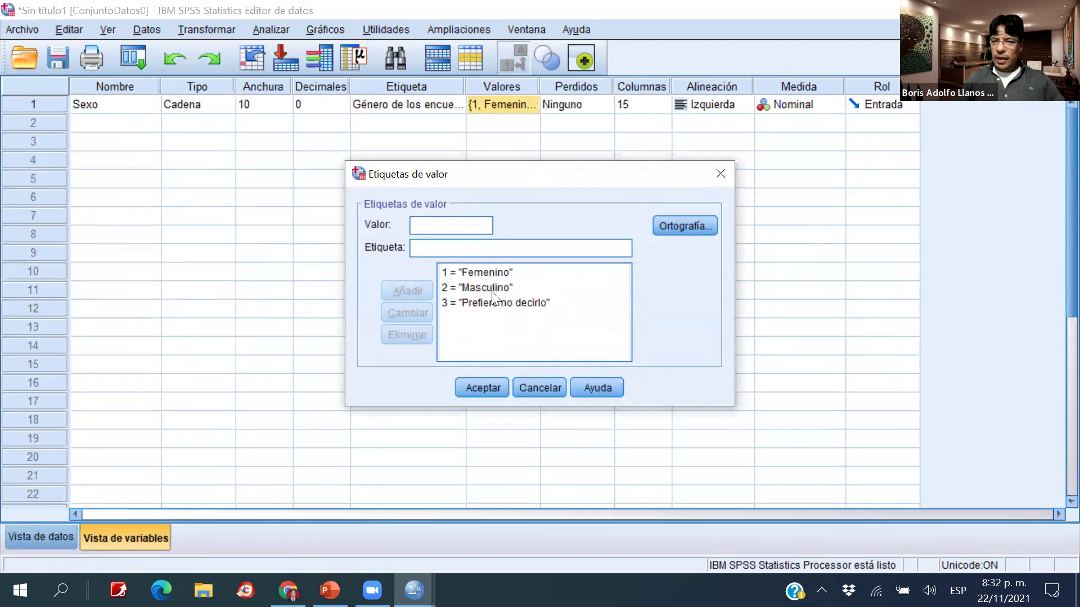
left_click(537, 388)
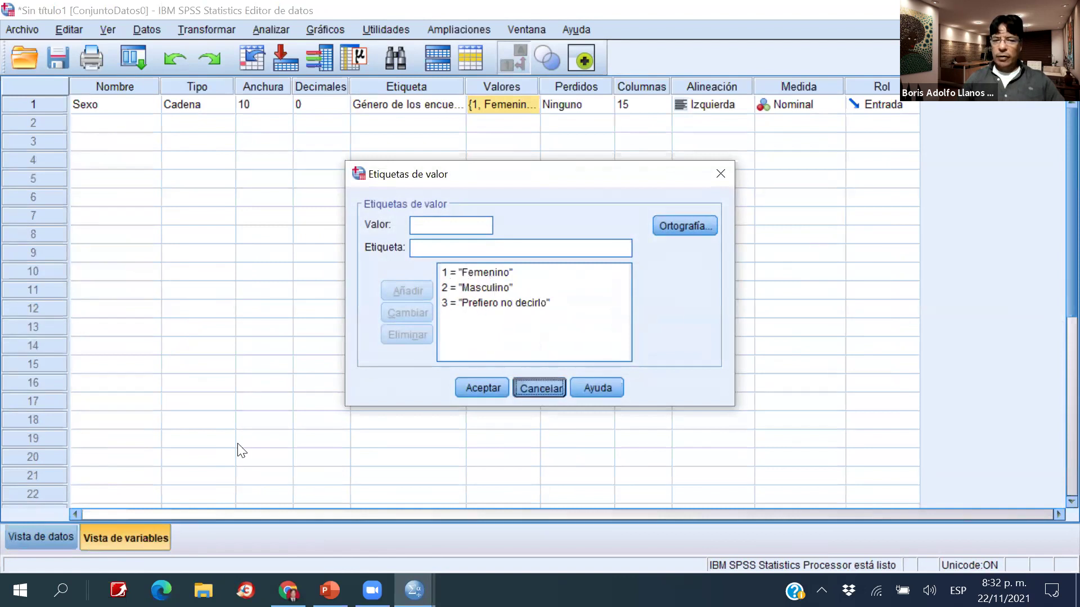
left_click(42, 536)
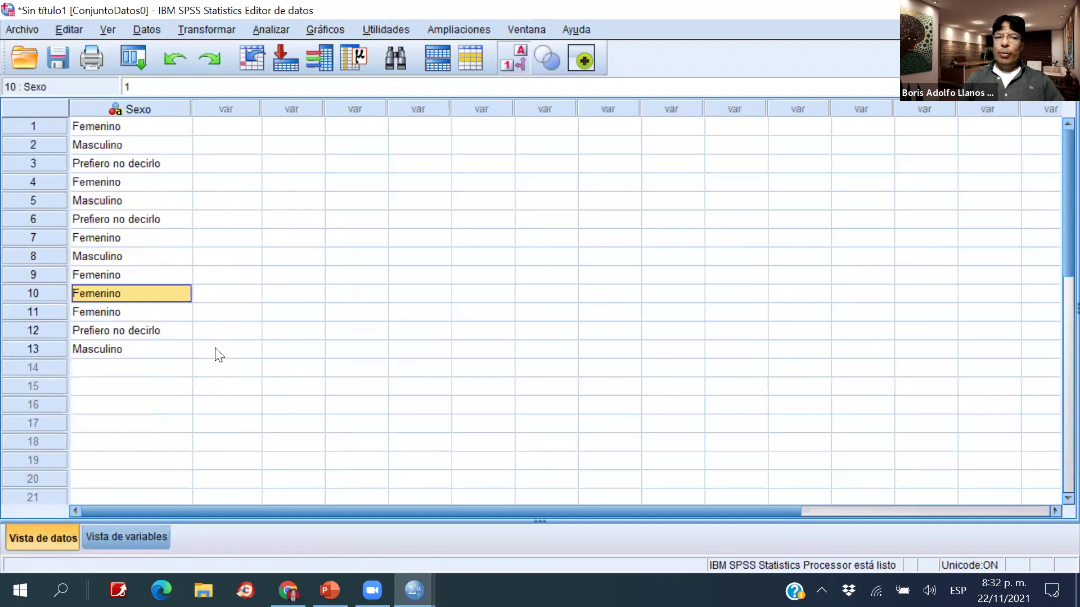
Switch the data view from value labels to numeric codes and back to labels.
left_click(230, 330)
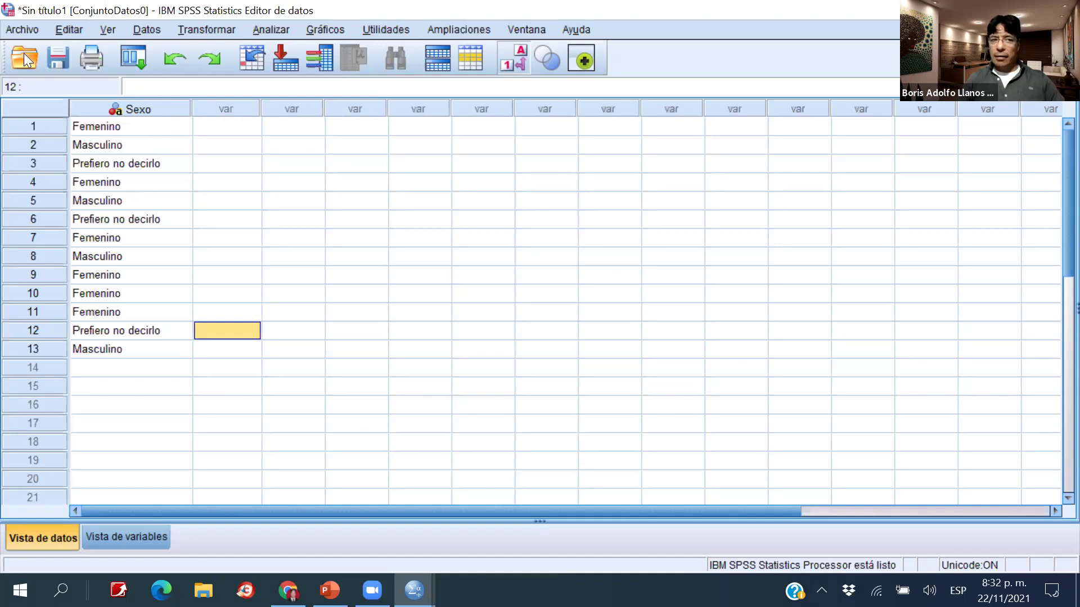
left_click(519, 63)
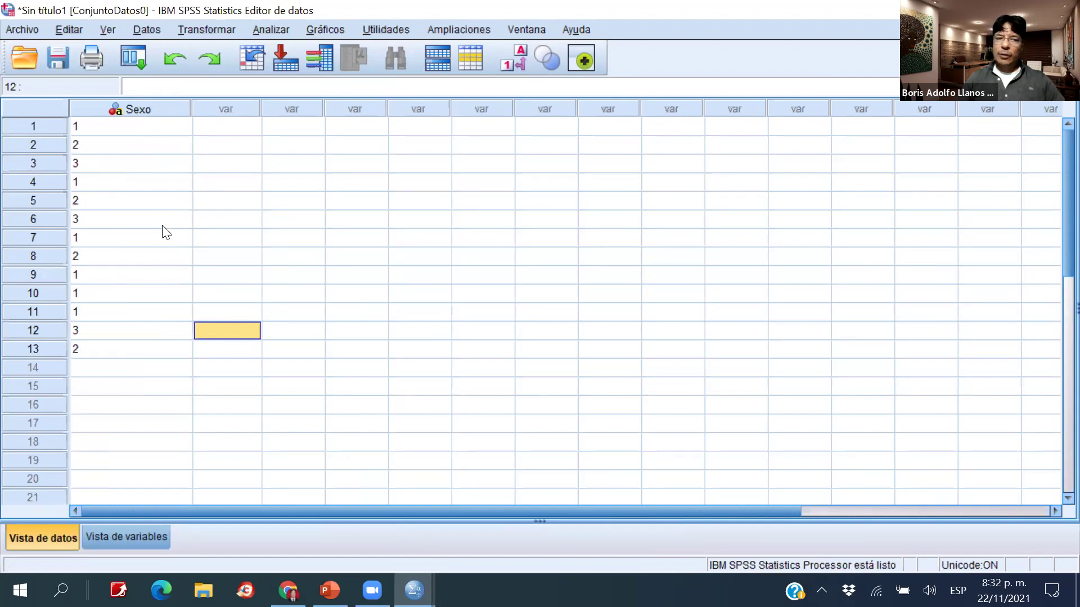
left_click(513, 61)
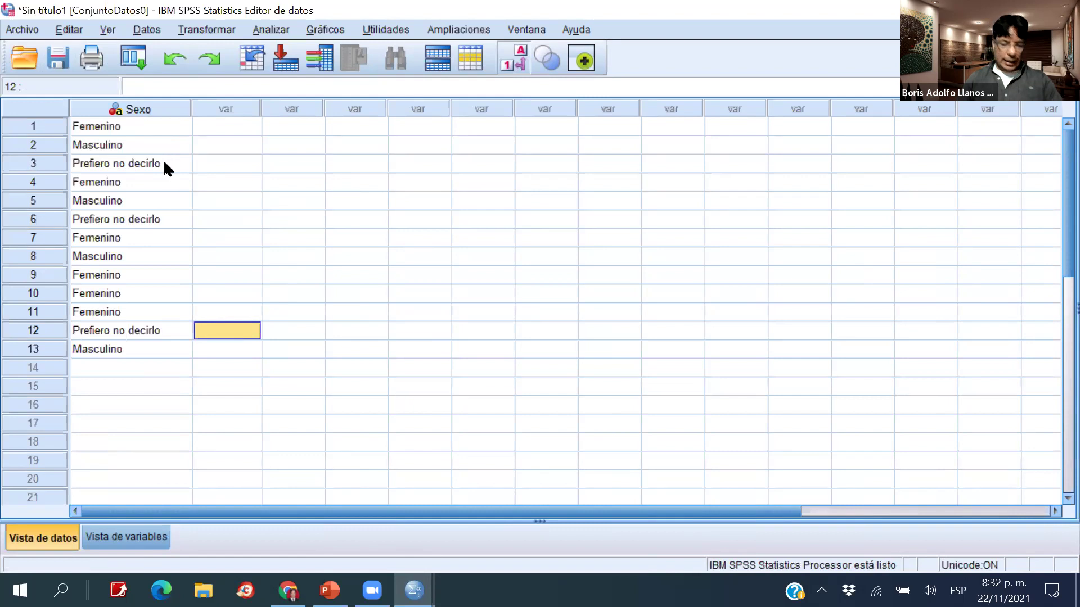
Examine the missing-value options of the Sexo variable and close them without changes.
left_click(121, 537)
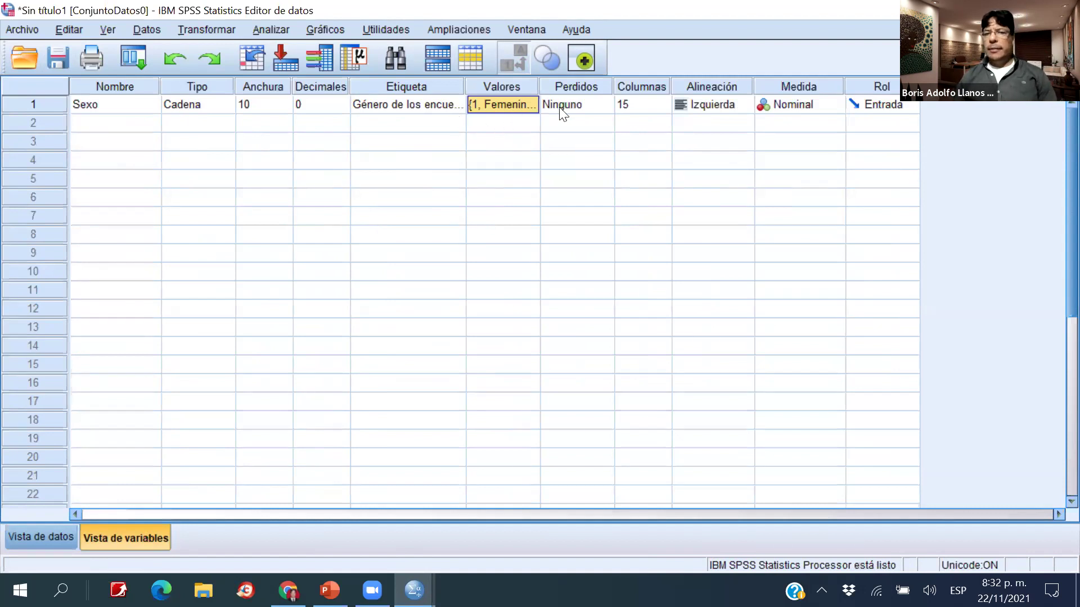
left_click(591, 109)
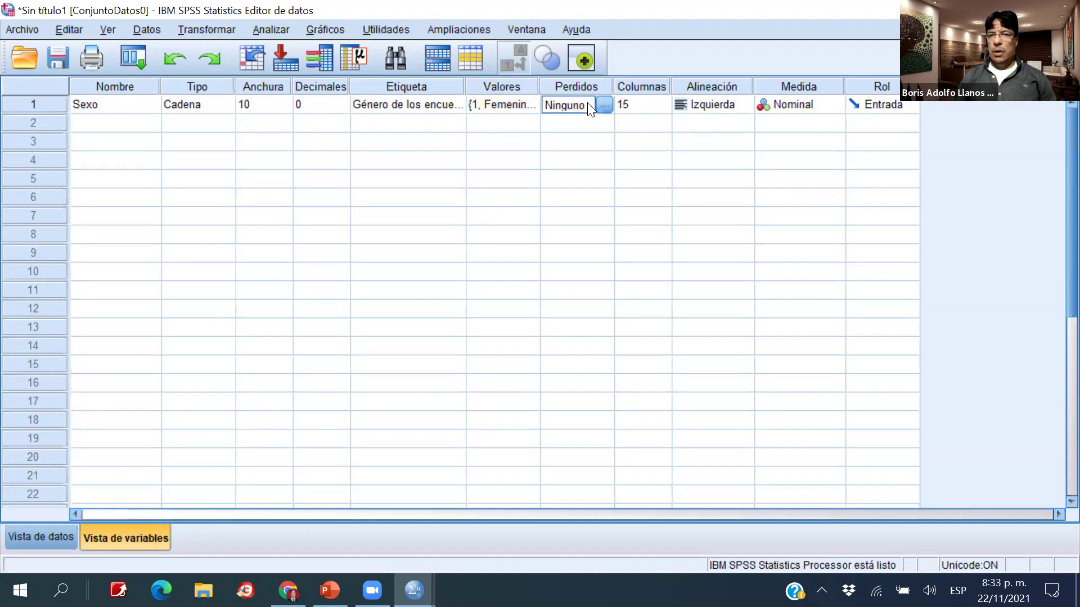
left_click(601, 105)
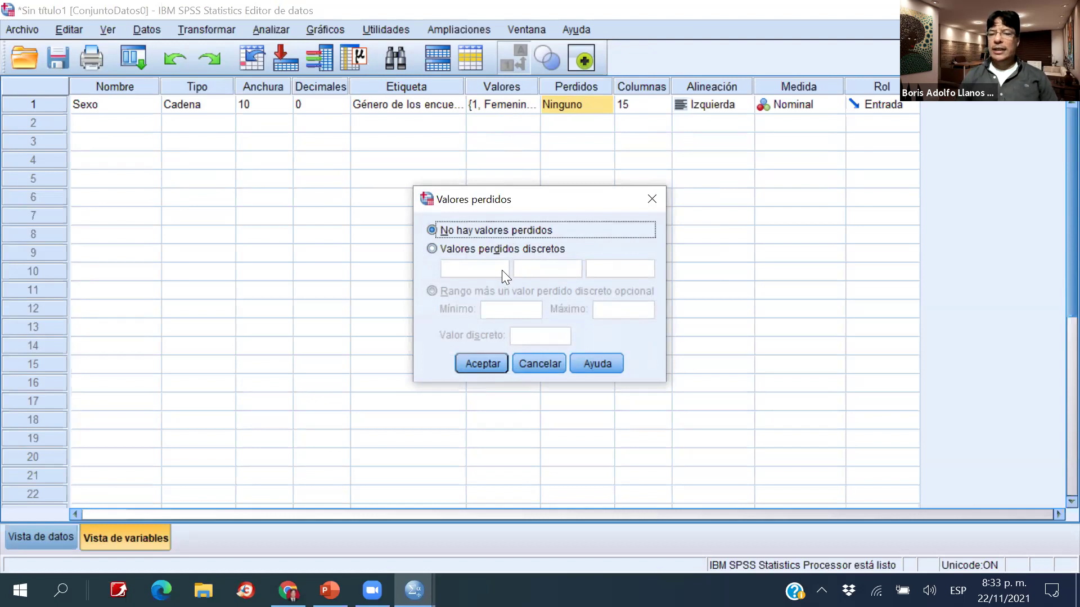
left_click(537, 363)
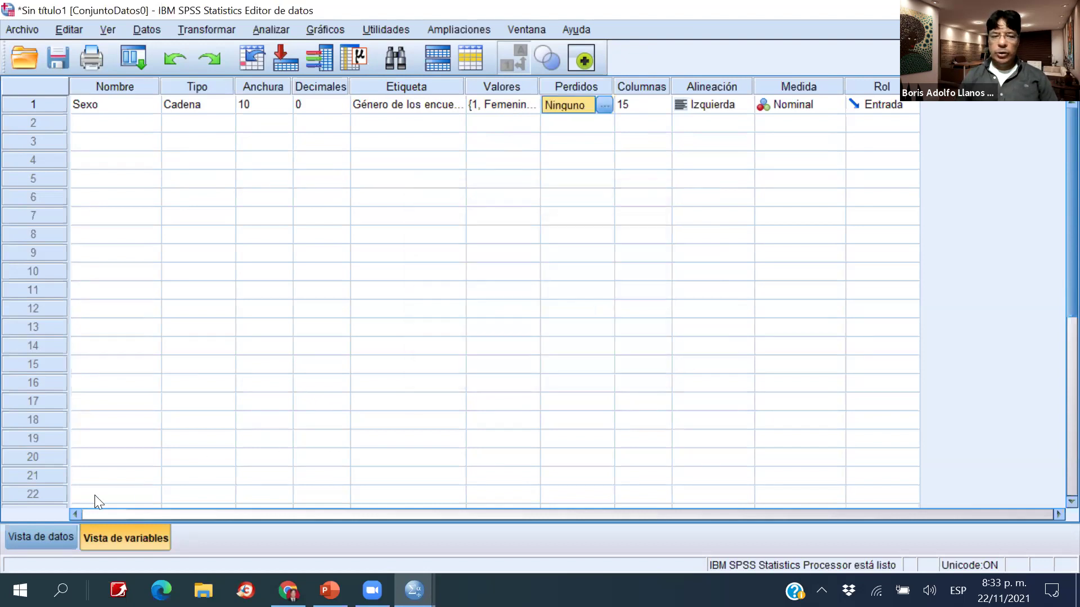
Leave case 14 blank and enter the Sexo codes 3, 1 and 2 for cases 15 to 17.
left_click(31, 535)
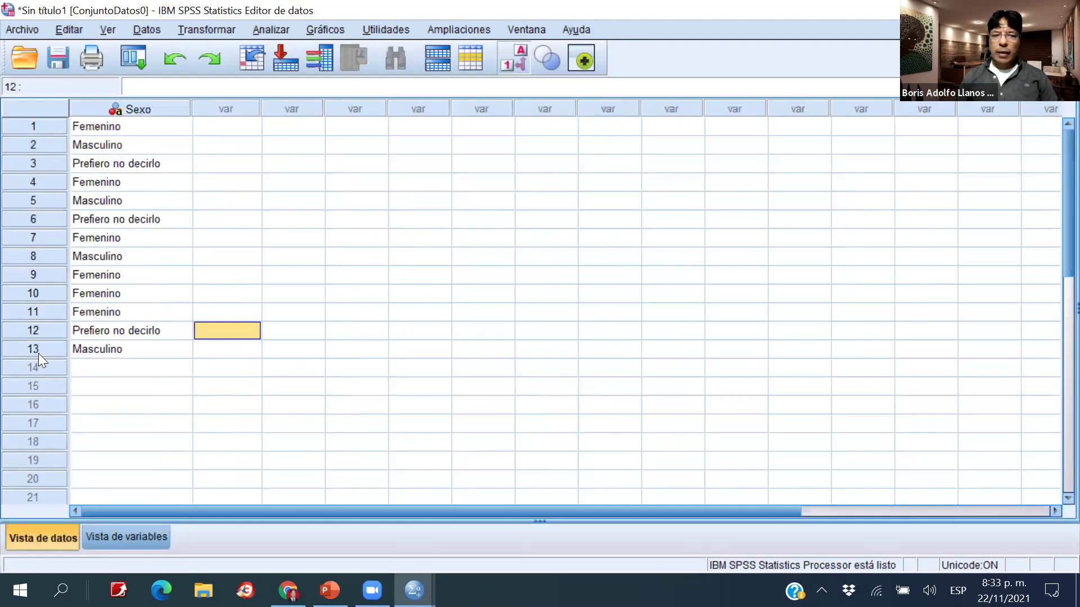
left_click(90, 367)
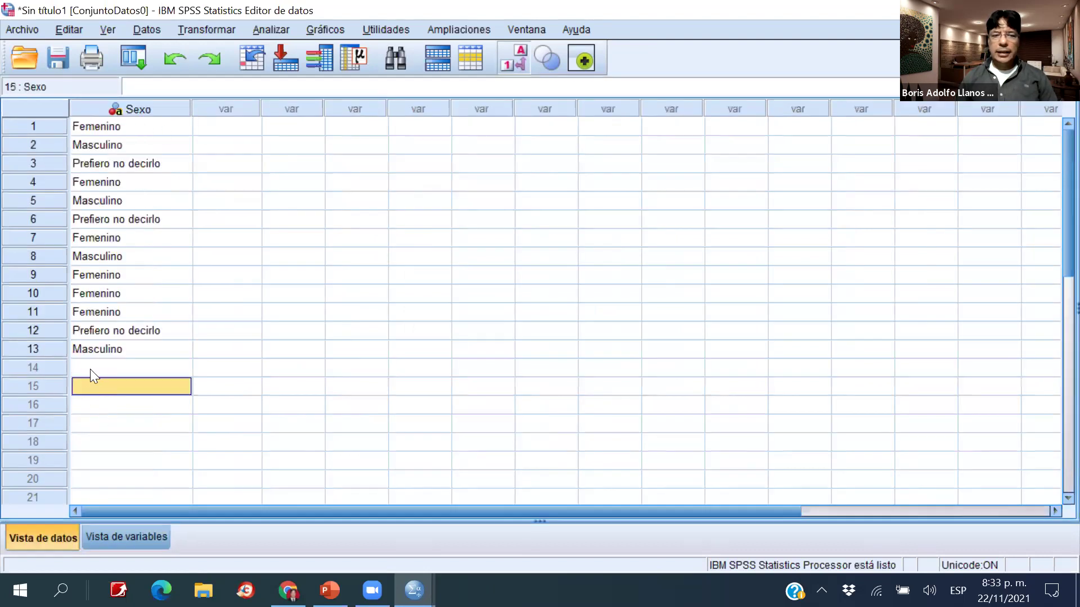
left_click(89, 388)
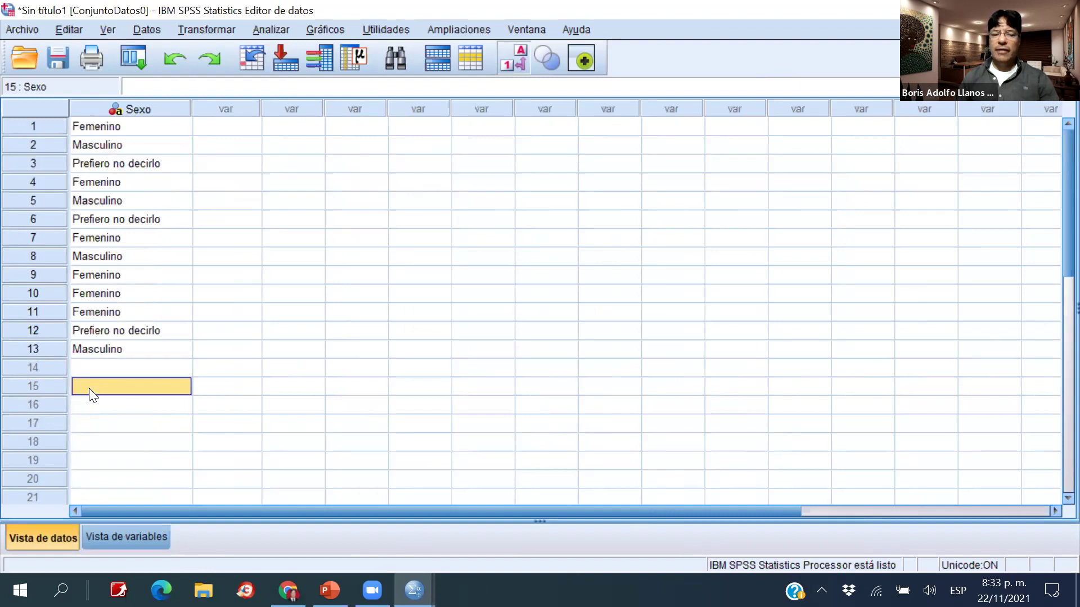
type("3")
key("Return")
type("1")
key("Return")
type("2")
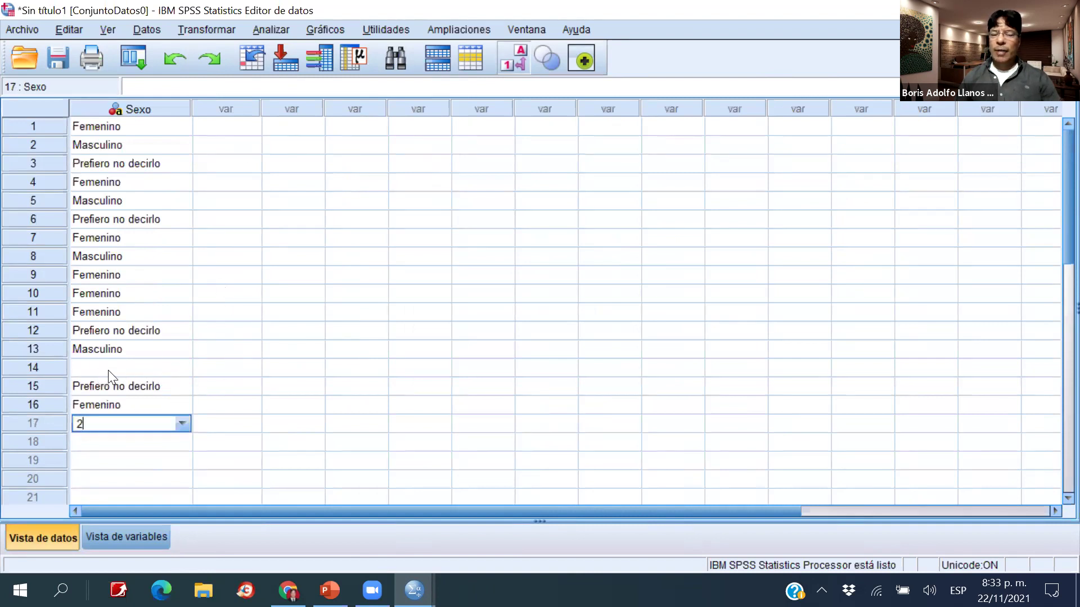
left_click(115, 445)
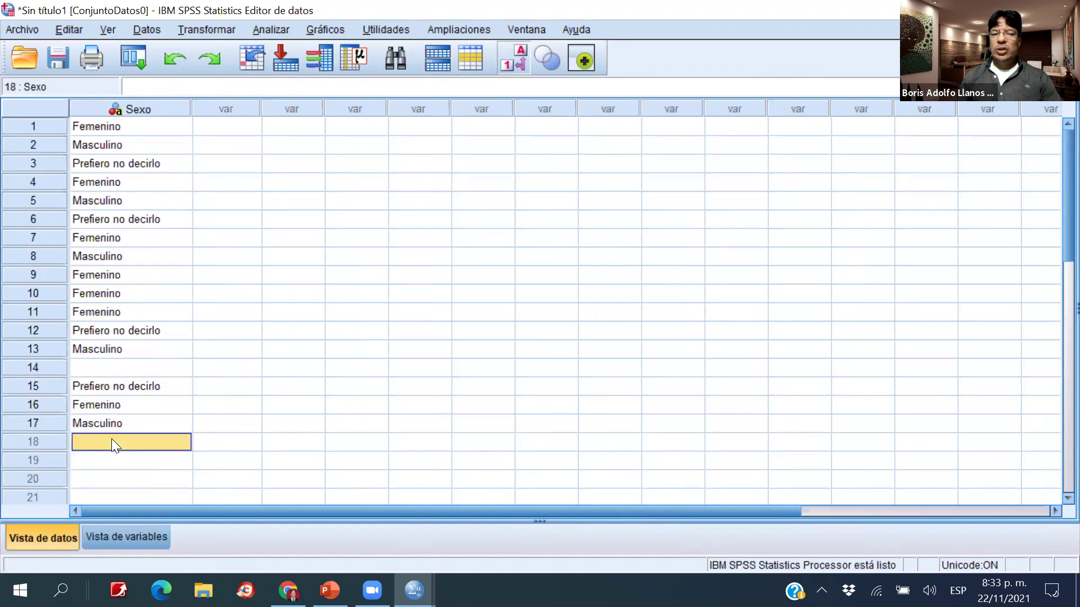
Define 0 as a discrete missing value for the Sexo variable and check the data view.
left_click(133, 535)
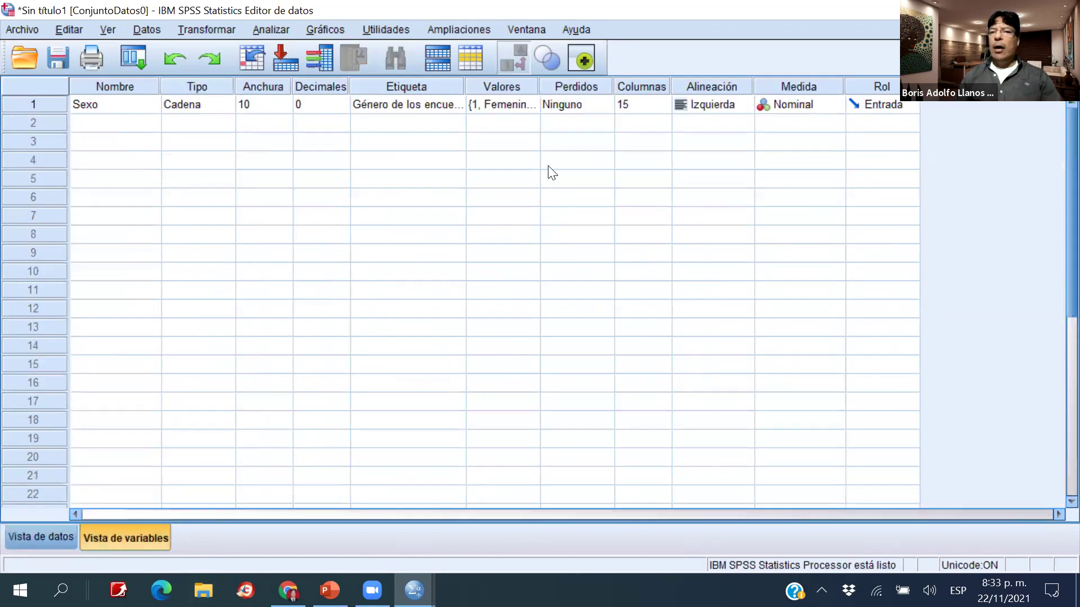
left_click(594, 107)
left_click(603, 105)
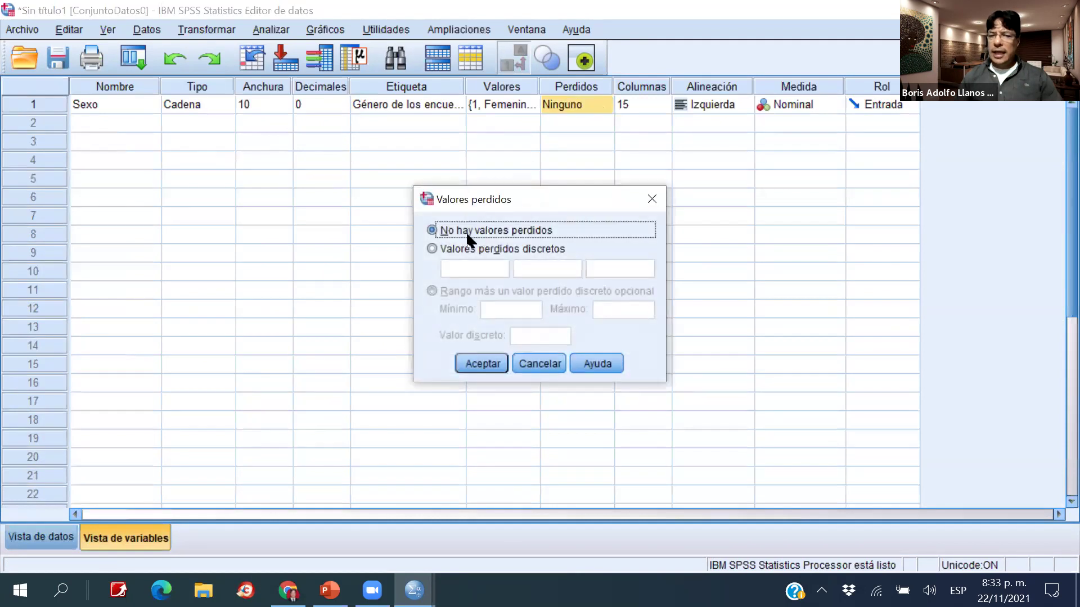
left_click(432, 249)
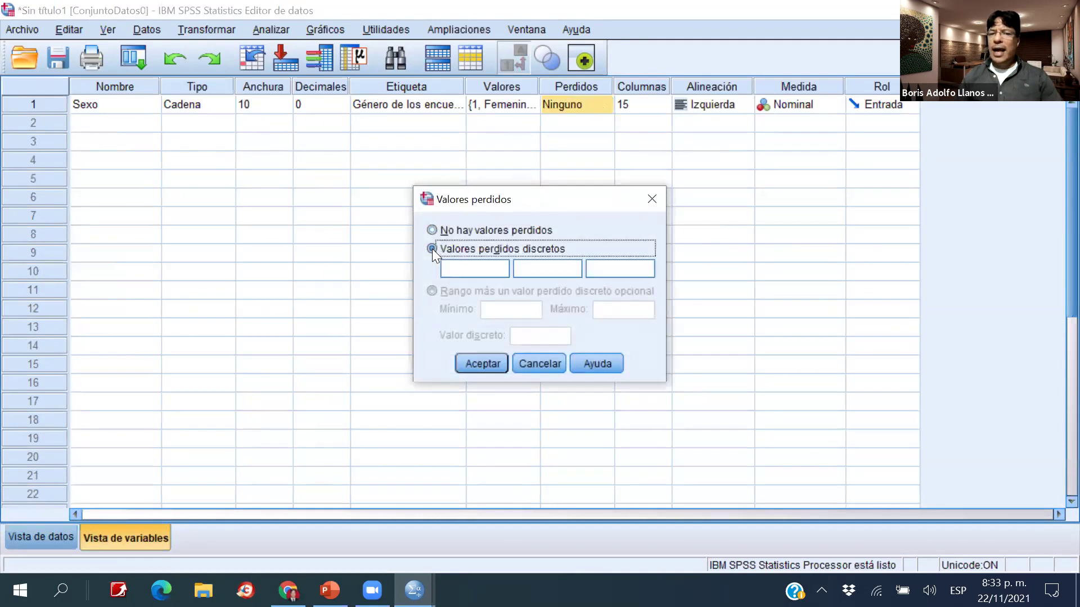
left_click(469, 269)
type("0")
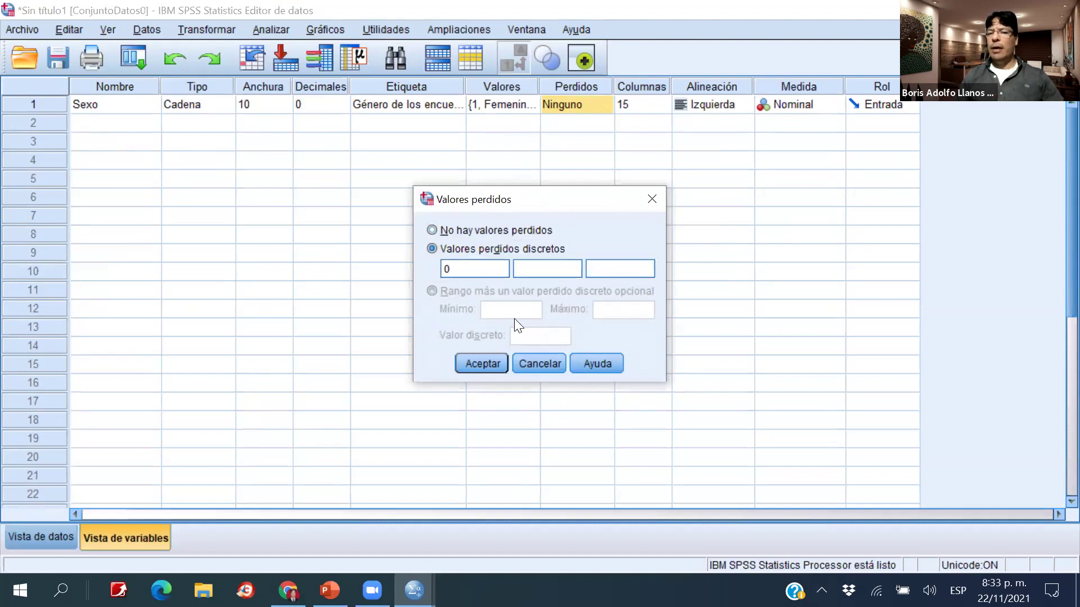
left_click(481, 364)
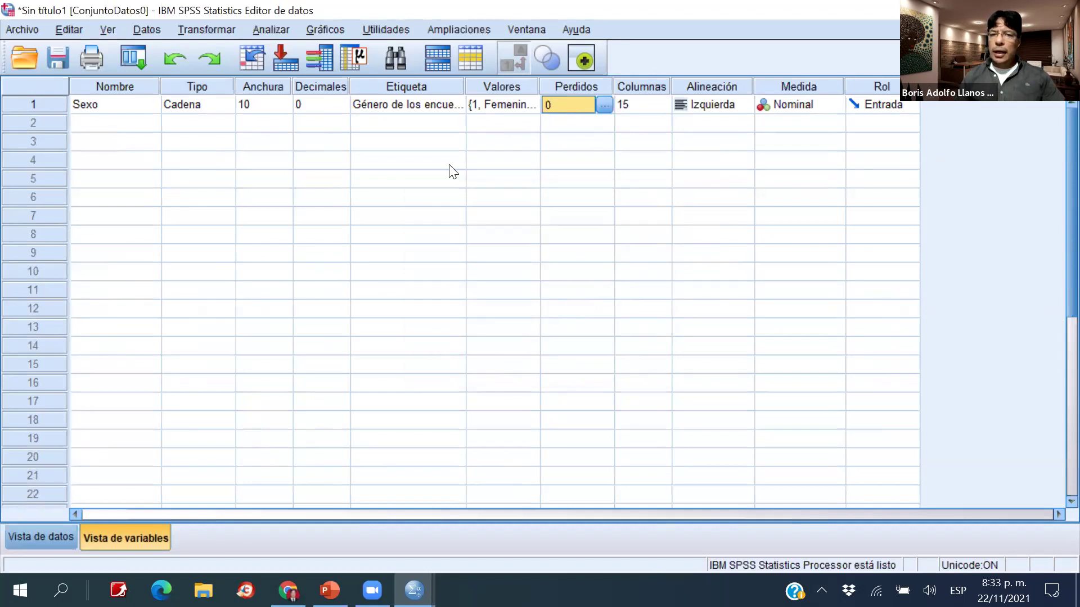
left_click(51, 537)
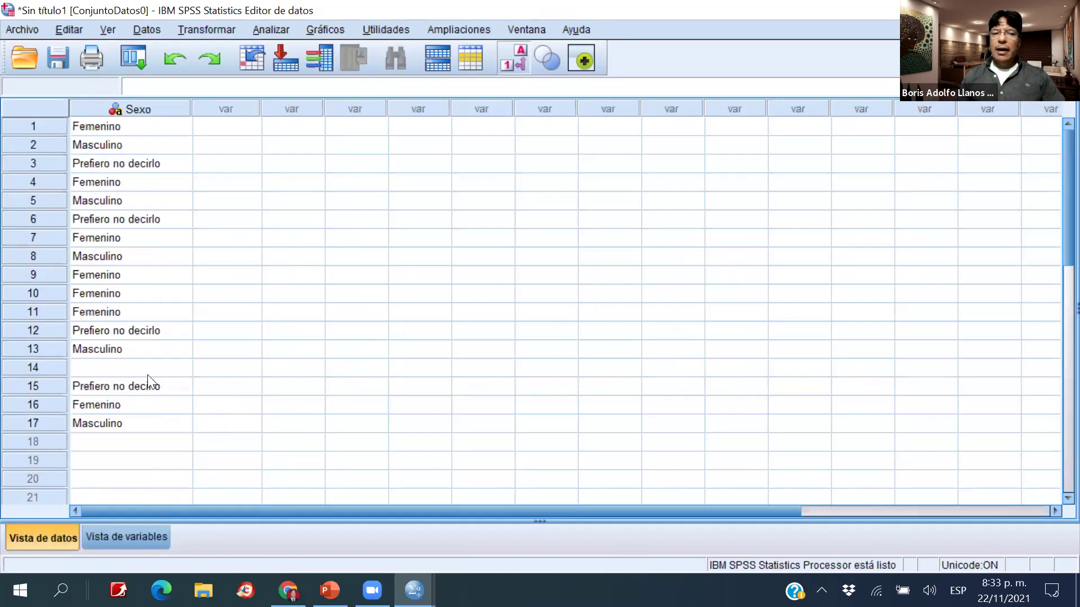
Reset the Sexo variable to have no missing values.
left_click(116, 541)
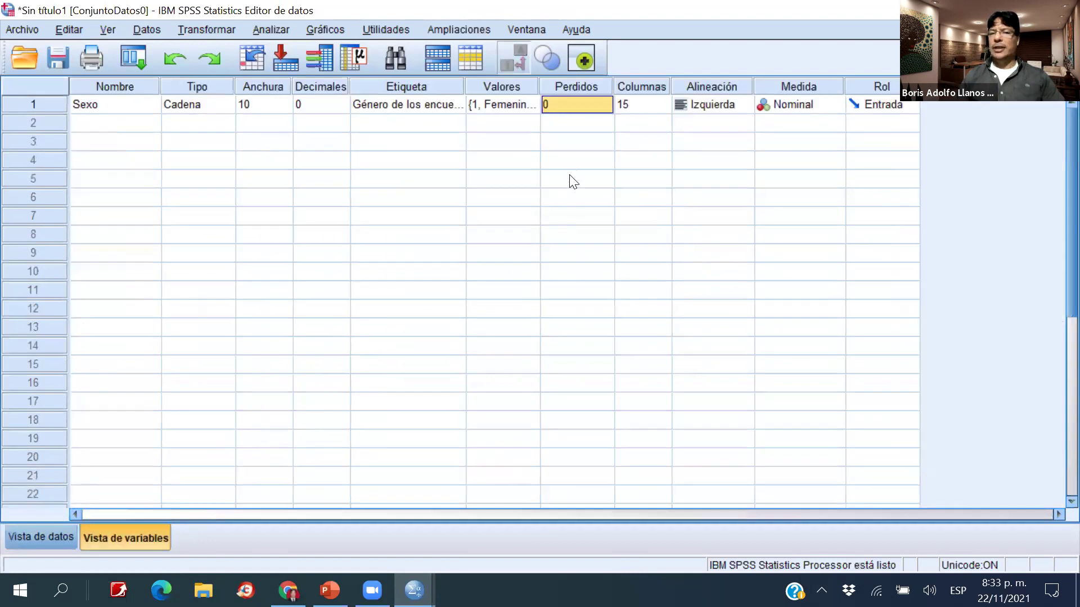
left_click(597, 106)
left_click(604, 104)
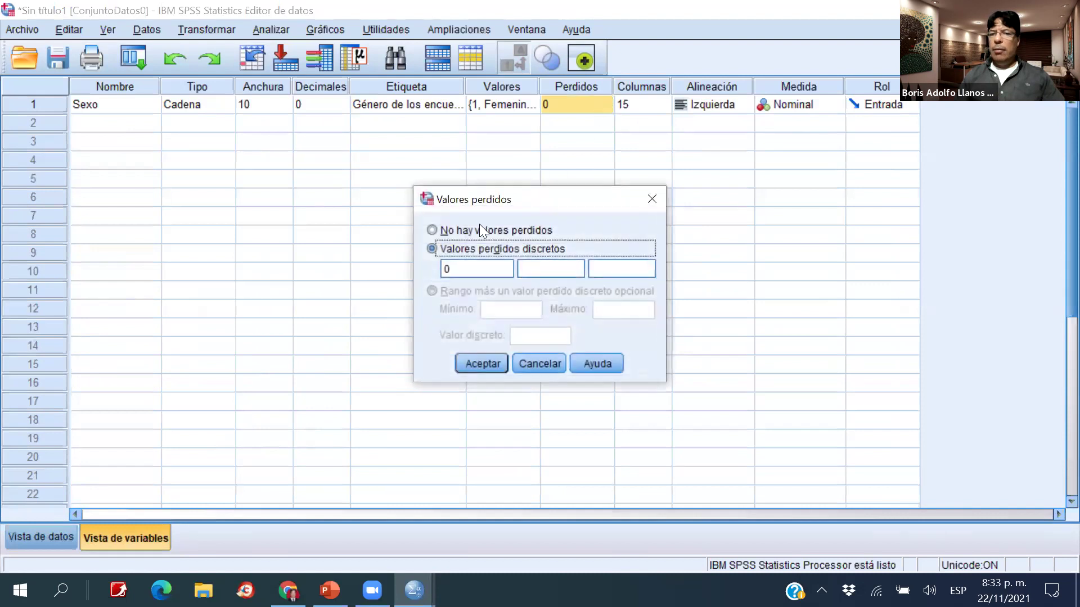
left_click(441, 232)
left_click(486, 358)
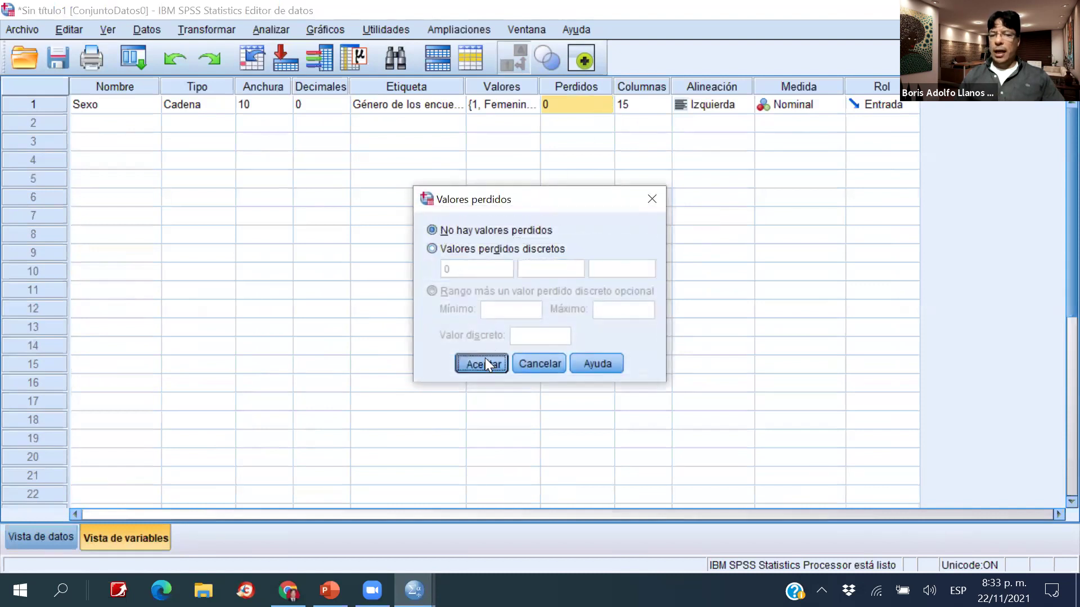
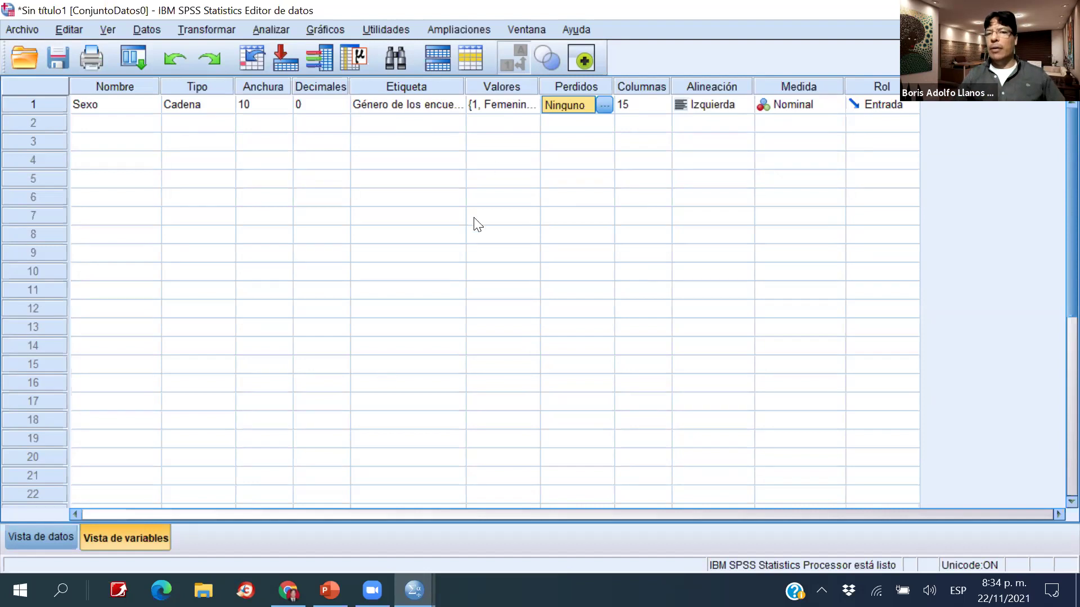
Examine the Sexo variable's column-width setting and compare it with its column in the data view.
left_click(588, 141)
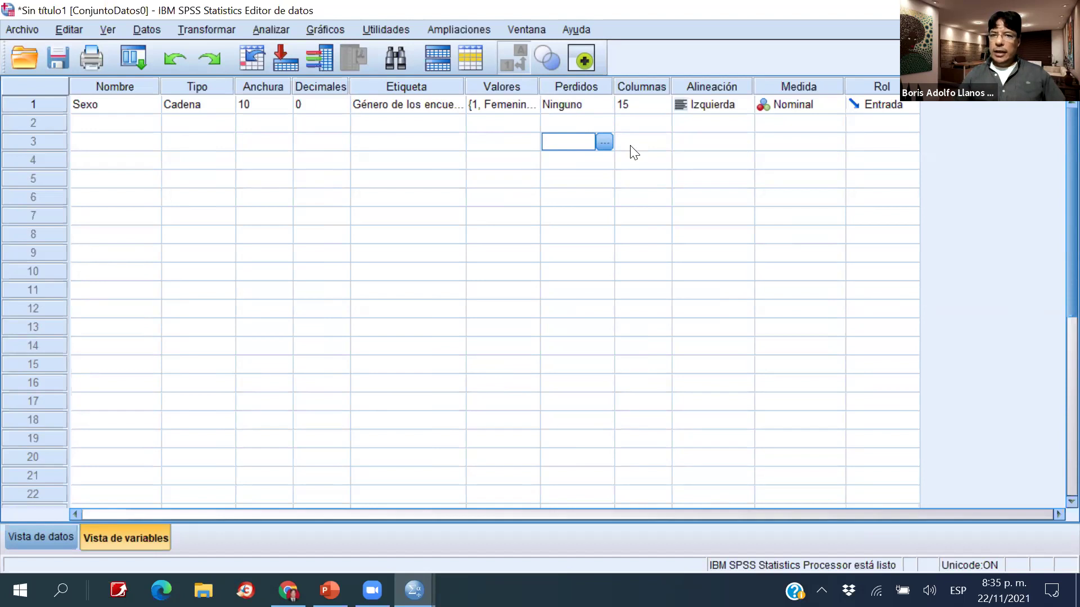
left_click(635, 105)
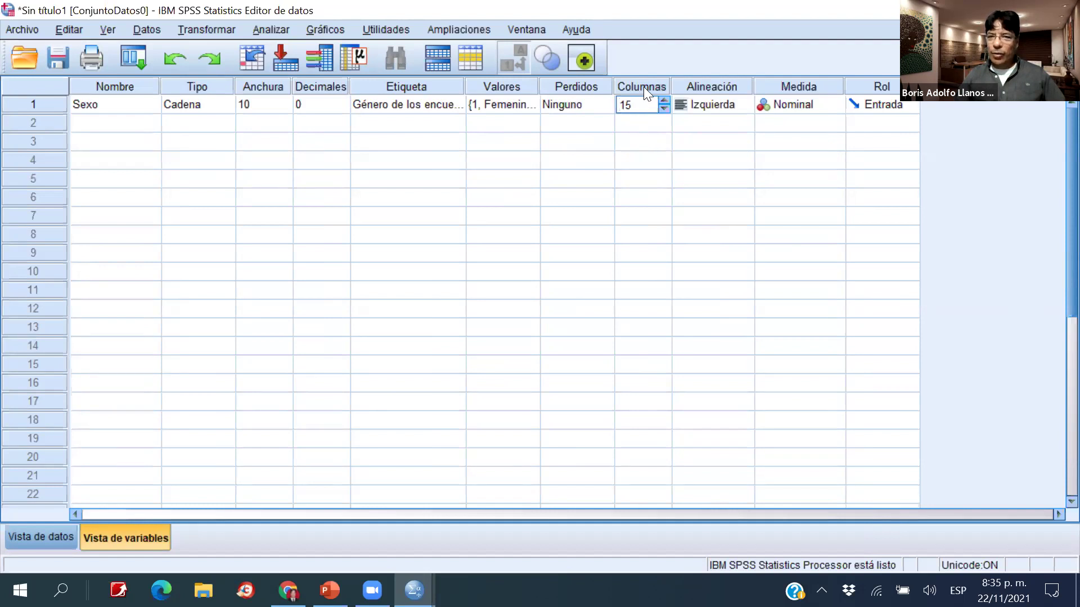
left_click(636, 140)
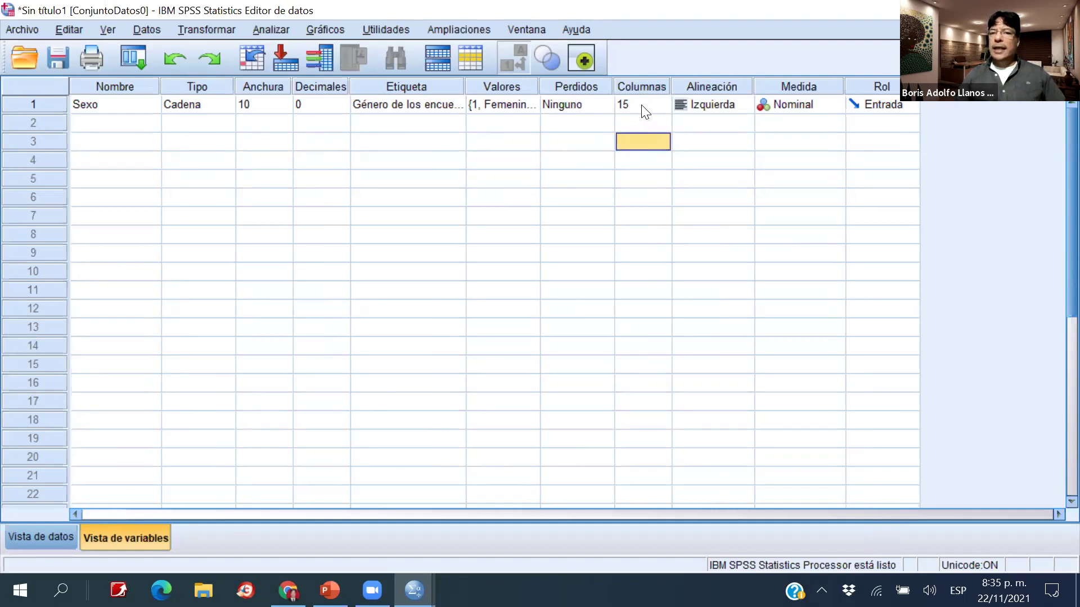
left_click(642, 105)
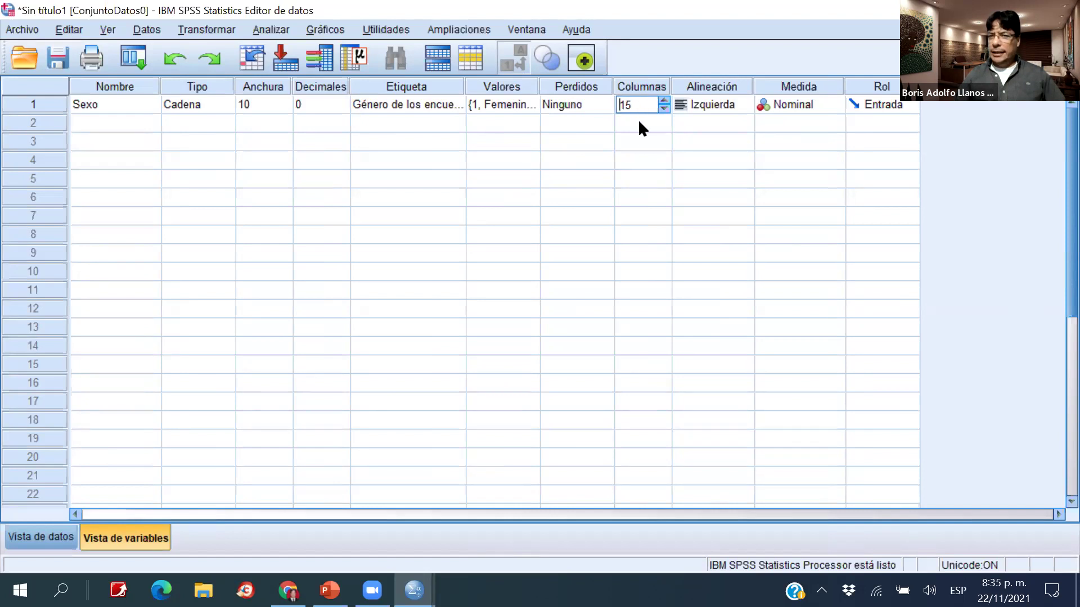
left_click(641, 123)
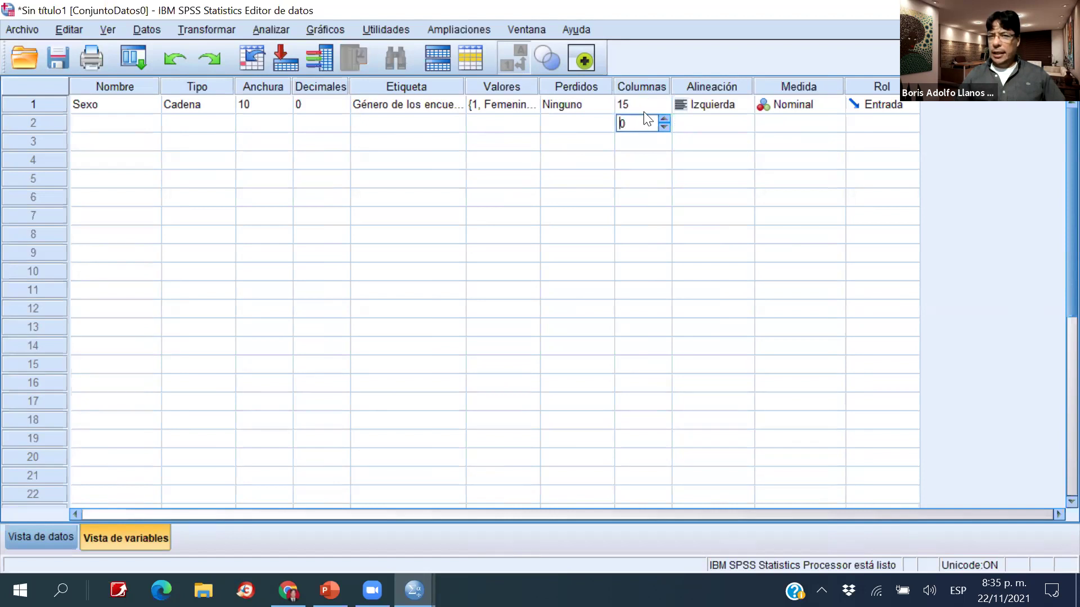
left_click(37, 536)
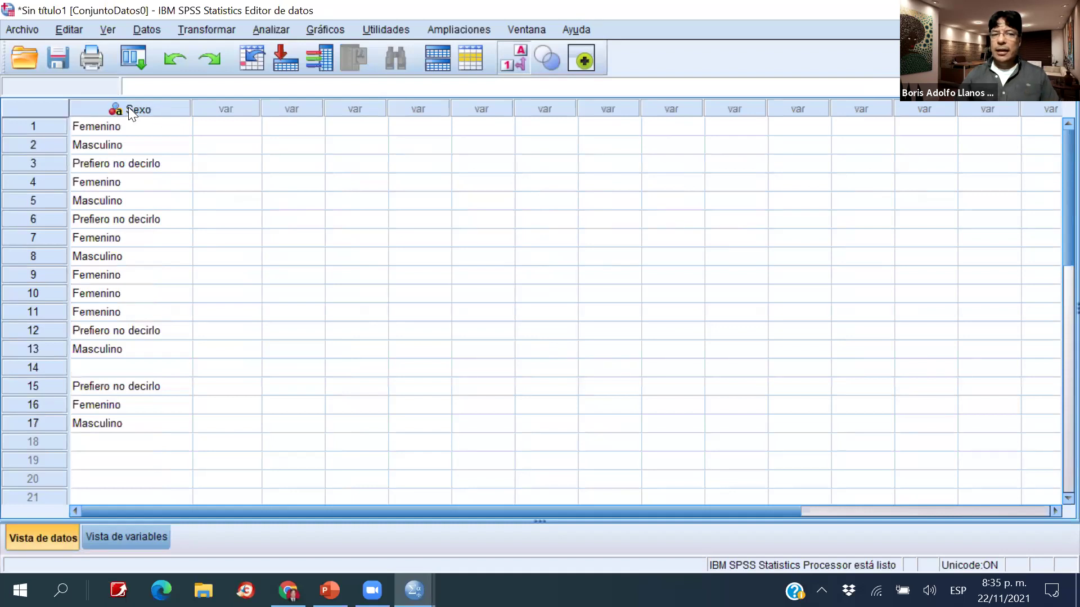
left_click(128, 535)
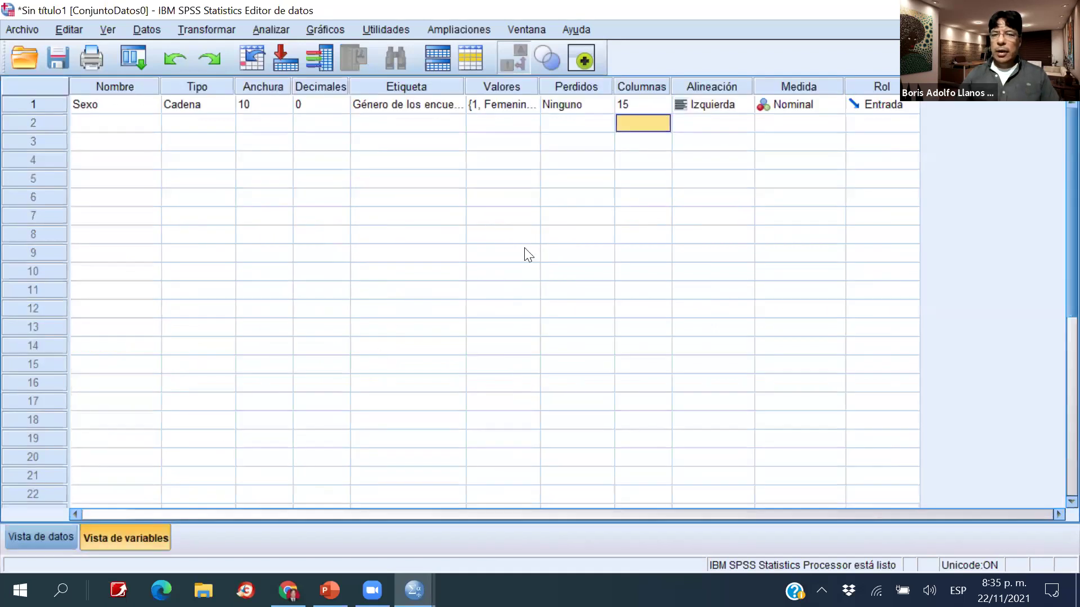
Set the Sexo variable's column width to 30 and view the column in the data view.
left_click(641, 106)
key("BackSpace")
key("BackSpace")
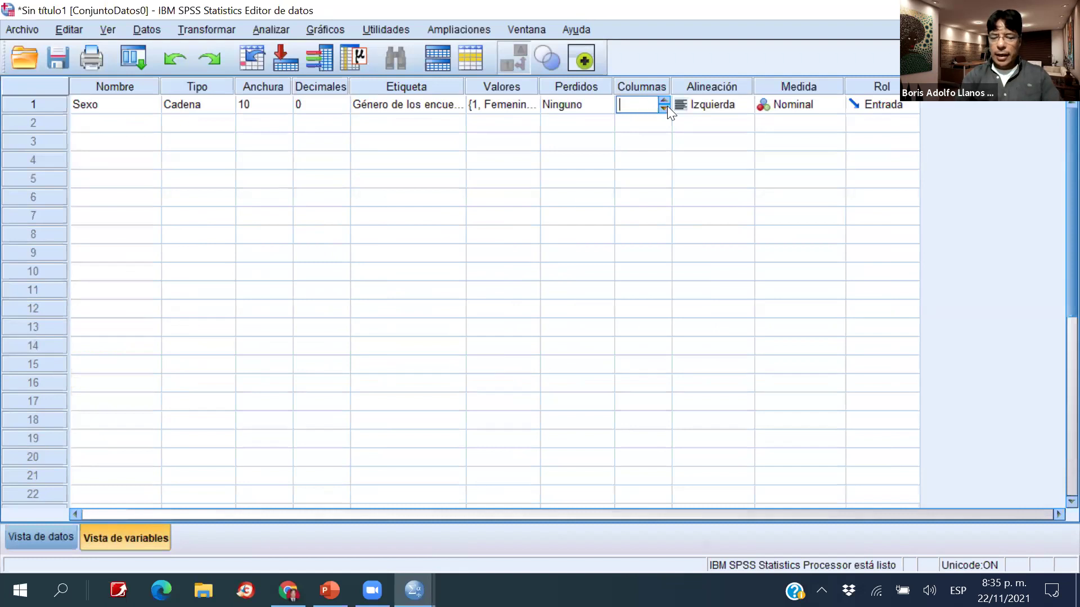
type("30")
key("Tab")
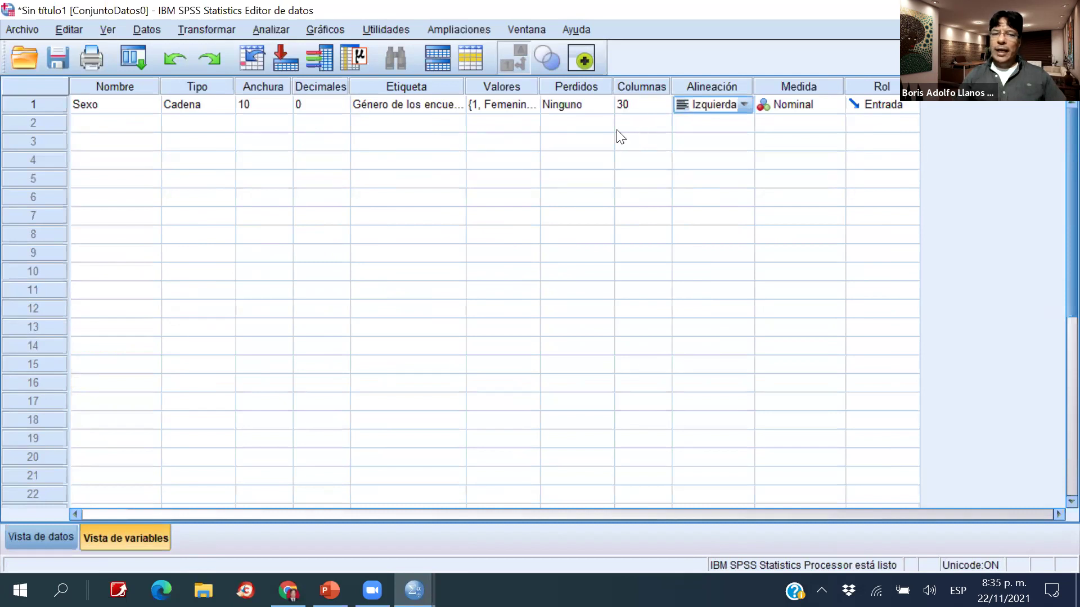
left_click(44, 538)
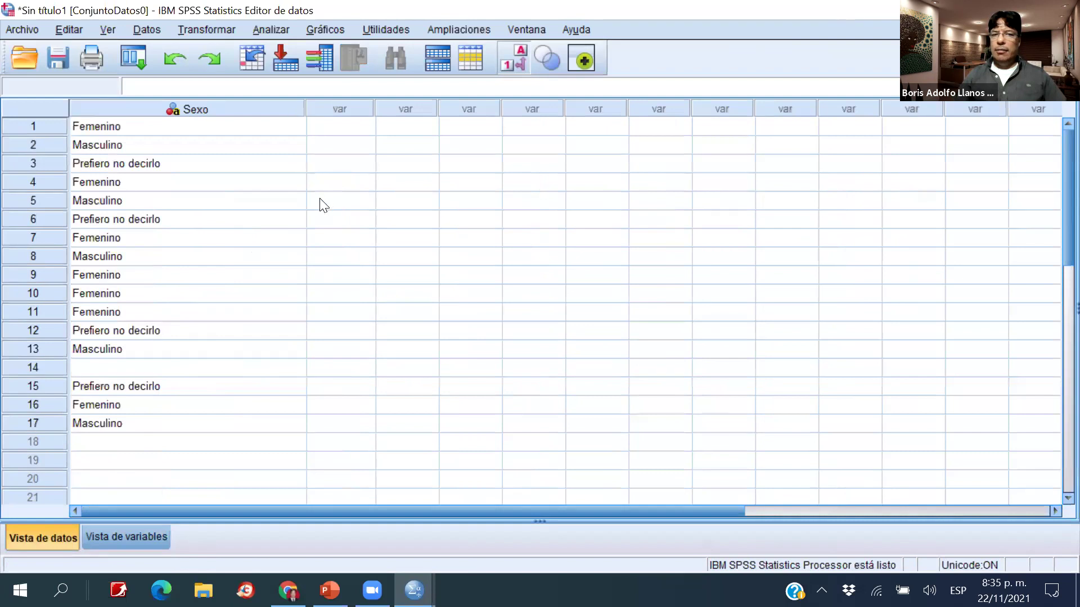
Set the Sexo variable's column width to 8 and view the column in the data view.
left_click(111, 533)
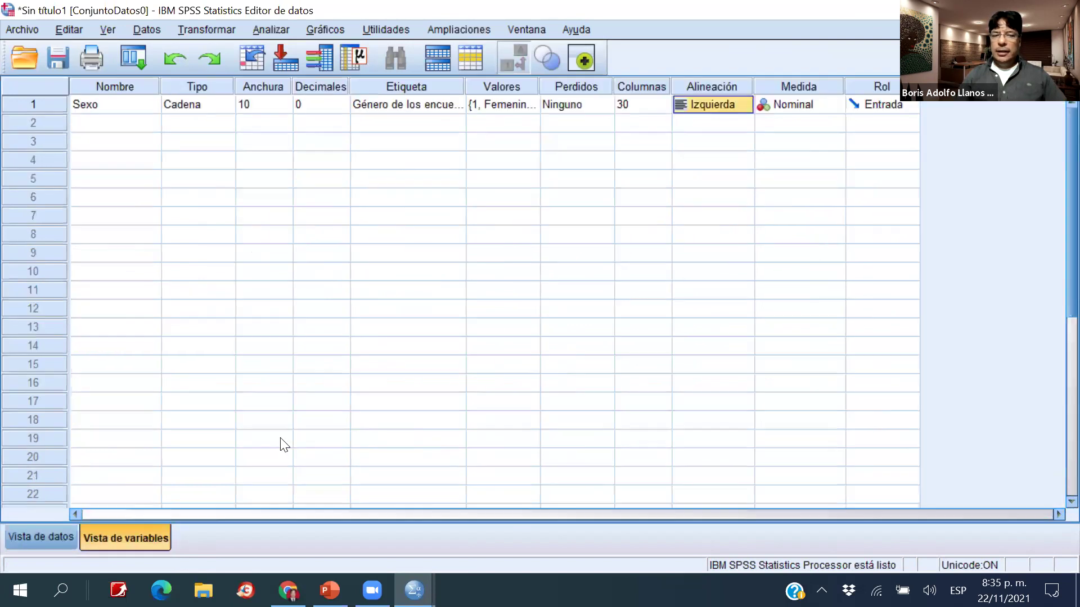
left_click(621, 106)
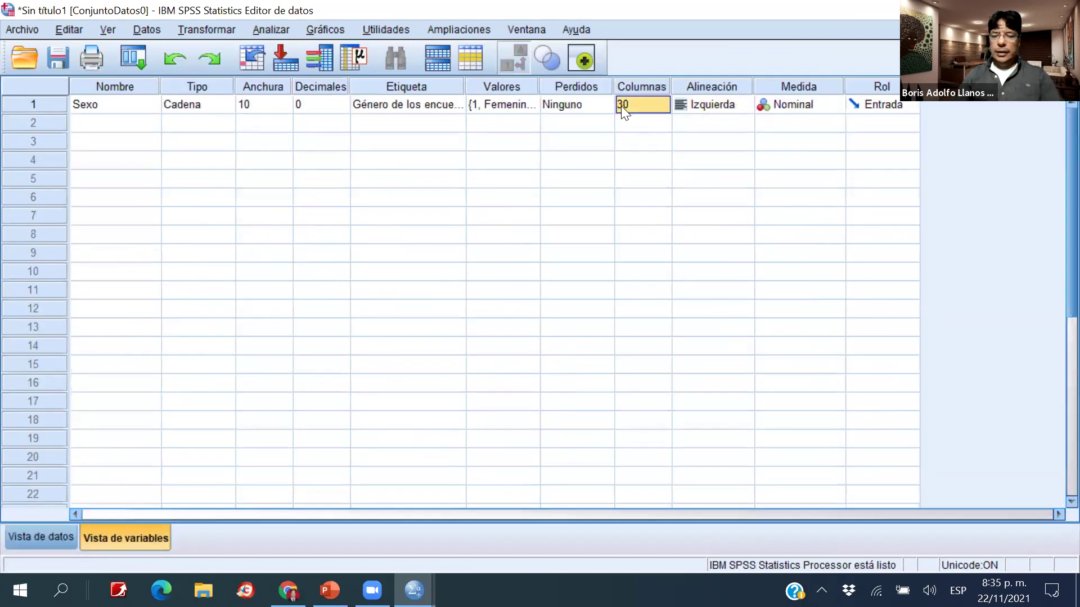
type("8")
left_click(651, 125)
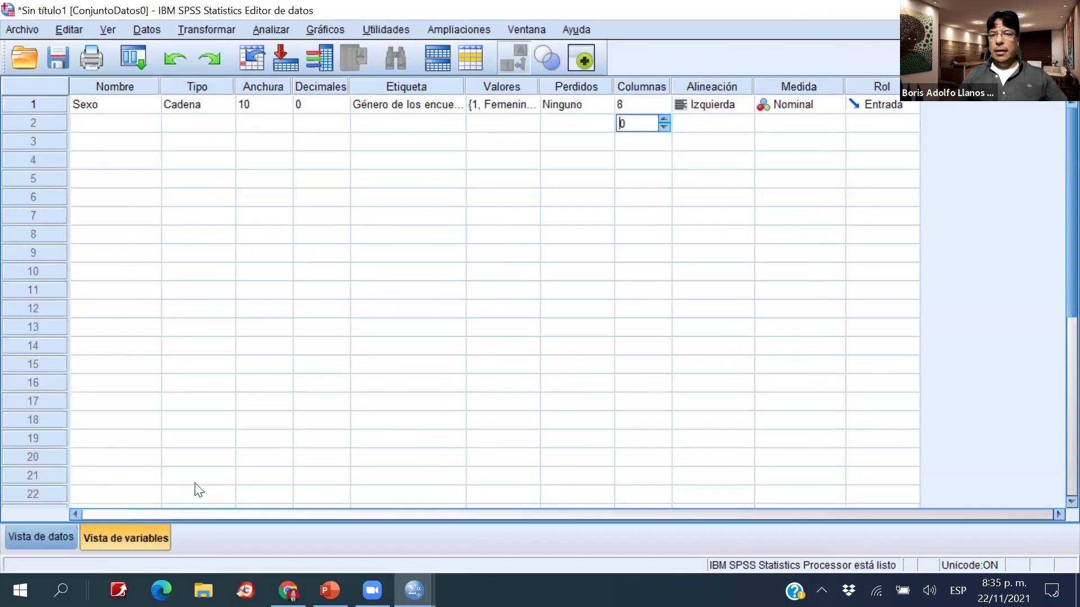
left_click(61, 539)
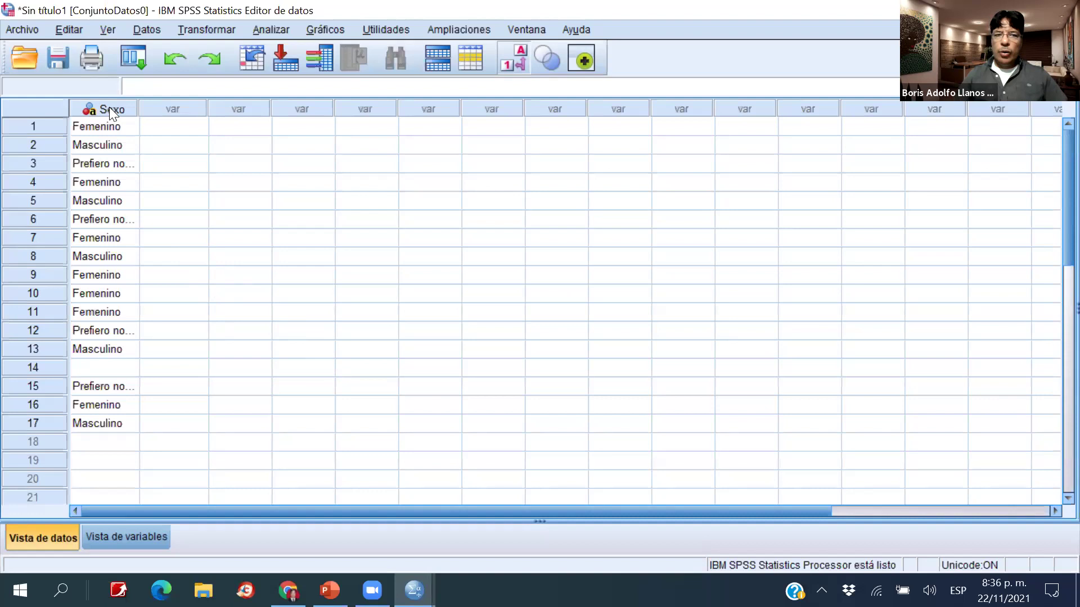
Widen the Sexo column directly in the data view to about 11 and check its width in the variable definition.
mouse_move(112, 110)
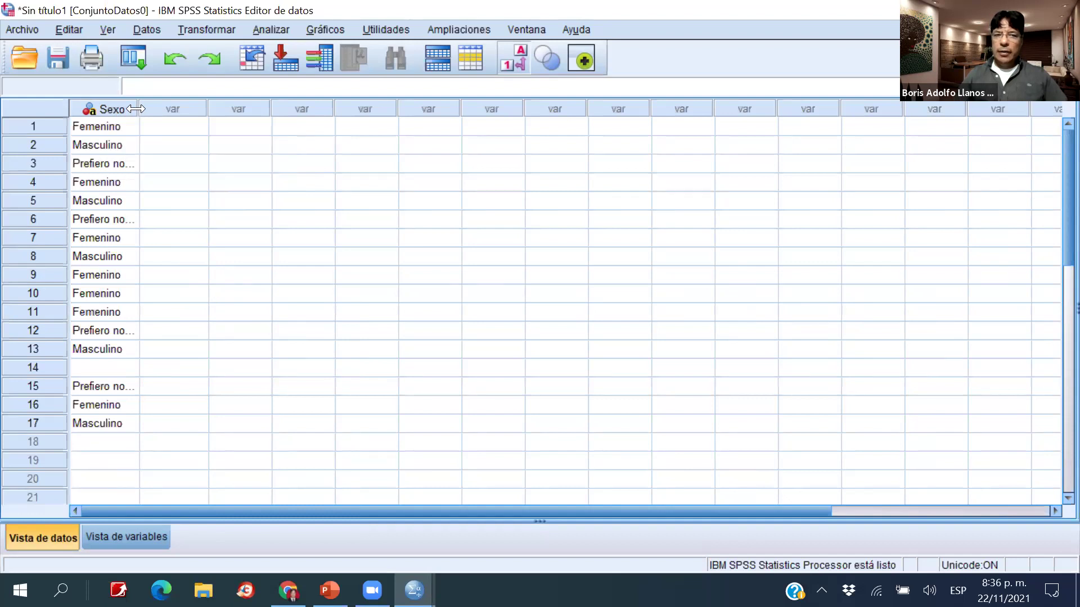
left_click_drag(136, 109, 175, 110)
left_click_drag(349, 131, 162, 144)
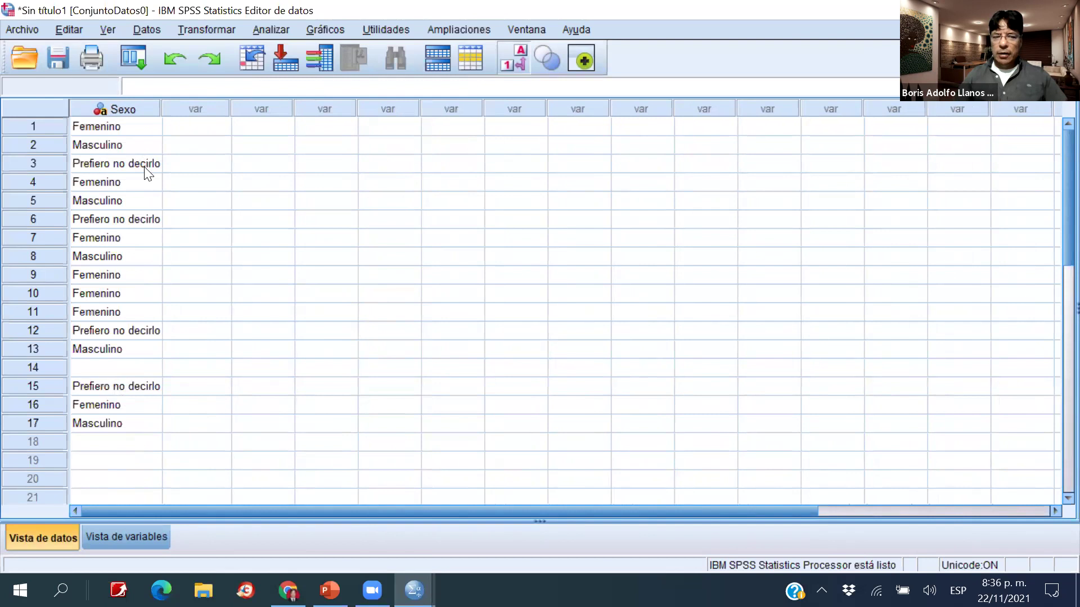
left_click(144, 537)
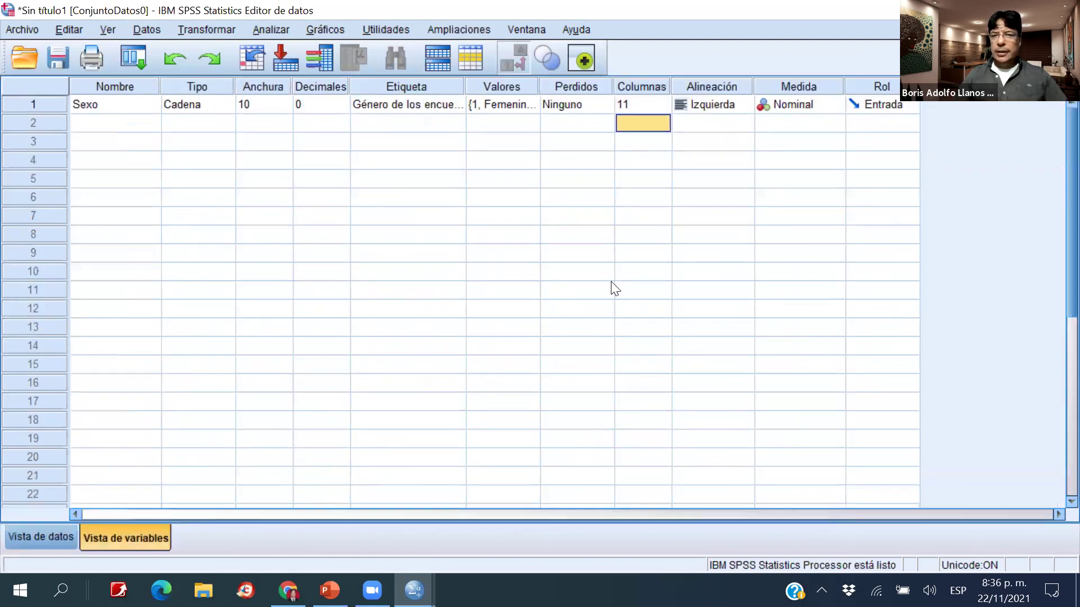
left_click(643, 104)
left_click(37, 536)
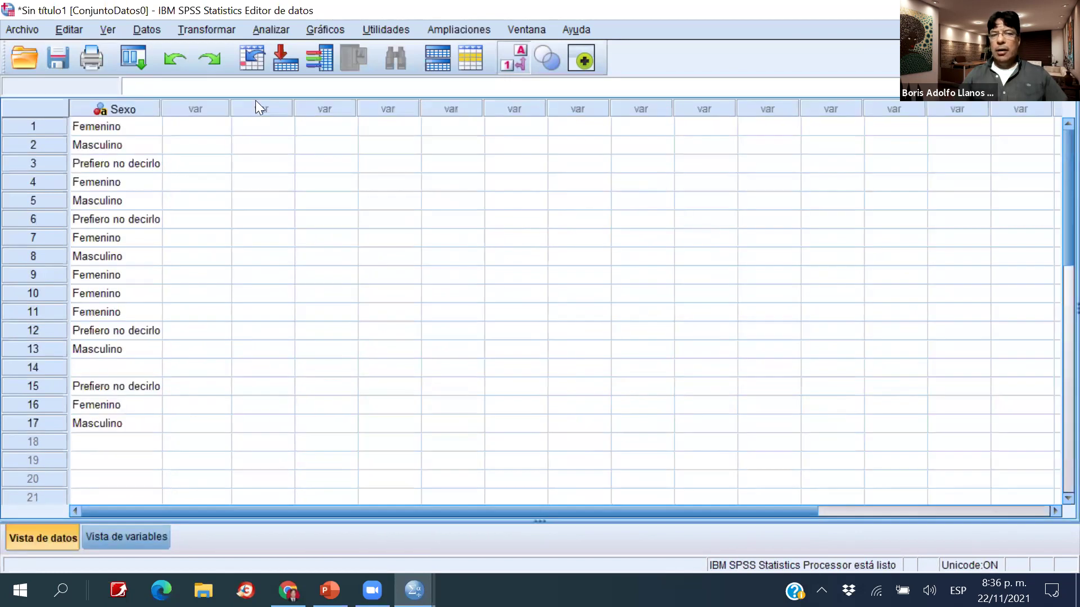
left_click(125, 537)
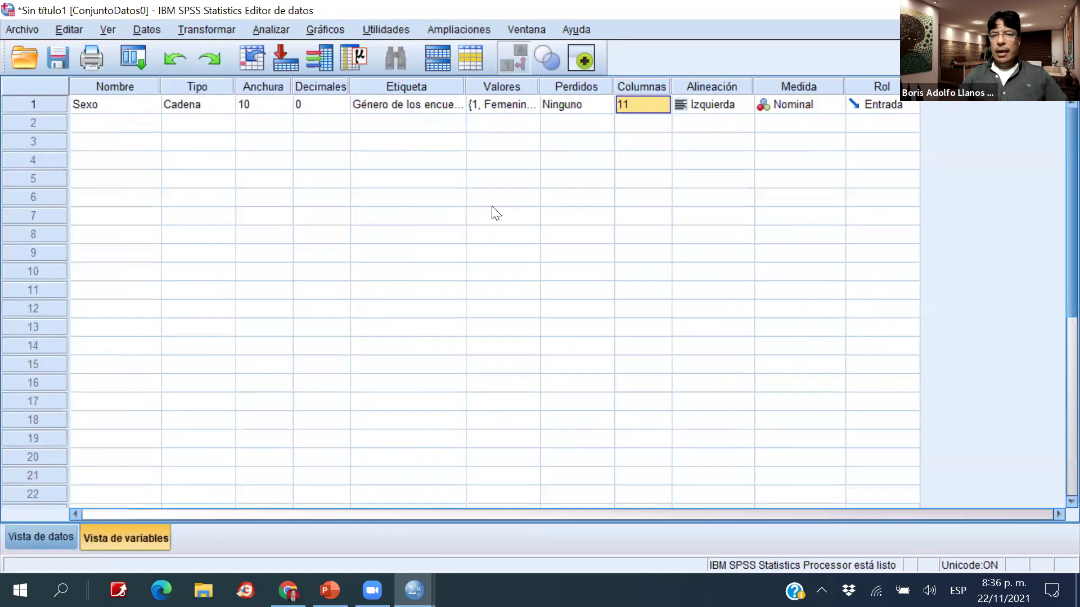
Set the Sexo variable's alignment to Derecha and view the aligned column in the data view.
left_click(705, 108)
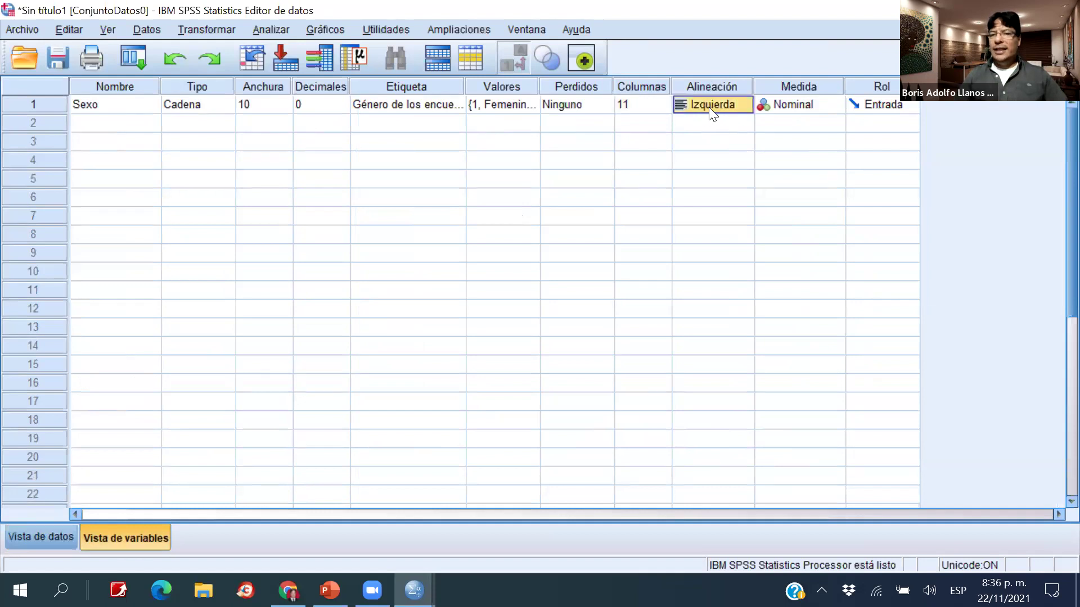
left_click(716, 102)
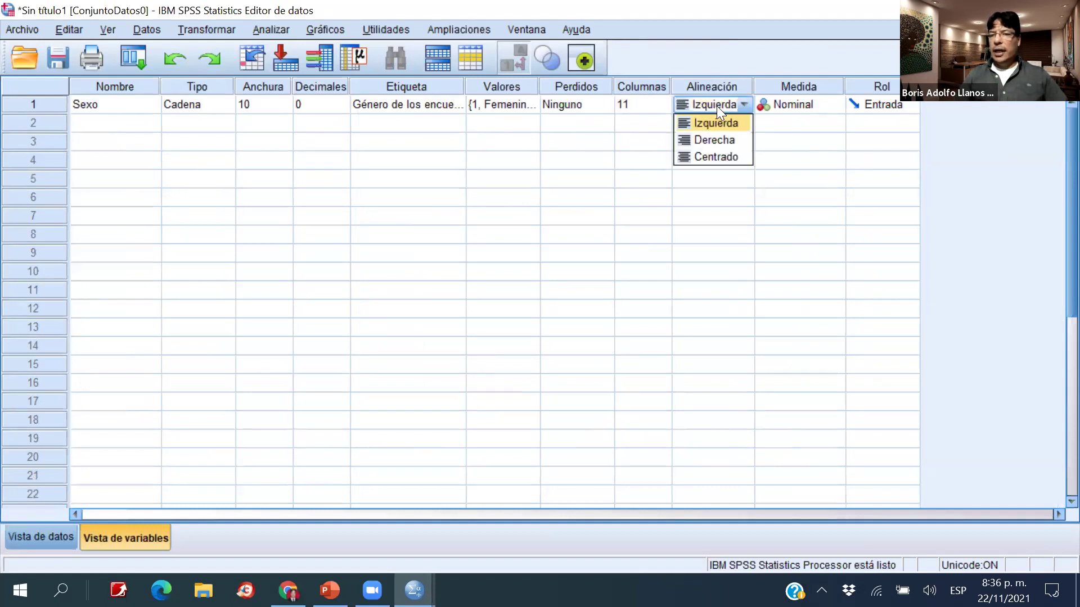
left_click(708, 139)
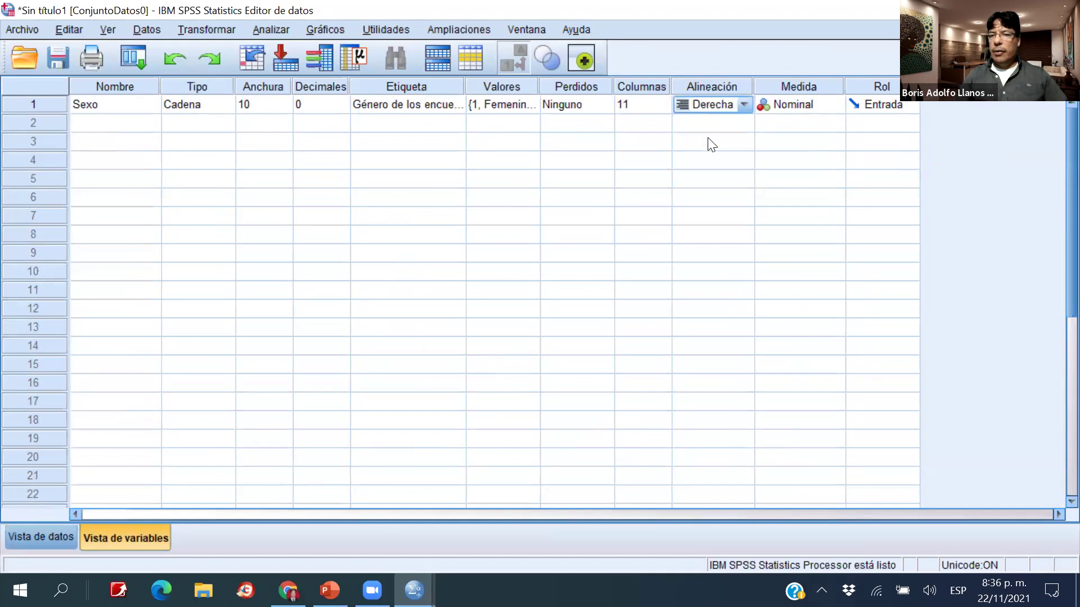
left_click(54, 534)
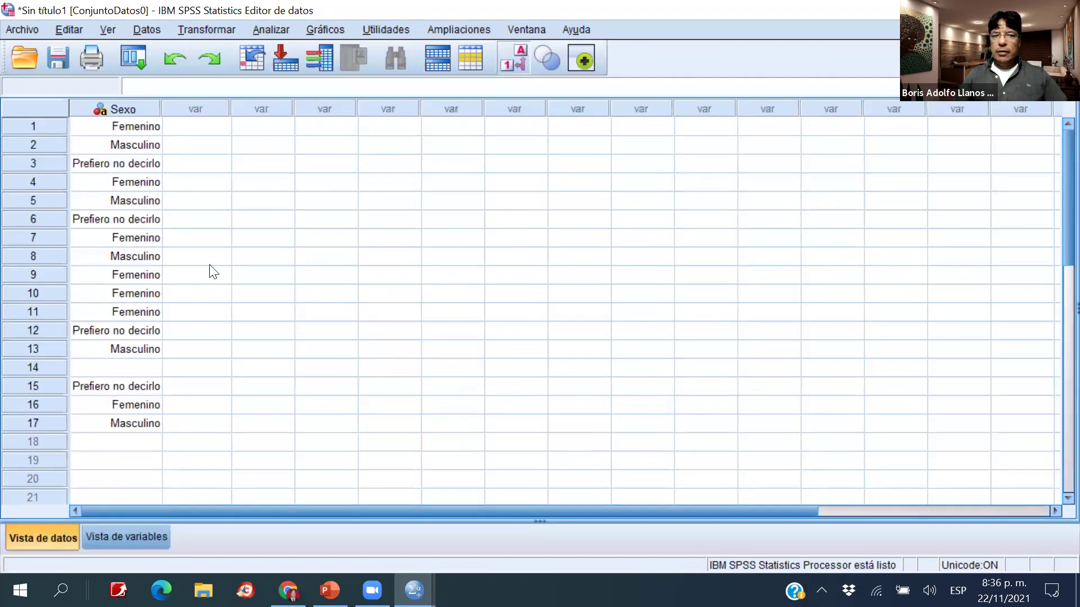
Set the Sexo variable's alignment to Centrado and view the aligned column in the data view.
left_click(126, 535)
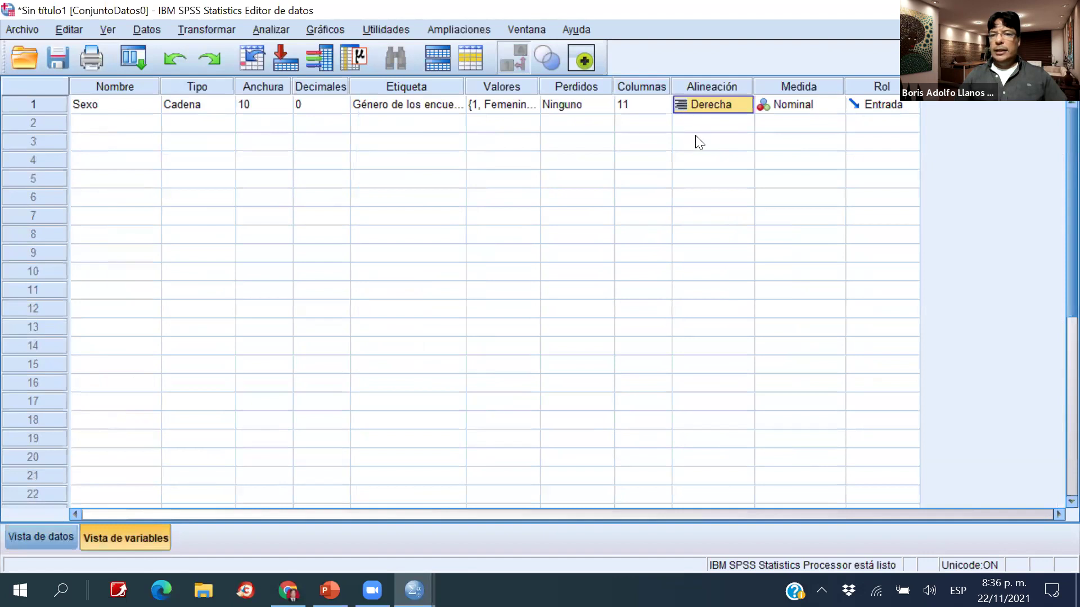
left_click(722, 110)
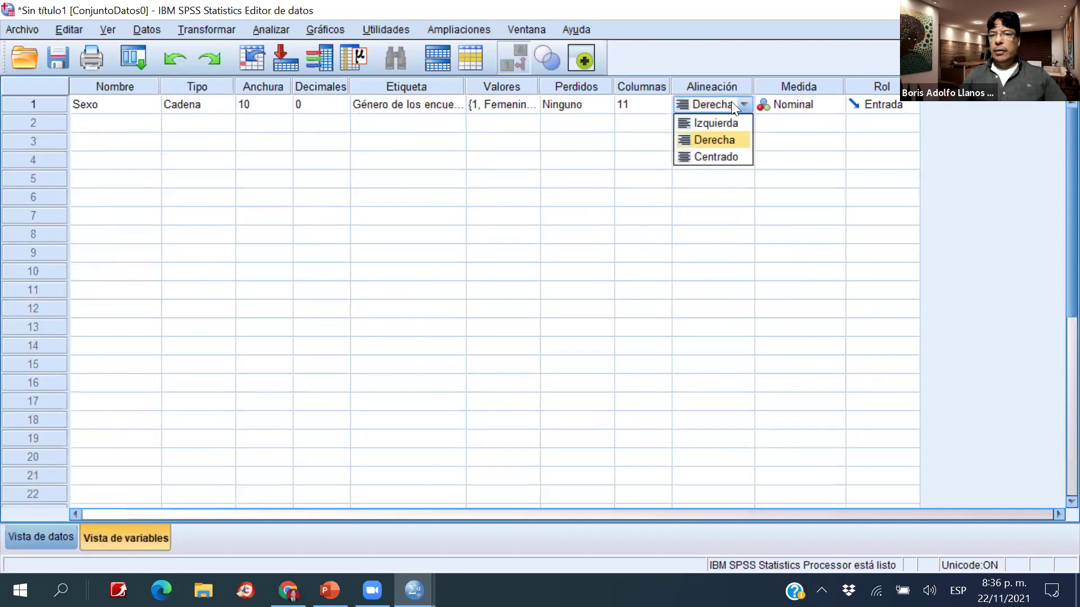
left_click(711, 159)
left_click(51, 538)
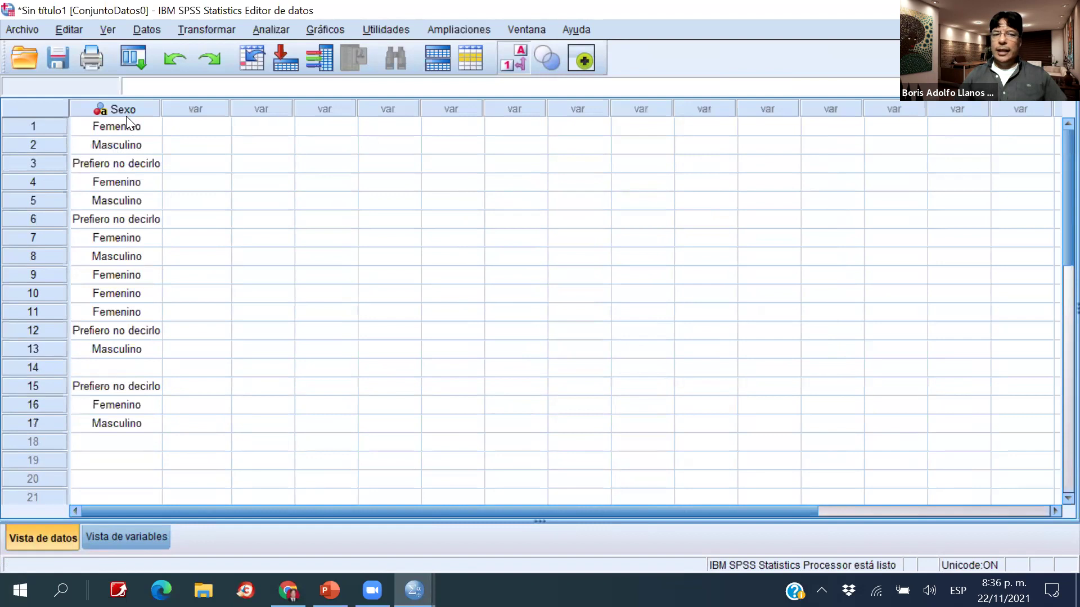
Review the measurement levels offered for the string variable Sexo in the variable definition.
left_click(128, 536)
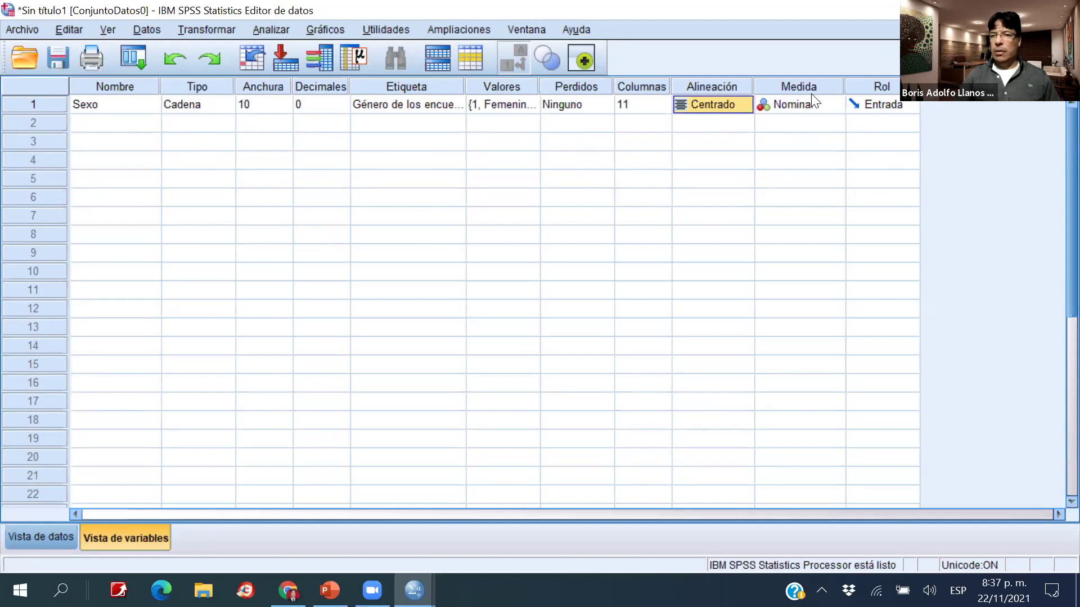
left_click(834, 105)
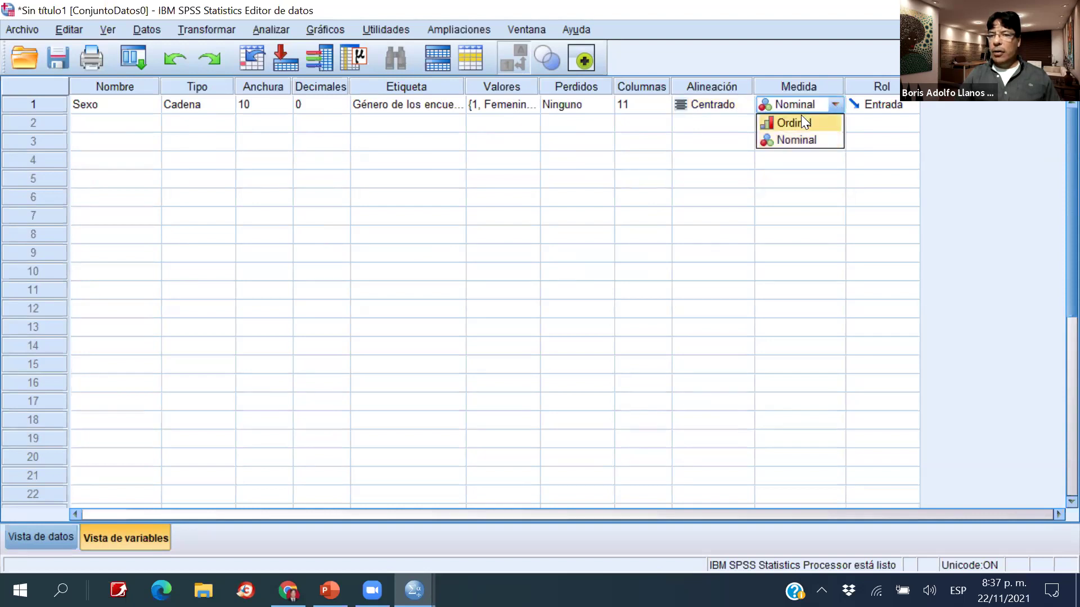
left_click(866, 162)
left_click(836, 105)
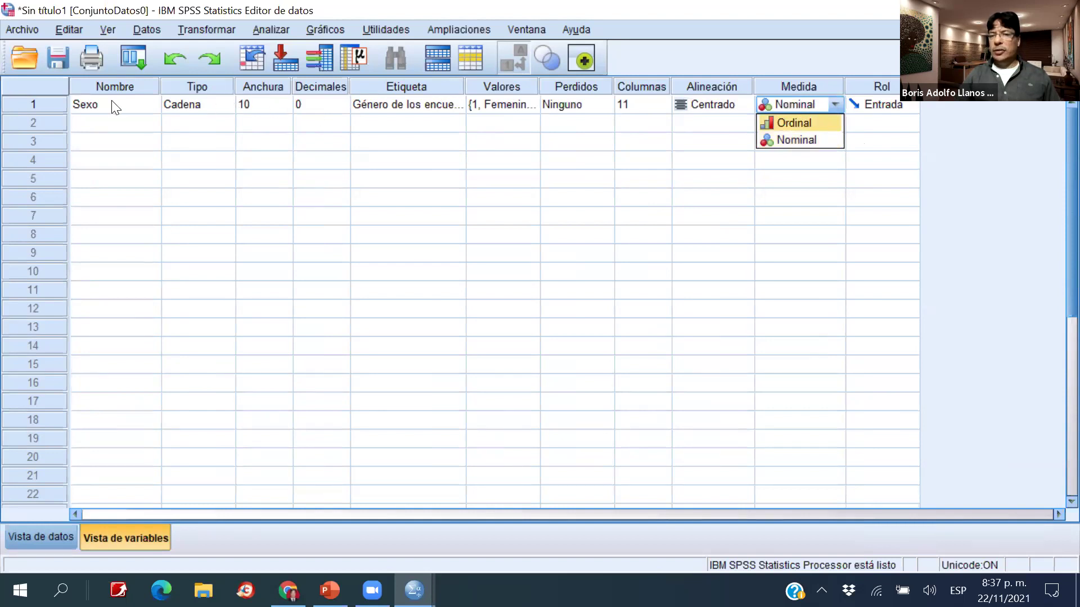
left_click(803, 139)
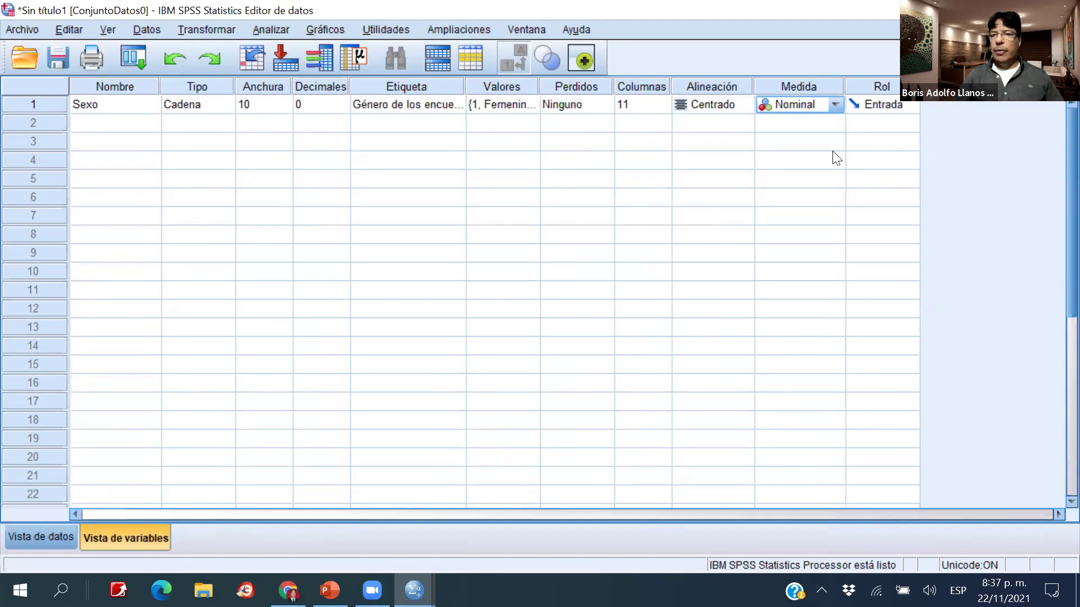
left_click(835, 107)
left_click(835, 107)
left_click(835, 107)
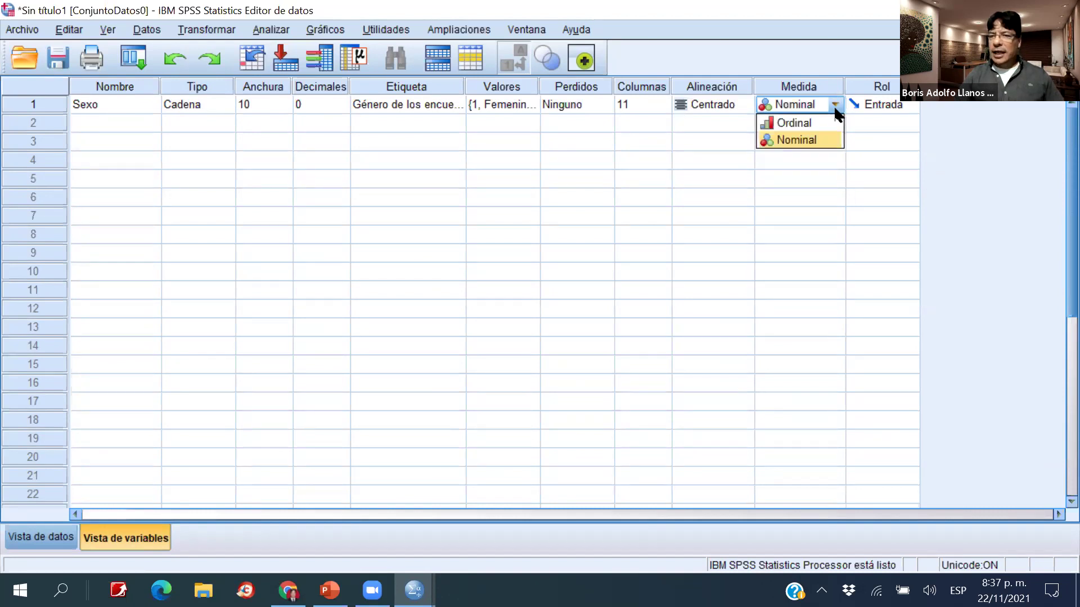
left_click(263, 140)
Change the Sexo variable's type from Cadena to Numérico, accepting that some value labels or missing-value specifications are discarded.
left_click(208, 108)
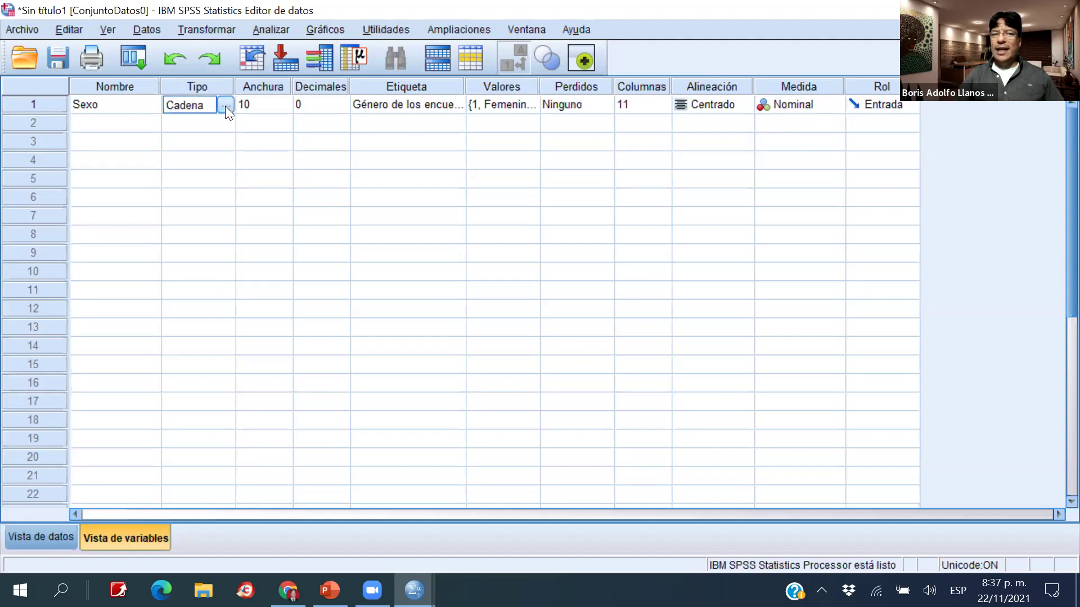
left_click(225, 106)
left_click(354, 186)
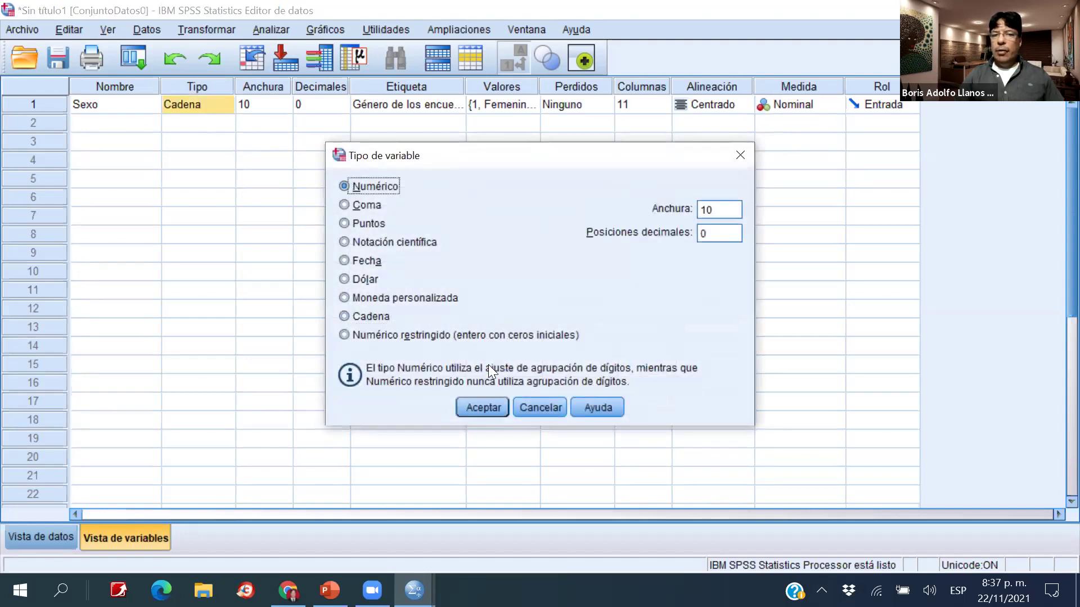
left_click(483, 407)
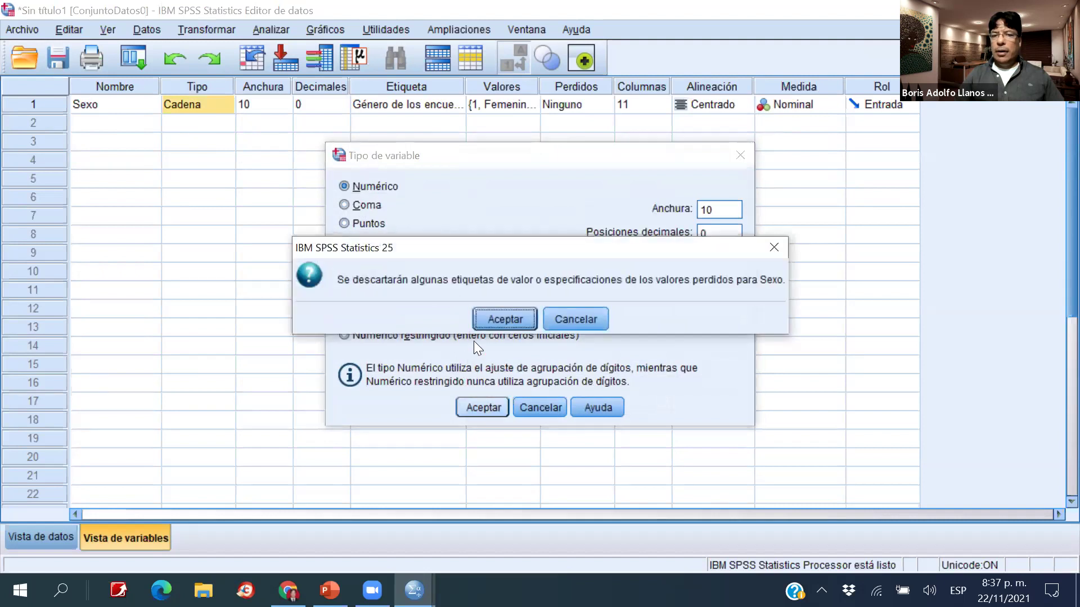
left_click(503, 315)
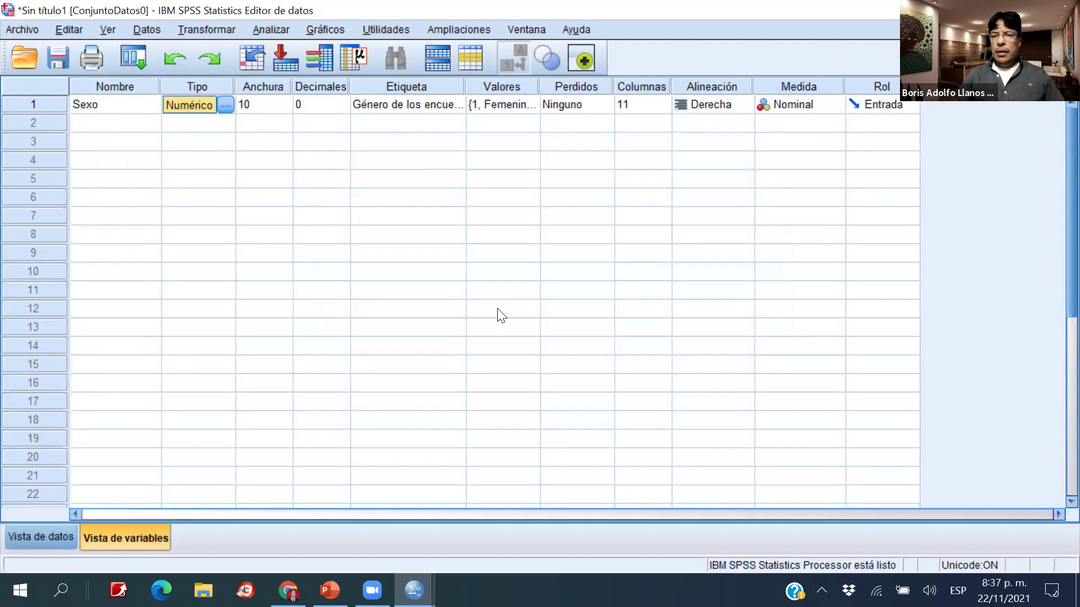
Review the measurement levels offered for the numeric Sexo variable and recheck its variable type settings.
left_click(804, 106)
left_click(803, 107)
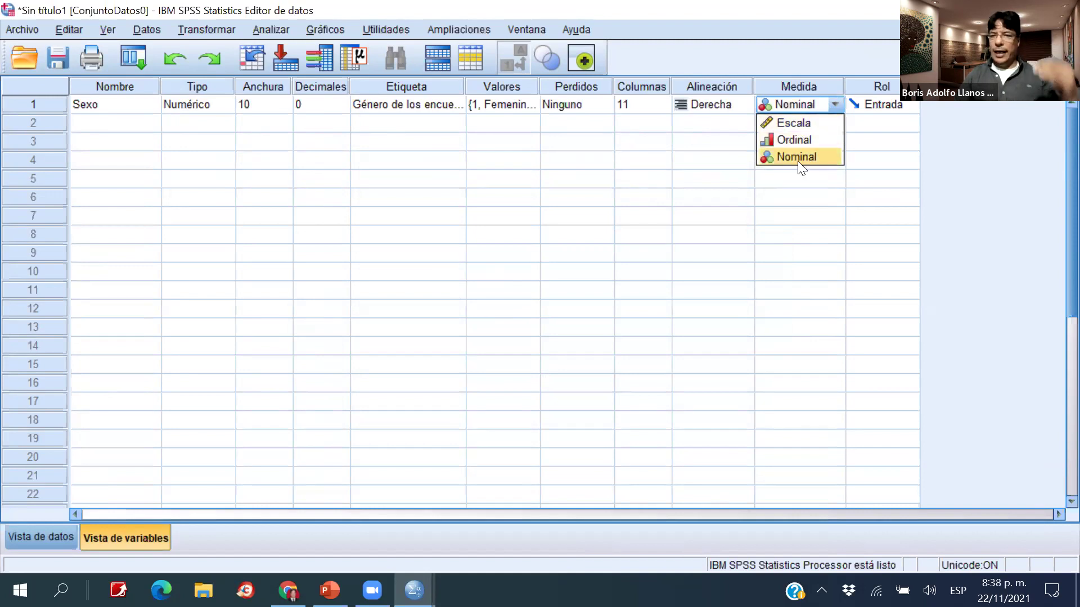
left_click(700, 171)
left_click(213, 106)
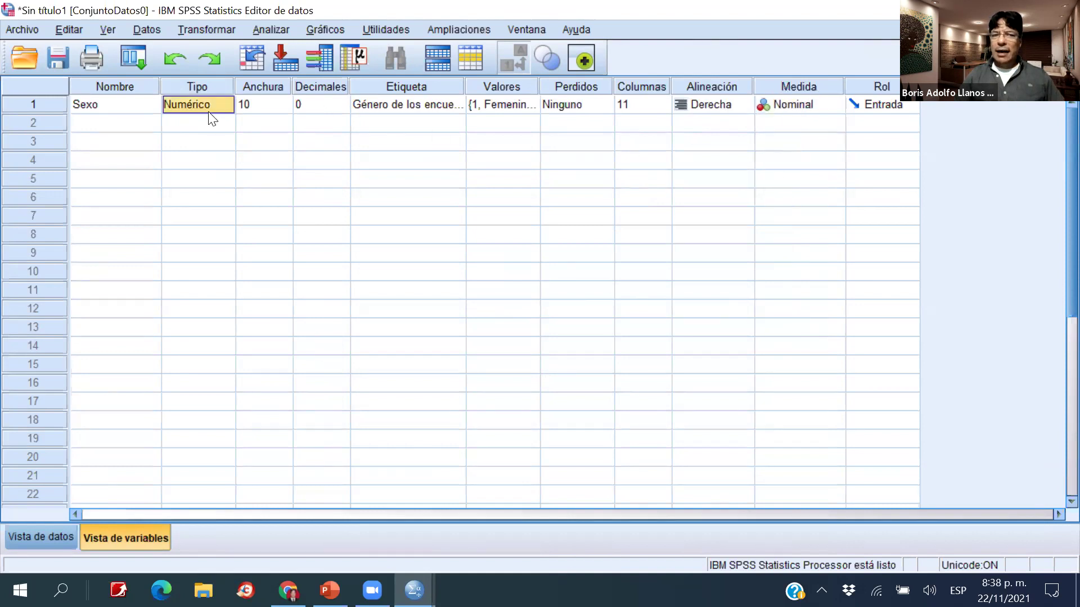
left_click(225, 105)
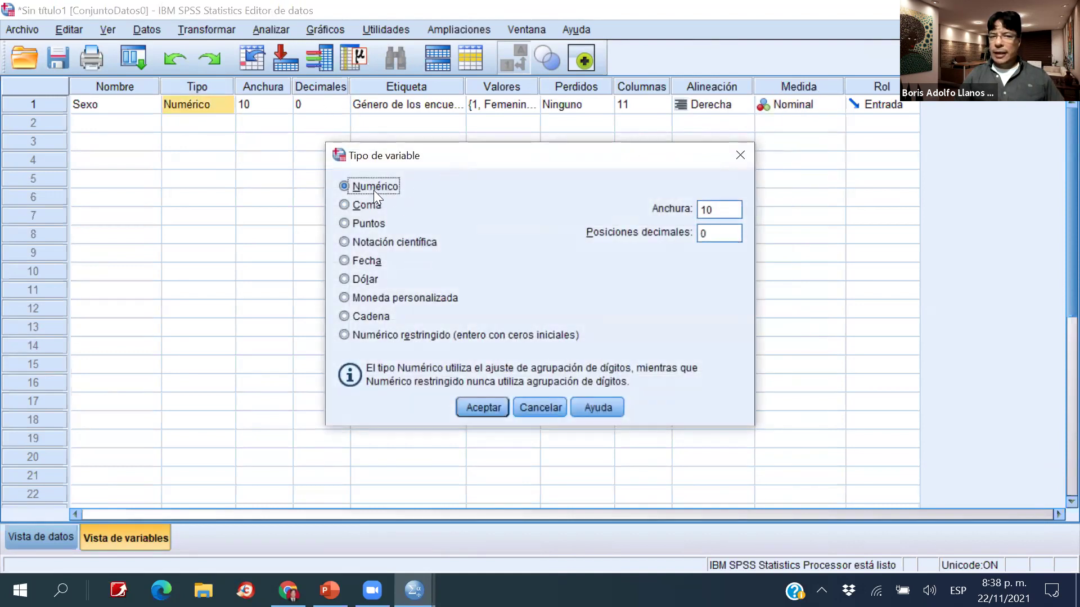
left_click(482, 407)
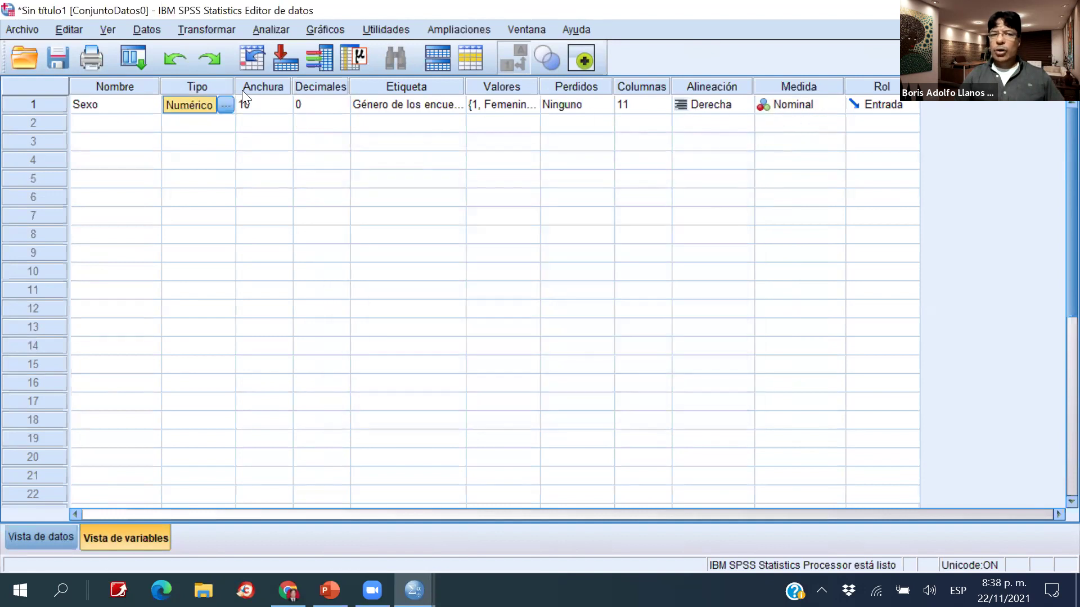
Examine the role options that can be assigned to a variable without choosing a different one.
left_click(906, 106)
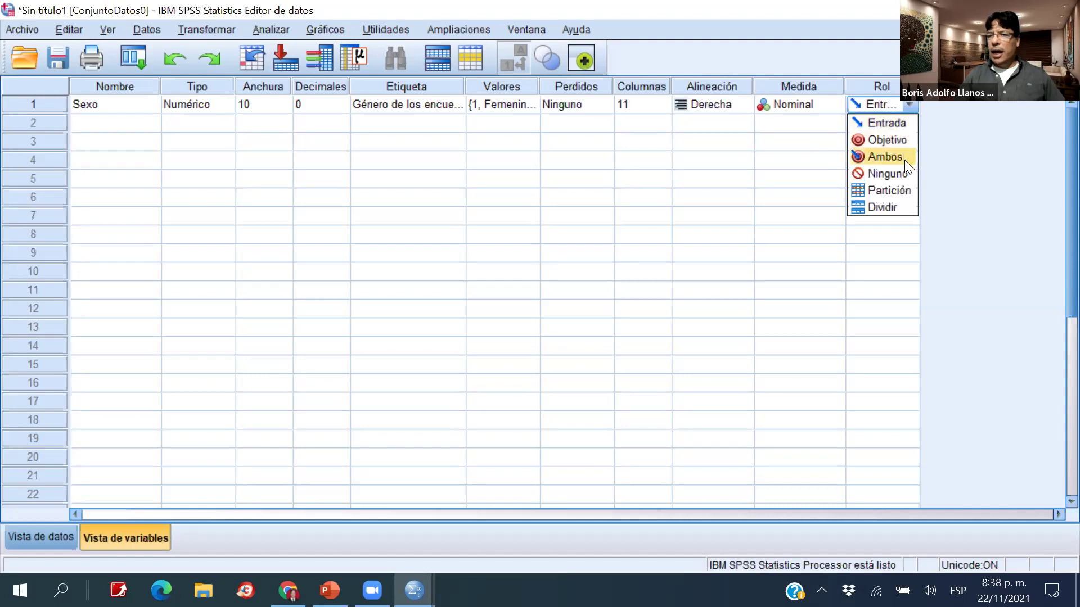
left_click(809, 216)
left_click(921, 118)
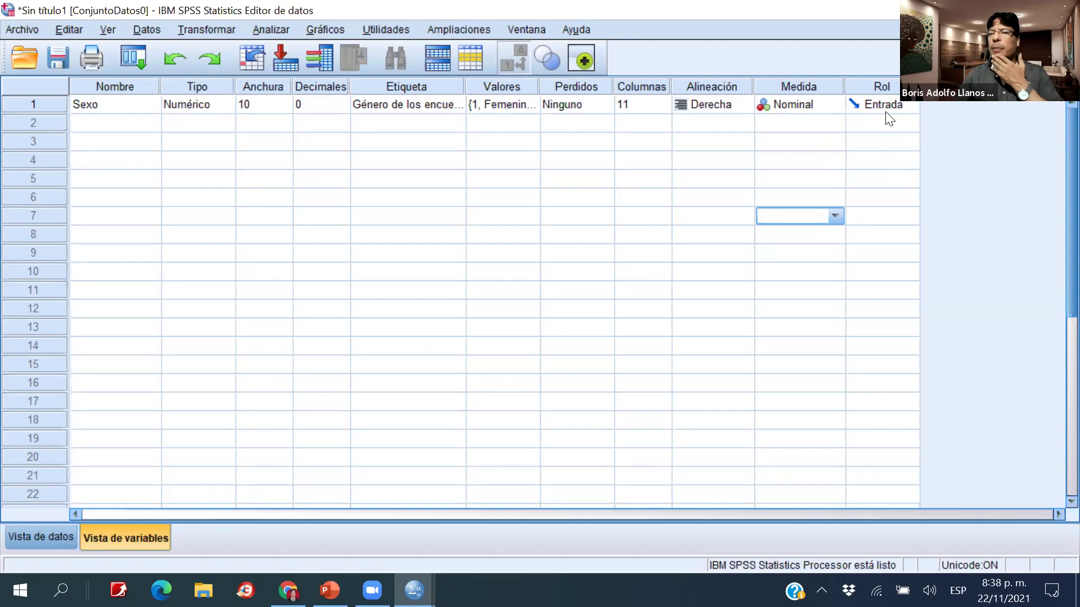
left_click(886, 121)
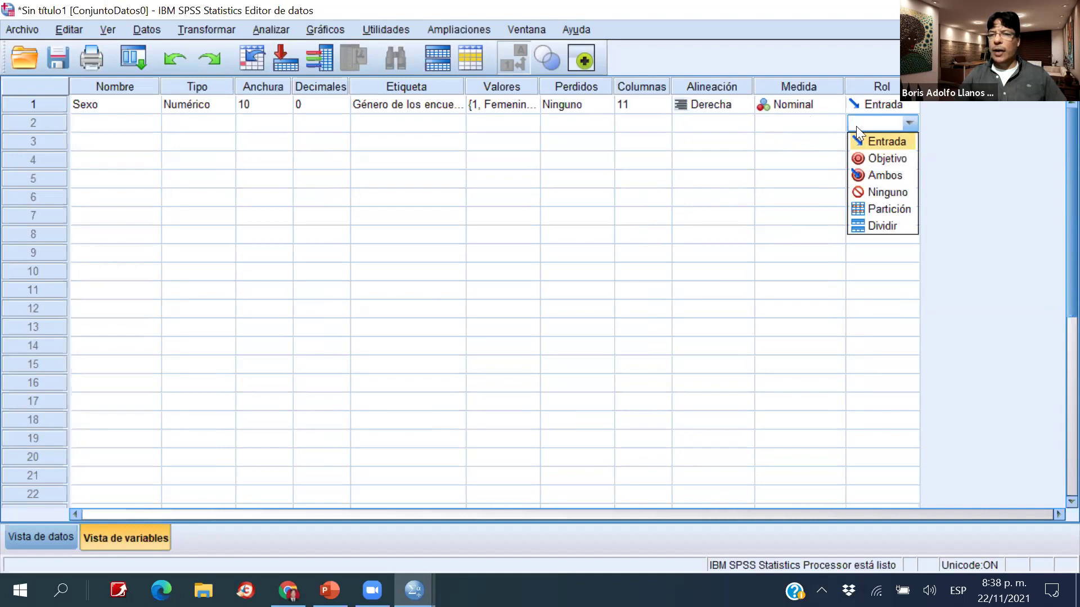
left_click(764, 124)
Add a second variable named Edad below Sexo.
left_click(107, 124)
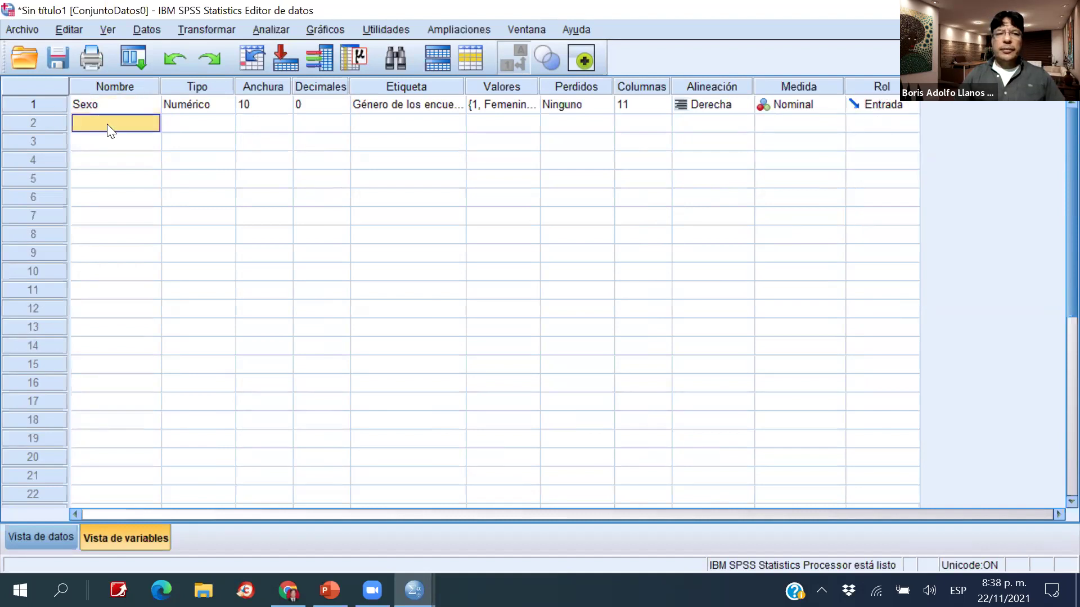
type("Edad")
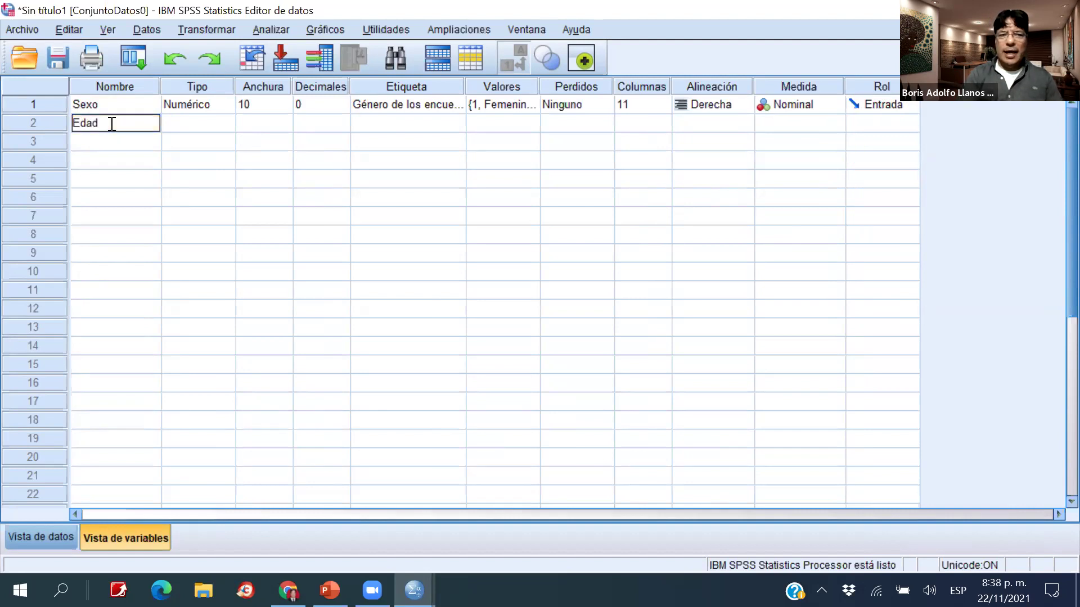
key("Tab")
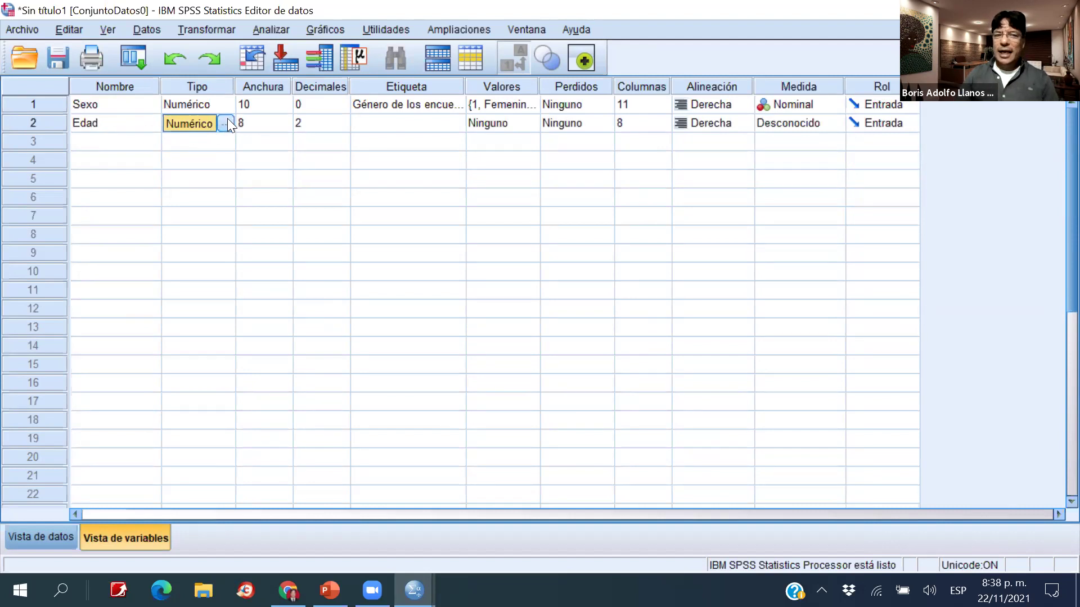
Define the Edad variable as Numérico with a width of 3 and 0 decimal places.
left_click(224, 124)
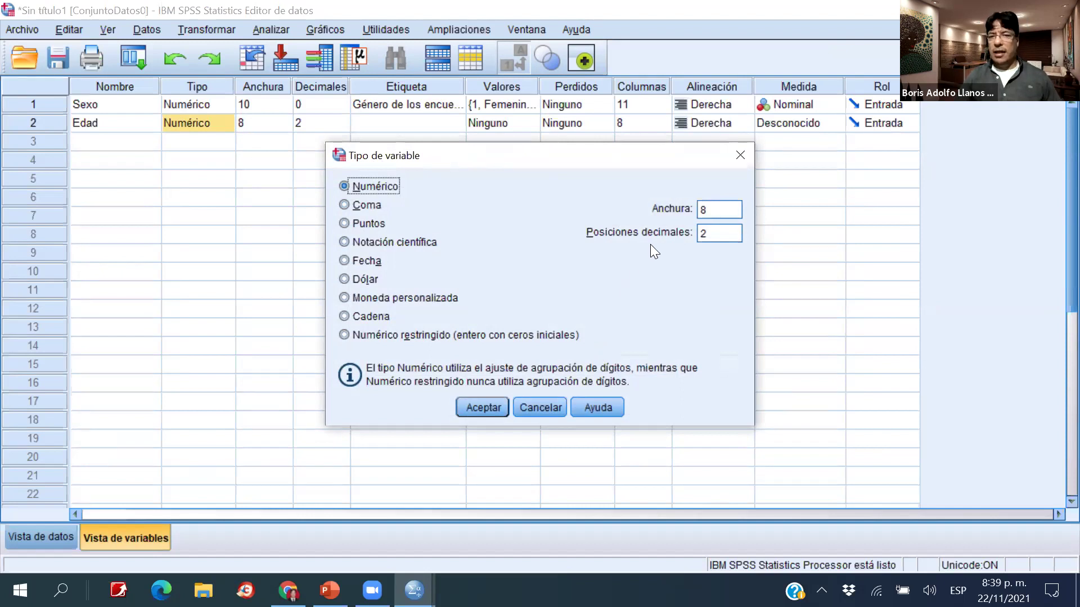
left_click_drag(710, 210, 699, 209)
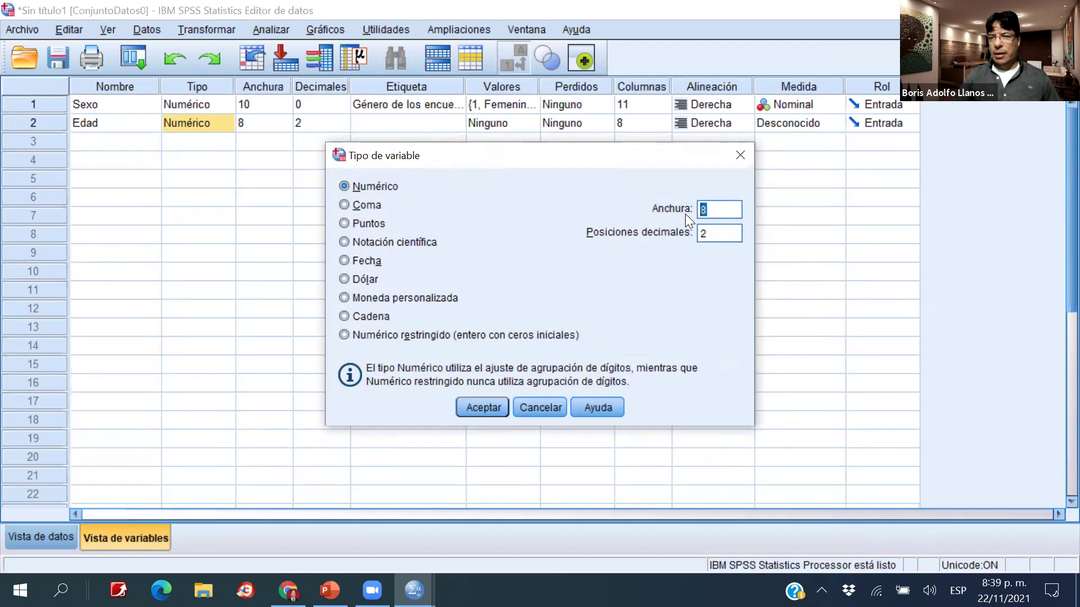
type("2")
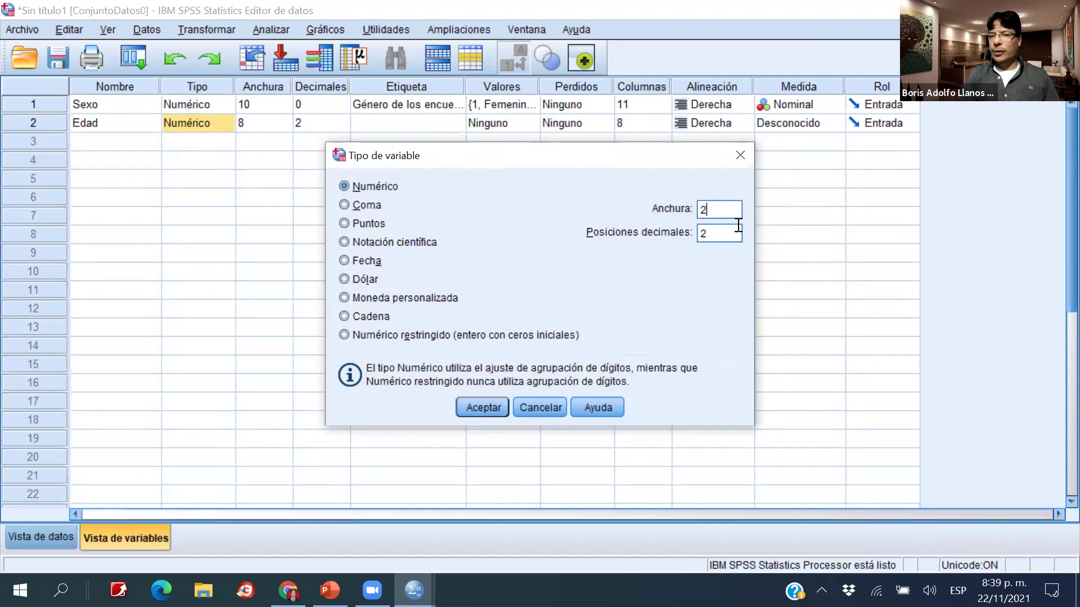
key("BackSpace")
type("3")
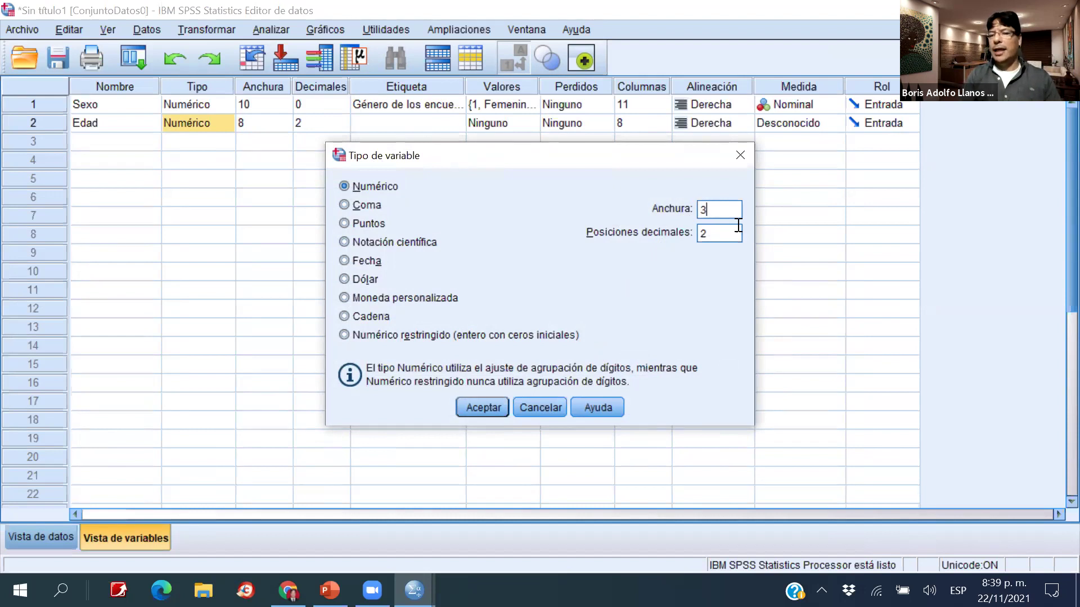
key("BackSpace")
type("4")
key("BackSpace")
type("3")
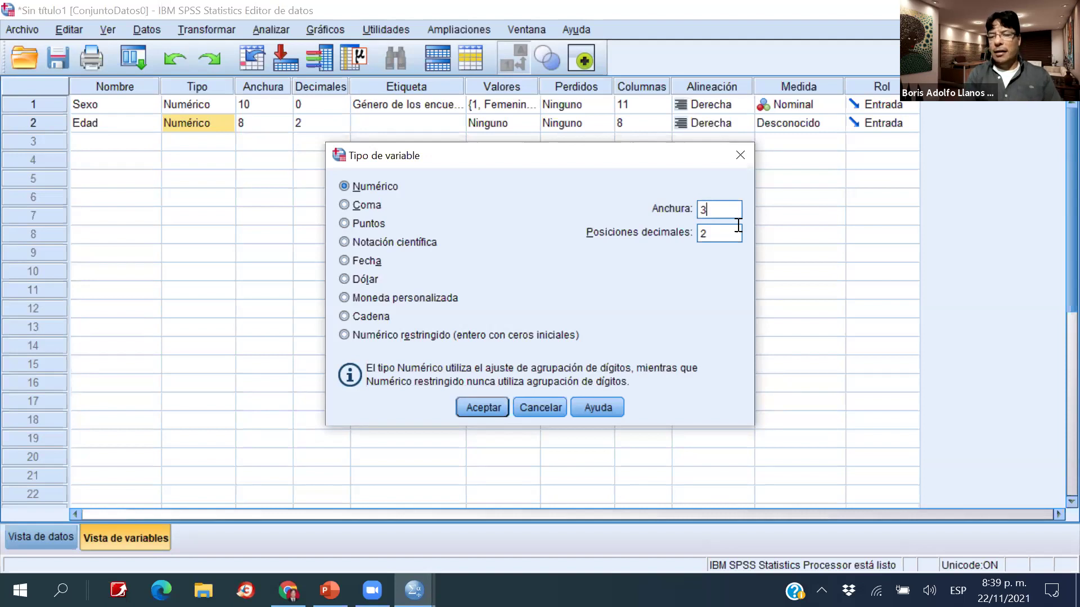
double_click(711, 235)
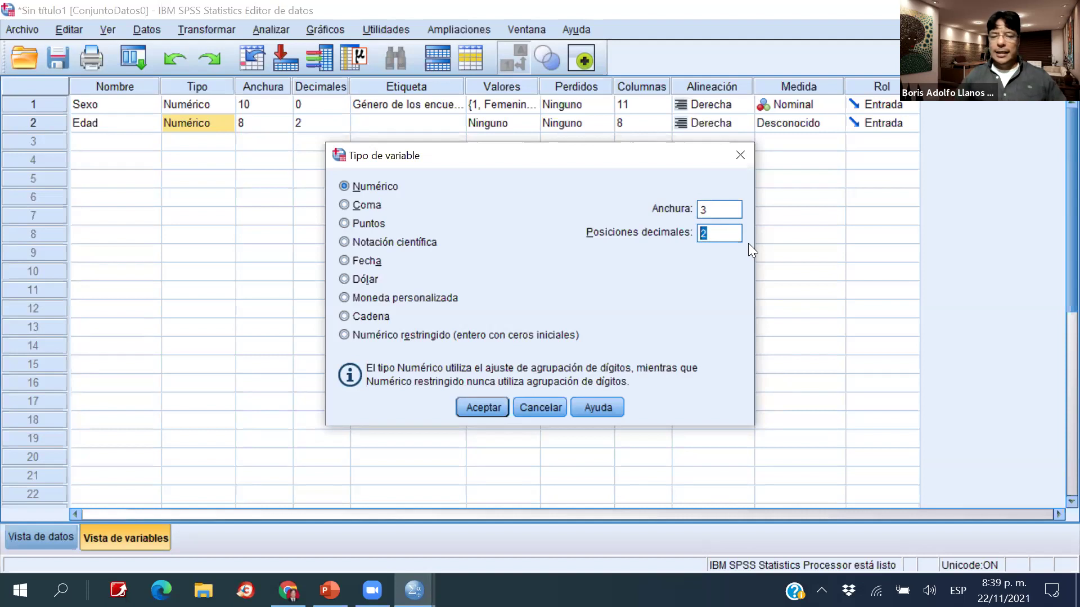
type("0")
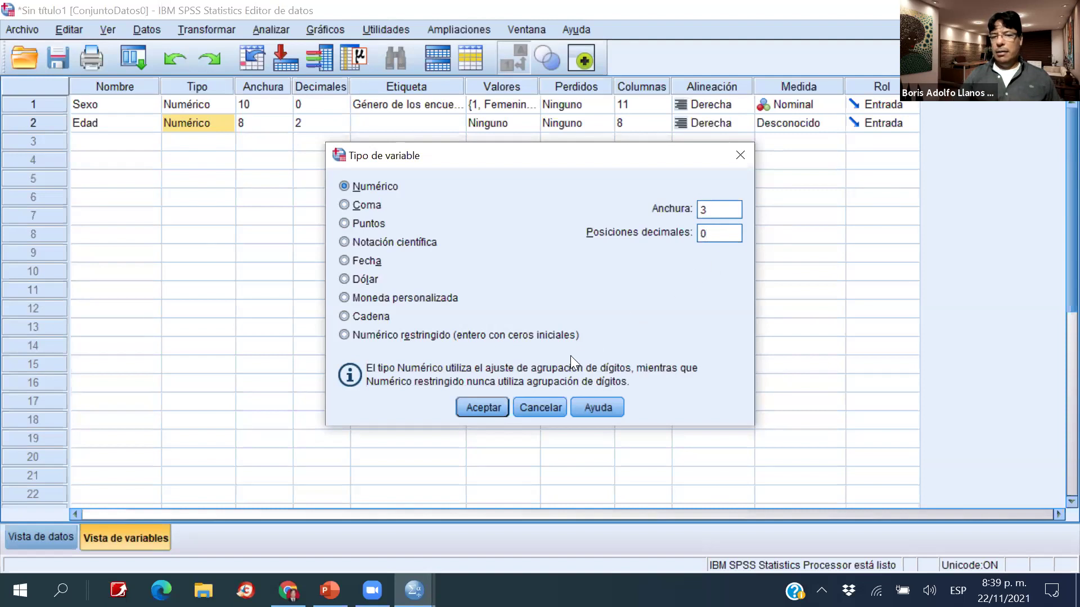
left_click(497, 398)
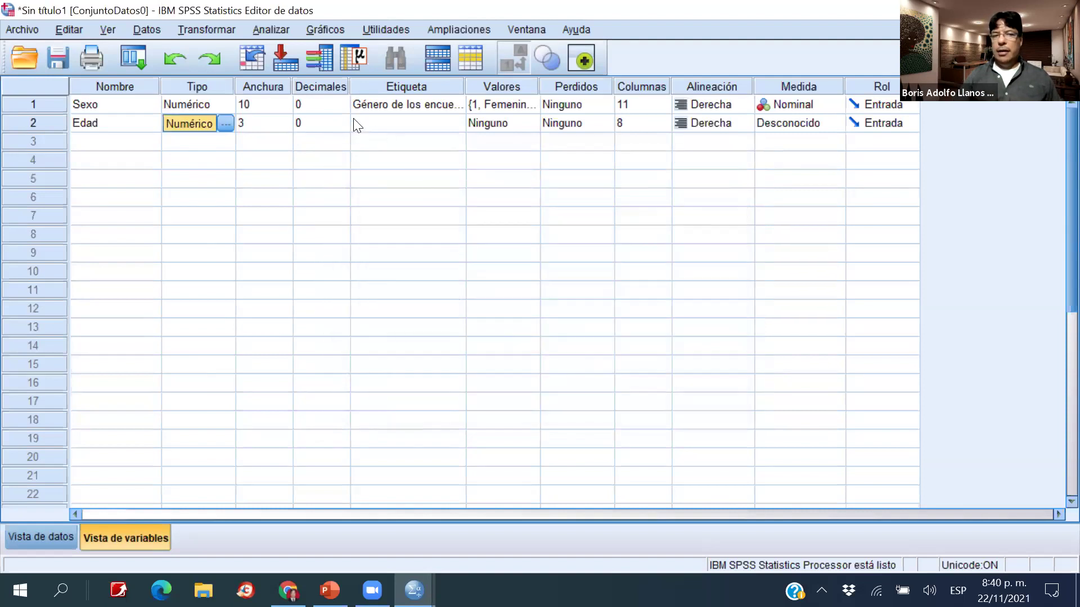
Increase the Edad variable's width to 8 directly in its row of the variable definition.
left_click(287, 123)
type("1")
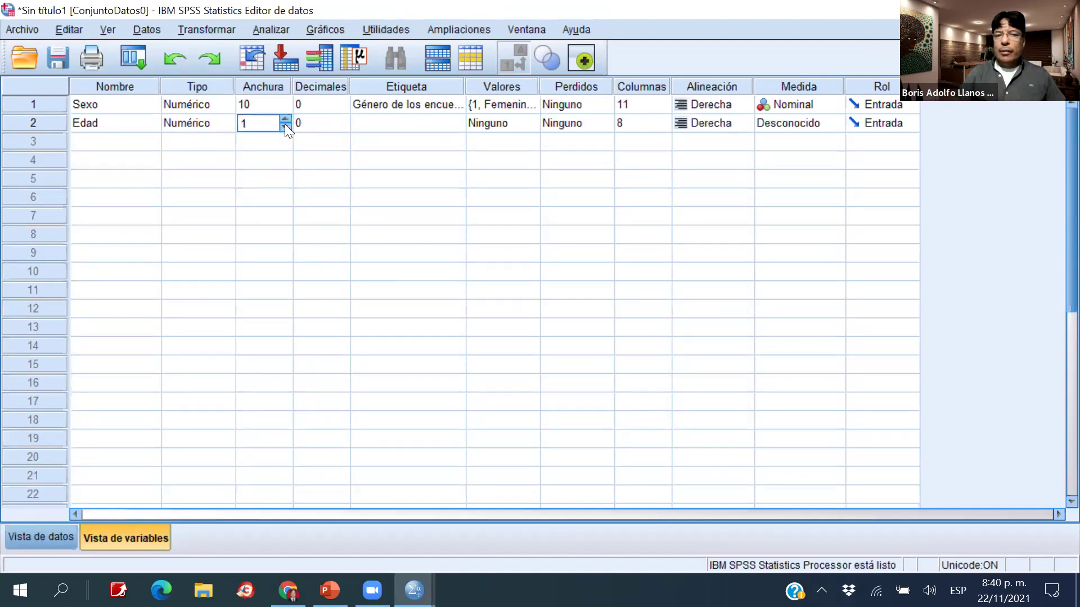
left_click(284, 119)
left_click(284, 119)
left_click(283, 120)
left_click(284, 119)
left_click(283, 119)
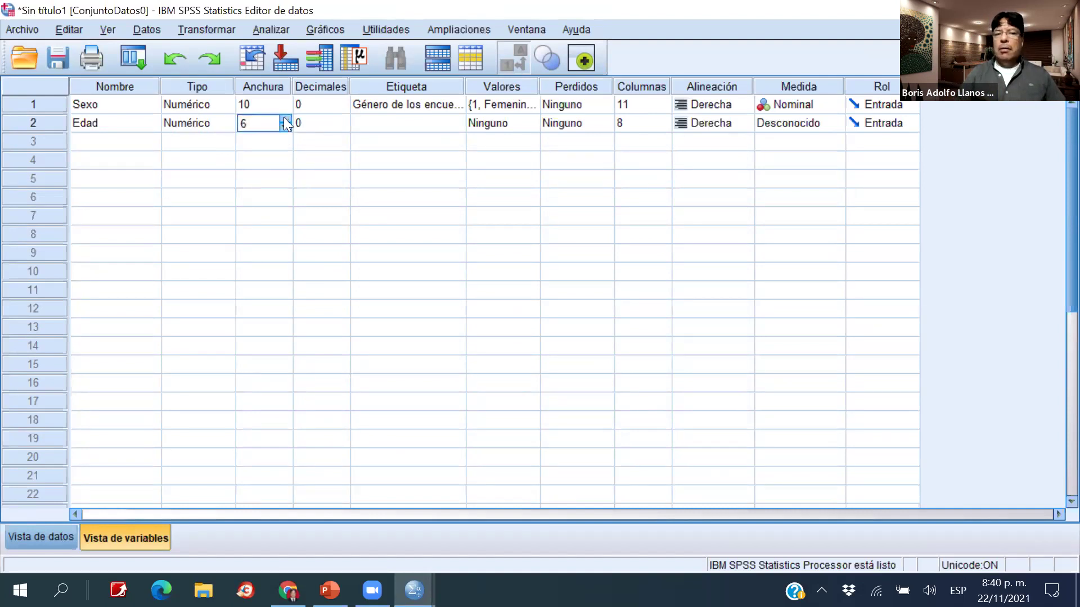
left_click(331, 176)
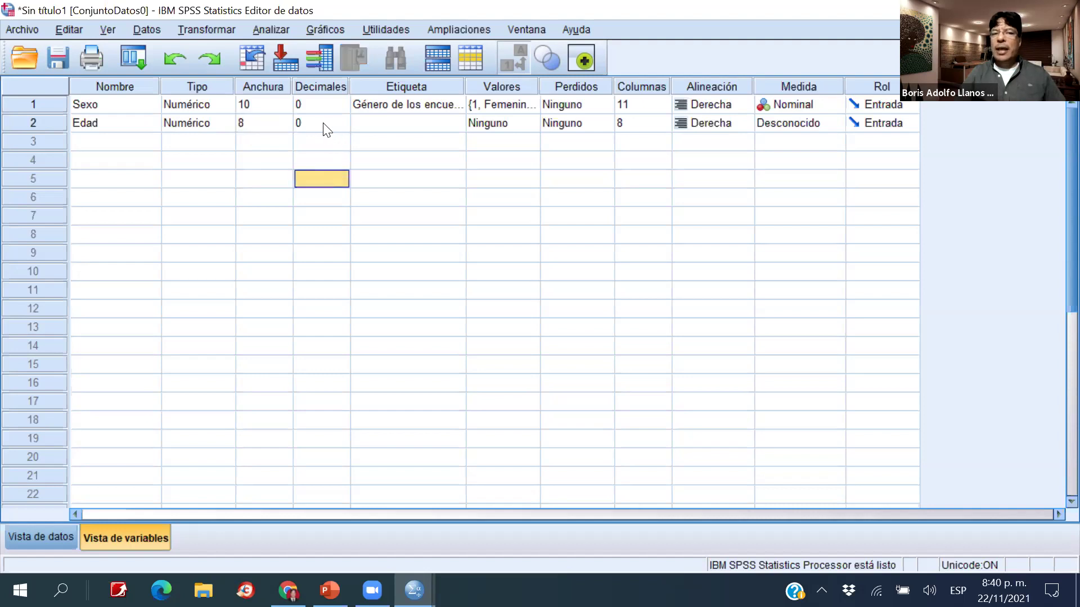
Give the Edad variable the label "Edad de las personas".
left_click(325, 122)
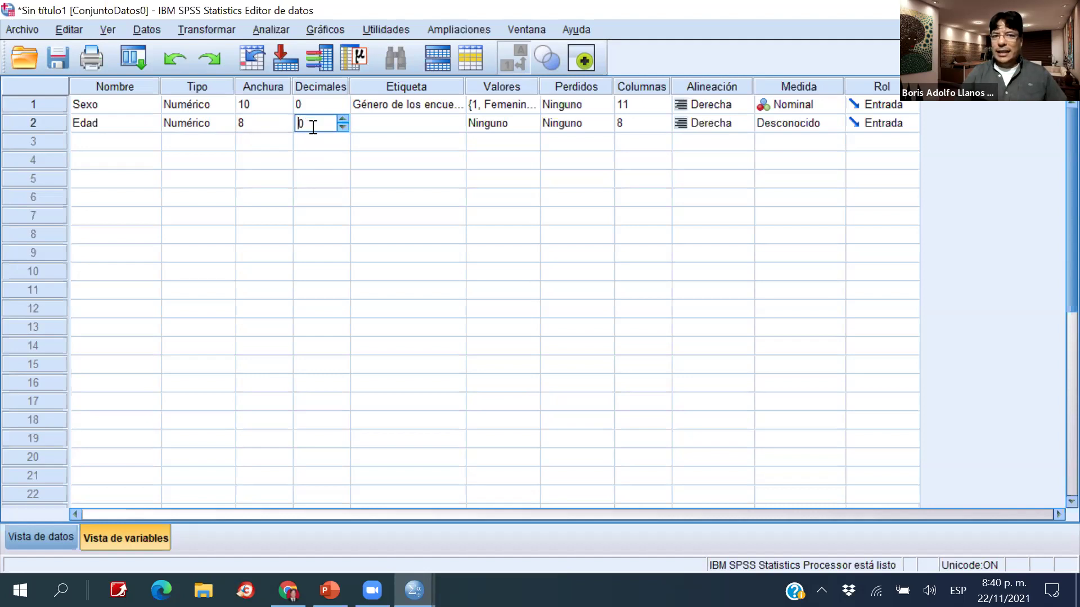
left_click(384, 124)
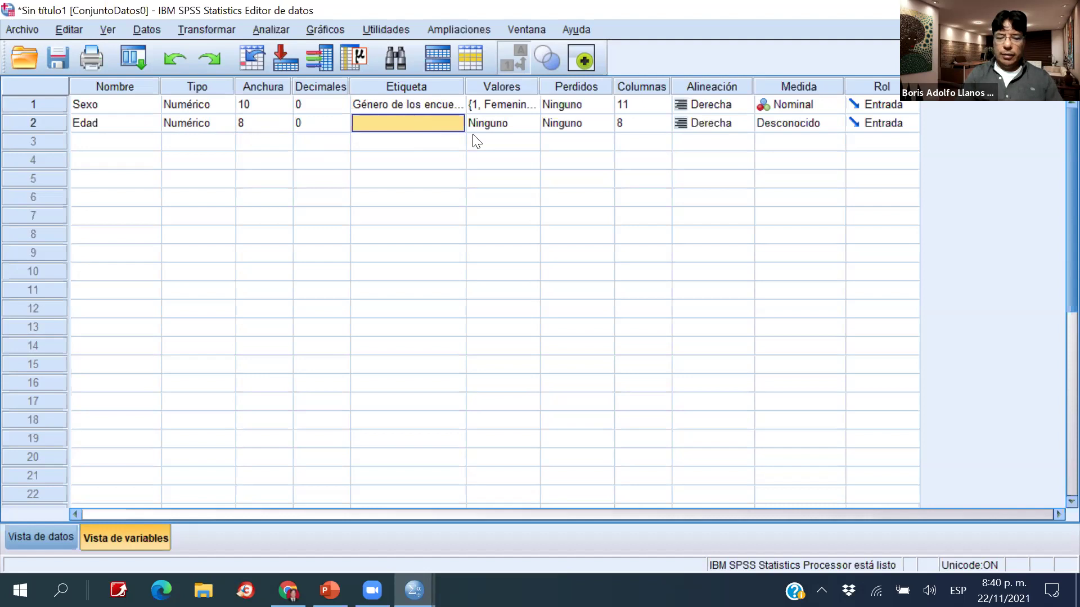
type("Edad de las personas")
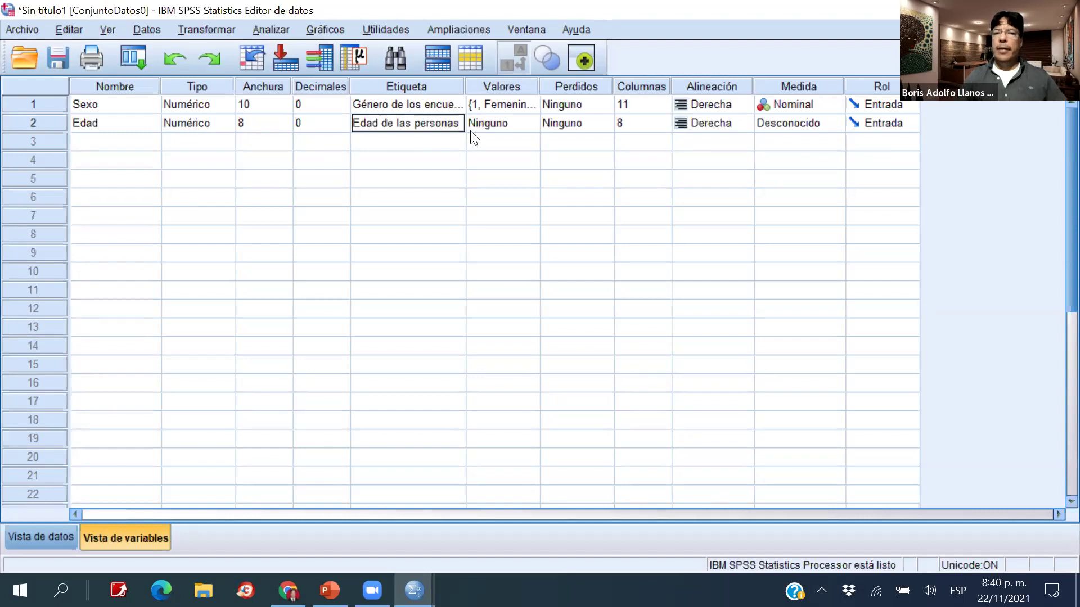
Examine the value label and missing value settings of the Edad variable without defining any.
left_click(504, 126)
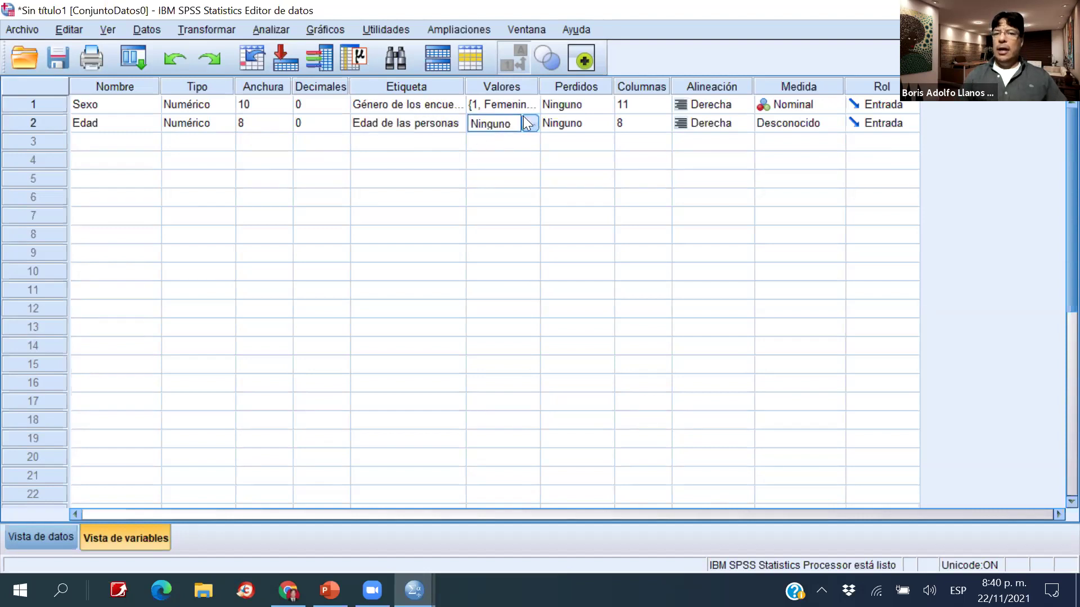
left_click(530, 125)
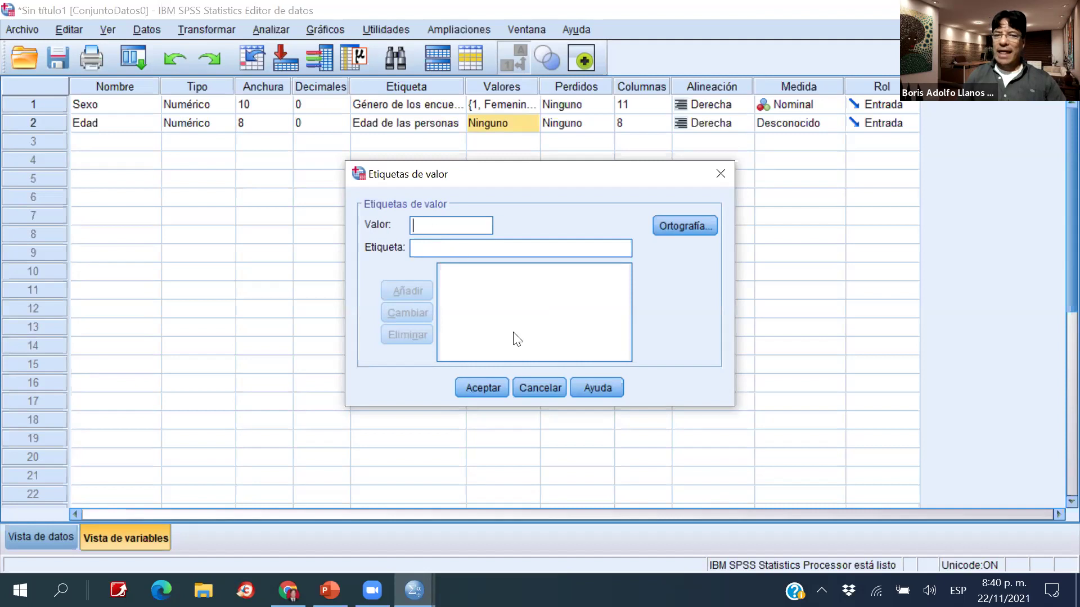
left_click(540, 388)
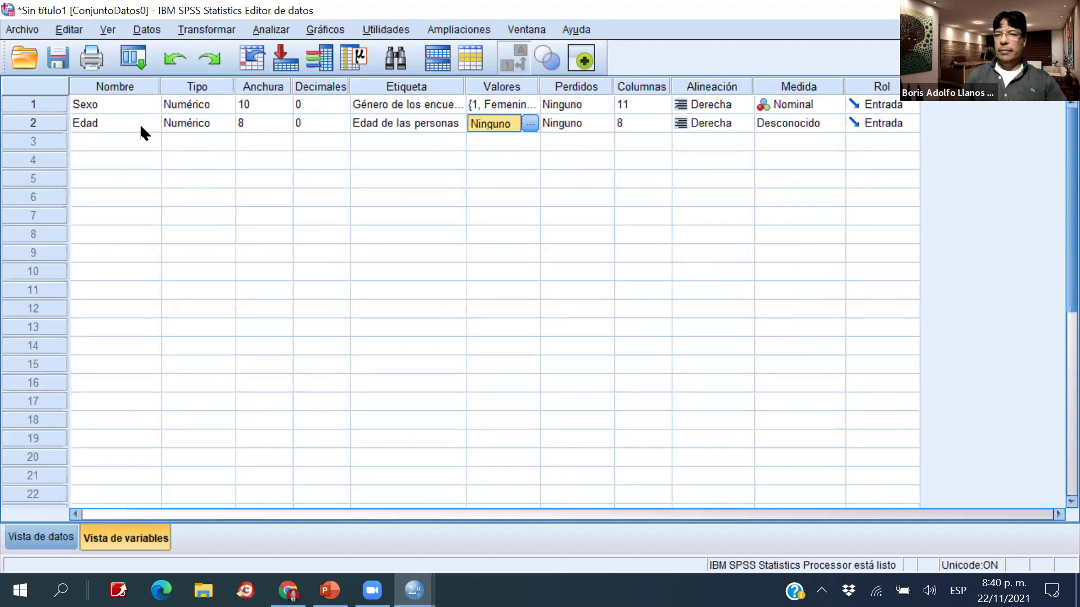
left_click(509, 162)
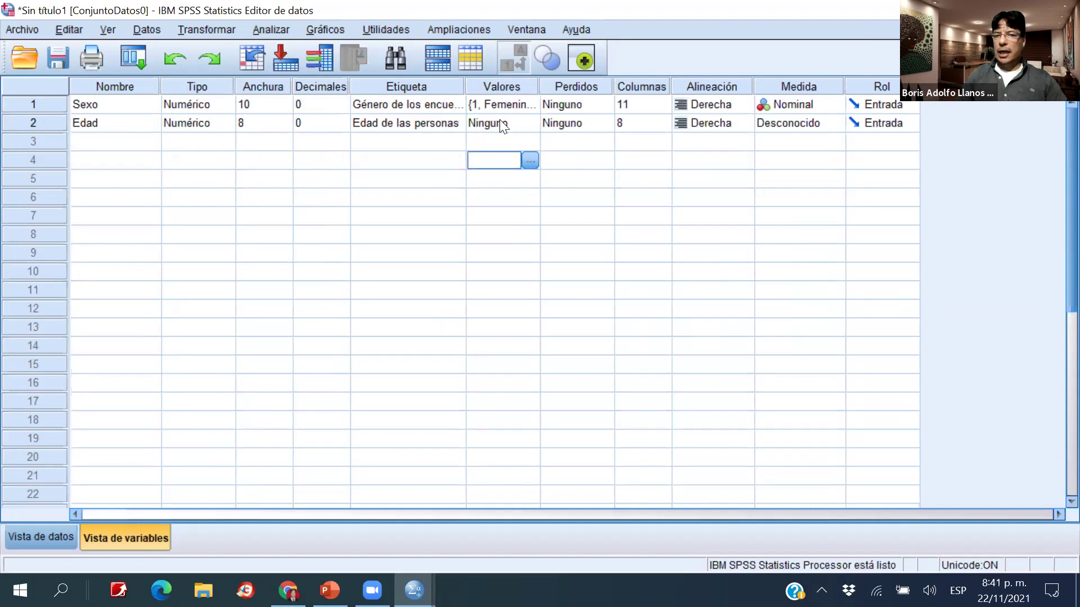
left_click(598, 126)
left_click(604, 122)
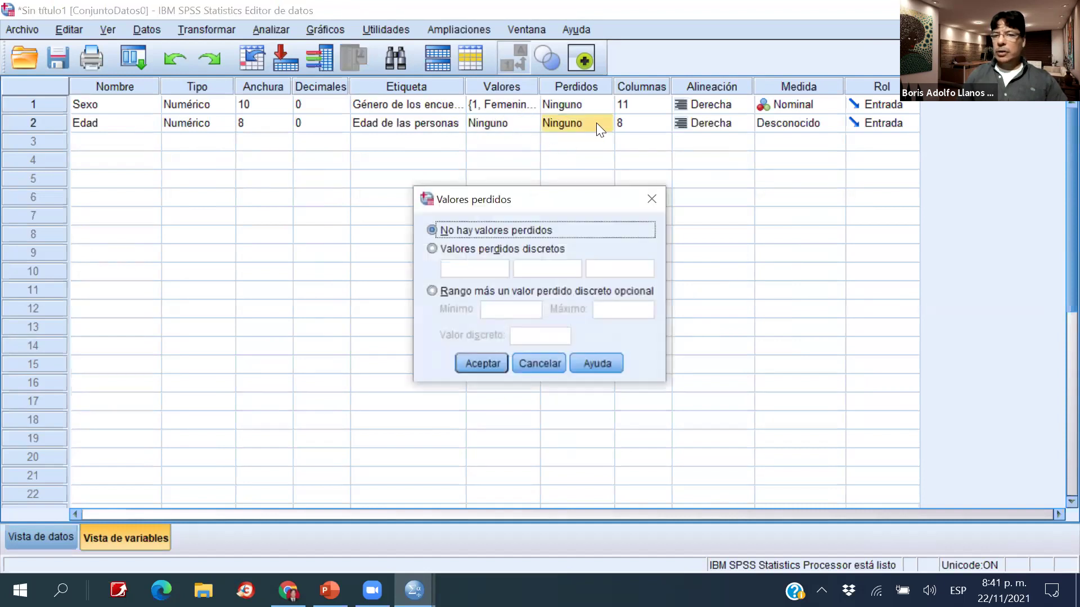
left_click(651, 201)
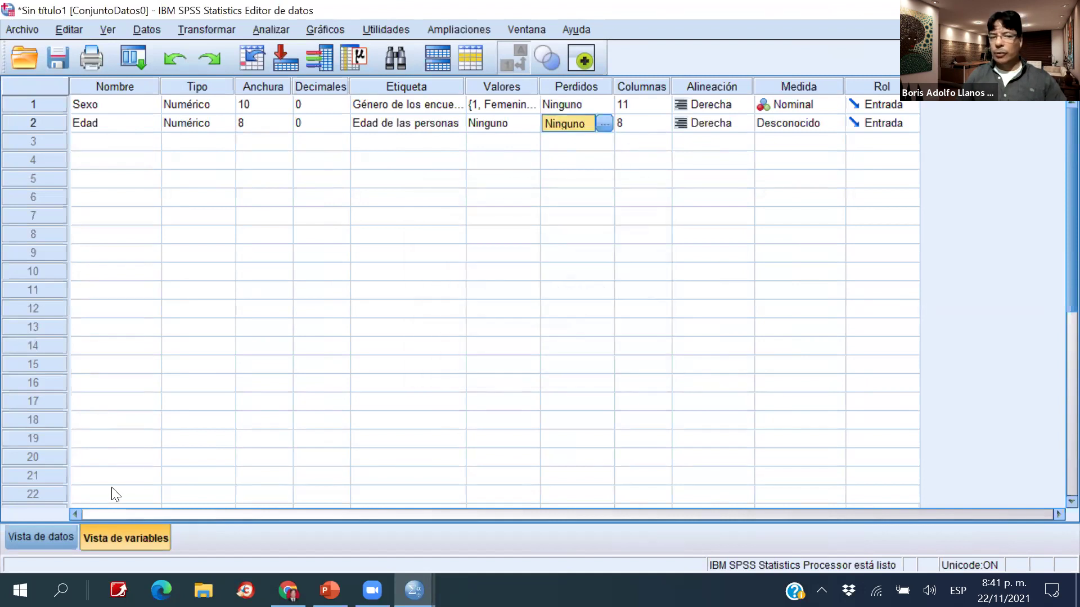
Check the Edad column among the data and set the variable's measurement level to Escala.
left_click(60, 537)
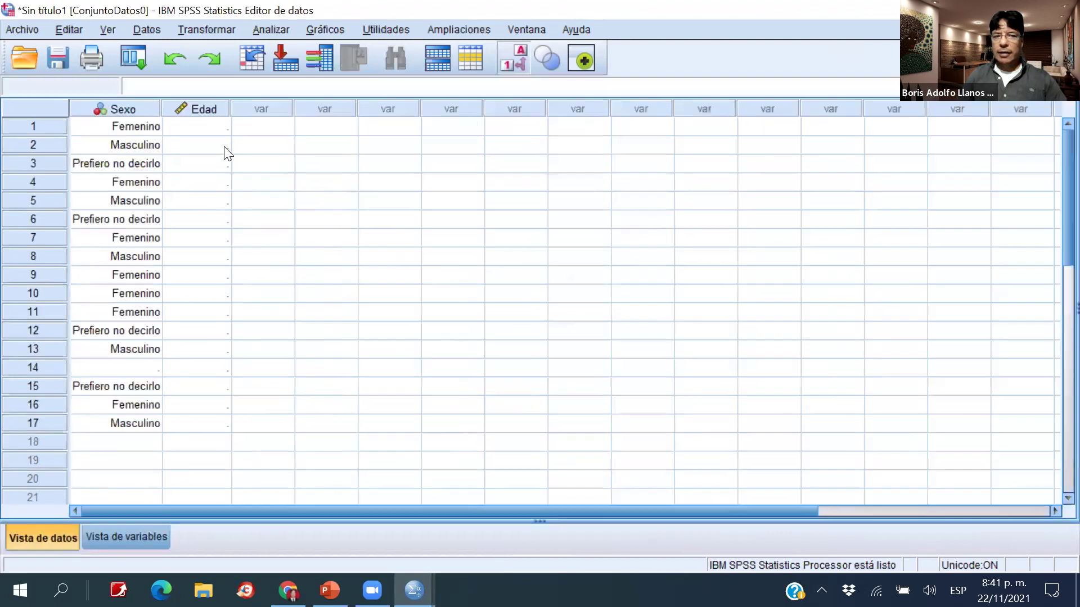
left_click(126, 534)
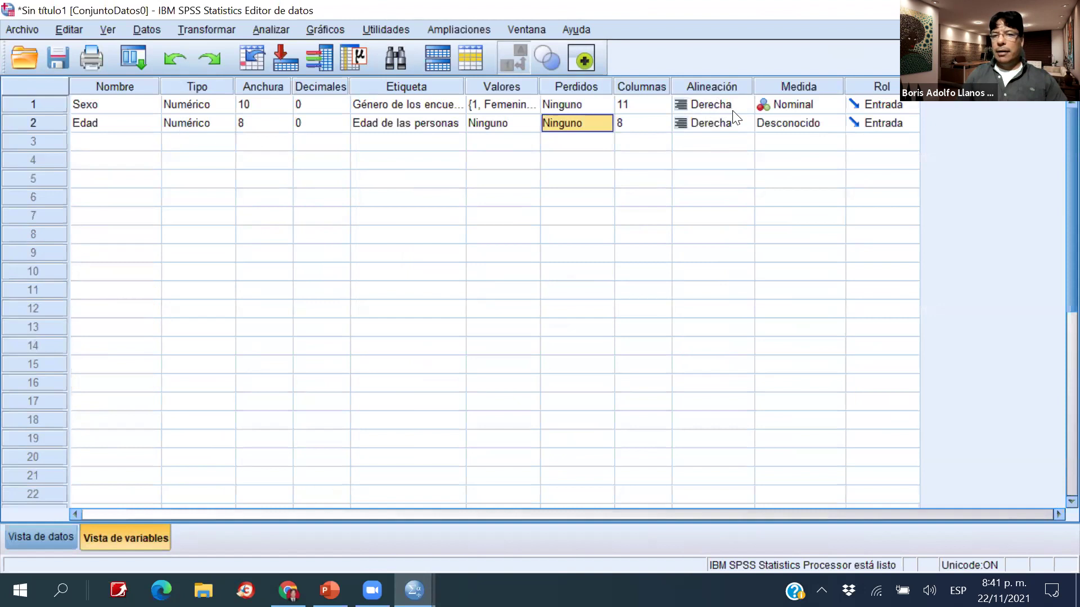
left_click(739, 287)
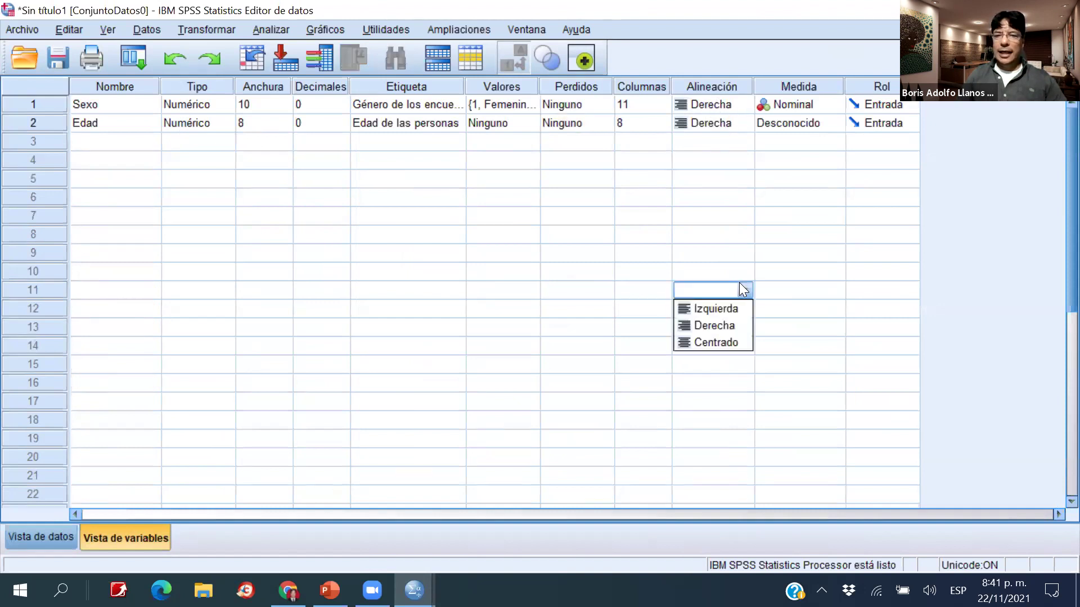
left_click(768, 147)
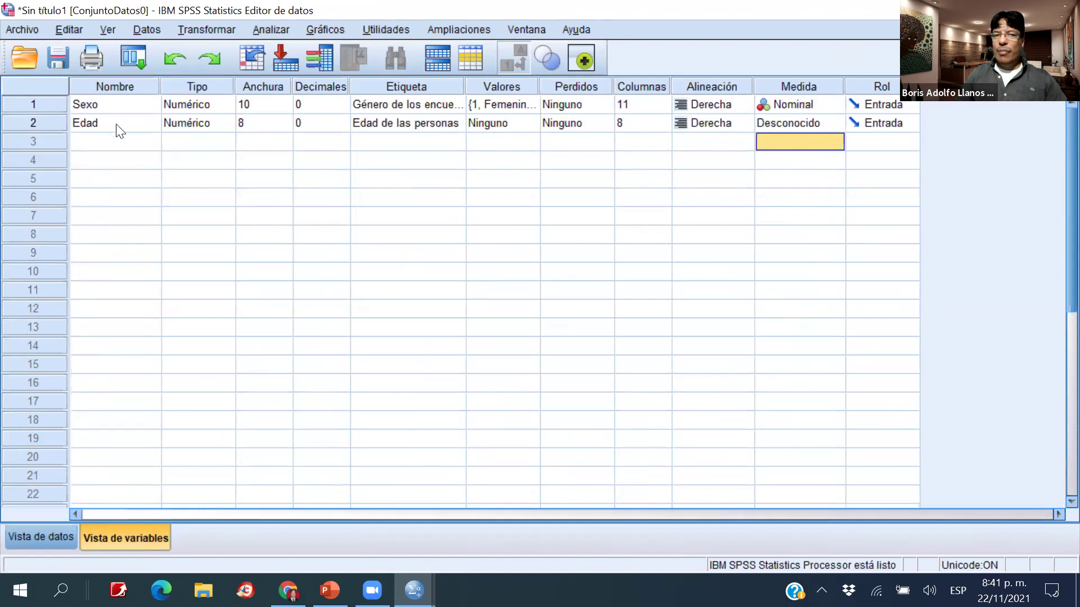
left_click(833, 123)
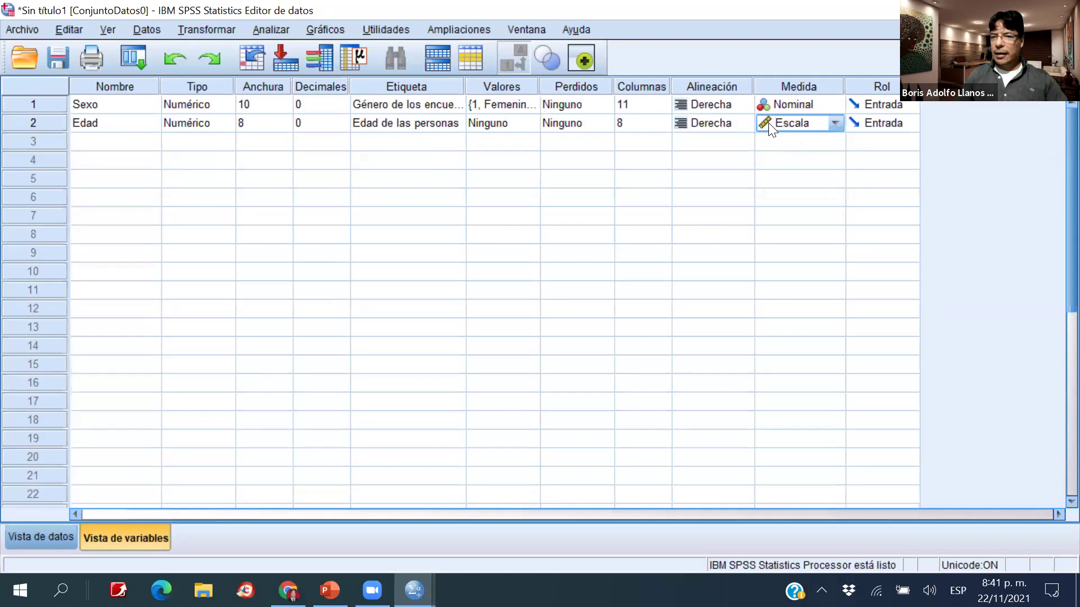
Enter the ages 32, 35, 41, 29, 30 and 44 for cases 1 to 6 in the Edad column of the data.
left_click(52, 530)
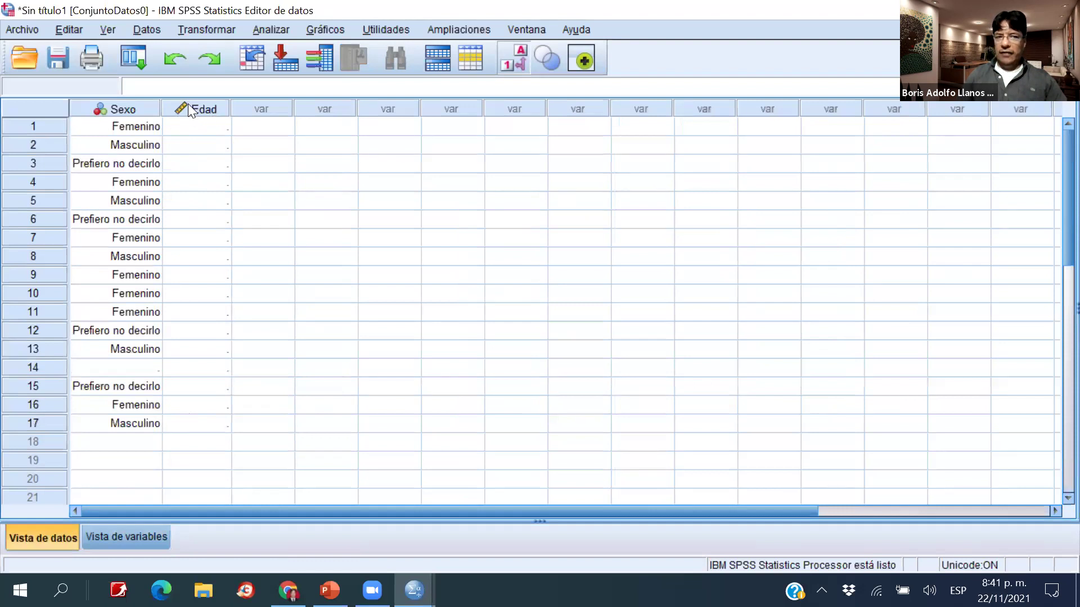
left_click(202, 130)
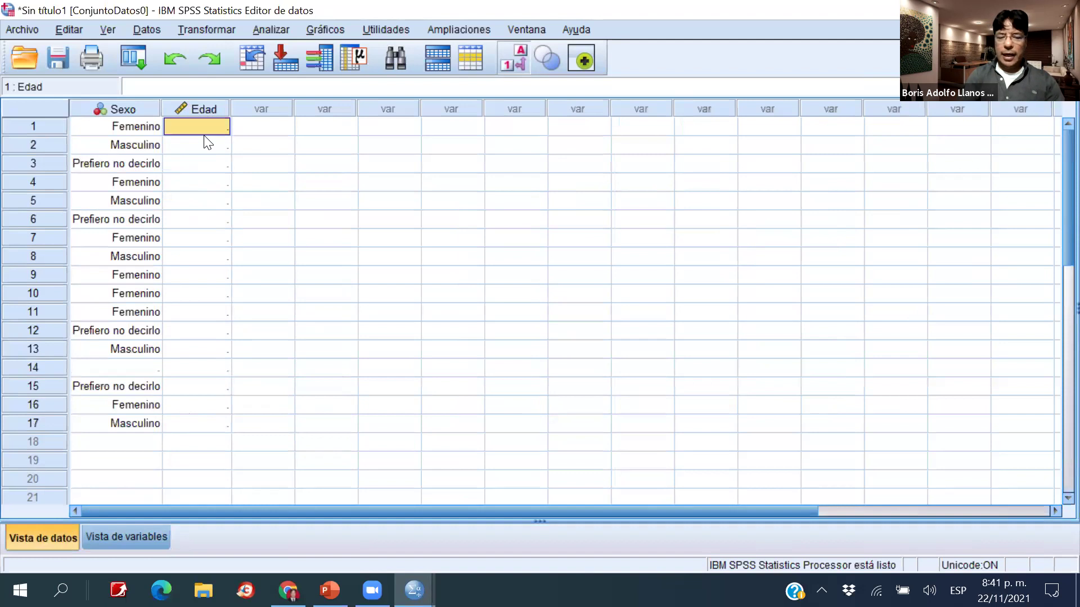
type("32")
key("Return")
type("35")
key("Return")
type("41")
key("Return")
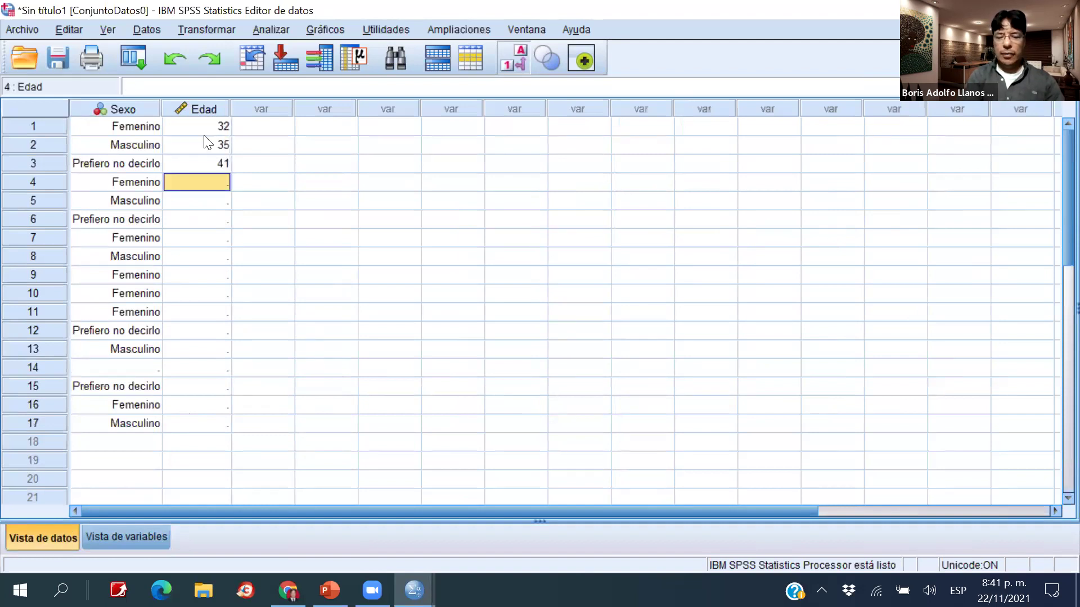
type("29")
key("Return")
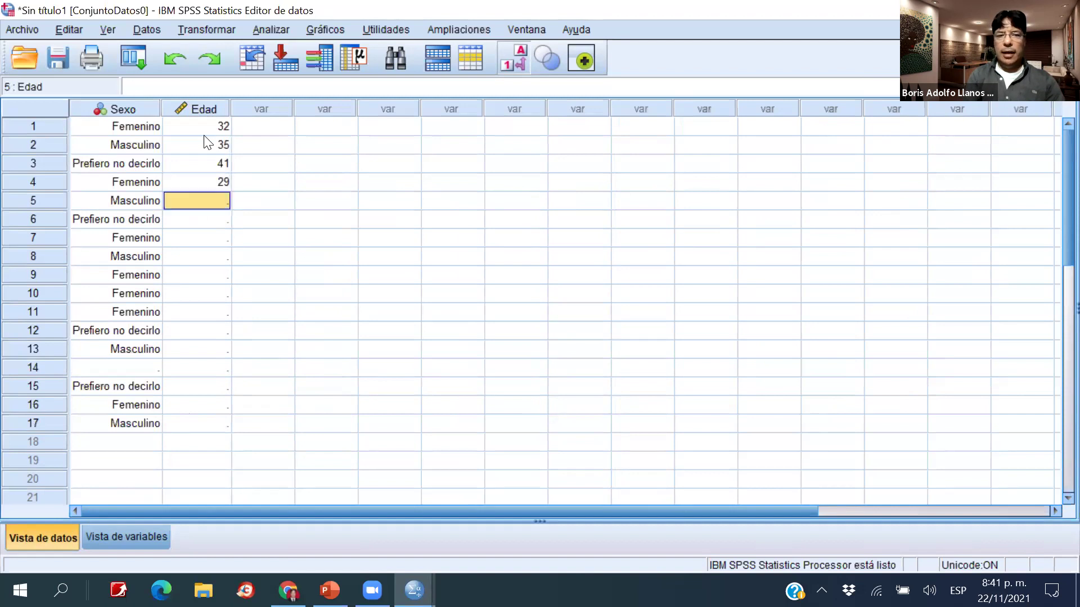
type("30")
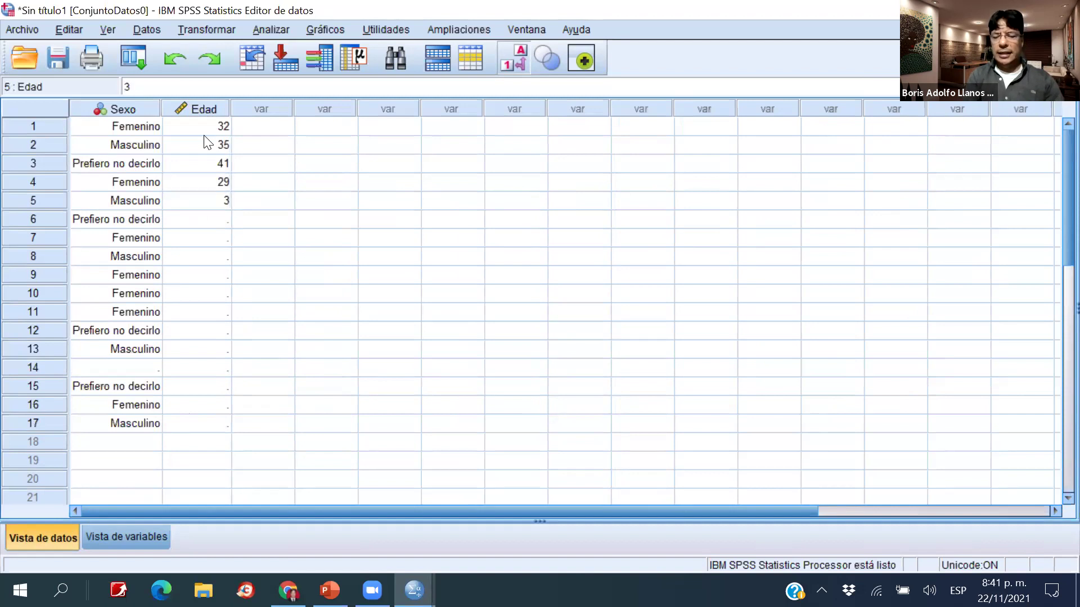
key("Return")
type("44")
key("Return")
Enter the ages 50, 44, 35, 29 and 28 for cases 7 to 11 in the Edad column.
type("1")
key("BackSpace")
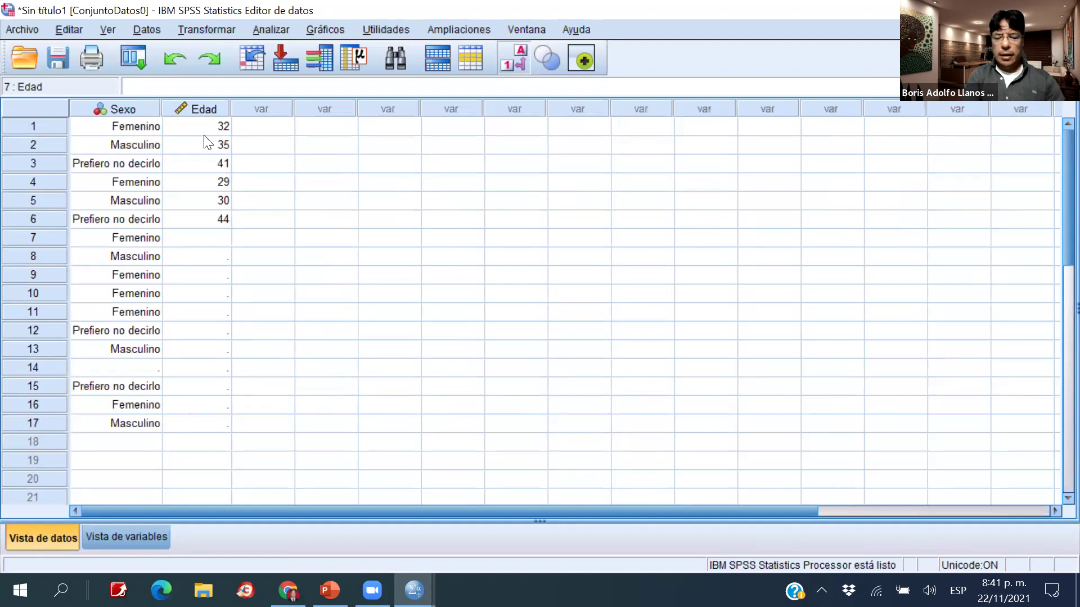
type("50")
key("Return")
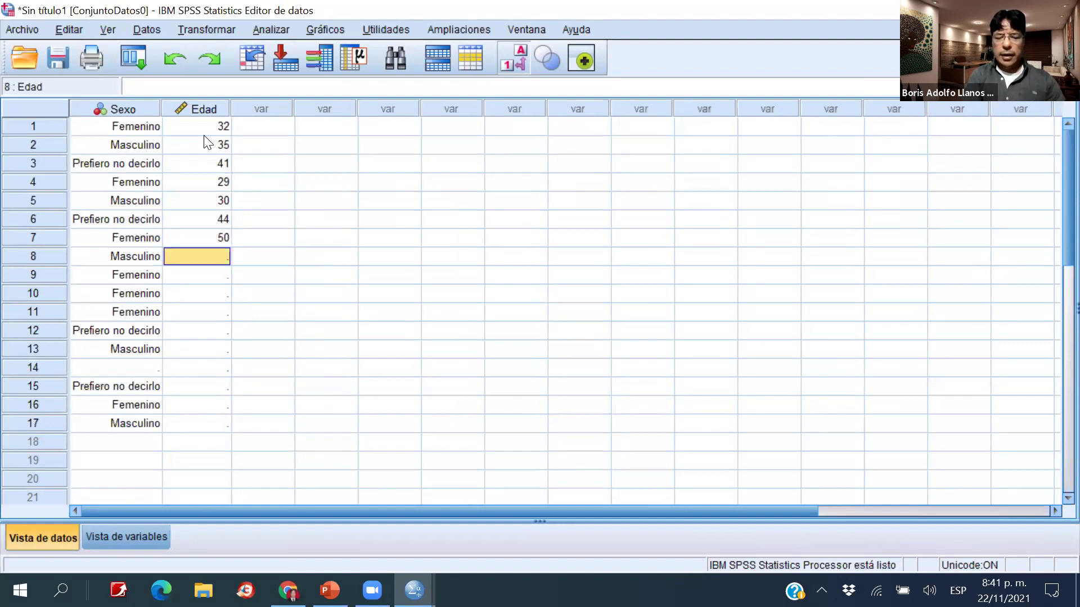
type("44")
key("Return")
type("35")
key("Return")
type("29")
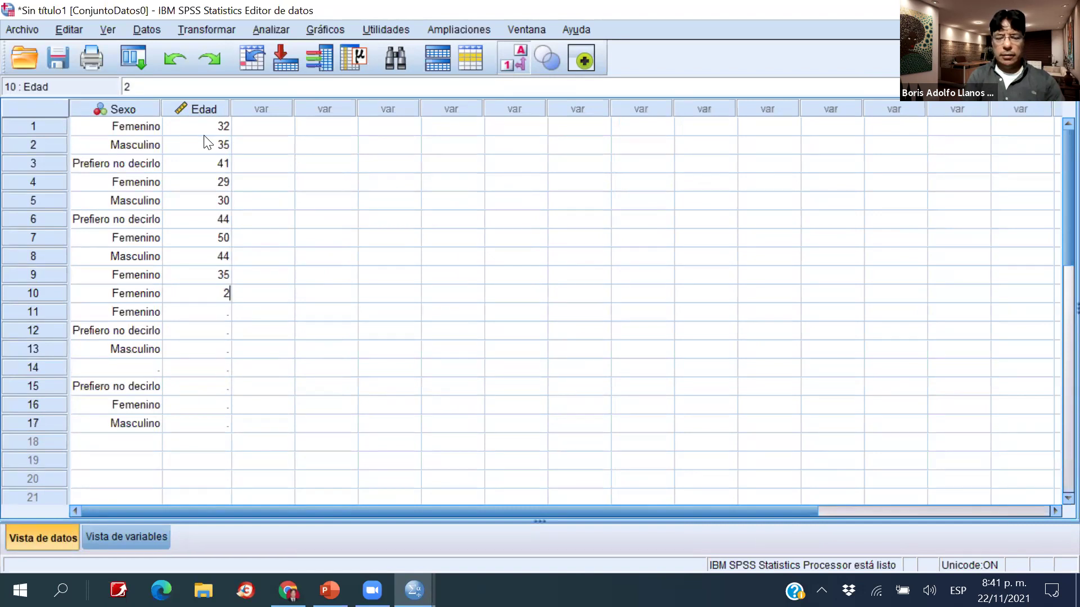
key("Return")
type("28")
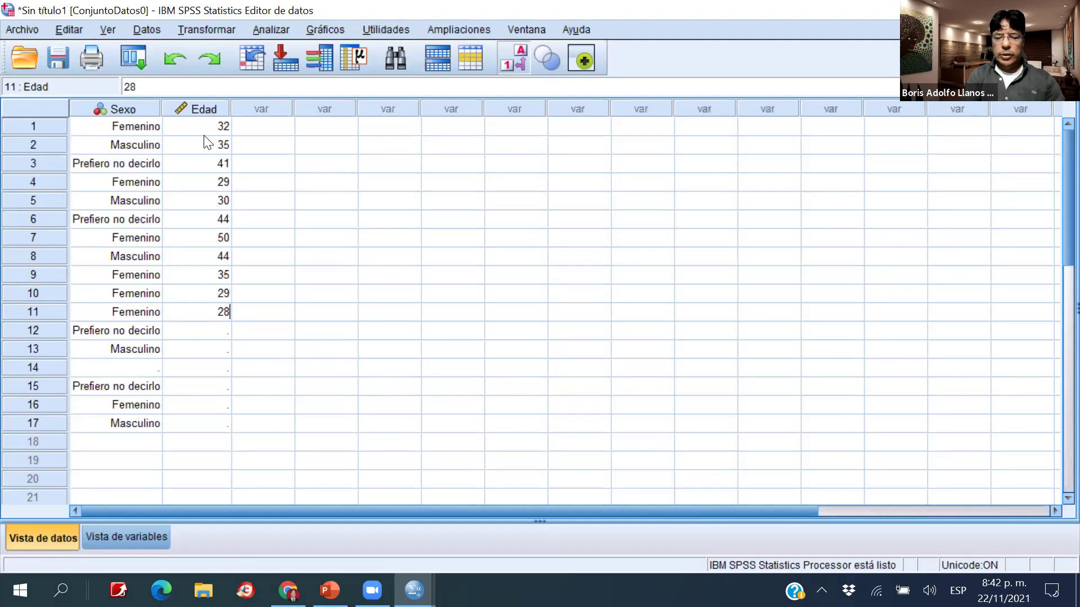
key("Return")
Fill in Edad for cases 12 to 17 with 30, 32, 48, 38, 29 and 28.
type("30")
key("Return")
type("32")
key("Return")
type("48")
key("Return")
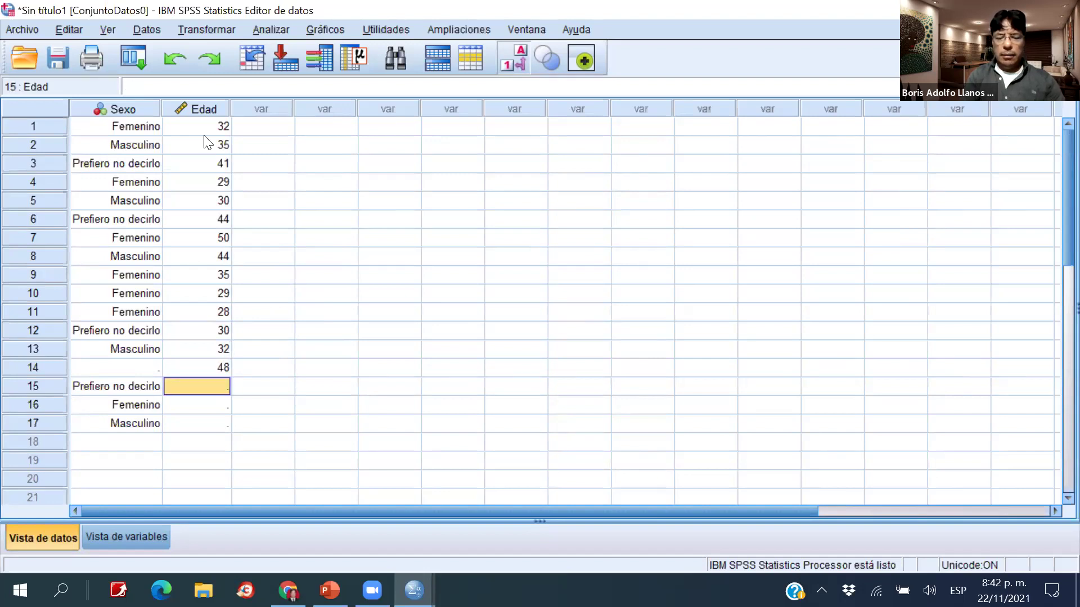
type("38")
key("Return")
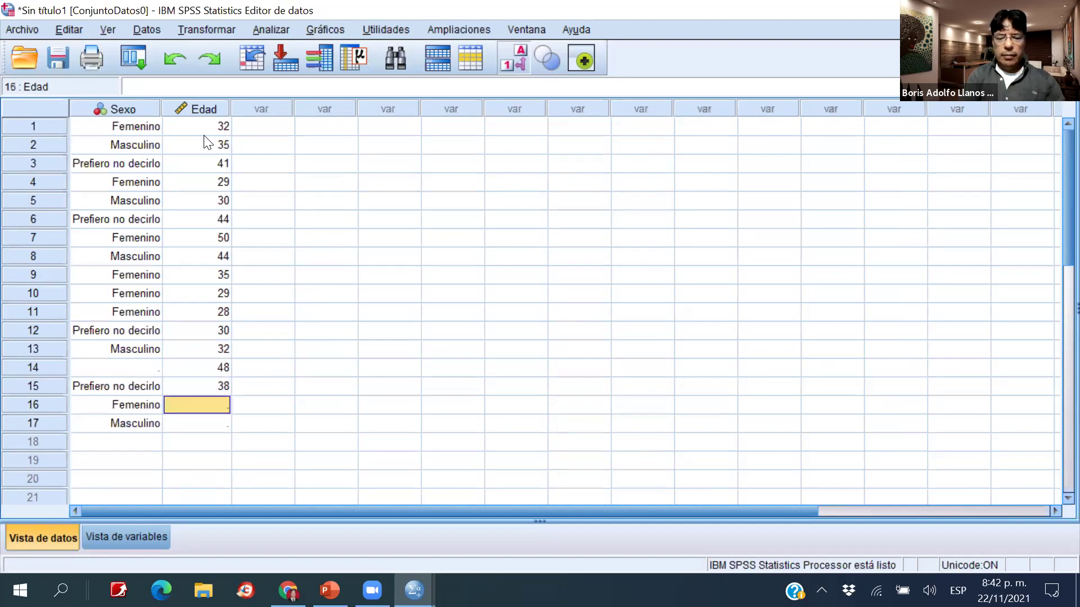
type("29")
key("Return")
type("1")
type("2")
key("BackSpace")
key("BackSpace")
type("28")
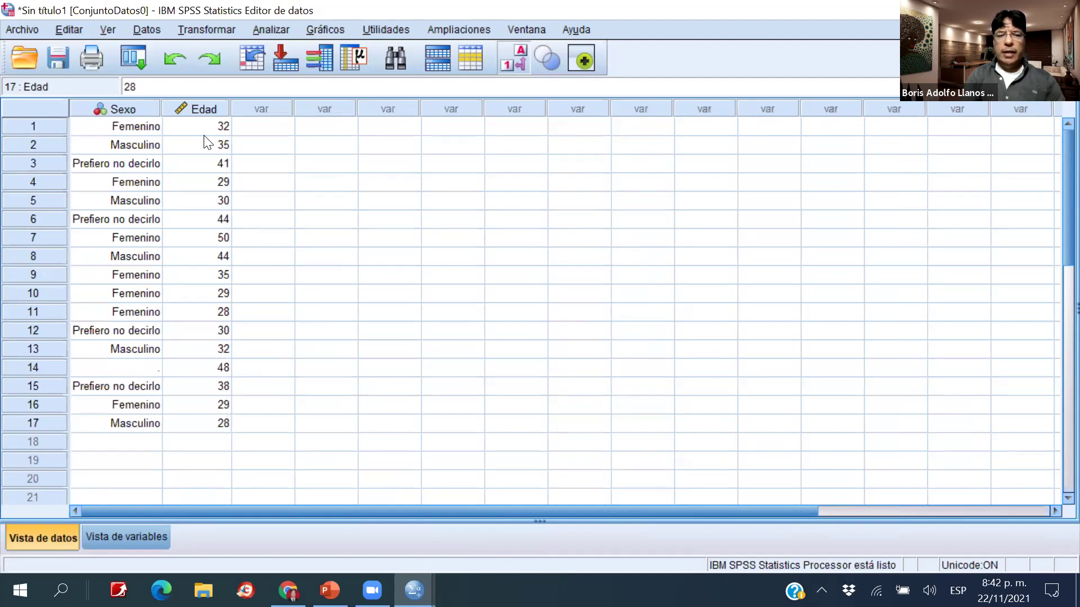
Fill in the missing Sexo value of case 14 with code 2 (Masculino).
key("Left")
key("Up")
key("Up")
key("Up")
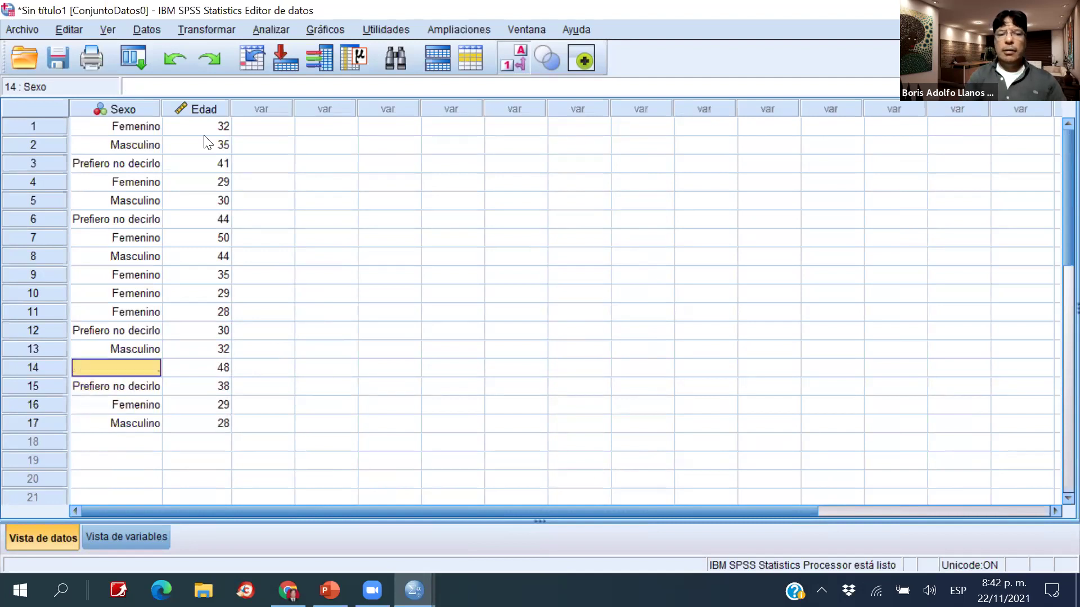
type("2")
key("Return")
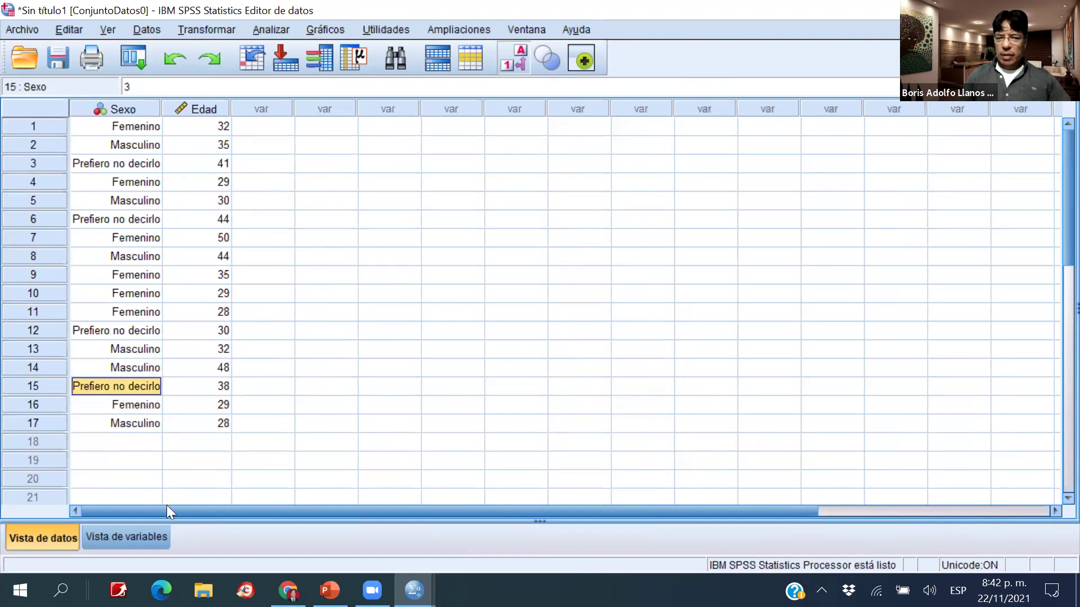
Add a third variable named Procedencia below Edad in the variable definitions.
left_click(153, 536)
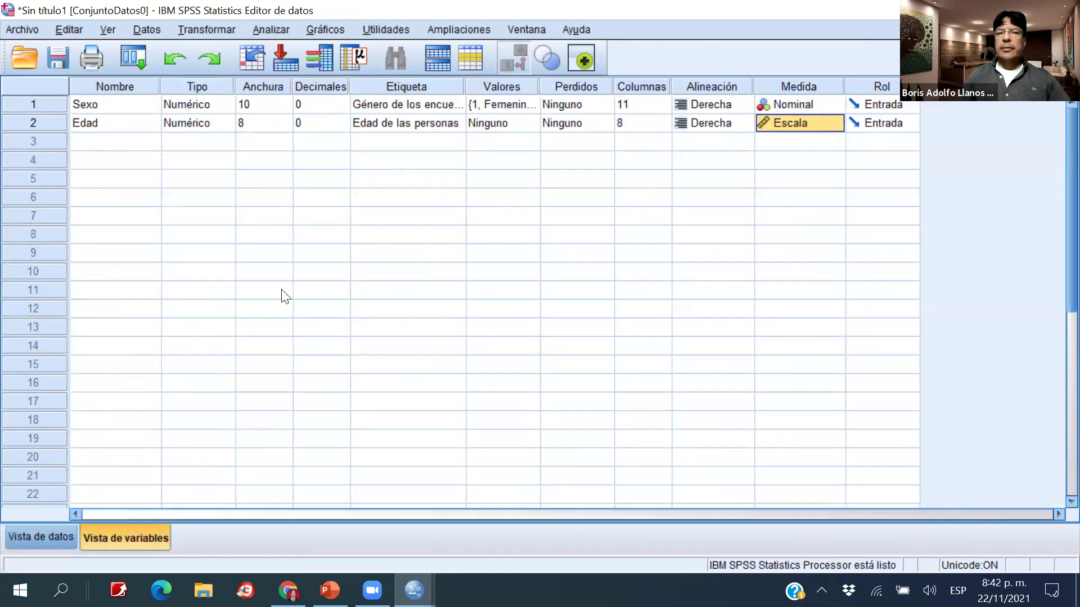
left_click(105, 148)
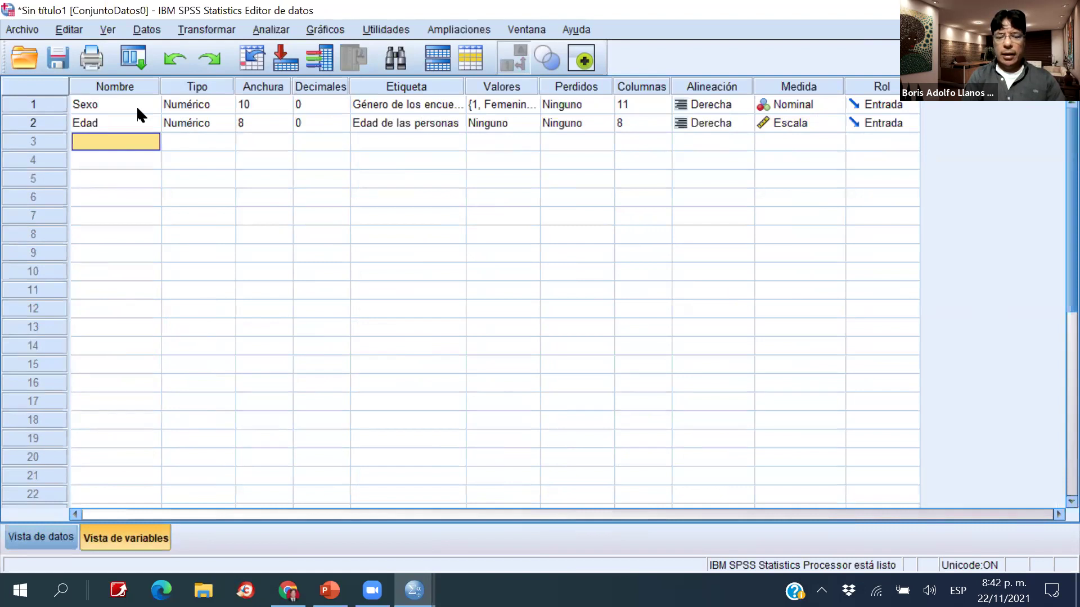
type("Pro")
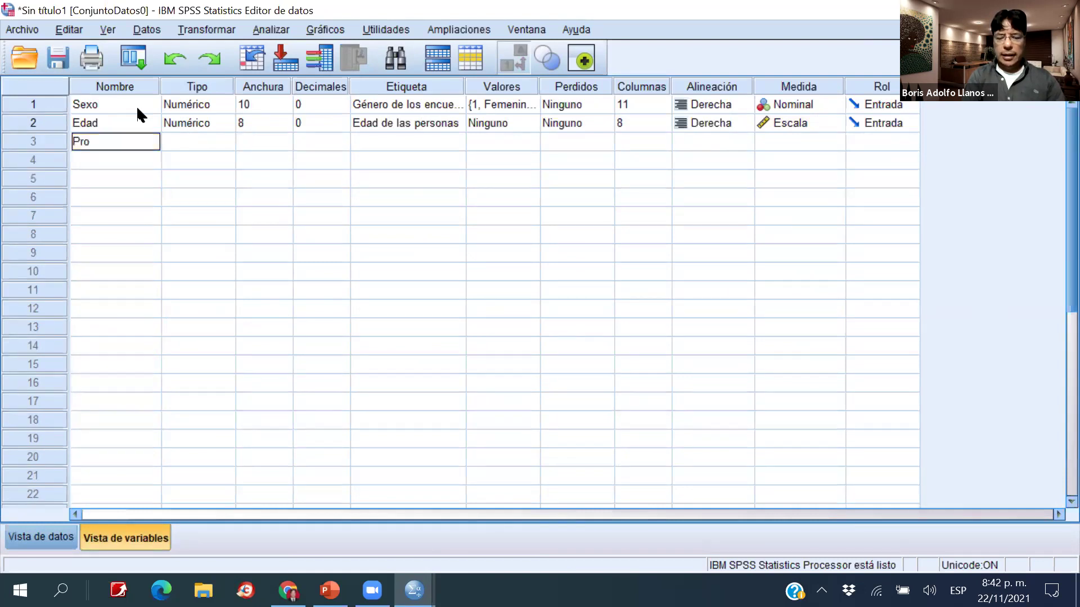
type("cedencia")
key("Tab")
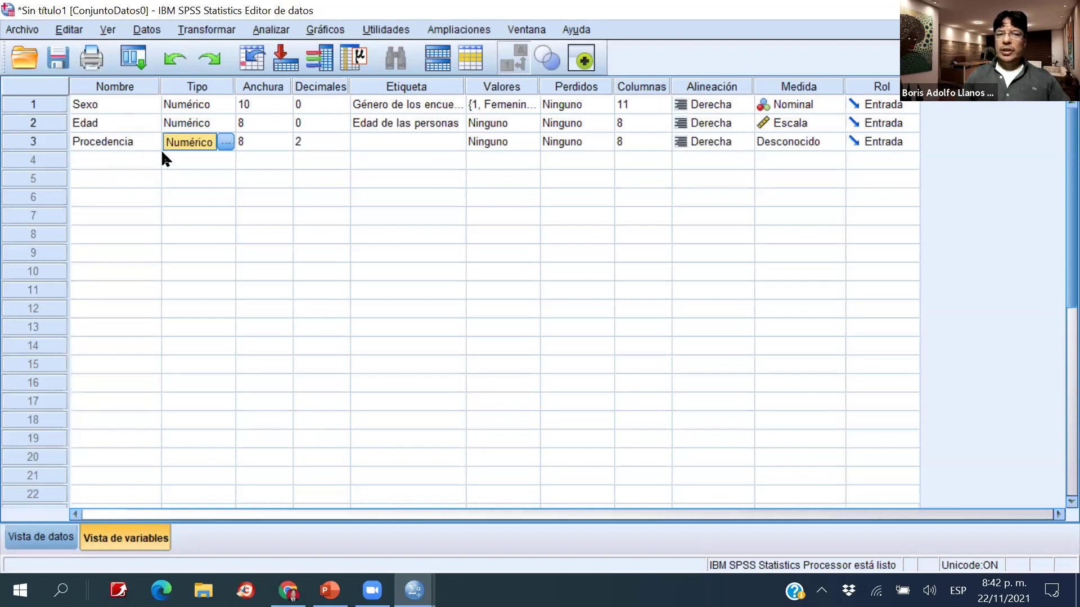
Keep the variable type of Procedencia as Numérico and set its decimals to 0.
left_click(225, 142)
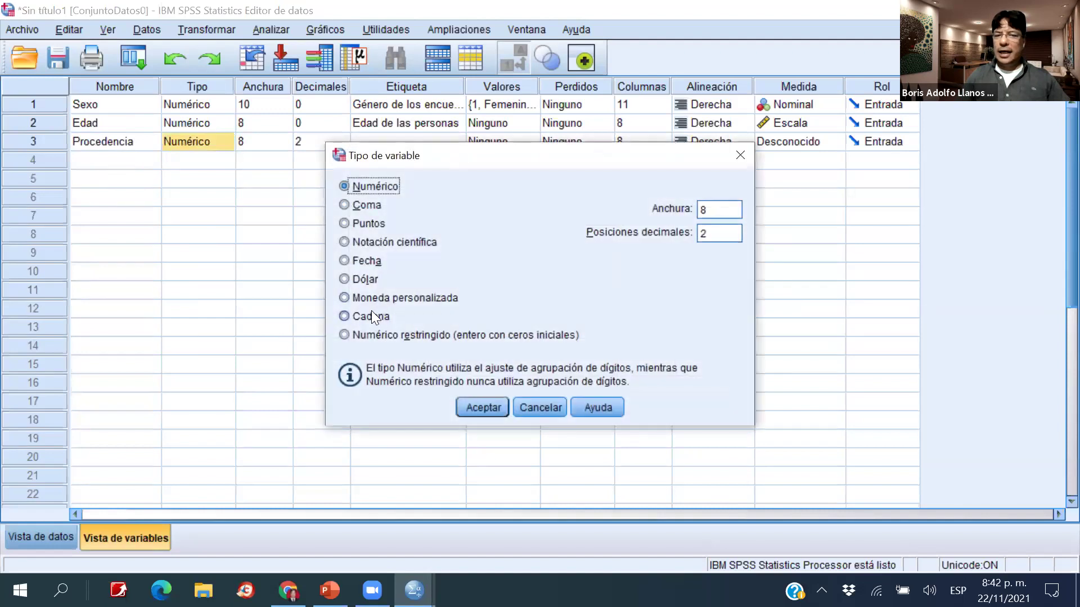
left_click(490, 407)
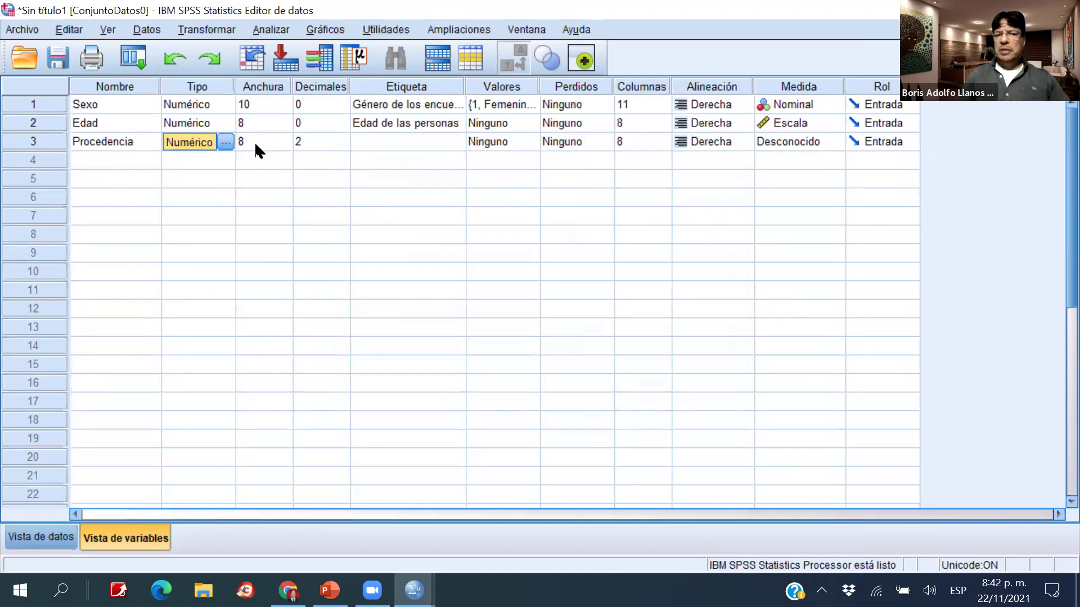
left_click(316, 150)
left_click(341, 145)
left_click(341, 146)
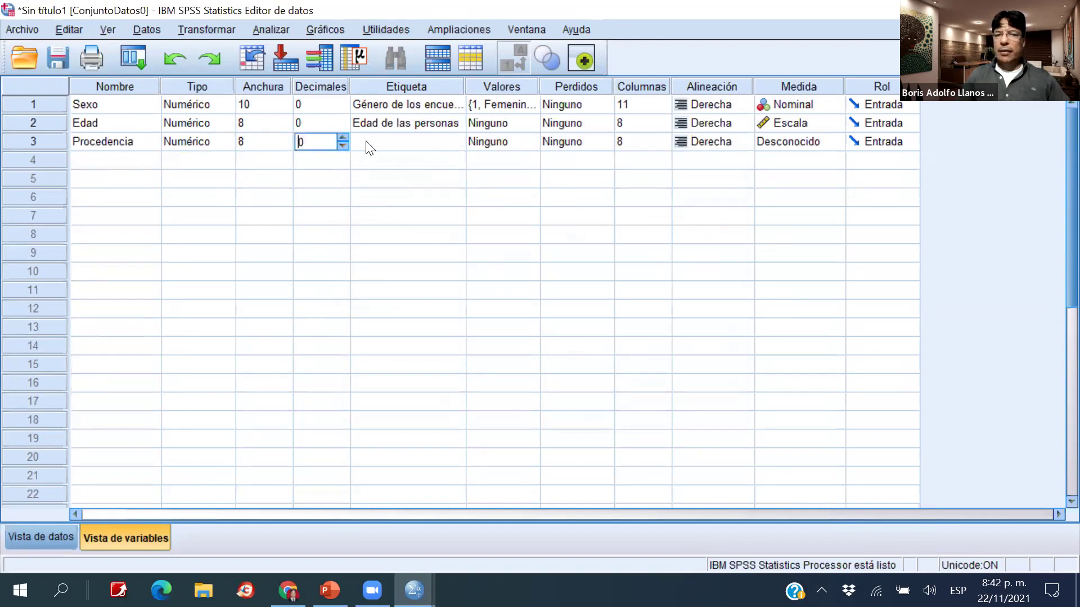
Enter "País de procedencia de los encuestados" as the descriptive label of the Procedencia variable.
left_click(394, 148)
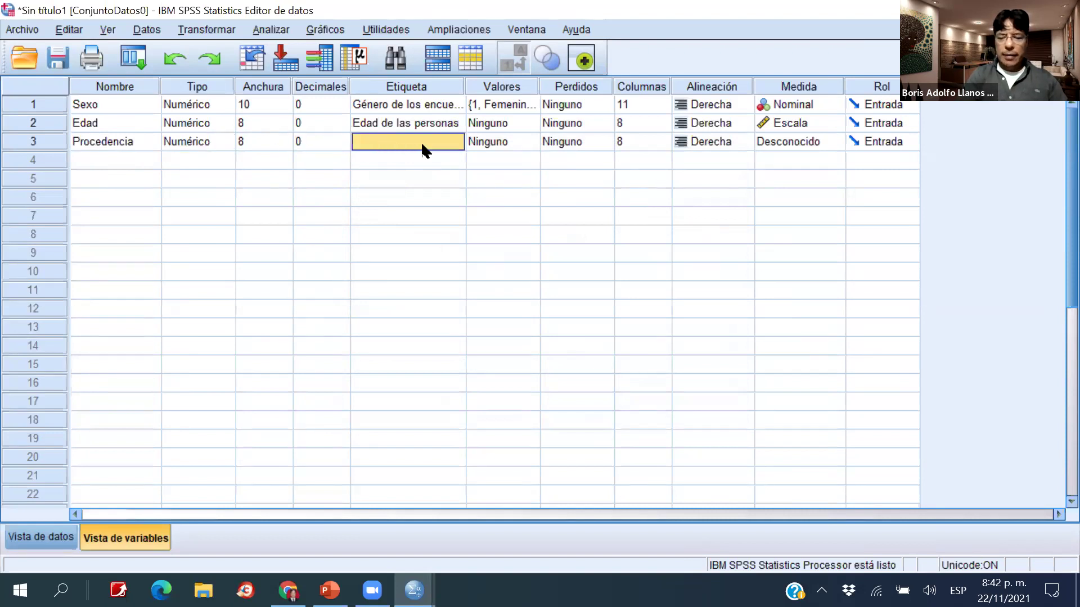
type("P")
type("aís de")
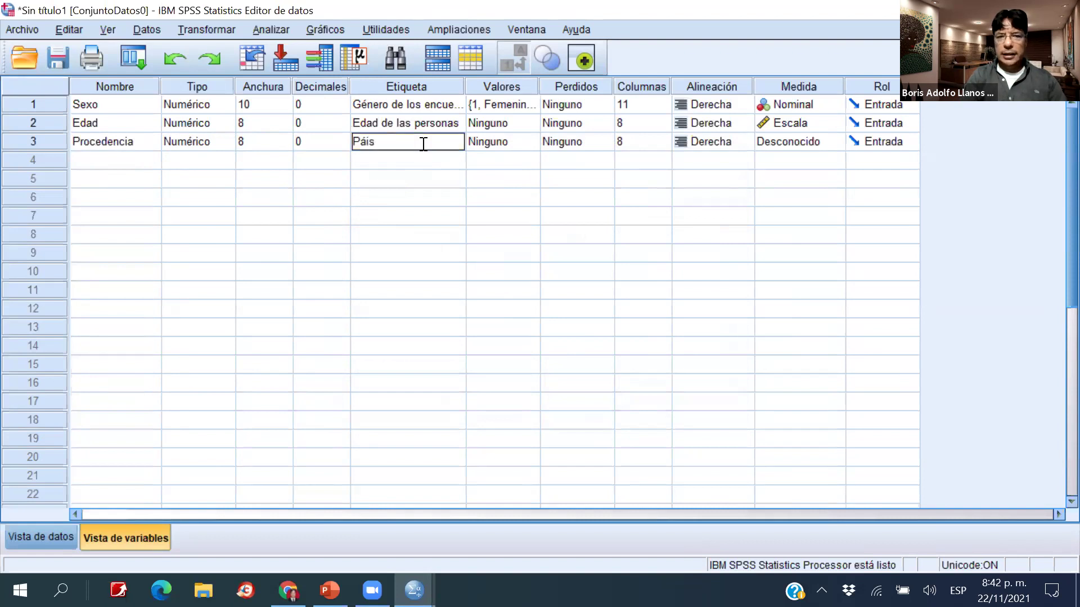
key("BackSpace")
key("BackSpace")
key("BackSpace")
key("BackSpace")
key("BackSpace")
key("BackSpace")
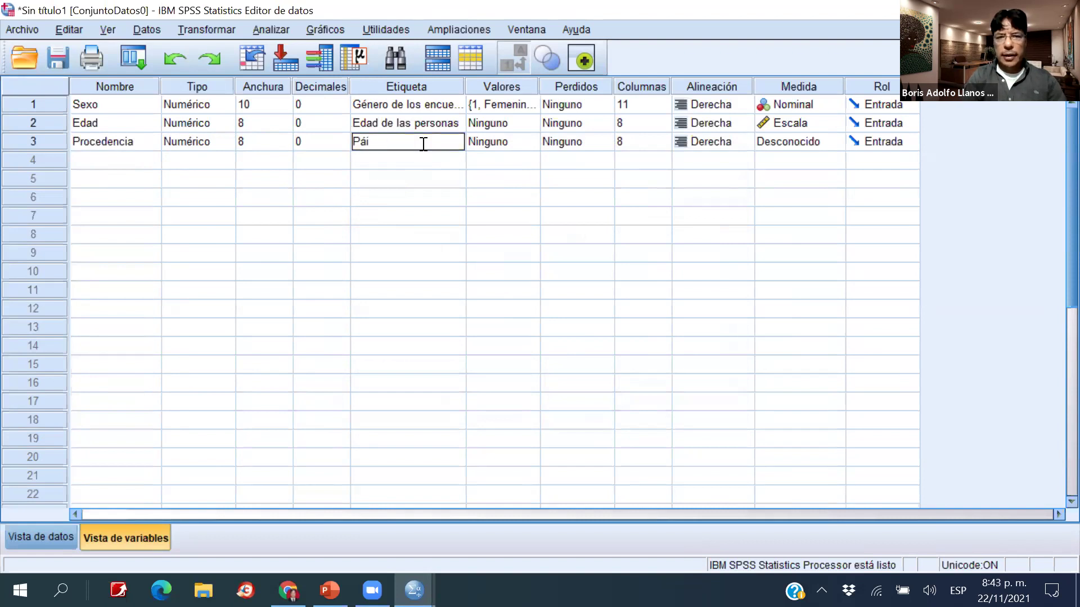
type("aís de pro")
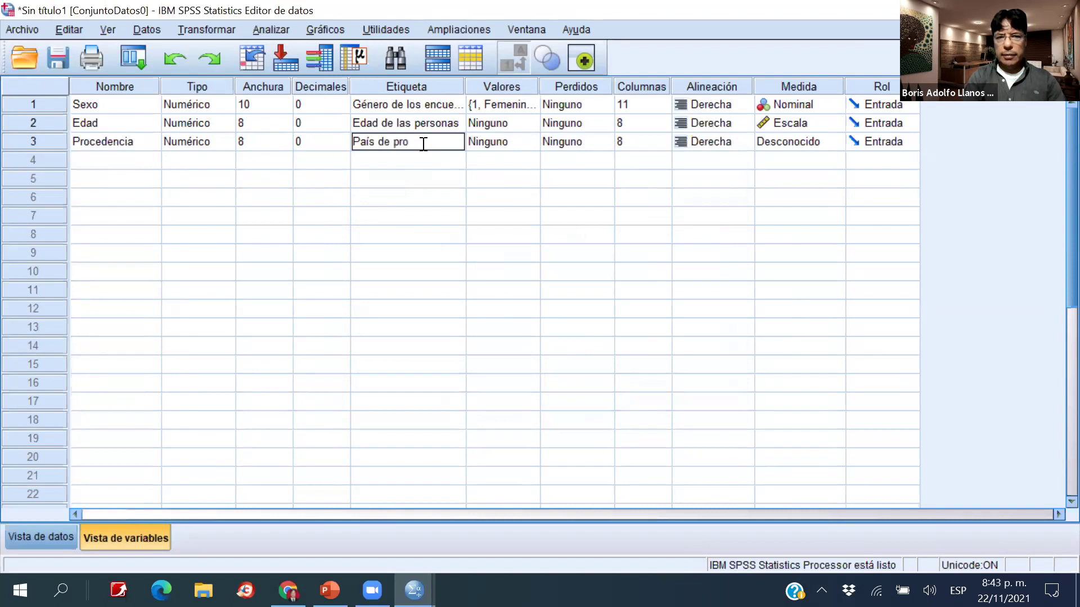
type("cedencia del")
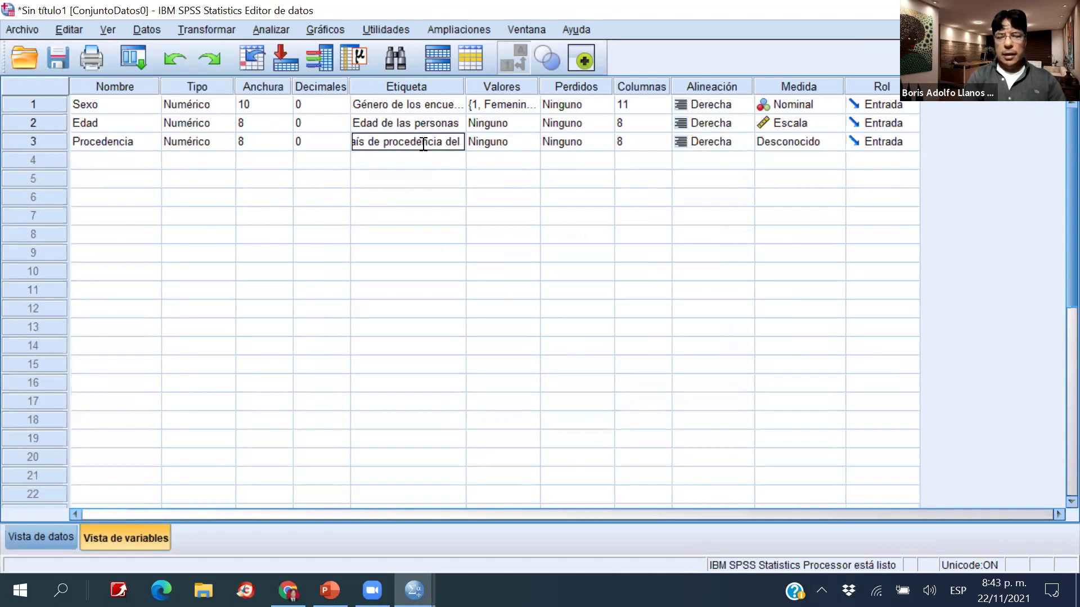
key("BackSpace")
type("los eb")
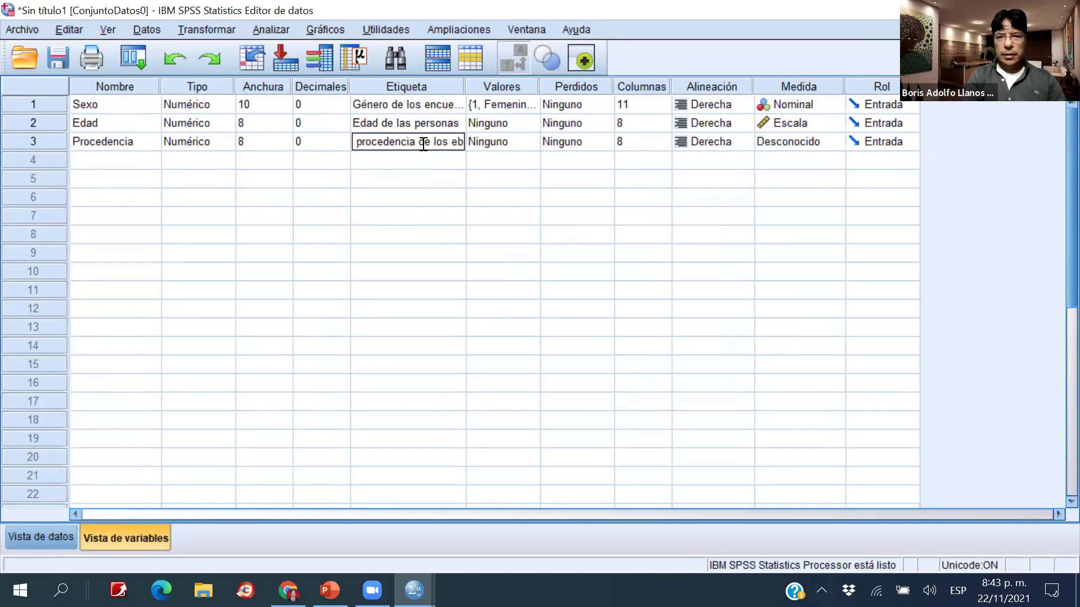
key("BackSpace")
type("ncuestados")
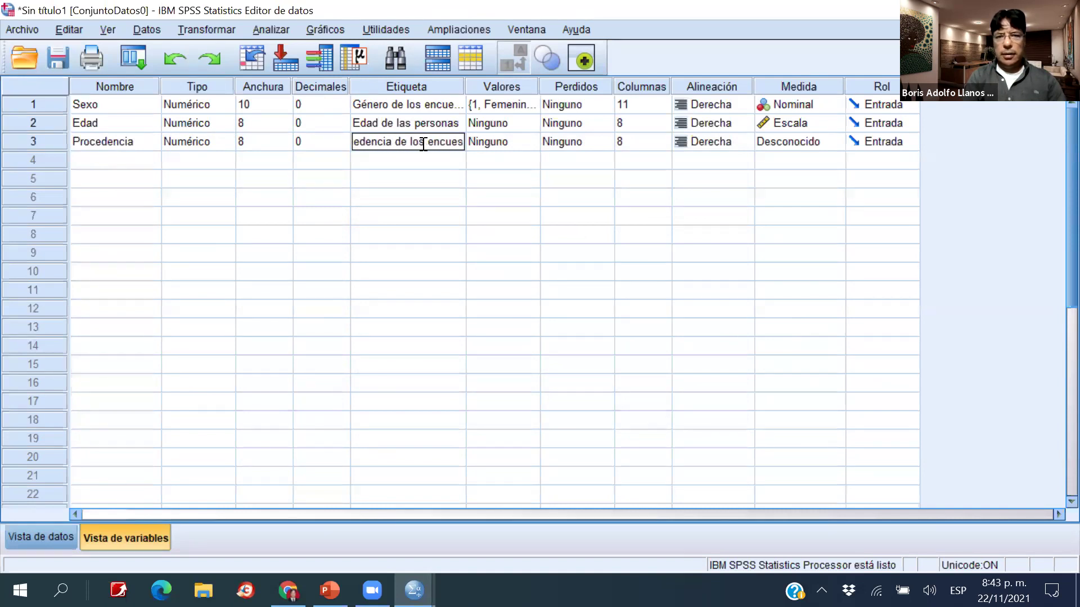
key("Return")
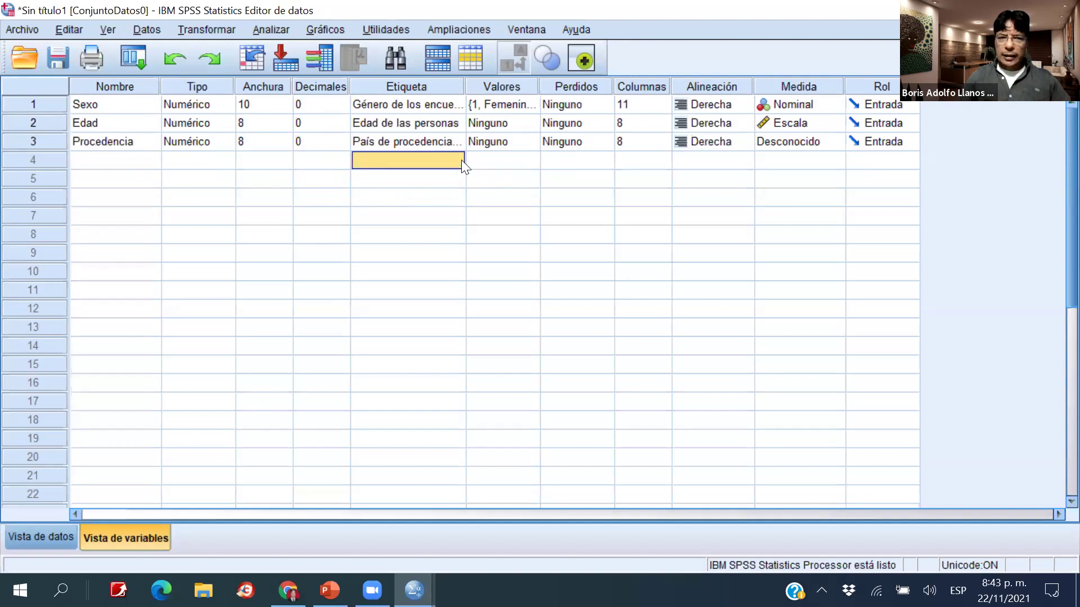
Start the value labels of Procedencia by adding 1 = "Argentina".
left_click(518, 144)
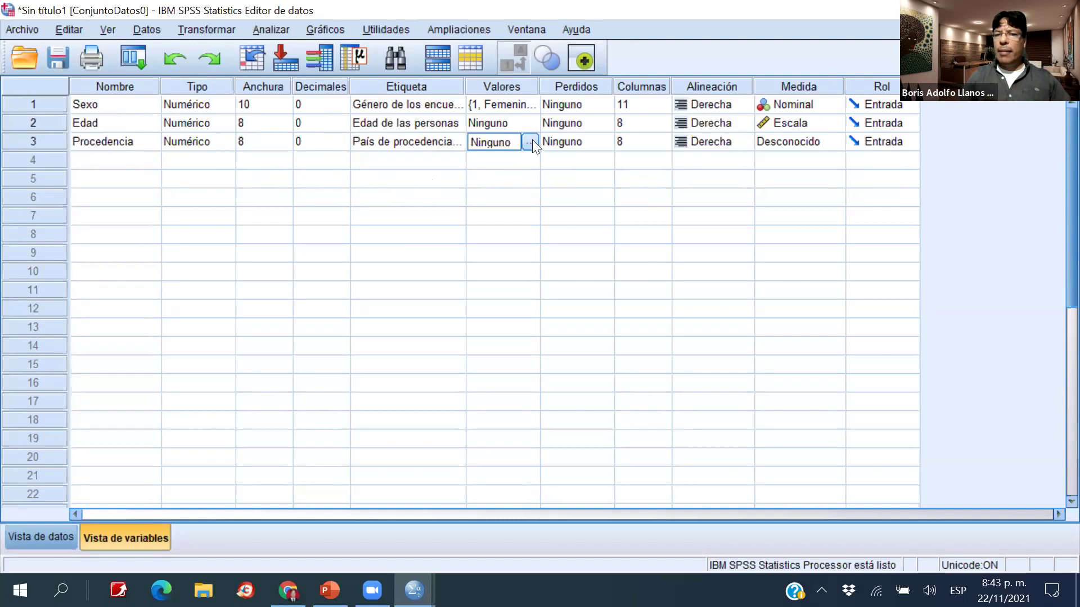
left_click(531, 142)
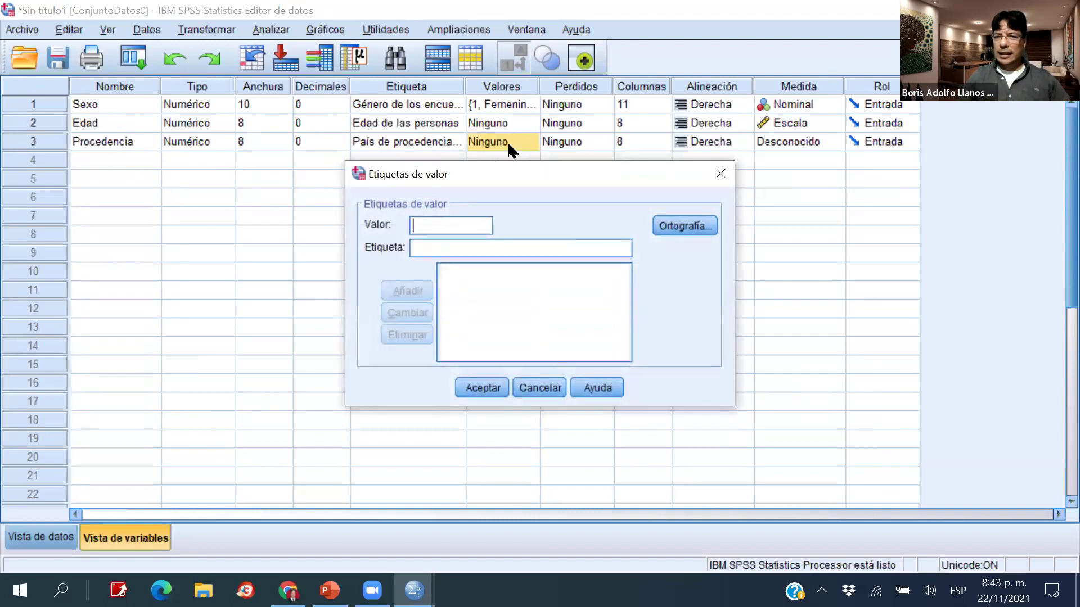
type("1")
left_click(438, 242)
type("Argentina")
key("Return")
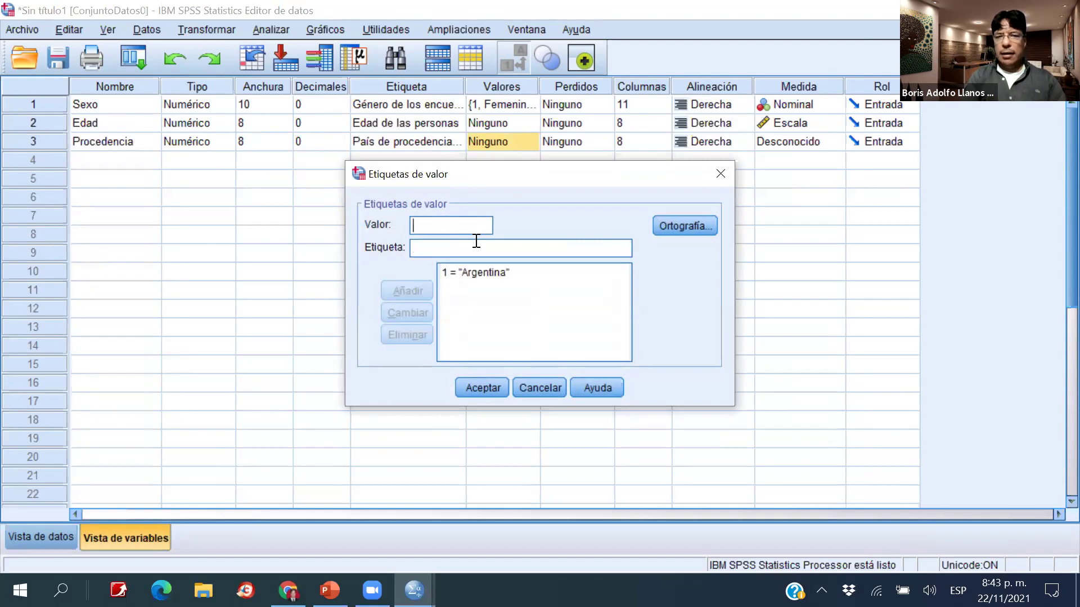
Add the value labels 2 = "Bolivia" and 3 = "Chile" for Procedencia.
type("2")
key("Tab")
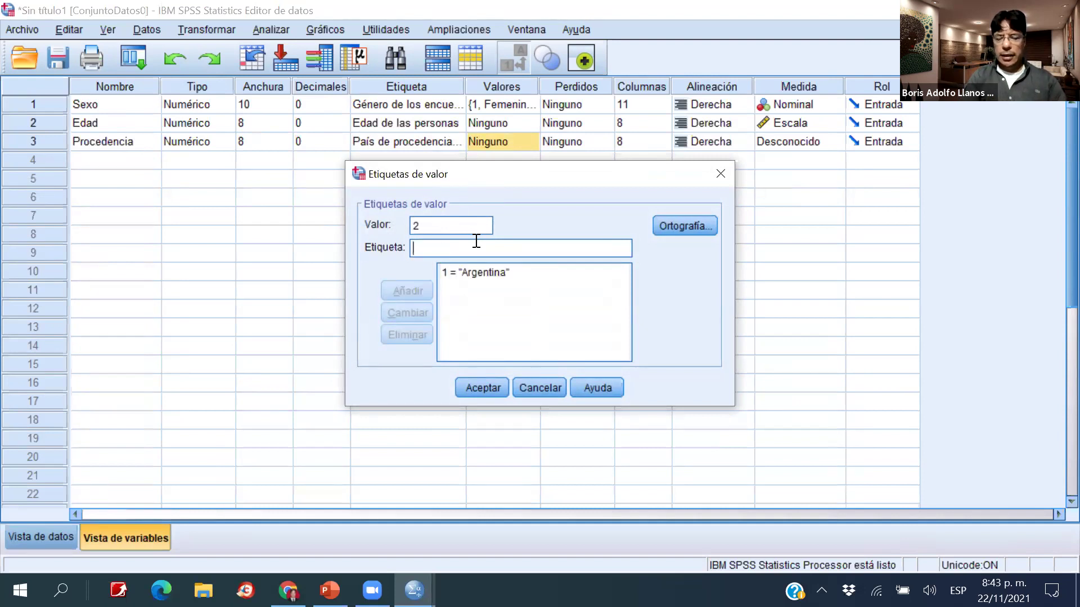
type("Bolivia")
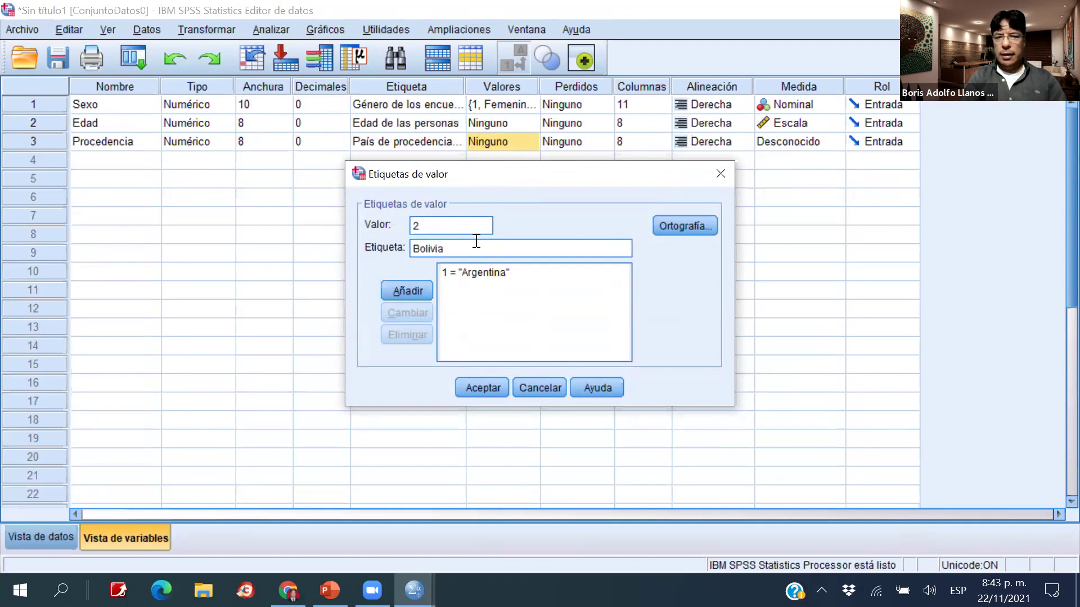
key("Return")
type("3")
key("Tab")
type("Chile")
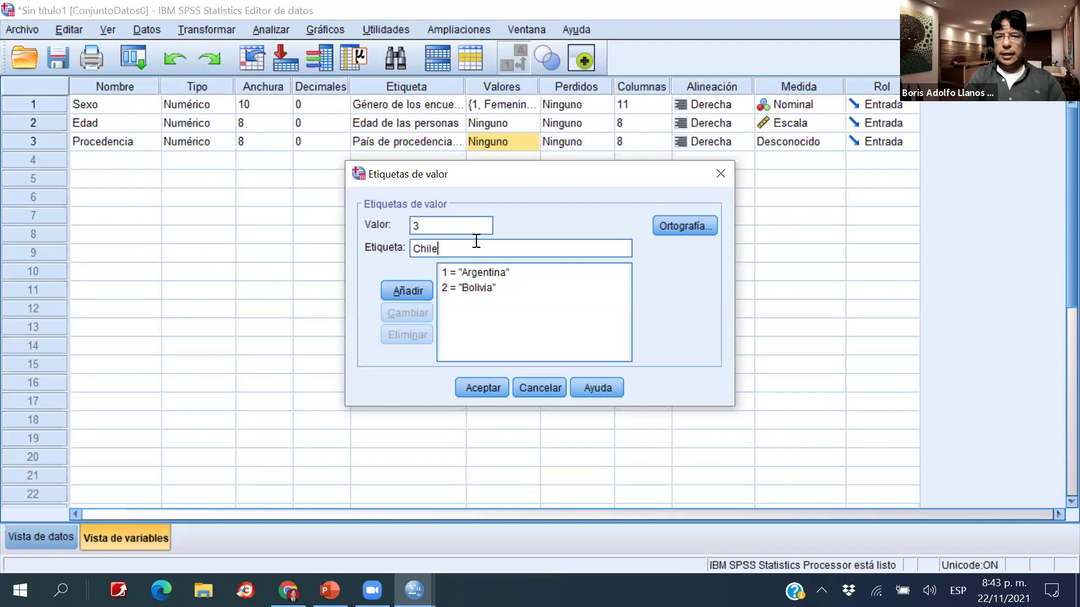
key("Return")
Add the value label 4 = "Perú" for Procedencia.
type("4")
key("Tab")
type("Per")
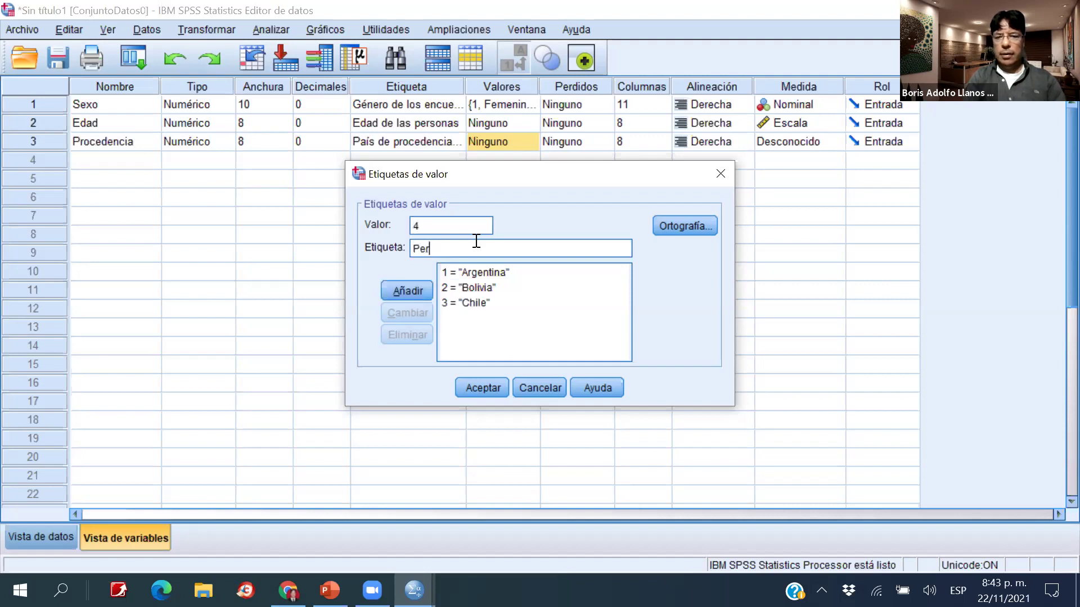
type("ú")
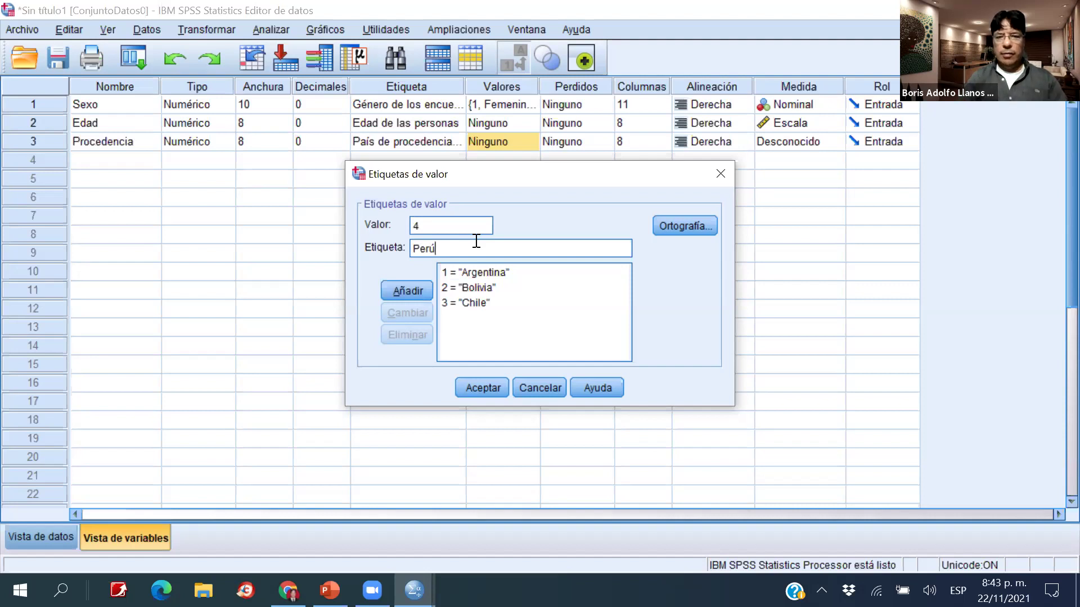
key("Return")
Try to include the value label 5 = "Venezuela" while accepting the Procedencia labels.
type("5")
key("Tab")
type("Venezuela")
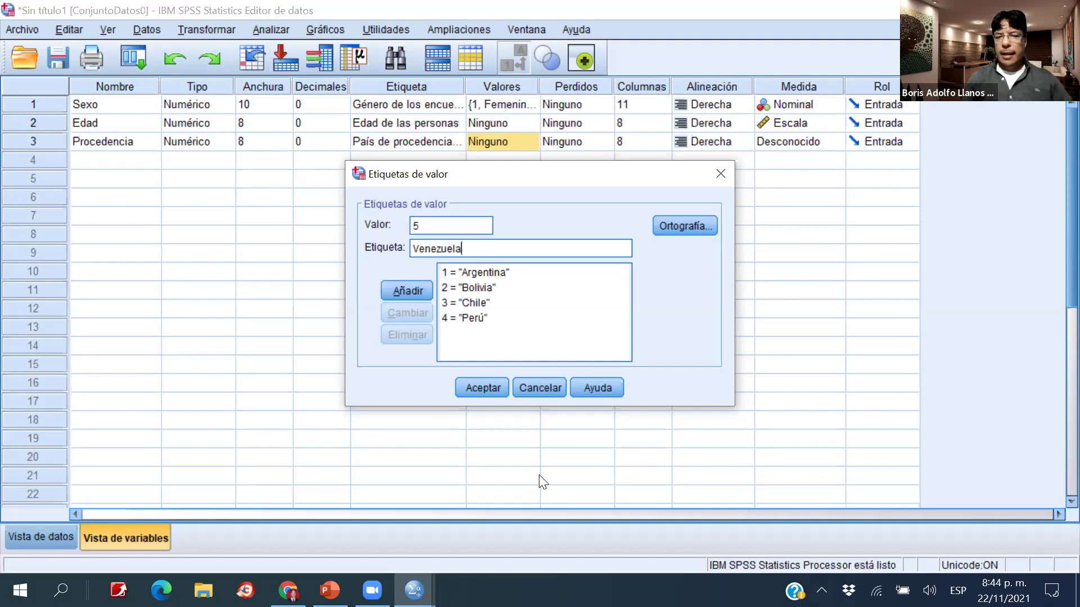
left_click(478, 392)
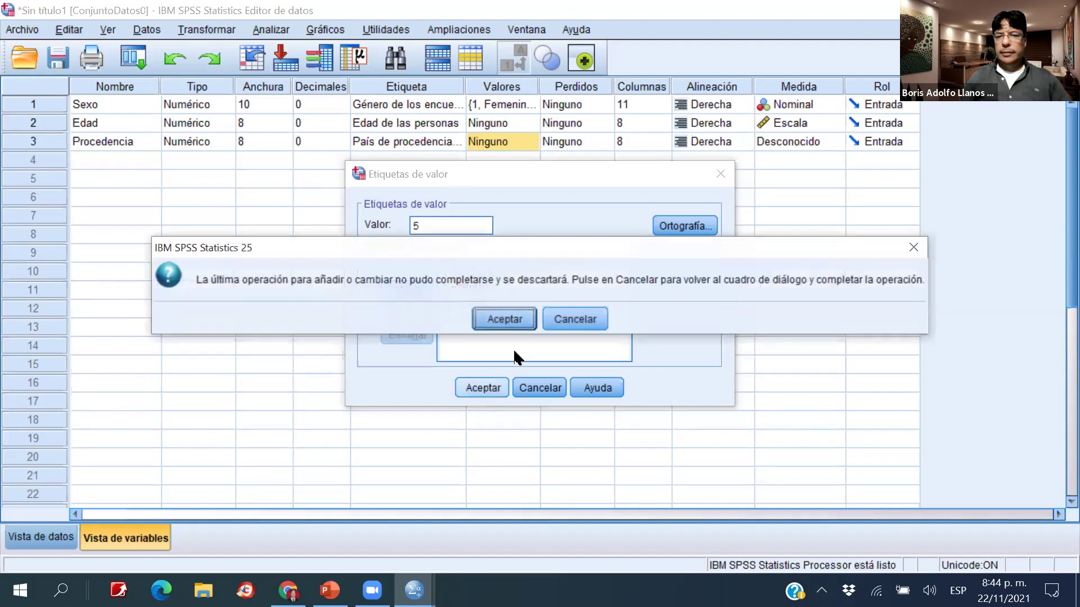
left_click(498, 313)
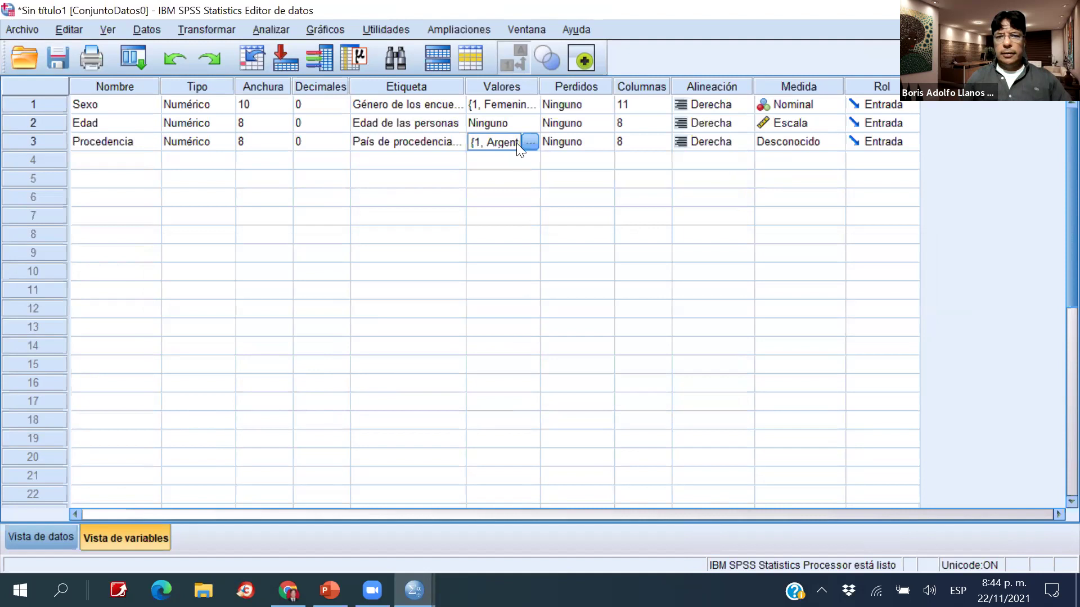
Add the value label 5 = "Venezuela" to Procedencia, accept the labels, and recheck the label list without changing it.
left_click(529, 144)
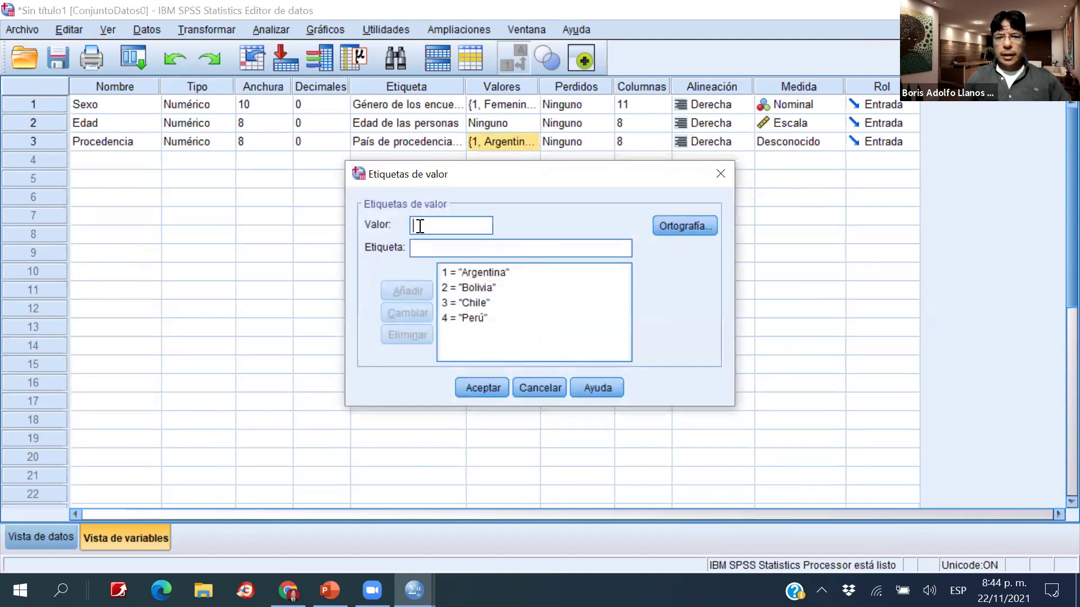
type("5")
left_click(429, 248)
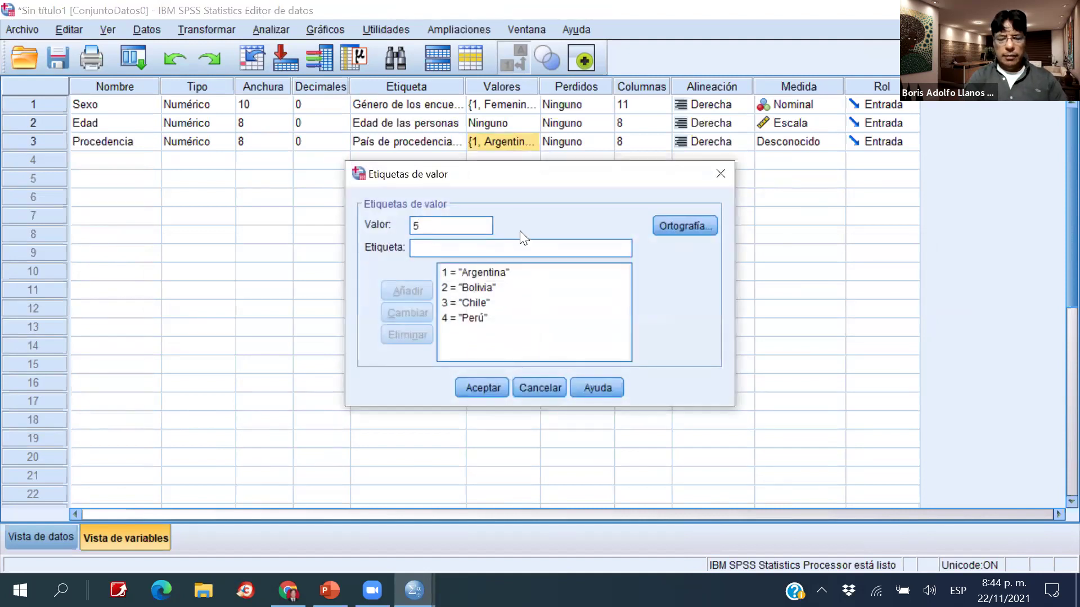
type("Venezuela")
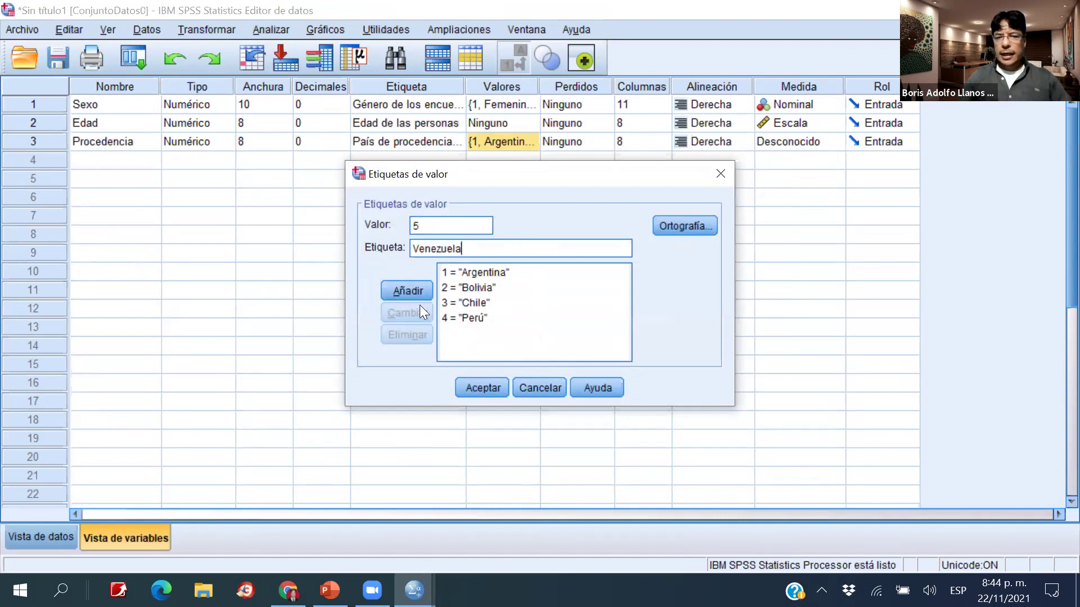
left_click(404, 293)
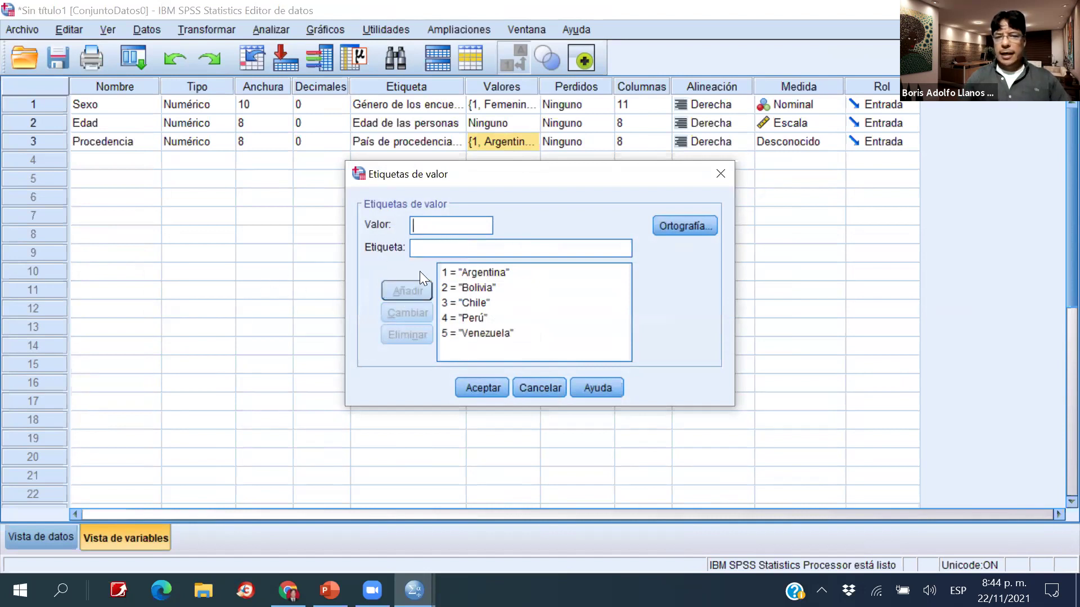
left_click(484, 387)
left_click(530, 142)
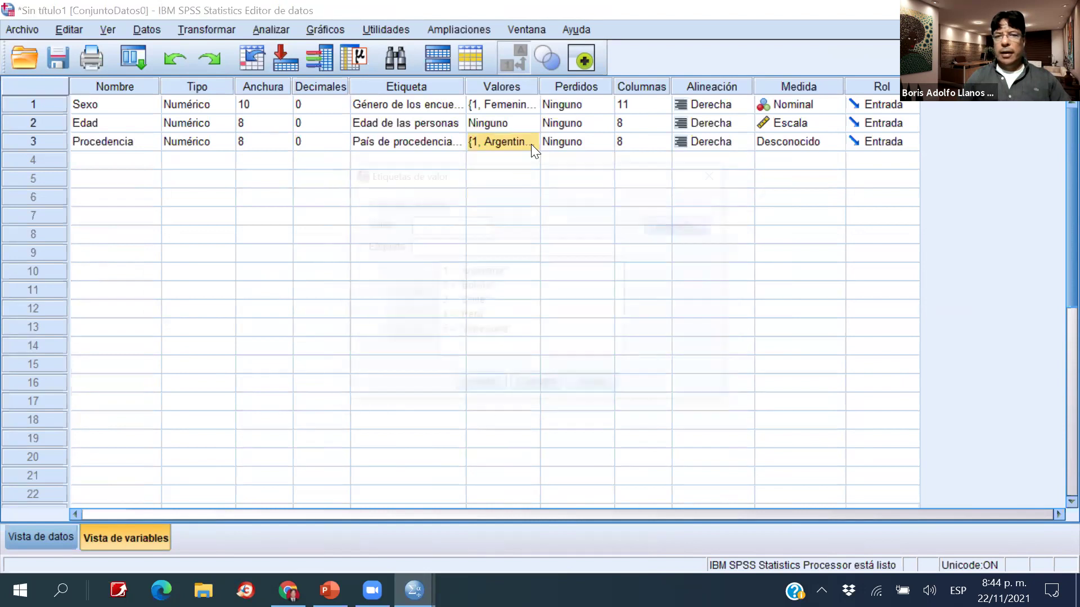
left_click(556, 389)
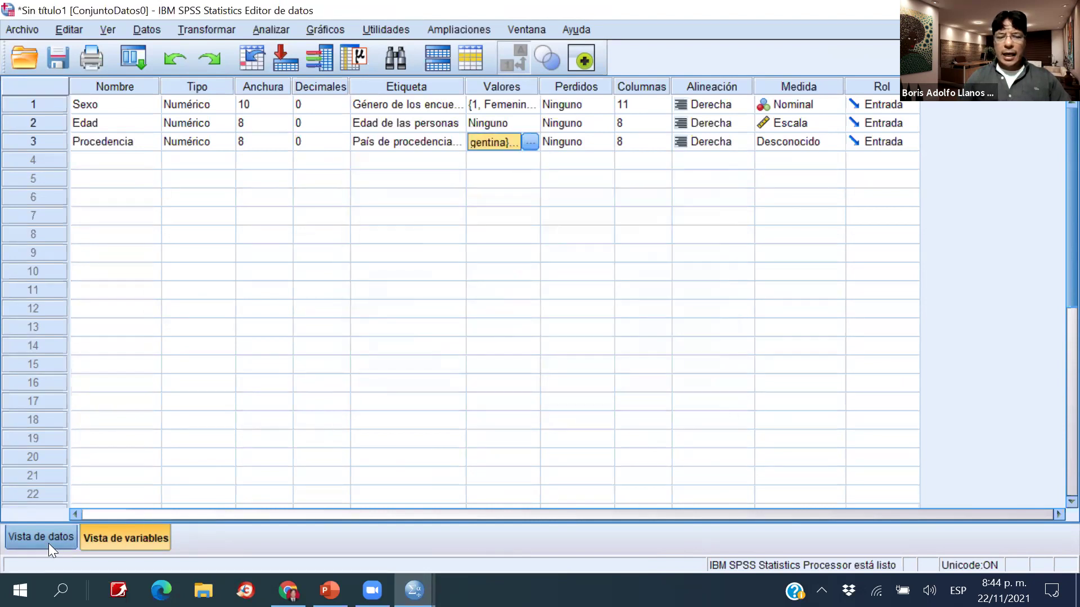
In the data view, widen the Procedencia column to about 12 characters and set case 1 to Bolivia.
left_click(49, 541)
left_click_drag(297, 116, 329, 116)
left_click(321, 128)
left_click(322, 128)
left_click(322, 127)
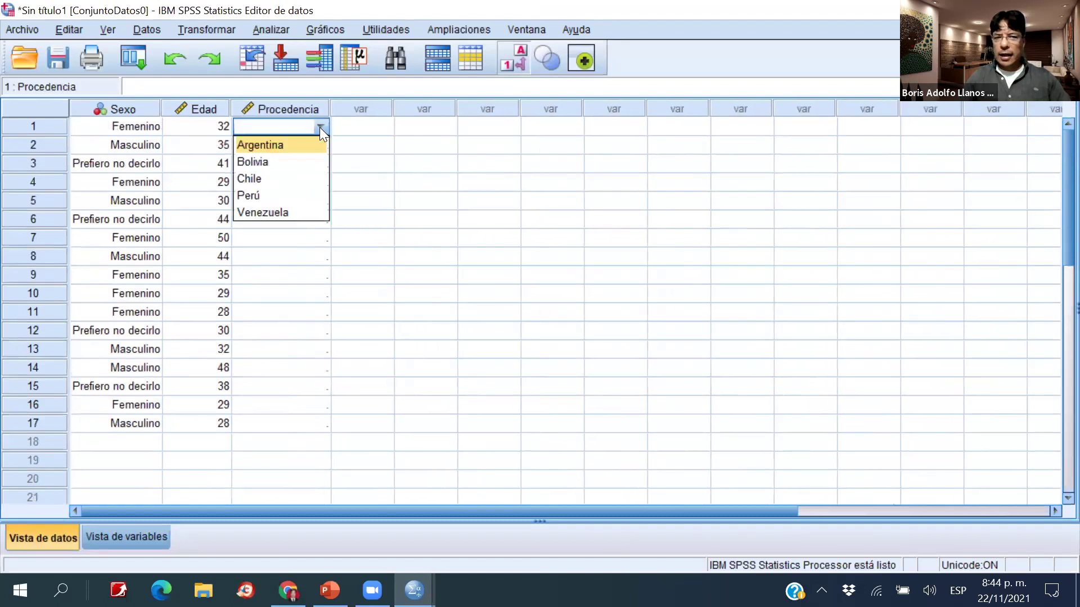
left_click(265, 160)
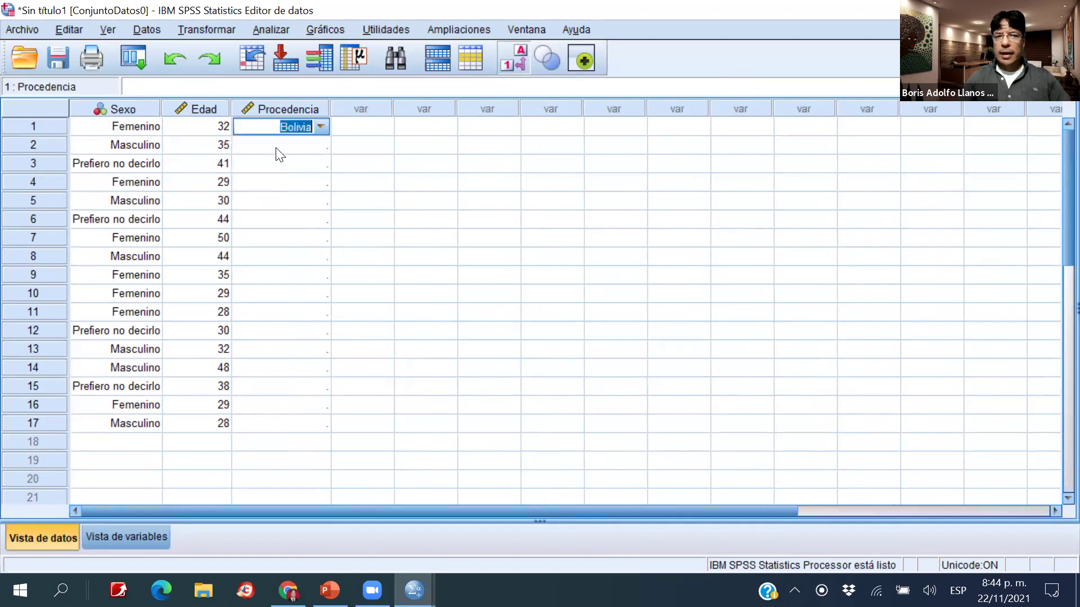
Enter Procedencia for cases 2 to 8 as Chile, Perú, Argentina, Bolivia, Chile, Bolivia and Argentina using their numeric codes.
left_click(286, 147)
type("4")
key("Return")
type("8")
key("Return")
type("1")
key("Return")
type("2")
key("Return")
type("4")
key("Return")
type("2")
key("Return")
type("1")
key("Return")
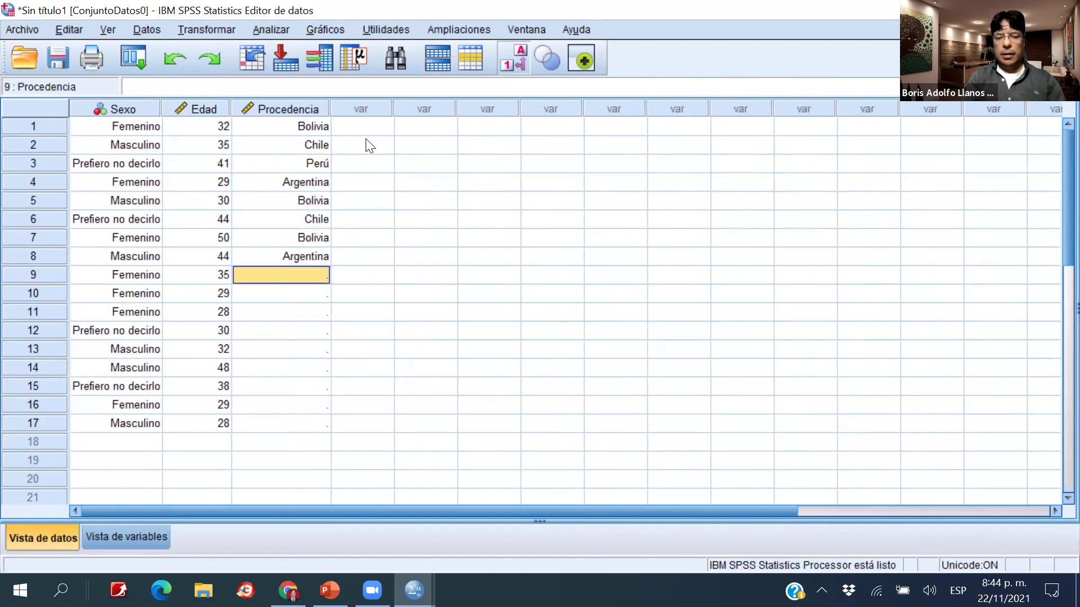
Enter Procedencia for cases 9 to 13 as Bolivia, Perú, Chile, Bolivia and Argentina using their numeric codes.
type("2")
key("Return")
type("8")
key("Return")
type("5")
key("Return")
type("2")
key("Return")
type("1")
key("Return")
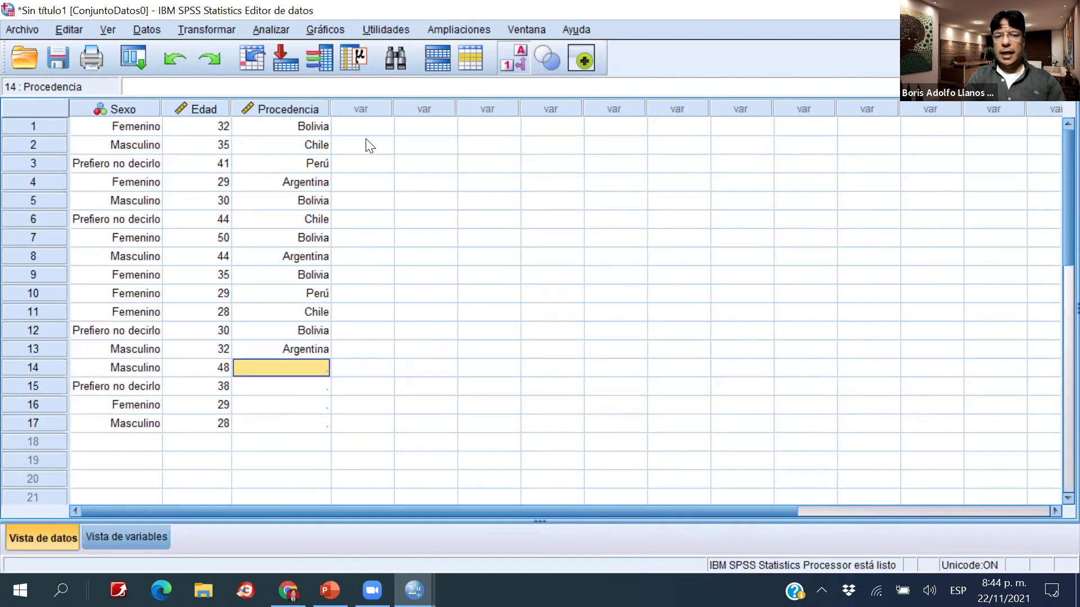
Enter Procedencia for cases 14 to 17 as Perú, Venezuela, Perú and Chile using their numeric codes.
type("4")
key("Return")
type("6")
key("Return")
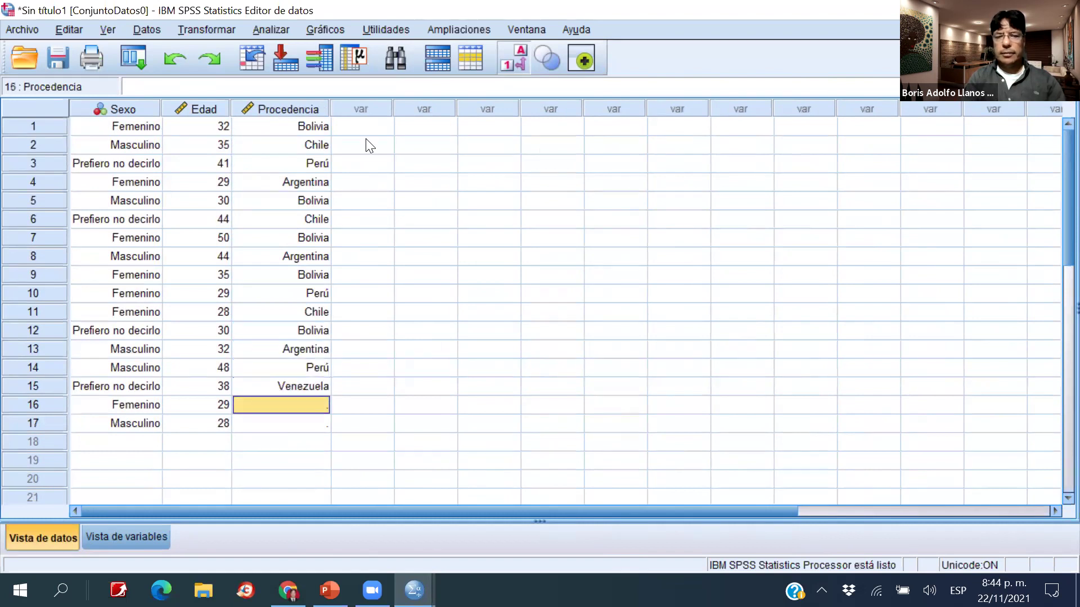
type("4")
key("Return")
type("3")
key("Tab")
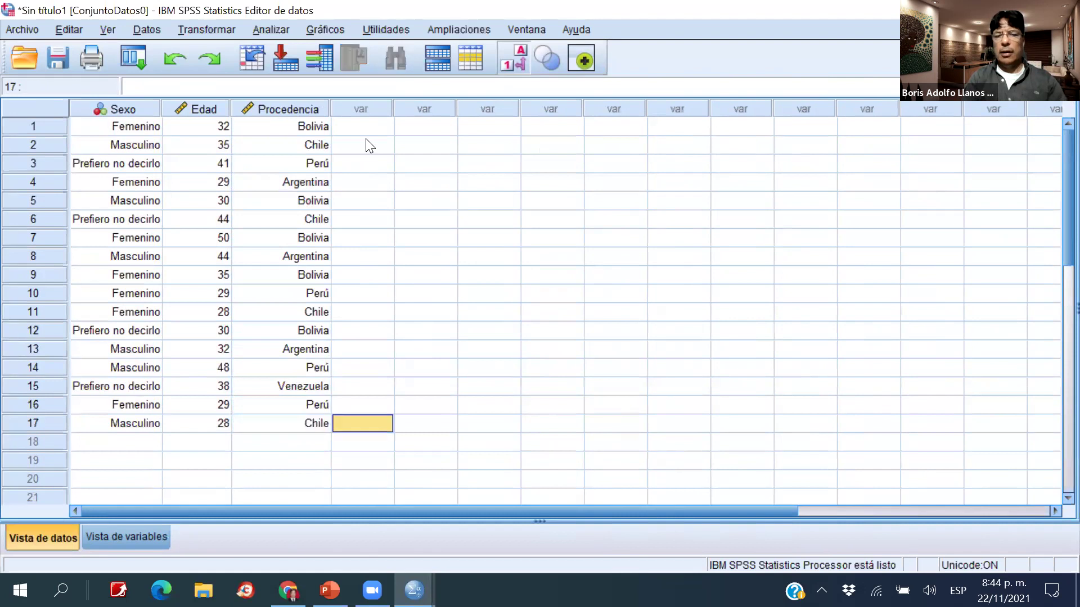
Set the measurement level of the Procedencia variable to Nominal in the variable definitions.
left_click(129, 542)
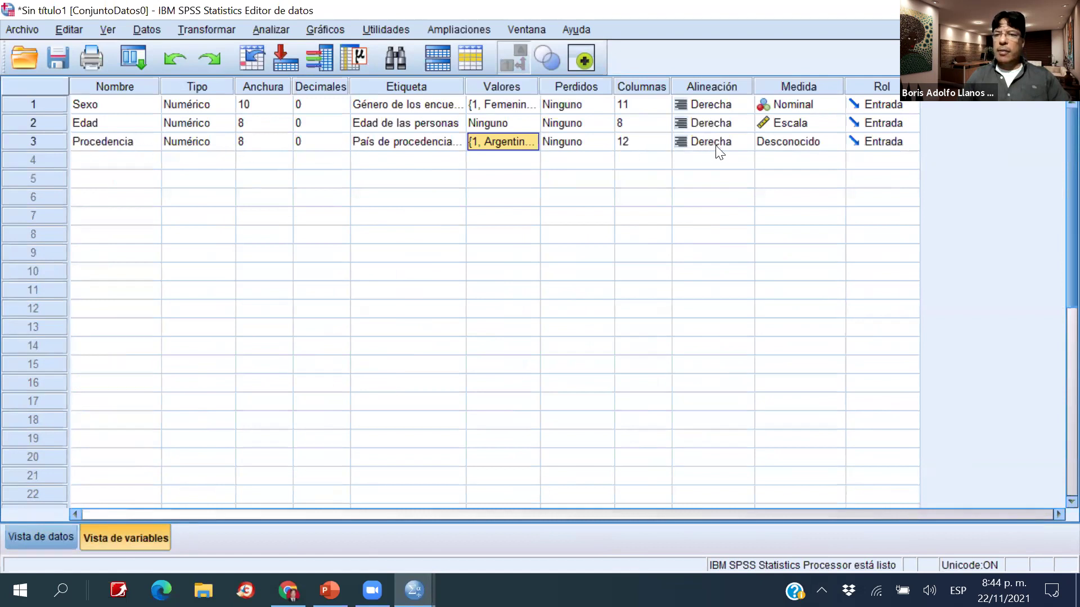
left_click(831, 143)
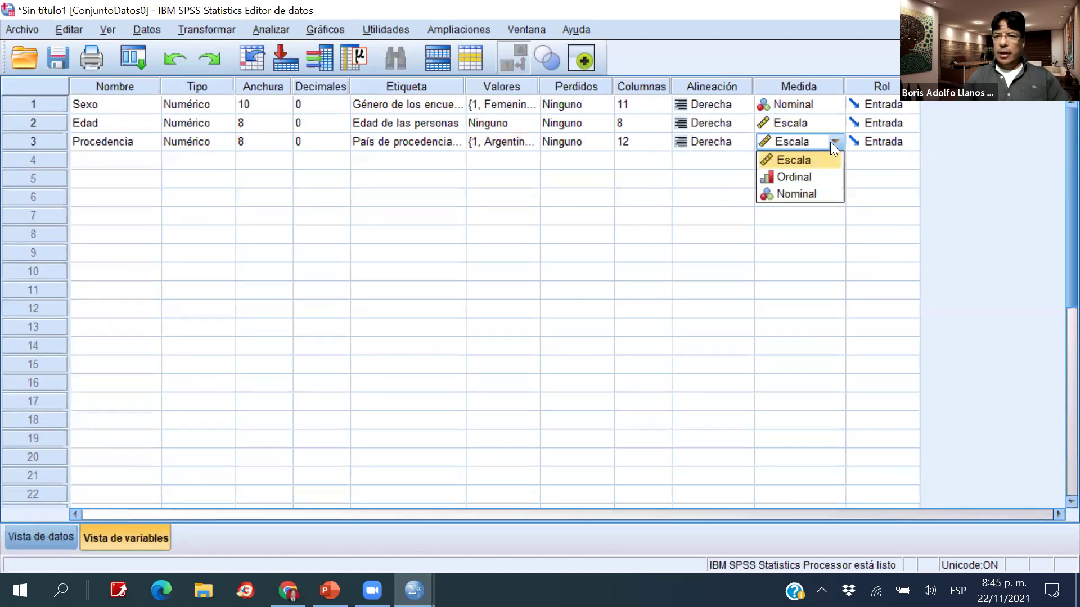
left_click(806, 193)
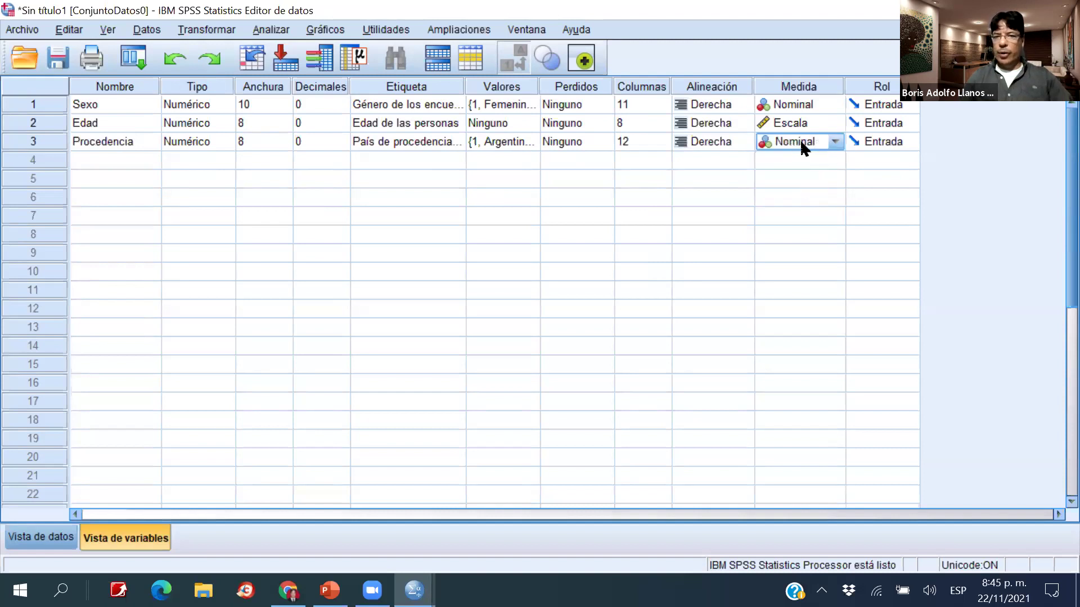
Create a fourth variable named Estudios with the label "Grado académico".
left_click(154, 161)
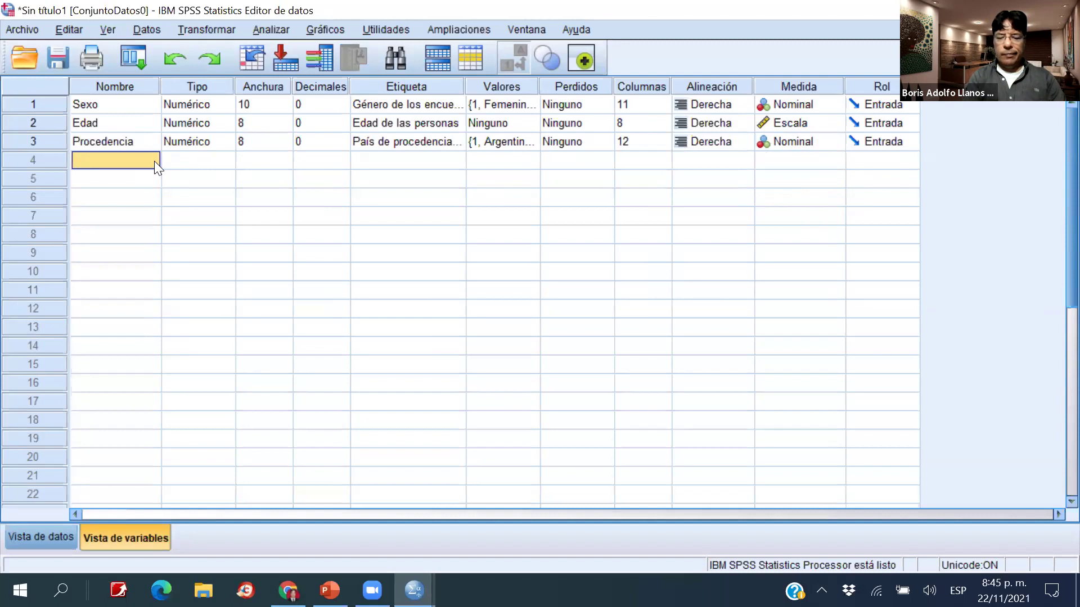
type("Estudio")
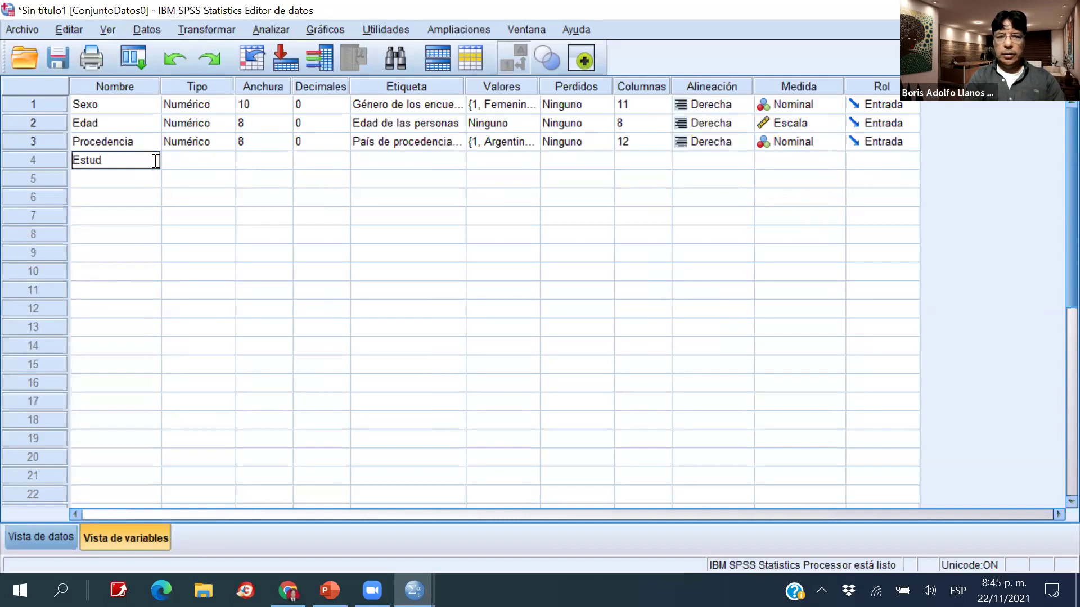
key("Tab")
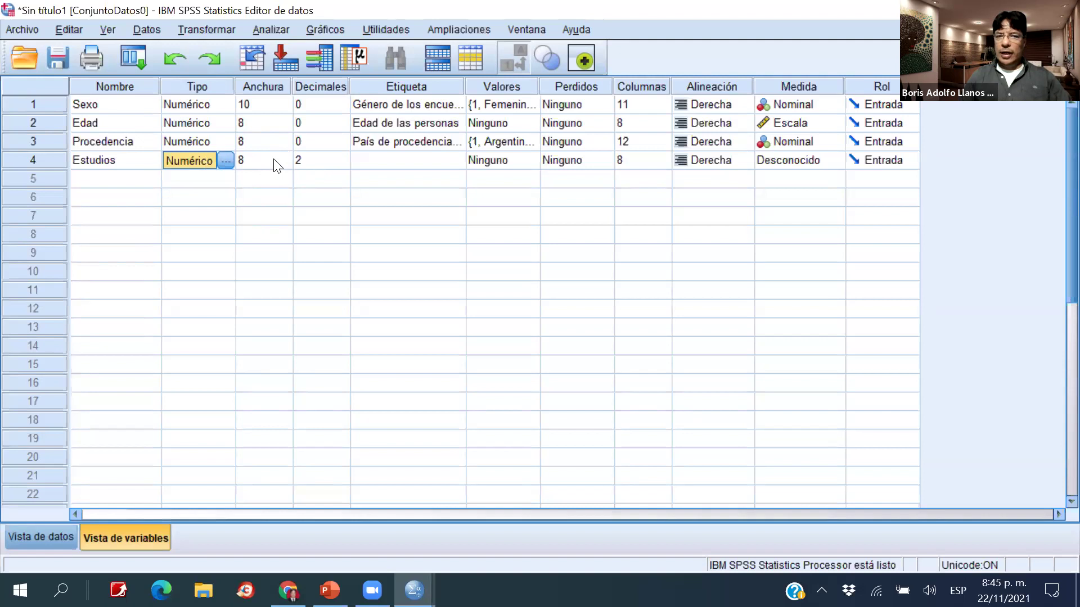
left_click(387, 160)
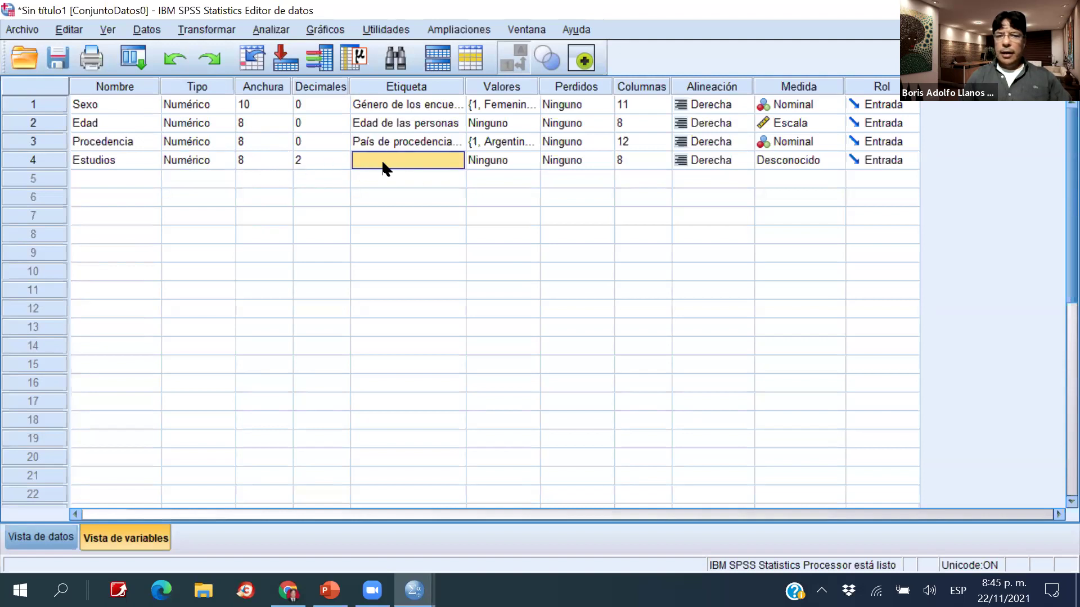
type("Grado académico")
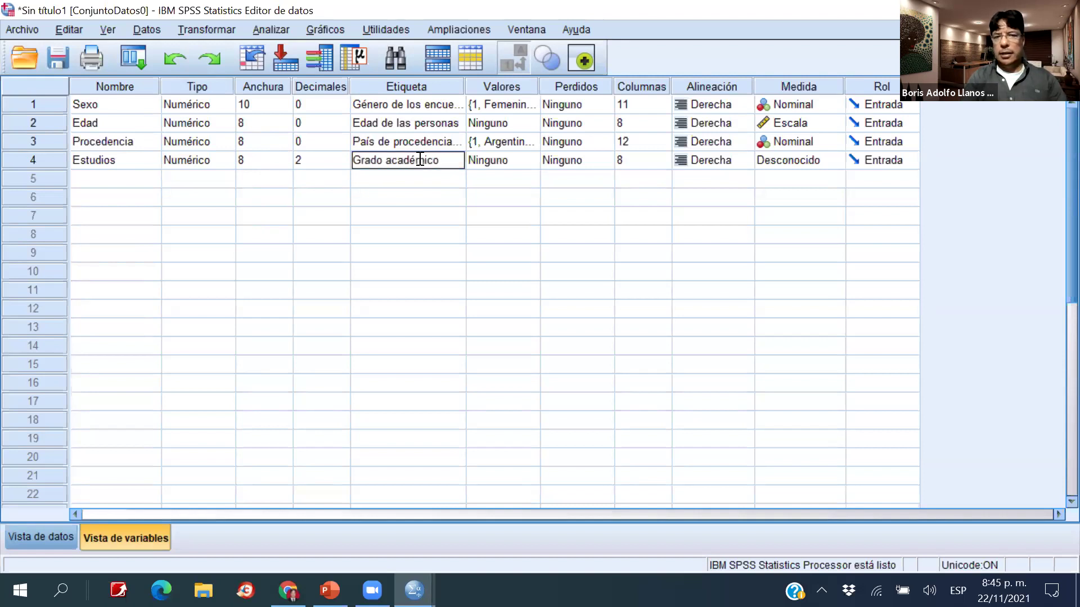
Add the value labels 1 = "Primaria" and 2 = "Secundaria" for Estudios.
left_click(522, 162)
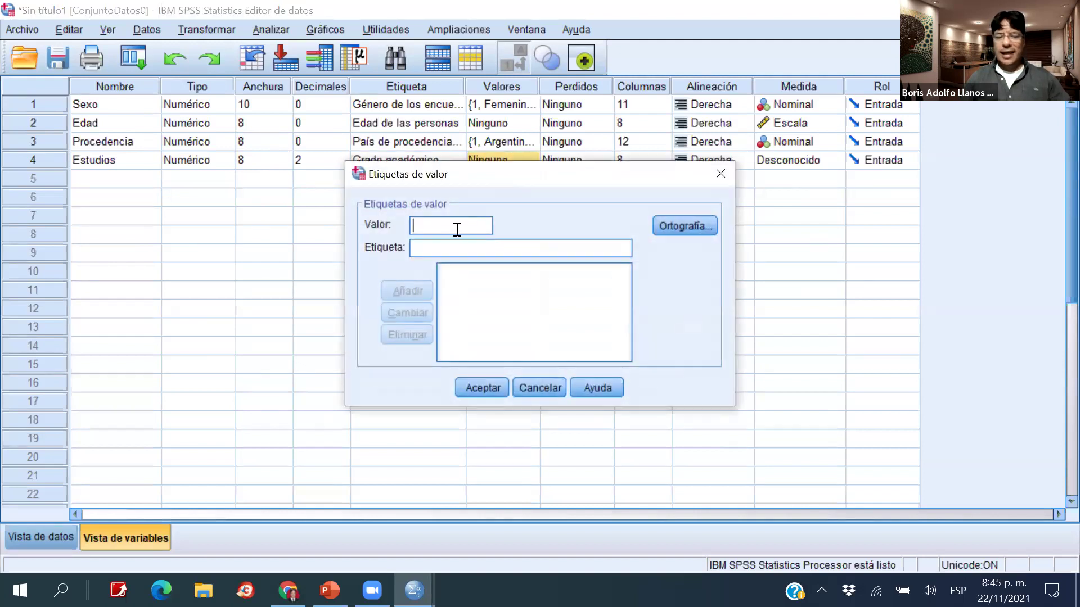
type("1")
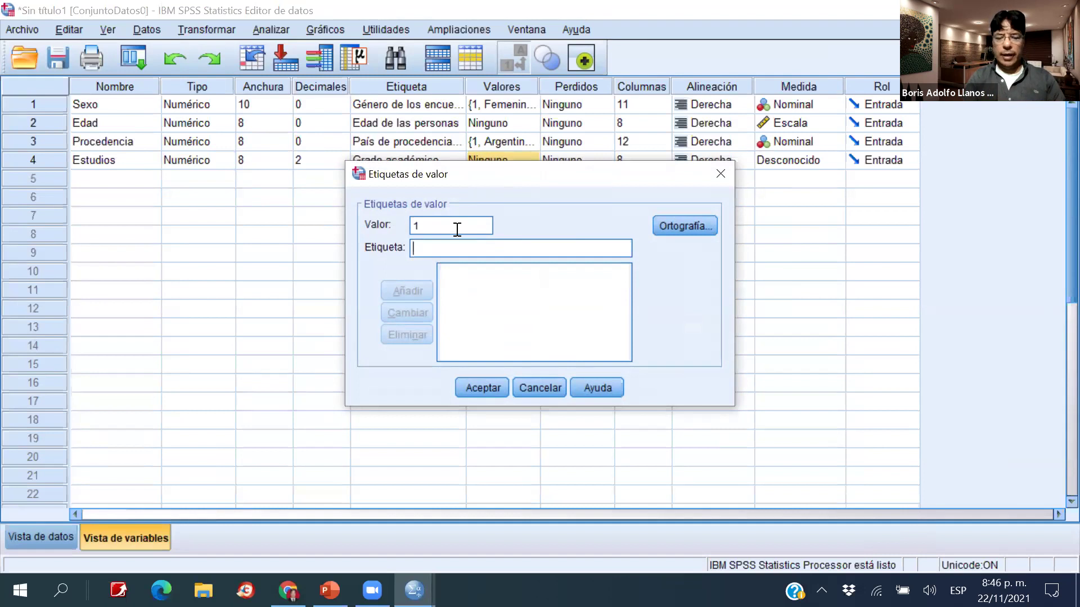
type("Primaraia")
key("BackSpace")
key("BackSpace")
key("BackSpace")
type("ia")
key("Return")
type("2Secundaria")
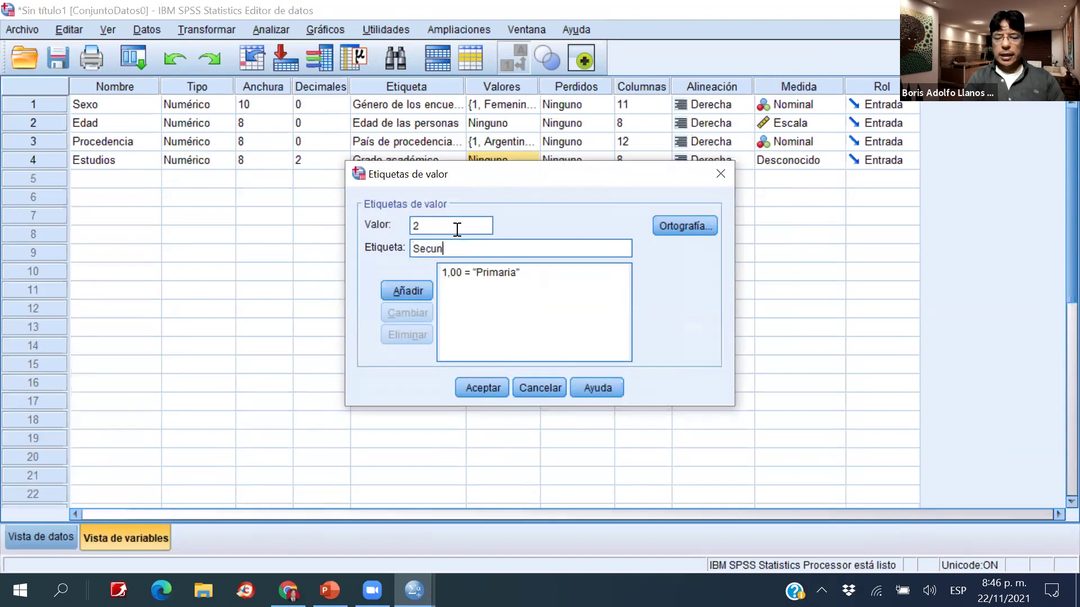
key("Return")
Add the value labels 3 = "Universitario" and 4 = "Postrgrado" for Estudios and accept the label list.
type("3")
key("Tab")
type("Universitario")
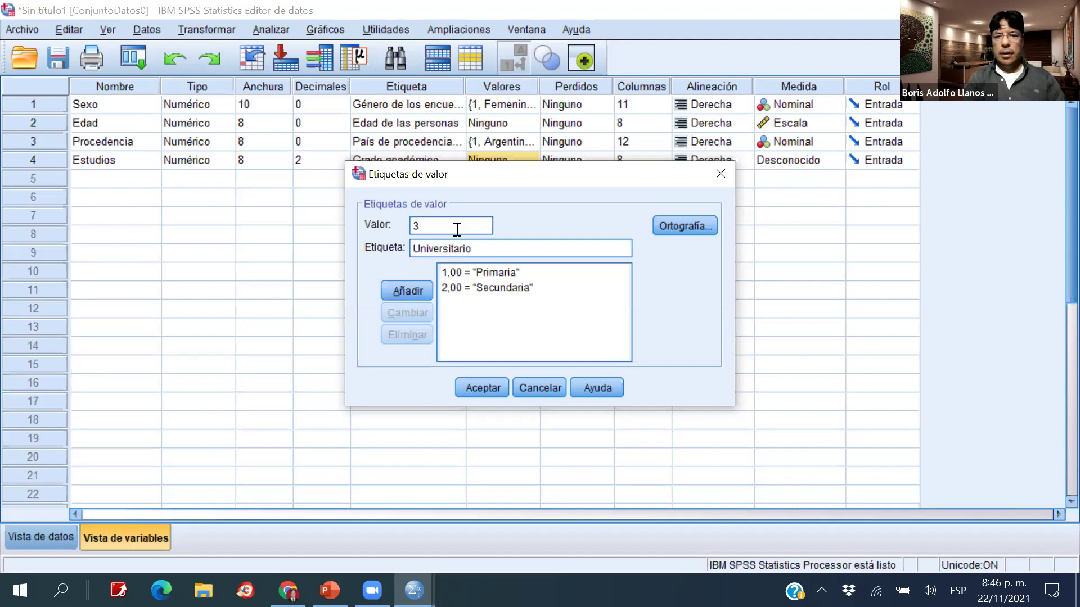
key("Return")
type("4")
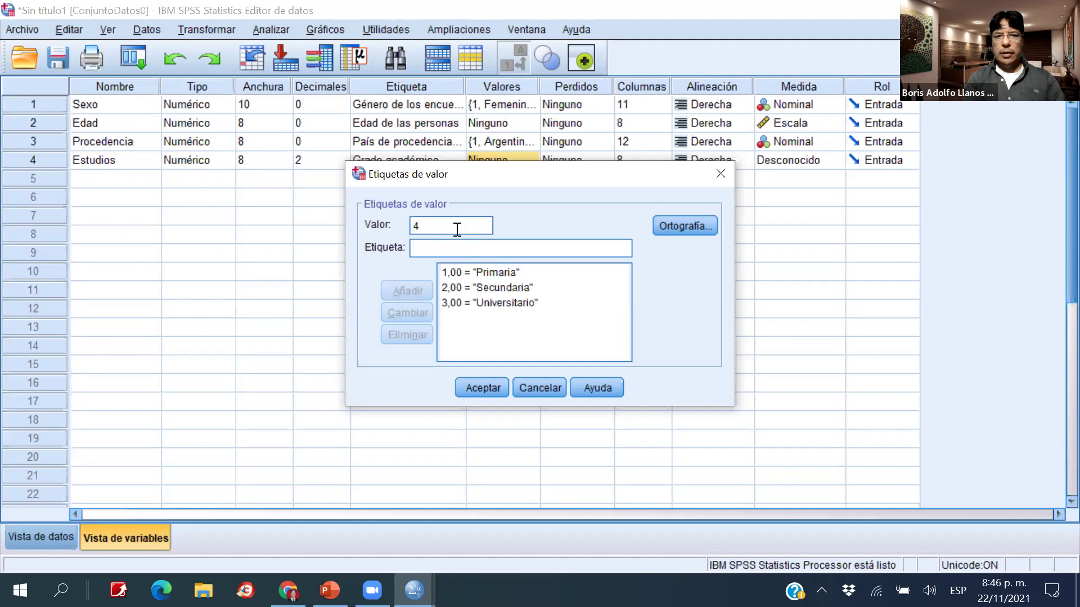
type("Pos")
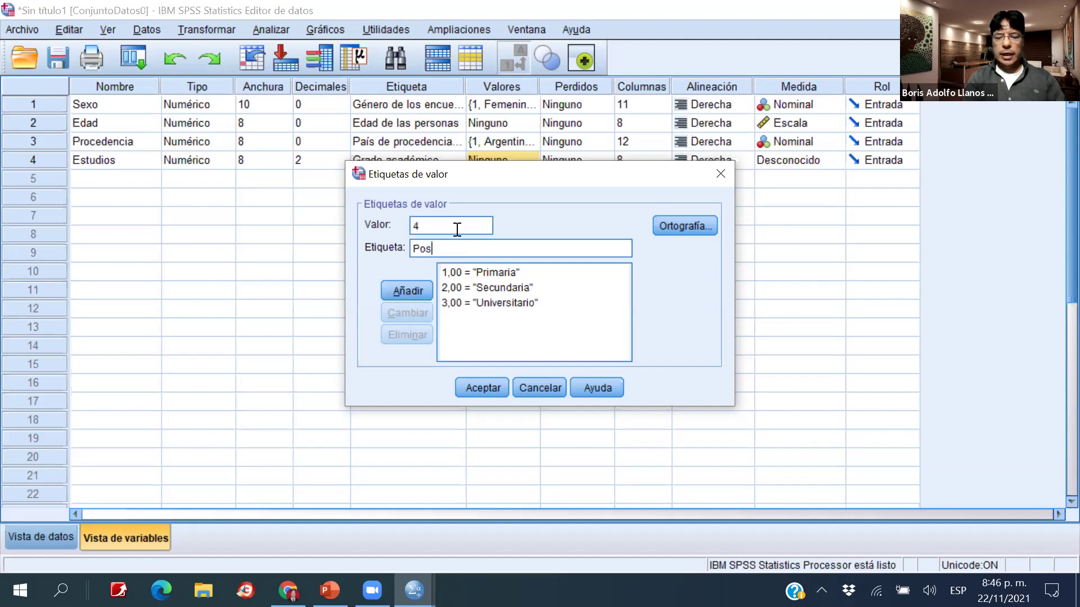
type("trgrado")
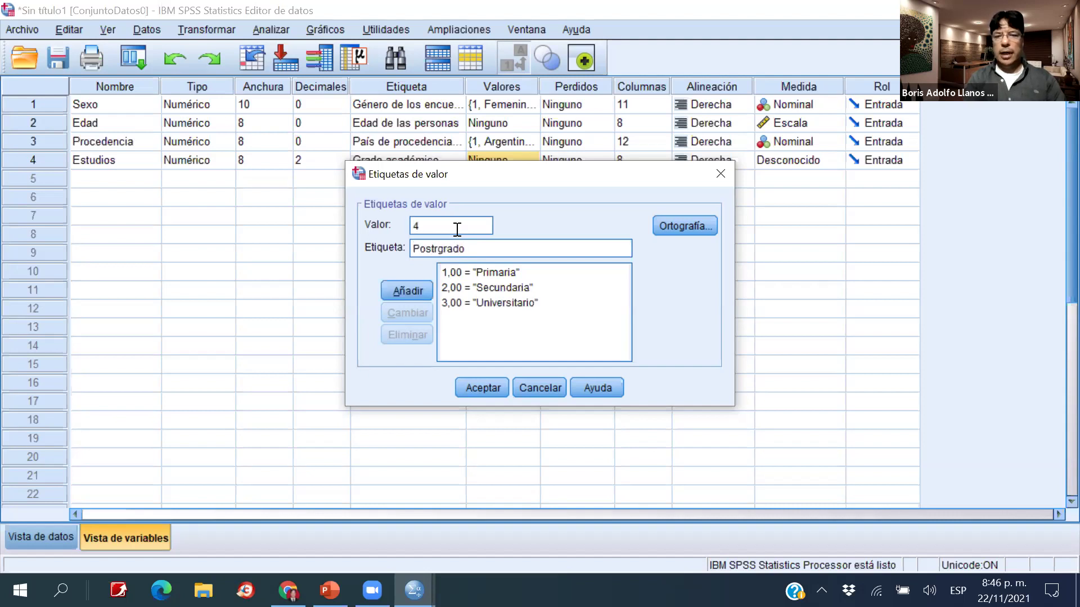
key("Return")
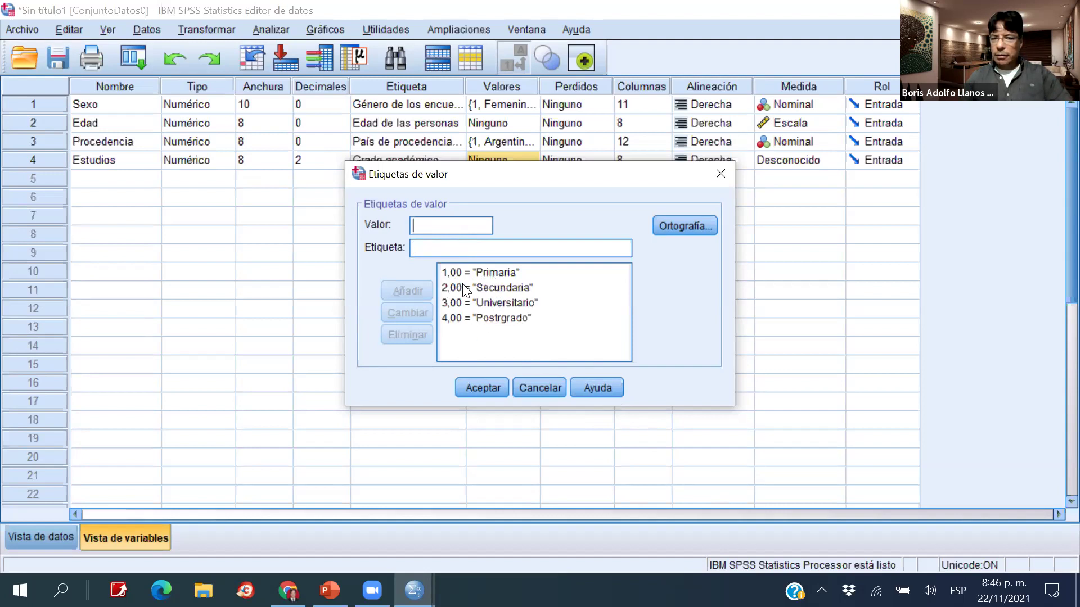
left_click(486, 386)
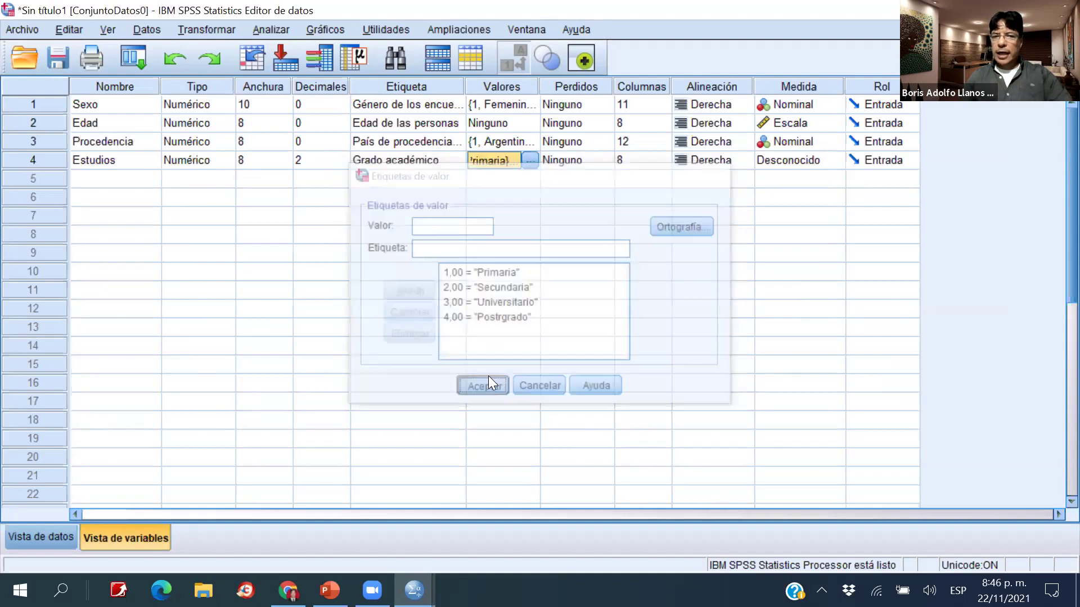
Set the decimals of Estudios to 0 and recheck its value label list without changing it.
left_click(316, 163)
left_click(341, 163)
left_click(341, 164)
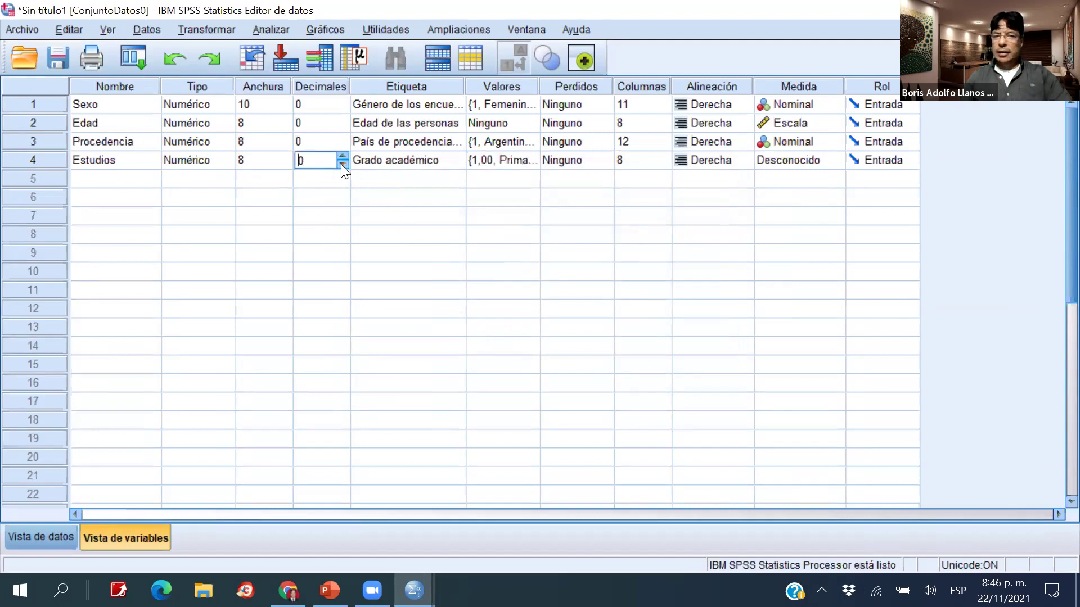
left_click(364, 197)
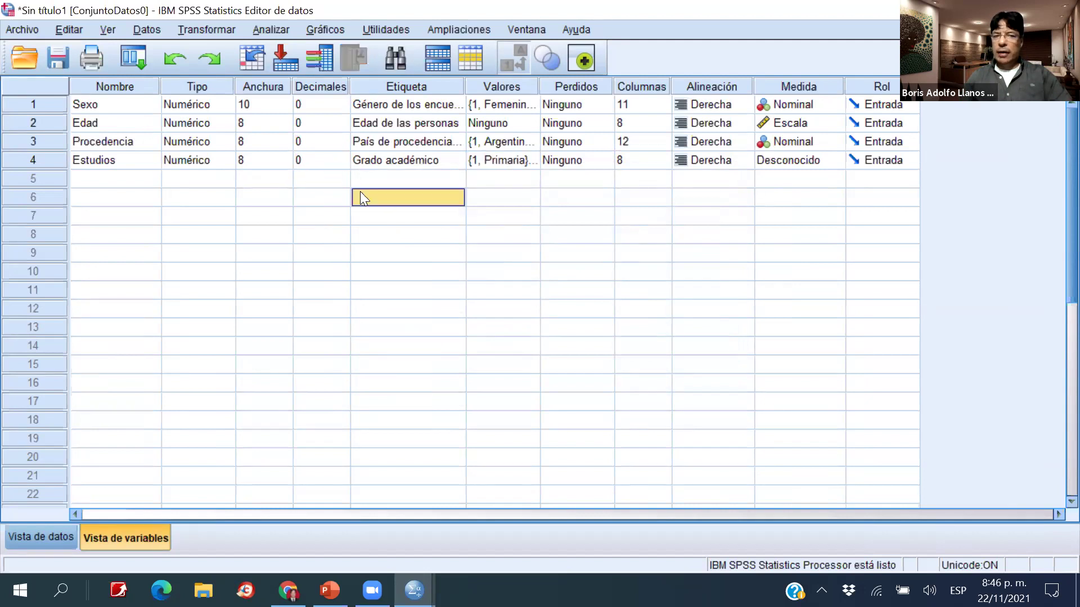
double_click(531, 158)
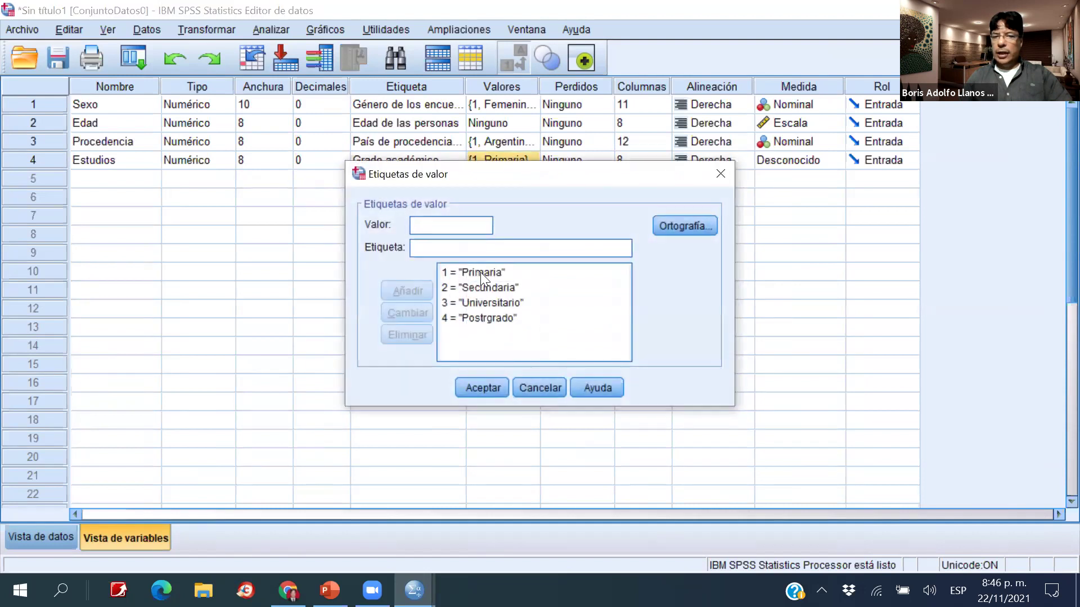
left_click(484, 386)
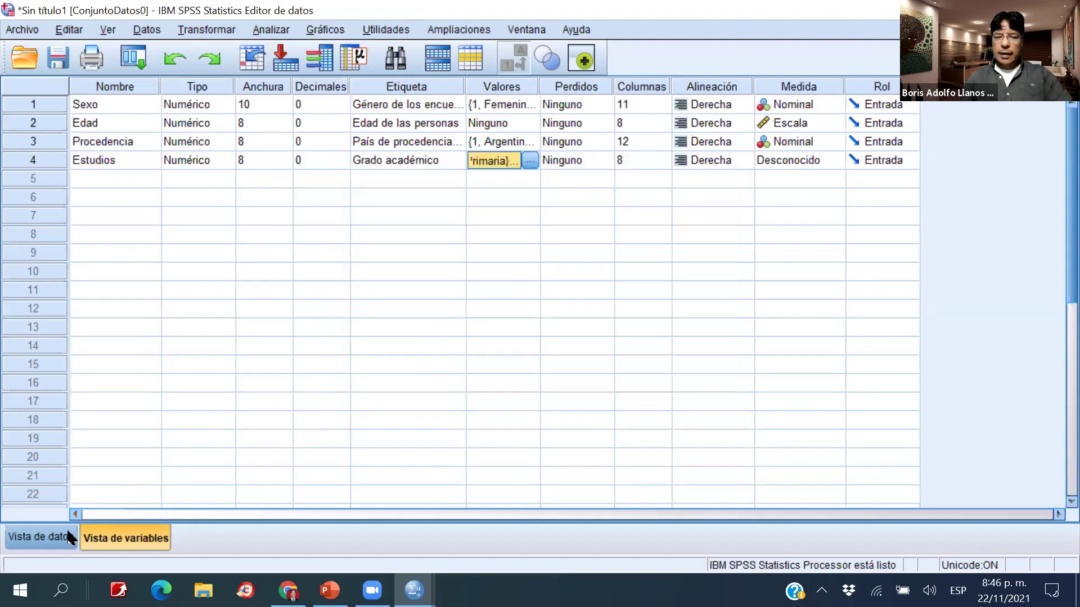
In the data view, enter Estudios codes 1, 2, 4, 3, 4 and 3 for cases 1 to 6.
left_click(43, 538)
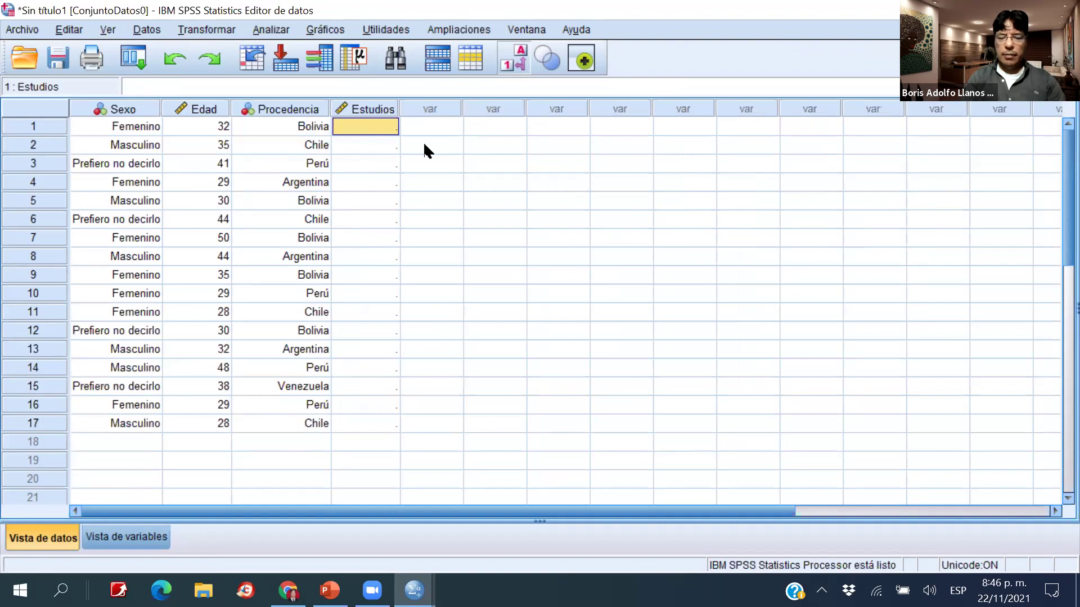
type("1")
key("Return")
type("2")
key("Return")
type("4")
key("Return")
type("3")
key("Return")
type("4")
key("Return")
type("3")
key("Return")
Enter Estudios codes 2, 4, 3, 2, 1 and 2 for cases 7 to 12.
type("2")
key("Return")
type("4")
key("Return")
key("3")
key("Return")
type("2")
key("Return")
type("1")
key("Return")
type("2")
key("Return")
Enter Estudios codes 4, 4, 2, 3 and 1 for cases 13 to 17.
type("4")
key("Return")
type("4")
key("Return")
type("2")
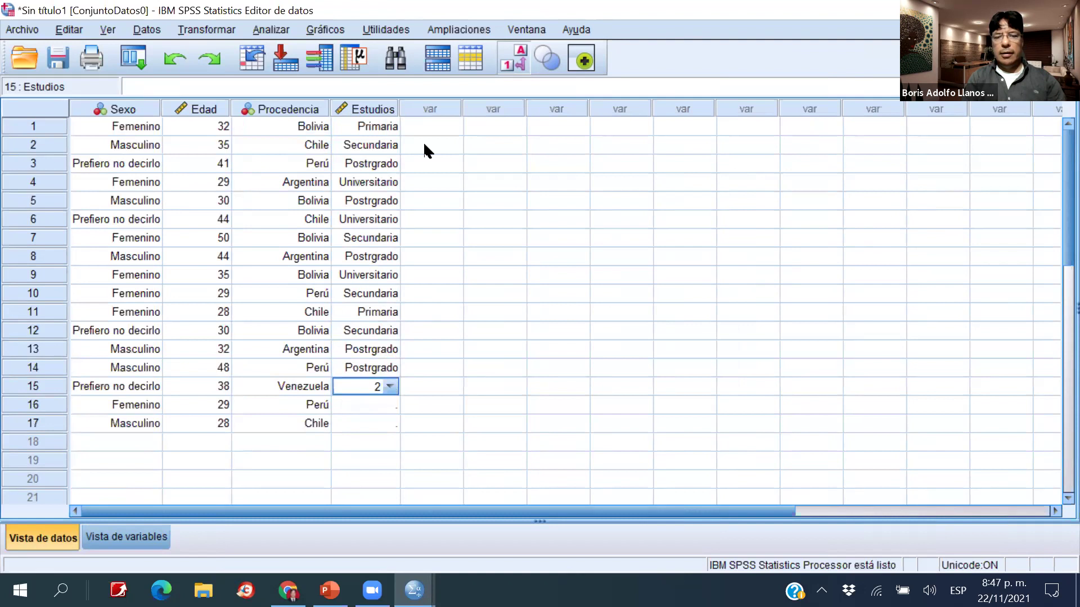
key("Return")
type("3")
key("Return")
type("1")
key("Tab")
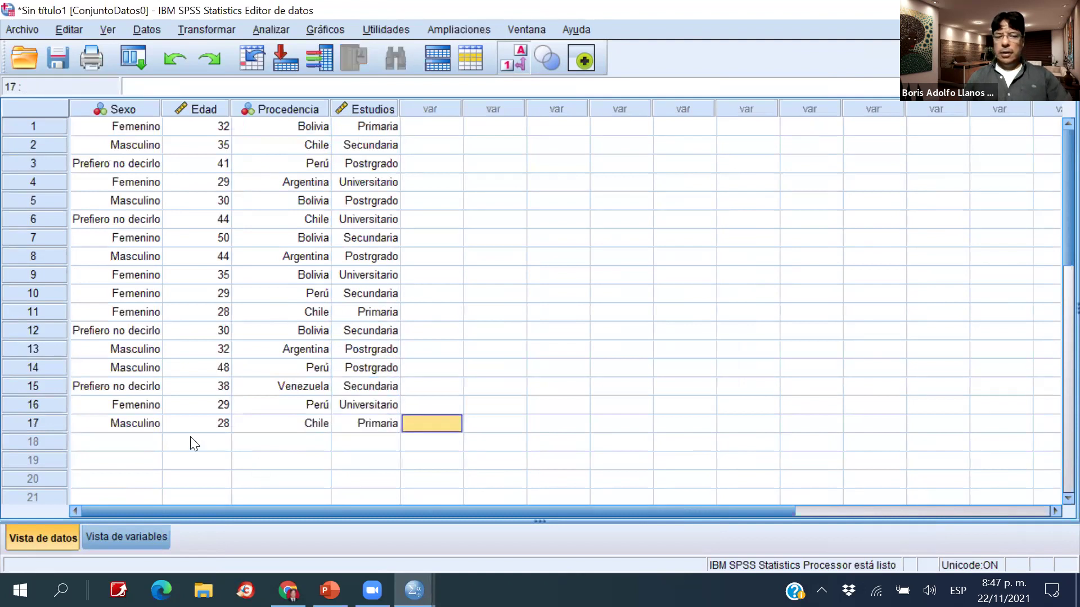
Create a fifth variable named Gastos in the variable definitions and set its decimals to 0.
left_click(128, 533)
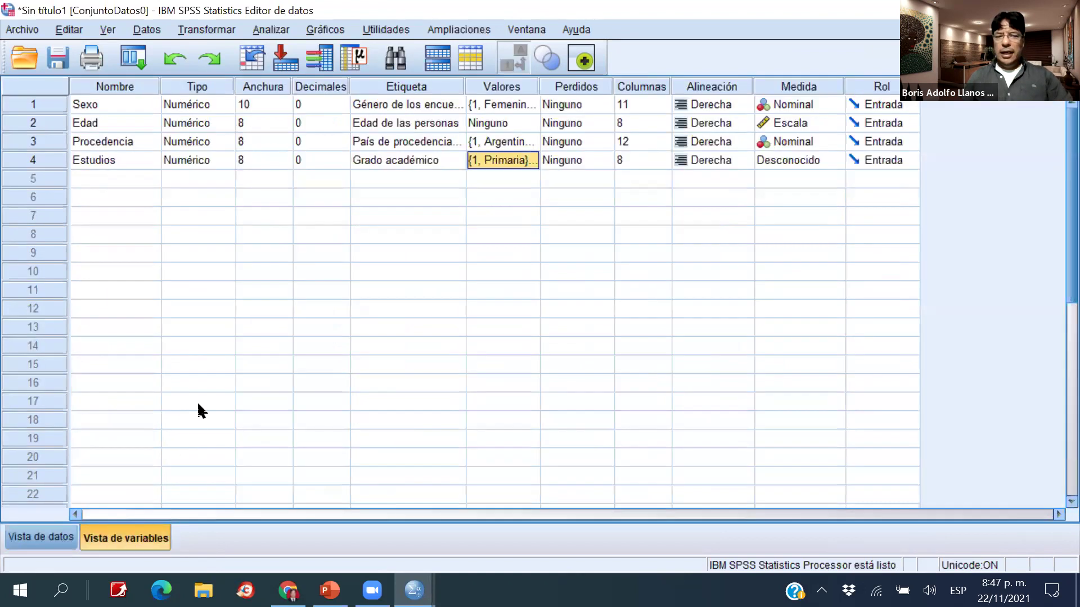
left_click(116, 179)
type("Gastos")
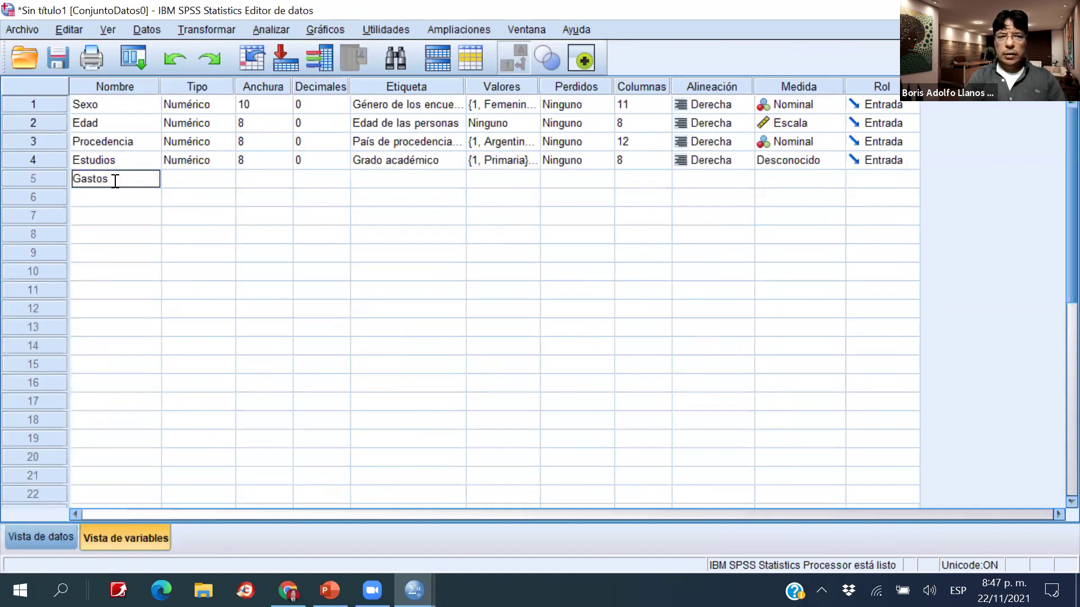
key("Tab")
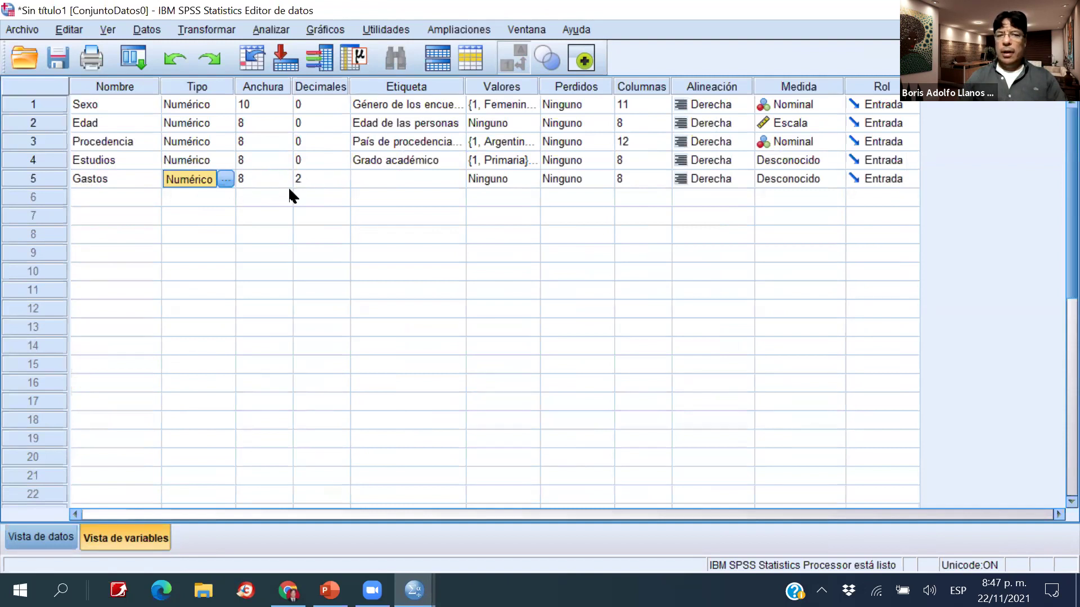
left_click(317, 179)
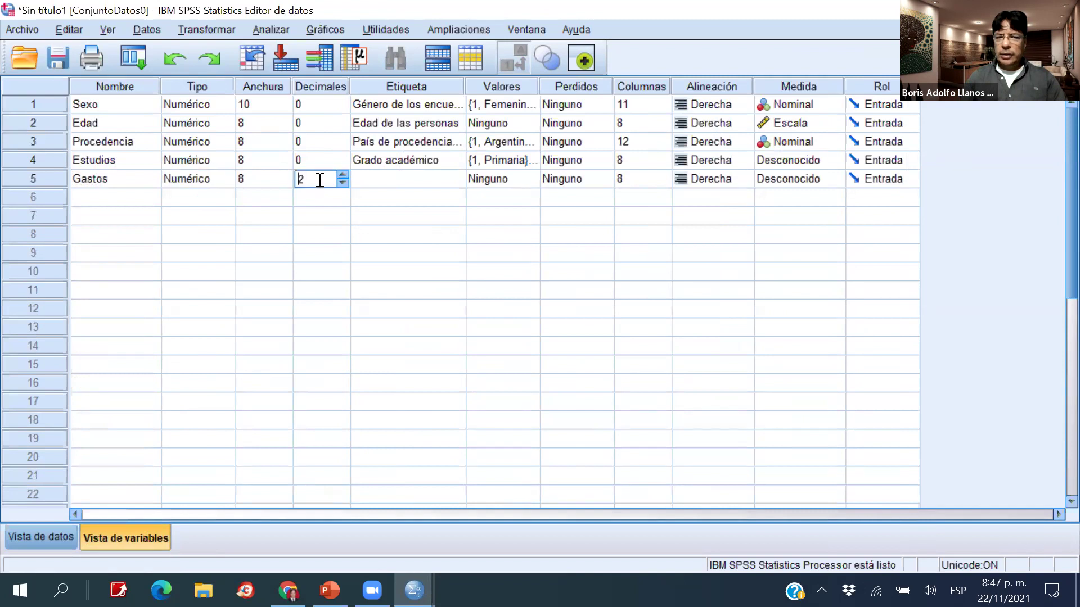
left_click(342, 183)
left_click(342, 183)
left_click(454, 171)
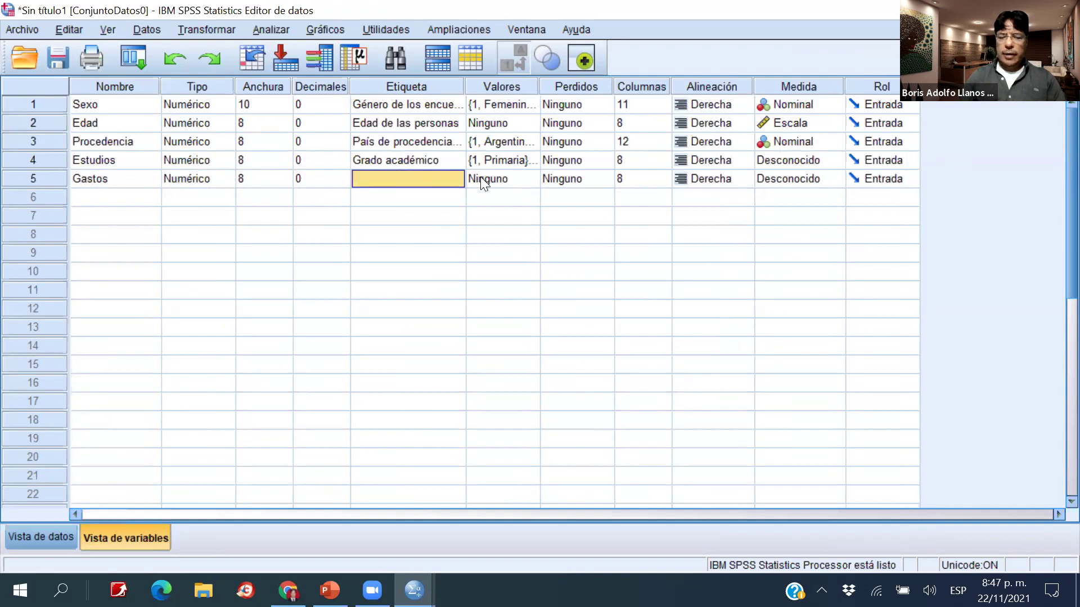
Enter "Gatos en diversión" as the label of the Gastos variable.
type("Gatos en diverión")
key("BackSpace")
key("BackSpace")
key("BackSpace")
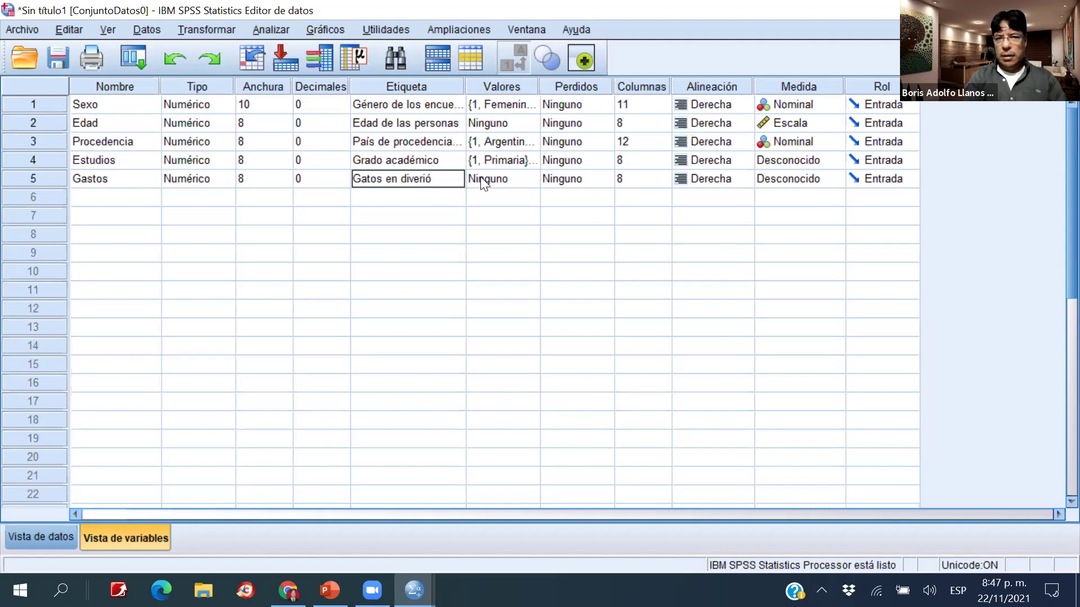
type("sión")
key("Return")
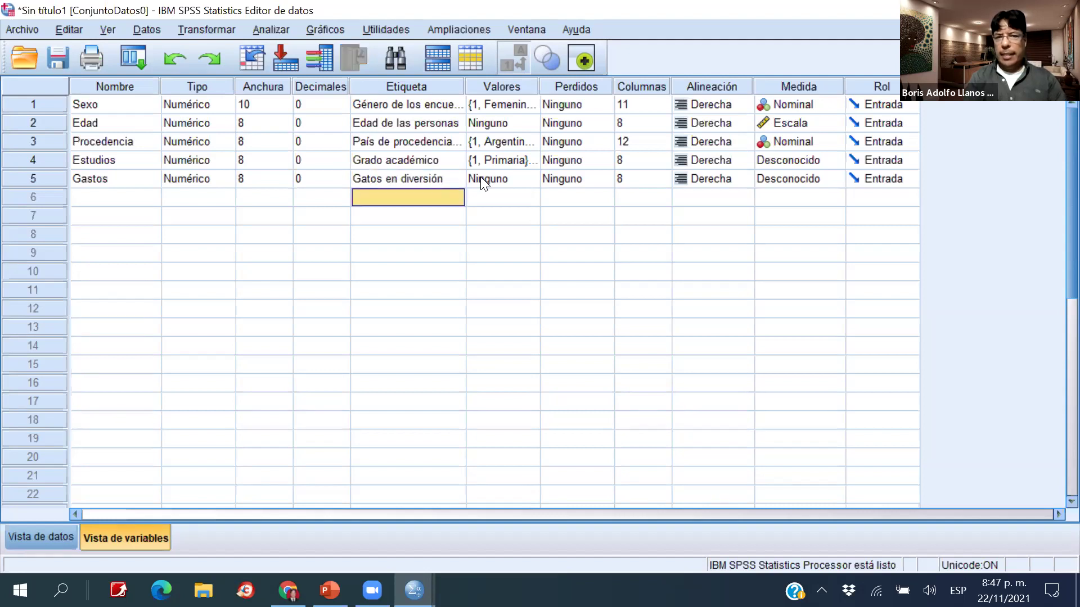
left_click(508, 201)
left_click(504, 178)
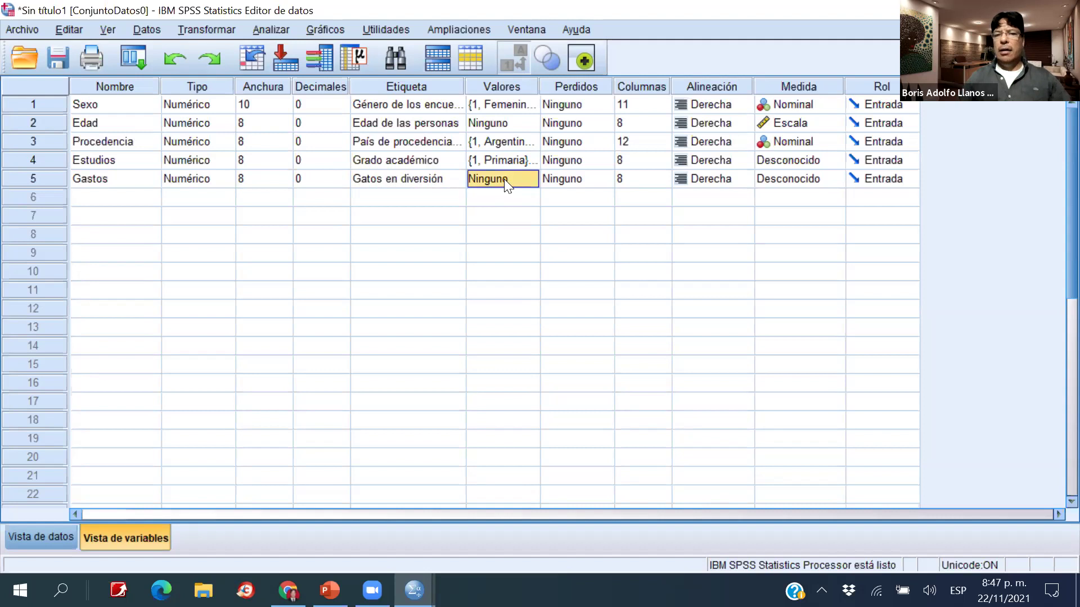
left_click(530, 180)
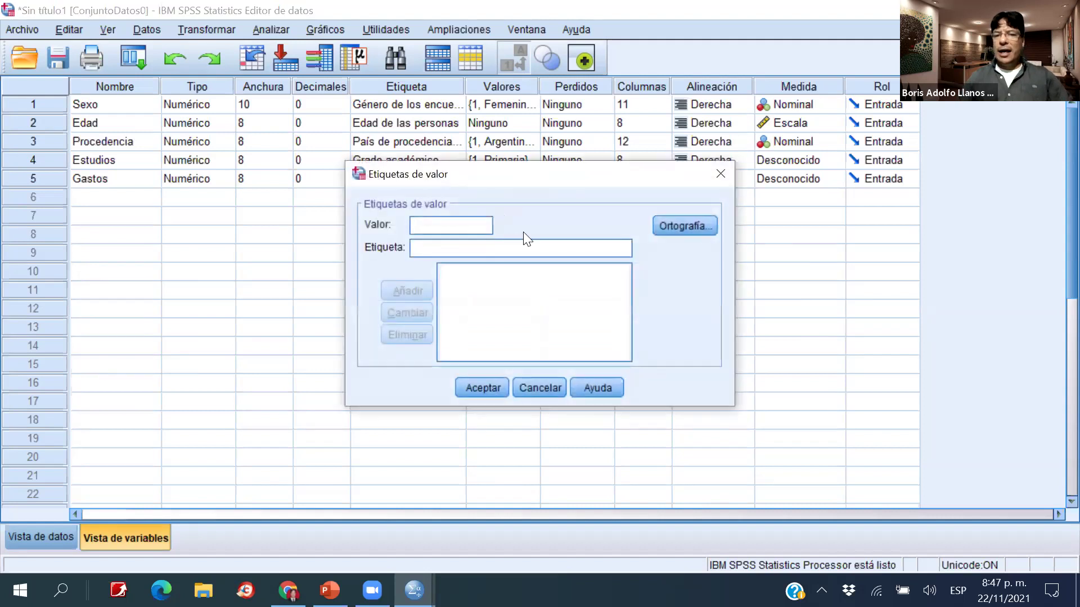
left_click(539, 388)
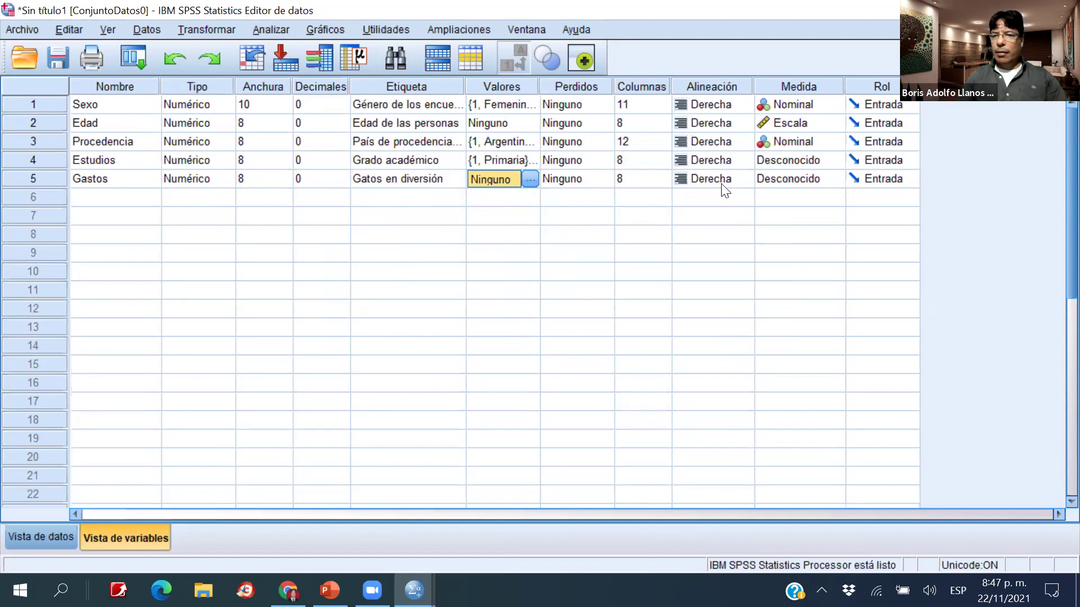
Set the measurement level of Gastos to Escala and, after checking its value labels, that of Estudios to Ordinal.
left_click(831, 179)
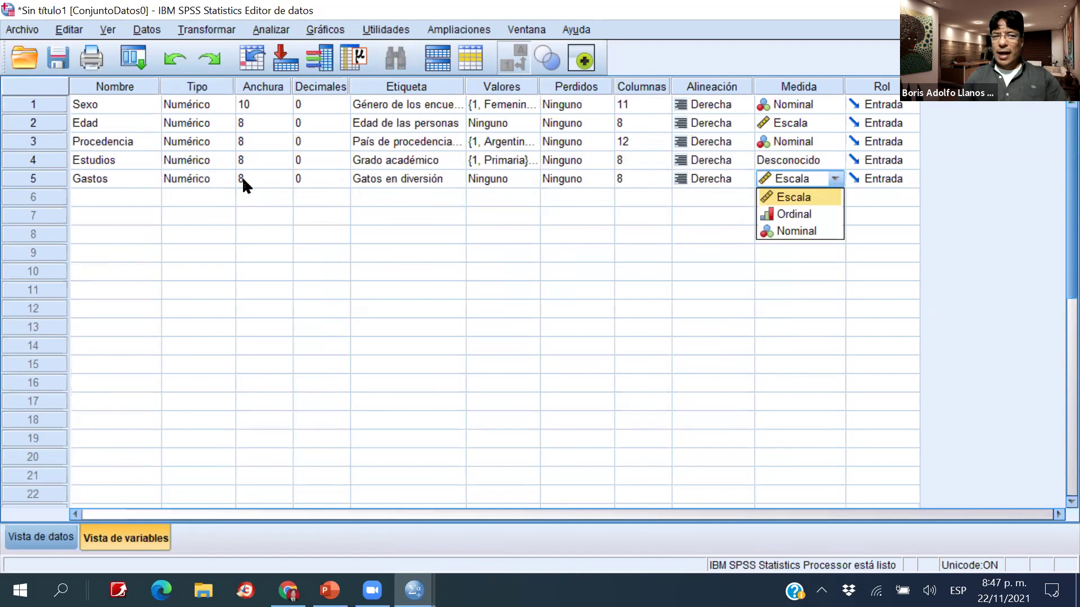
left_click(787, 202)
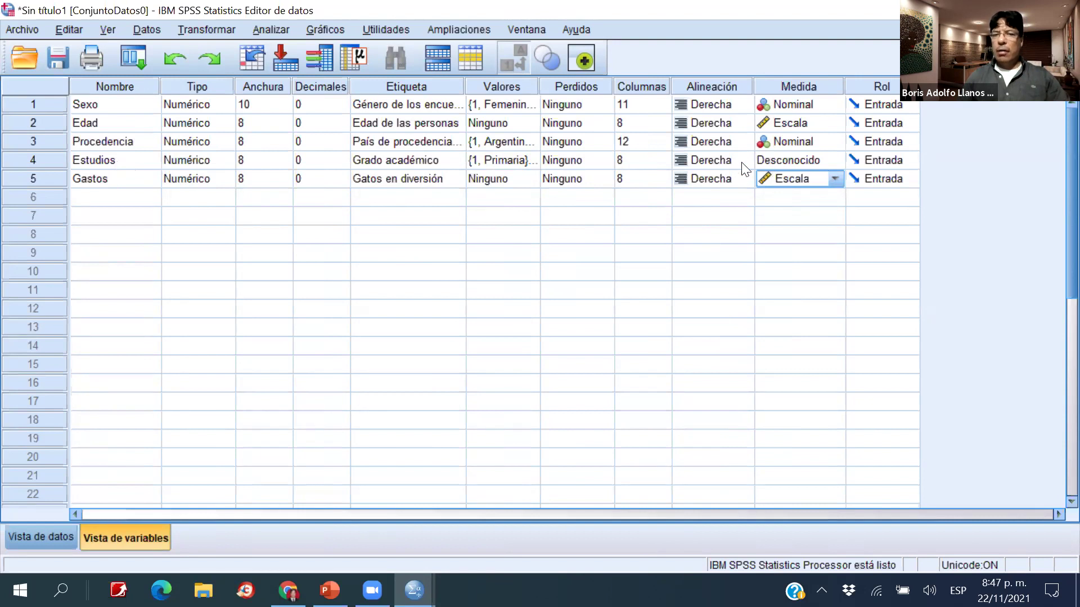
double_click(533, 160)
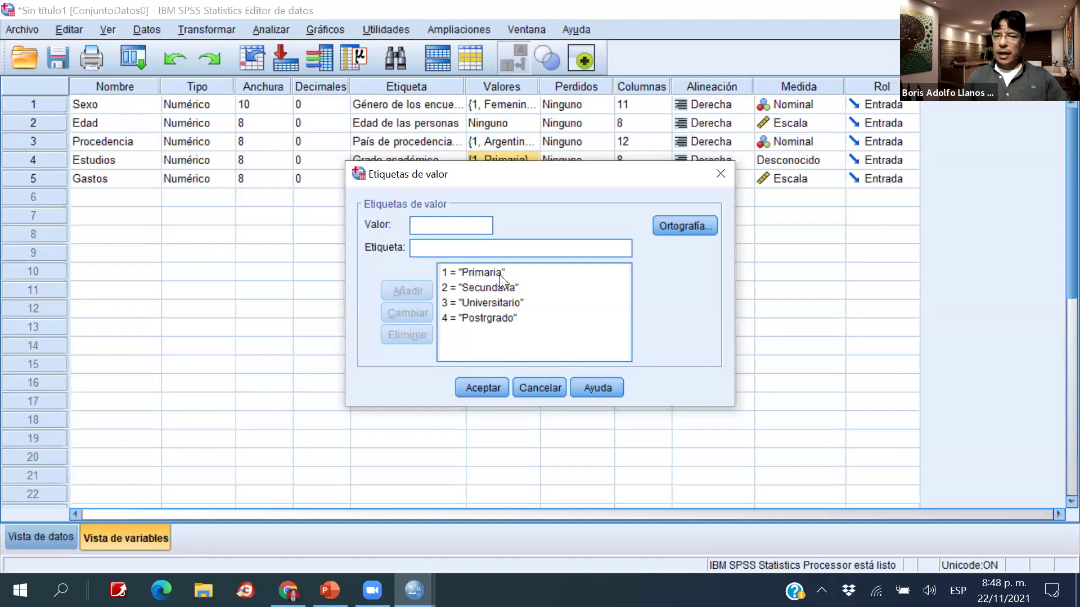
left_click(502, 306)
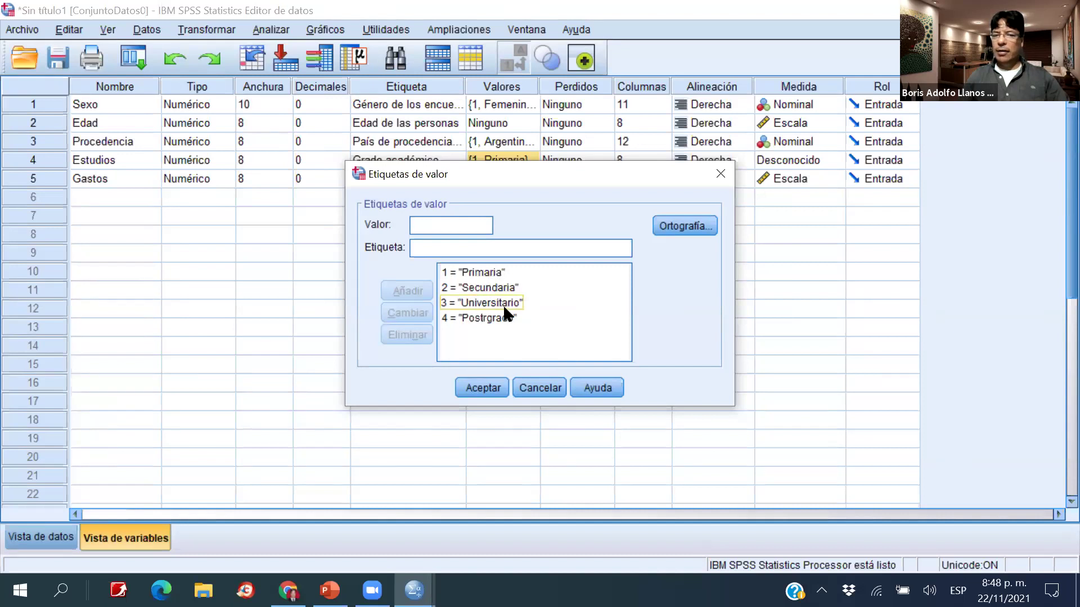
left_click(487, 273)
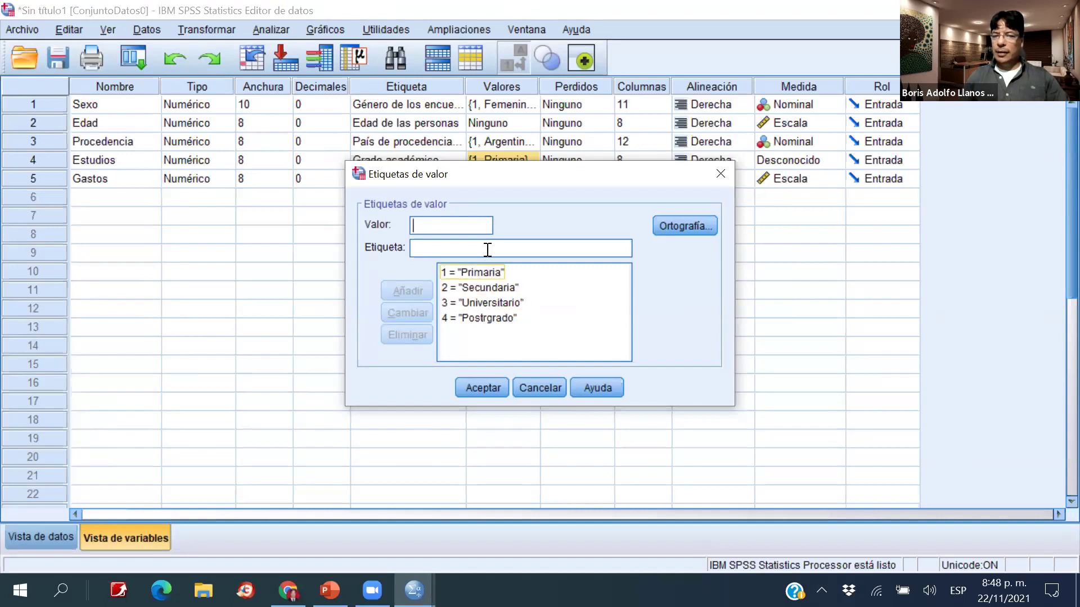
left_click(482, 387)
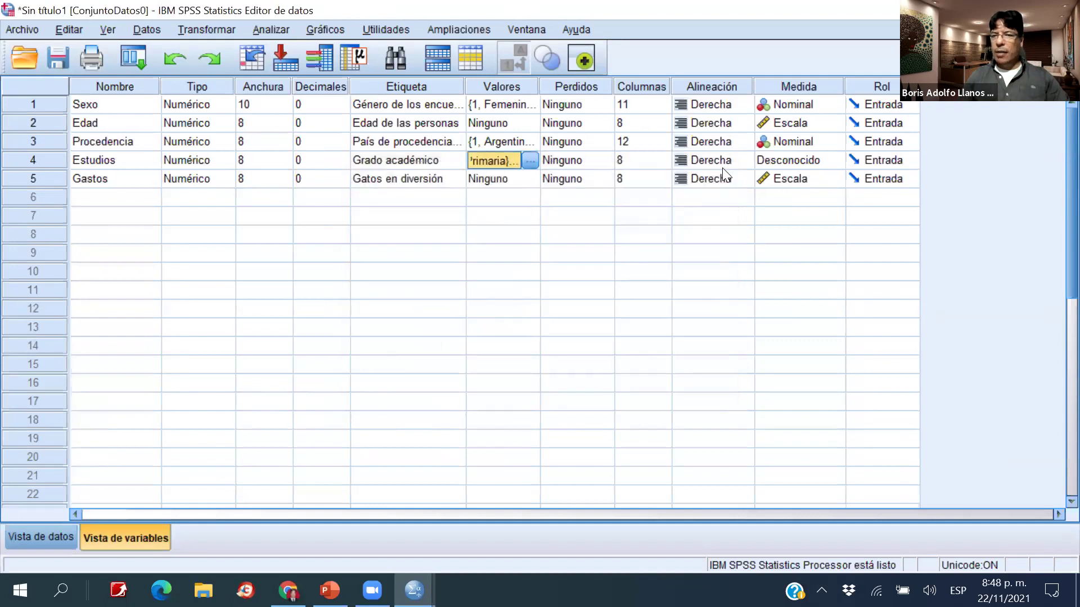
left_click(826, 164)
left_click(799, 196)
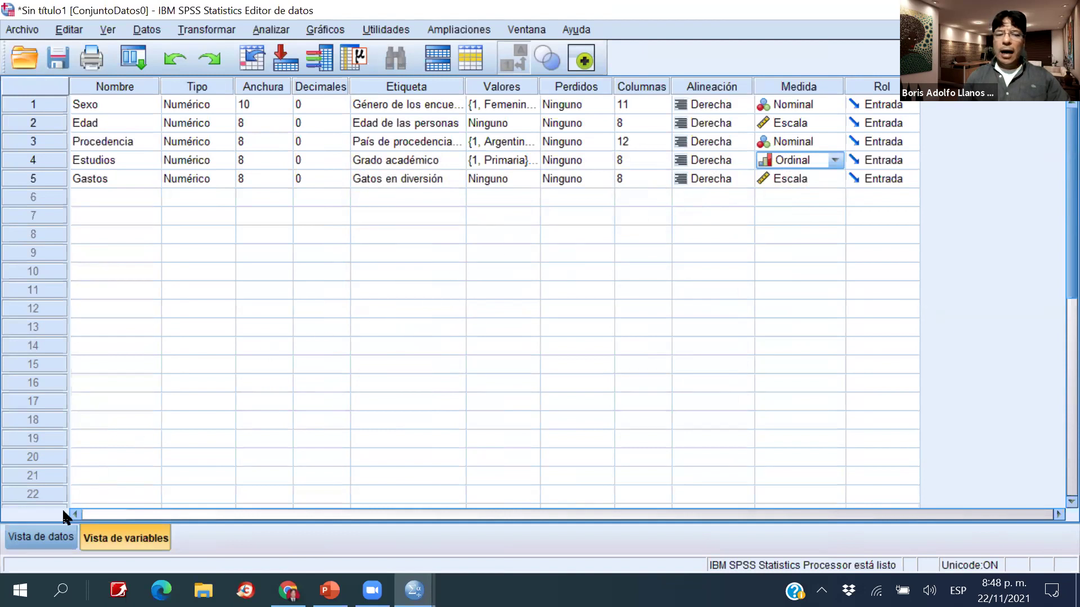
Switch to the data view, look at the results viewer window and return to the dataset.
left_click(51, 538)
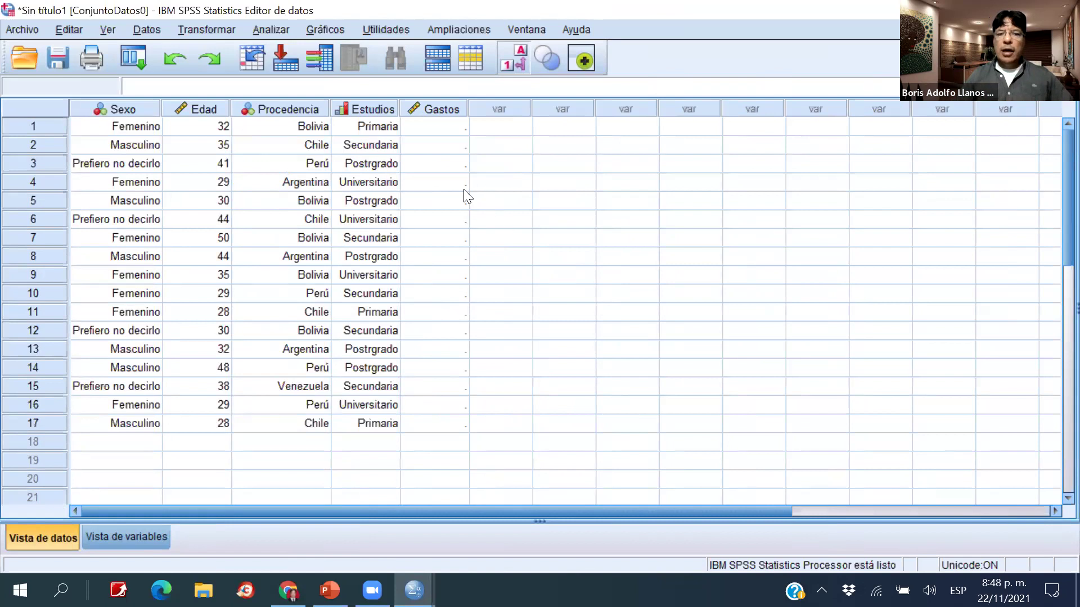
left_click(199, 218)
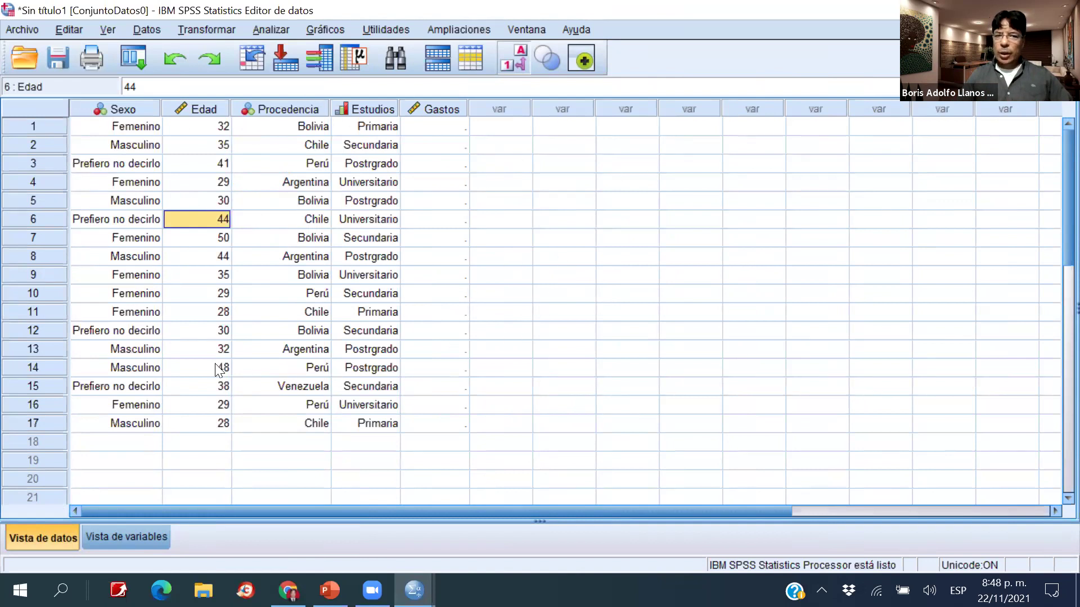
mouse_move(414, 590)
left_click(455, 560)
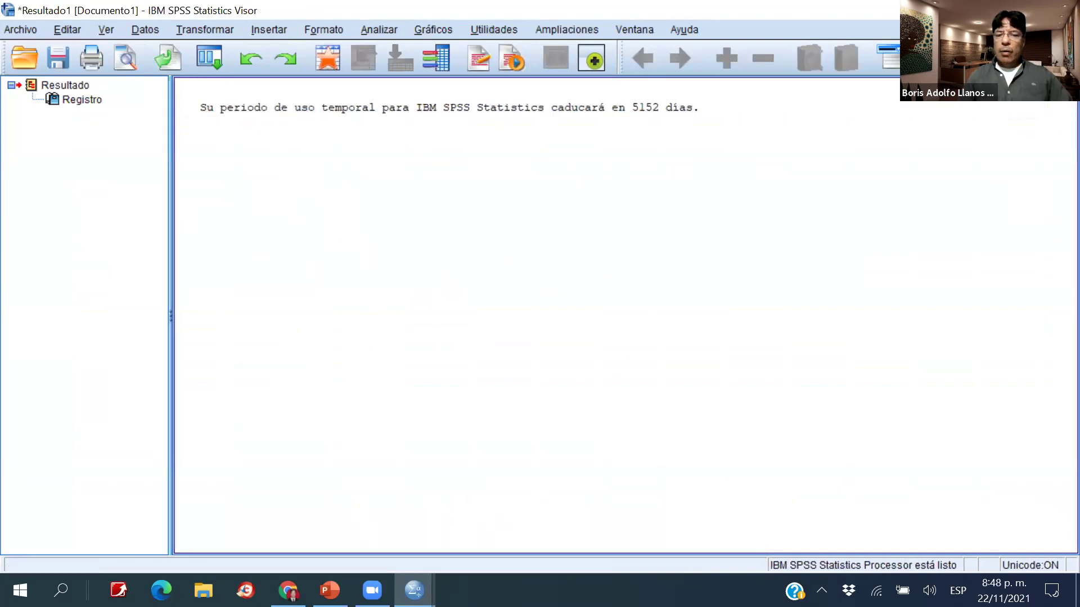
left_click(414, 591)
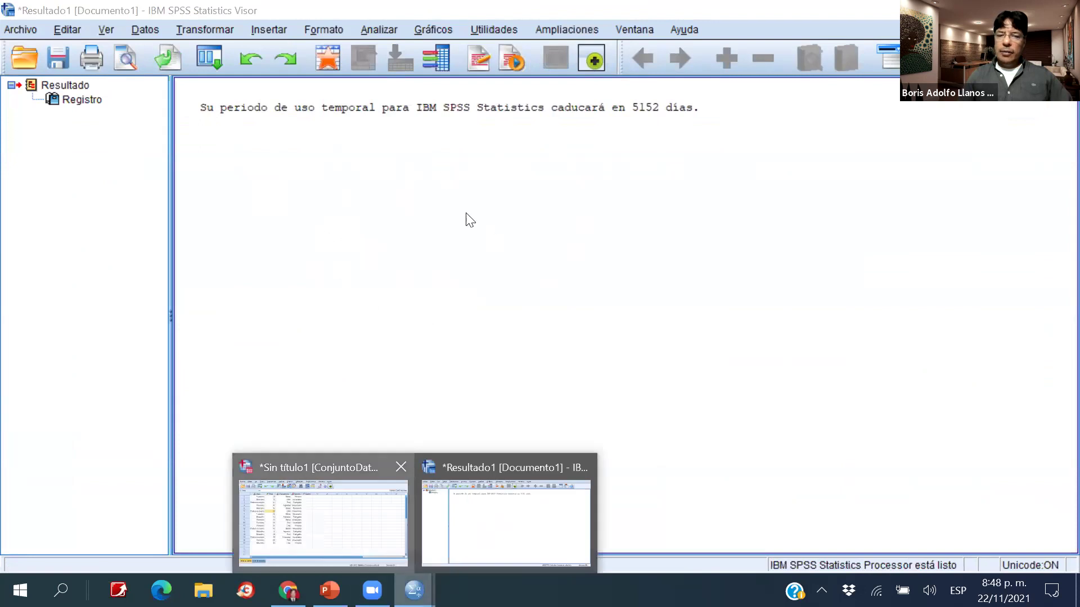
left_click(321, 517)
mouse_move(414, 590)
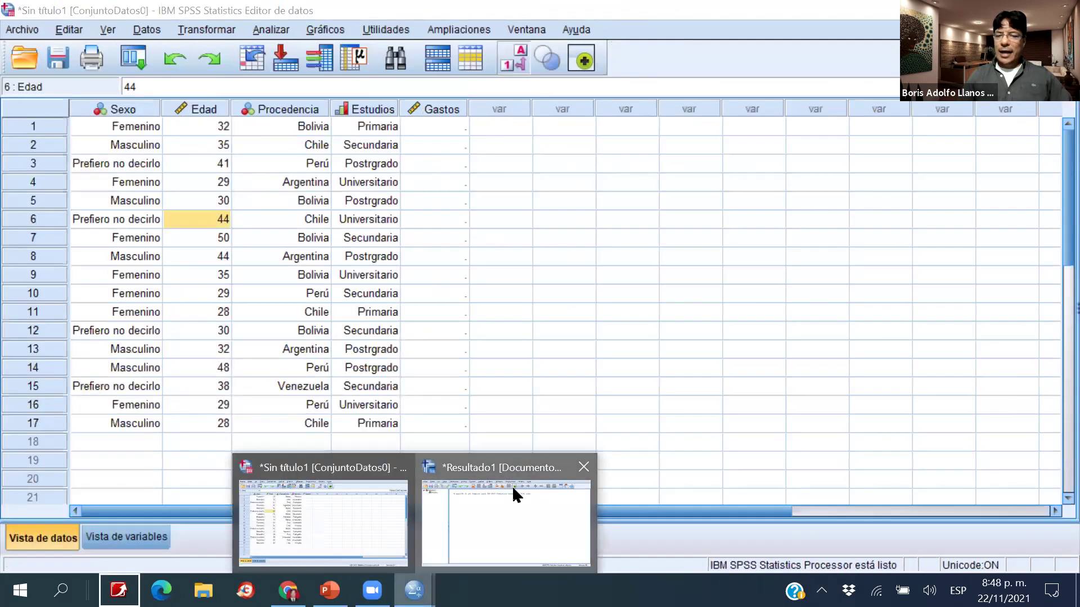
left_click(512, 485)
right_click(414, 590)
left_click(414, 590)
left_click(380, 493)
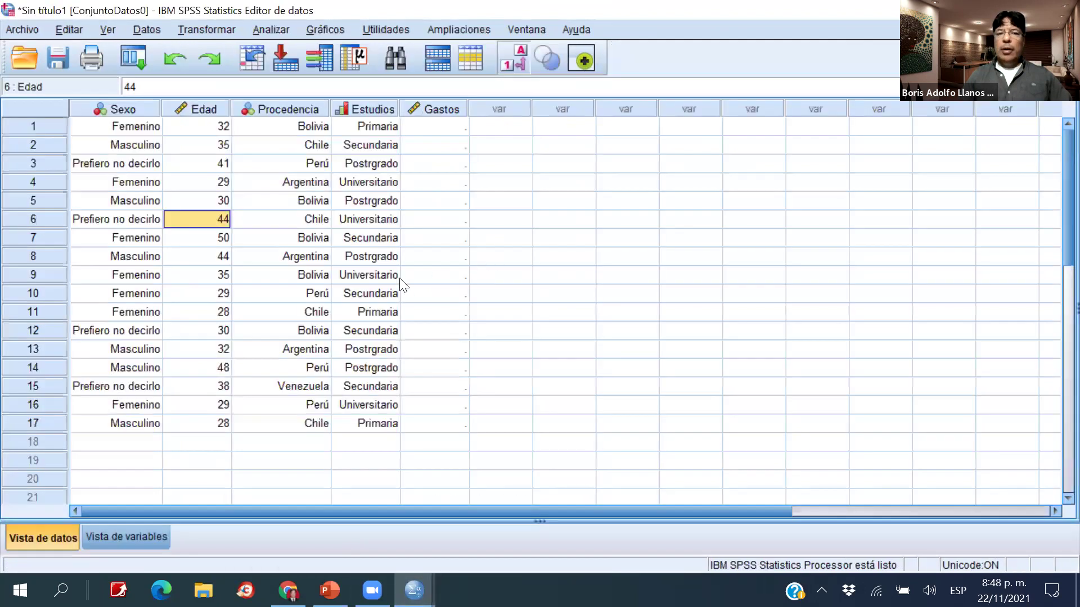
left_click(450, 353)
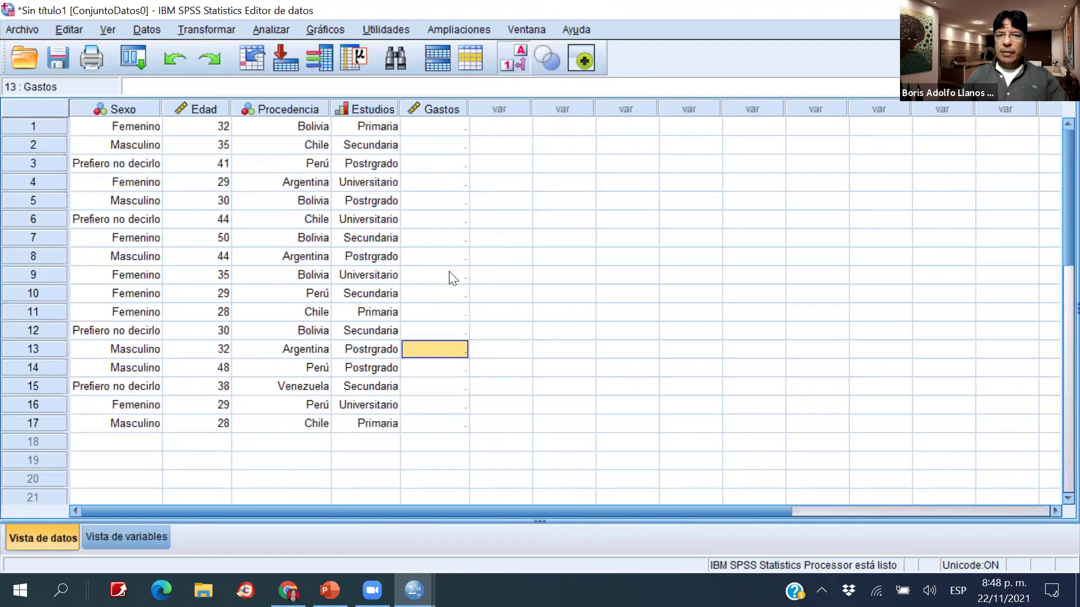
Run a Frequencies analysis with a frequency table for the Grado académico variable.
left_click(271, 29)
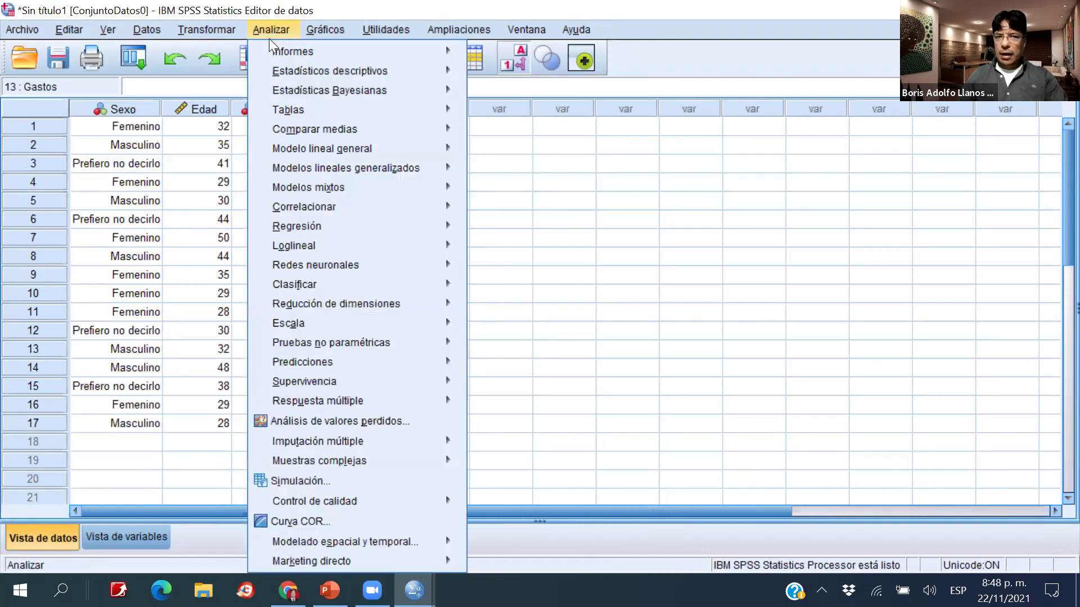
mouse_move(294, 77)
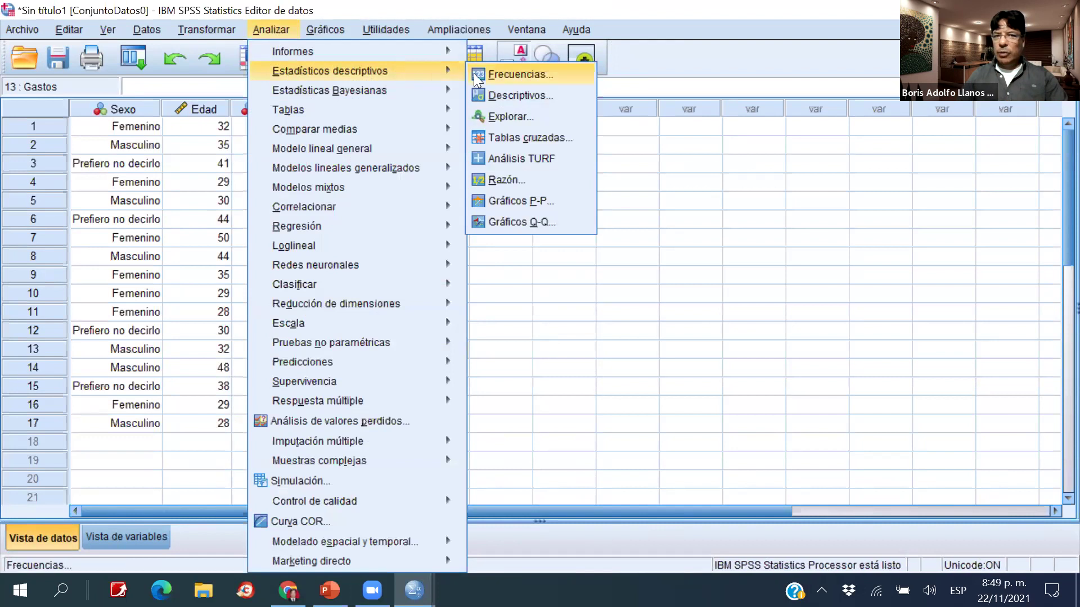
left_click(516, 78)
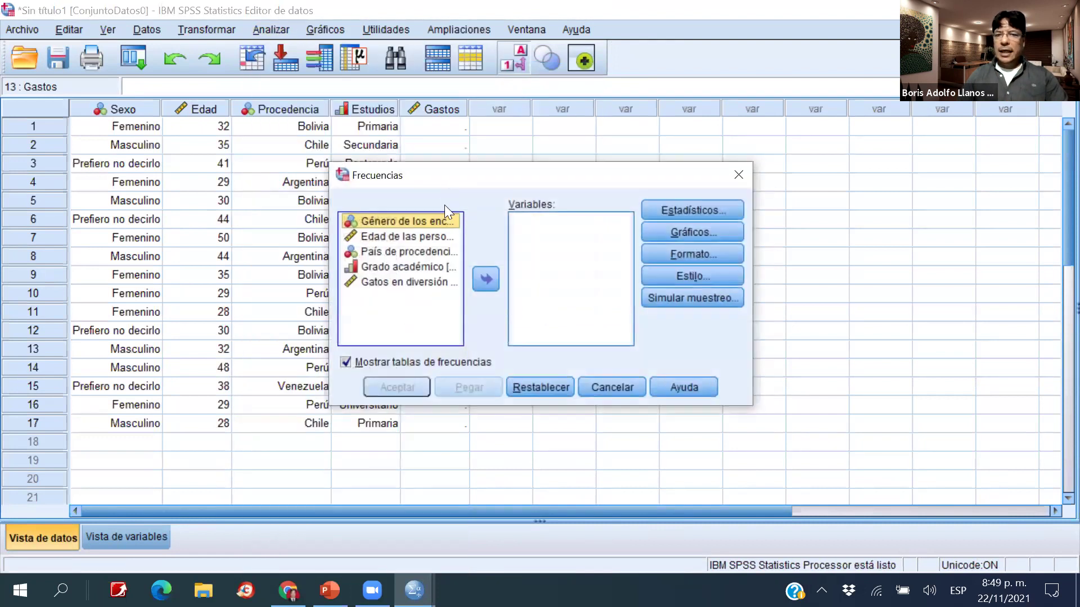
left_click(411, 266)
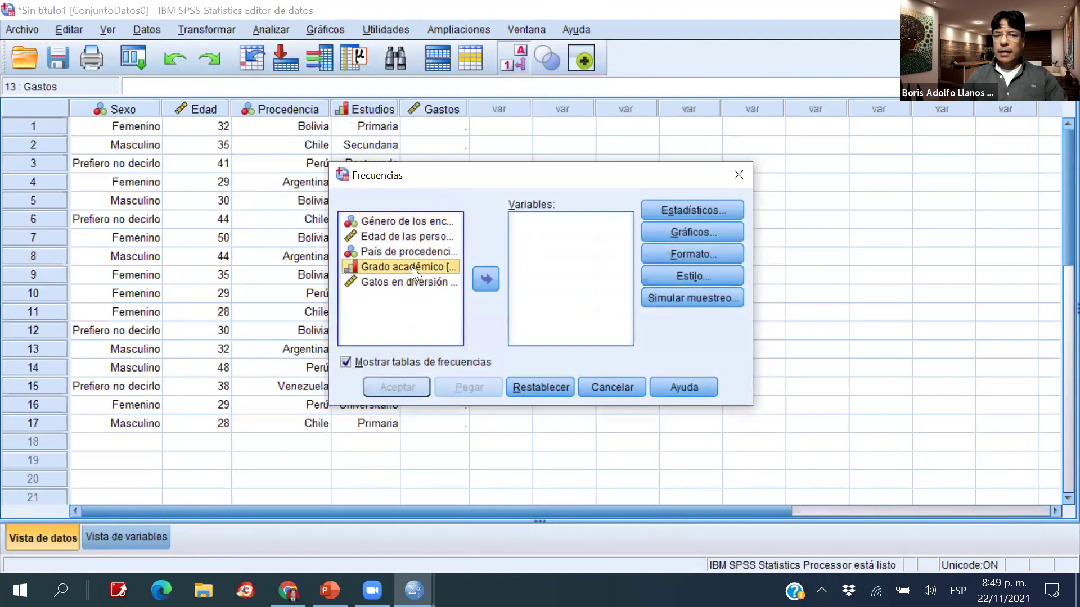
left_click(486, 280)
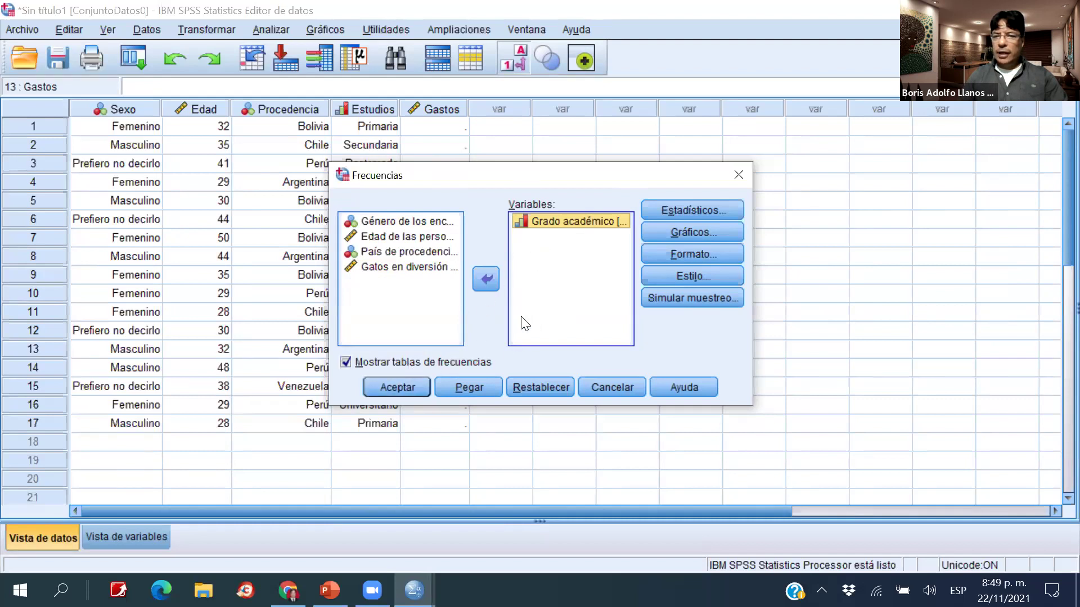
left_click(404, 388)
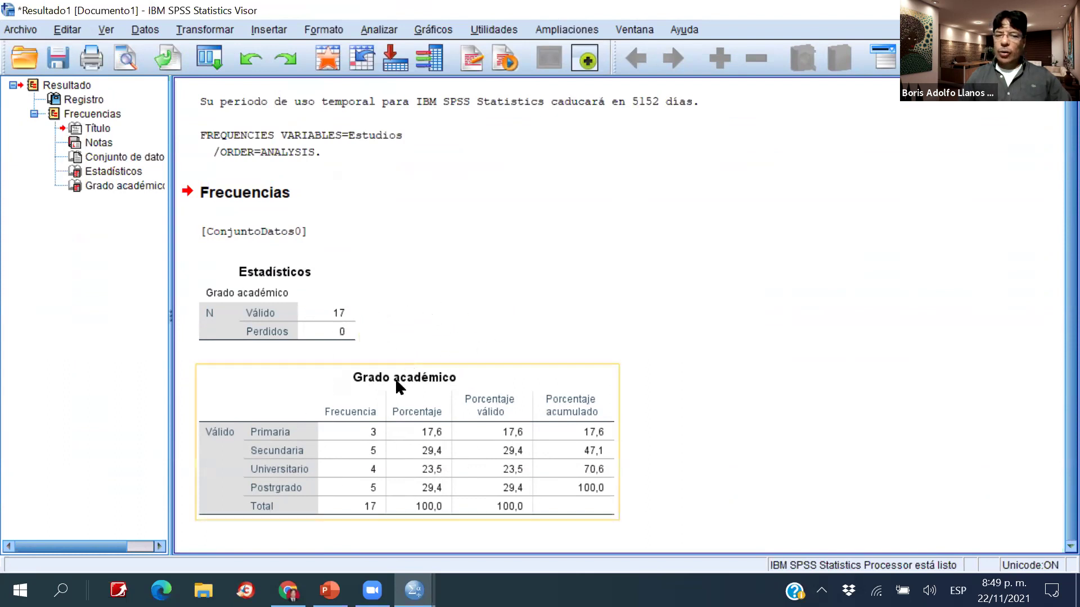
From the dataset, set up another Frequencies analysis, replacing Grado académico with the País de procedencia variable.
left_click(414, 590)
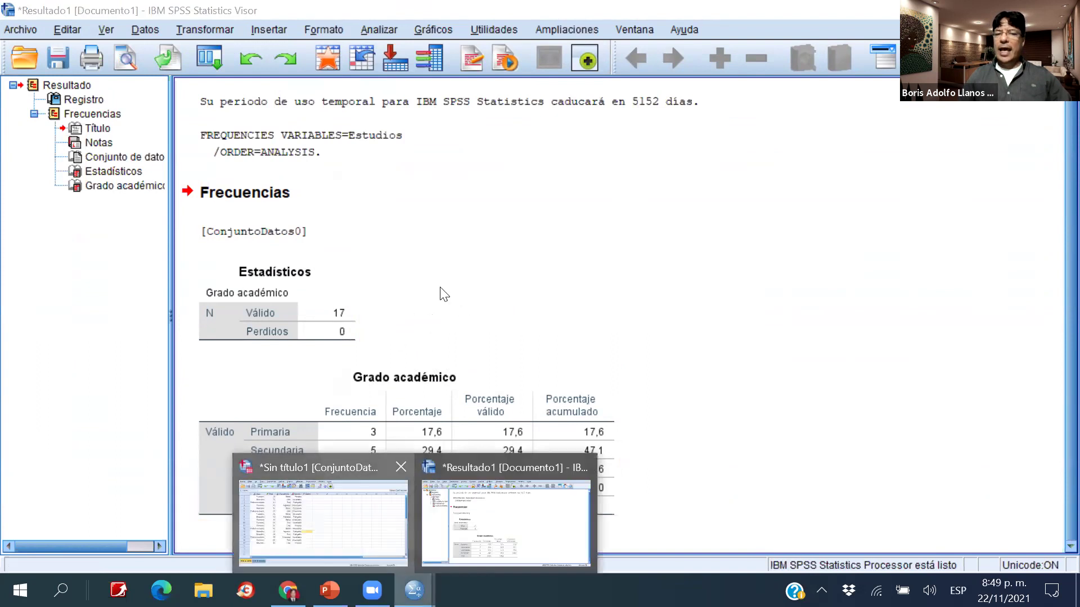
left_click(324, 520)
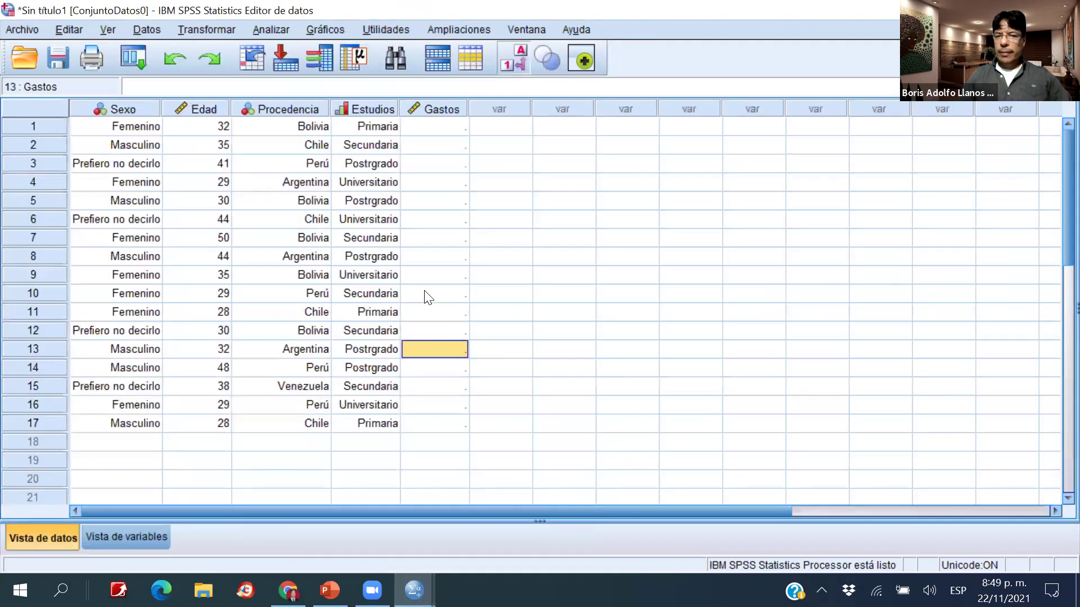
left_click(272, 31)
mouse_move(306, 52)
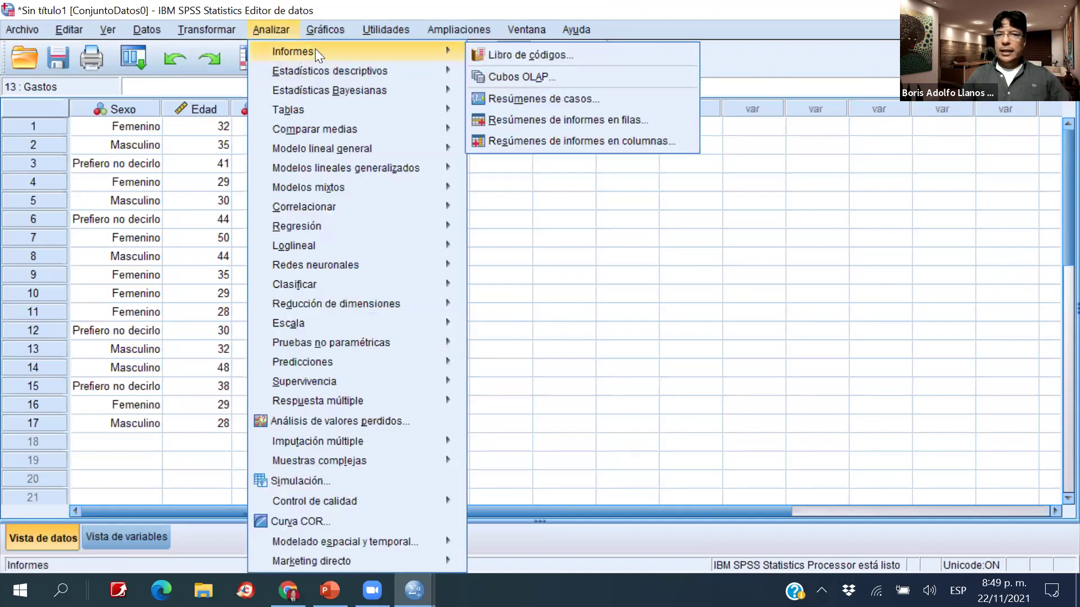
mouse_move(392, 76)
left_click(492, 75)
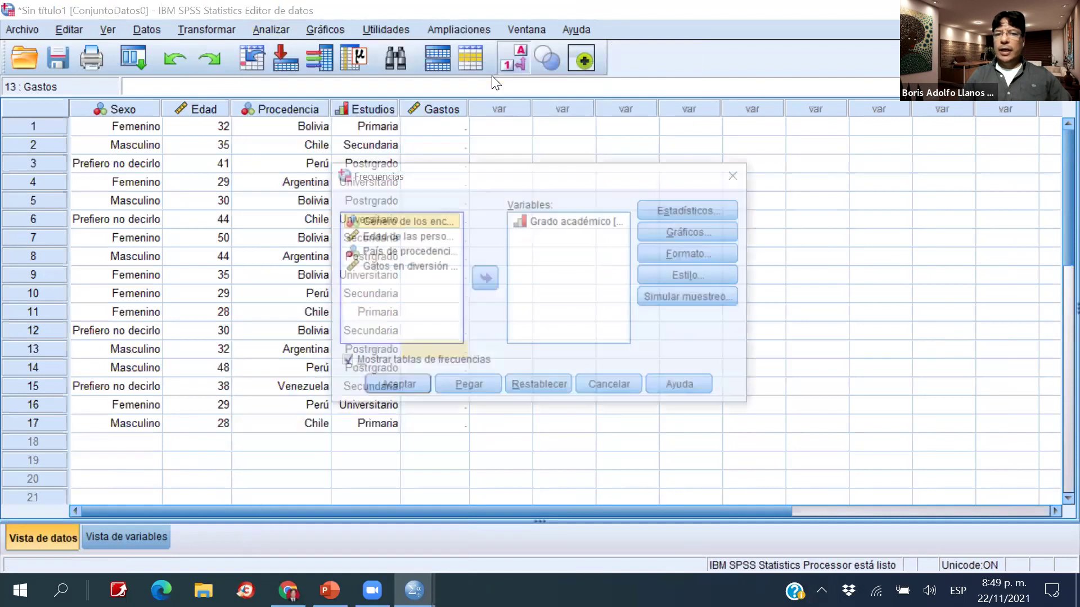
left_click(550, 222)
left_click(487, 280)
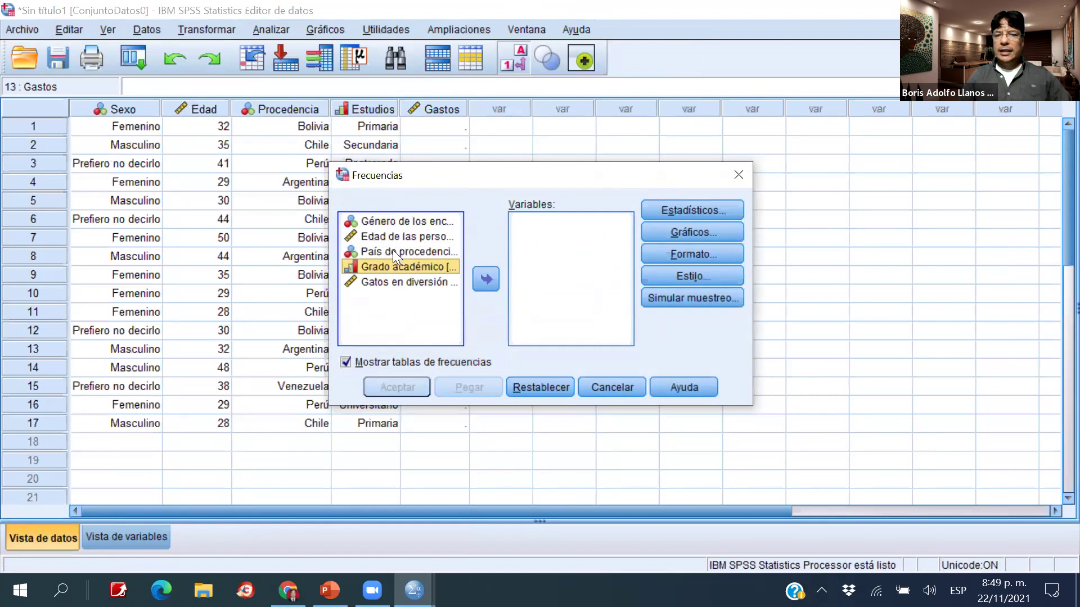
left_click(394, 251)
left_click(485, 279)
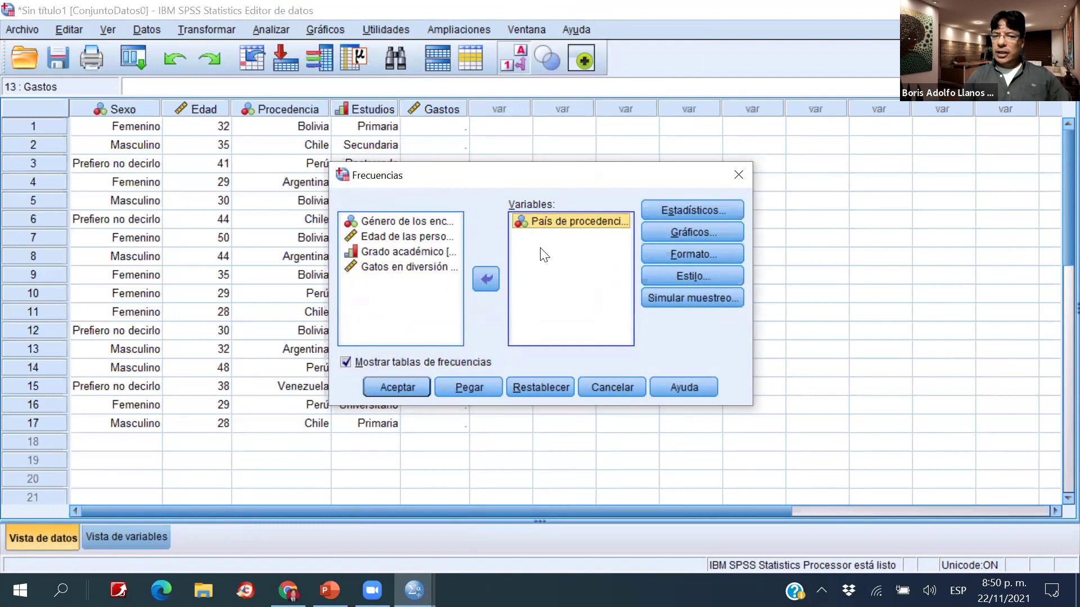
Add a bar chart to the País de procedencia frequency analysis and run it.
left_click(671, 233)
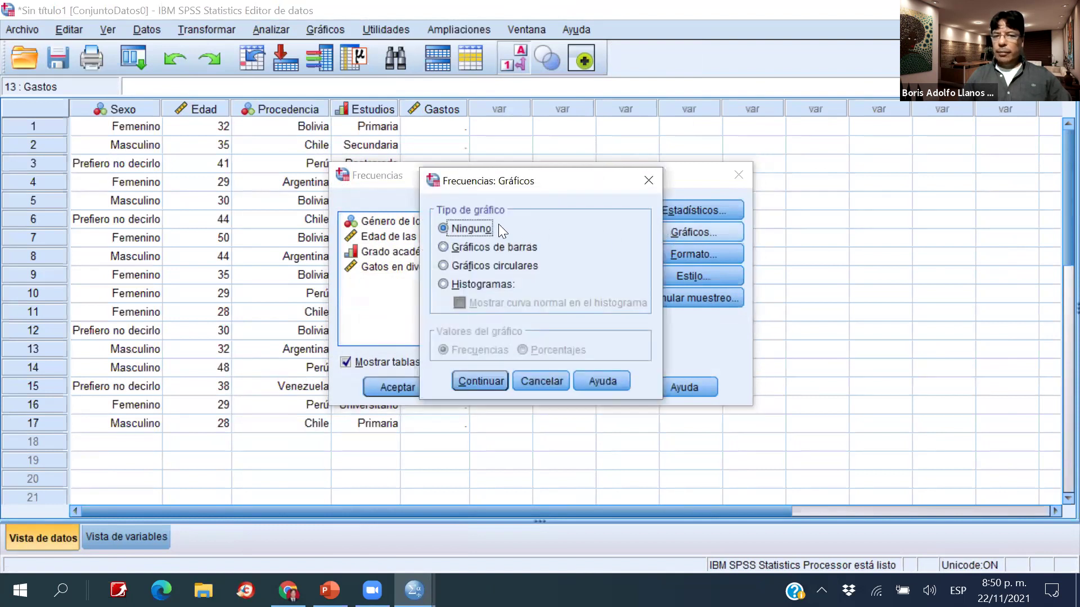
left_click(450, 248)
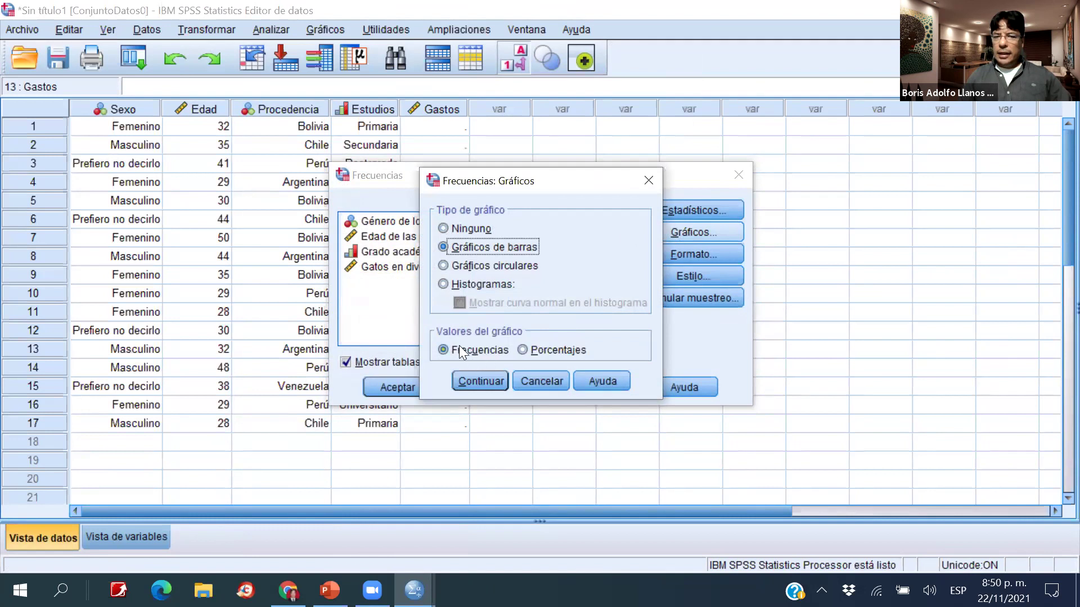
left_click(476, 381)
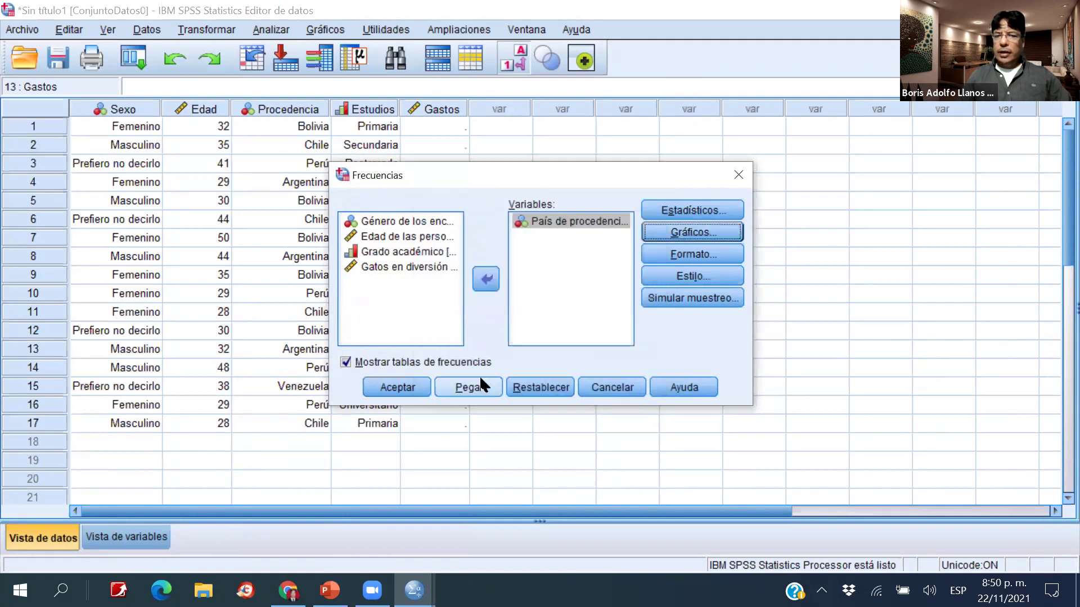
left_click(404, 389)
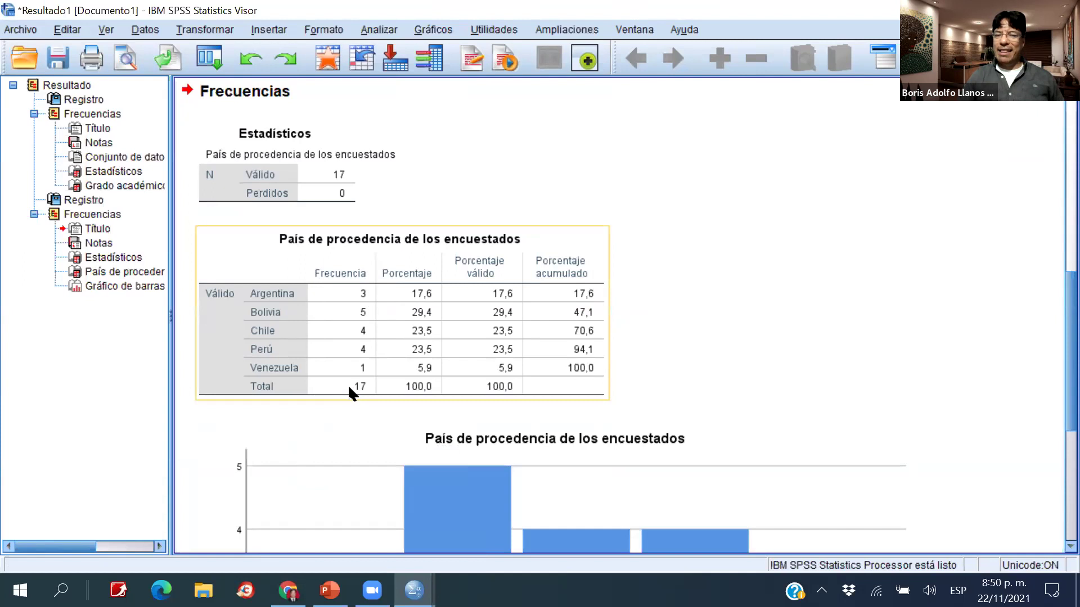
From the results, return to the dataset's variable view and widen the Etiqueta column to fit the full Procedencia label.
scroll(350, 379, "down", 3)
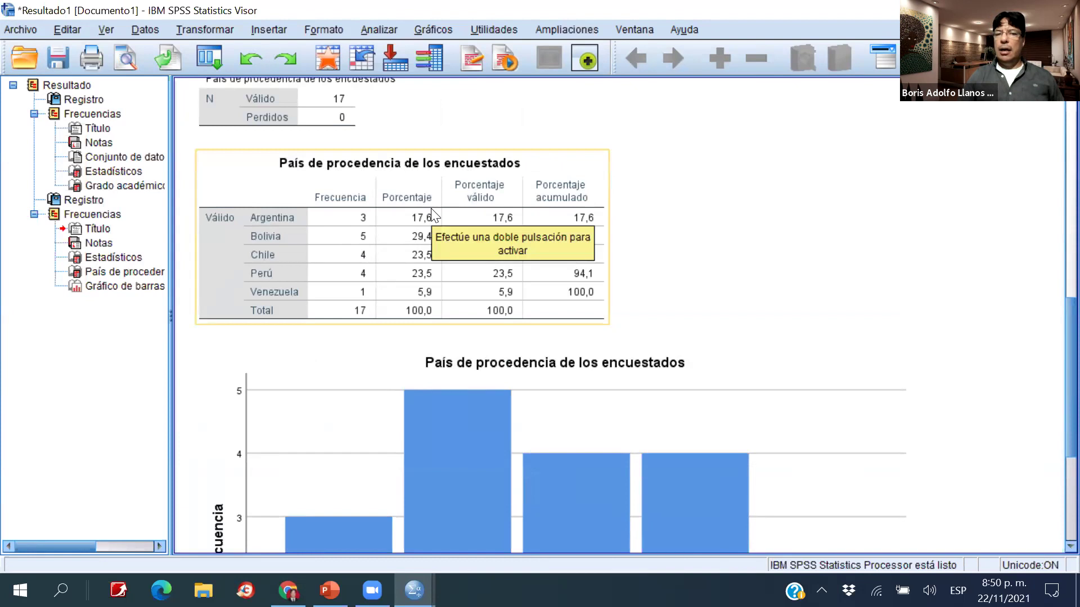
mouse_move(414, 591)
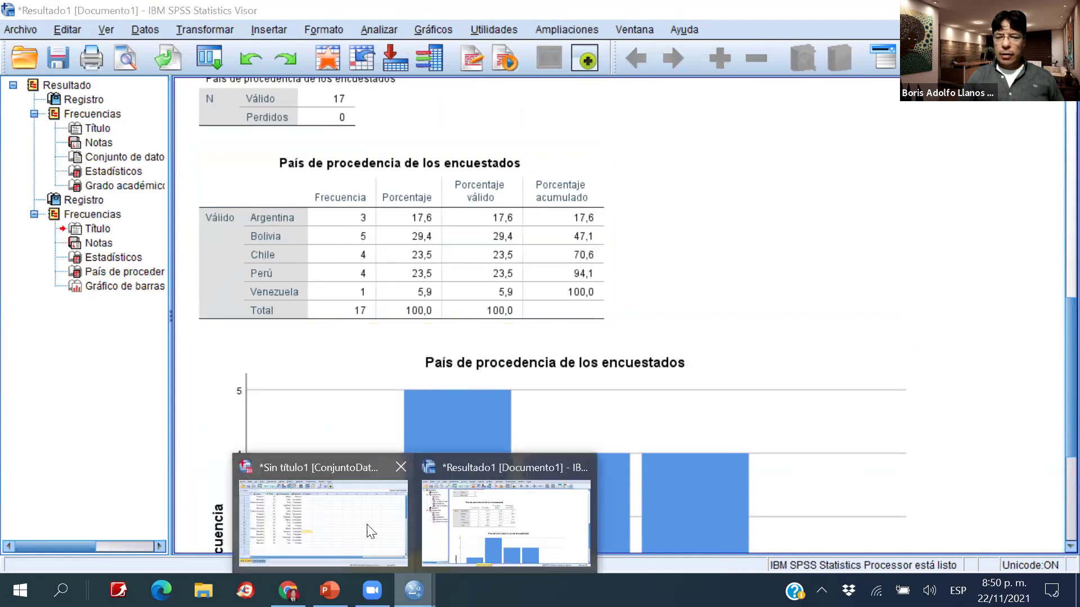
left_click(339, 523)
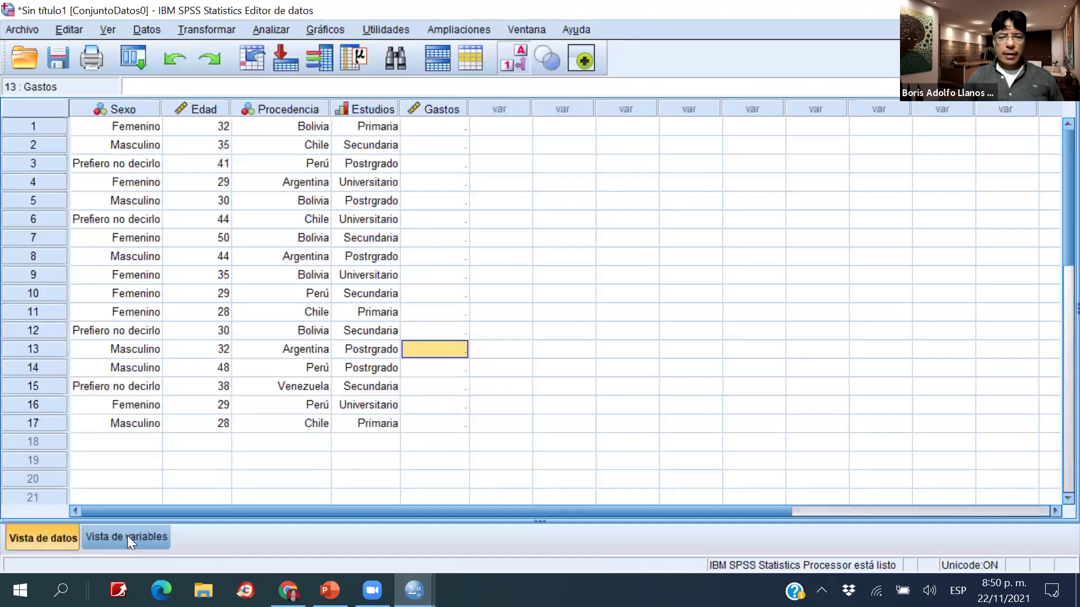
key("ctrl+t")
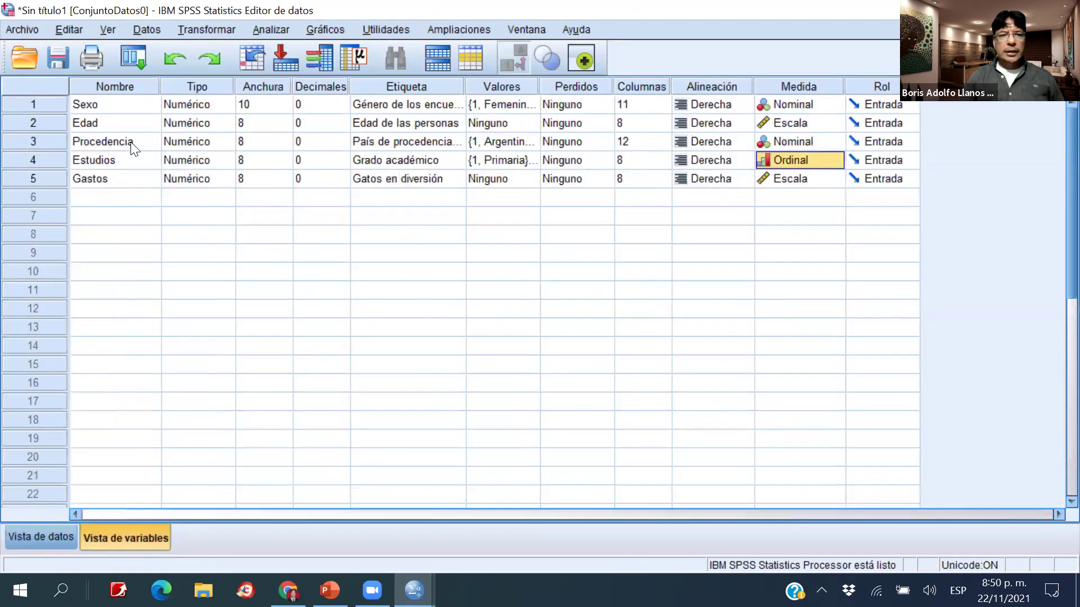
left_click(130, 141)
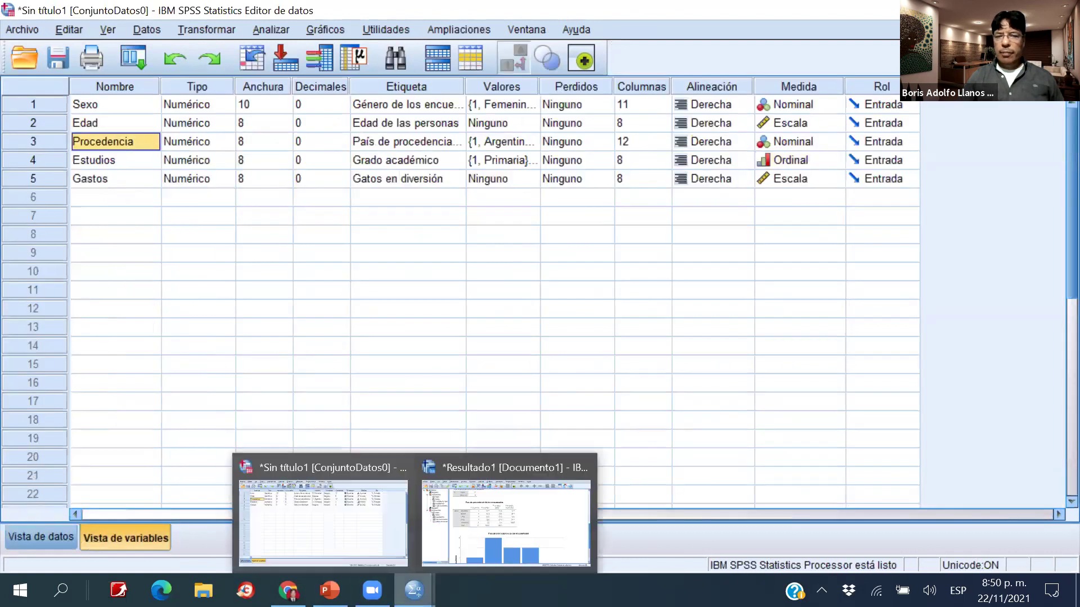
left_click(401, 144)
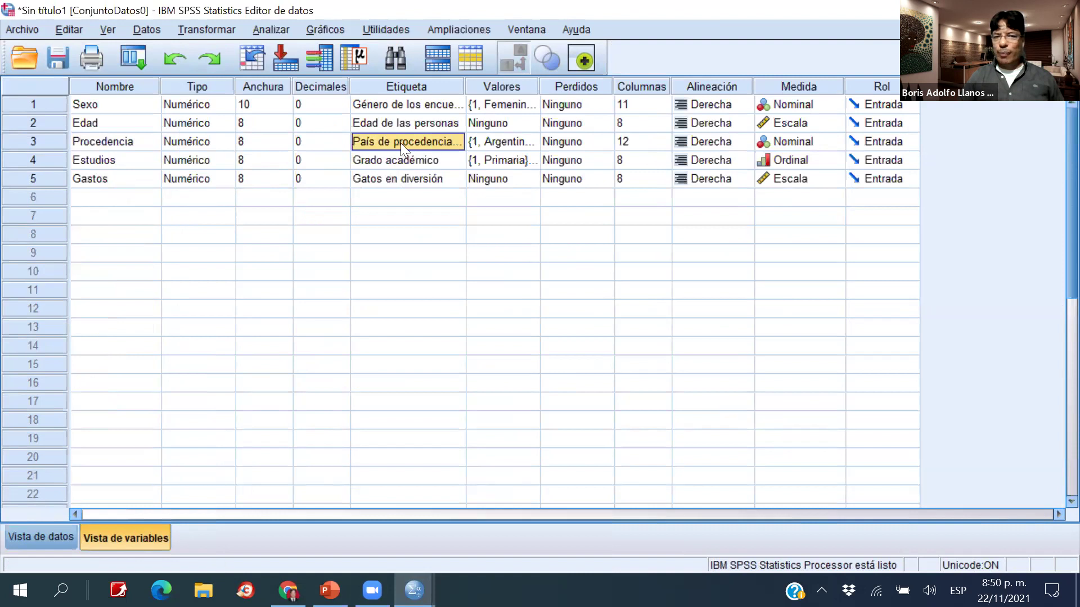
left_click_drag(464, 87, 565, 90)
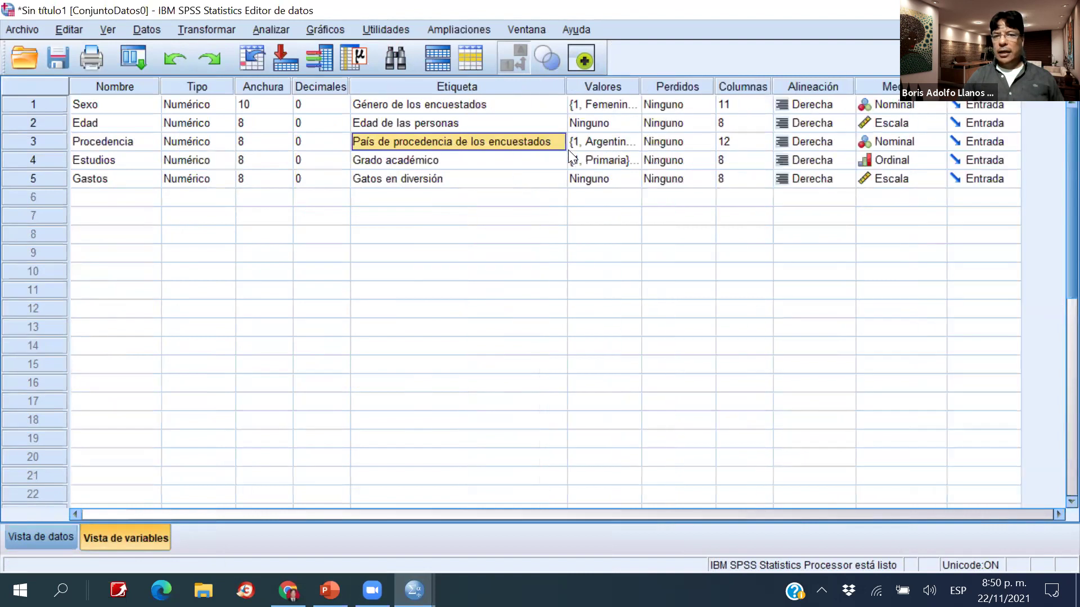
Go back to the results viewer and examine the País de procedencia frequency table and its bar chart.
mouse_move(414, 590)
left_click(488, 536)
left_click(348, 199)
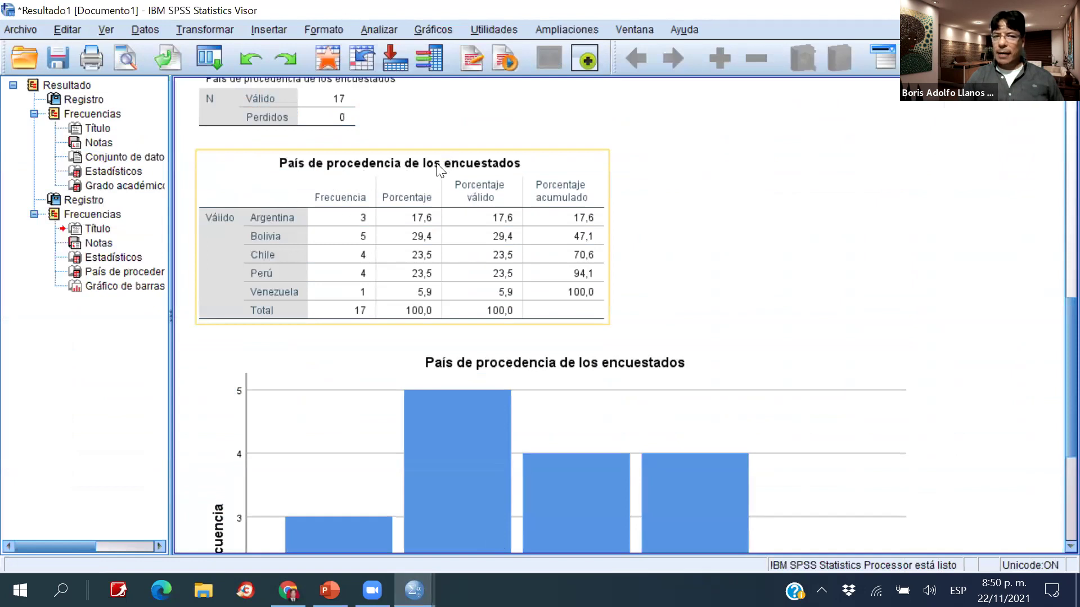
scroll(436, 174, "down", 1)
left_click(461, 298)
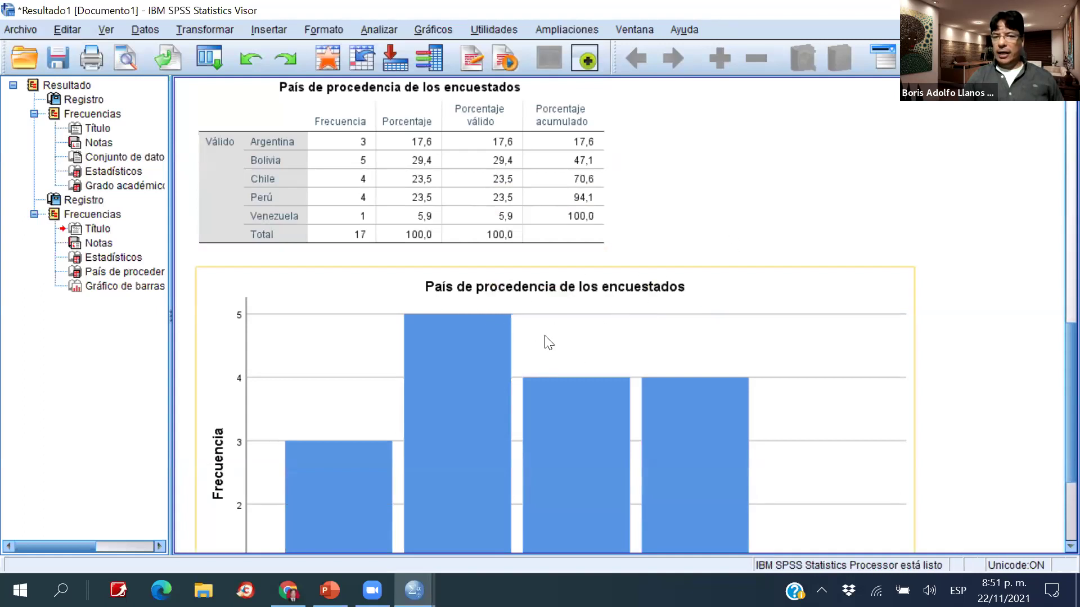
left_click(837, 234)
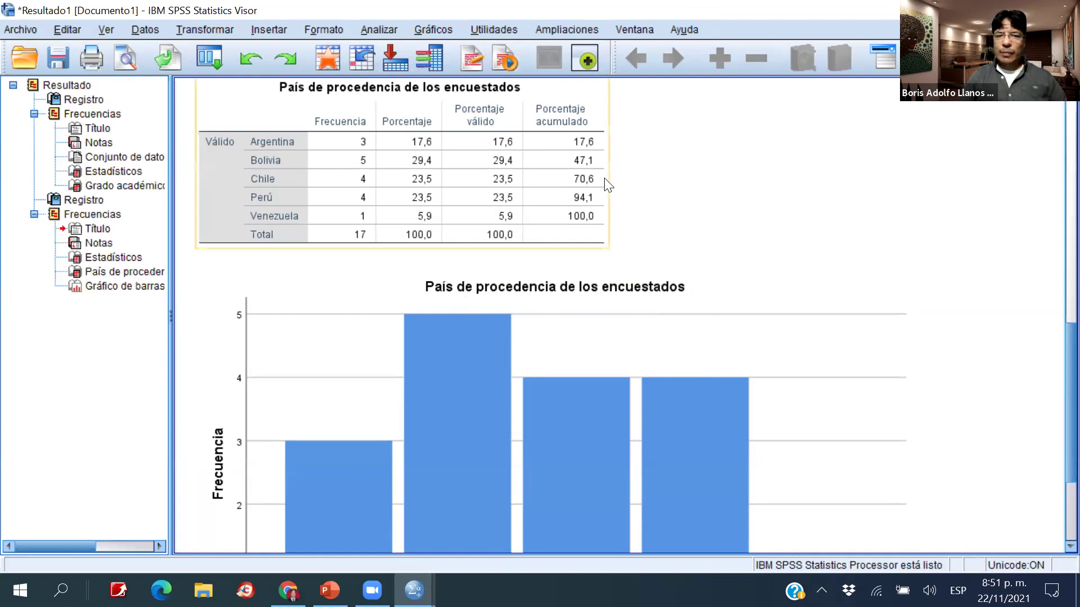
left_click(382, 216)
Review the Grado académico output in the viewer and compare it with the País de procedencia output.
scroll(482, 232, "up", 3)
scroll(482, 231, "up", 6)
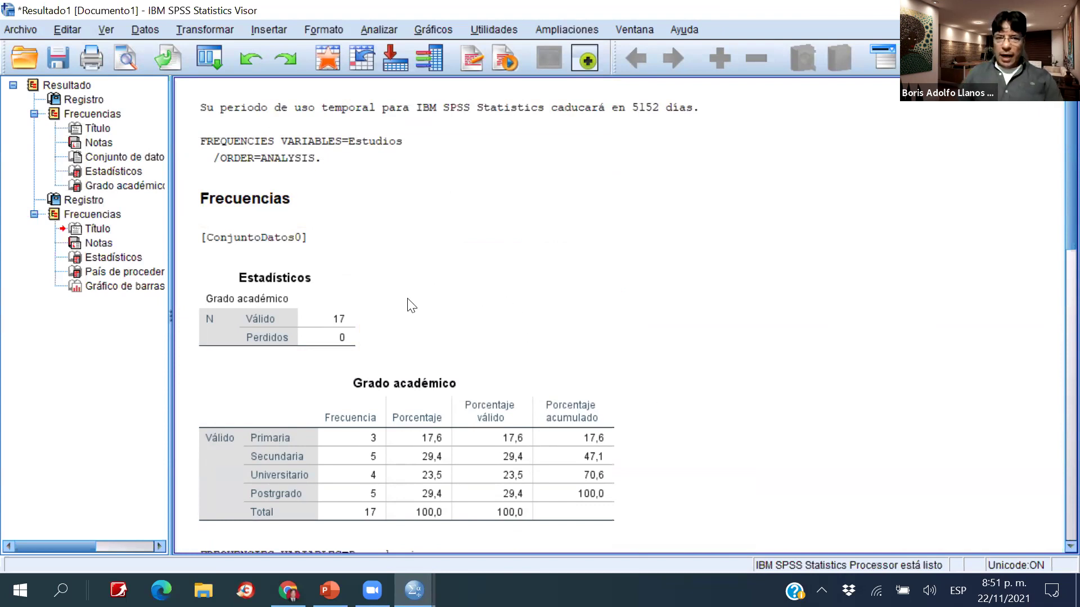
scroll(357, 265, "down", 3)
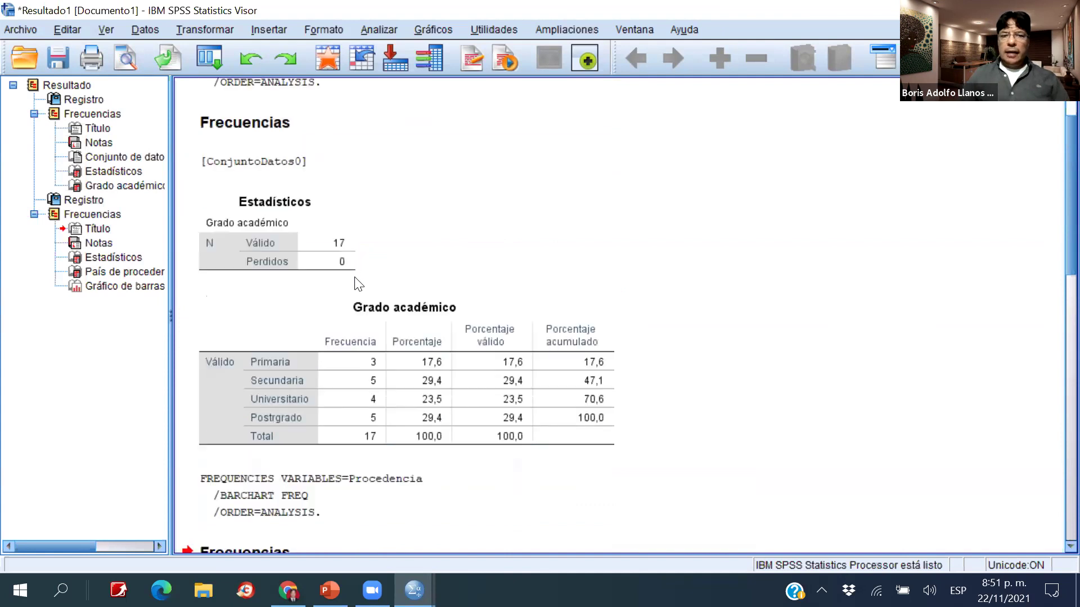
scroll(365, 282, "down", 14)
scroll(365, 284, "up", 10)
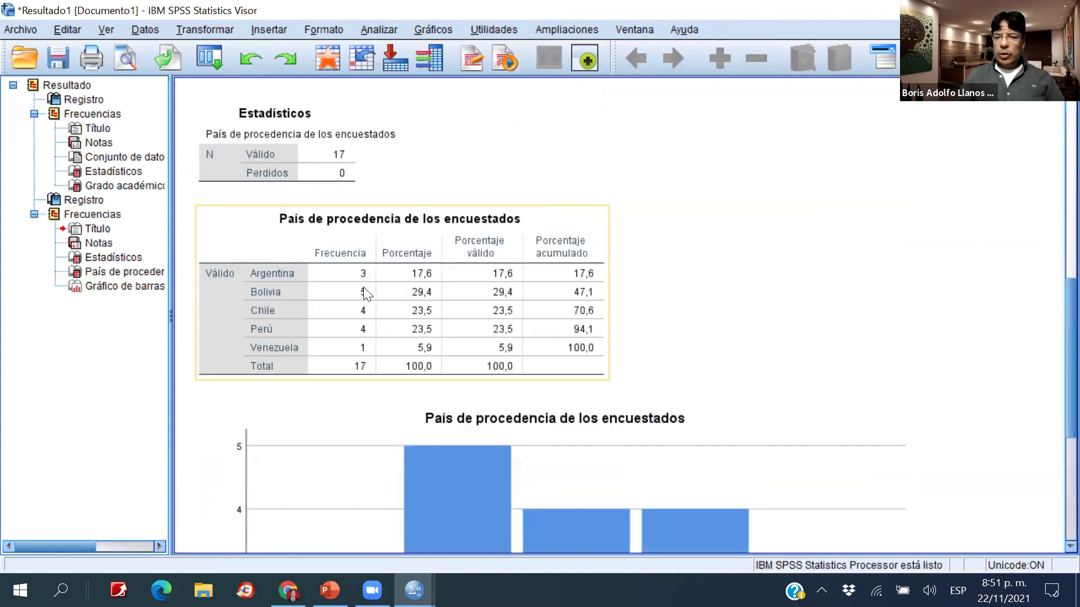
scroll(365, 298, "up", 6)
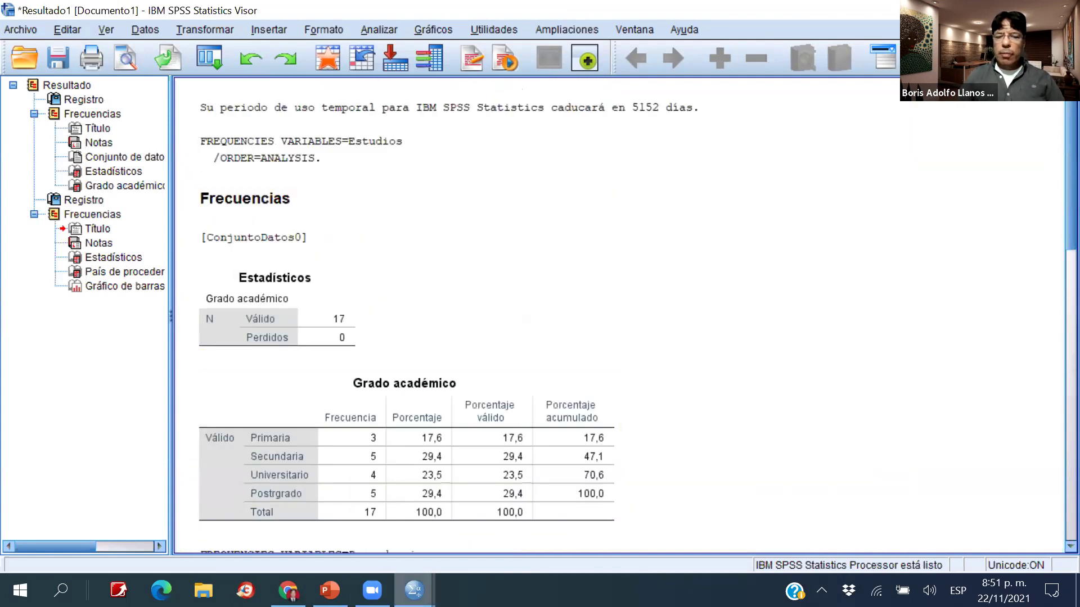
Return to the data editor, reduce its maximized window to a smaller size and place it over the results viewer.
mouse_move(414, 591)
left_click(335, 540)
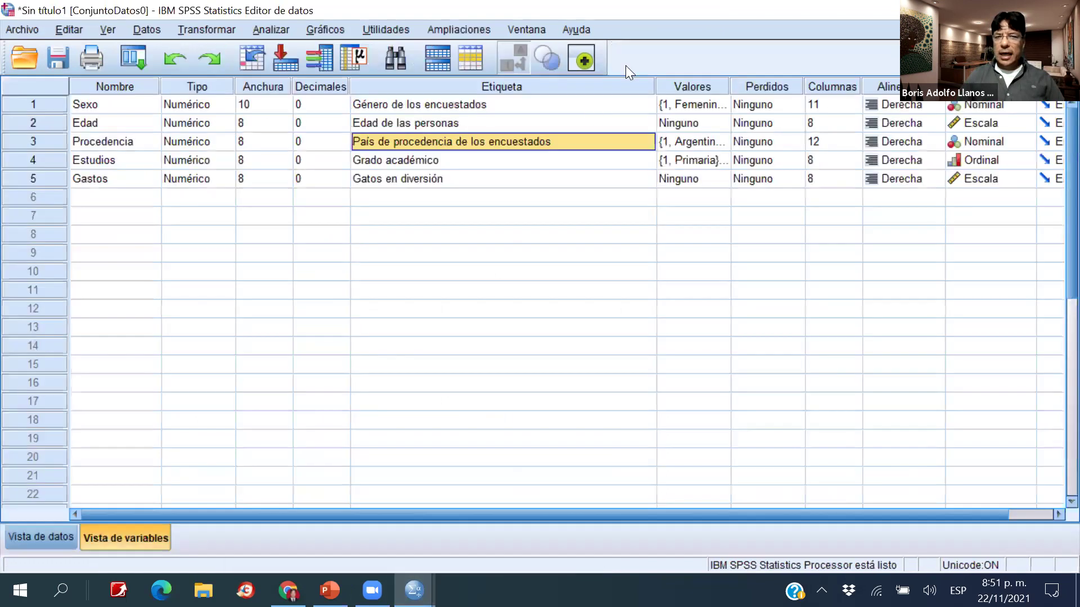
double_click(812, 12)
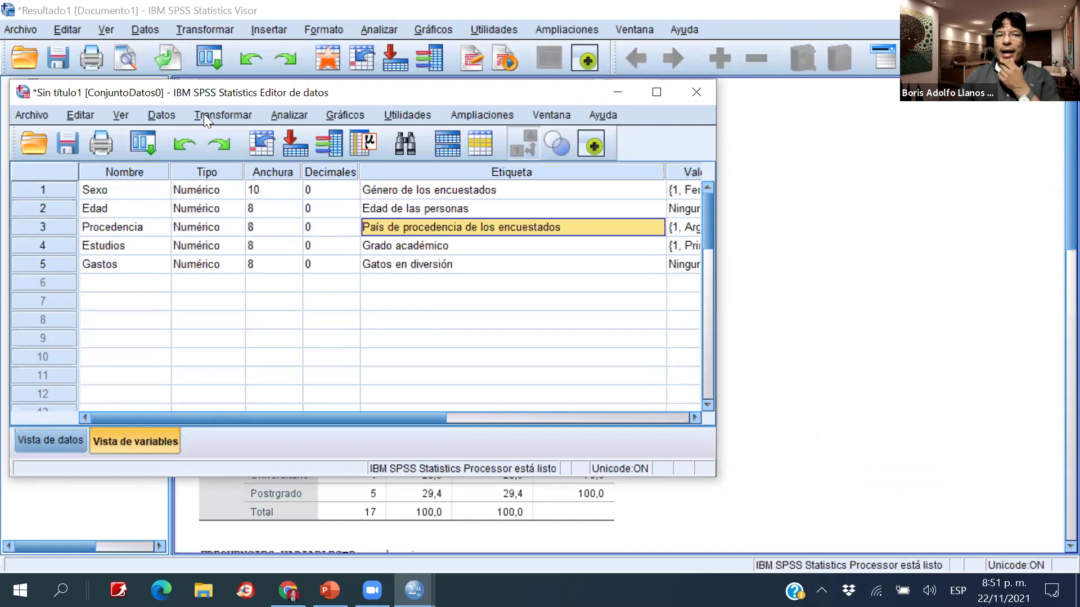
left_click_drag(192, 99, 184, 96)
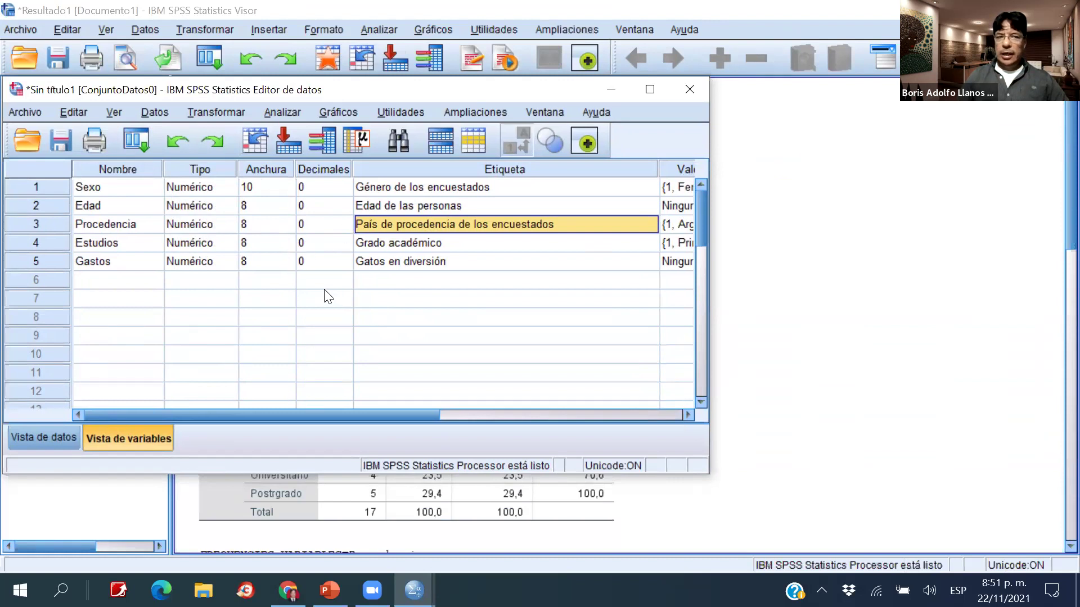
Bring the results viewer to the front, return to the data editor and reposition its floating window.
left_click(152, 10)
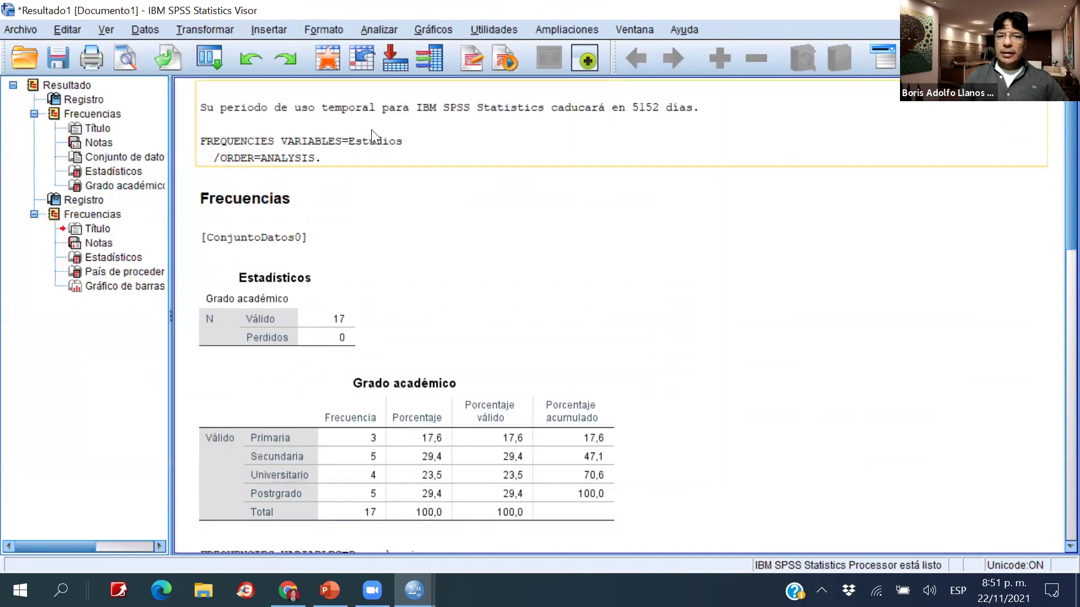
left_click(348, 512)
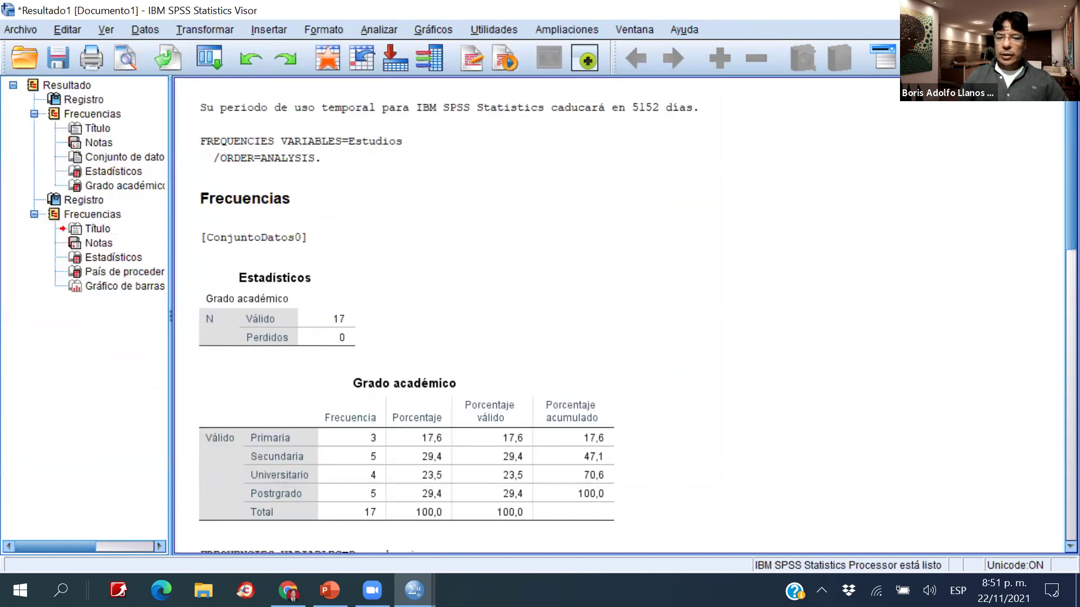
mouse_move(410, 587)
left_click(315, 517)
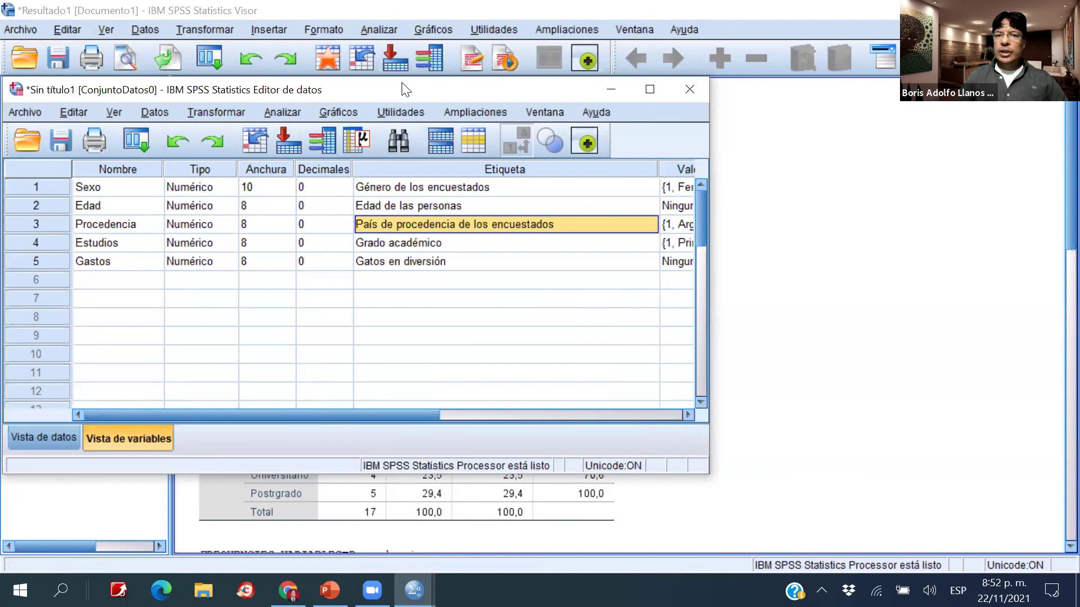
left_click_drag(417, 90, 431, 96)
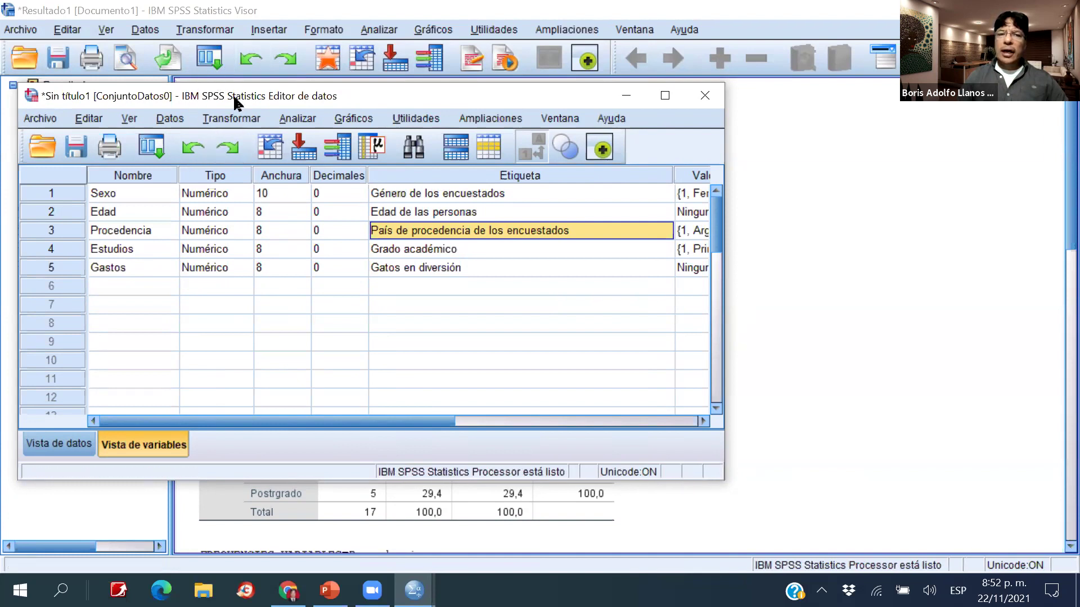
left_click_drag(230, 96, 221, 94)
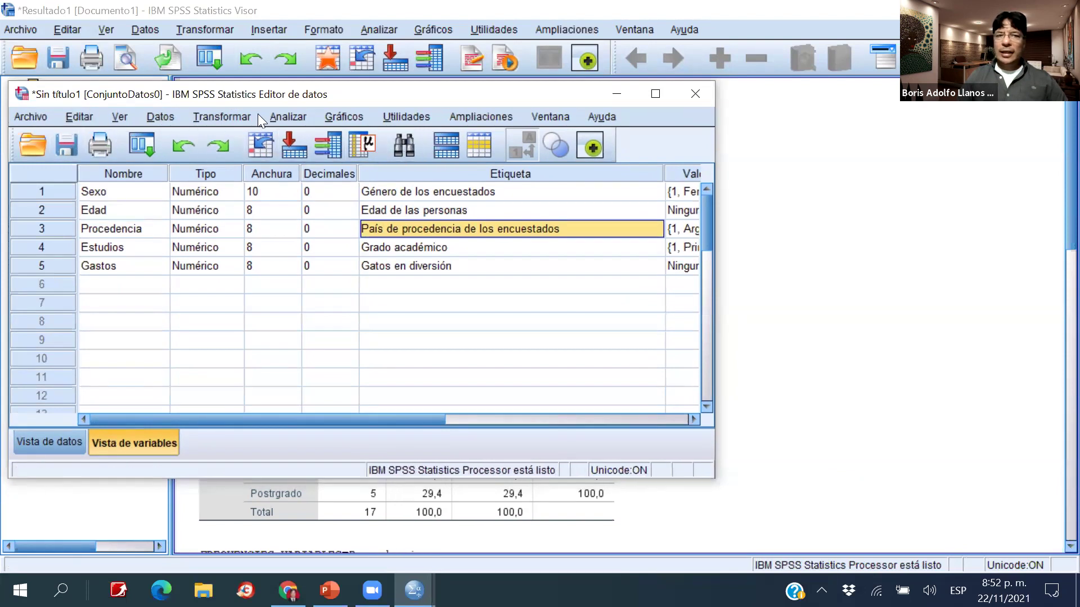
Look through the commands offered by the data editor and compare them with those of the results viewer.
left_click(38, 112)
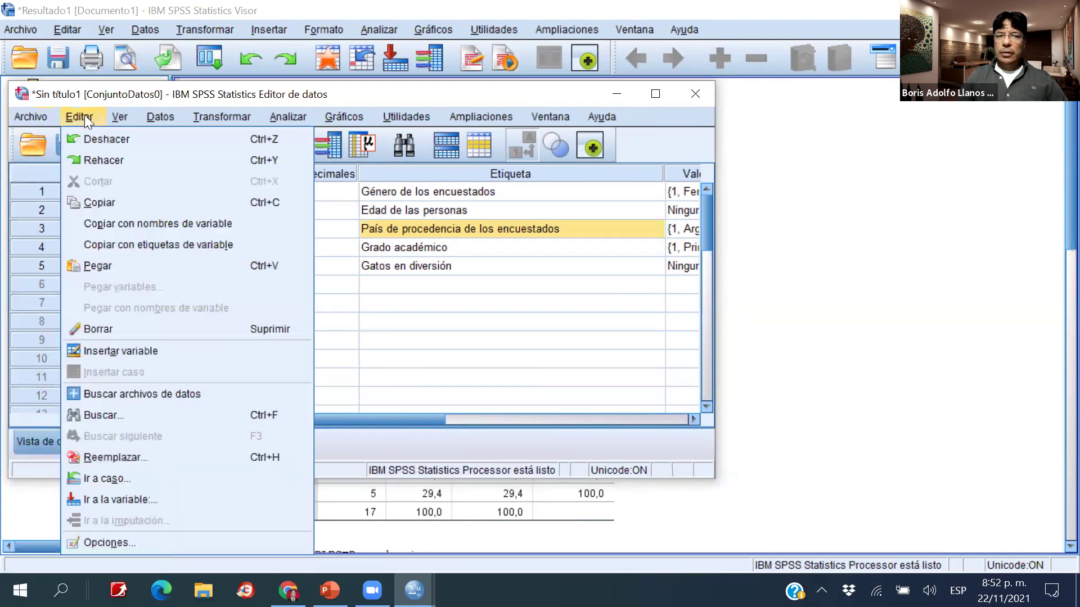
mouse_move(487, 113)
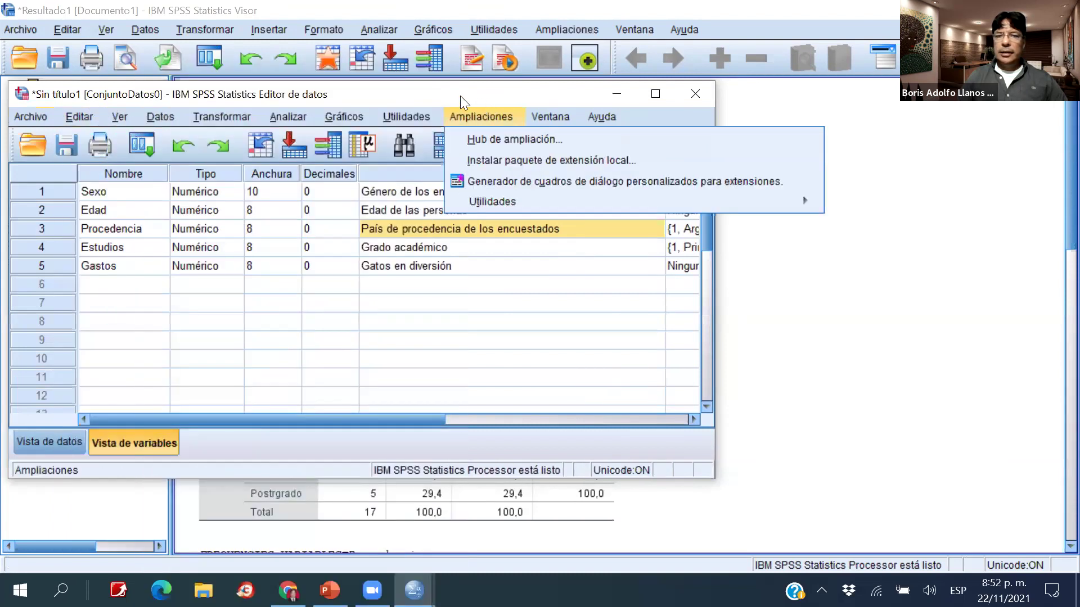
left_click(461, 100)
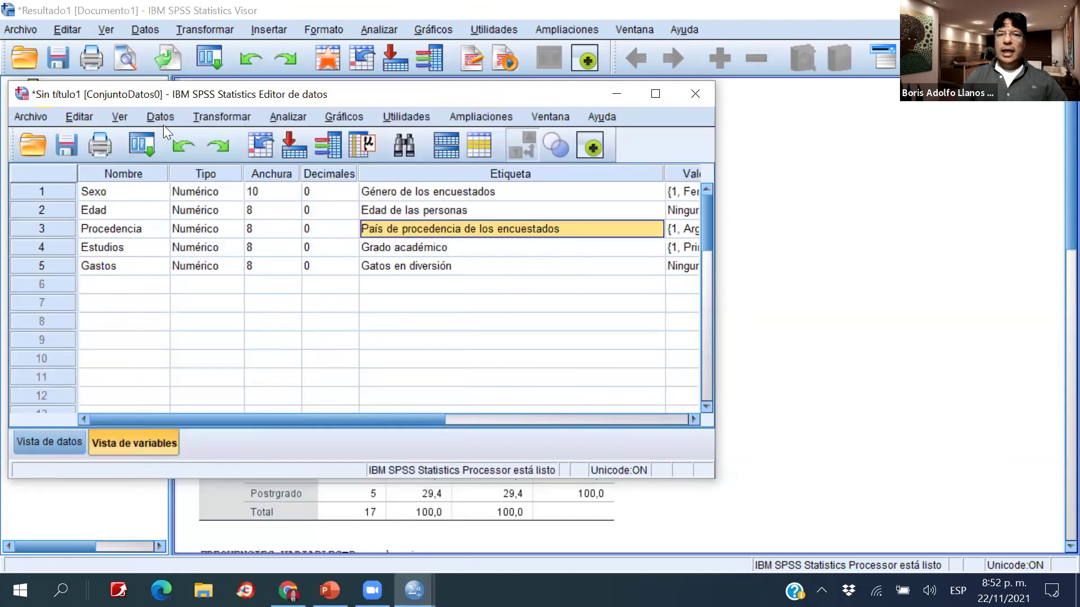
left_click(33, 116)
left_click(33, 32)
left_click(76, 30)
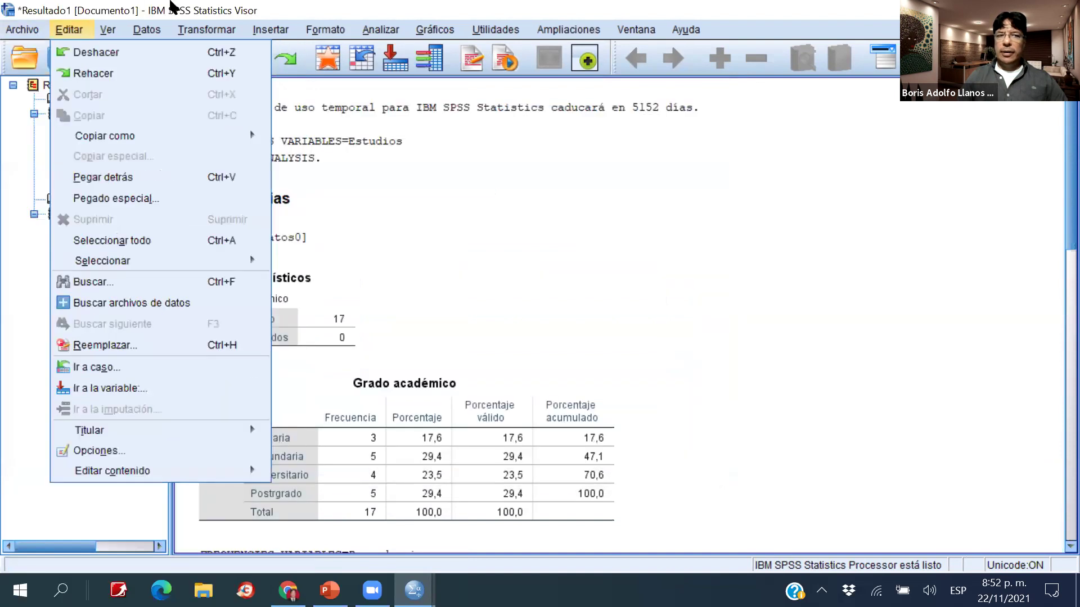
left_click(116, 14)
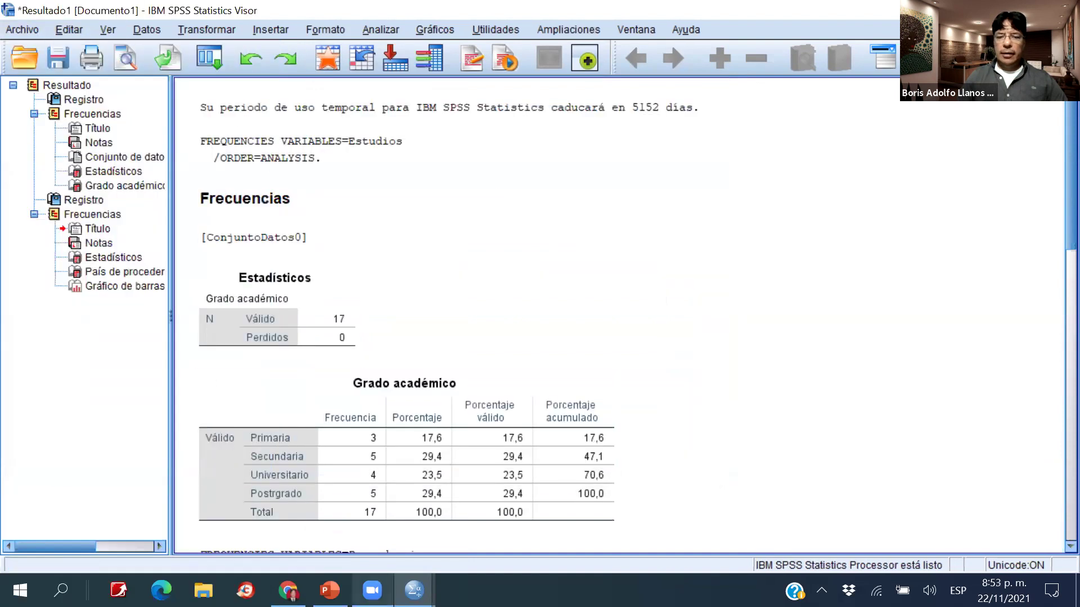
Alternate between the data editor and the results viewer, examining the viewer's own insert and format commands.
mouse_move(414, 590)
left_click(361, 509)
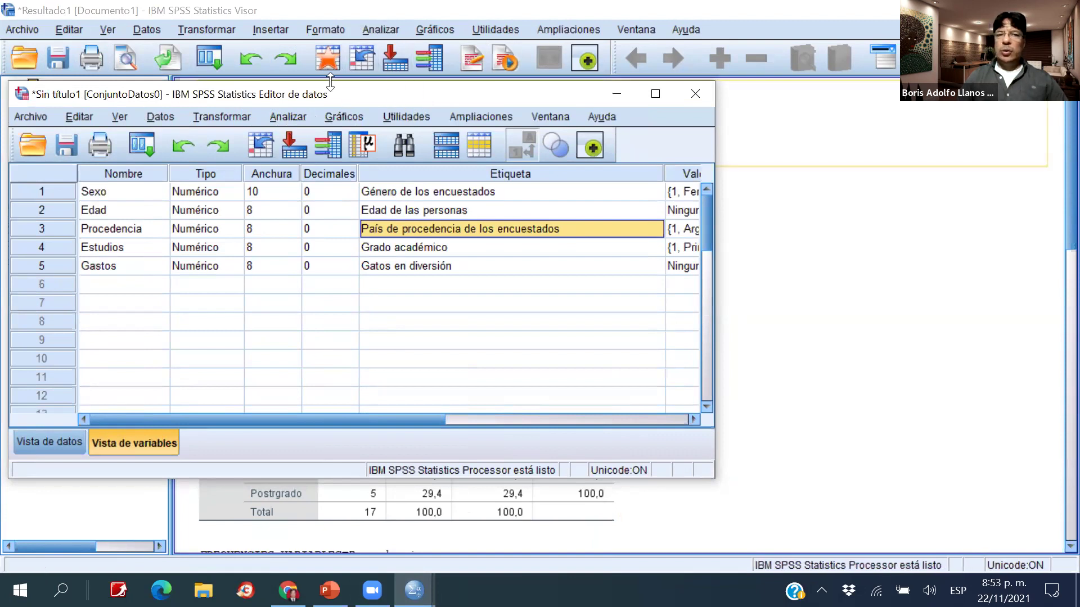
left_click(271, 28)
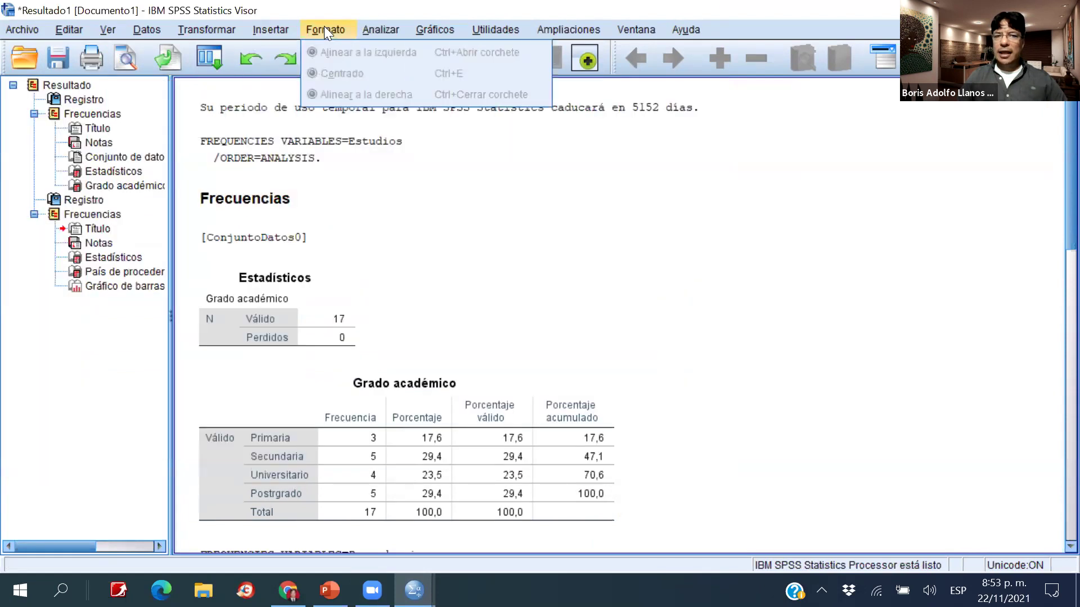
left_click(266, 25)
left_click(414, 590)
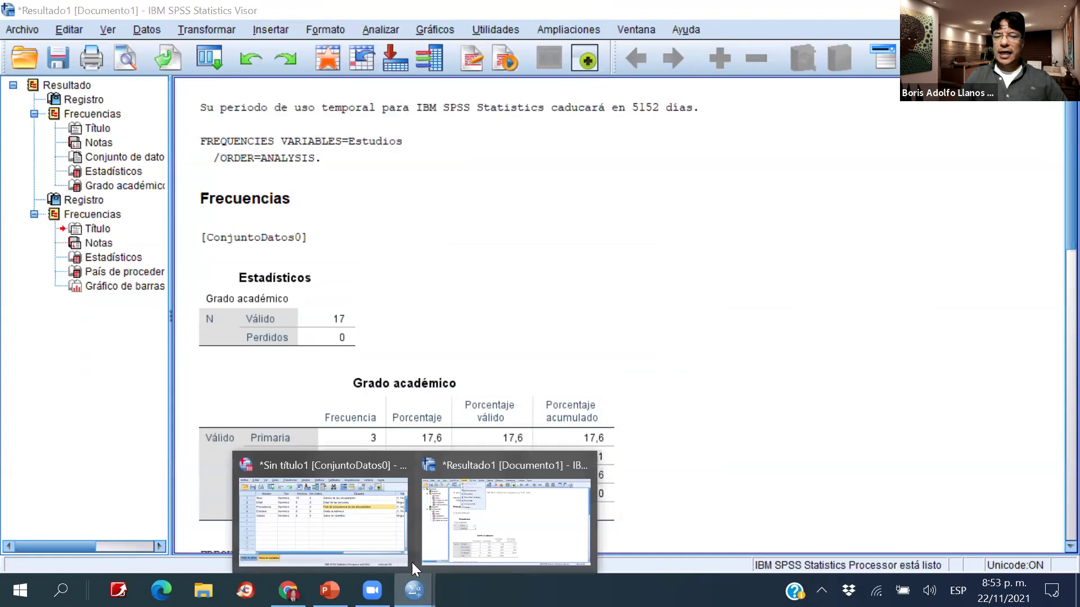
left_click(323, 512)
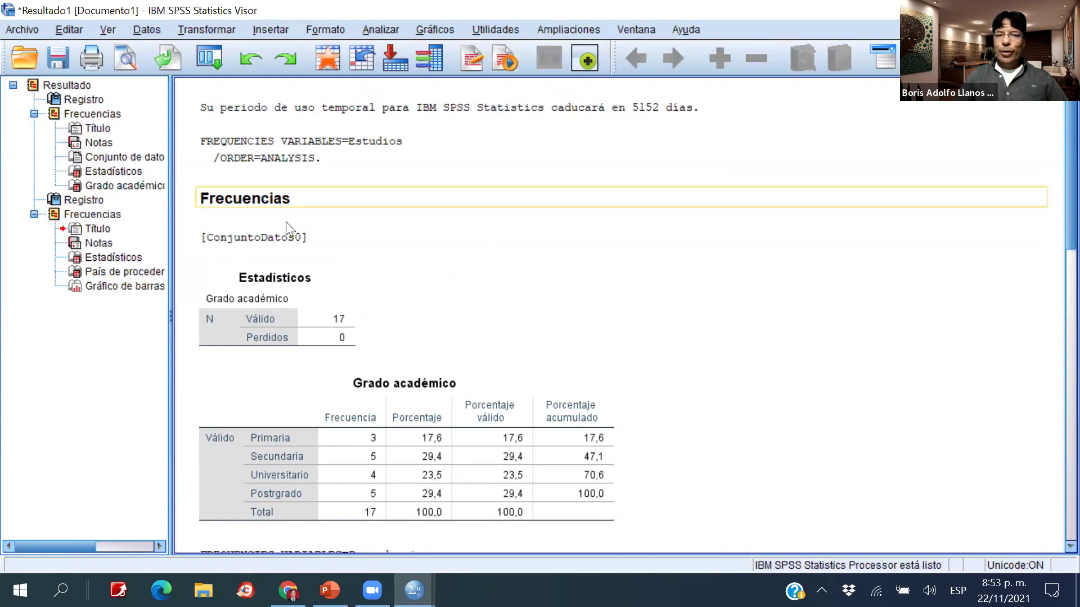
Review both frequency outputs in the viewer and select the first Frecuencias block in the output outline.
scroll(323, 305, "down", 15)
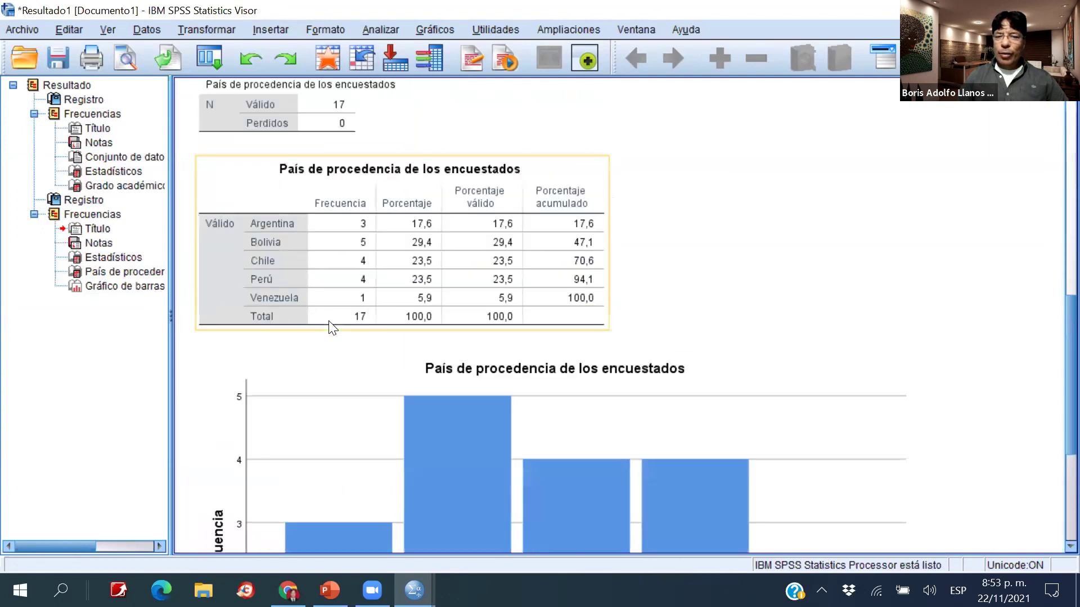
scroll(329, 322, "up", 15)
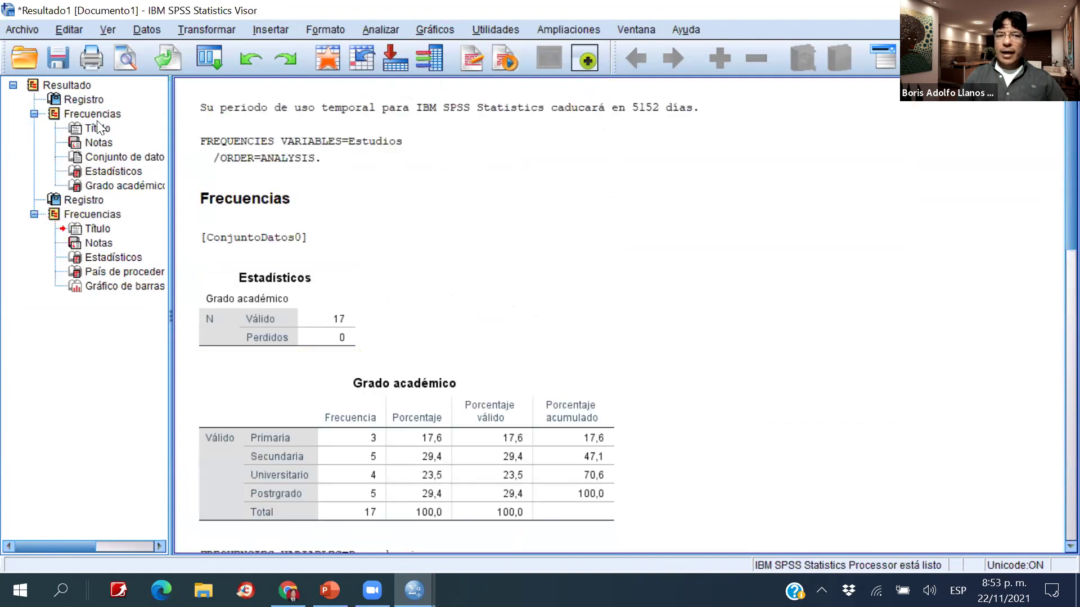
left_click(85, 116)
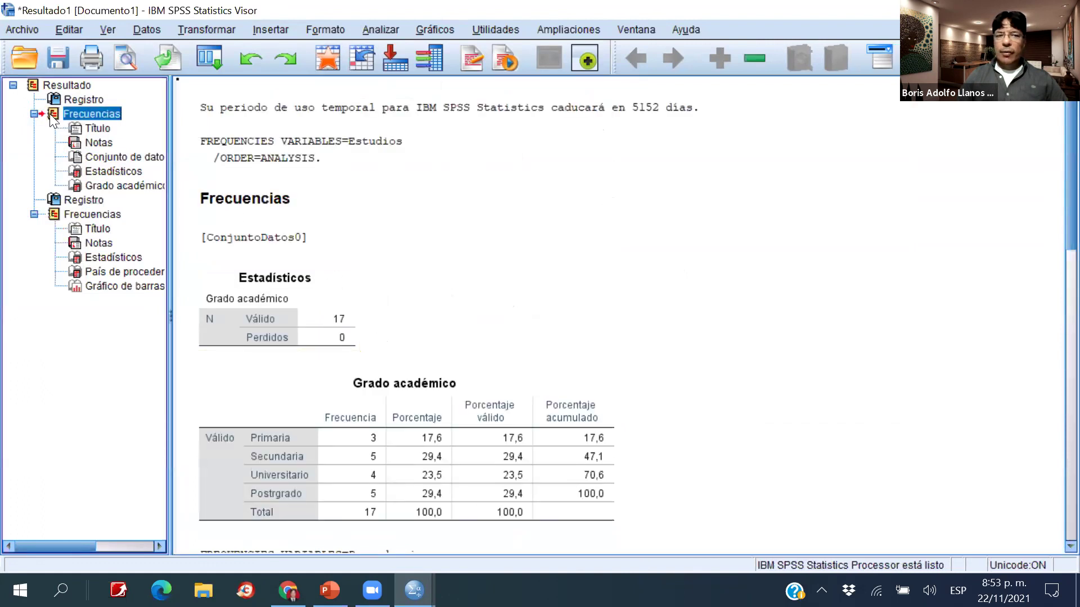
double_click(49, 113)
double_click(57, 112)
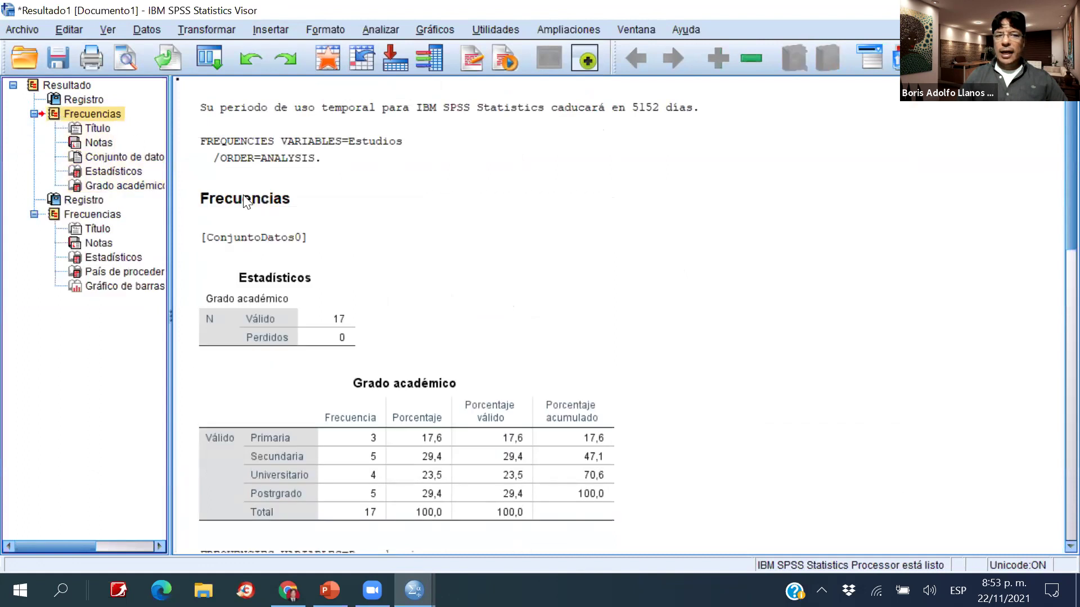
Examine each item of the first Frecuencias block in turn: Título, Notas, Conjunto de datos activo, Estadísticos and Grado académico.
left_click(97, 128)
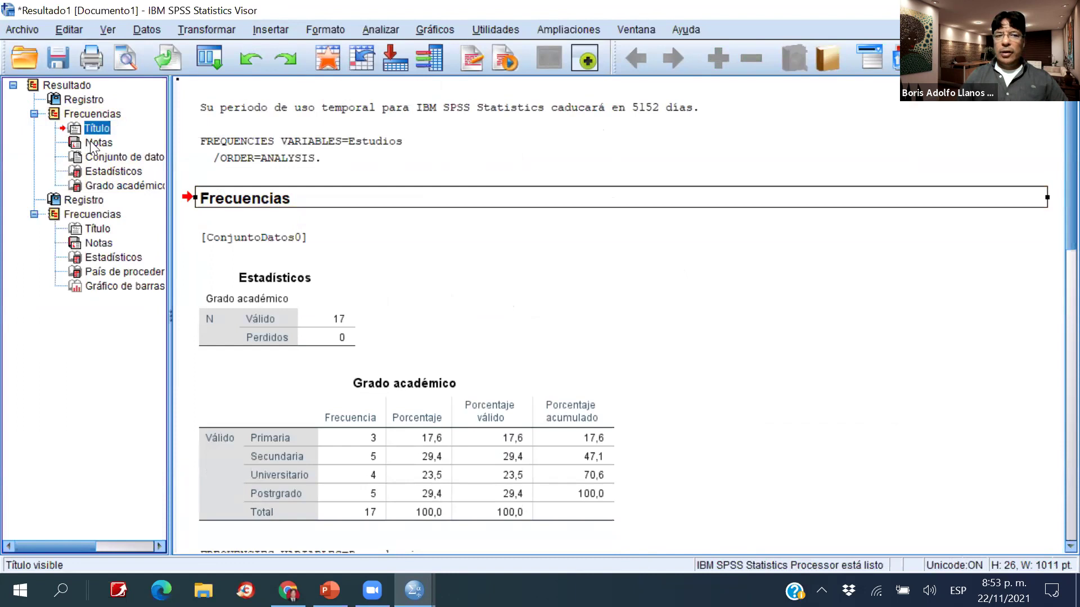
left_click(91, 142)
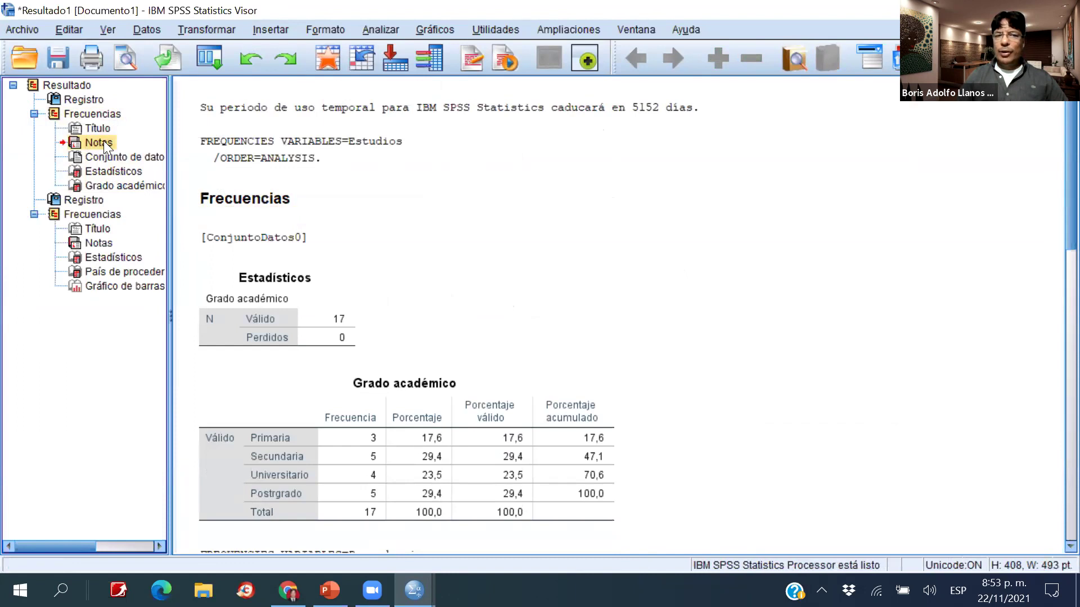
left_click(105, 158)
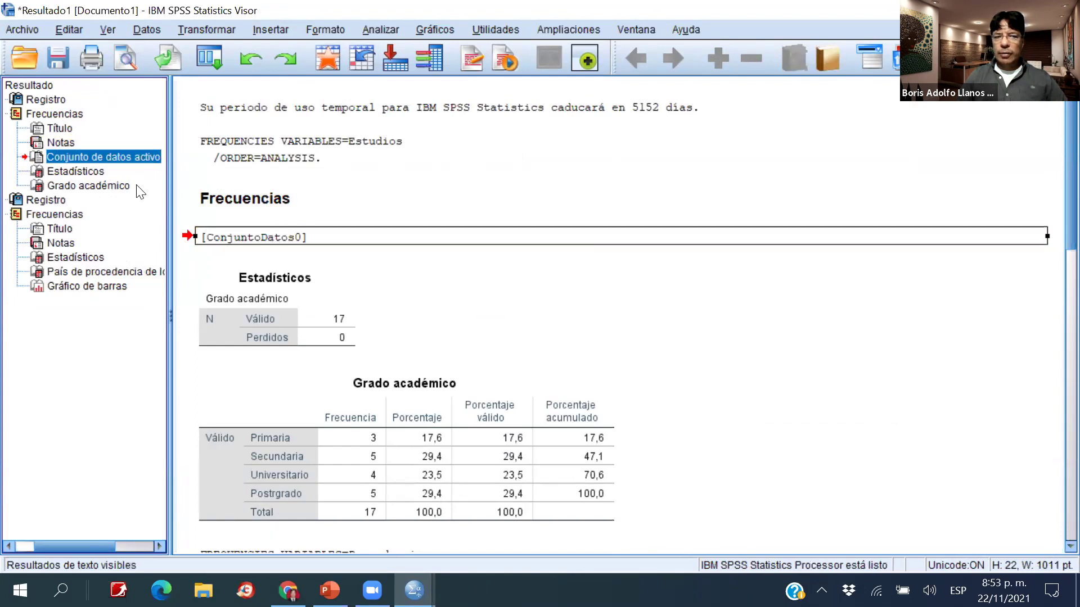
left_click(75, 173)
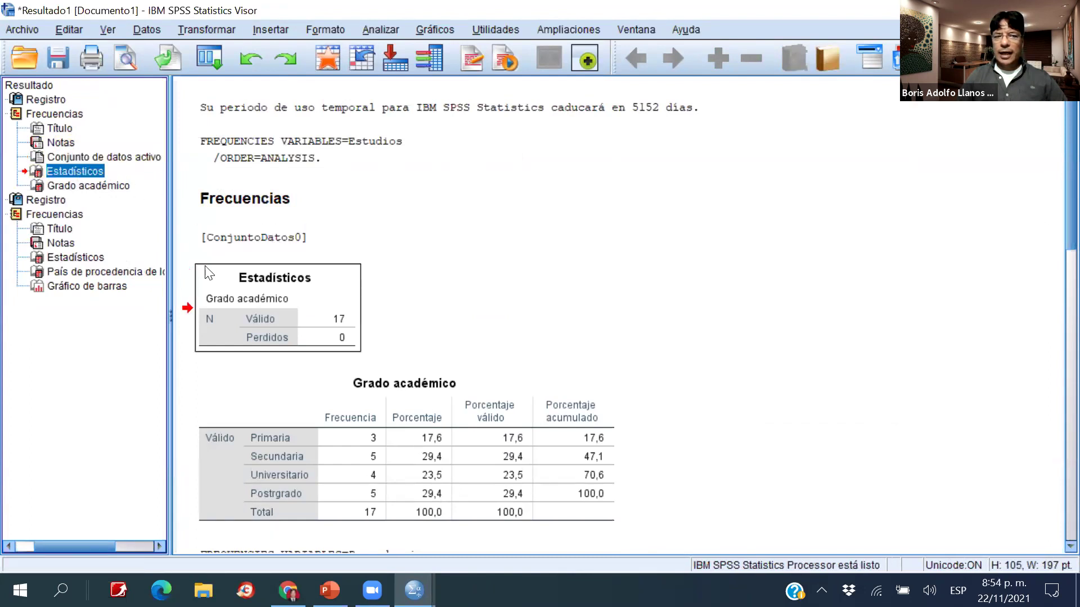
left_click(370, 420)
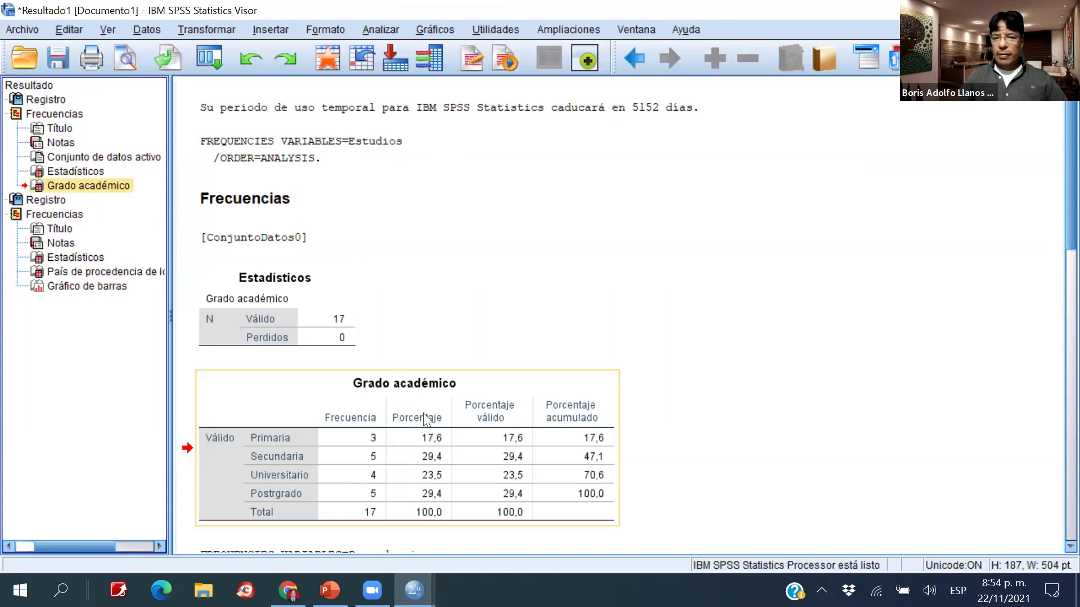
Show the hidden Notas table of the first Frecuencias block, read it and hide it again.
left_click(57, 142)
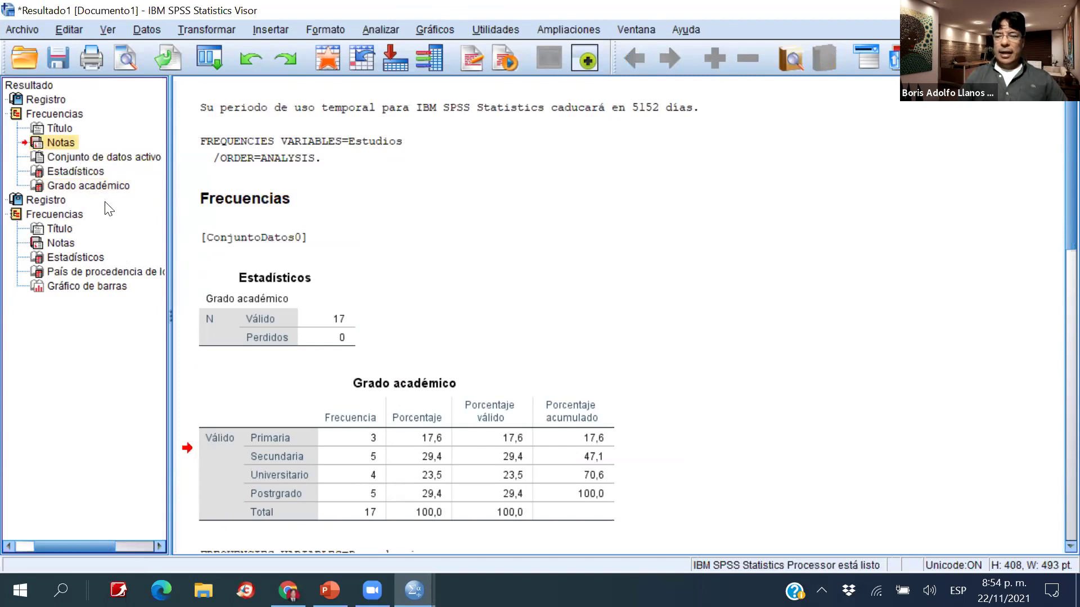
double_click(36, 144)
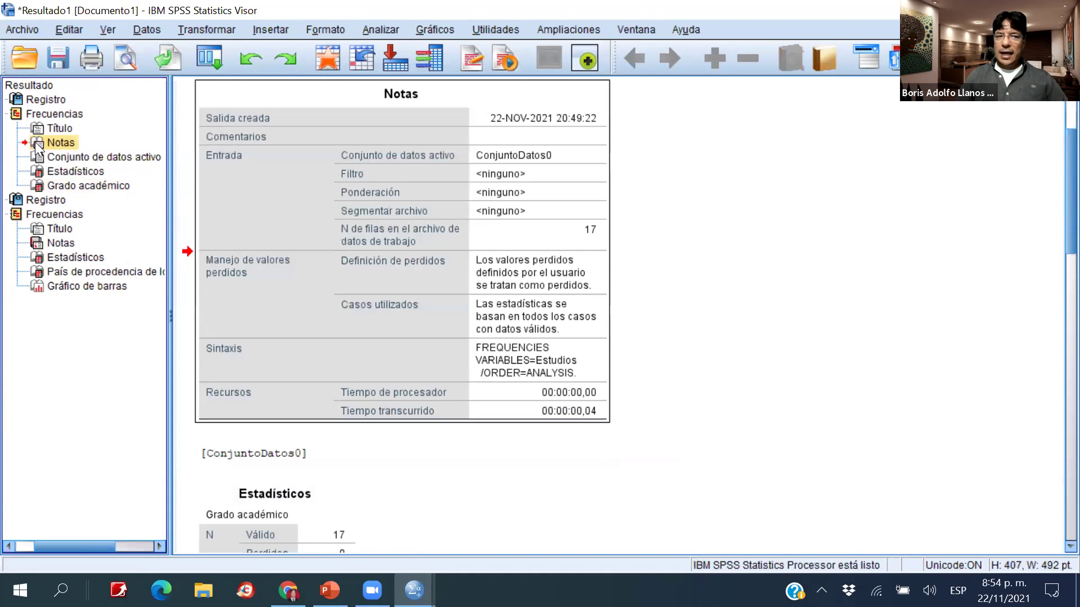
scroll(442, 271, "up", 2)
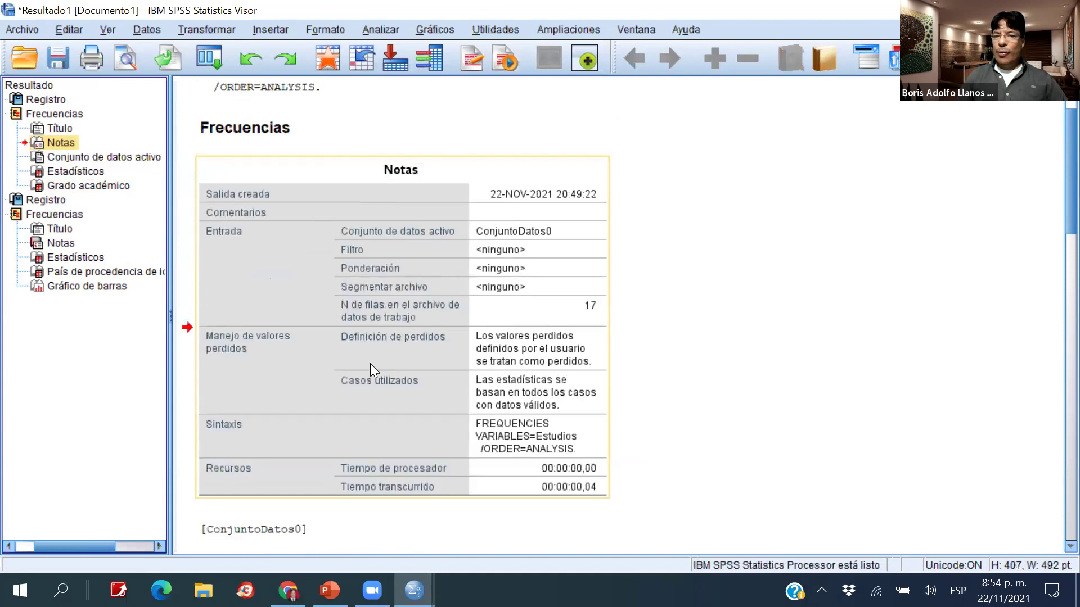
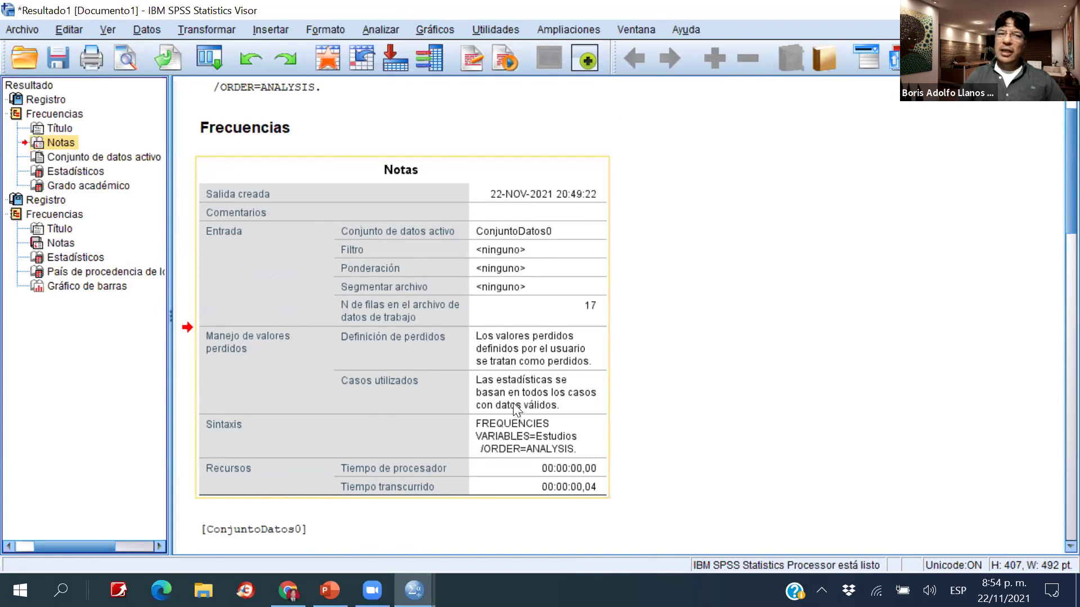
double_click(38, 144)
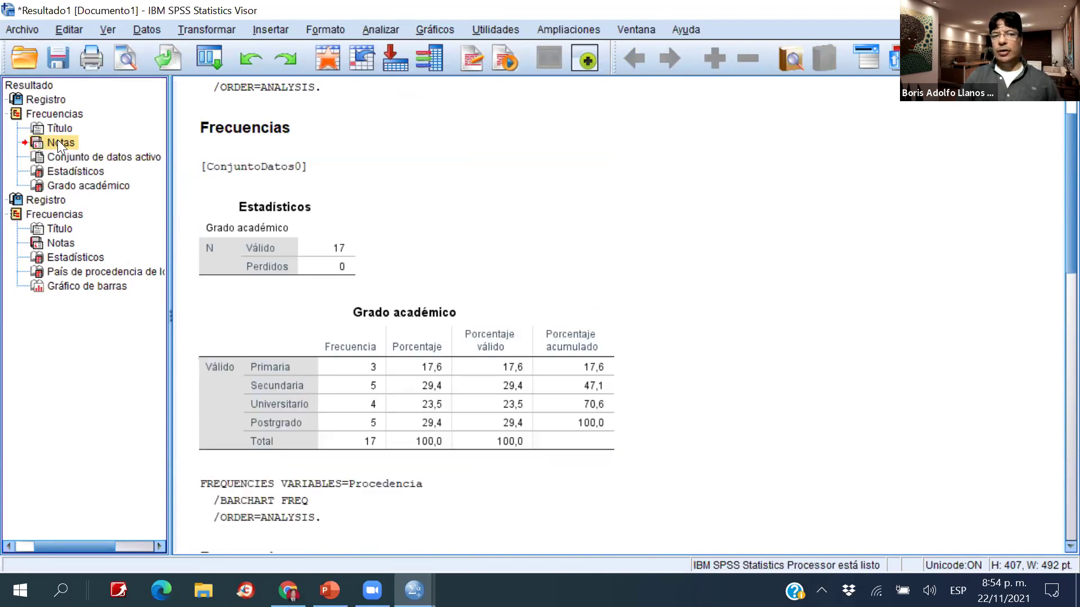
Examine each item of the second Frecuencias block in turn, from Título and Notas through to Gráfico de barras.
left_click(60, 232)
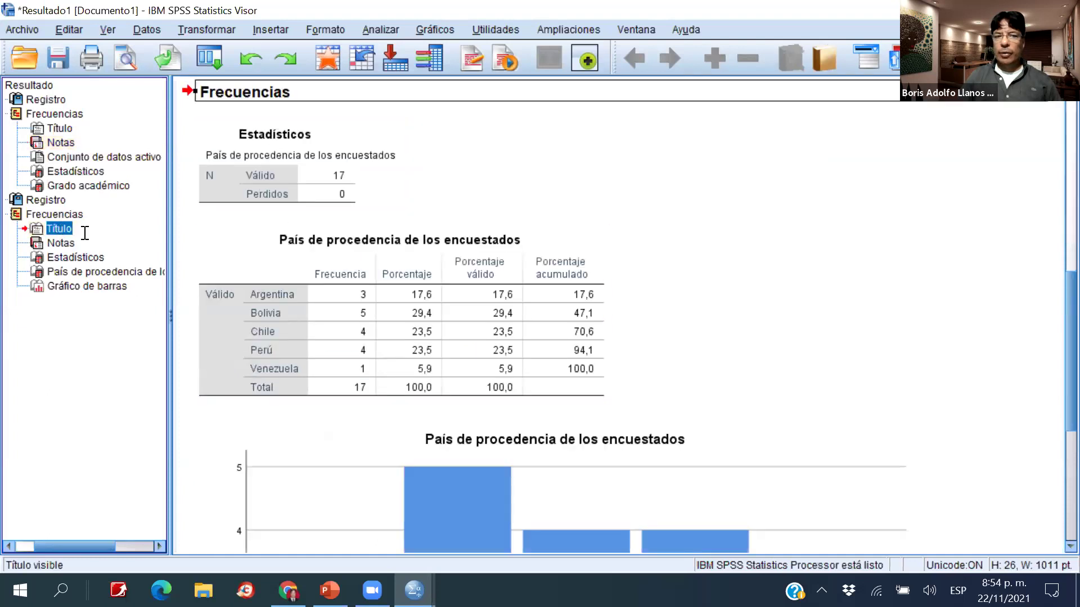
left_click(58, 241)
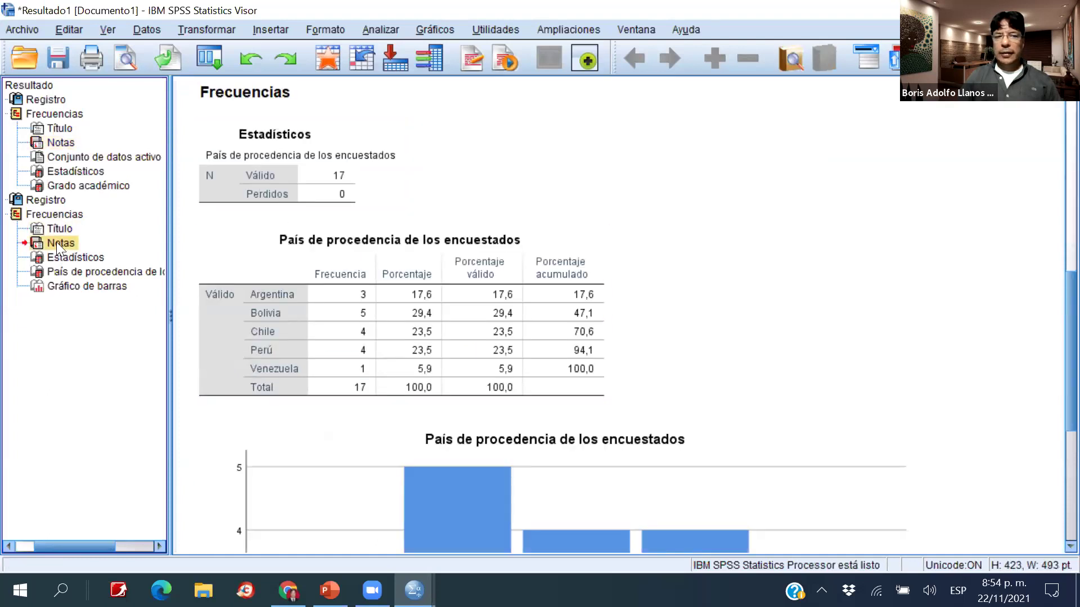
left_click(63, 260)
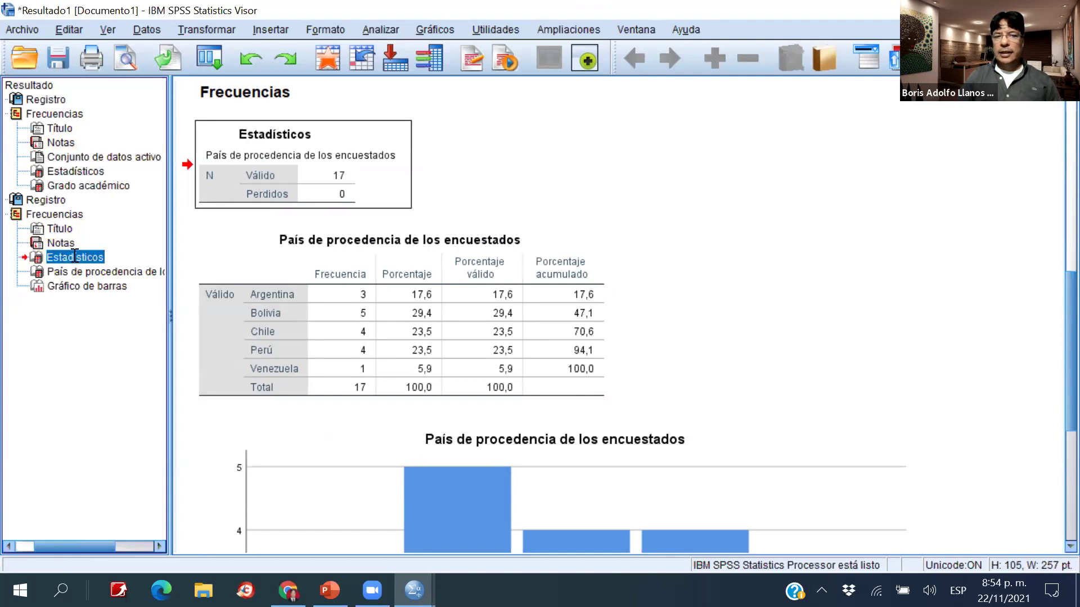
left_click(77, 275)
left_click(71, 288)
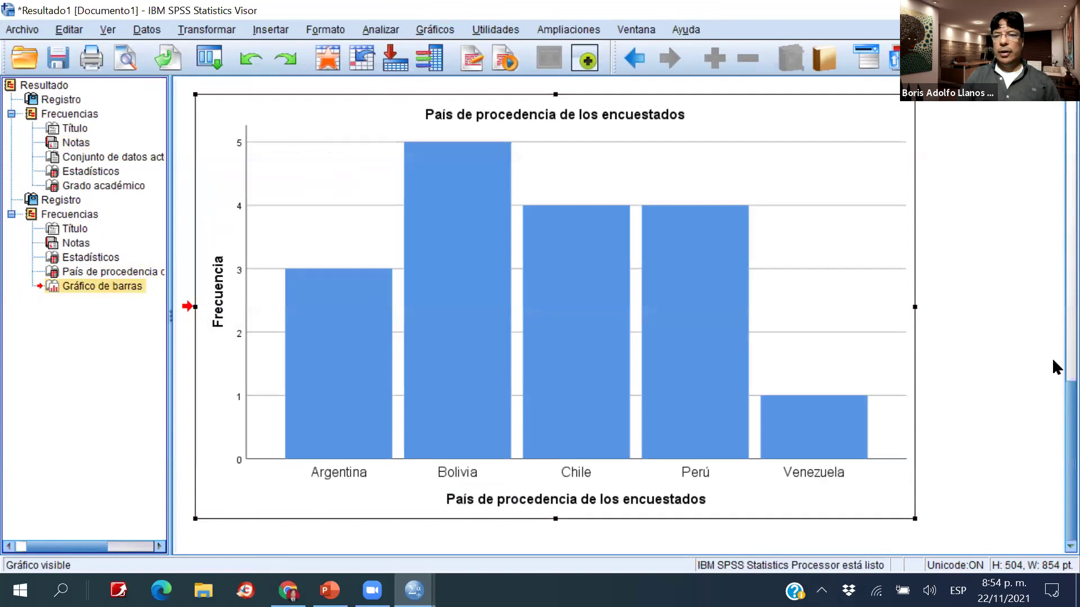
Check both blocks' Título items and compare the insert commands offered for a title with those for the second Frecuencias block.
scroll(648, 264, "up", 15)
scroll(630, 253, "up", 3)
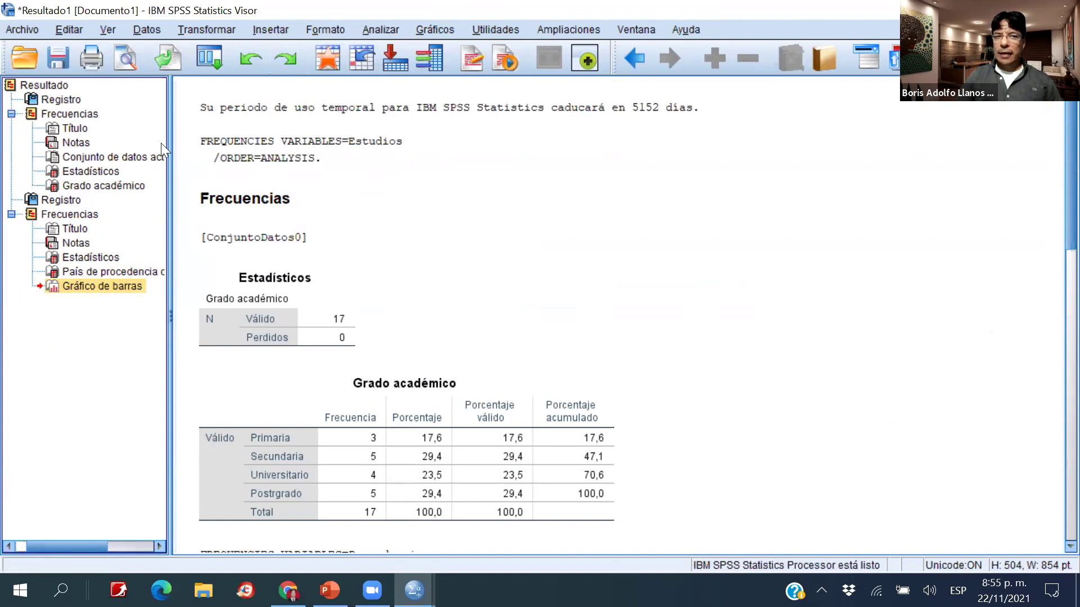
left_click(78, 230)
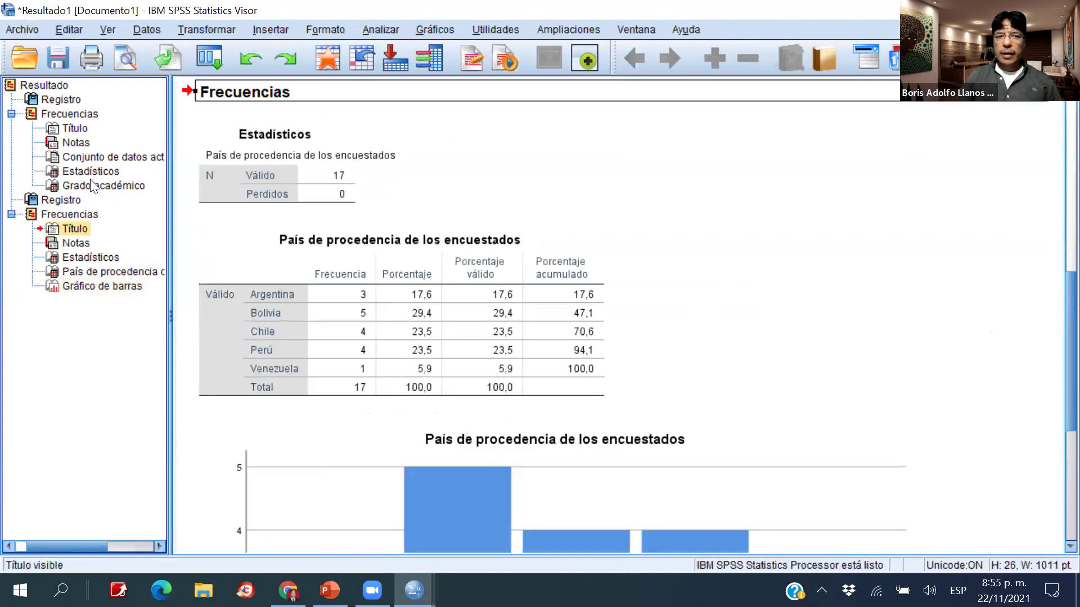
left_click(76, 129)
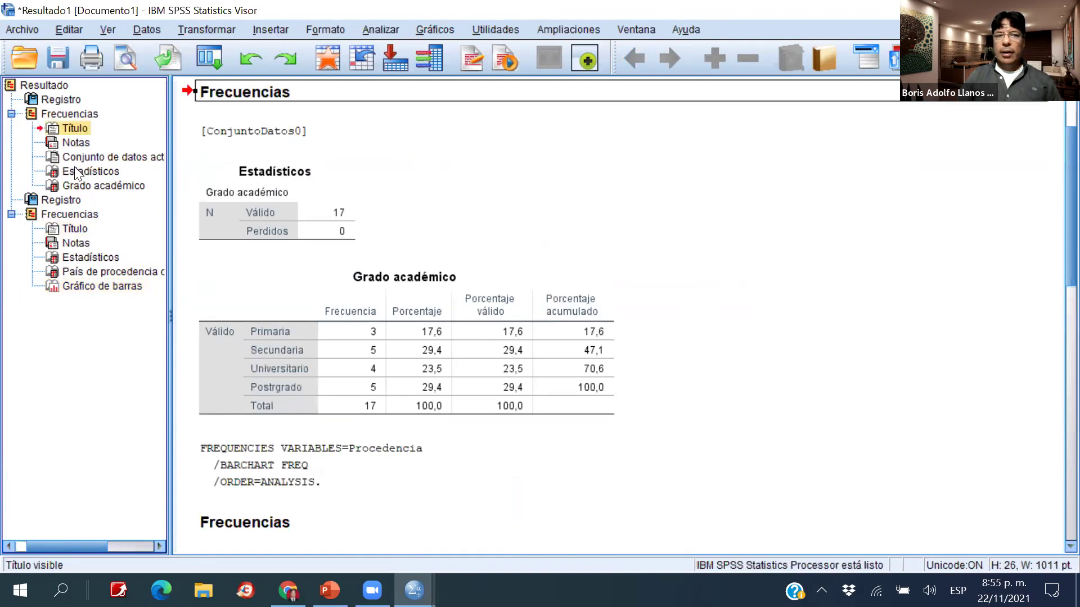
left_click(267, 33)
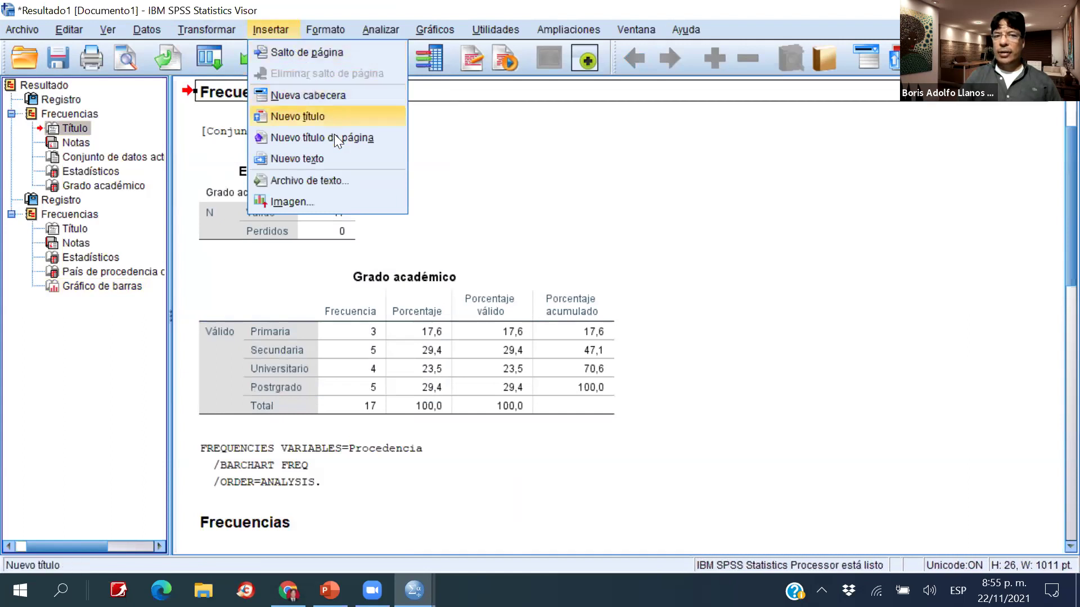
left_click(65, 215)
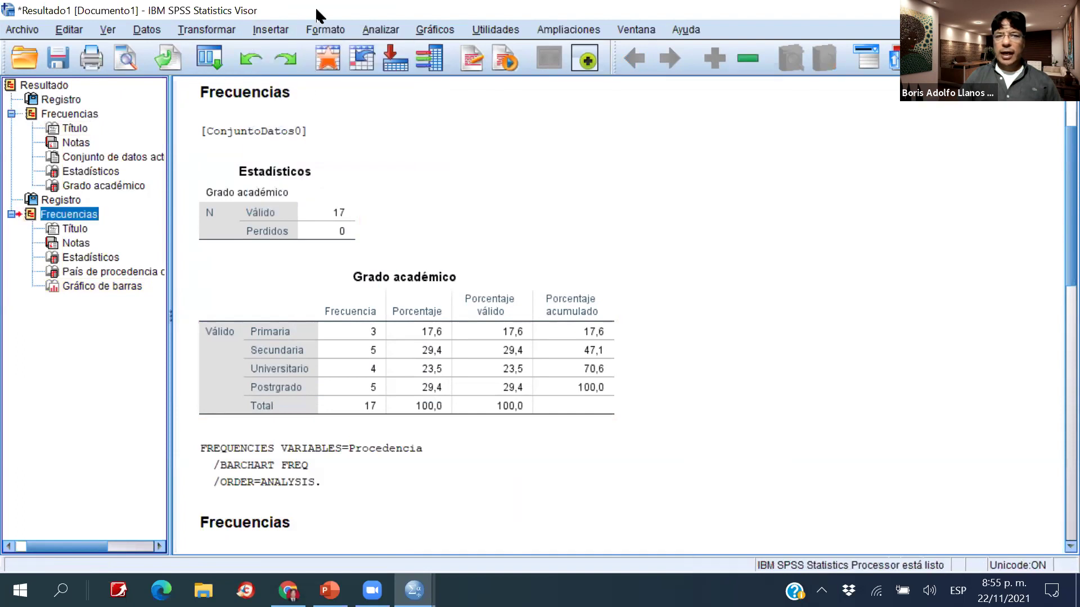
left_click(282, 29)
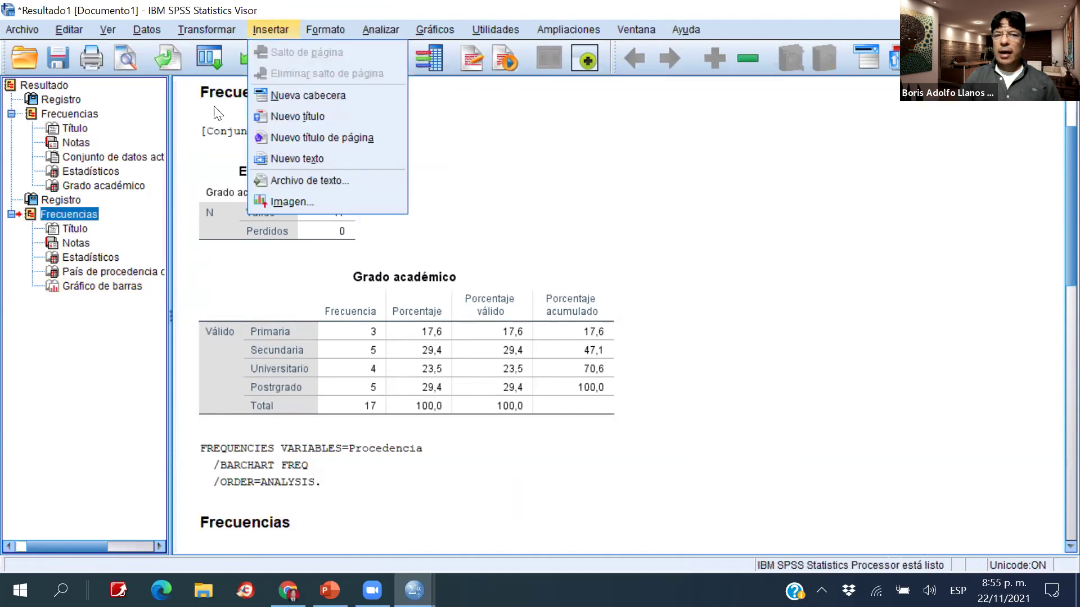
Insert a page break at the title of the first Frecuencias block and remove it again.
left_click(73, 128)
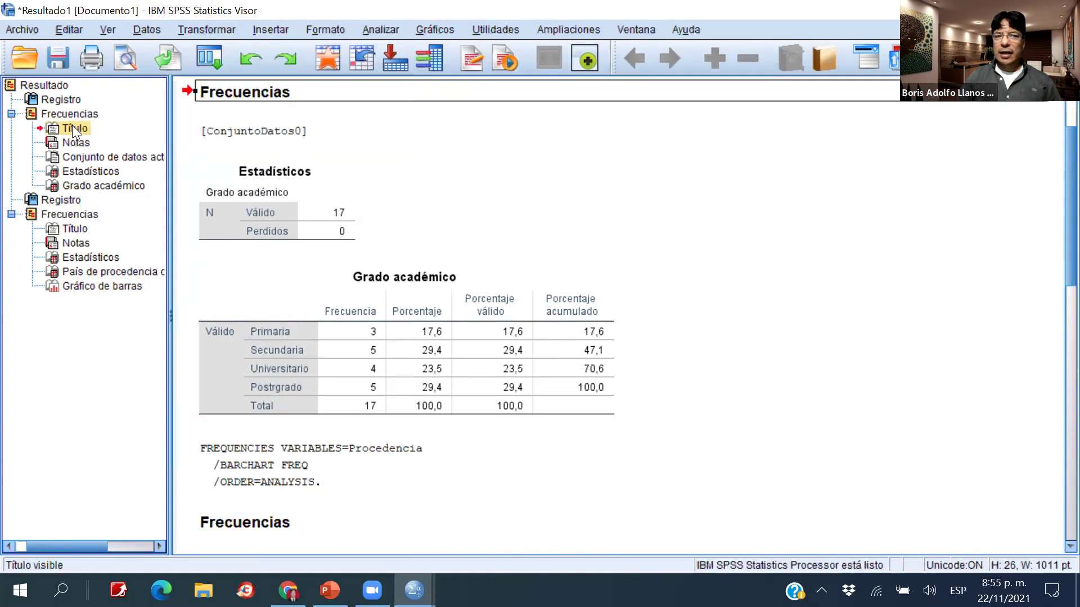
left_click(260, 28)
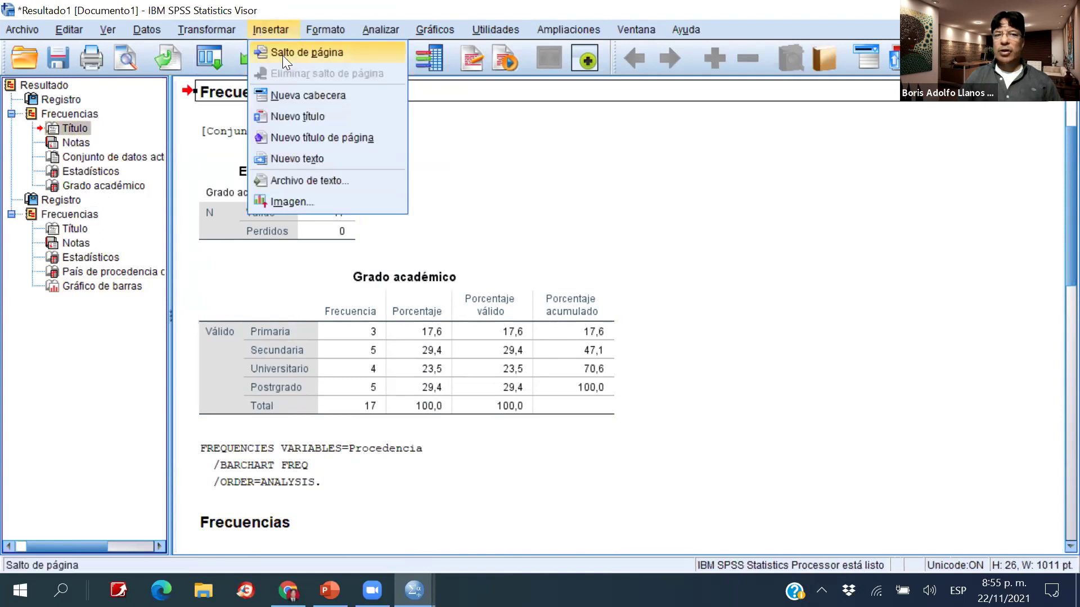
left_click(323, 55)
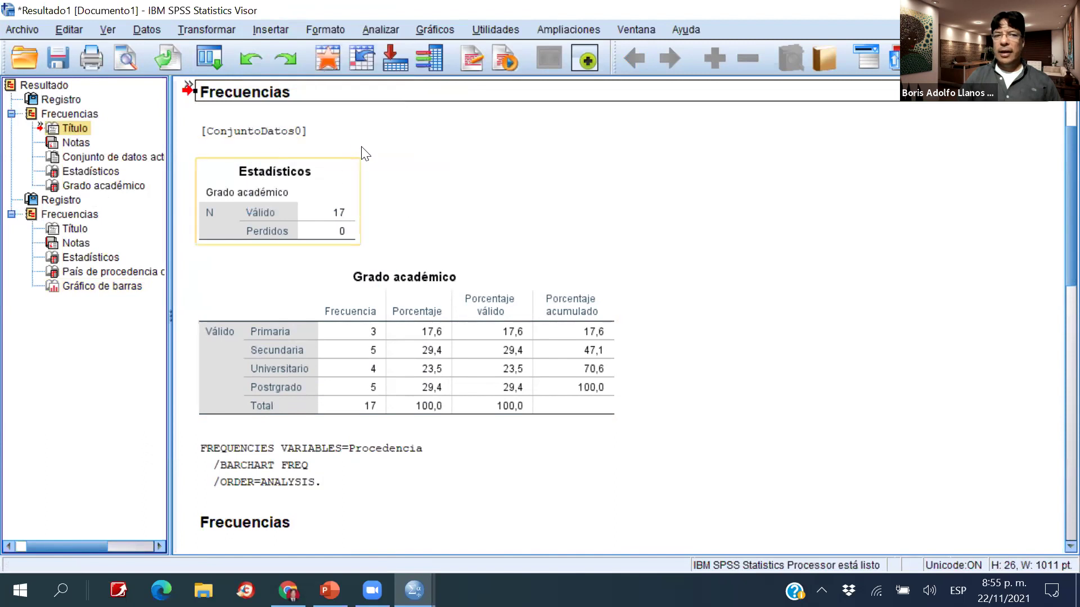
scroll(337, 163, "up", 3)
left_click(190, 195)
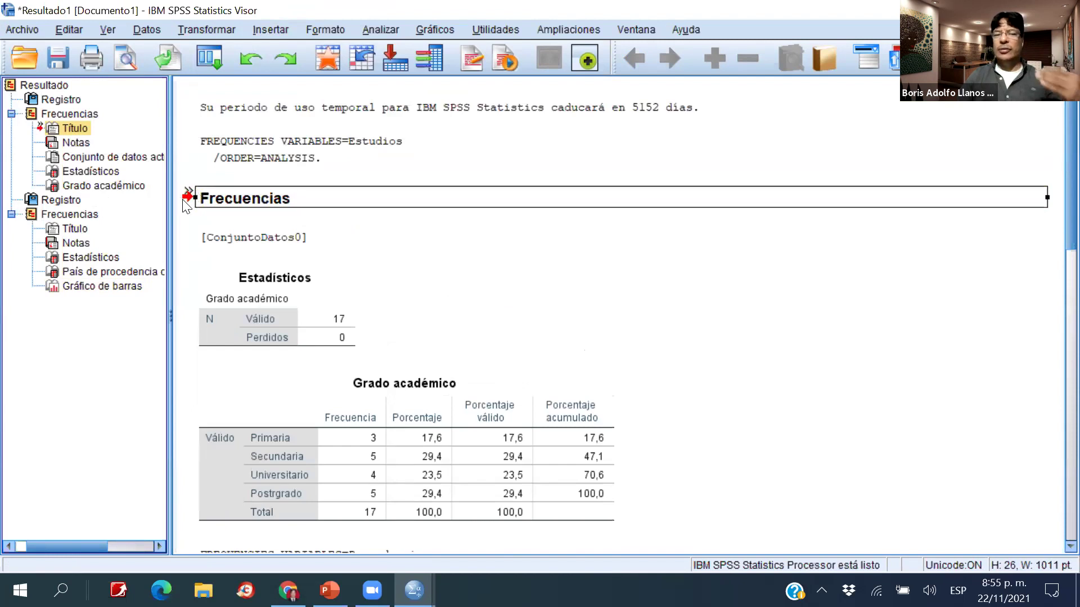
left_click(270, 29)
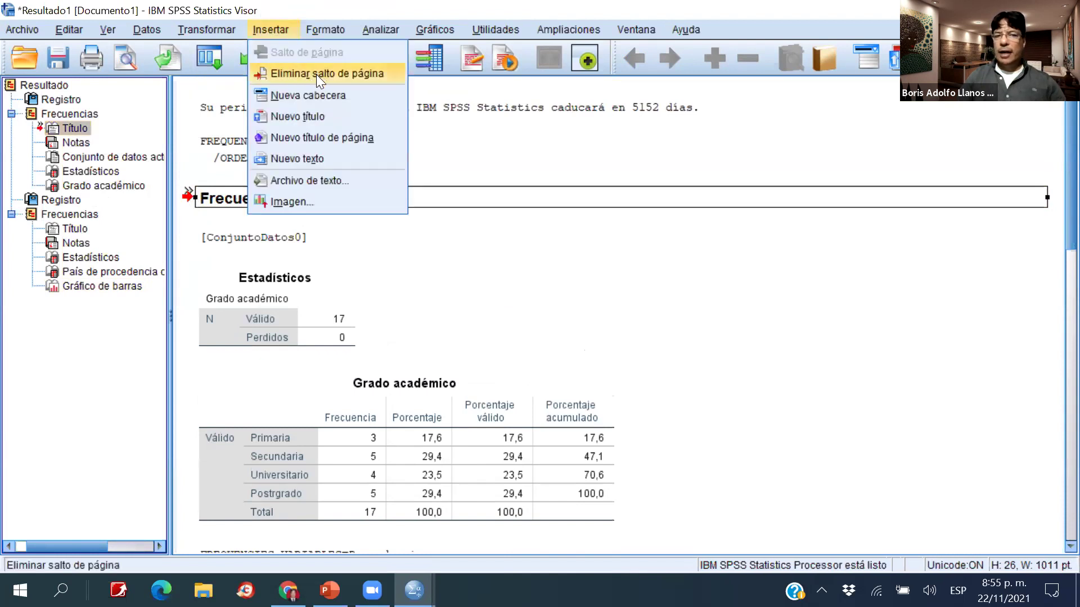
left_click(317, 74)
Insert a new heading after the title of the first Frecuencias block.
left_click(269, 29)
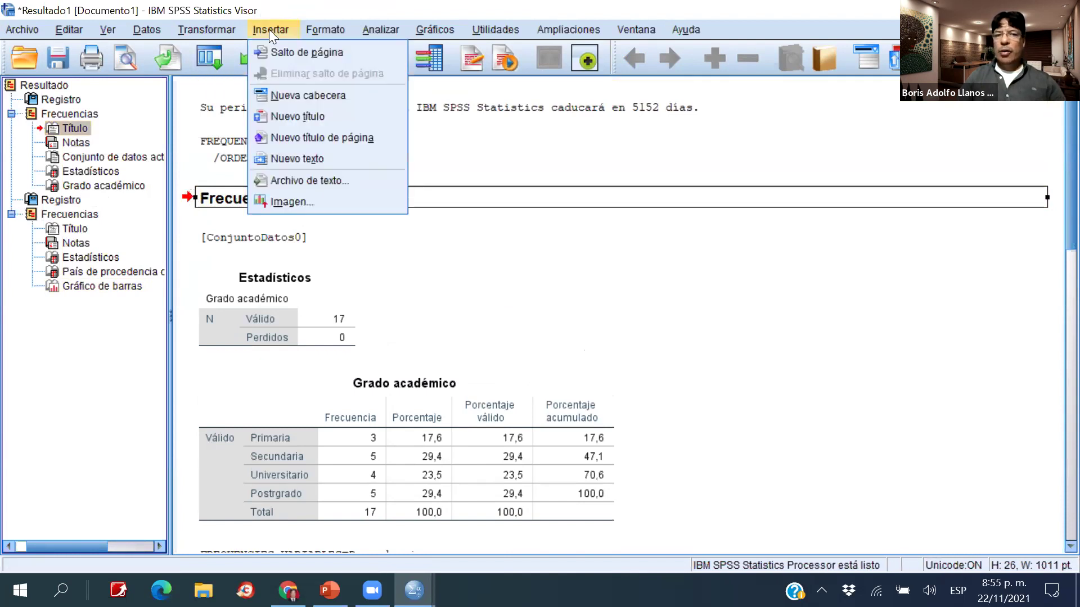
left_click(289, 97)
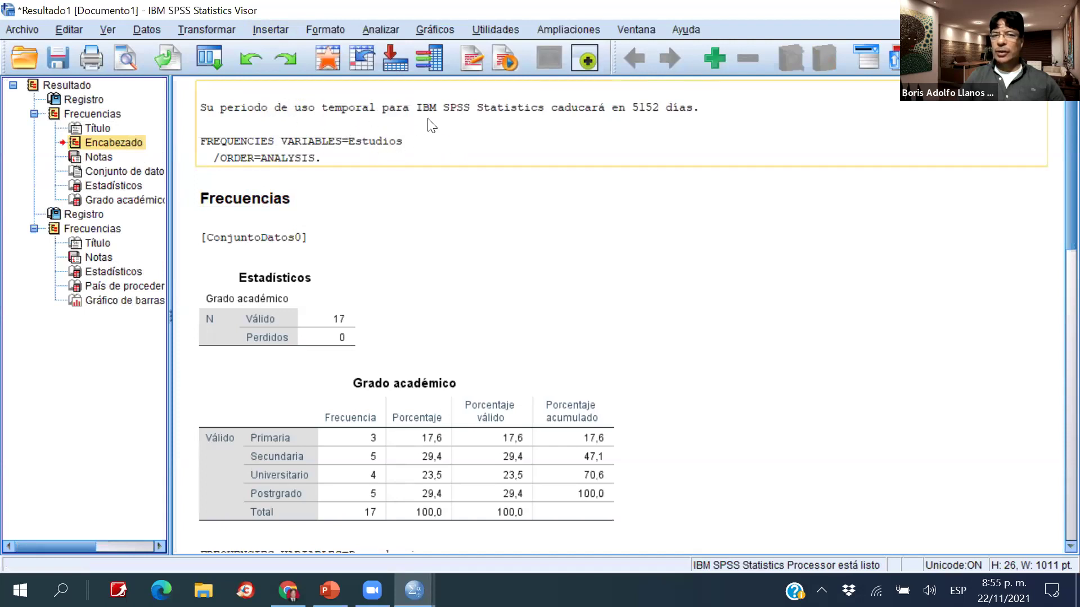
Replace the text of the first Registro entry above the Frecuencias title with "TRABAJO 1".
left_click(344, 128)
double_click(356, 137)
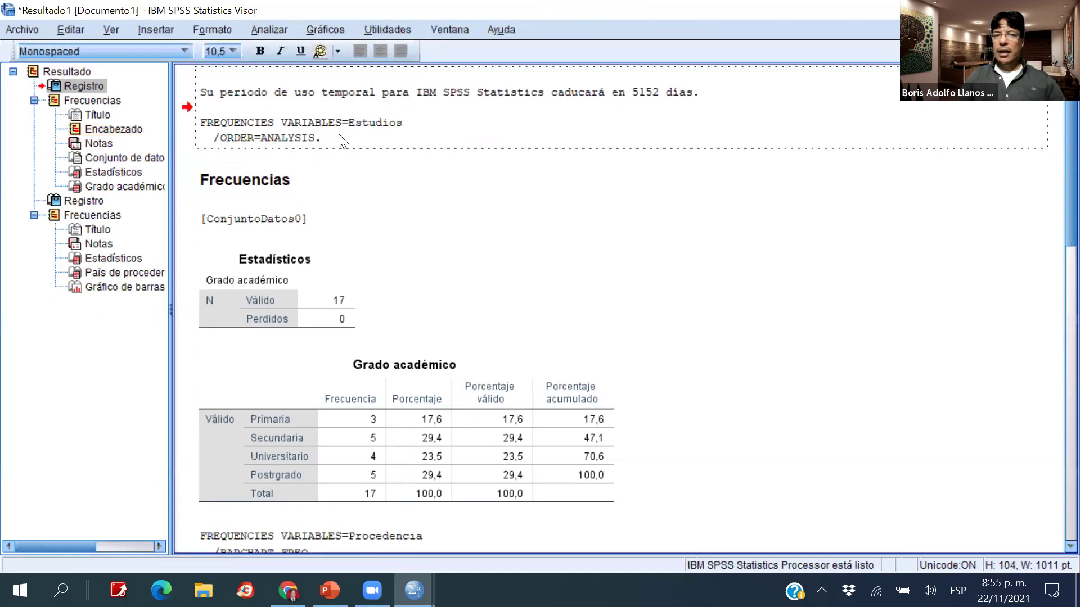
left_click_drag(318, 138, 207, 97)
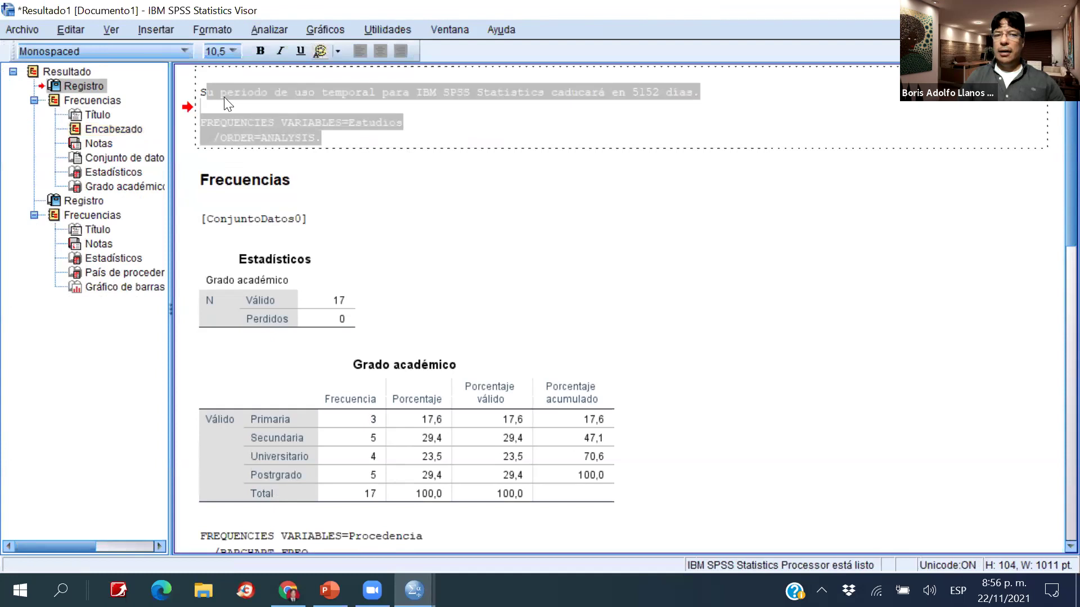
key("BackSpace")
key("BackSpace")
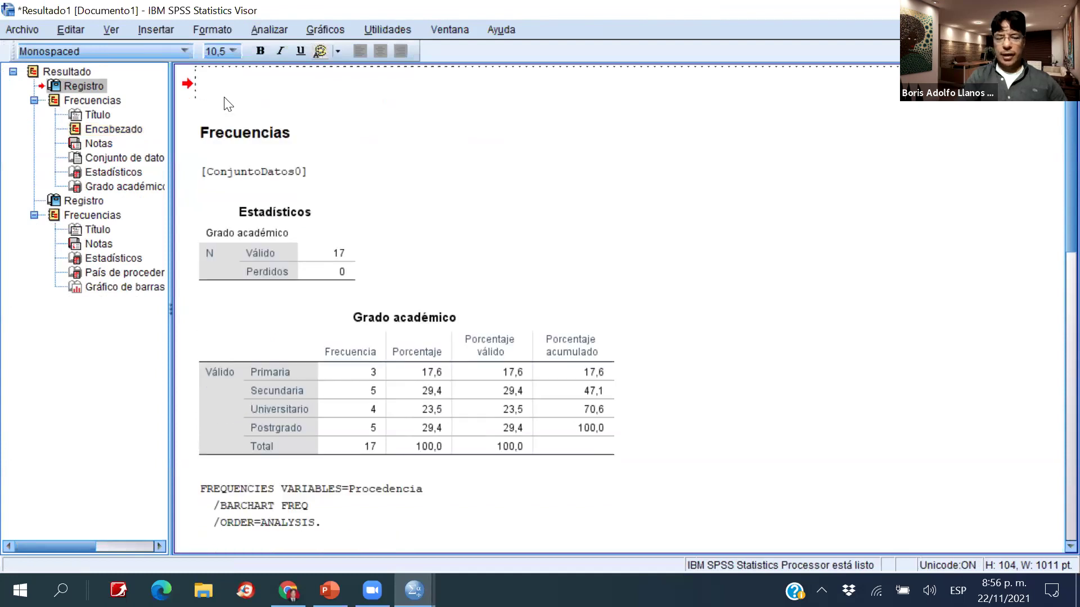
type("TRA")
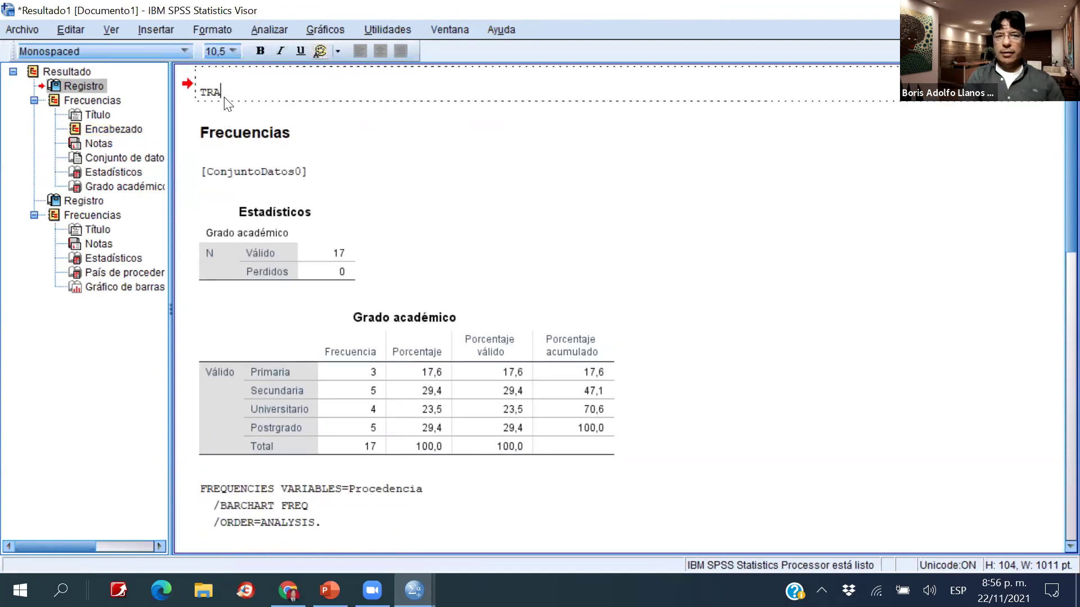
type("BAJO 1")
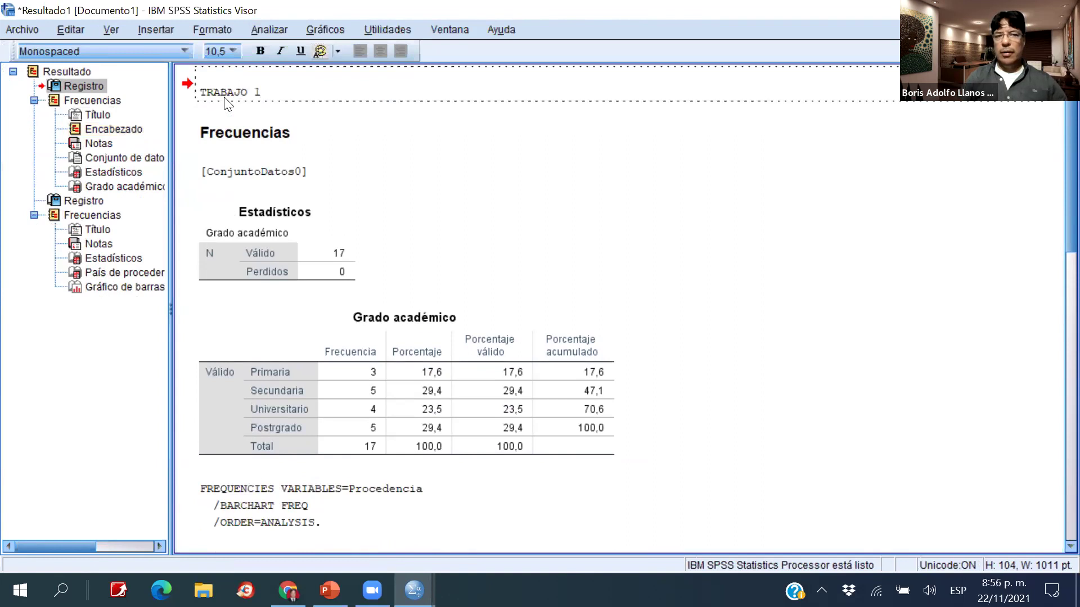
Set the font size of the "TRABAJO 1" text to 27.
left_click_drag(265, 96, 245, 92)
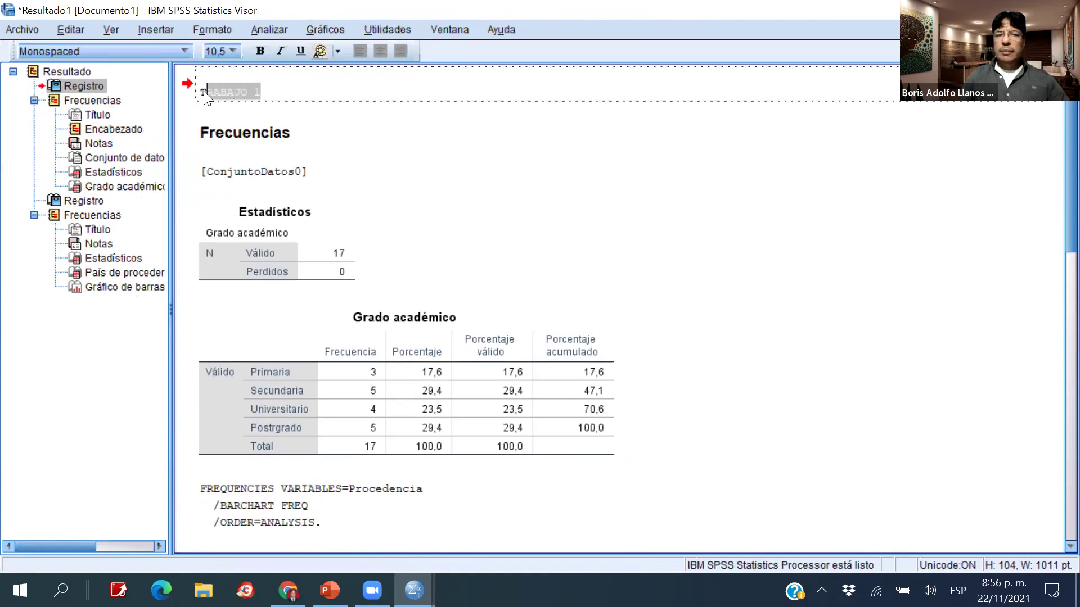
left_click(232, 51)
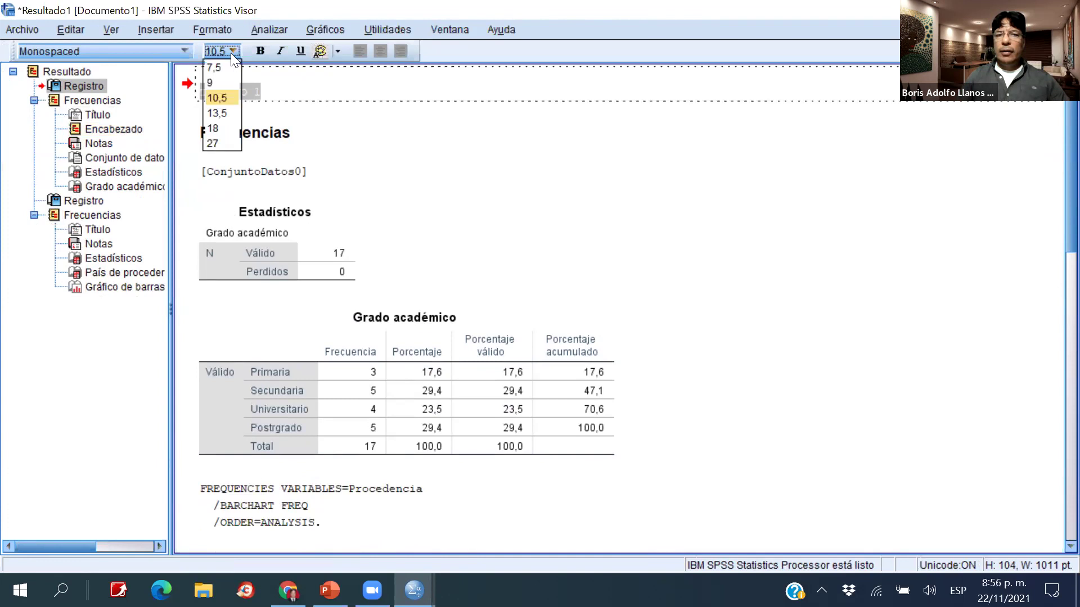
left_click(213, 142)
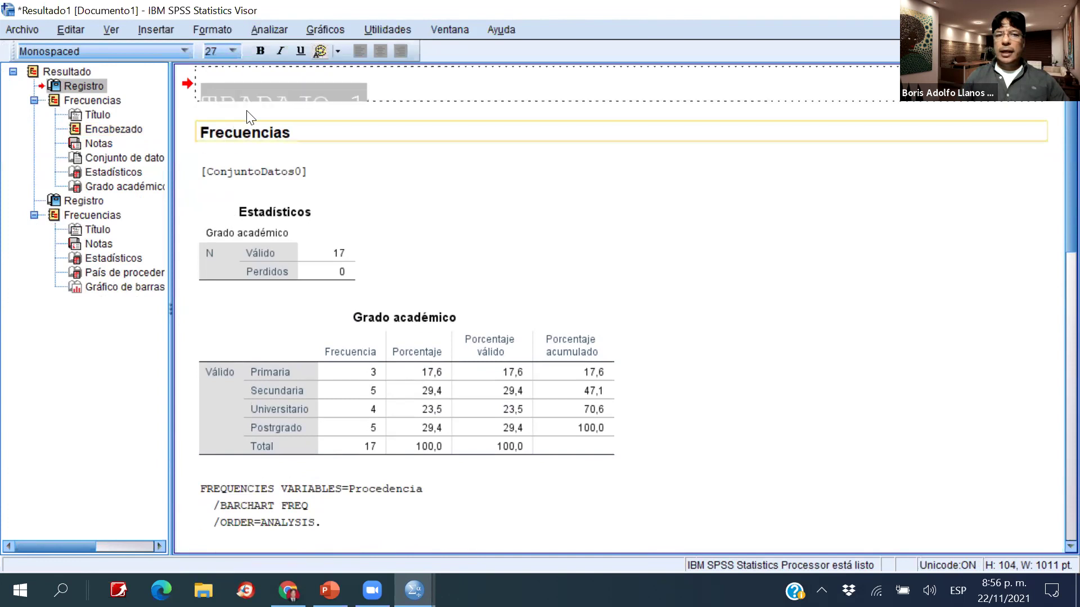
Reduce the "TRABAJO 1" text to font size 13,5 and make it bold, italic and underlined.
left_click(233, 52)
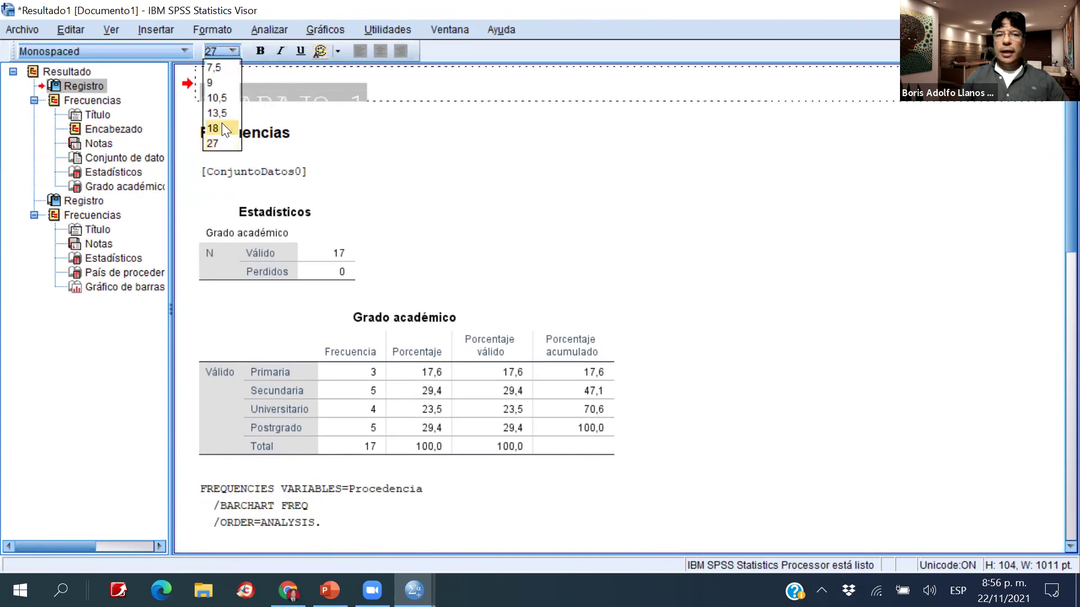
left_click(219, 114)
left_click(260, 50)
left_click(280, 50)
left_click(299, 50)
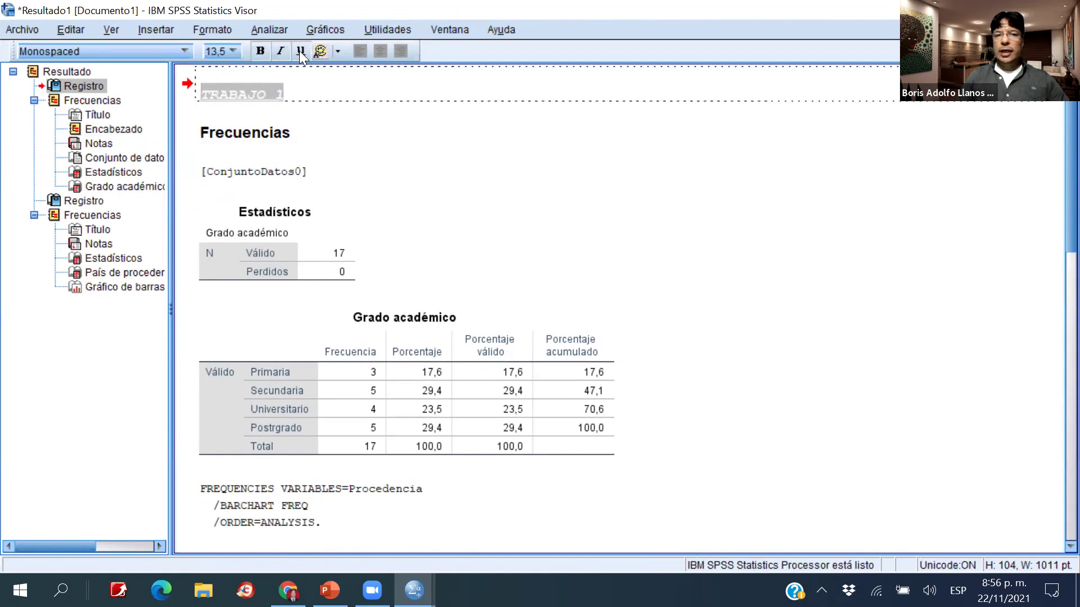
Colour the "TRABAJO 1" text red and finish editing it.
left_click(336, 51)
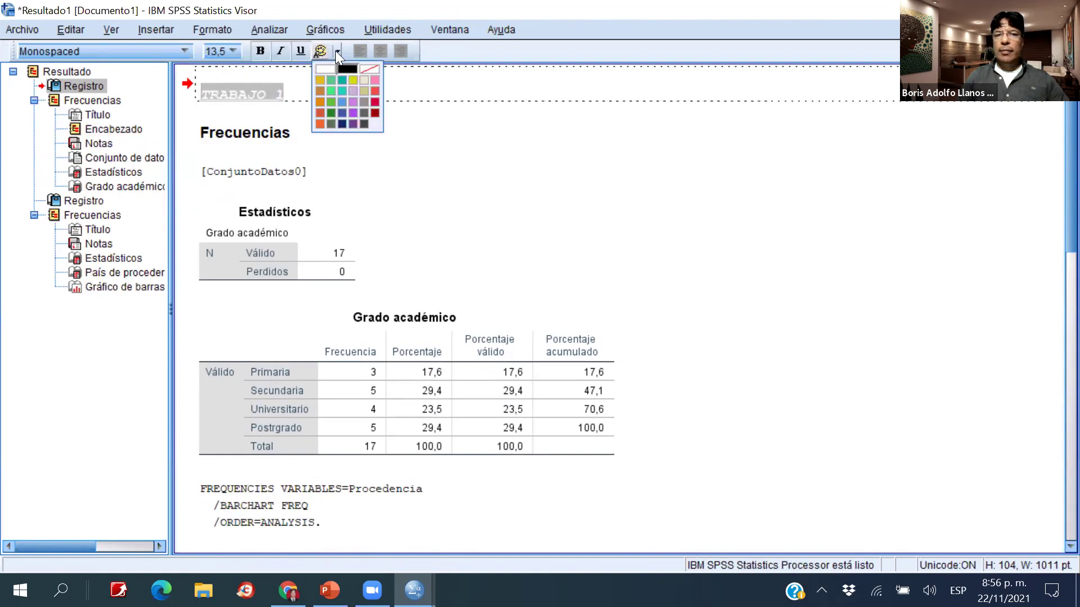
left_click(375, 105)
left_click(351, 90)
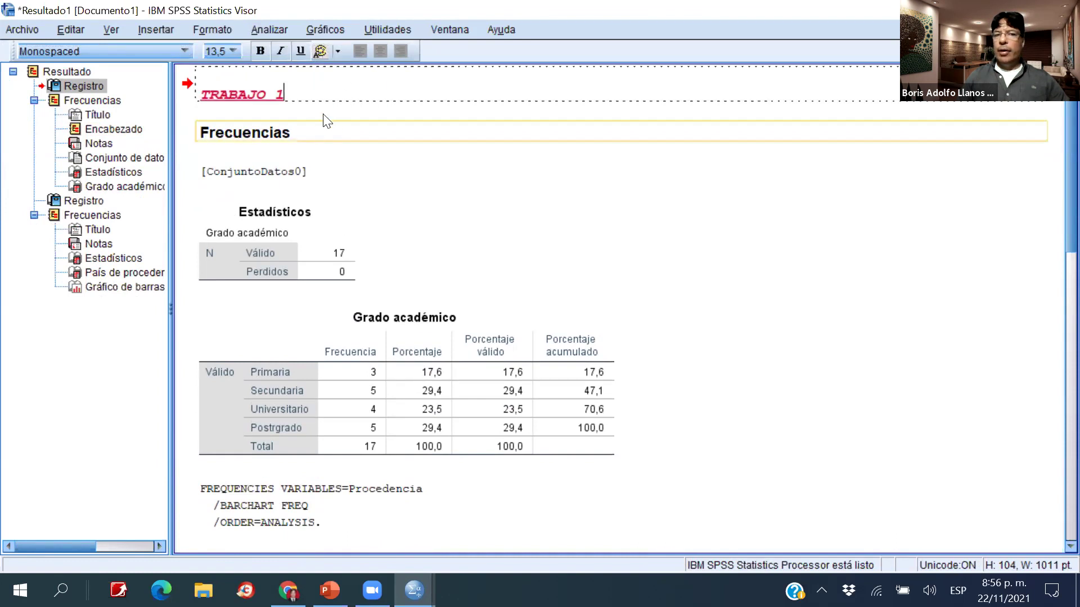
left_click(387, 148)
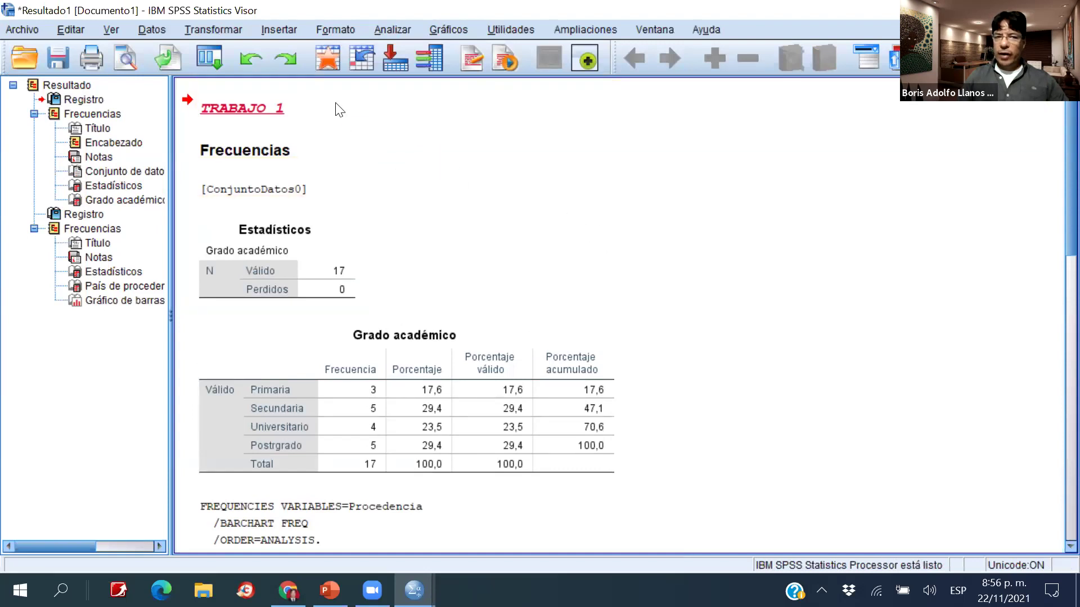
Insert a new title below "TRABAJO 1" reading "DISTRIBUCION DE FRECUENCIAS".
left_click(278, 30)
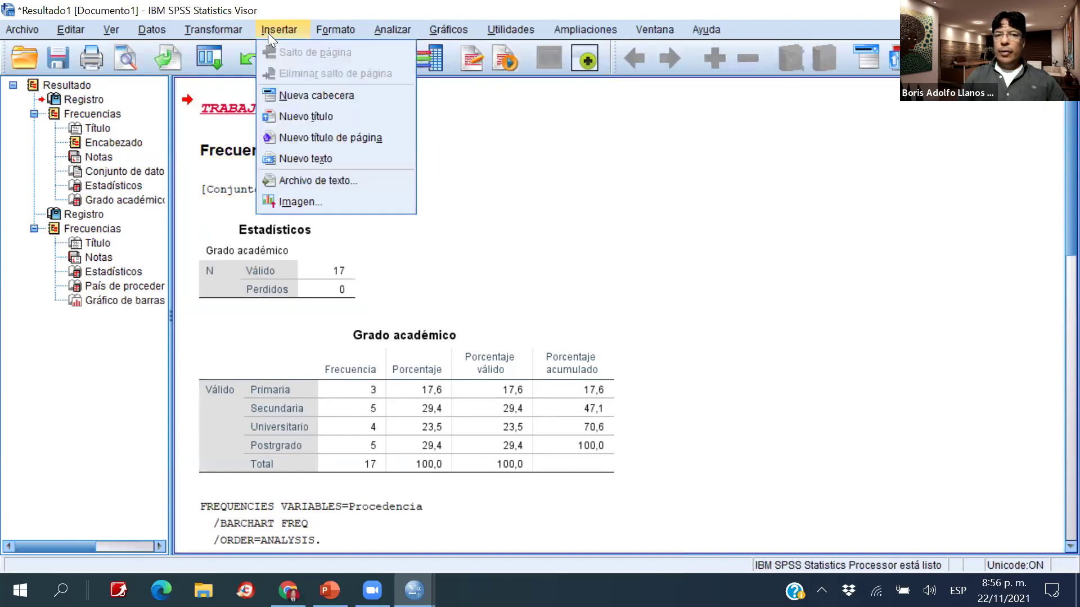
left_click(313, 116)
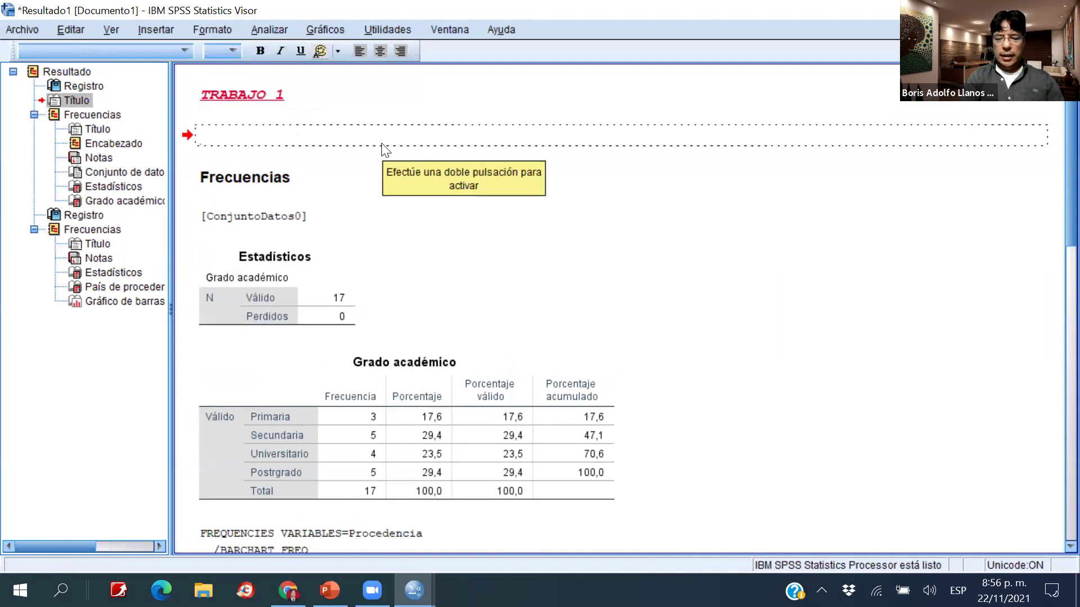
type("DISTRIBUCIOKN DE")
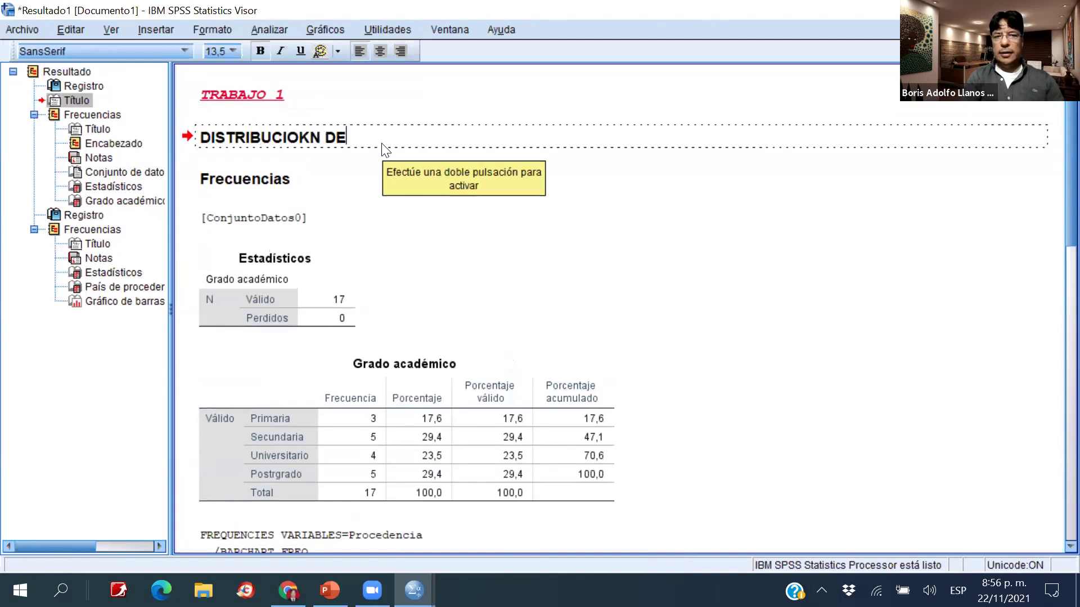
key("BackSpace")
key("BackSpace")
key("BackSpace")
key("BackSpace")
key("BackSpace")
type("N DE ")
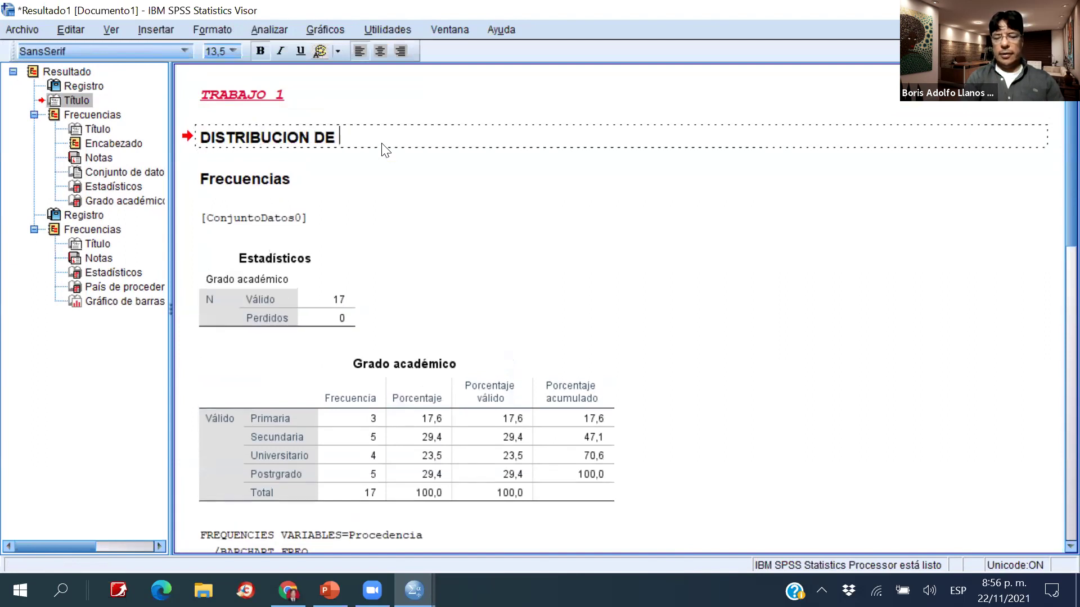
type("FRECUENCIAS")
Compare the alignments on the whole "DISTRIBUCION DE FRECUENCIAS" title and leave it centred.
key("ctrl+a")
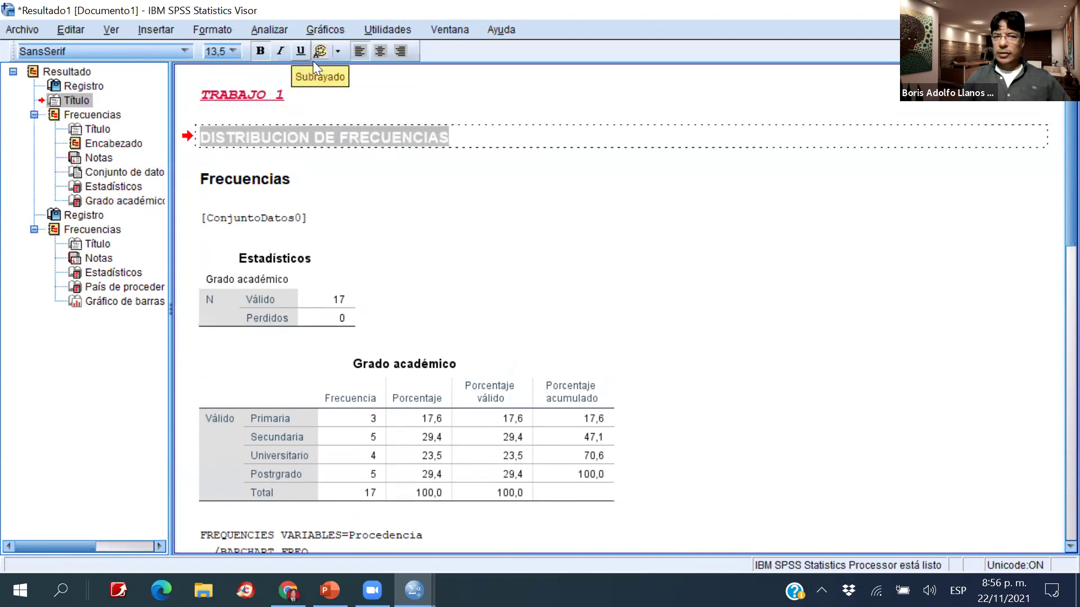
left_click(377, 52)
left_click(401, 50)
left_click(379, 51)
left_click(360, 51)
left_click(380, 51)
left_click(399, 51)
left_click(380, 51)
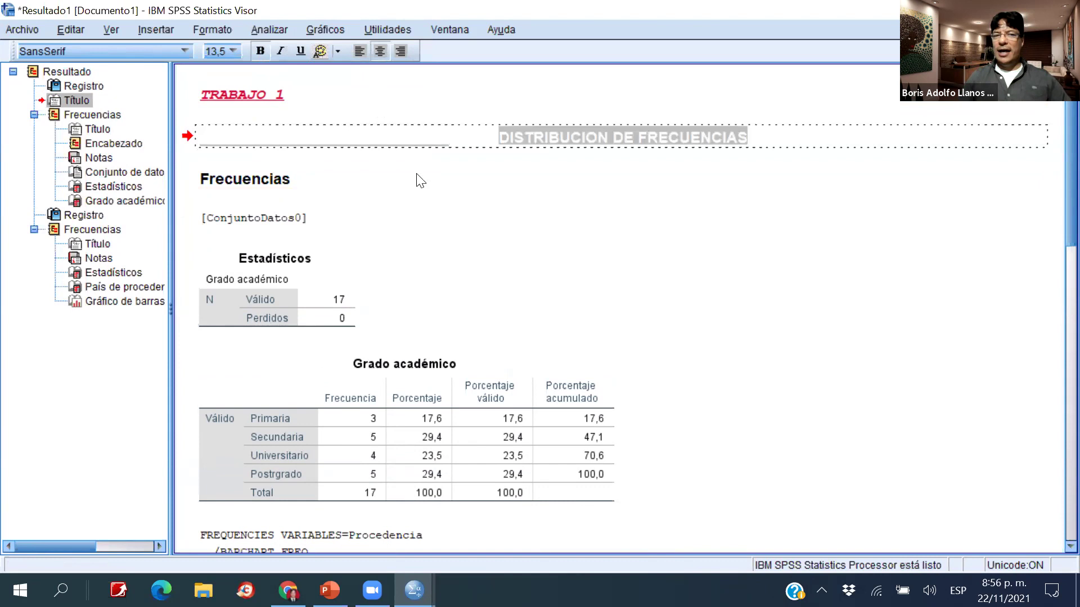
left_click(495, 206)
left_click(505, 262)
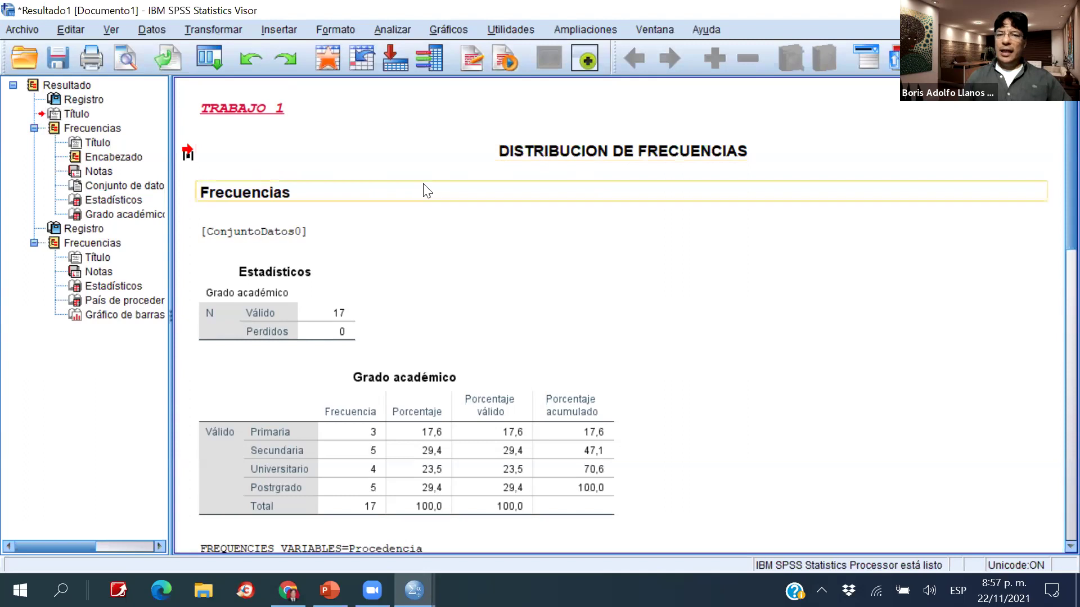
Insert a centred title "GRÁFICO DE BARRAS" between the País de procedencia frequency table and its bar chart.
scroll(262, 251, "down", 8)
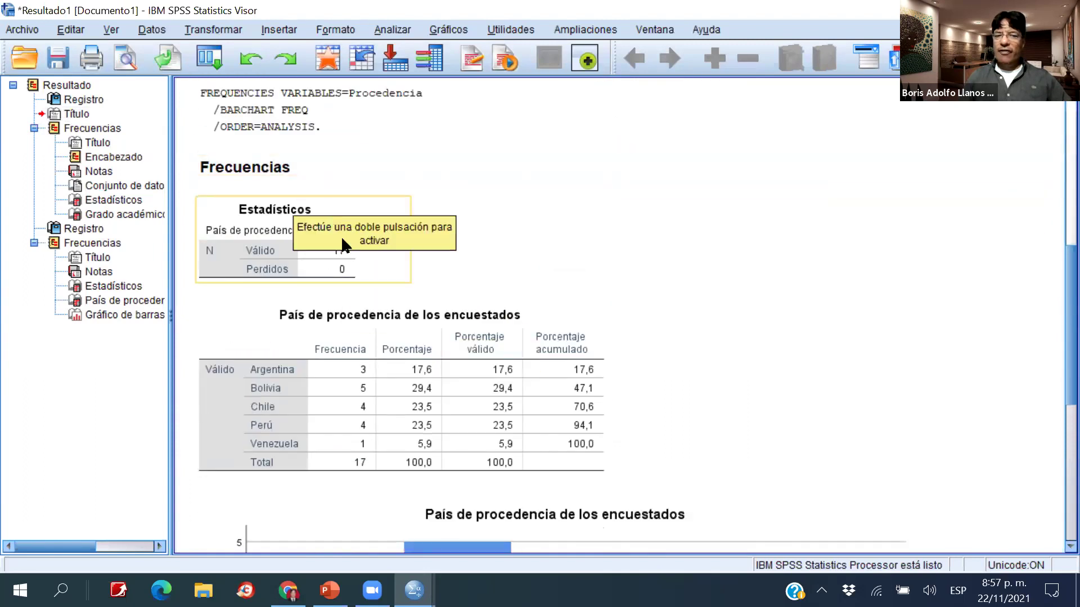
scroll(345, 244, "down", 3)
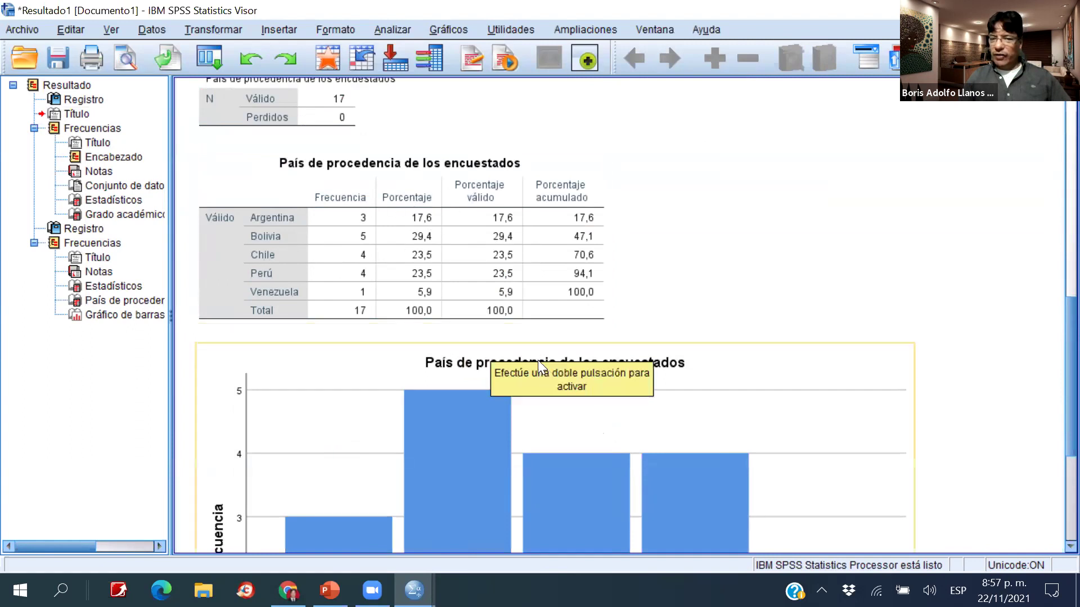
left_click(127, 300)
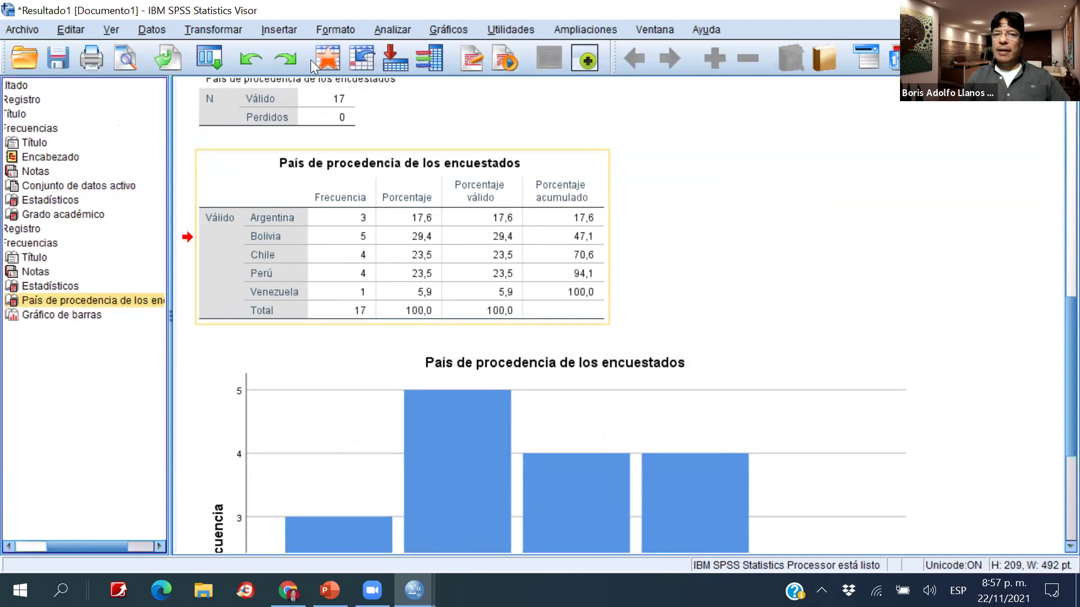
left_click(290, 29)
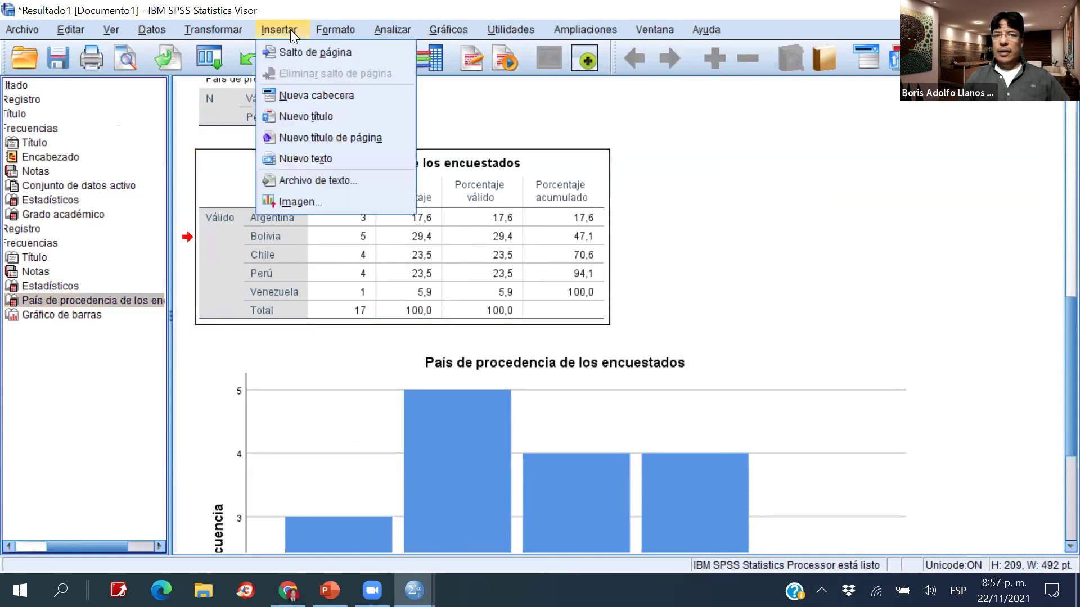
left_click(323, 111)
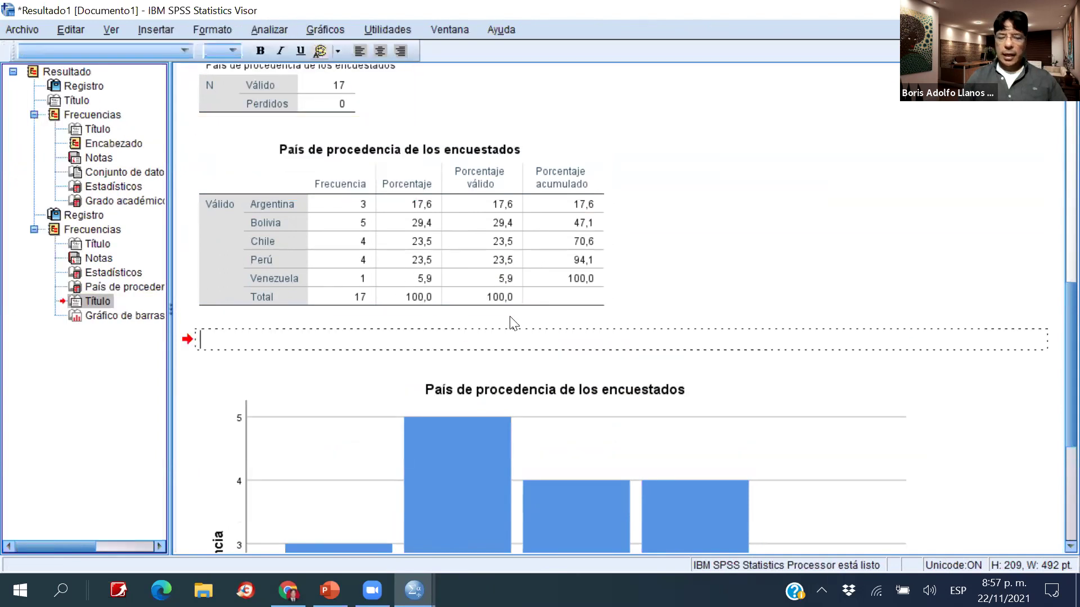
type("GRÁ")
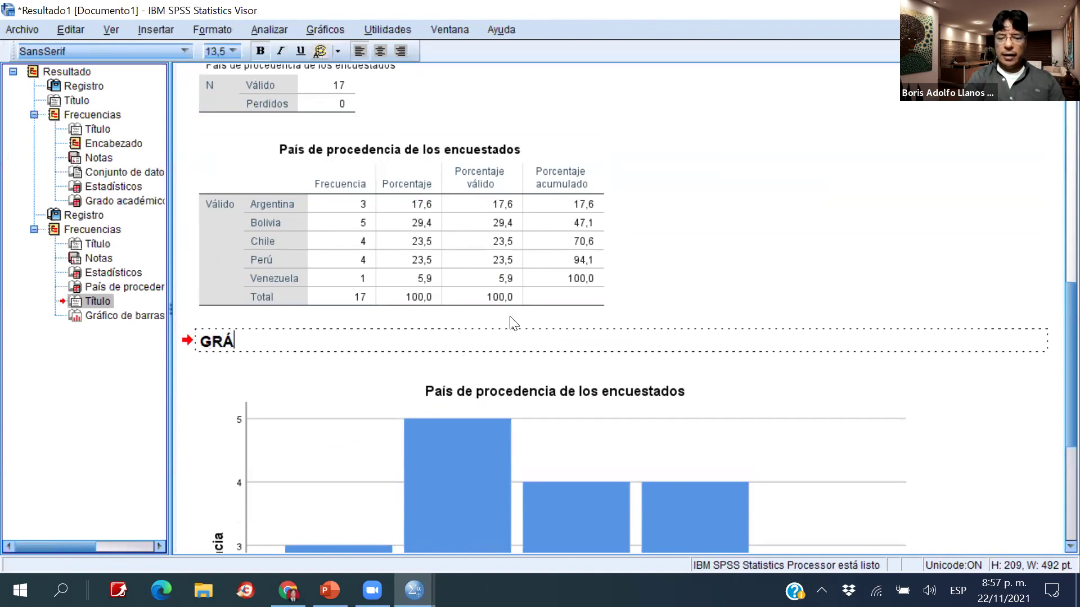
type("FICO DE BARRAS")
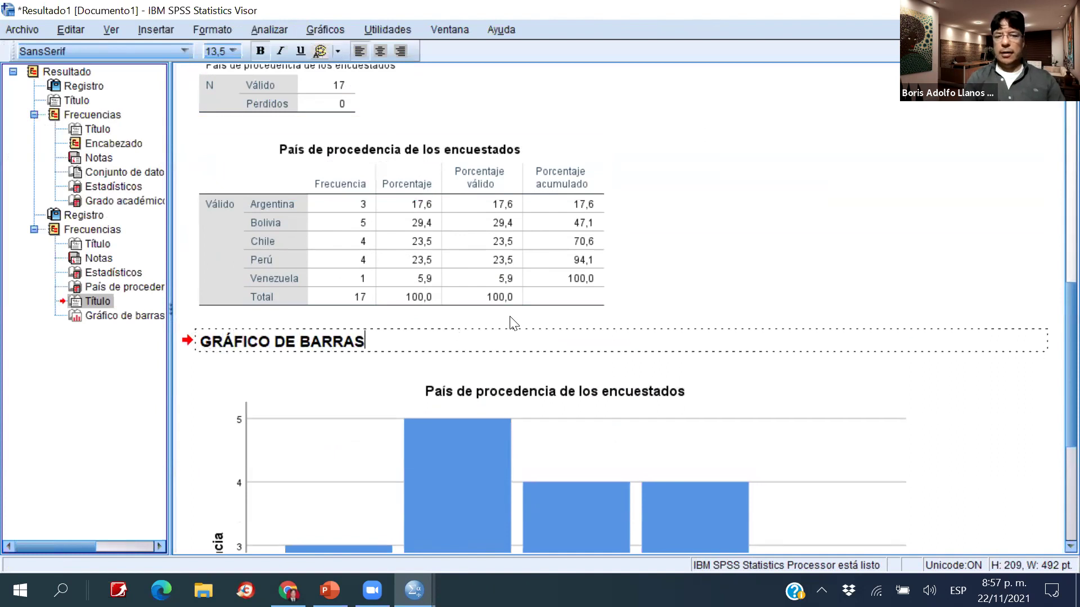
key("ctrl+a")
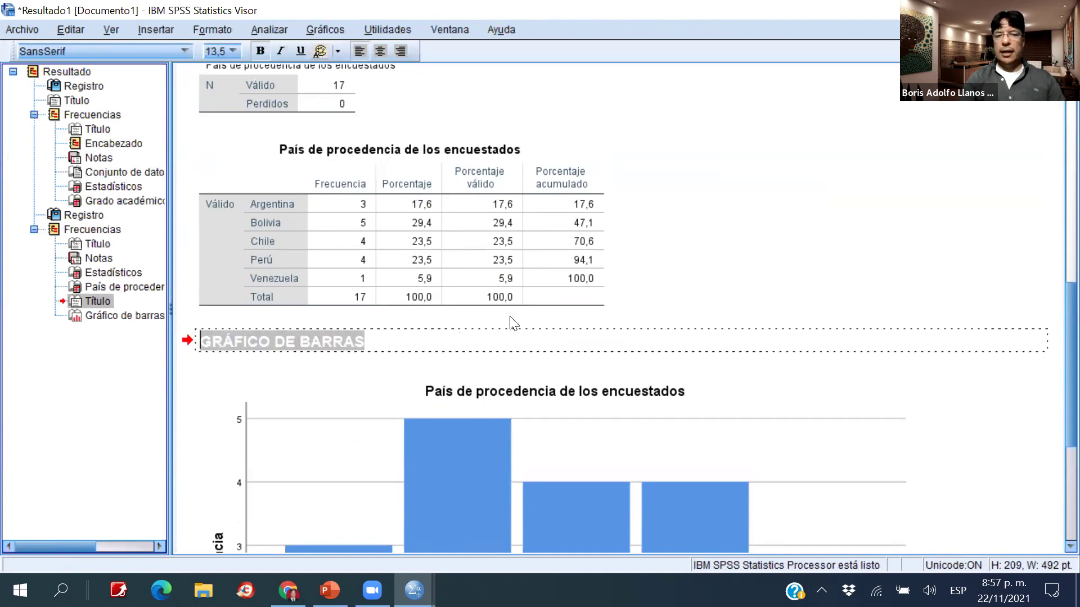
left_click(380, 50)
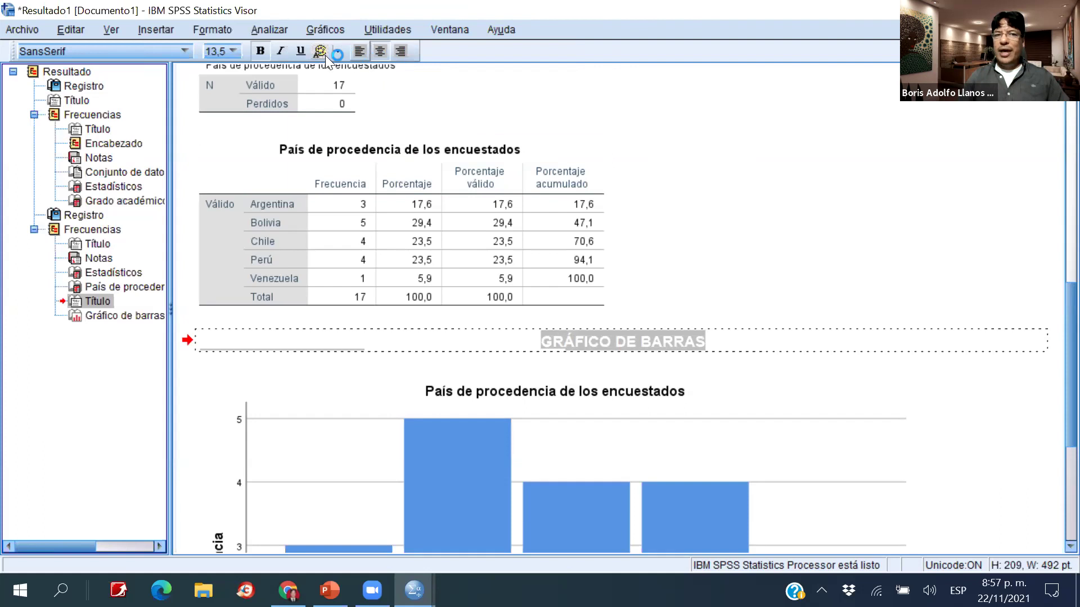
Switch the "GRÁFICO DE BARRAS" title to left alignment and back to centred, then finish editing it.
left_click(219, 30)
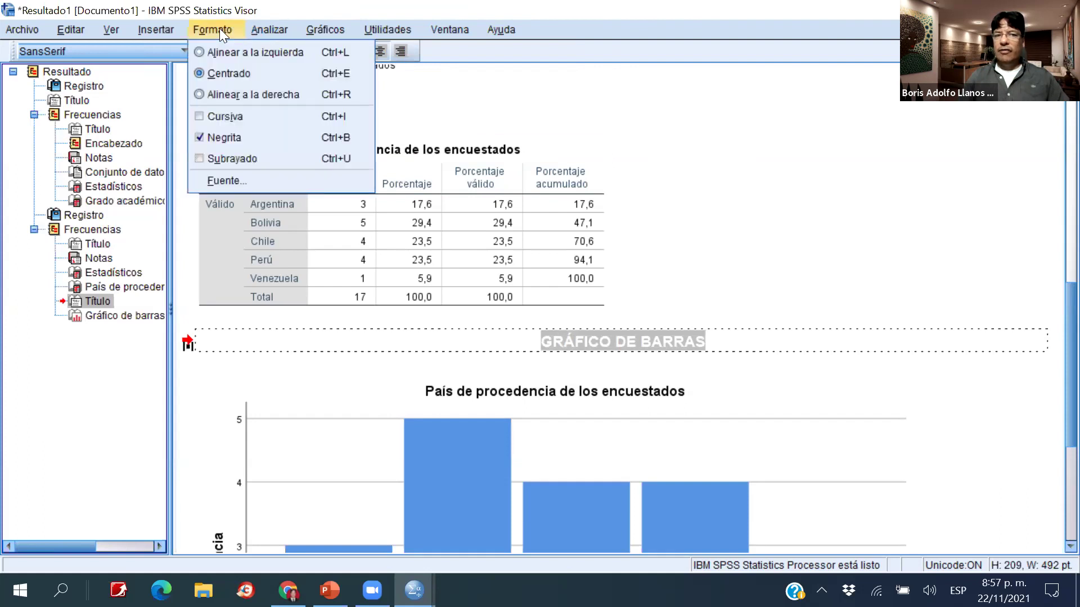
left_click(200, 53)
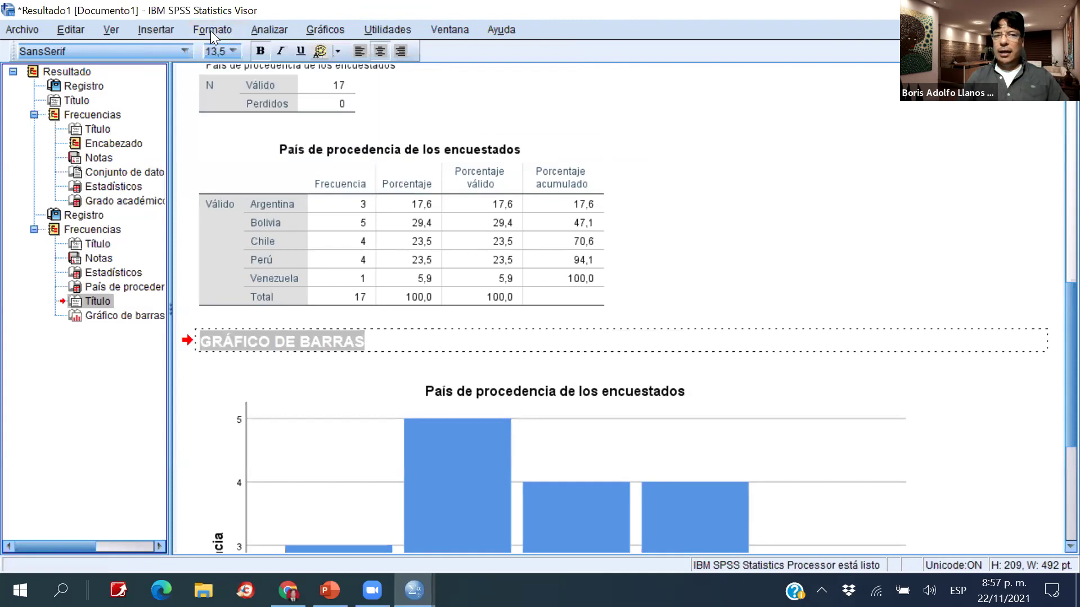
left_click(210, 30)
left_click(202, 73)
left_click(211, 30)
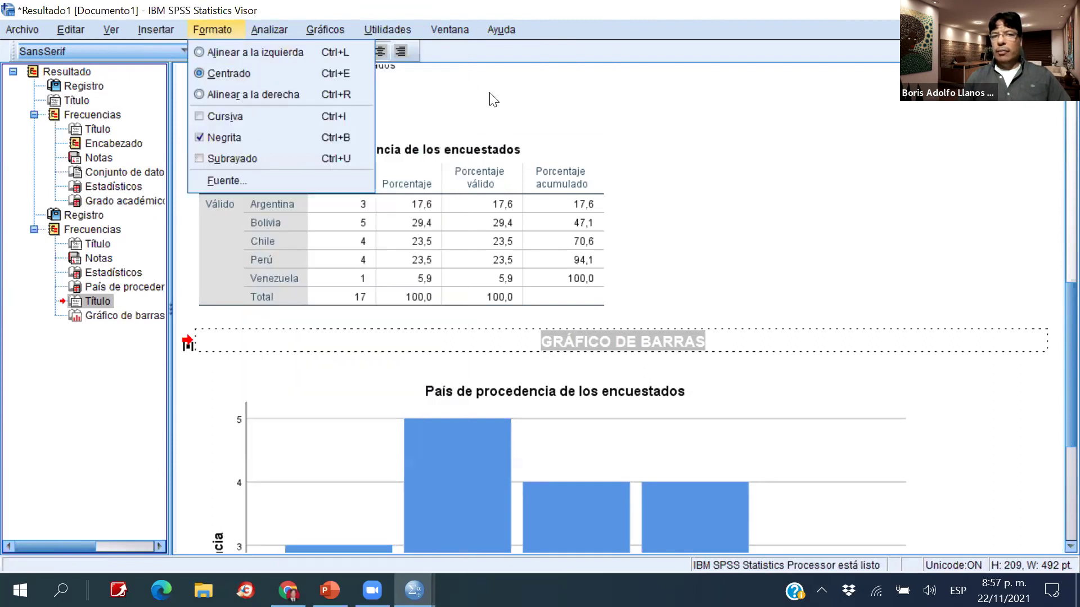
left_click(449, 50)
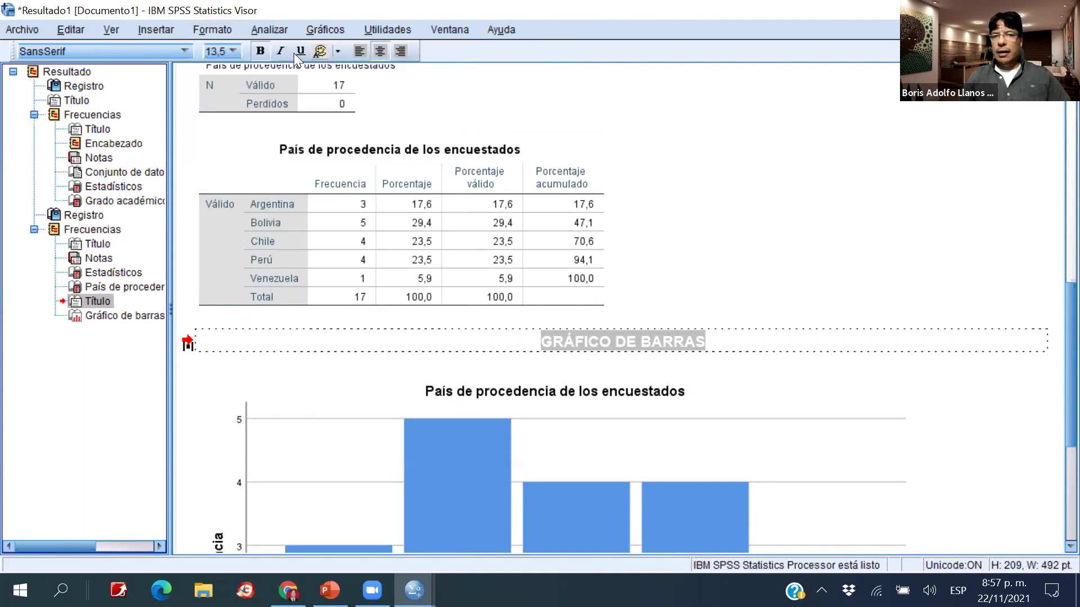
left_click(776, 307)
left_click(777, 387)
Insert a new page title "PAGINA 2" after the second Registro entry, above the second Frecuencias block.
scroll(755, 338, "up", 3)
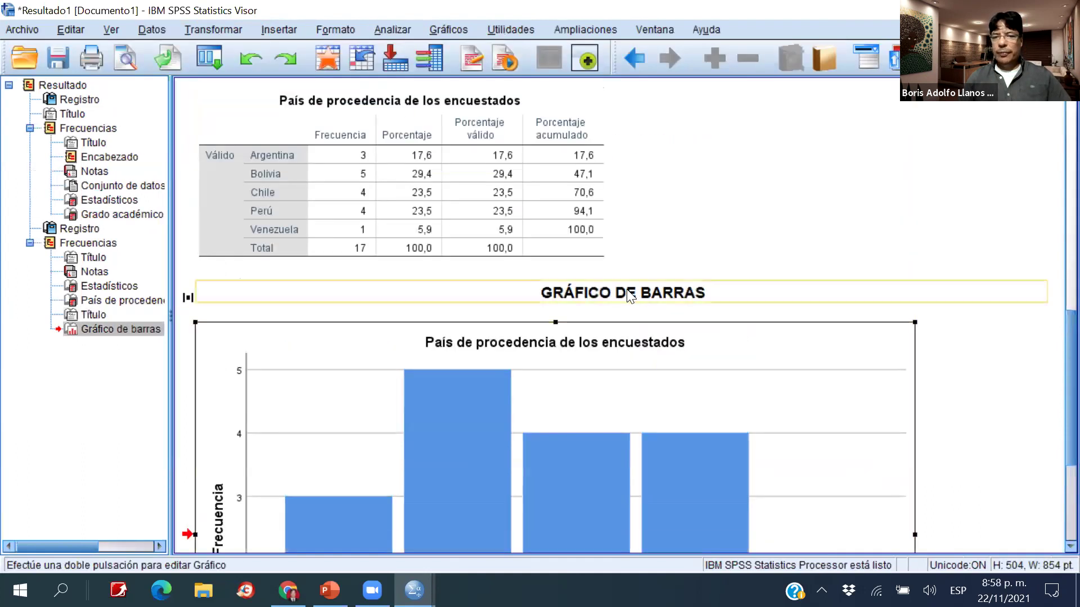
left_click(280, 29)
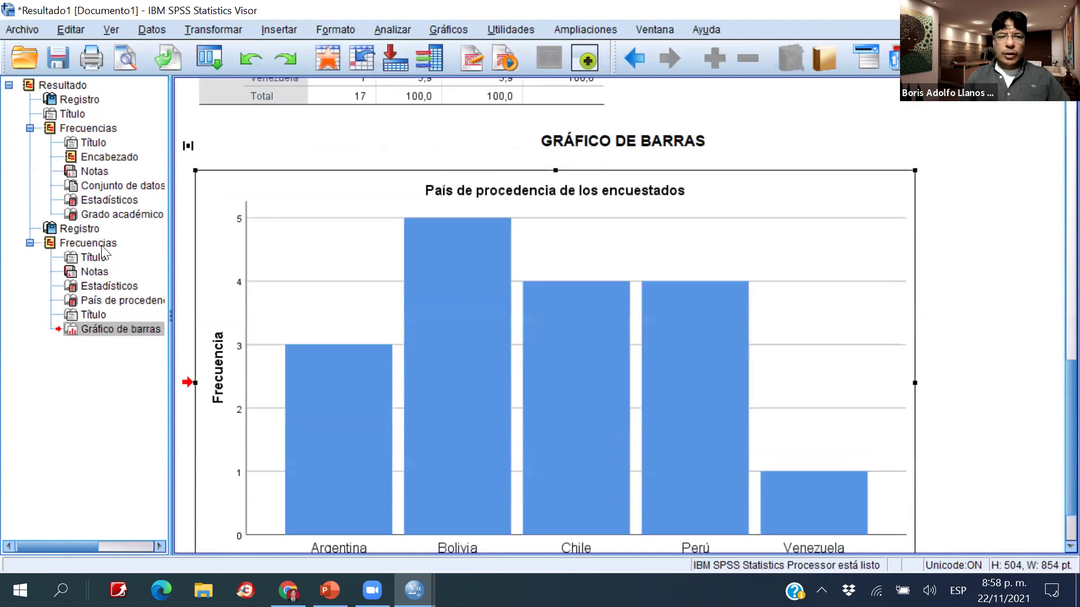
left_click(90, 243)
left_click(82, 229)
left_click(275, 30)
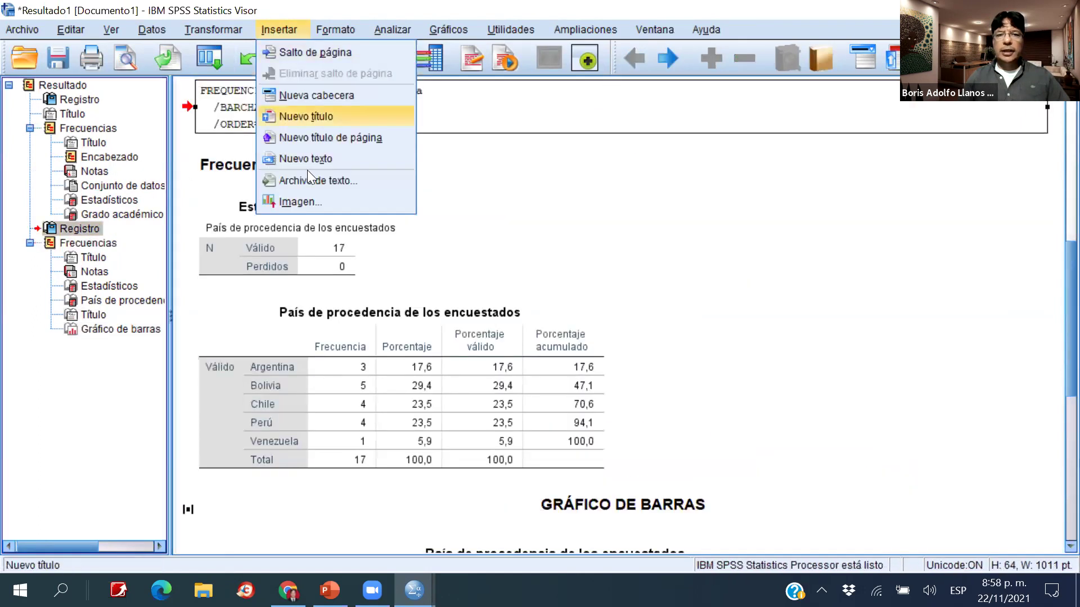
left_click(351, 138)
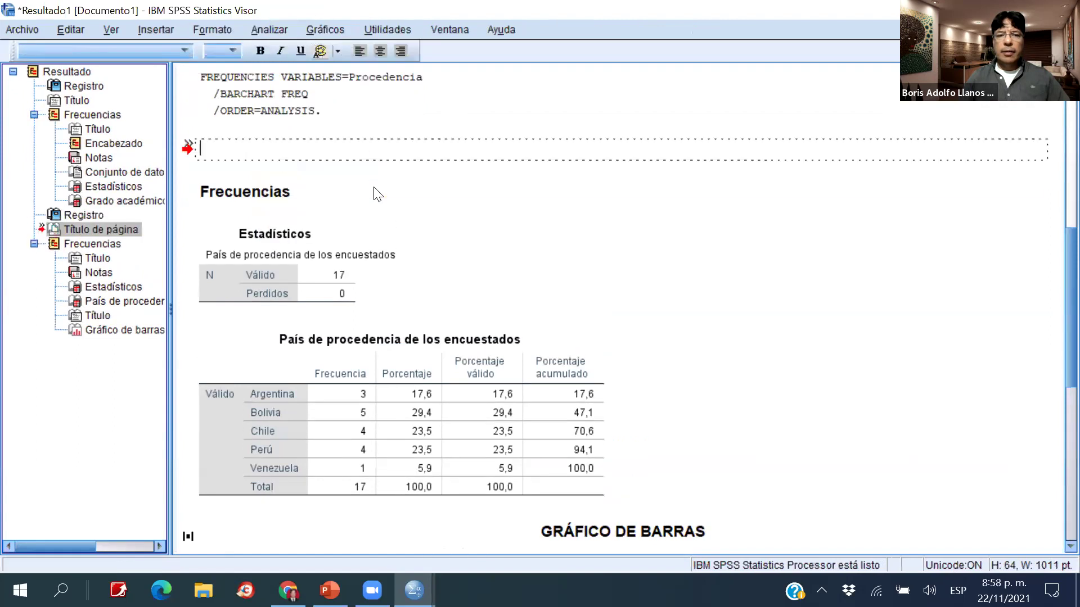
type("PAGINA 2")
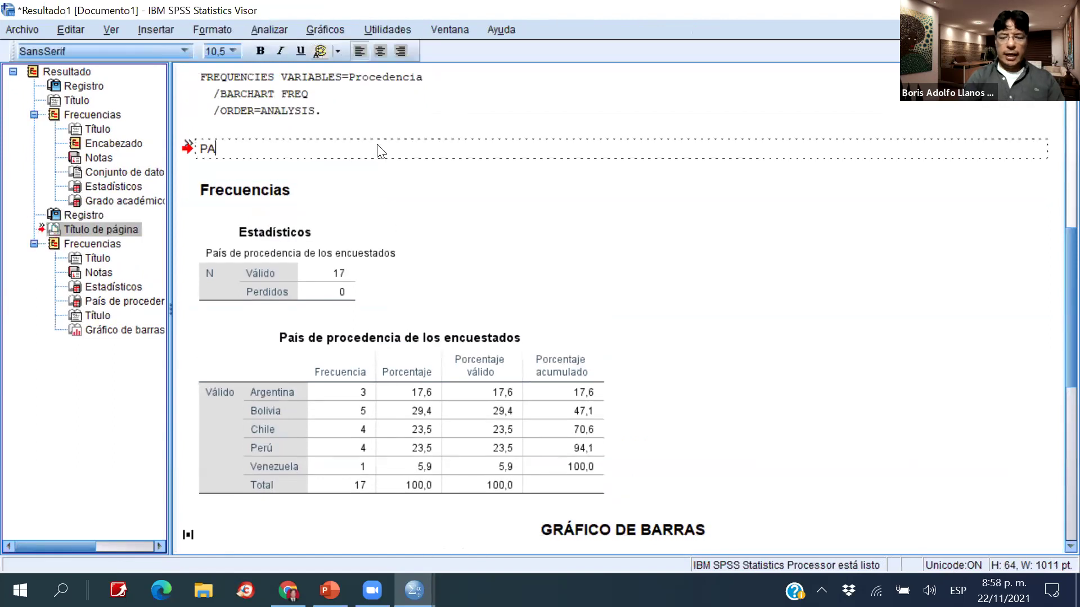
left_click(449, 186)
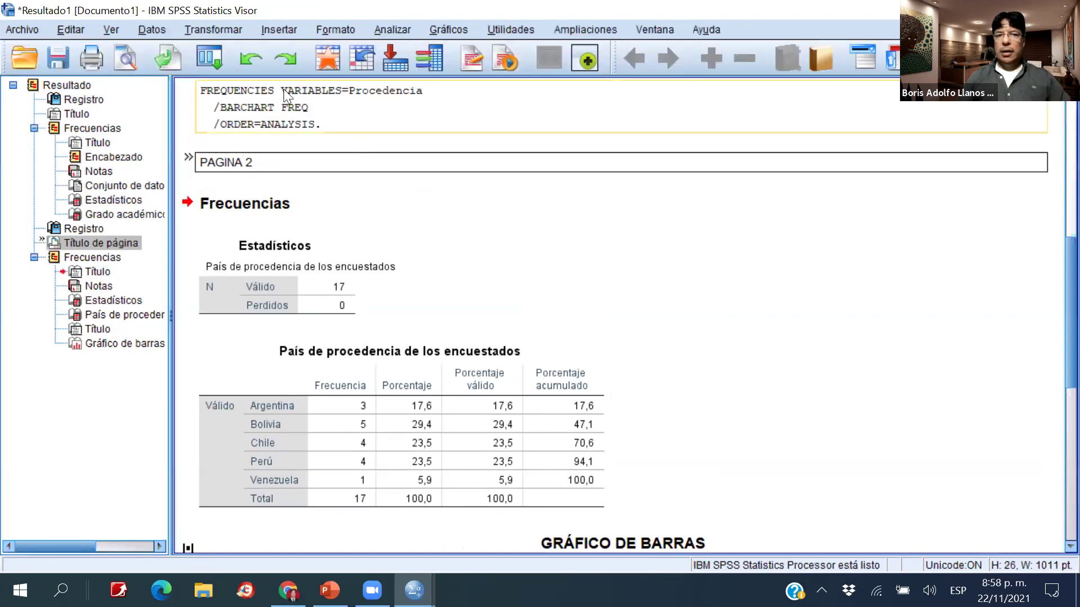
Insert a new text "Interpretación contrastada con la teoría" below the País de procedencia bar chart.
left_click(101, 327)
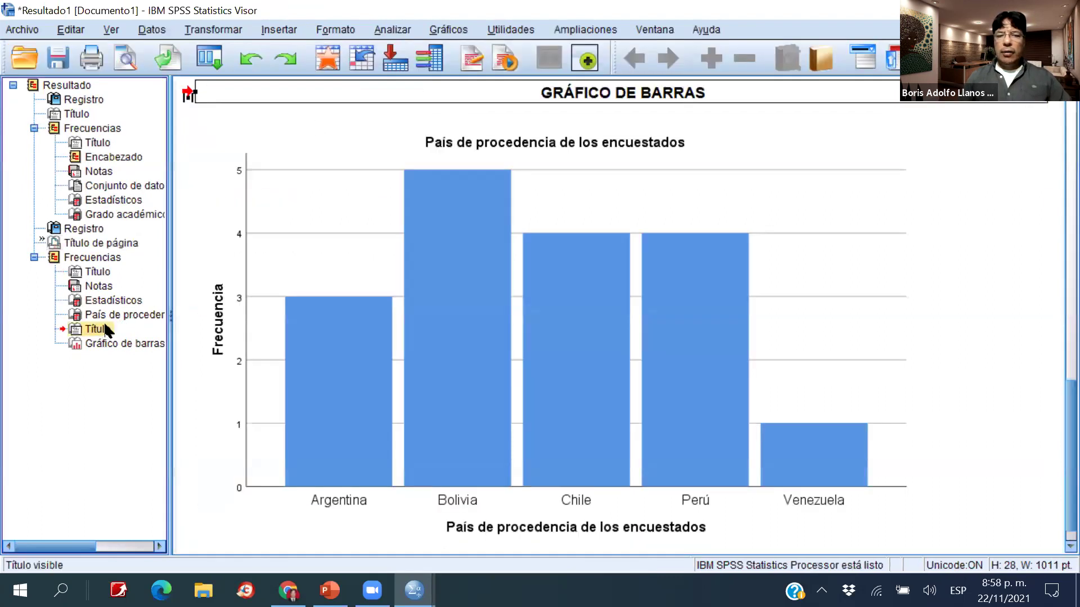
left_click(132, 343)
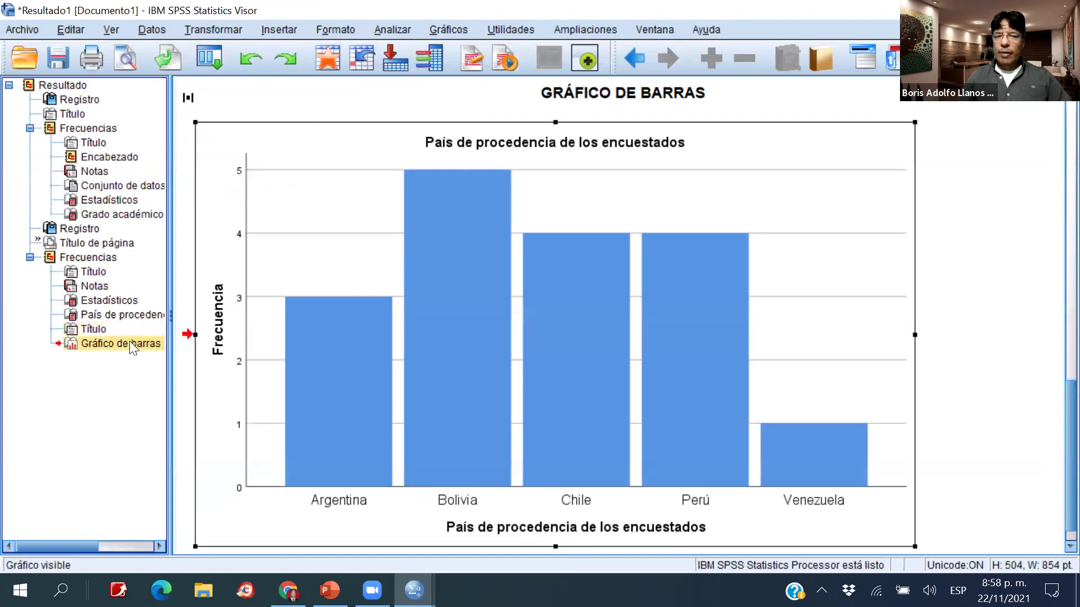
left_click(279, 28)
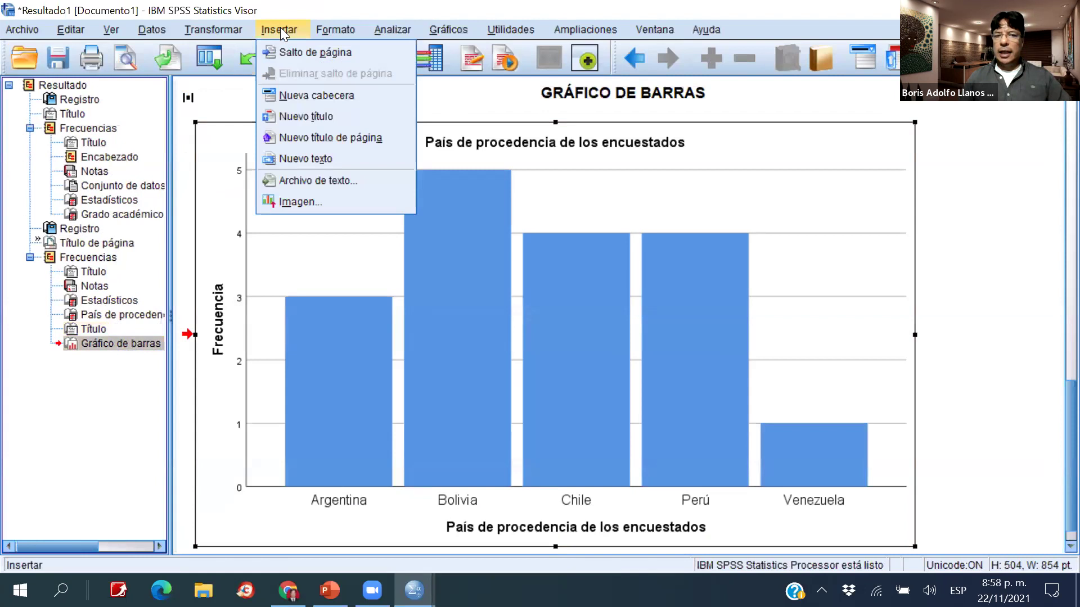
left_click(307, 159)
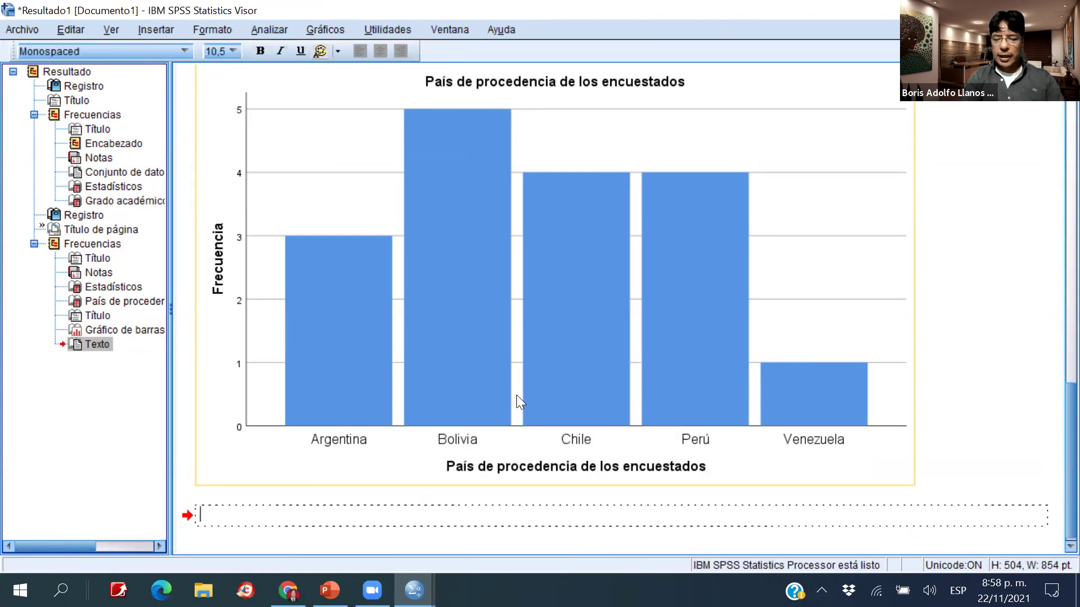
type("Interp")
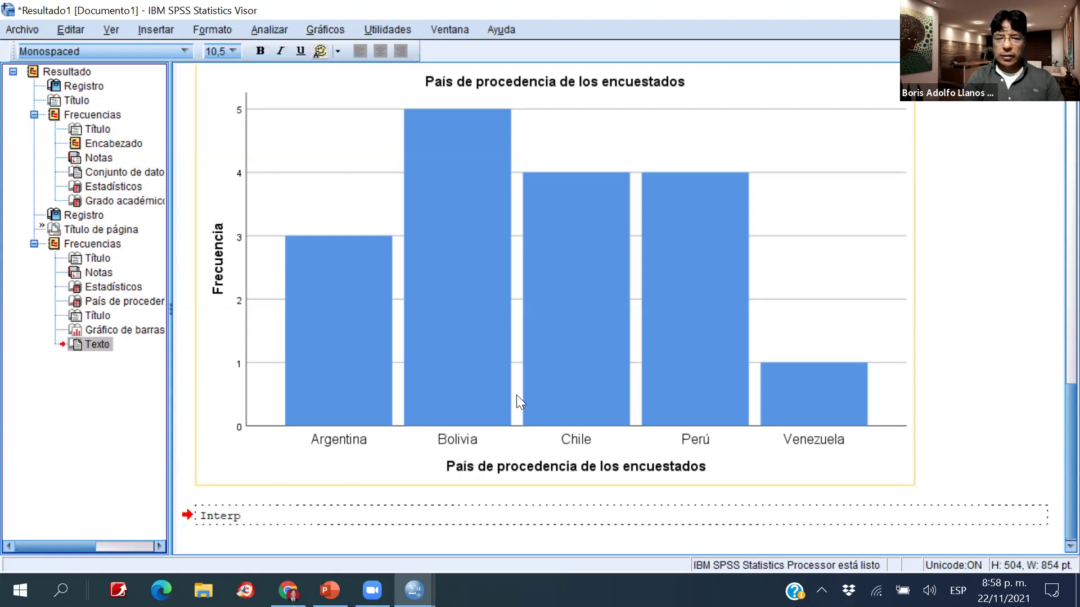
type("retaciópn")
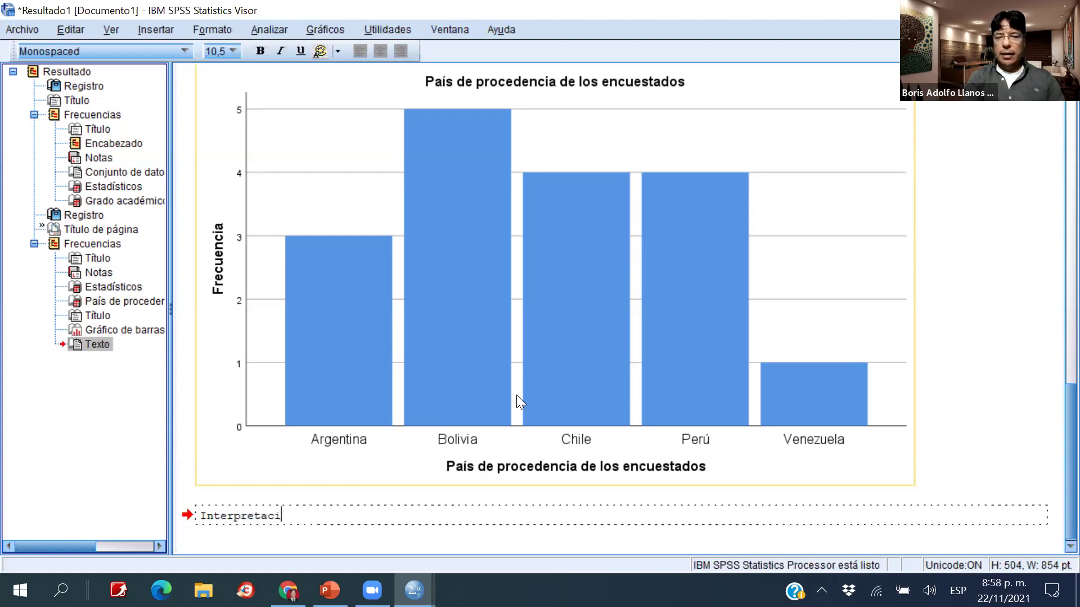
key("BackSpace")
key("BackSpace")
type("n contrastada")
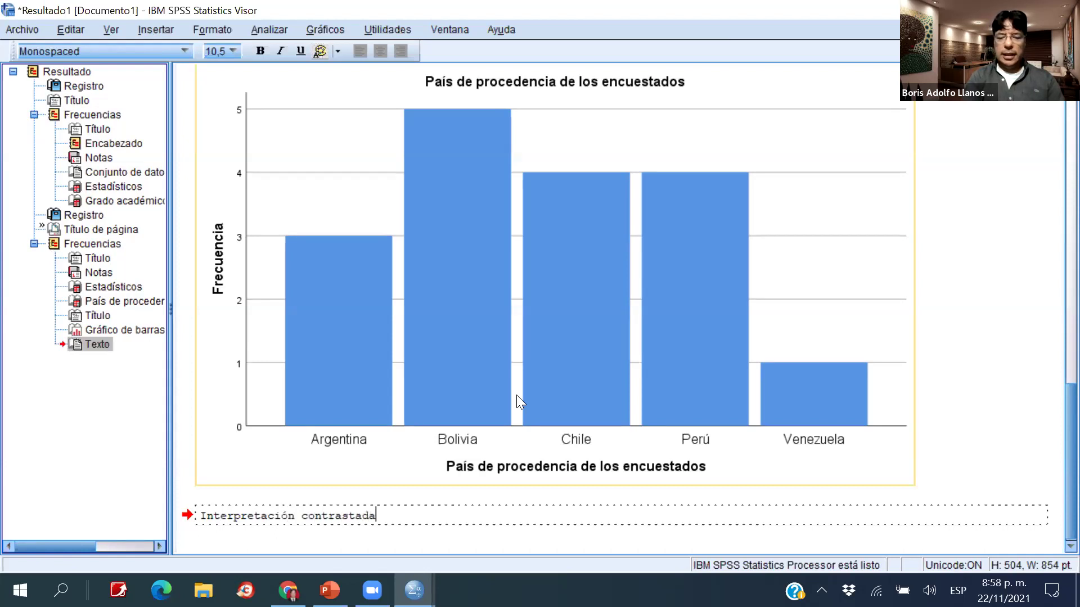
type(" con la teoría")
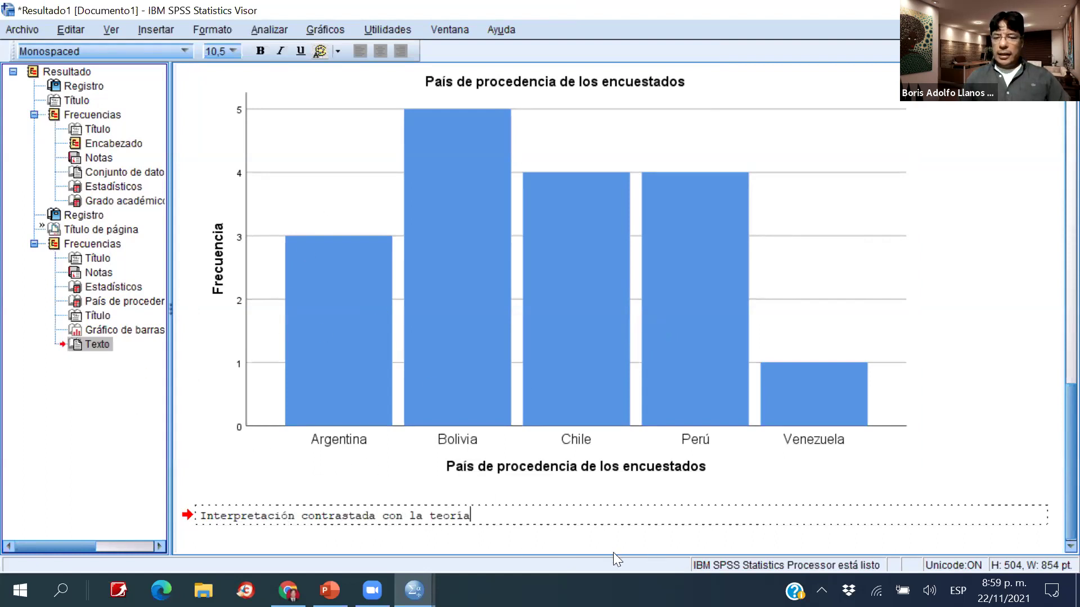
left_click(563, 538)
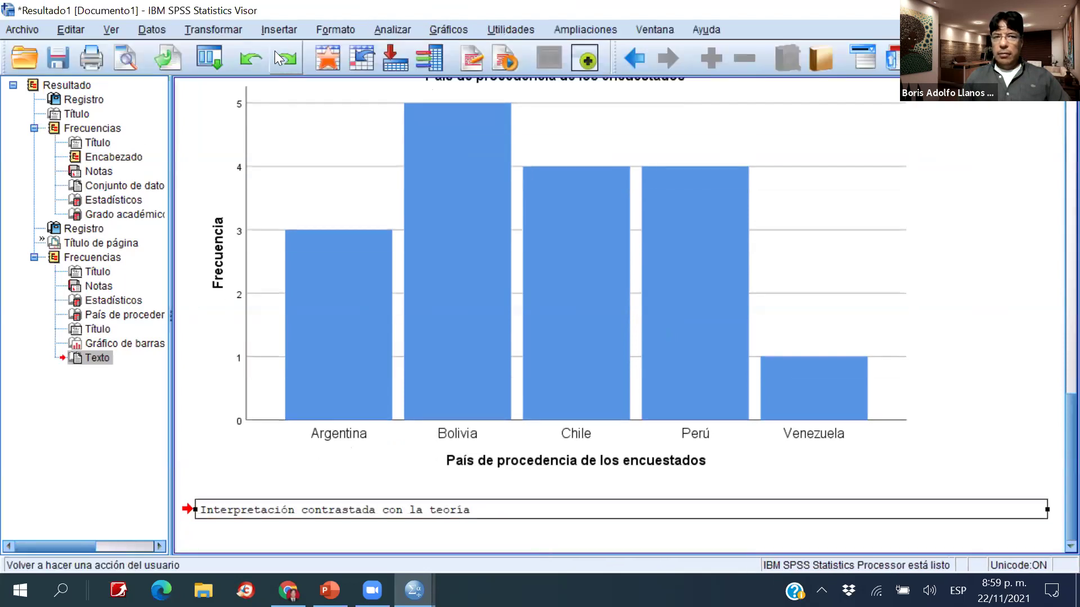
Switch to the Windows desktop, create a new text document with its default name and open it in Notepad.
left_click(280, 30)
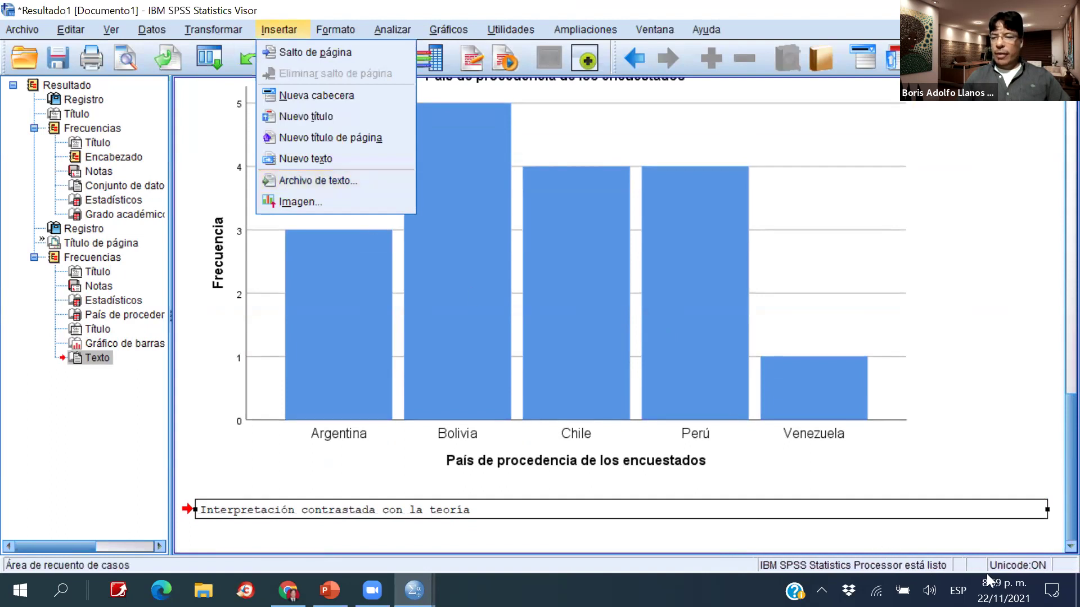
key("super+d")
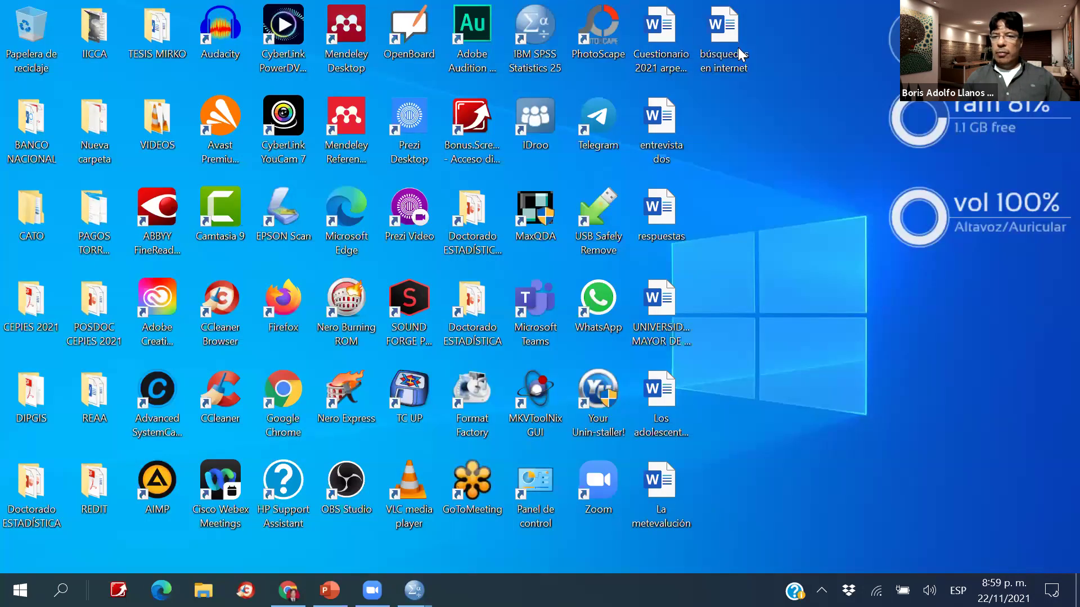
left_click(738, 47)
key("F2")
left_click(738, 224)
right_click(738, 224)
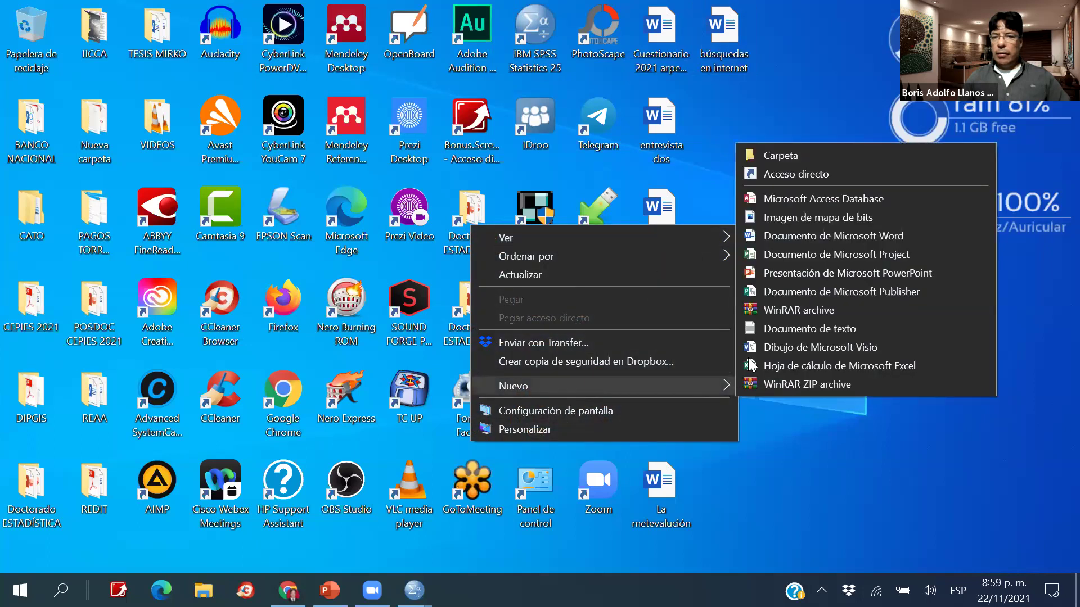
mouse_move(715, 385)
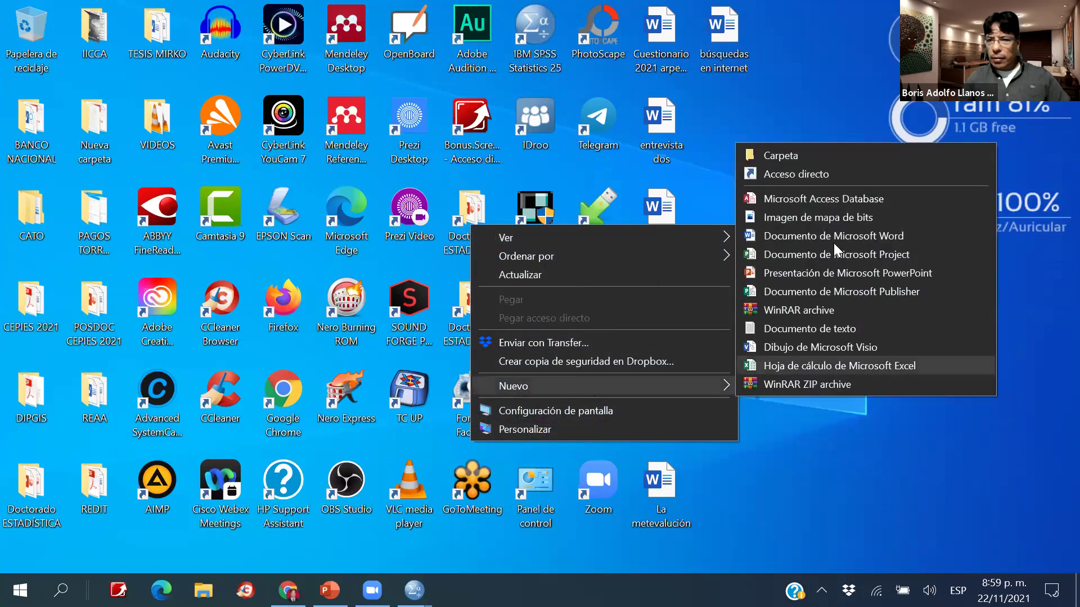
left_click(821, 329)
left_click(794, 208)
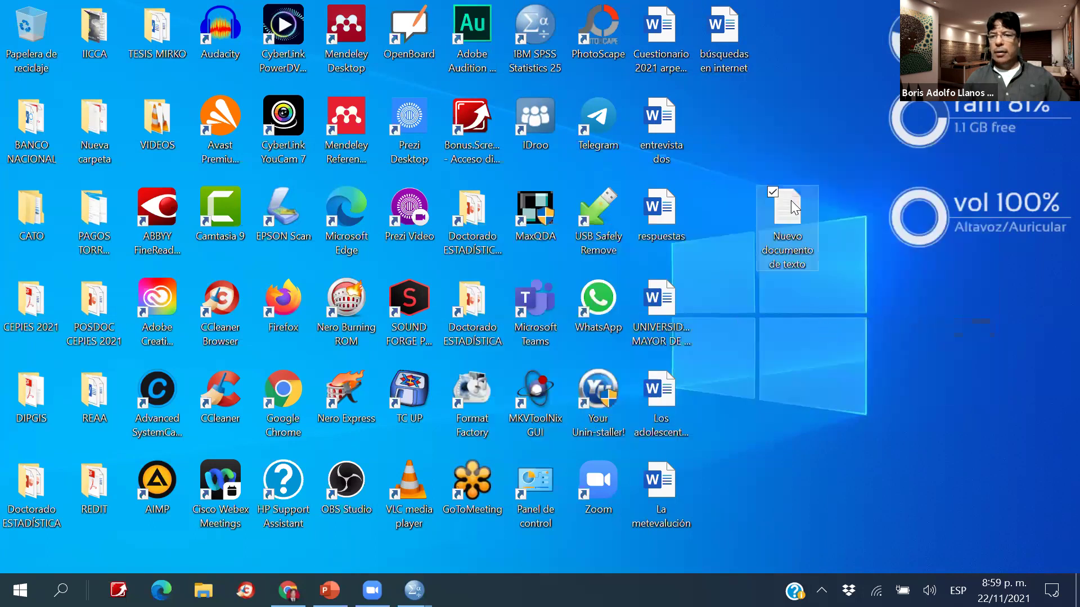
double_click(794, 208)
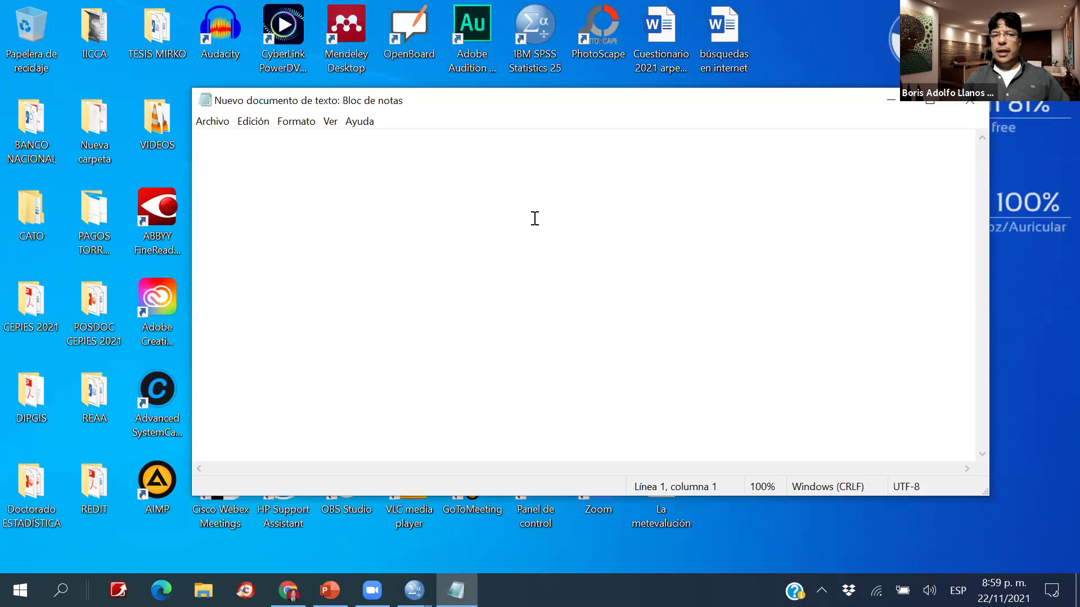
Write "este es un archivo de prueba" in the text document, followed by short filler lines such as "asds", "asd", "adsas", "da" and "sd".
type("este es un")
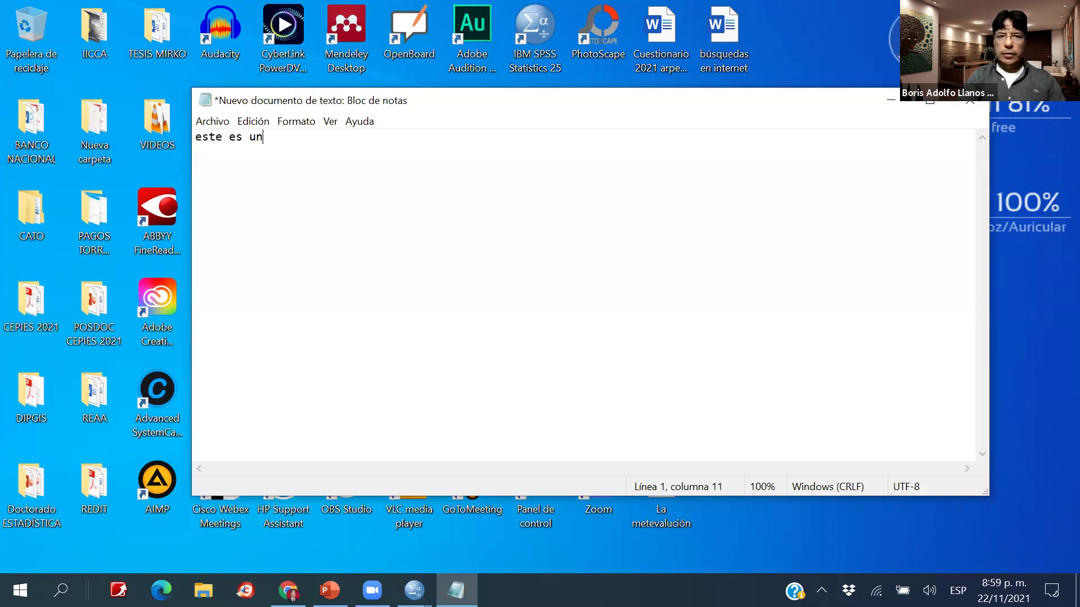
type(" archivo de ")
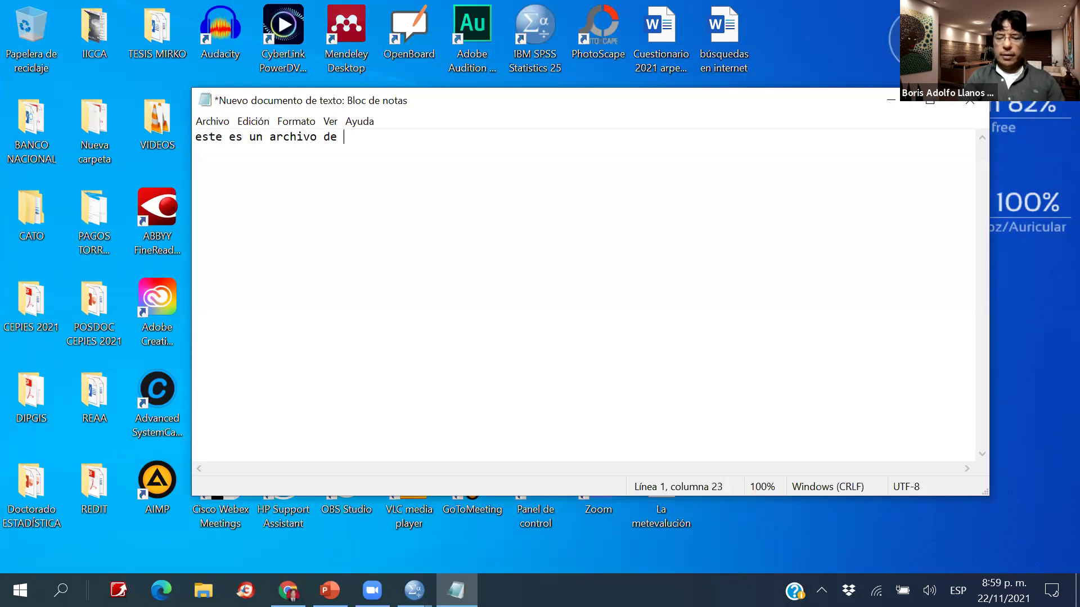
type("prueba{")
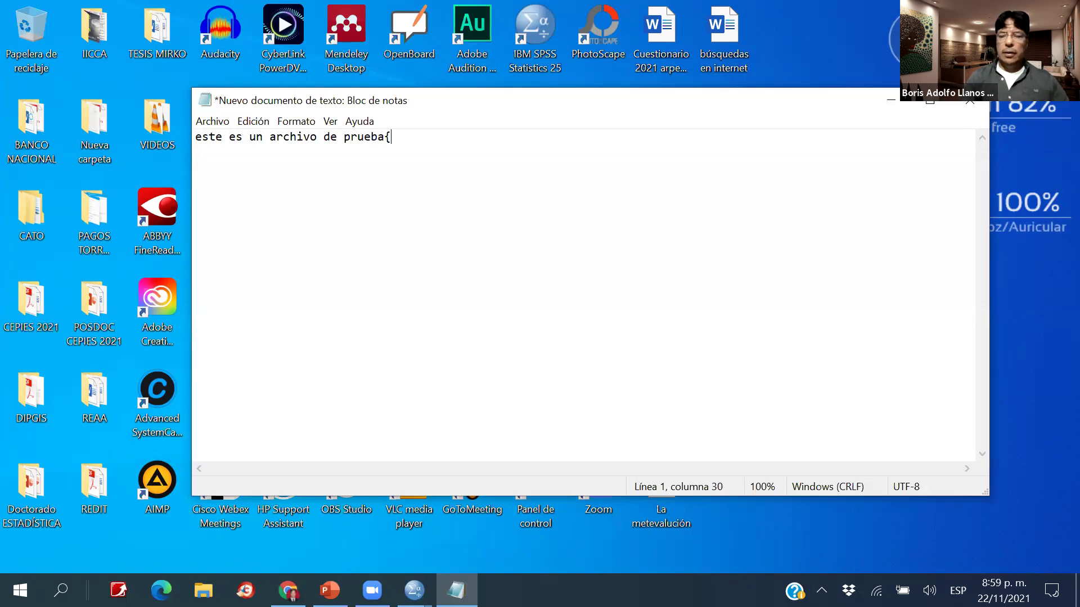
key("Return")
type("asds")
key("Return")
type("asd")
key("Return")
type("asd")
key("Return")
type("a")
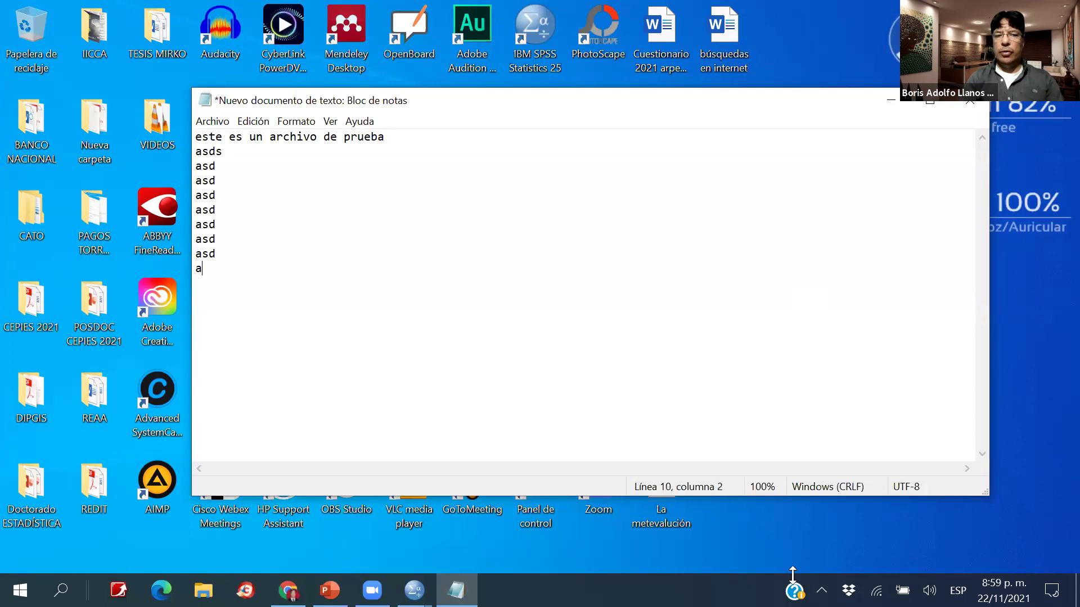
type("sd asd asd asd asd adsas da")
key("Return")
type("da")
key("Return")
type("sd")
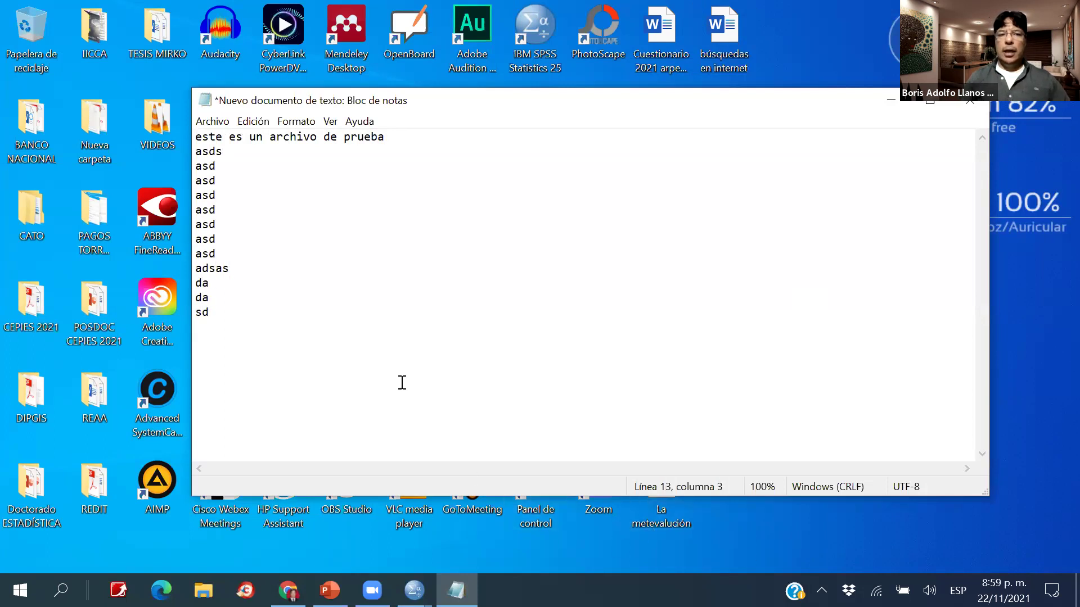
Save and close the text document, and switch back to the Resultado1 output in SPSS.
left_click(214, 121)
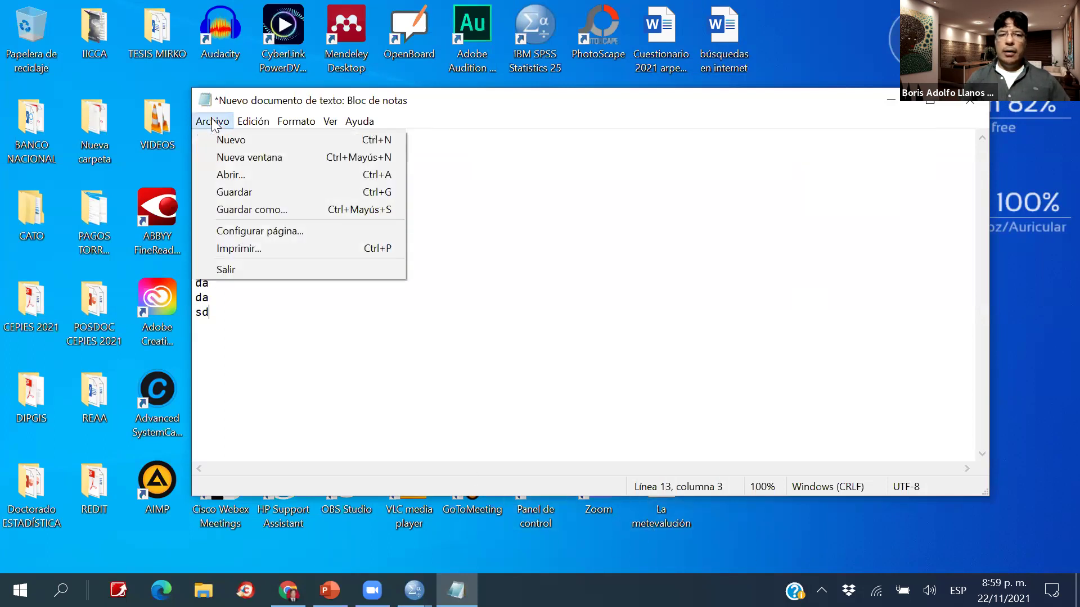
left_click(265, 192)
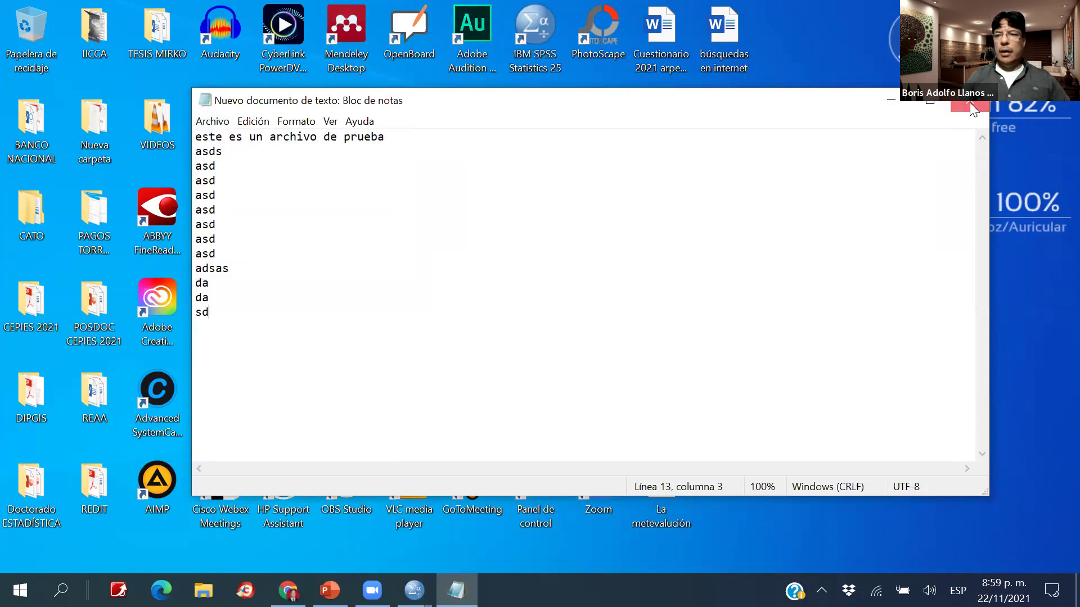
key("super+d")
mouse_move(433, 580)
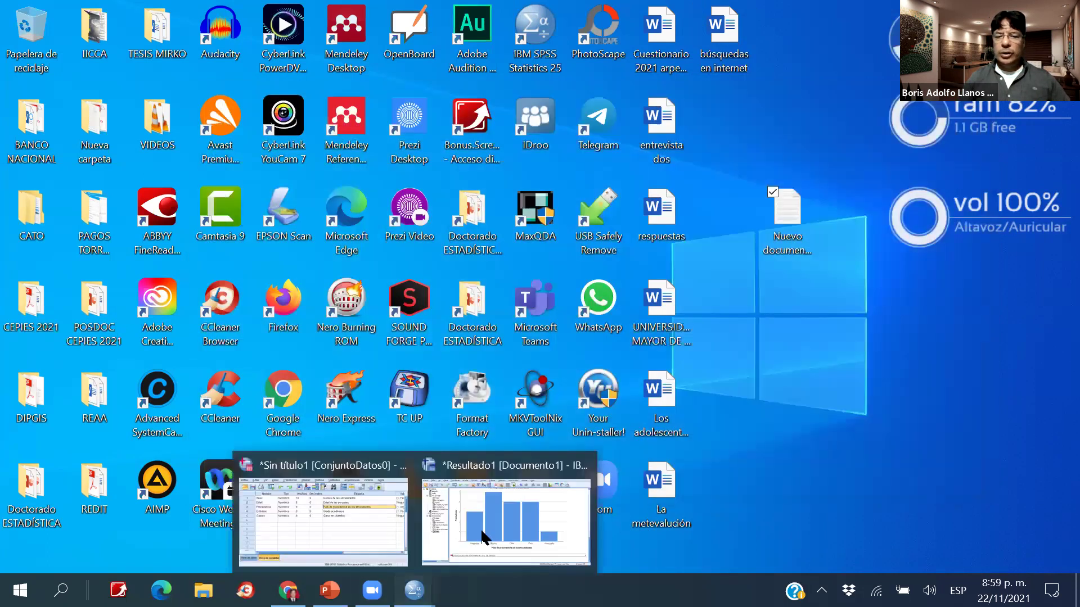
left_click(436, 471)
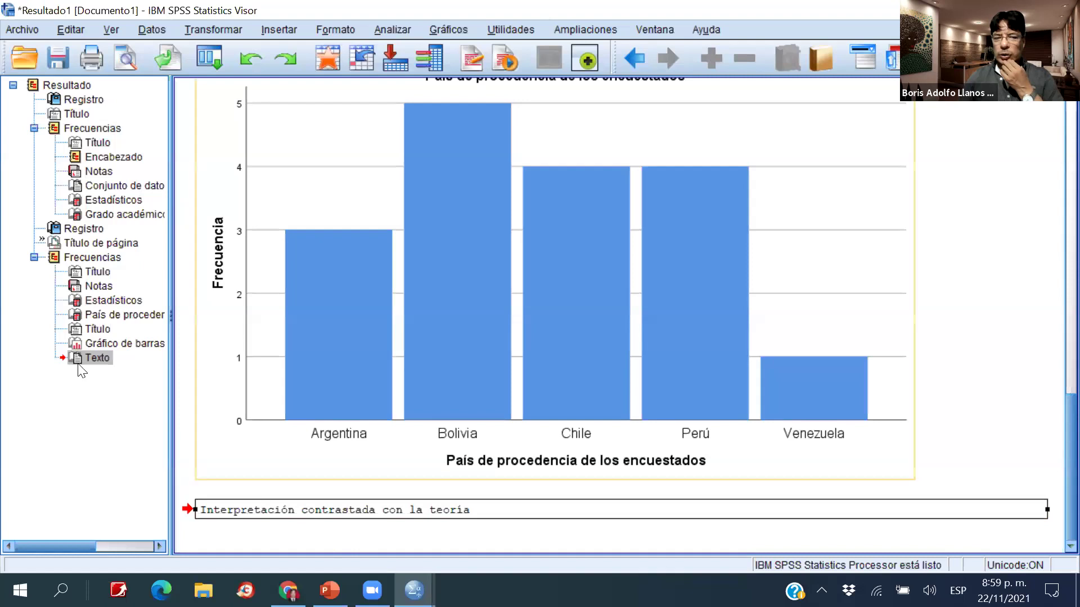
Insert the text file "Nuevo documento de texto.txt" from the desktop after the interpretation text.
left_click(304, 537)
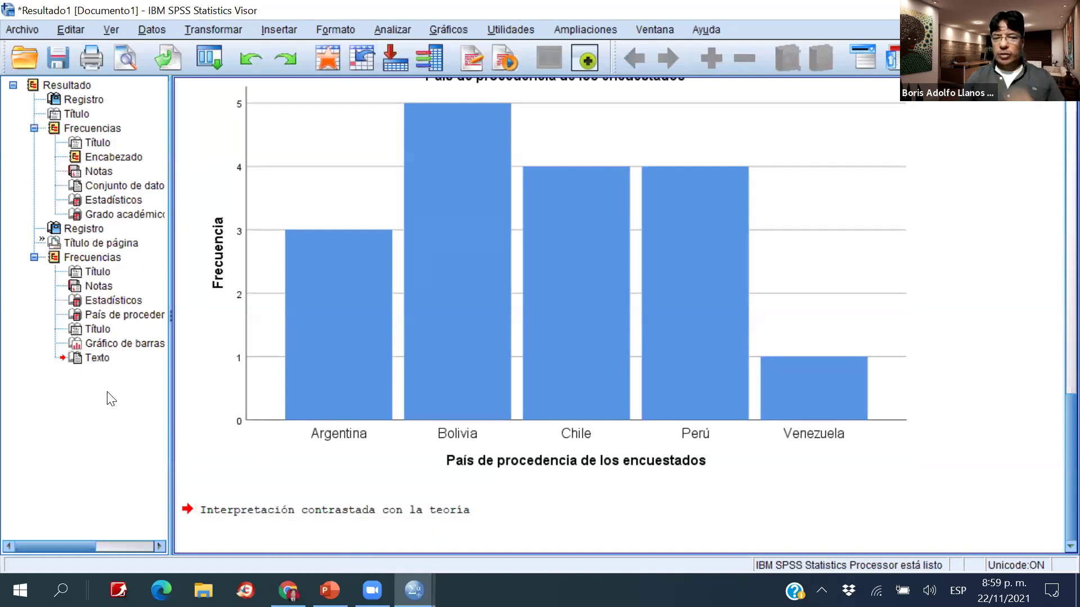
left_click(92, 357)
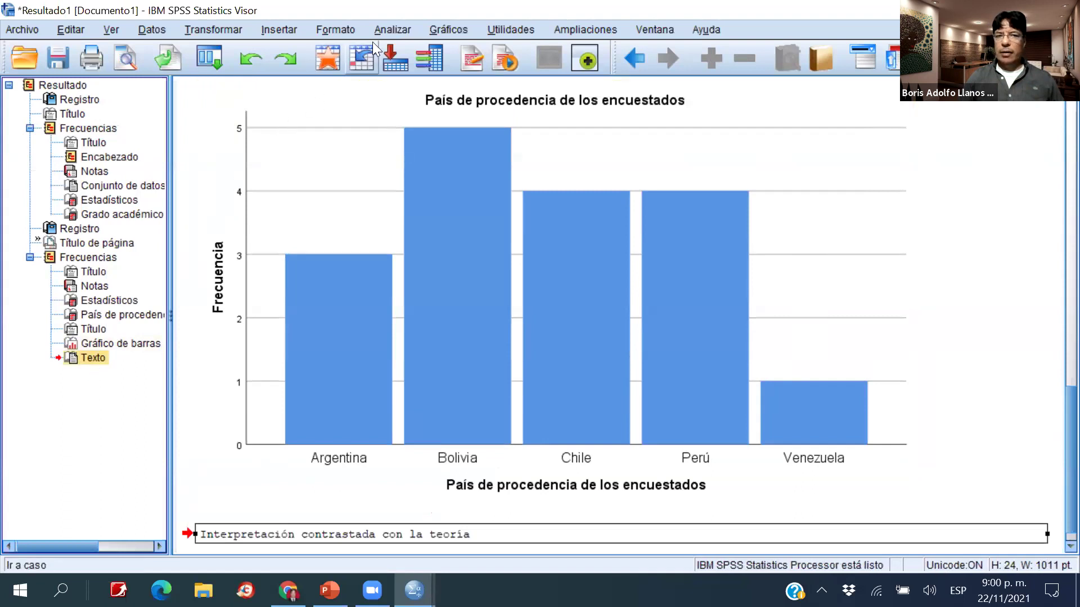
left_click(278, 30)
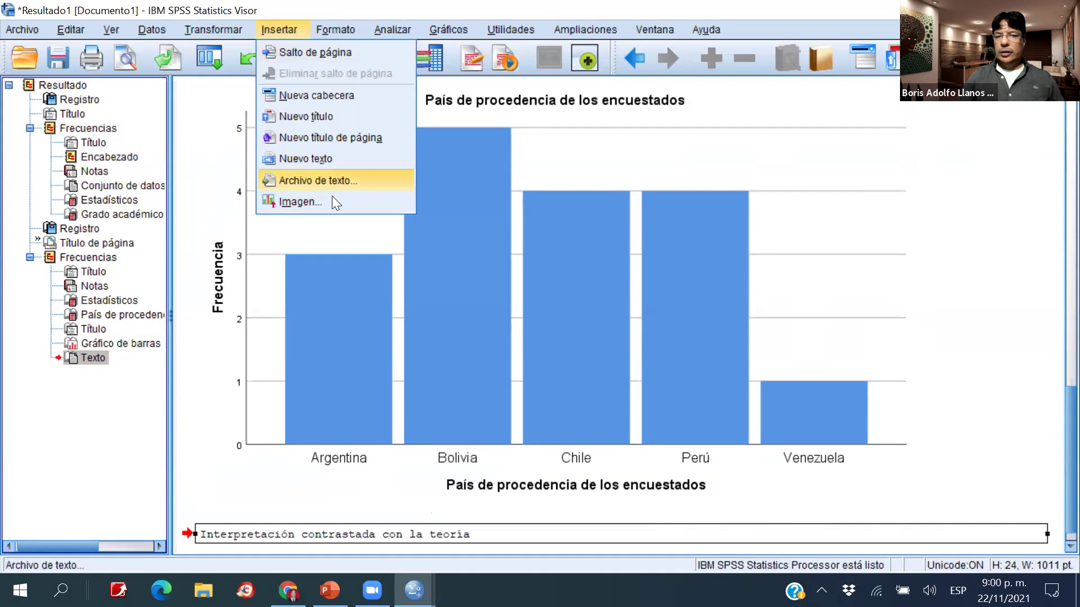
left_click(349, 188)
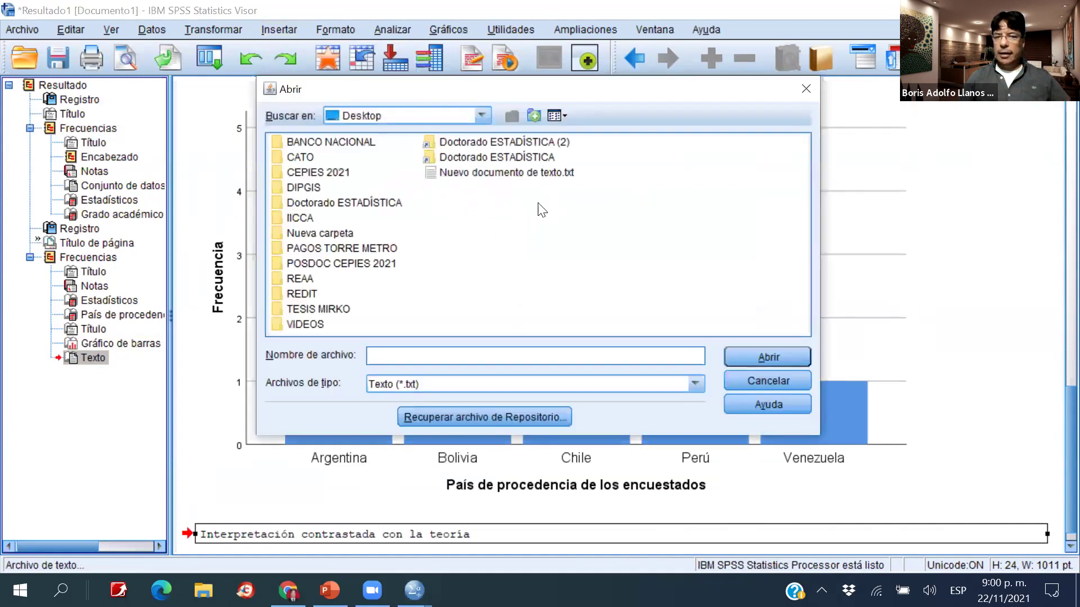
left_click(528, 176)
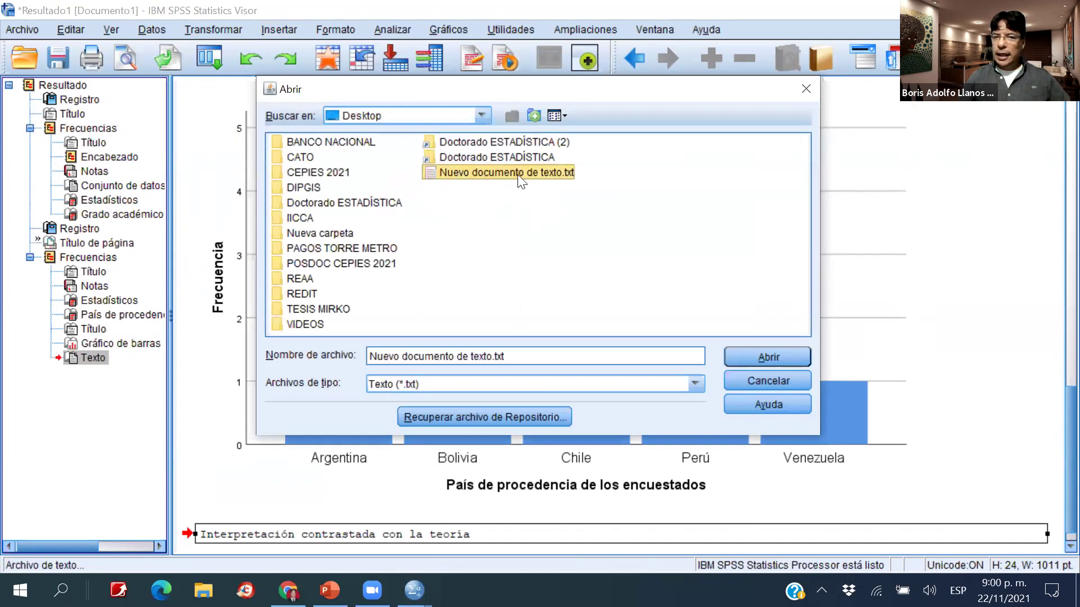
left_click(758, 357)
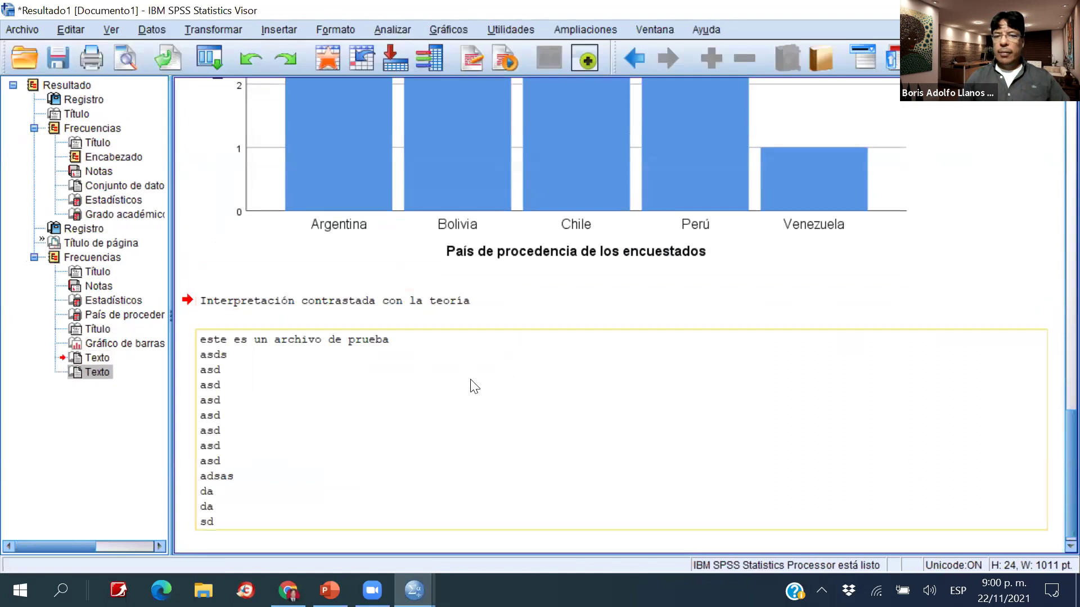
Delete the text block inserted from the test file.
left_click(271, 537)
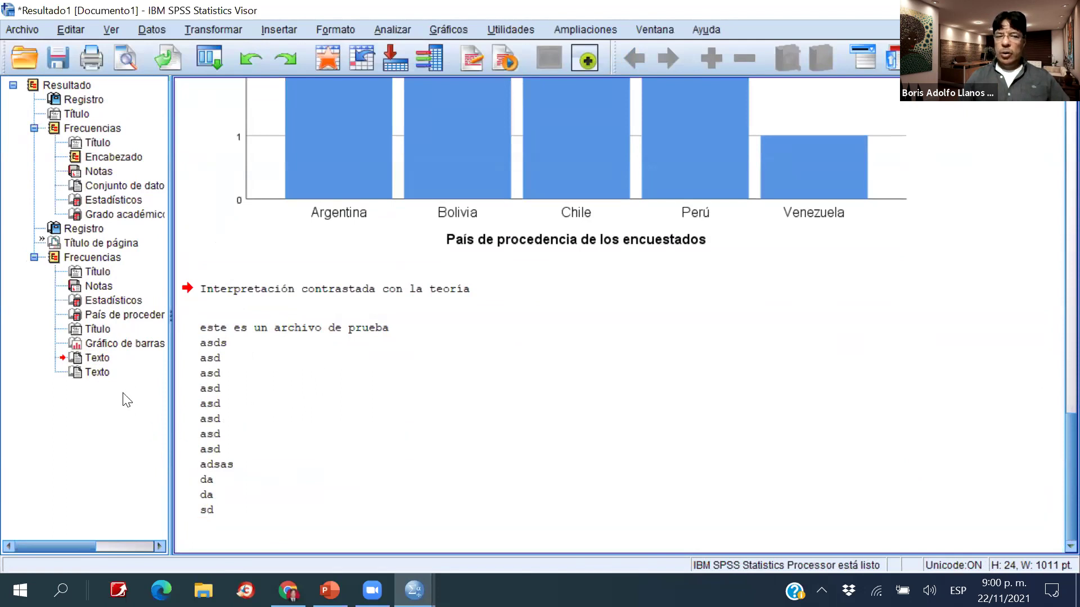
left_click(97, 373)
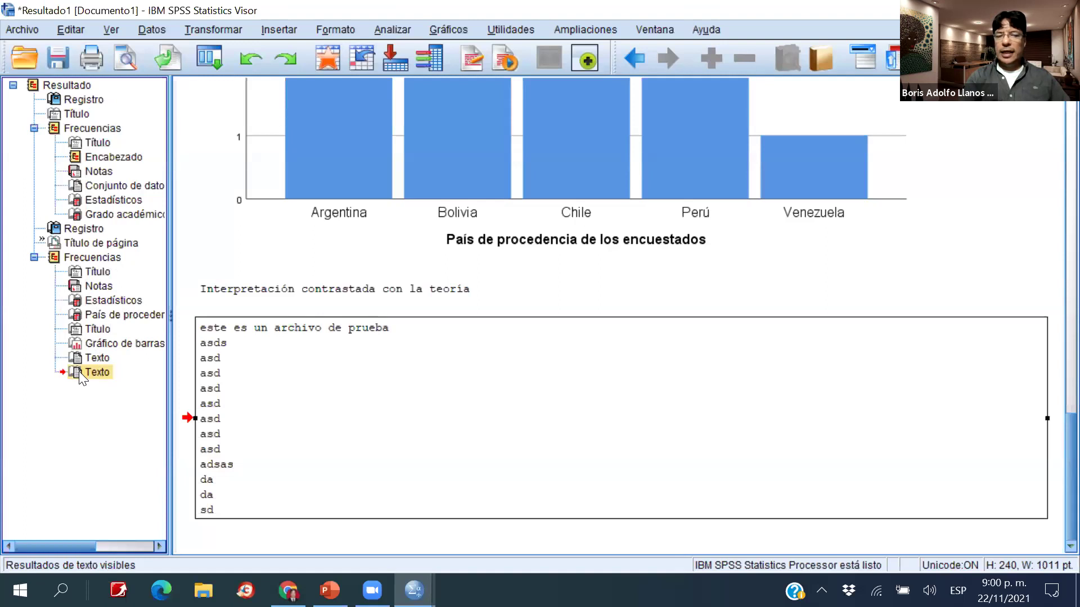
key("Delete")
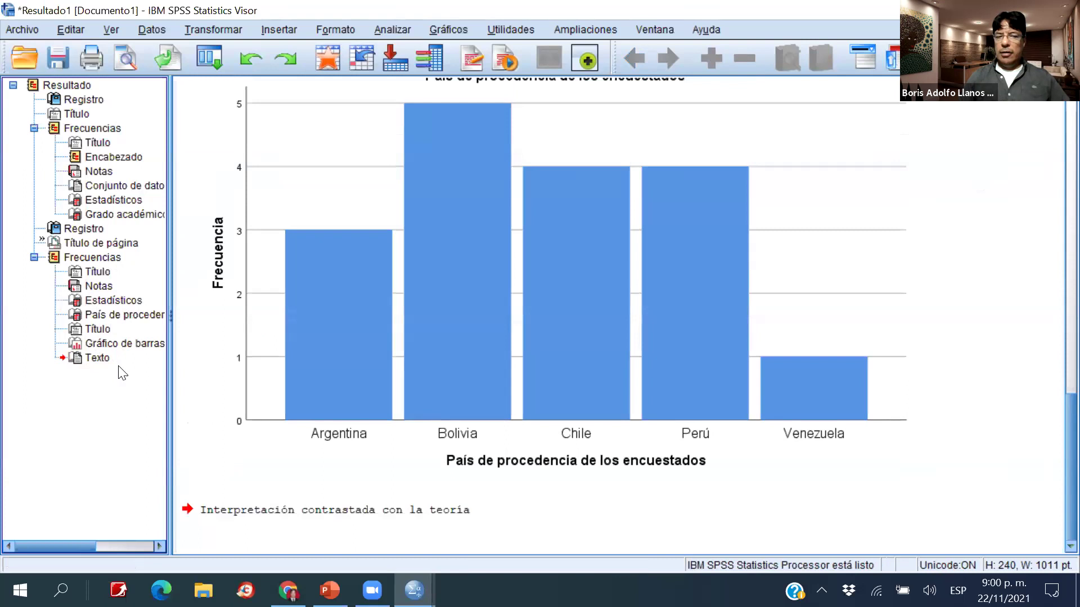
Insert the image "Jitsi-Logo.wine.png" from the Imágenes library after the interpretation text.
left_click(283, 29)
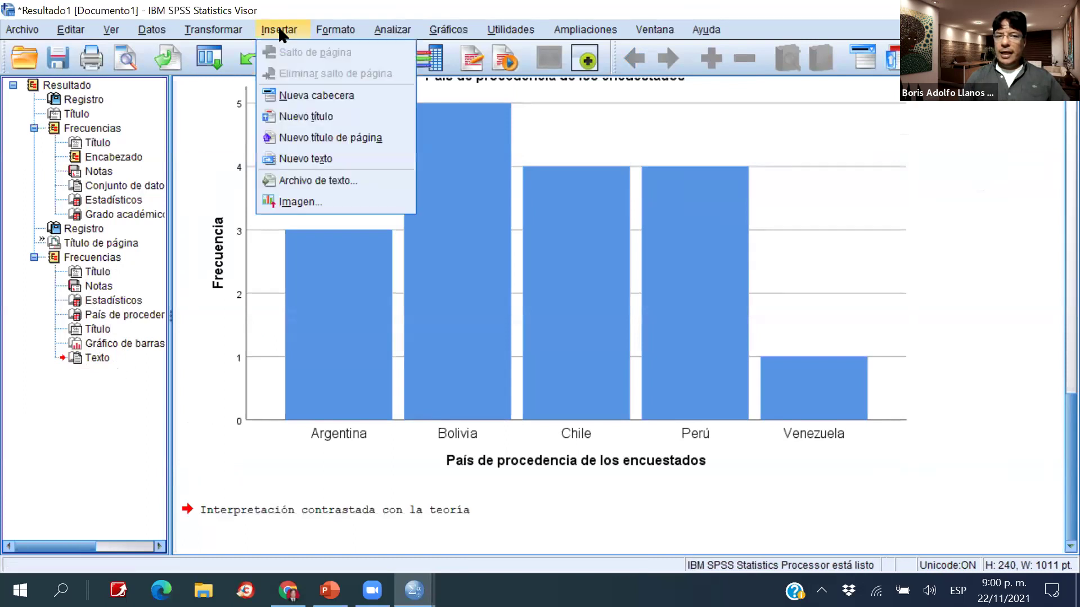
left_click(313, 199)
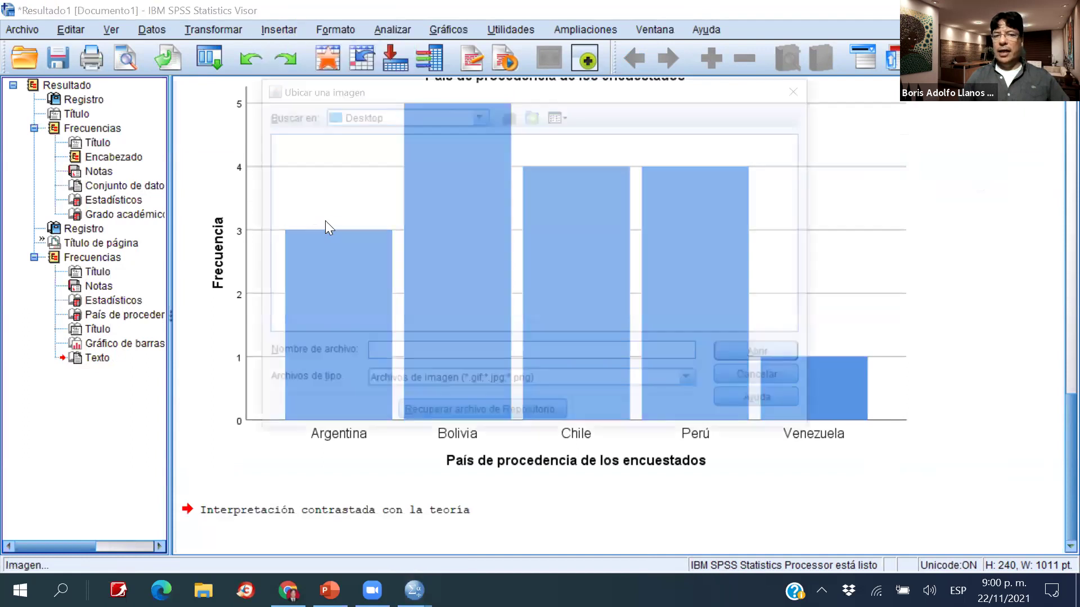
left_click(482, 117)
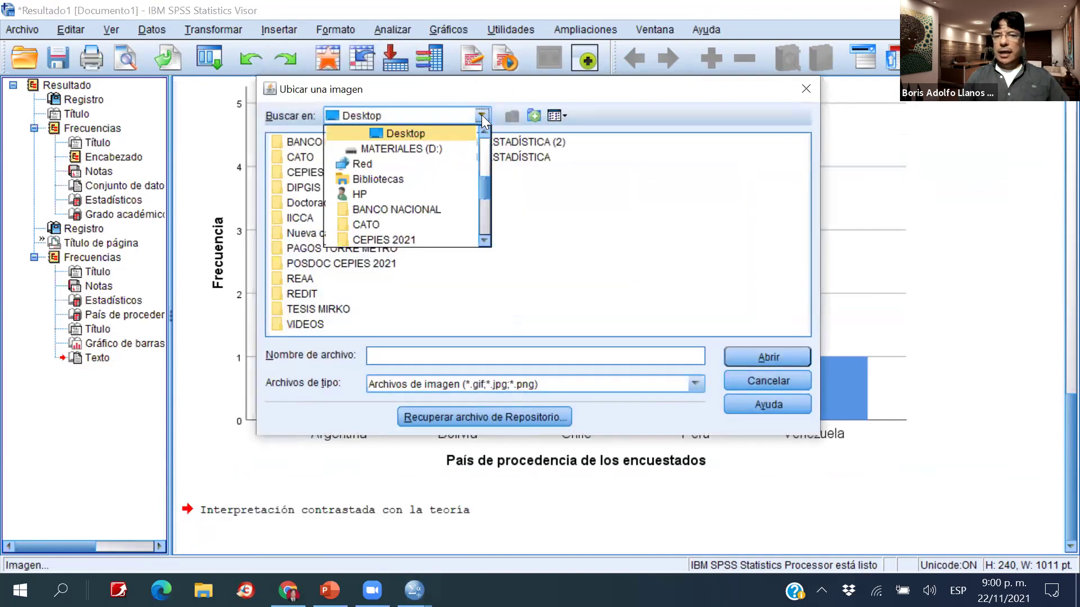
left_click(387, 180)
double_click(314, 188)
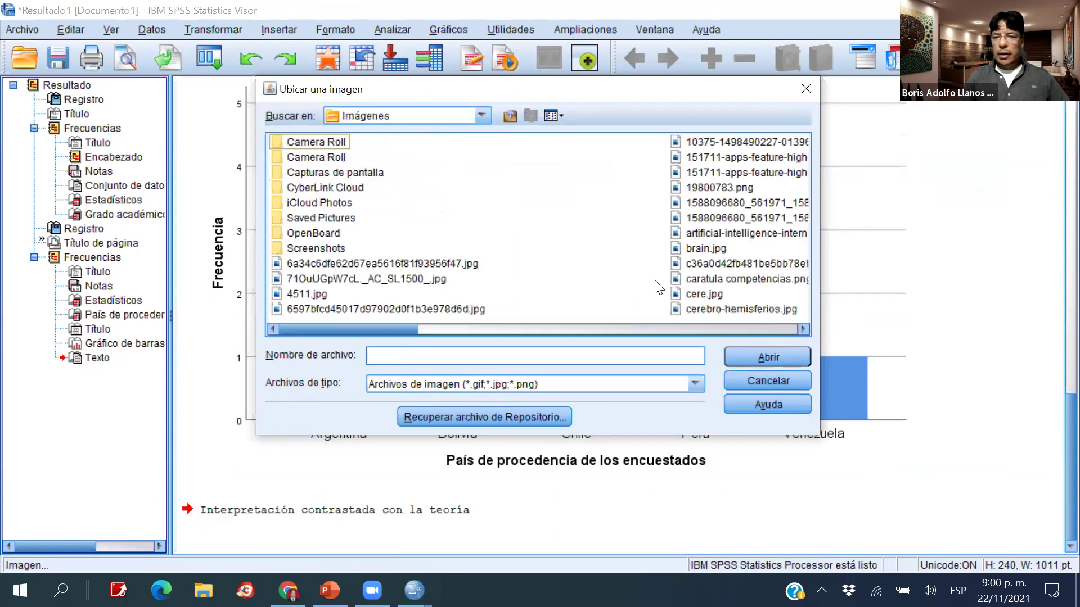
scroll(659, 288, "right", 2)
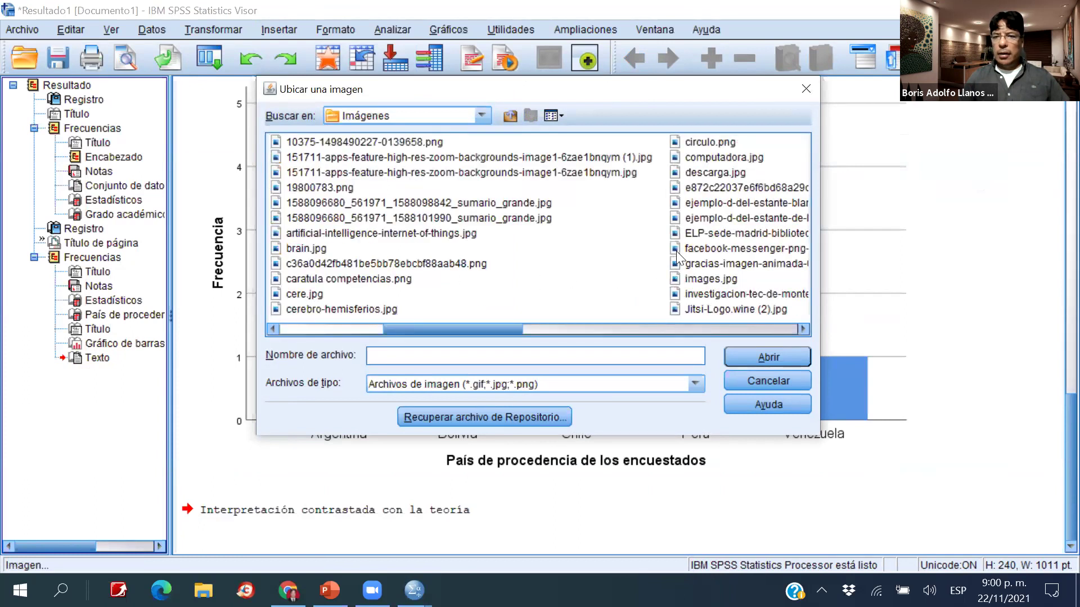
scroll(676, 251, "right", 2)
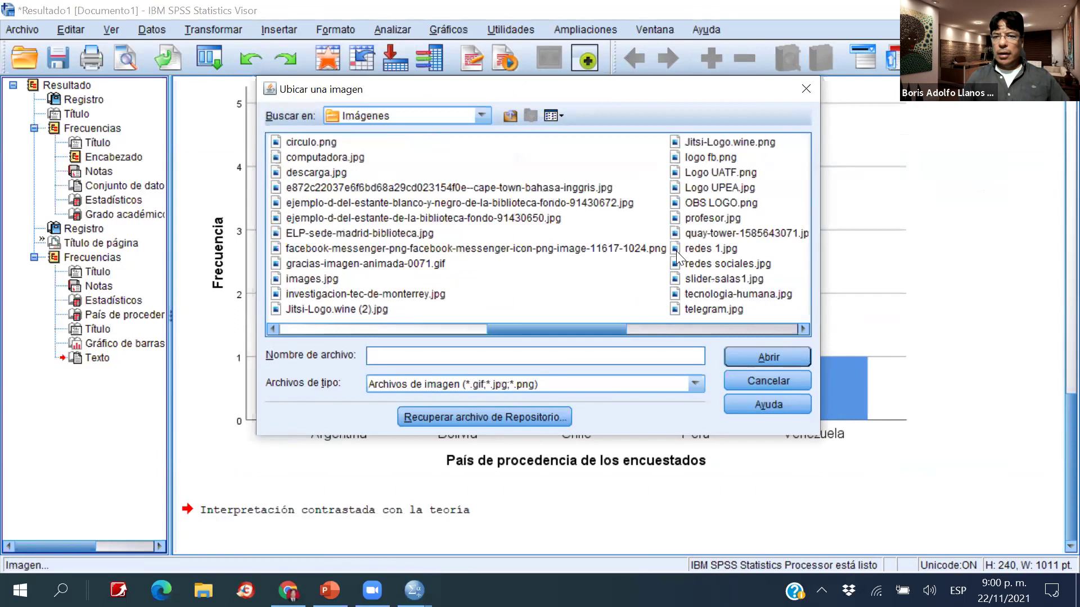
left_click(739, 143)
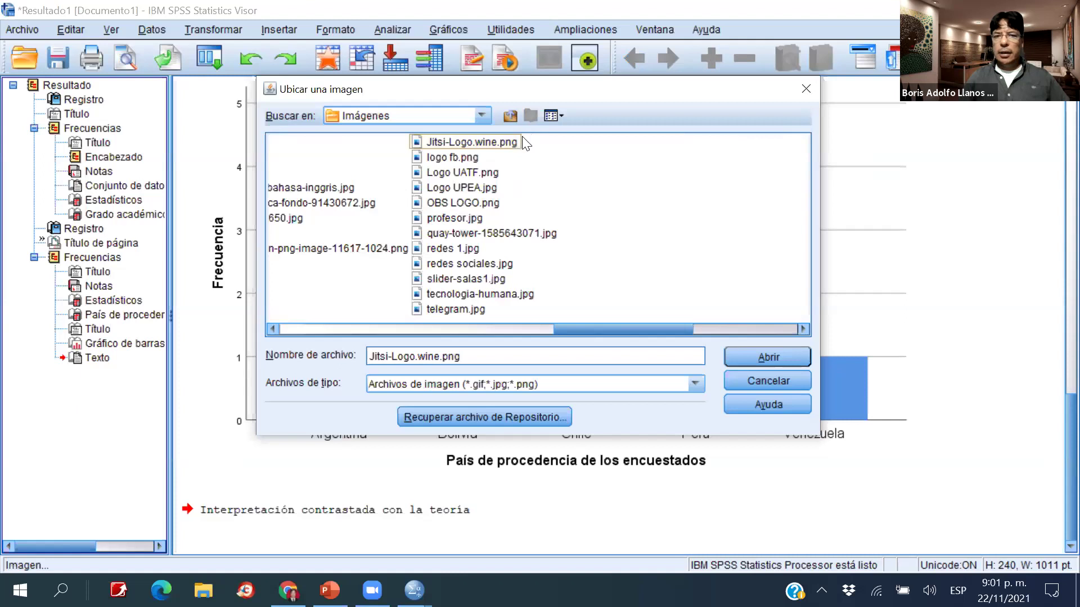
double_click(502, 143)
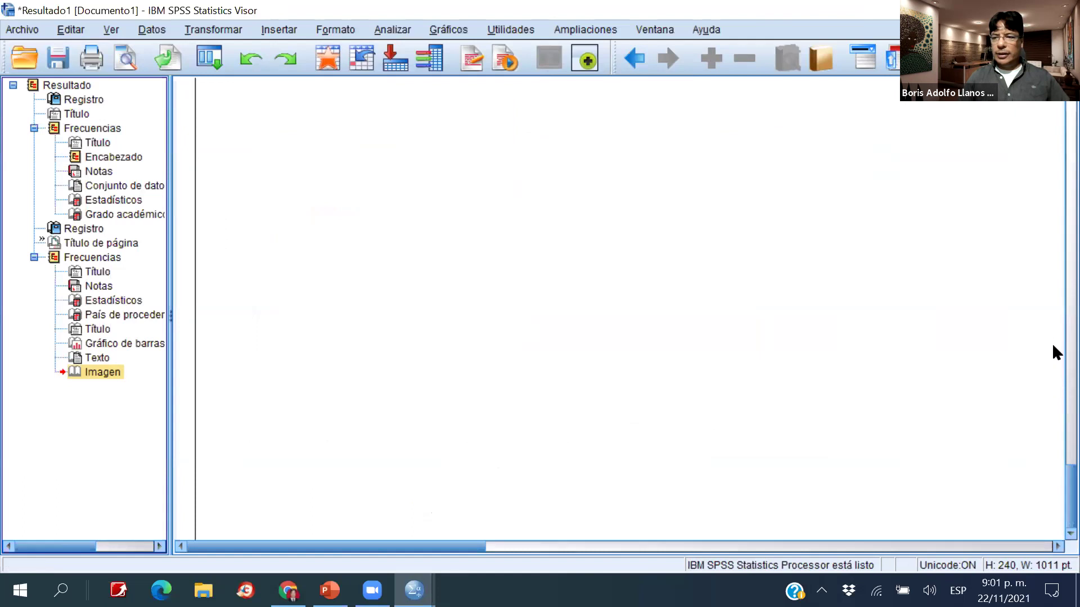
Delete the inserted Jitsi logo image from the output.
left_click(102, 372)
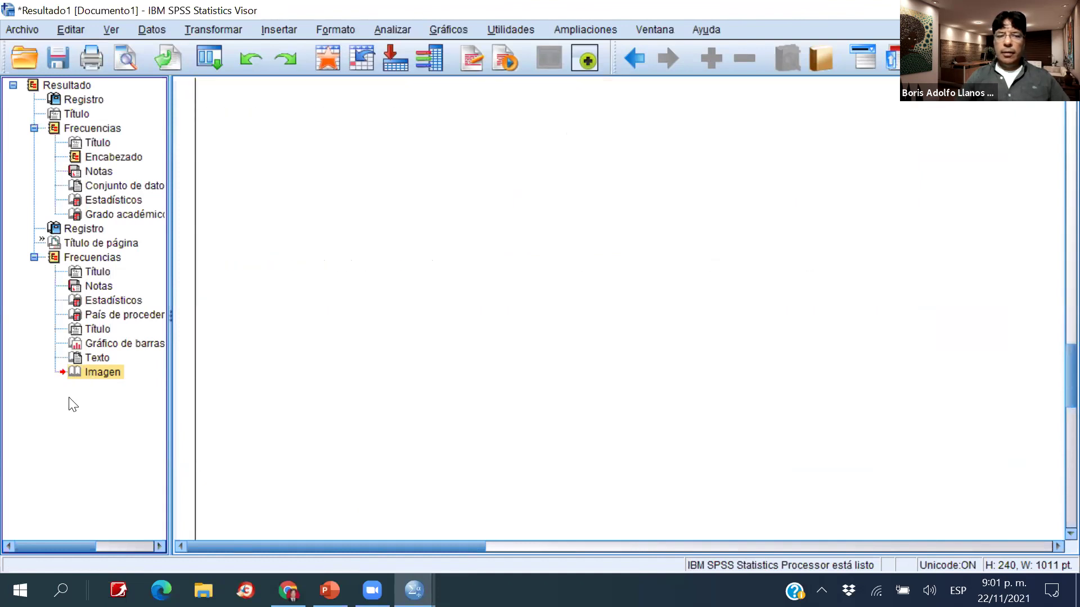
key("Delete")
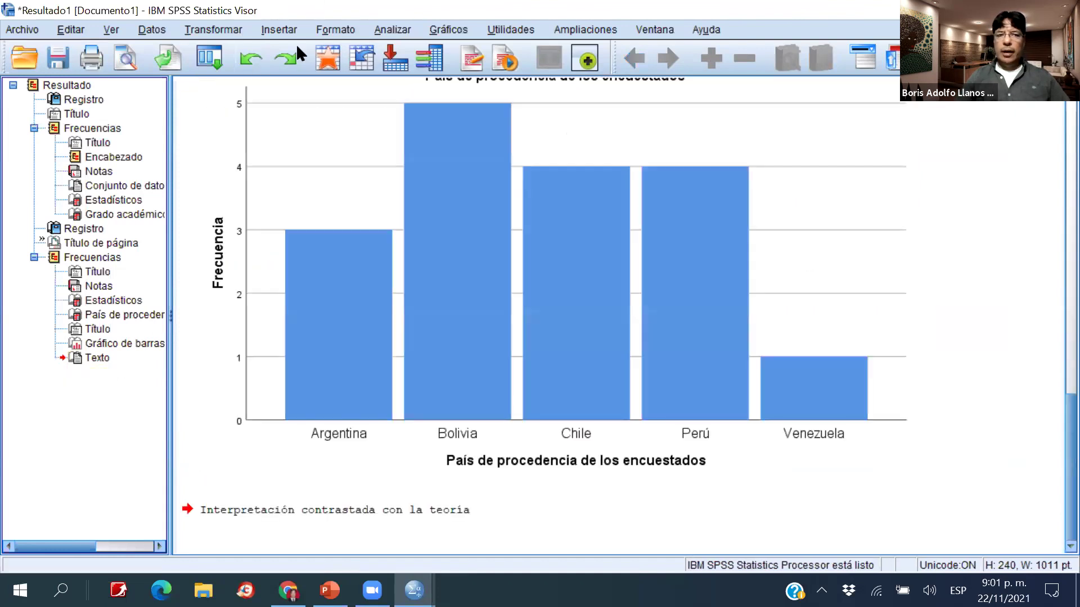
Insert the image "telegram.jpg" from the Imágenes library after the interpretation text.
left_click(279, 29)
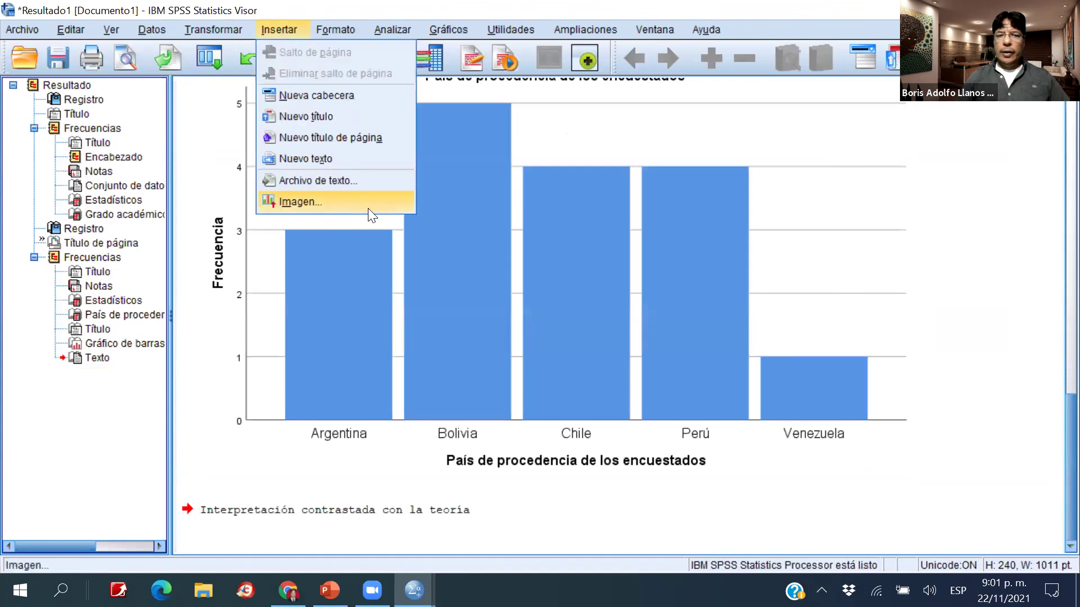
left_click(315, 202)
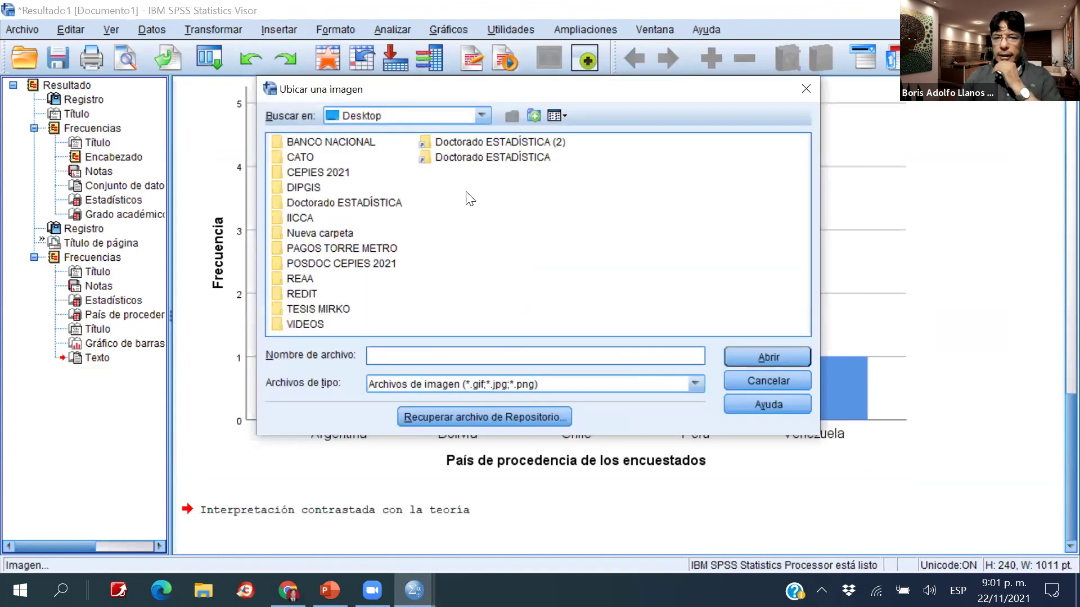
left_click(481, 116)
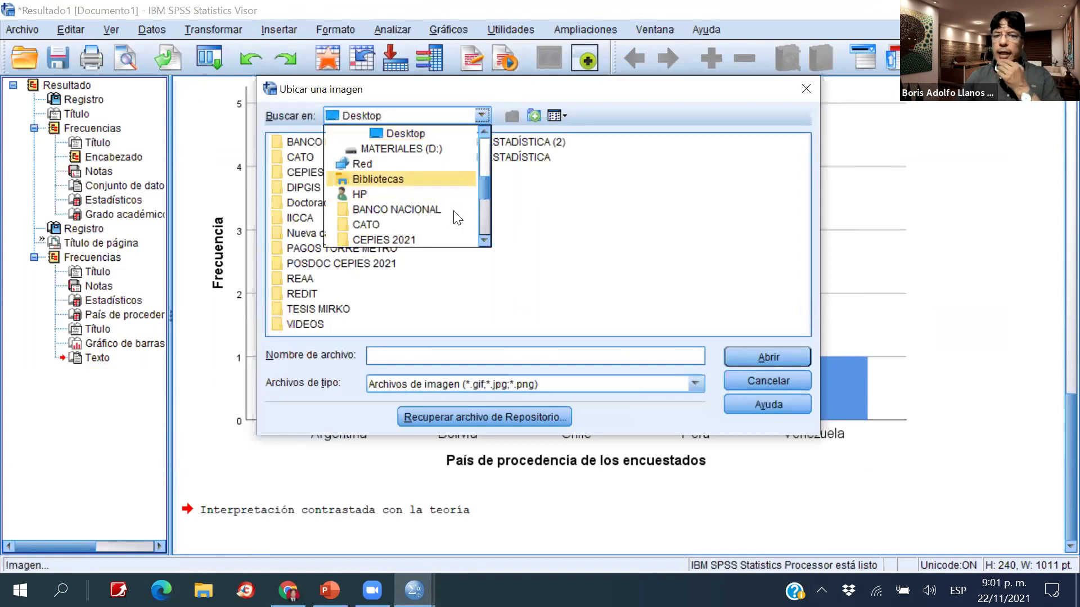
left_click(396, 178)
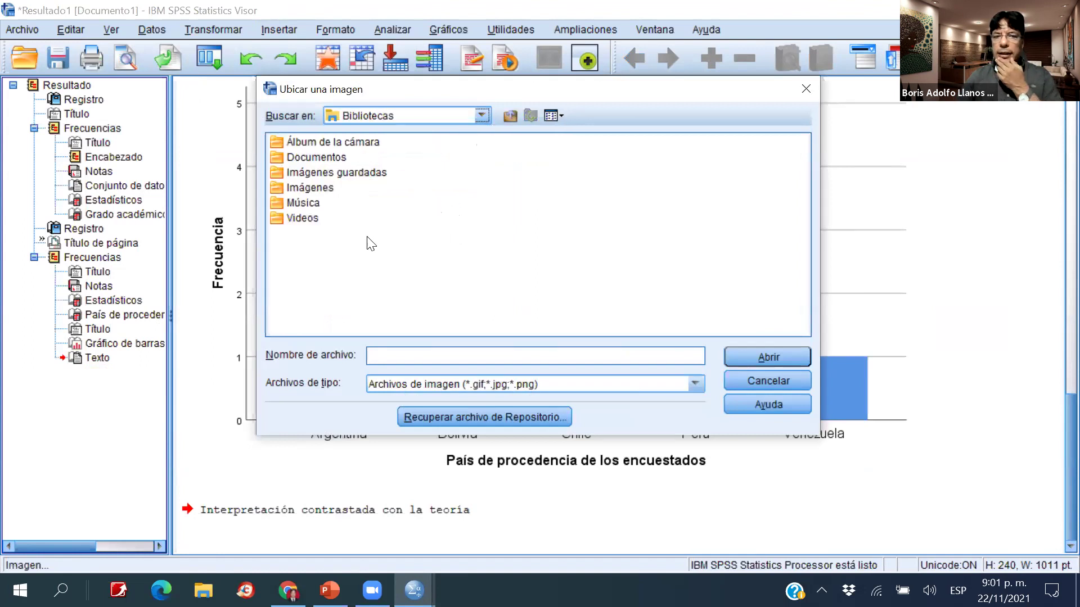
double_click(316, 188)
scroll(427, 285, "down", 1)
scroll(427, 285, "down", 2)
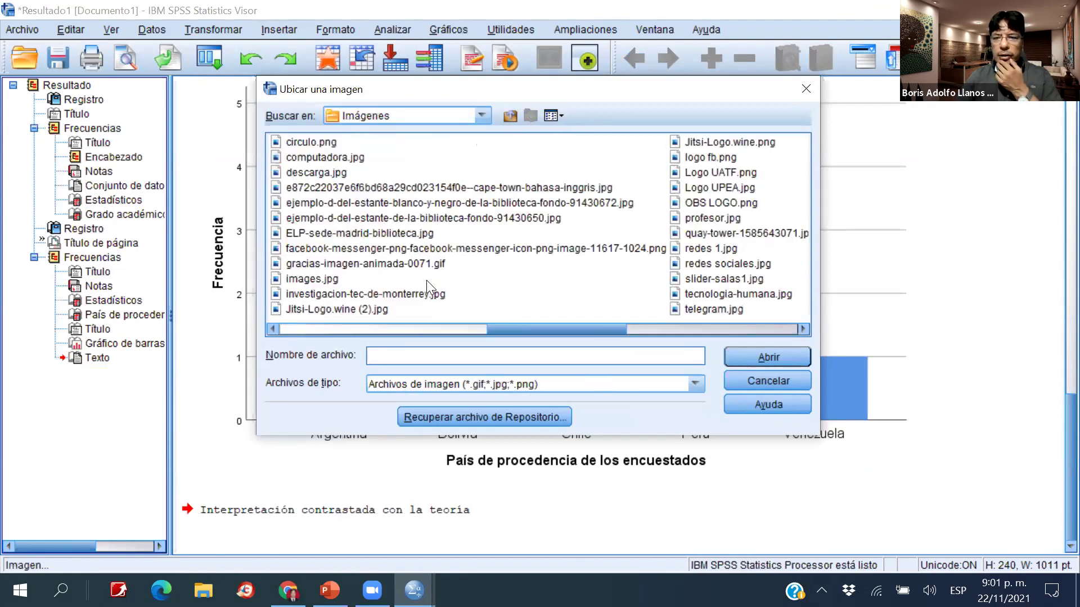
double_click(304, 313)
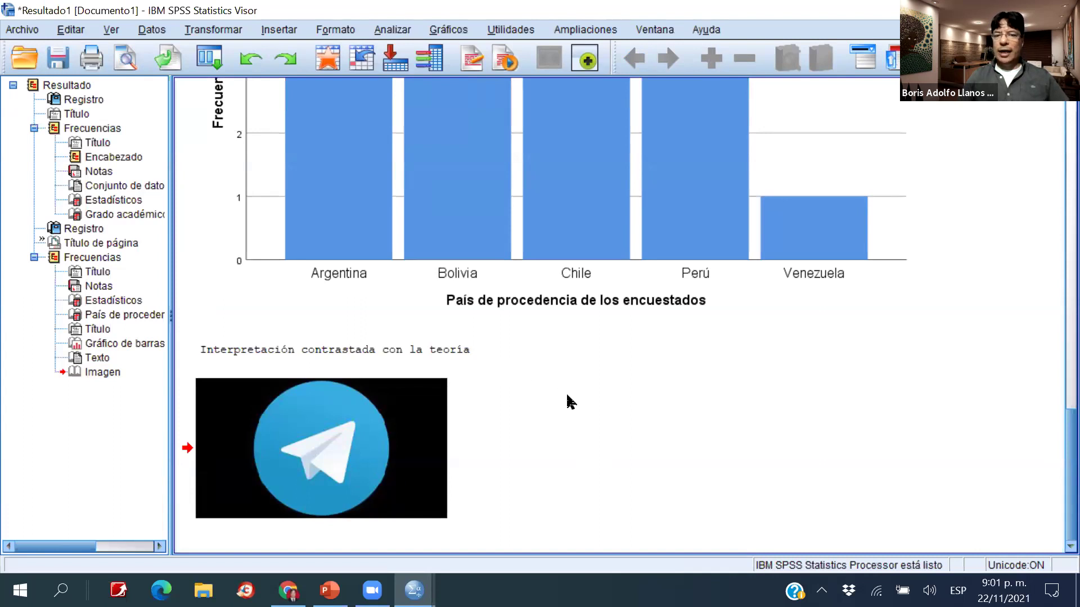
left_click(563, 350)
left_click(520, 318)
left_click(541, 344)
left_click(534, 309)
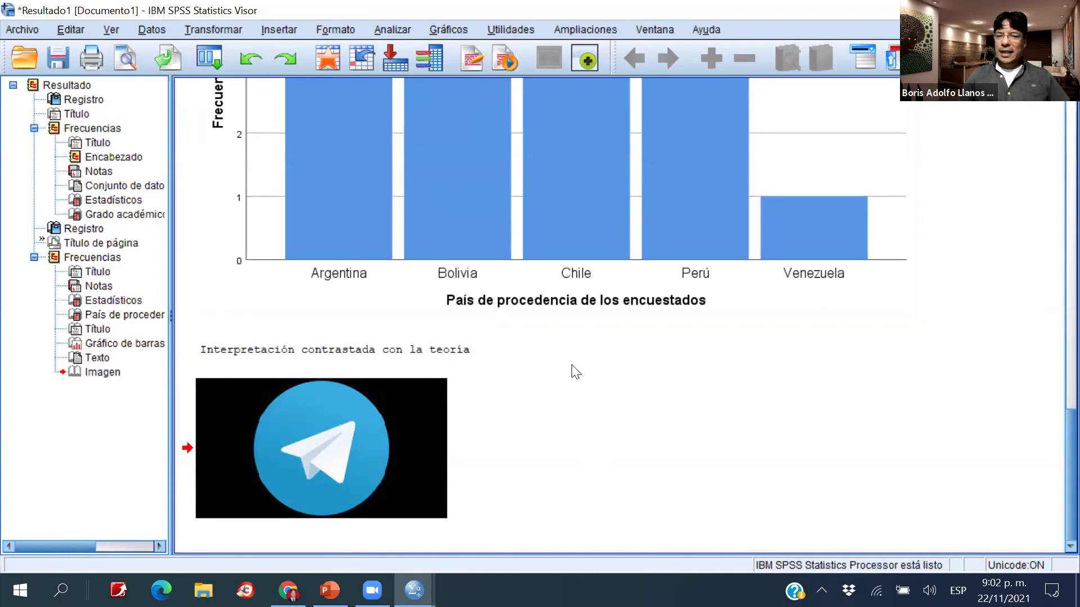
Save the output to the desktop as the viewer file "Resultado1" in .spv format.
scroll(657, 318, "up", 15)
scroll(658, 318, "up", 5)
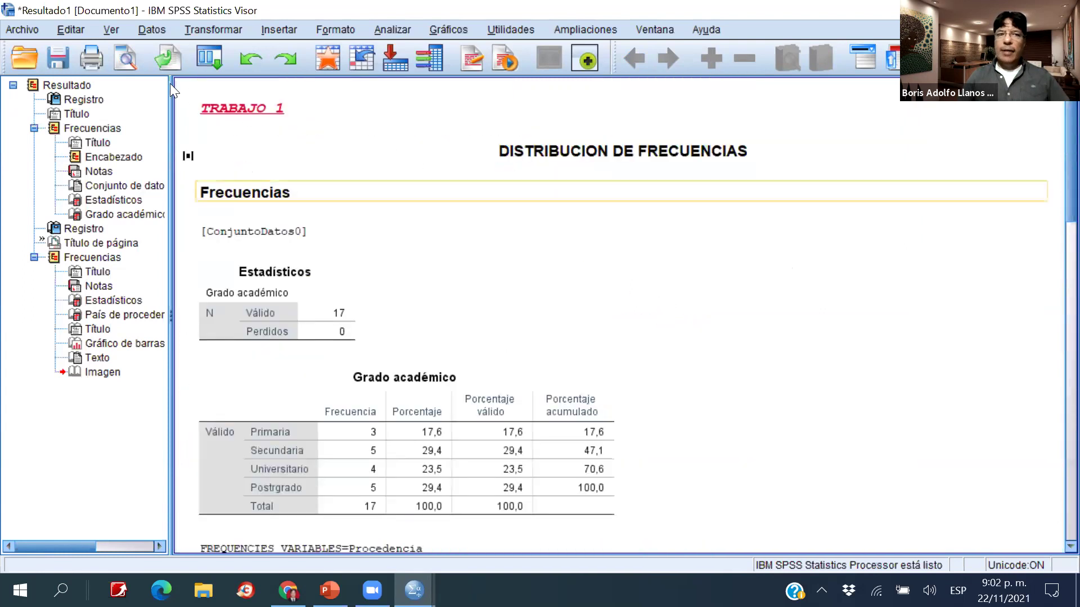
left_click(22, 29)
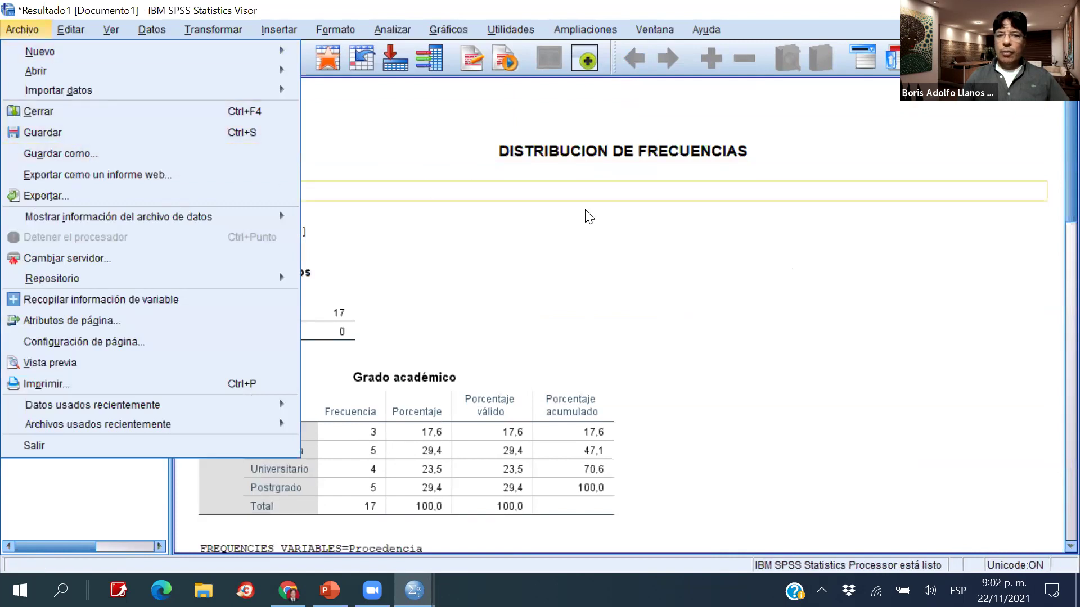
left_click(651, 260)
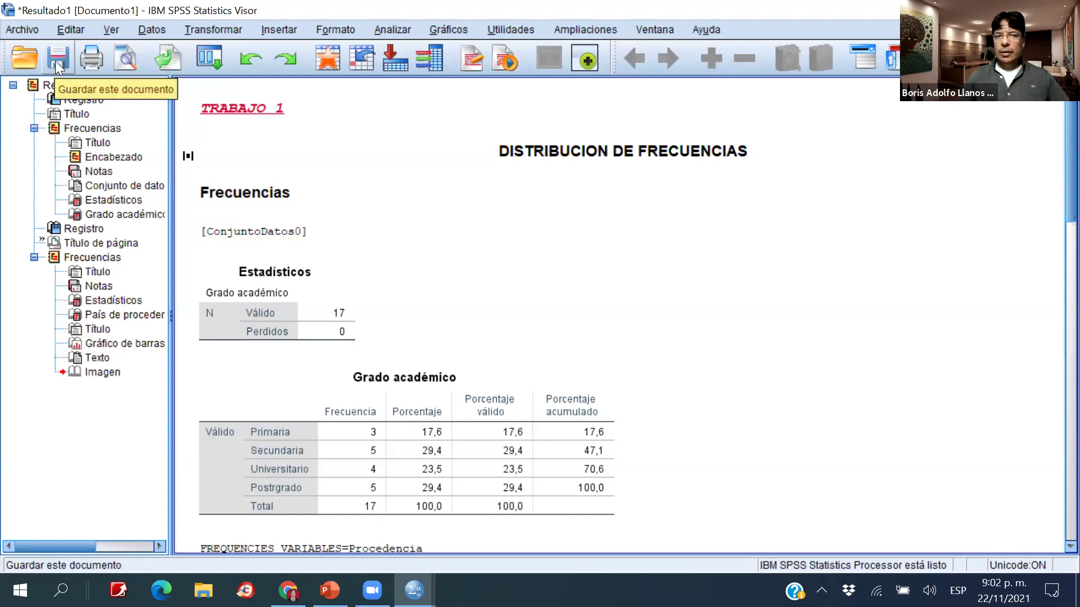
left_click(22, 28)
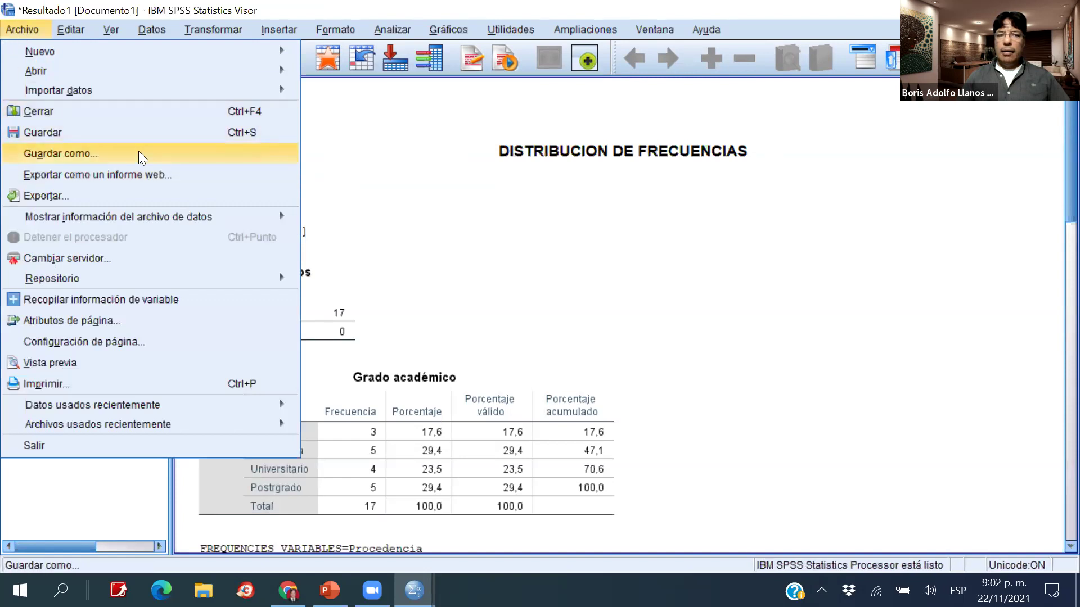
key("Return")
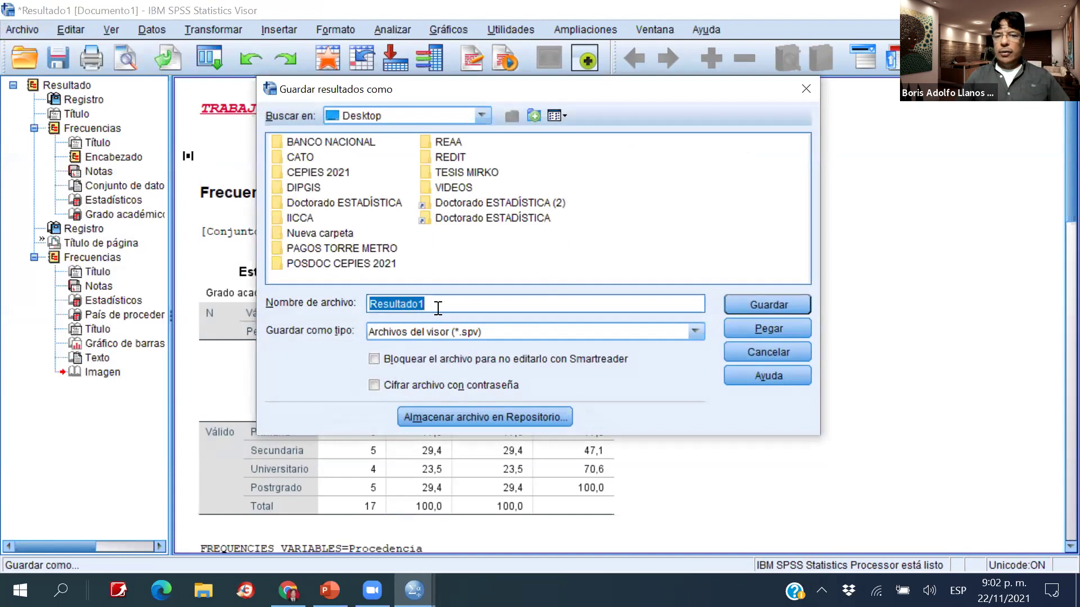
left_click(790, 305)
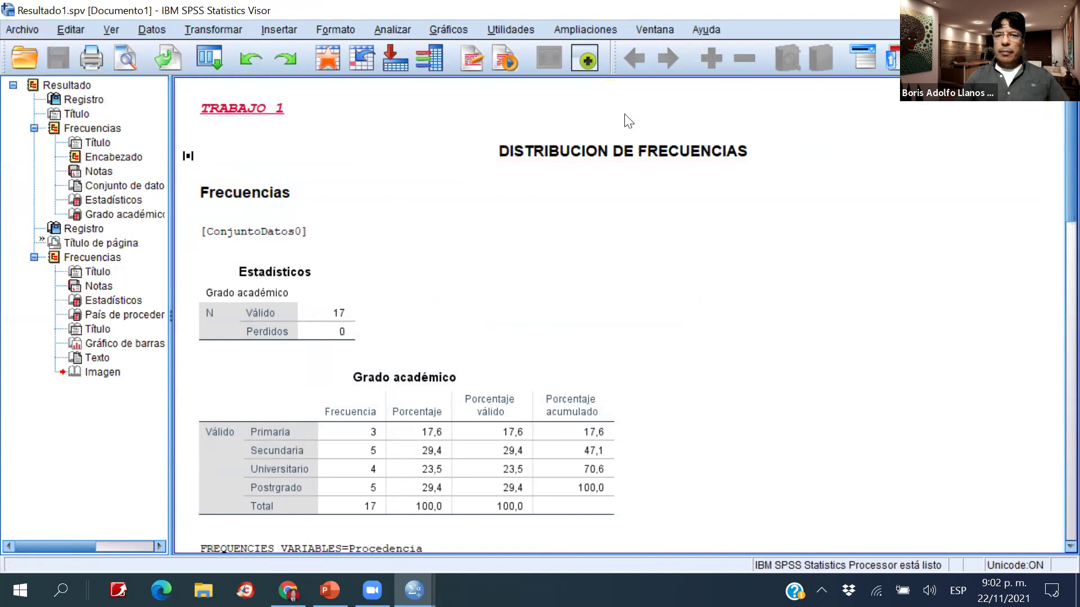
Switch to the untitled dataset's data editor window and maximize it.
key("super+d")
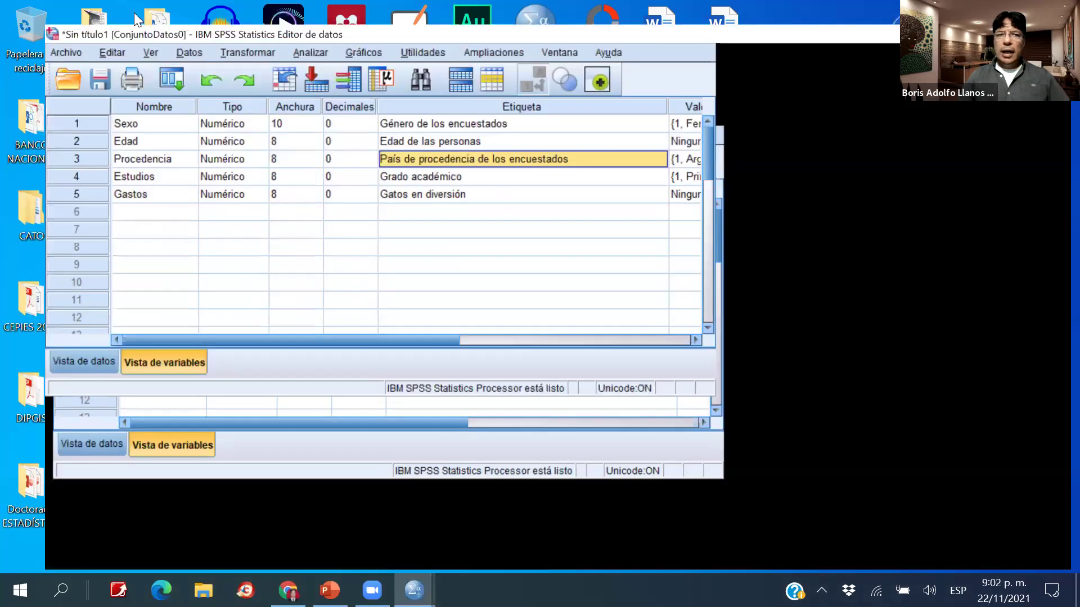
left_click_drag(79, 26, 35, 17)
double_click(35, 17)
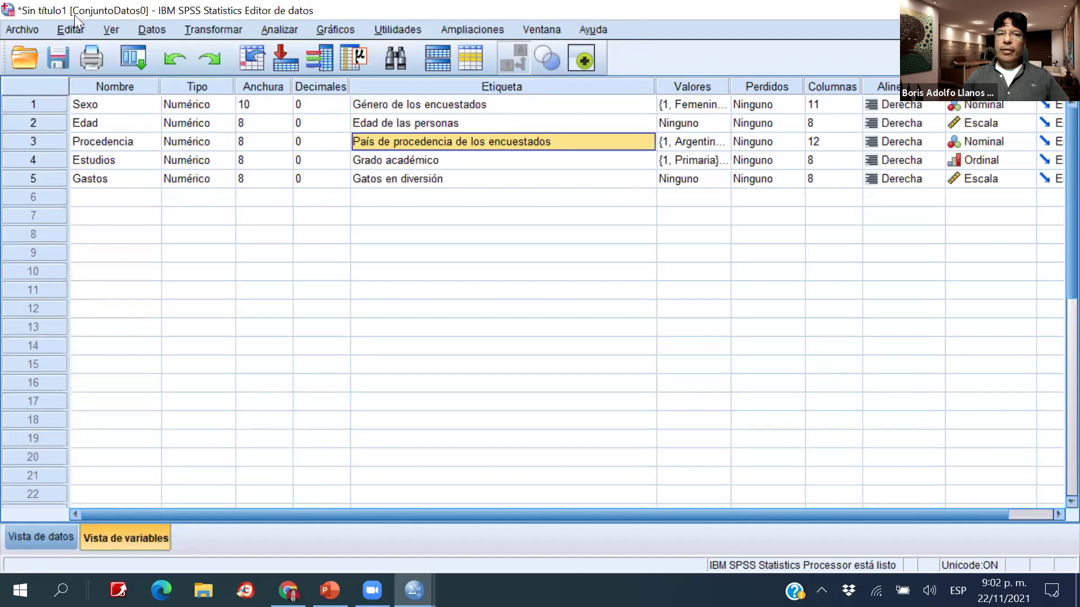
Start saving the untitled dataset as a new file, choosing the Desktop as location and "demo spss" as file name.
left_click(18, 30)
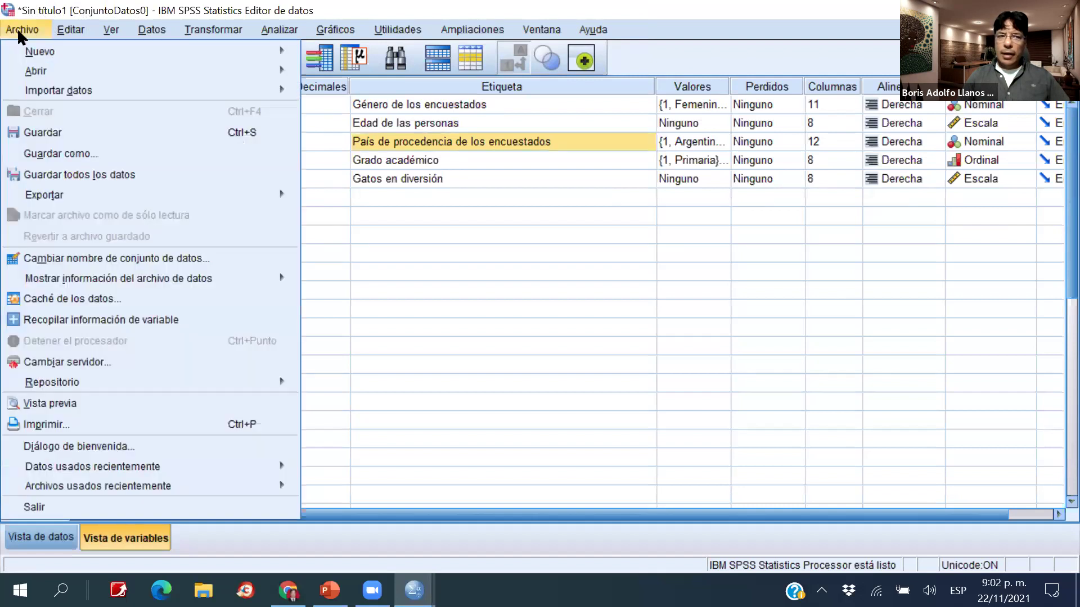
left_click(87, 158)
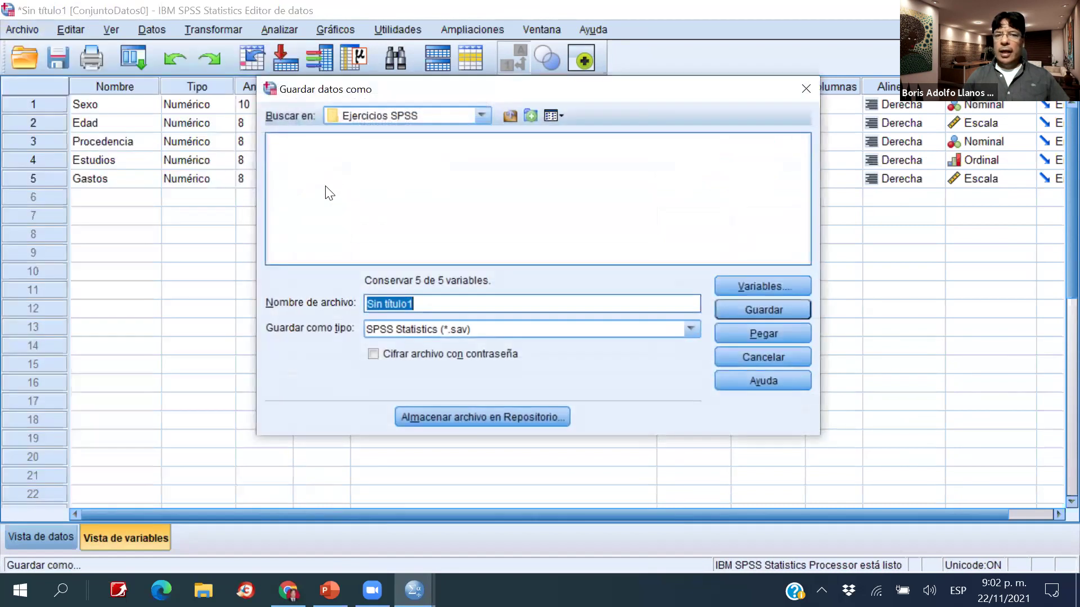
left_click(482, 116)
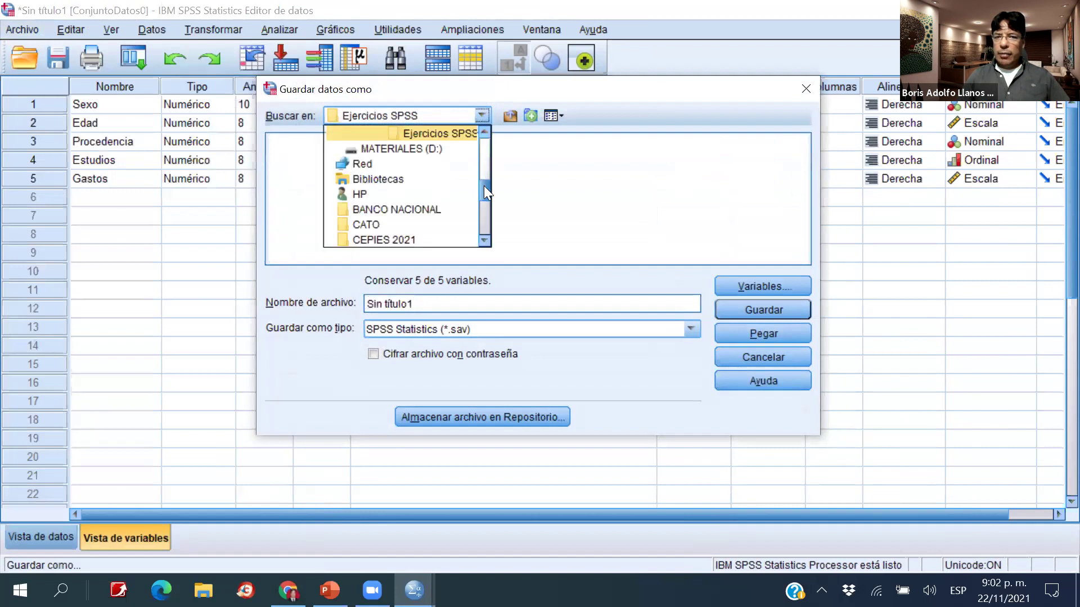
left_click(488, 141)
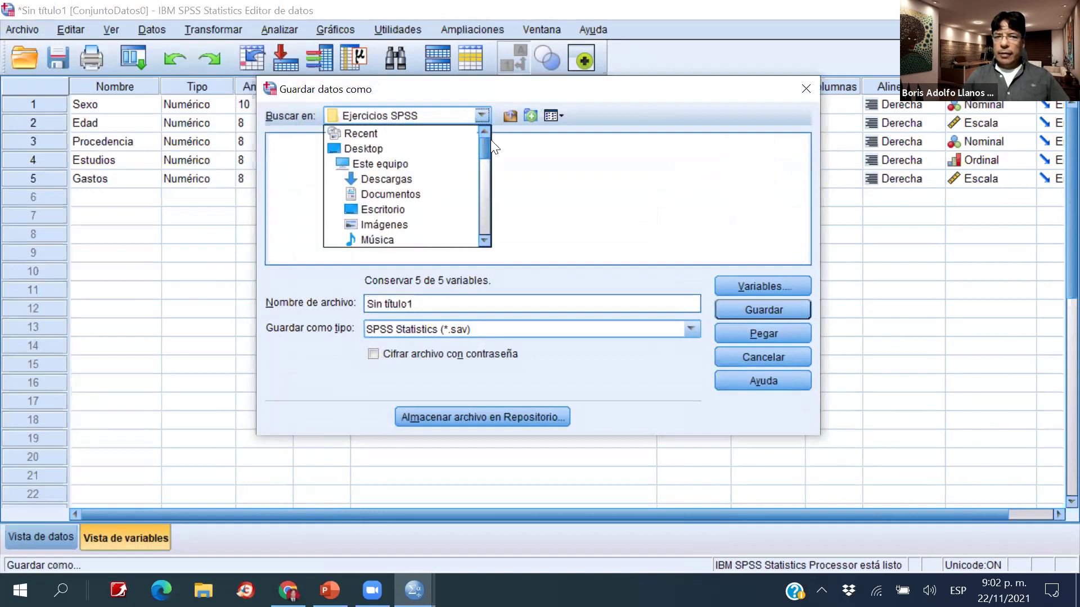
left_click(376, 150)
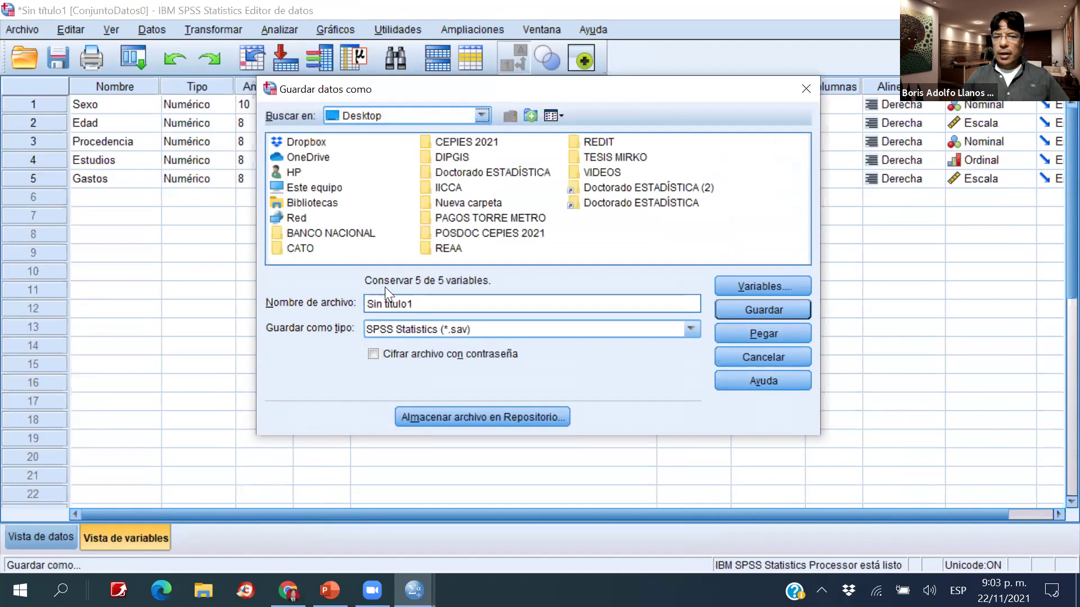
left_click(467, 301)
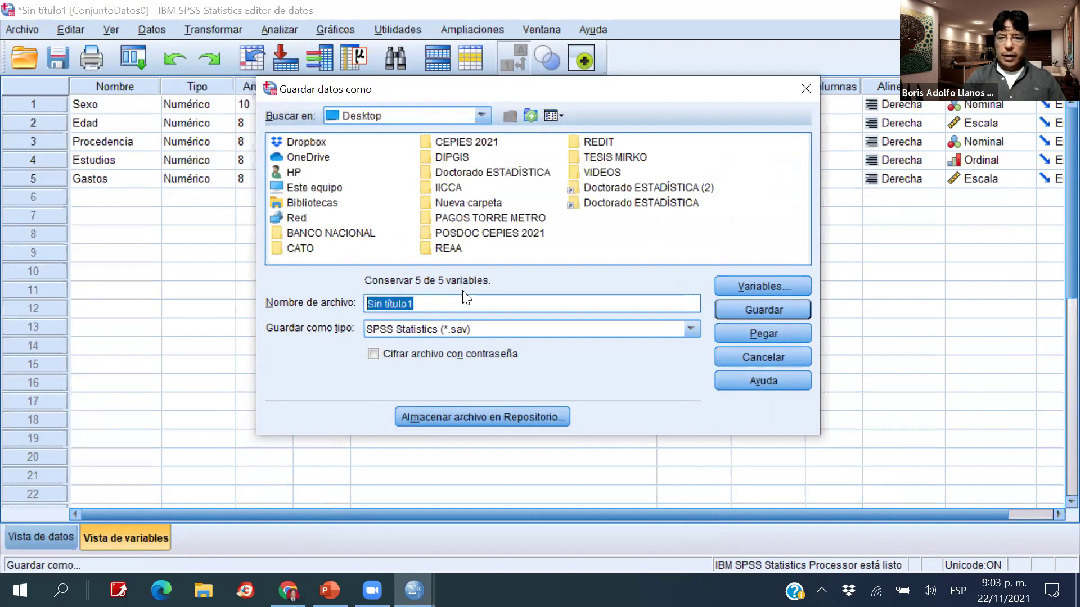
type("demo spss")
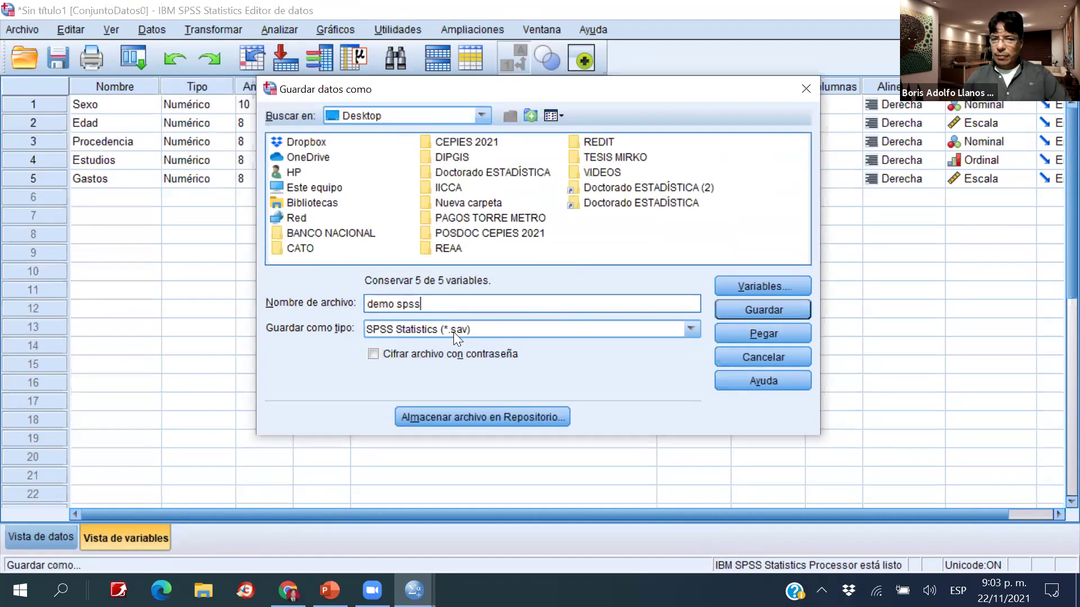
Look through the file formats offered for saving the dataset, keeping SPSS Statistics (*.sav).
left_click(690, 329)
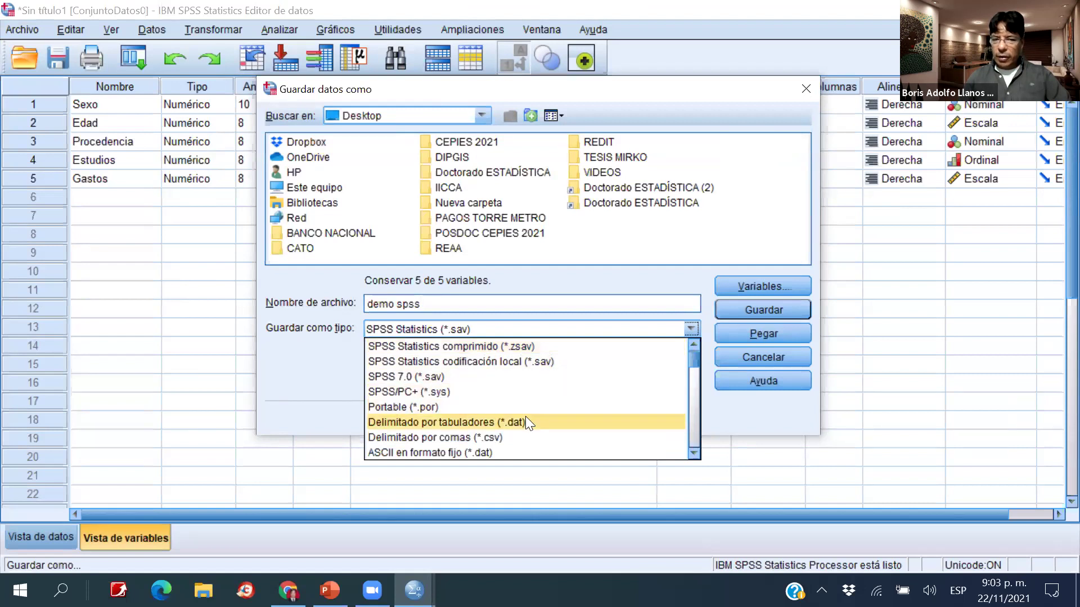
scroll(540, 422, "down", 1)
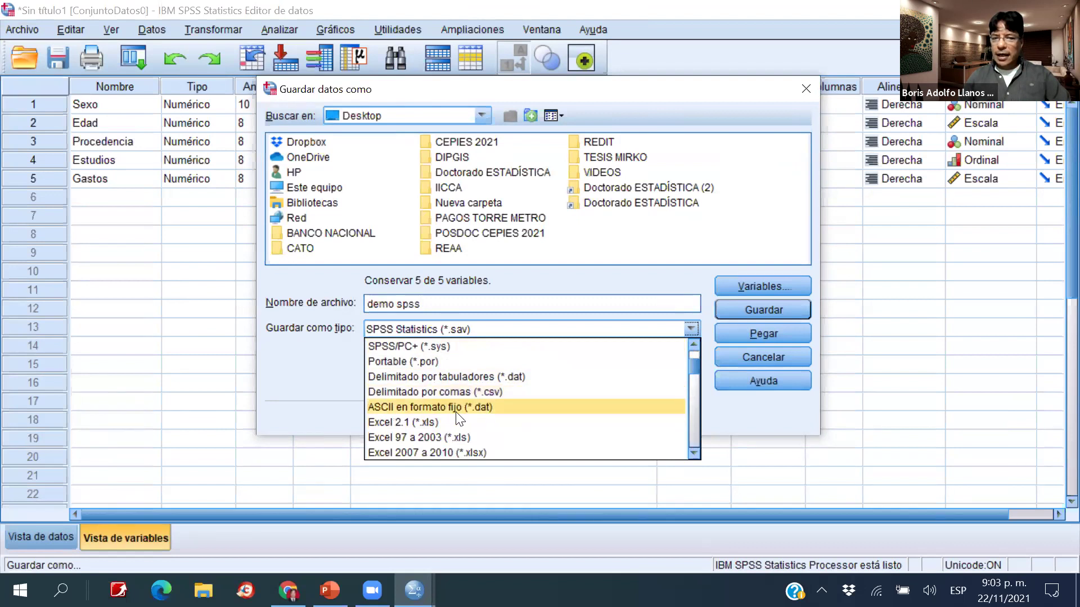
scroll(433, 405, "down", 1)
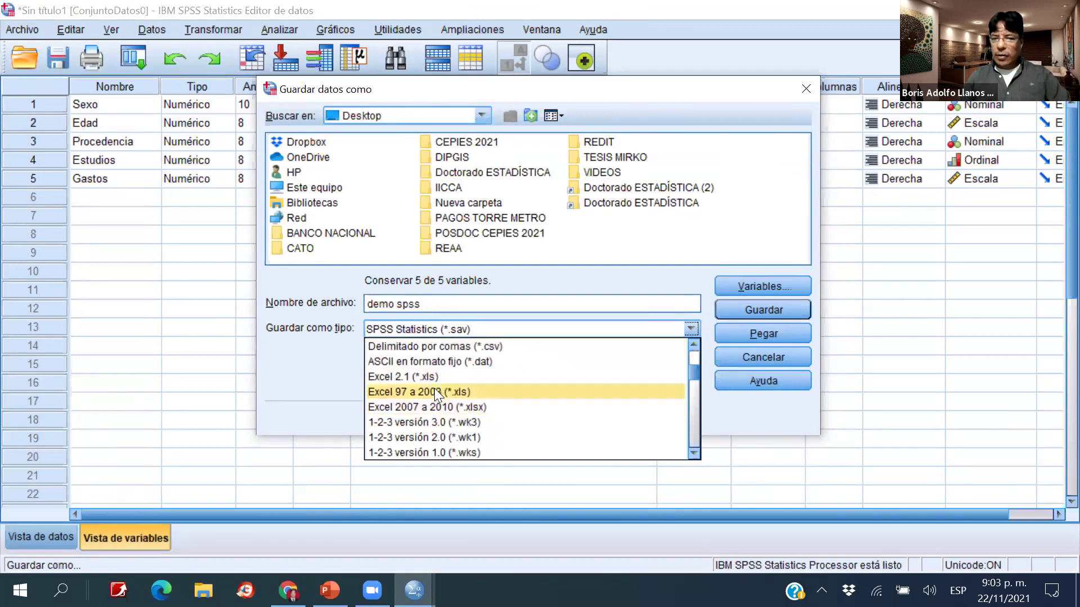
scroll(466, 397, "down", 2)
scroll(466, 397, "down", 9)
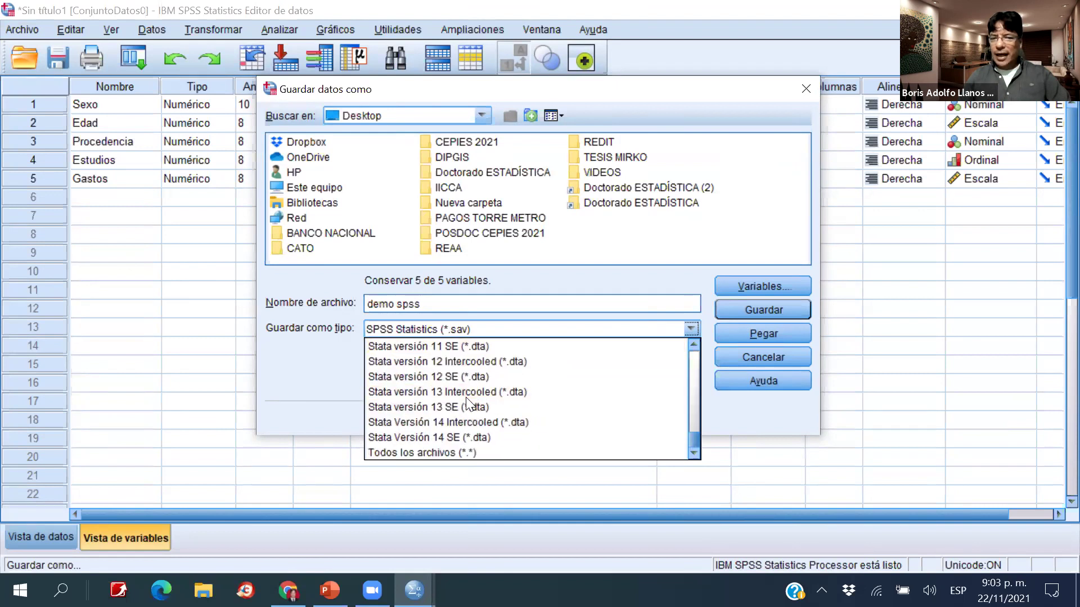
left_click(606, 280)
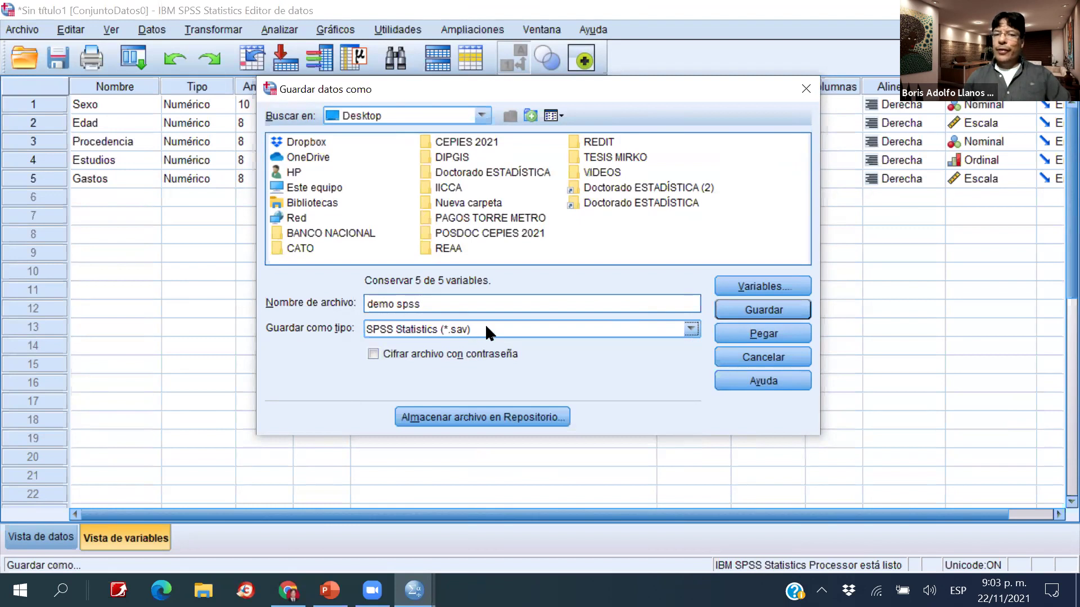
Try excluding Gastos, Estudios and Procedencia from the variables to save, and cancel the selection.
left_click(758, 281)
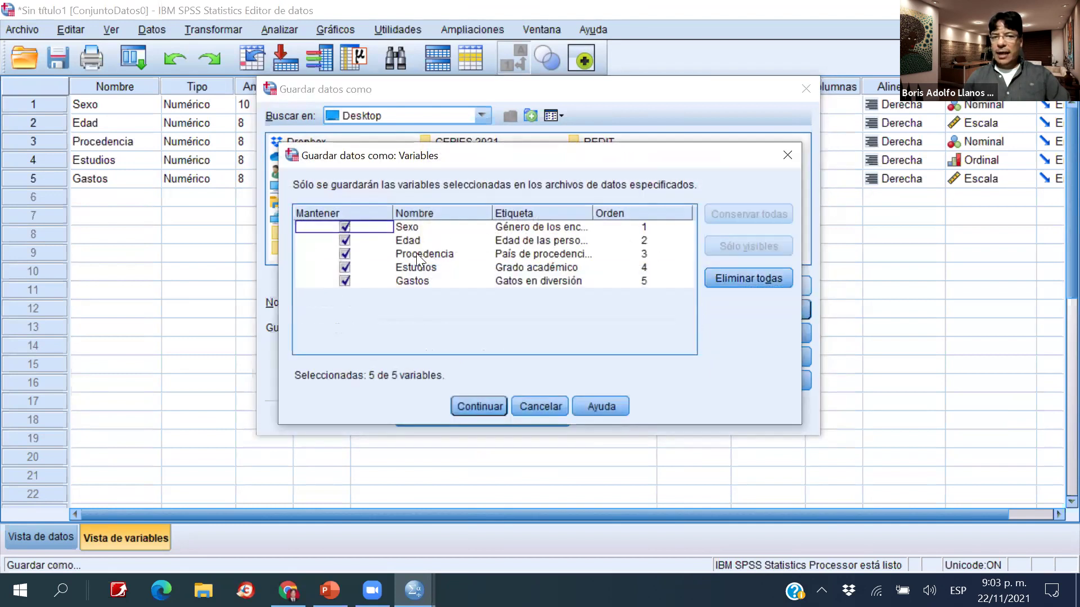
left_click(345, 281)
left_click(345, 267)
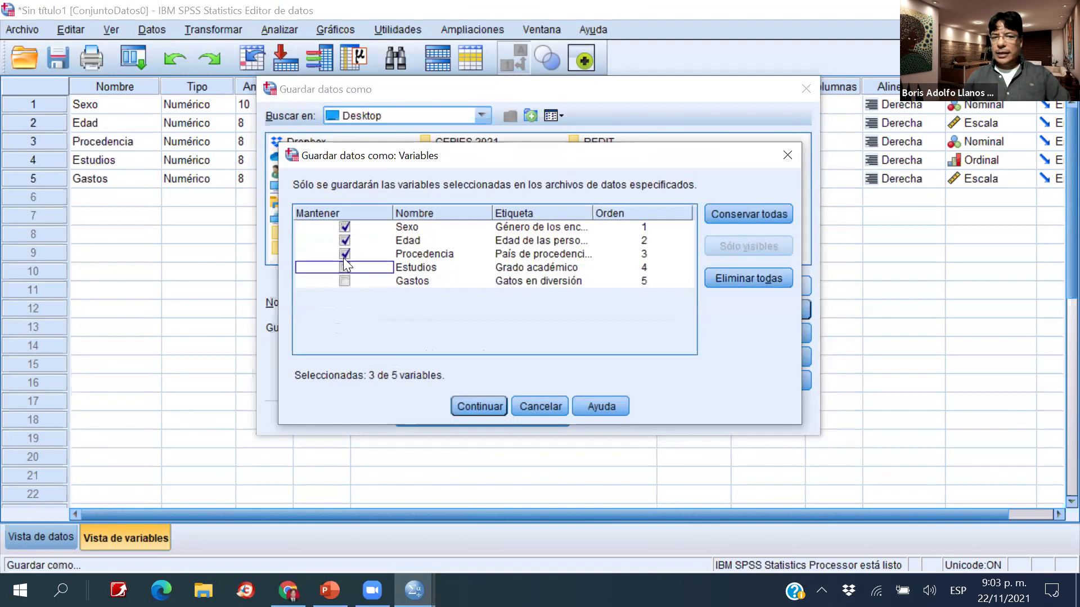
left_click(345, 253)
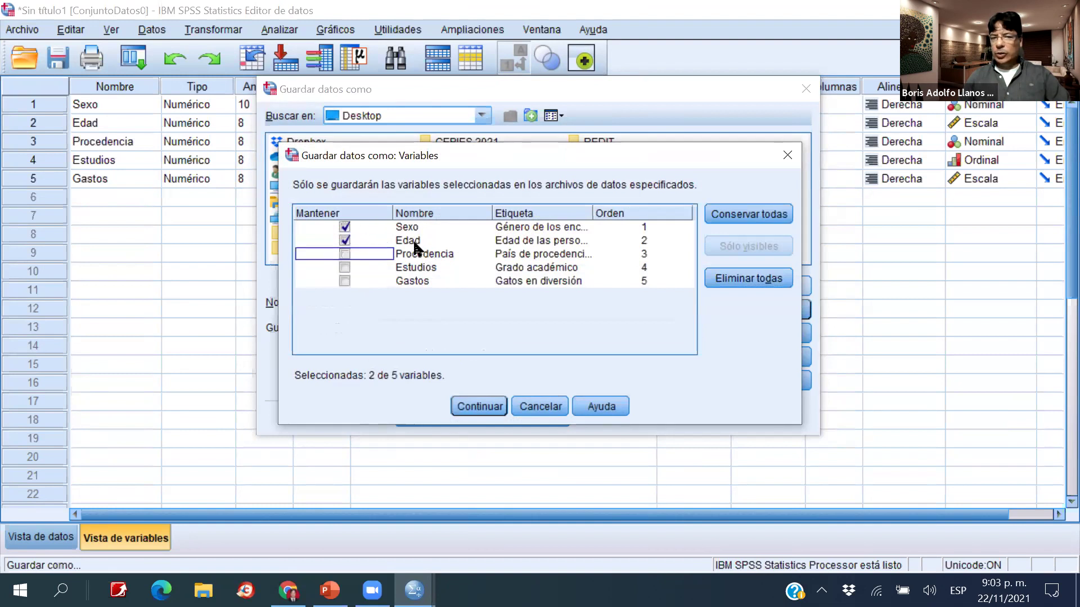
left_click(545, 407)
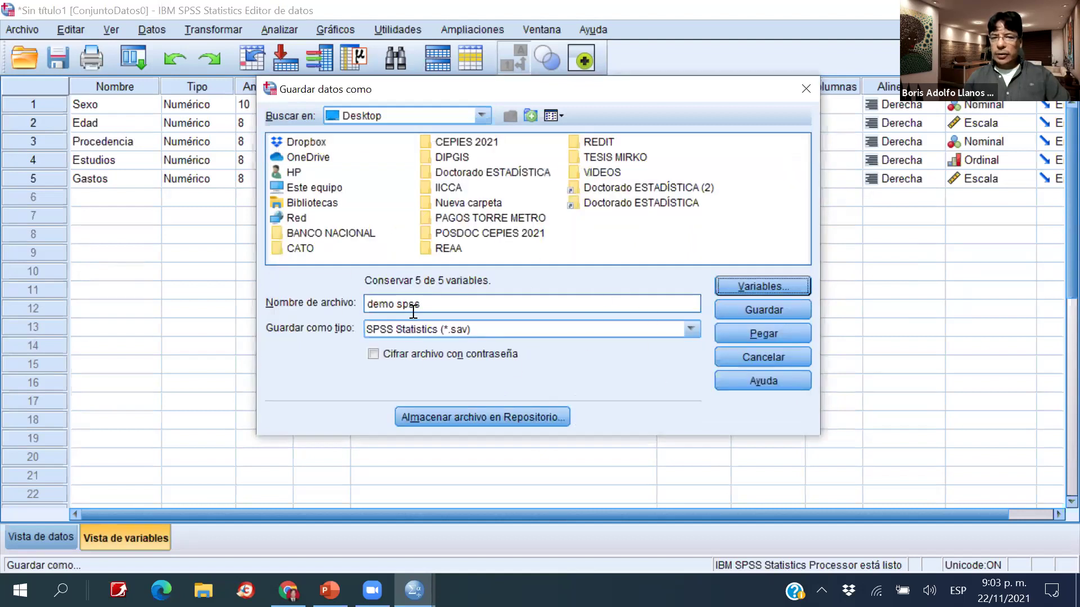
Save the dataset to the desktop, then save it again under the name "demo spss", replacing the existing file.
left_click(777, 309)
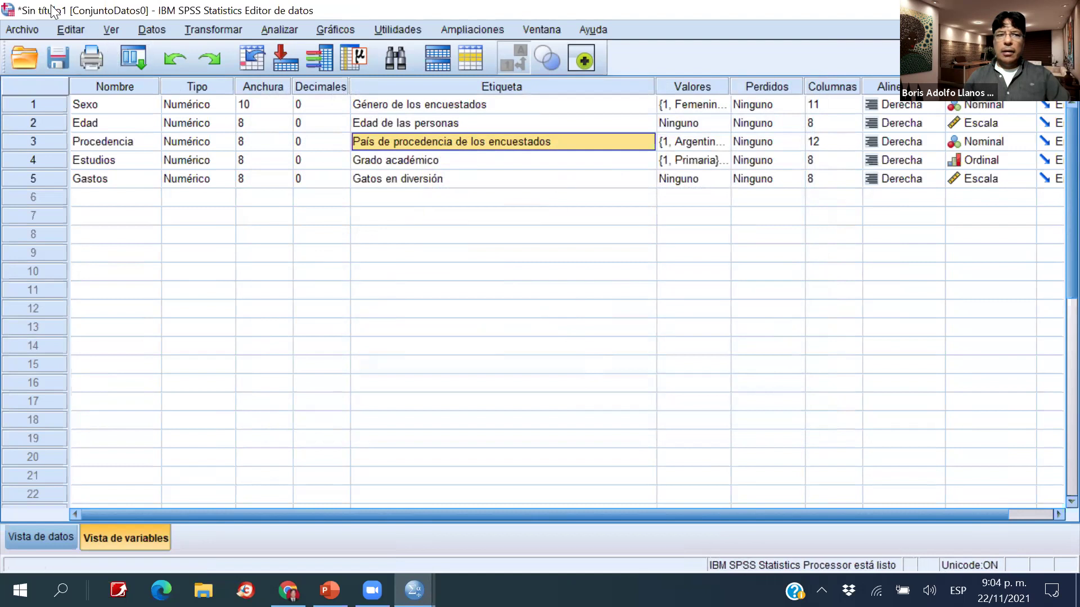
left_click(19, 28)
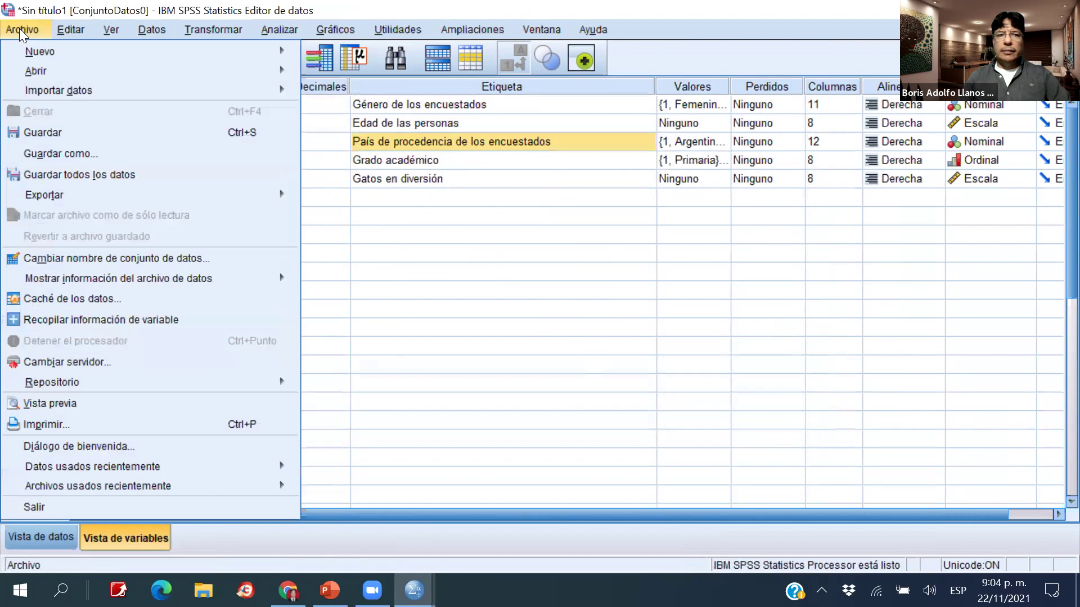
left_click(436, 236)
left_click(23, 28)
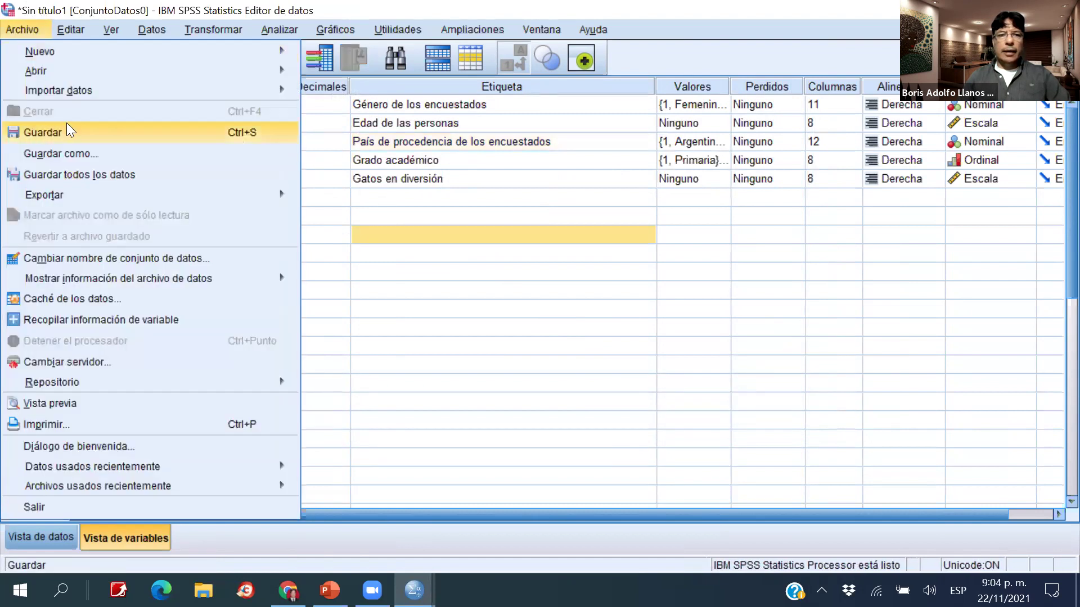
left_click(42, 131)
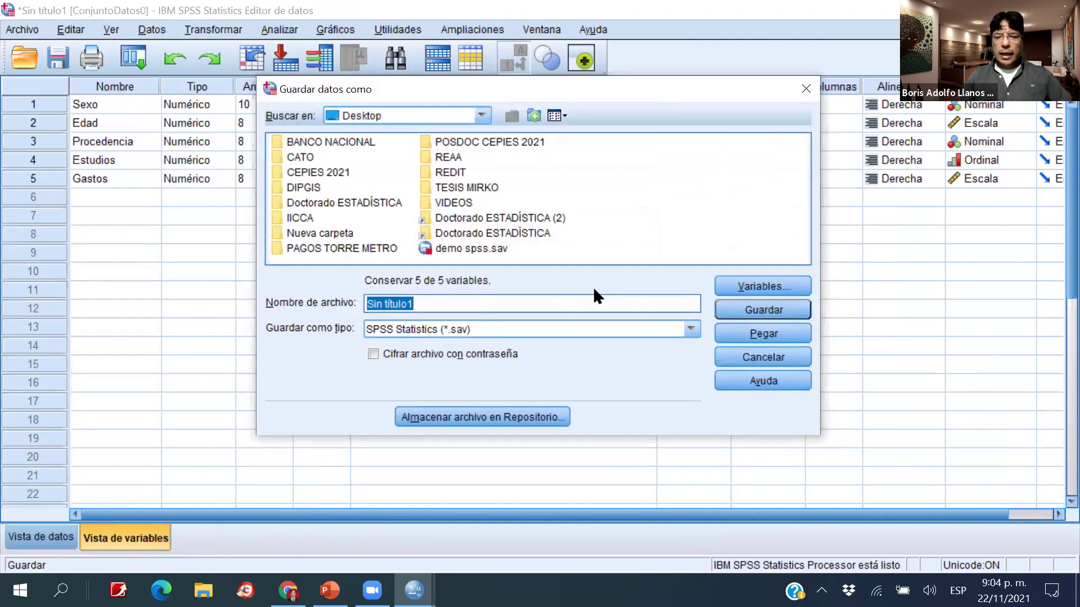
type("demo spss")
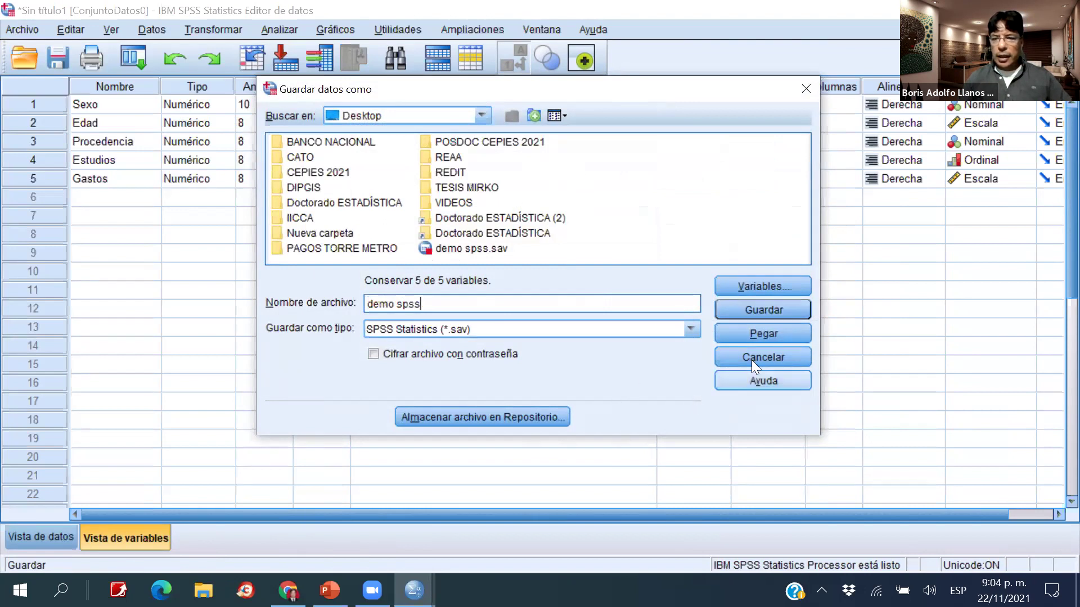
left_click(764, 309)
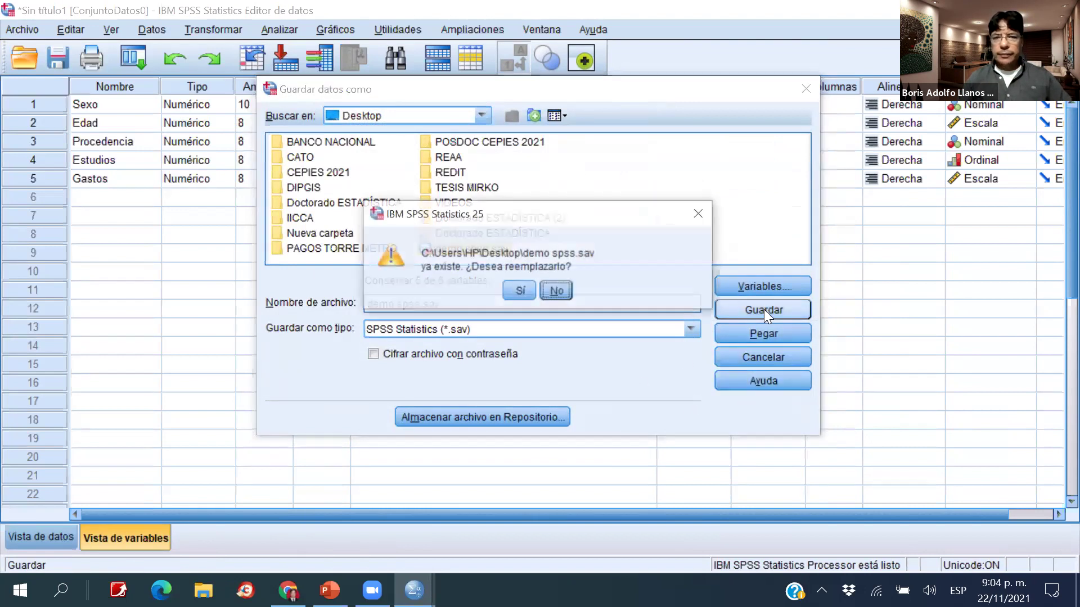
left_click(514, 291)
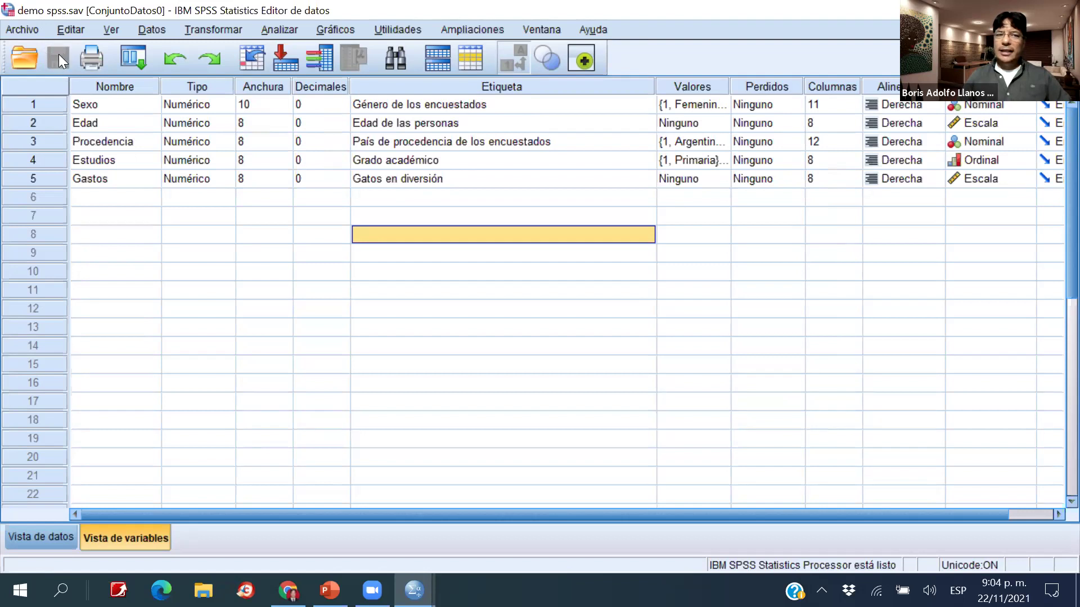
Examine the save commands logged at the end of the Resultado1 output, and return to the demo spss dataset.
left_click(414, 590)
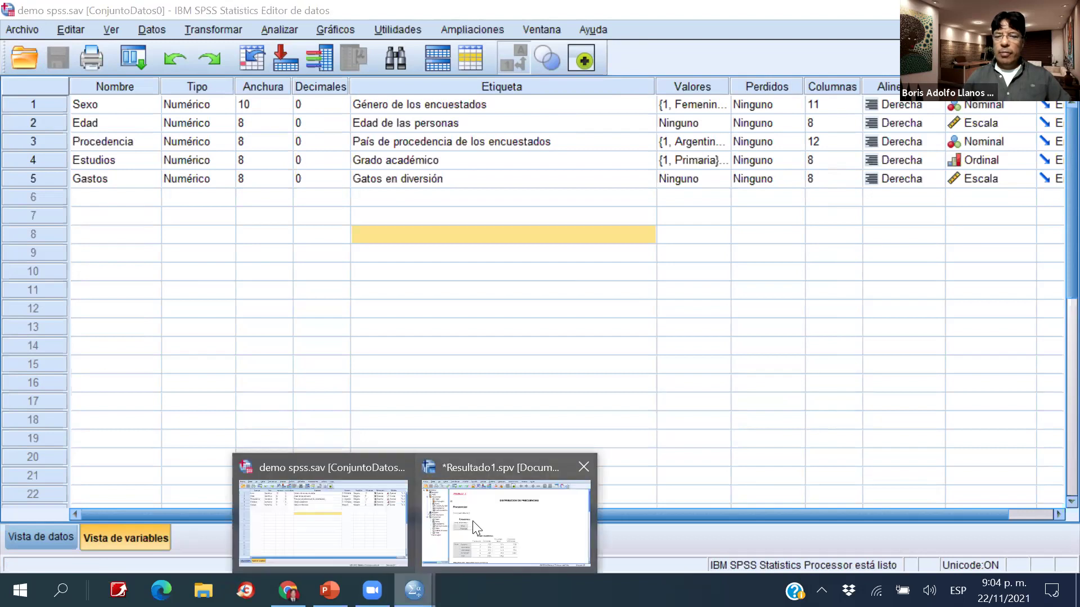
left_click(472, 519)
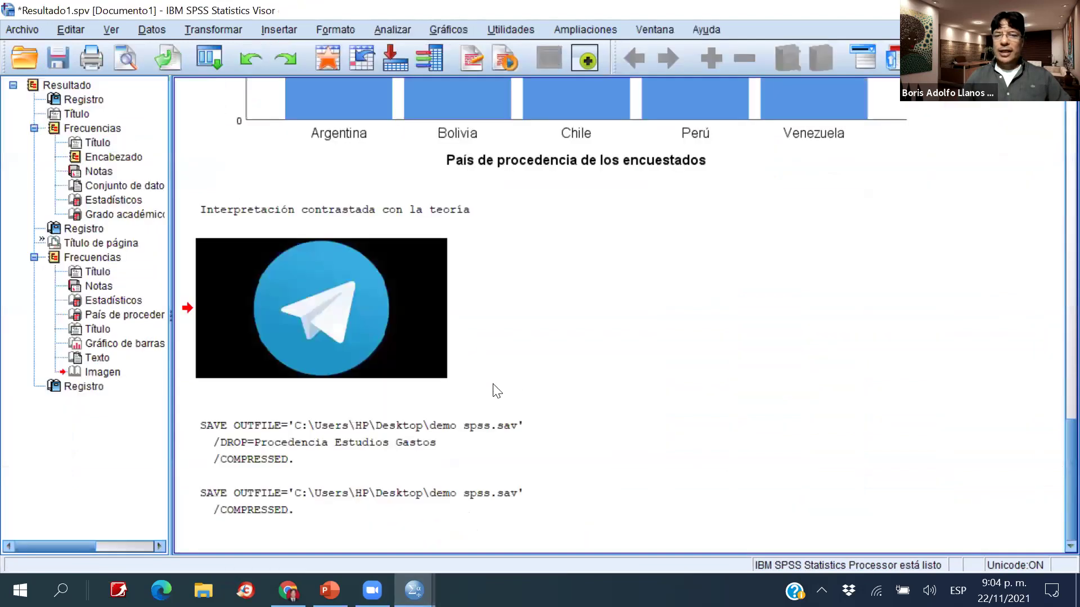
left_click(540, 402)
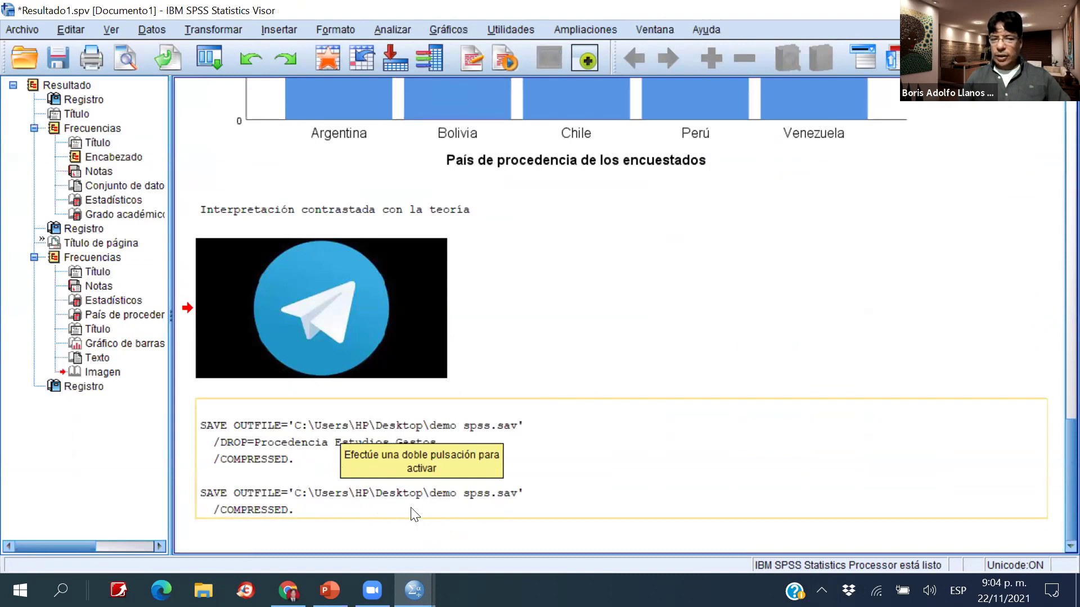
mouse_move(414, 590)
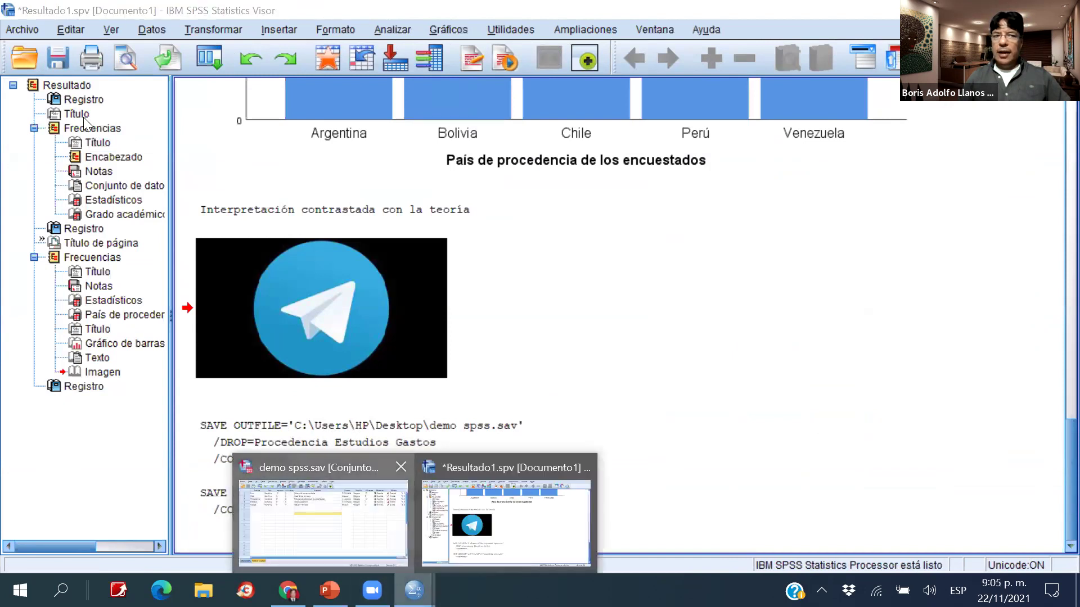
left_click(324, 518)
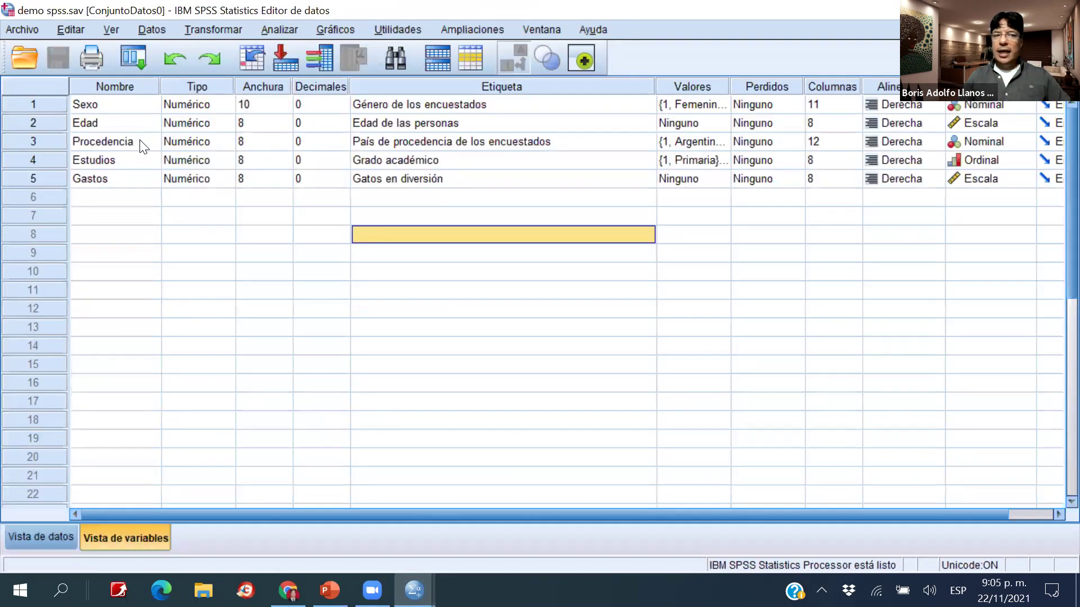
Add case 18 in the data view with Sexo 2, Edad 32, Procedencia 2 and Estudios 4.
left_click(53, 543)
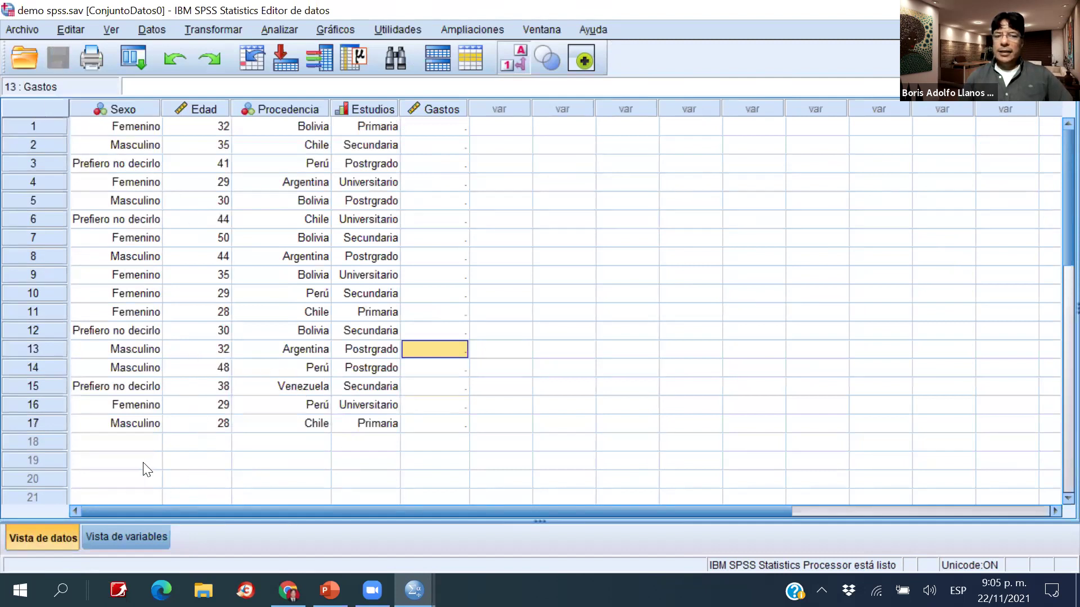
left_click(145, 443)
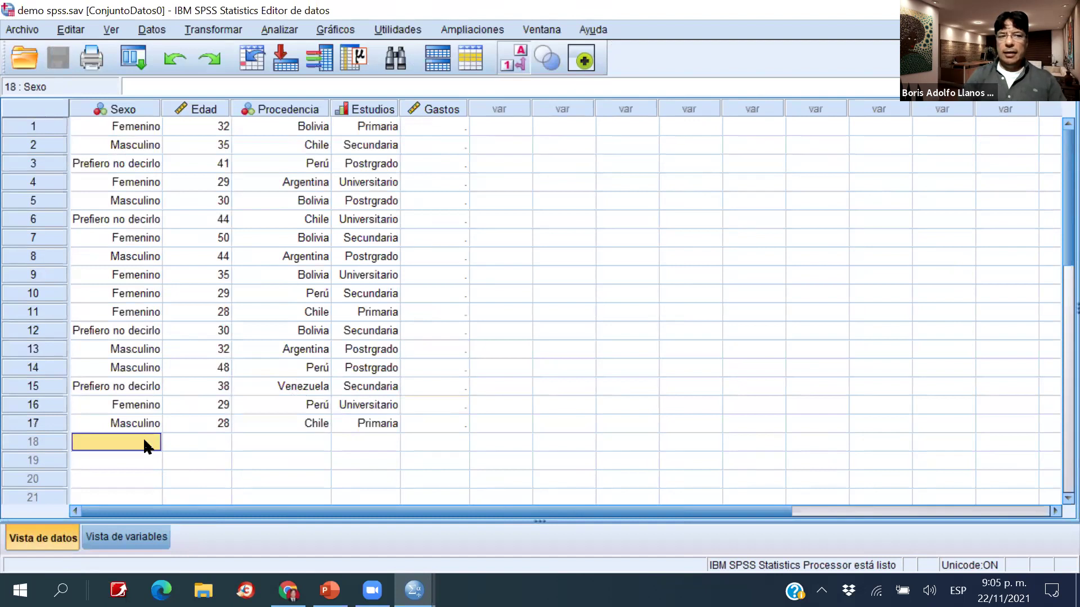
type("2")
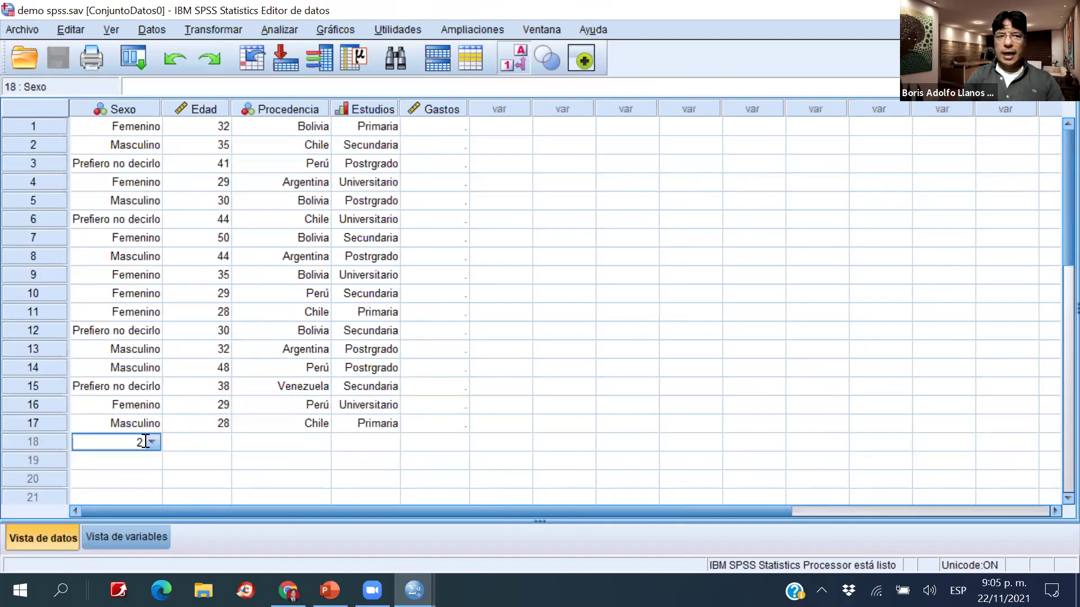
key("Tab")
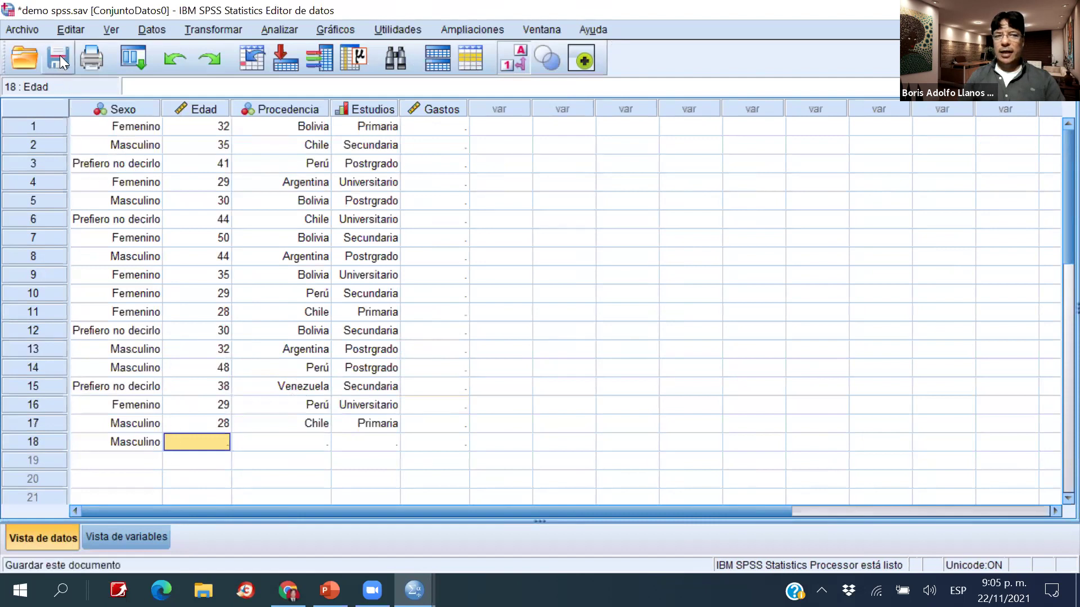
type("32")
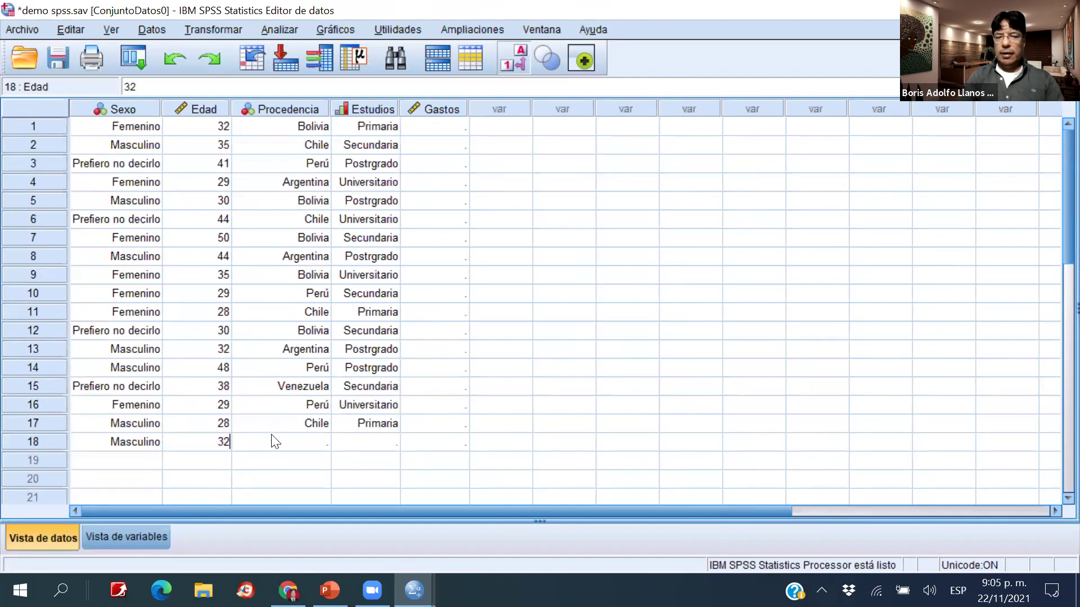
left_click(271, 435)
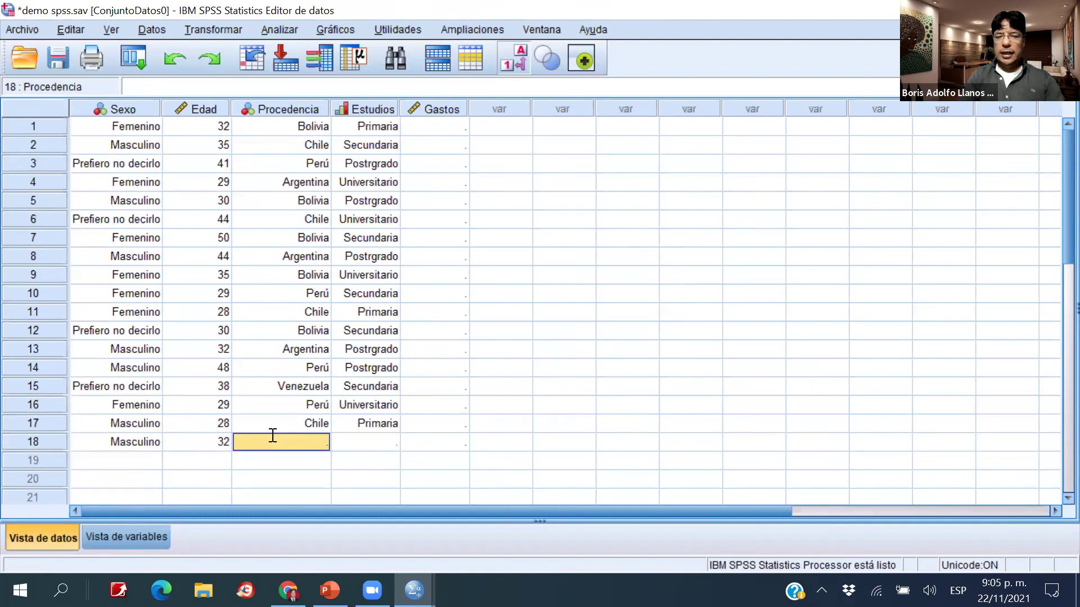
type("2")
key("Tab")
type("4")
key("Return")
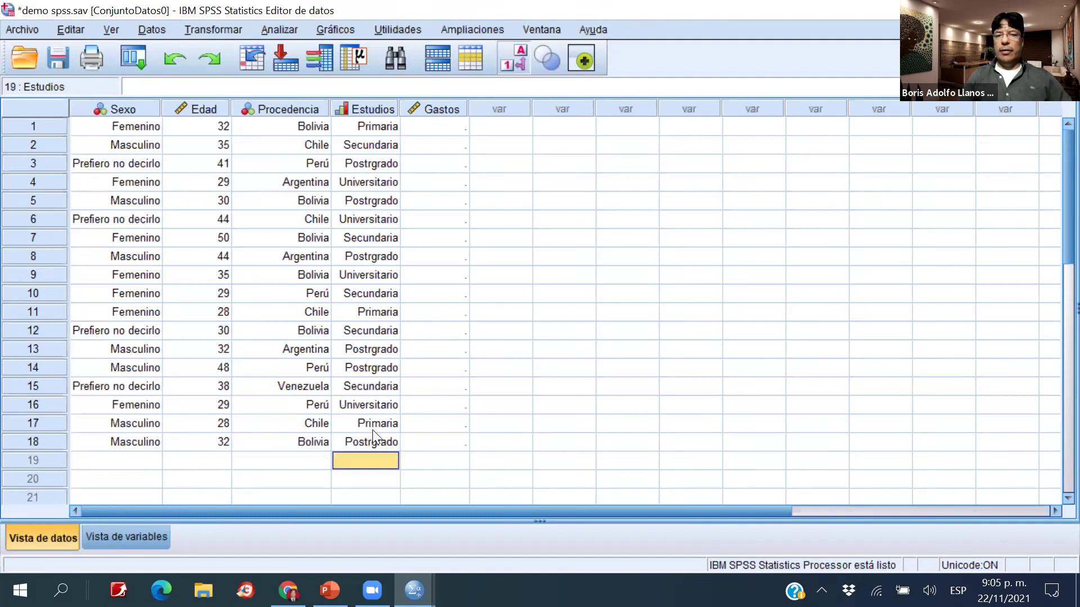
Save the demo spss dataset with its added case, view the Resultado1 output, and return to the dataset.
left_click(62, 58)
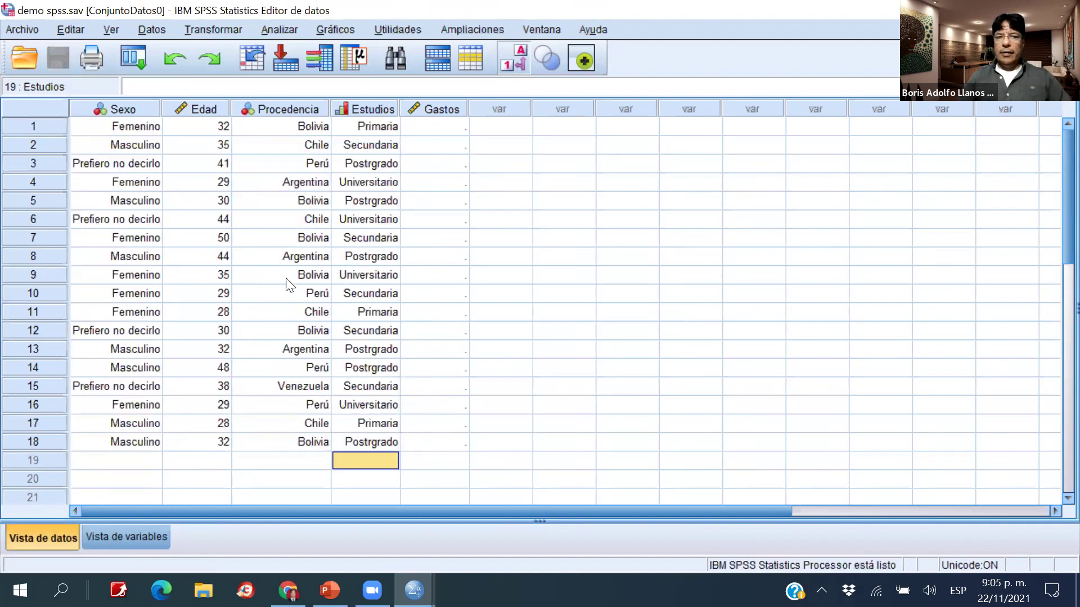
mouse_move(414, 591)
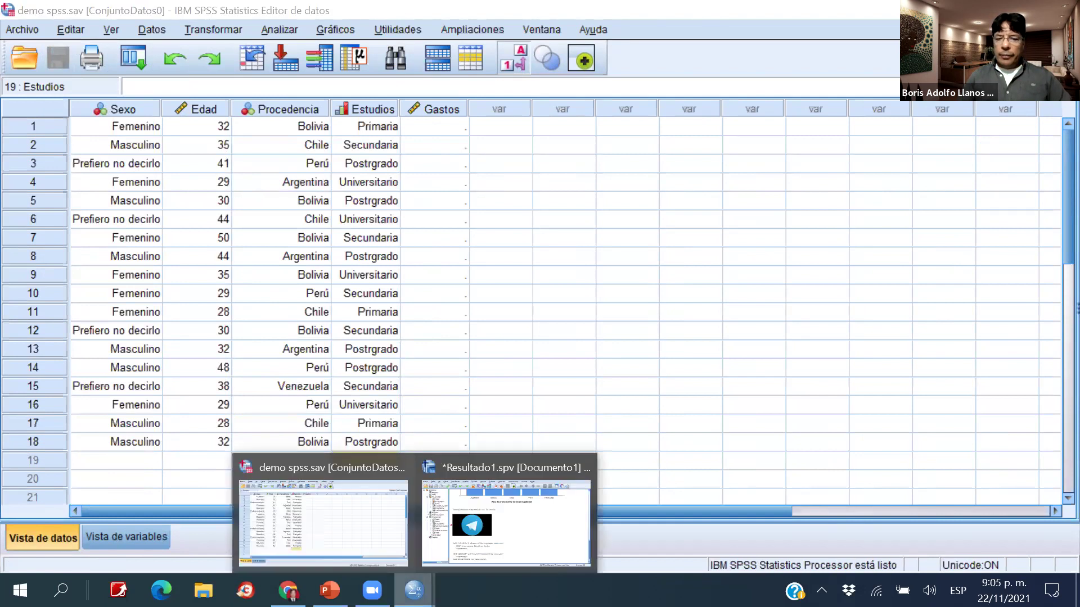
left_click(460, 536)
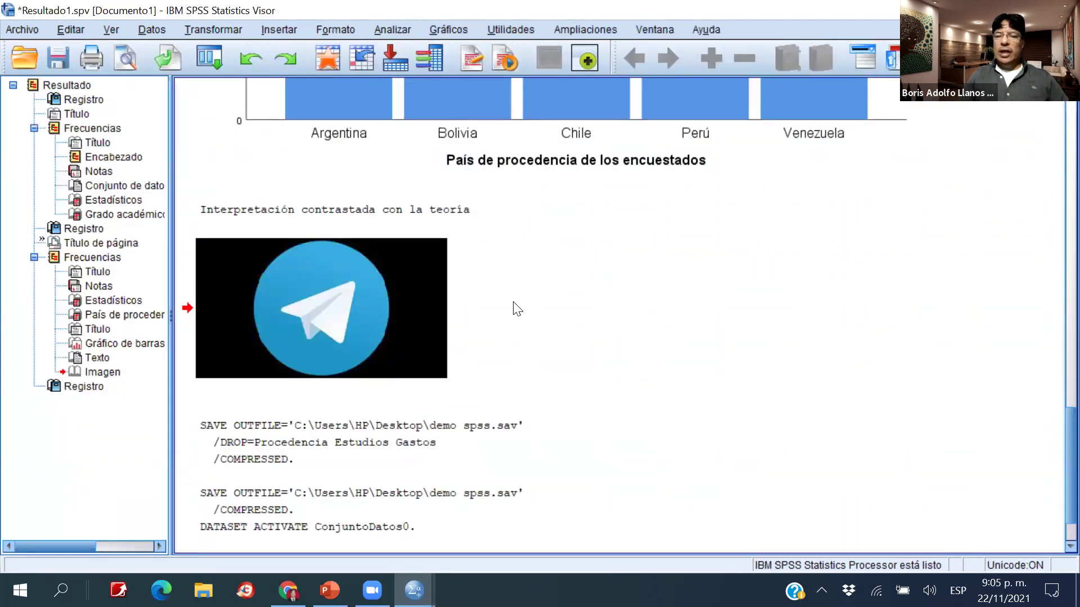
left_click(414, 590)
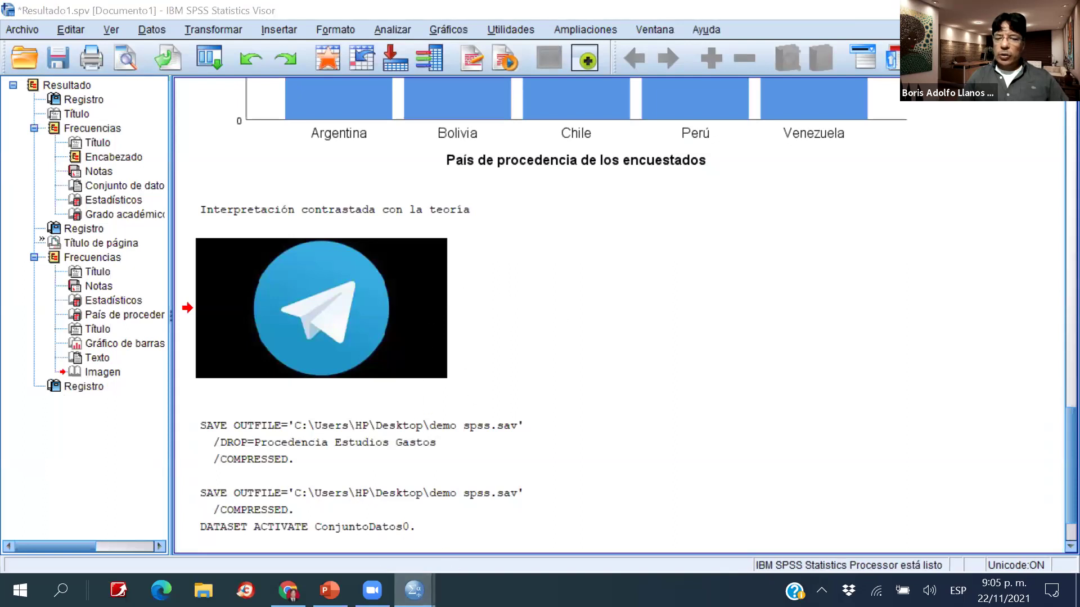
left_click(324, 529)
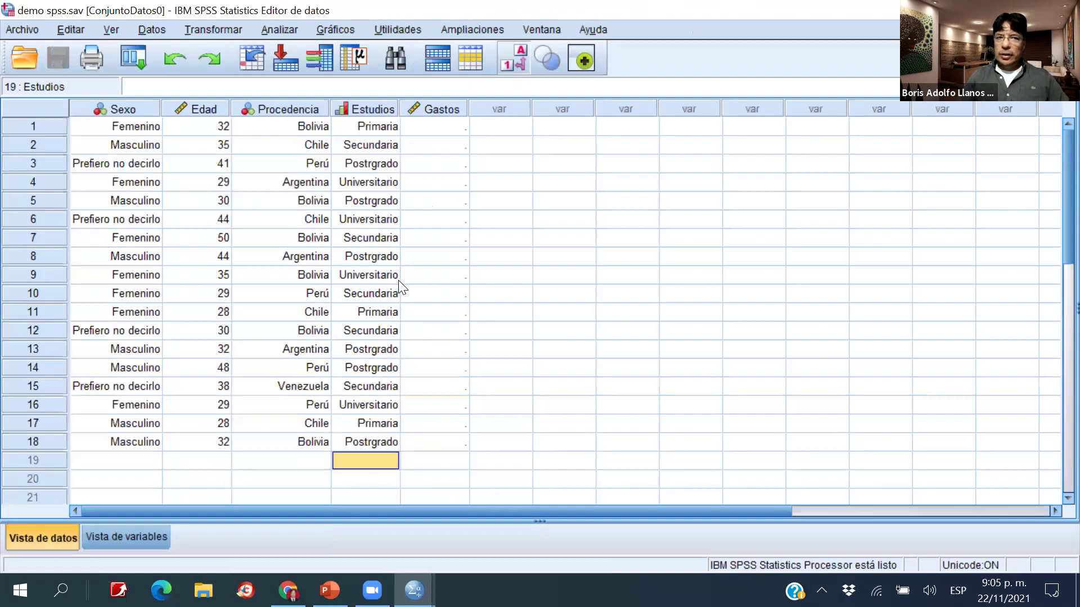
Compare the menus of the data editor and the output viewer with the dataset window reduced, and return to the maximized data editor.
key("super+Down")
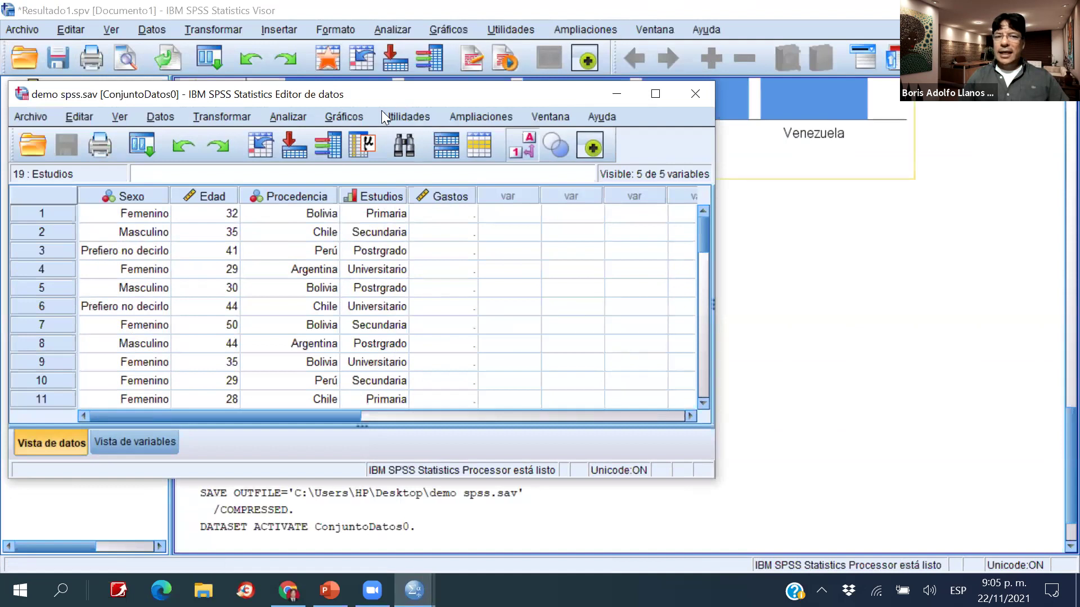
left_click(300, 115)
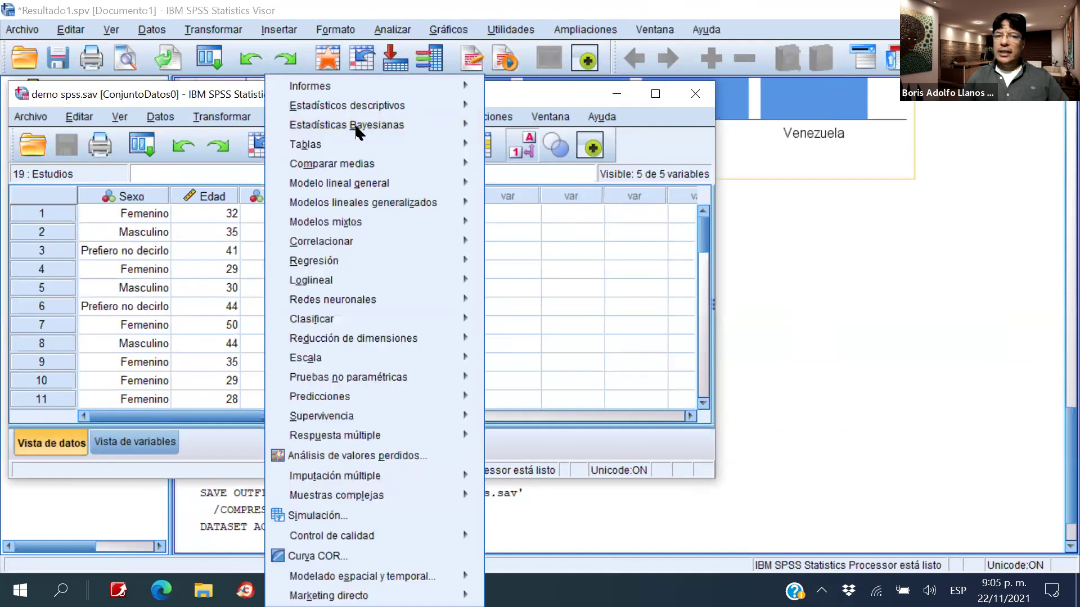
left_click(728, 259)
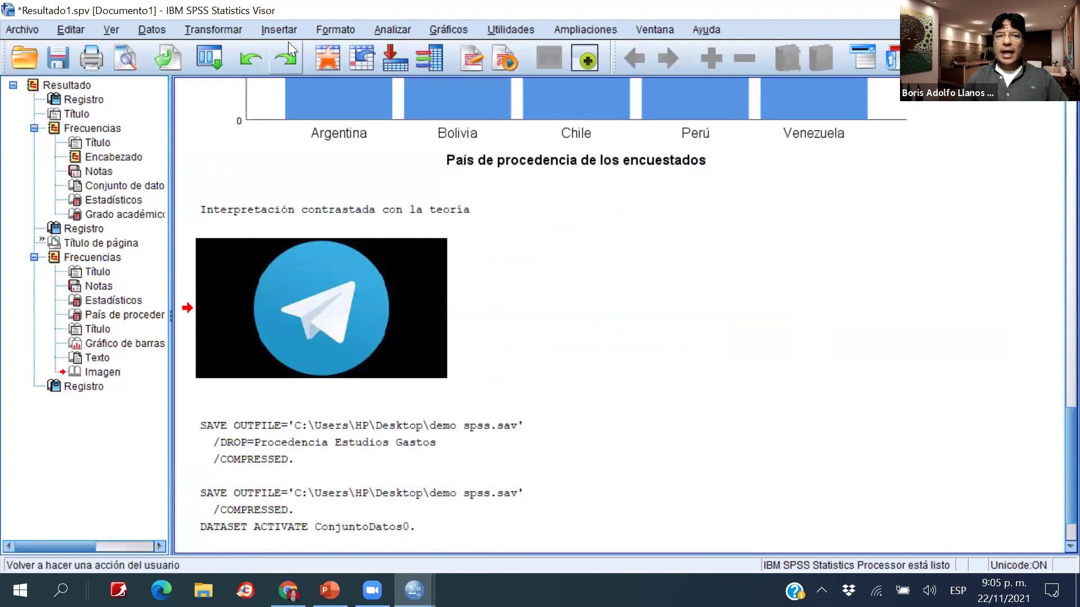
left_click(273, 31)
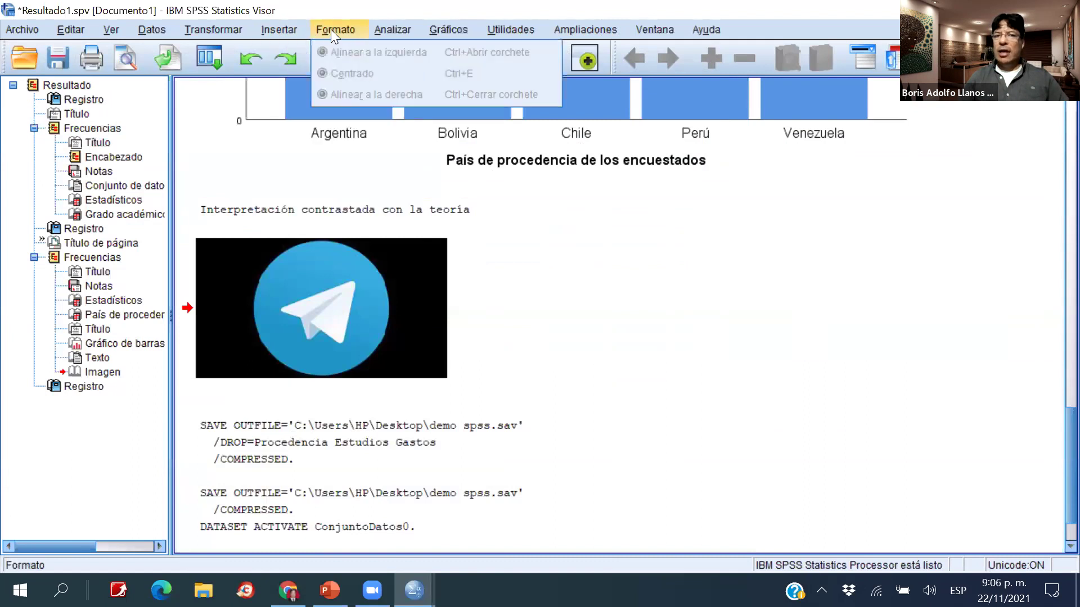
mouse_move(448, 29)
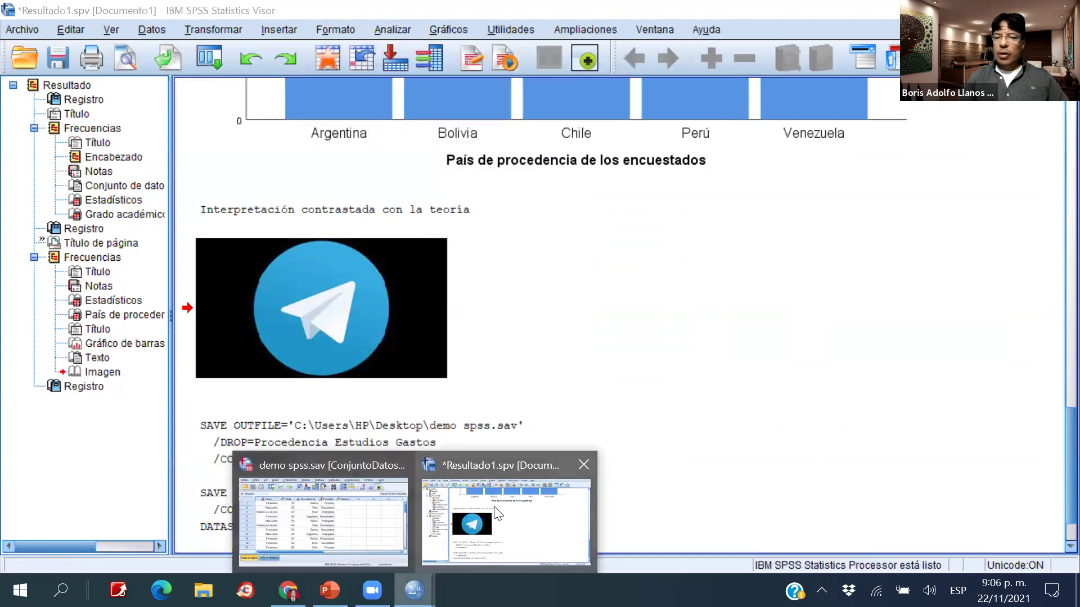
left_click(407, 501)
mouse_move(414, 591)
left_click(324, 509)
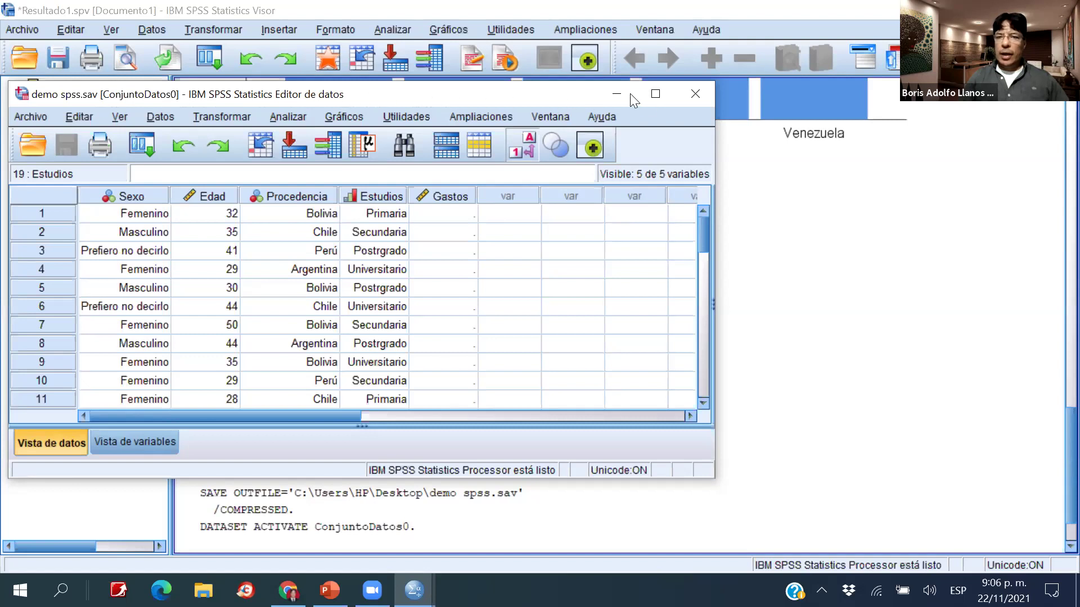
left_click(648, 101)
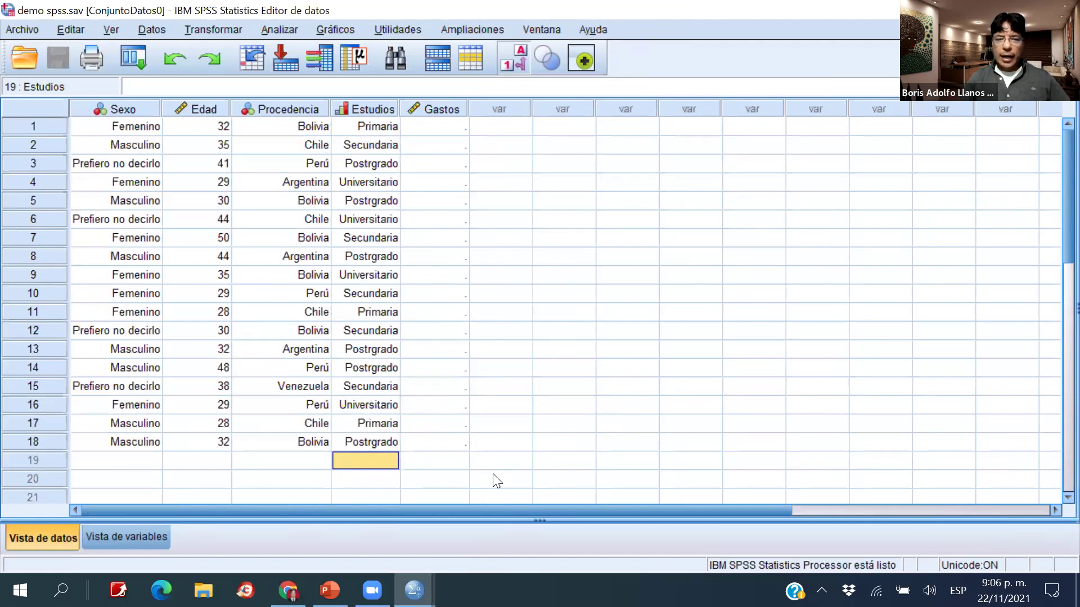
Switch from the demo spss data view to the Resultado1 output window.
mouse_move(414, 590)
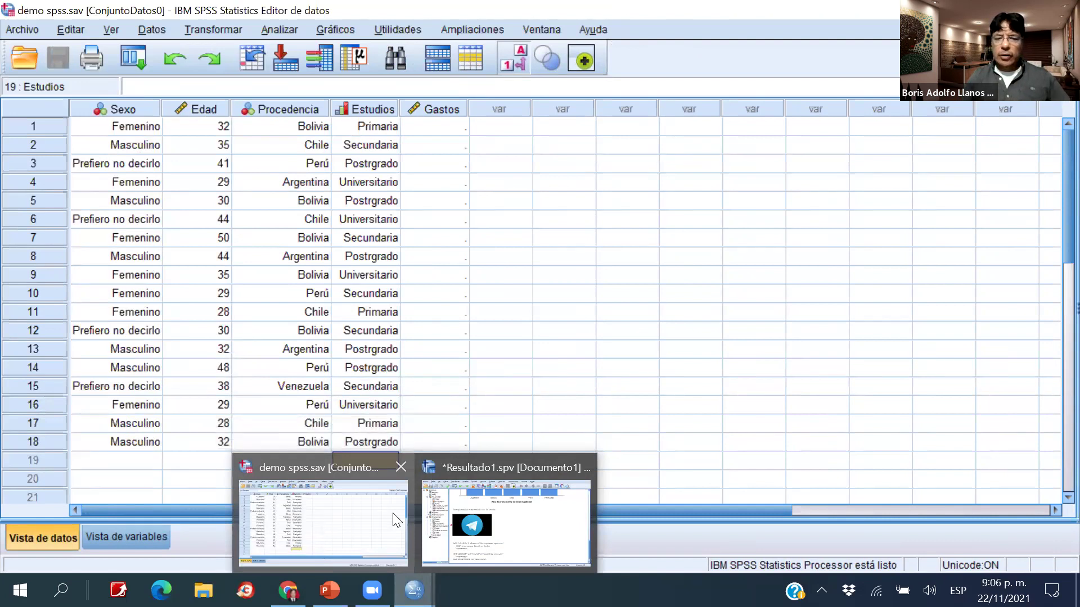
left_click(520, 315)
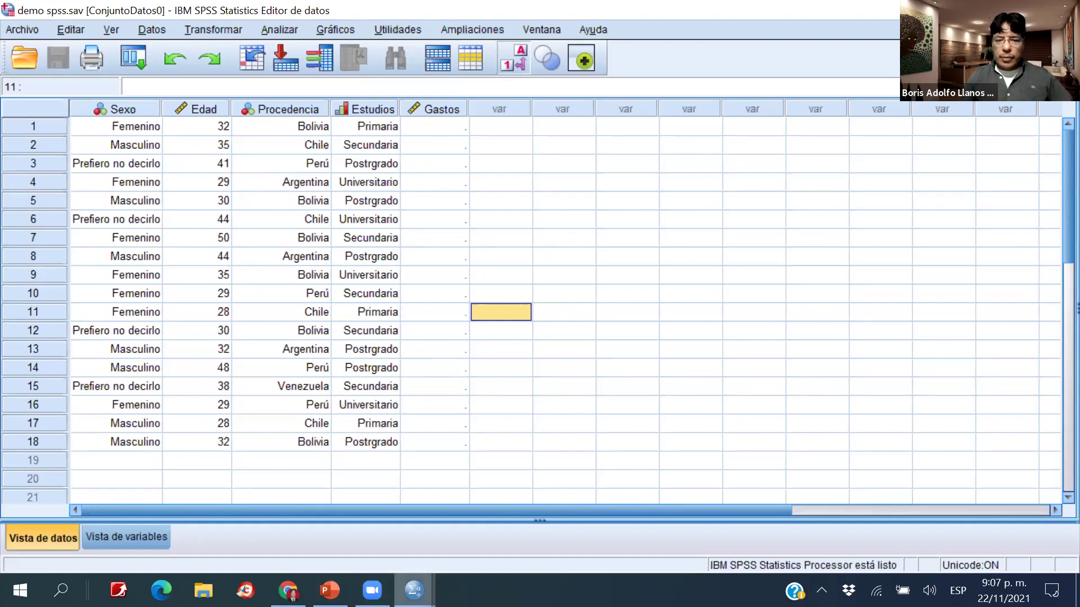
mouse_move(414, 590)
left_click(495, 504)
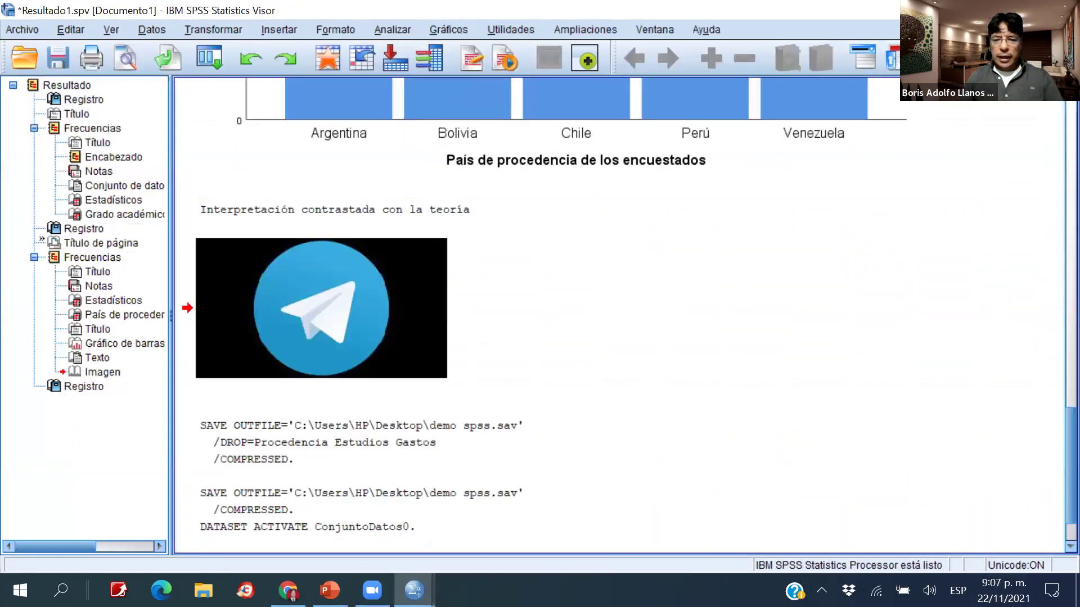
Bring up the Zoom meetings window, and switch to the PowerPoint presentation PRESENTACIÓN MÉTODOS CUANTITATIVOS.
mouse_move(372, 590)
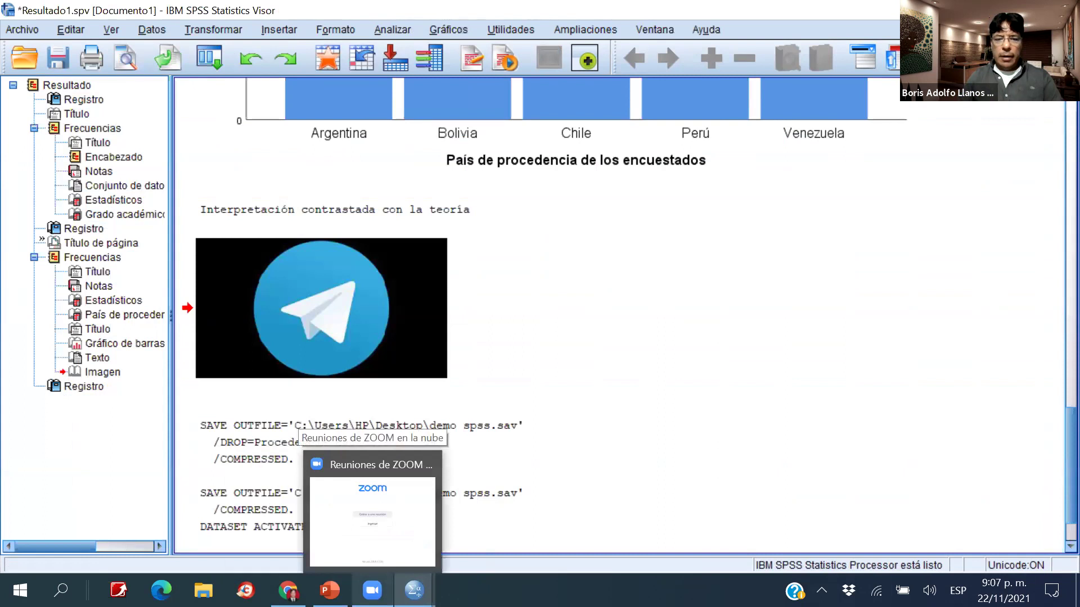
left_click(372, 506)
key("alt+Tab")
key("alt+Tab")
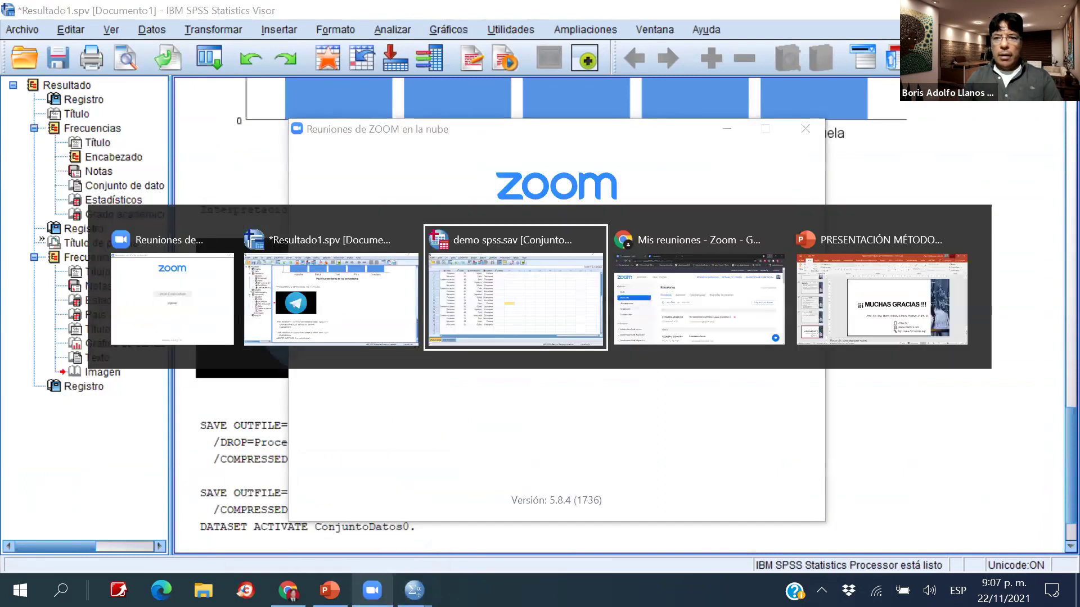
key("alt+Tab")
key("alt+Tab")
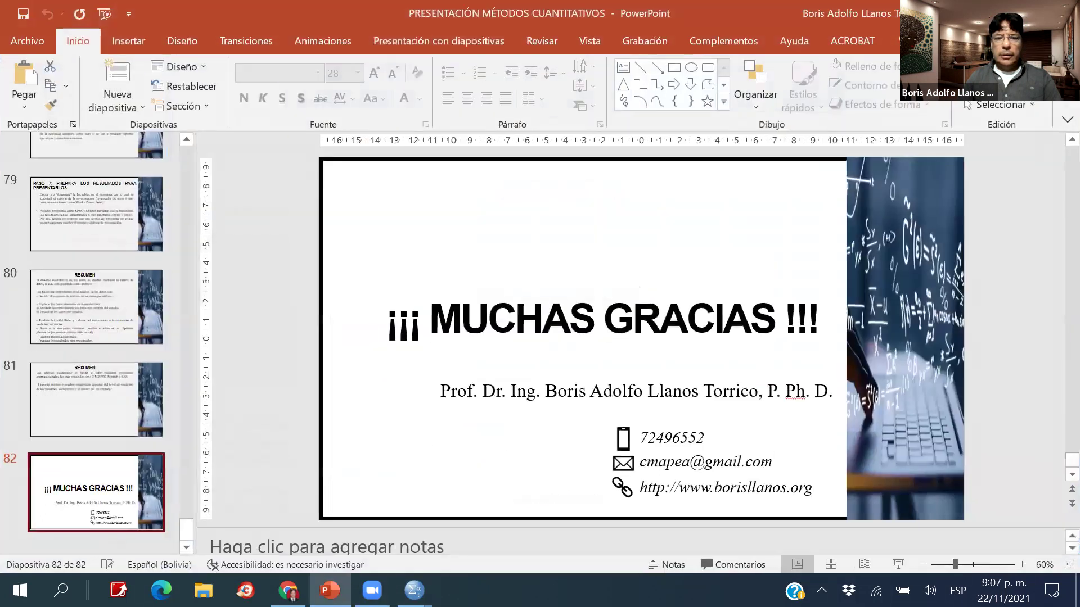
mouse_move(413, 590)
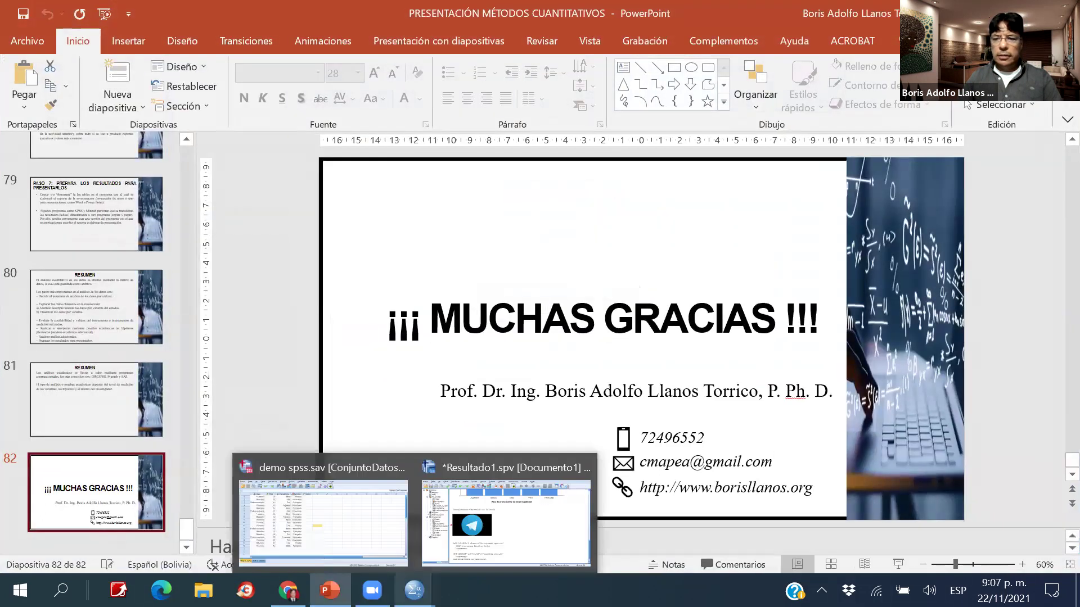